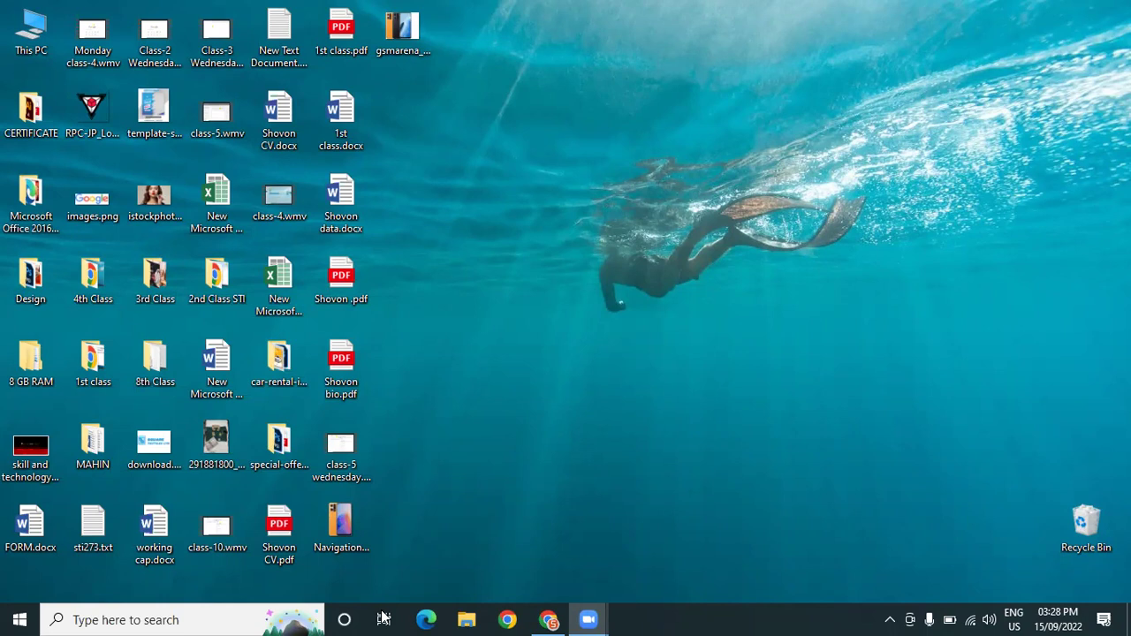
Refresh the desktop and create a new Microsoft Excel worksheet on it, keeping the default file name
right_click(848, 51)
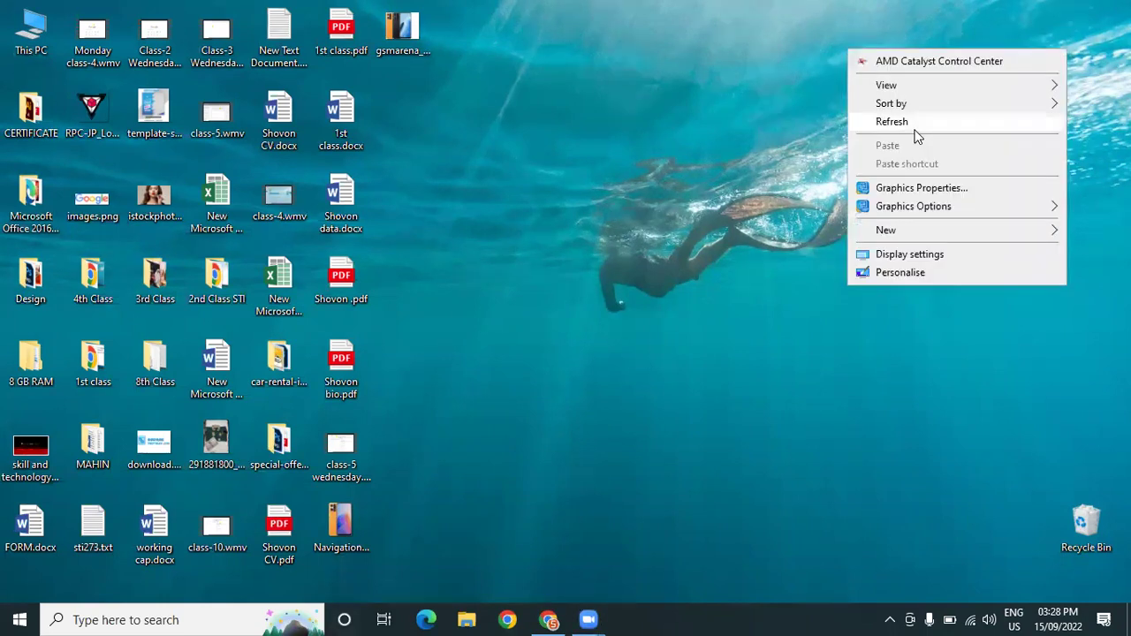
click(915, 130)
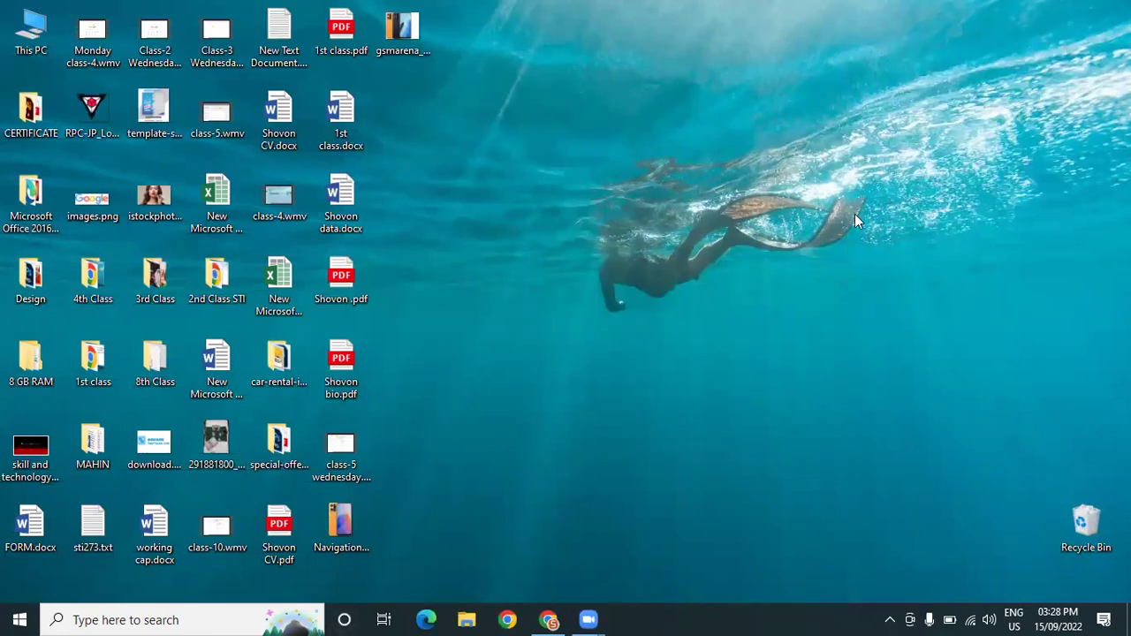
right_click(513, 124)
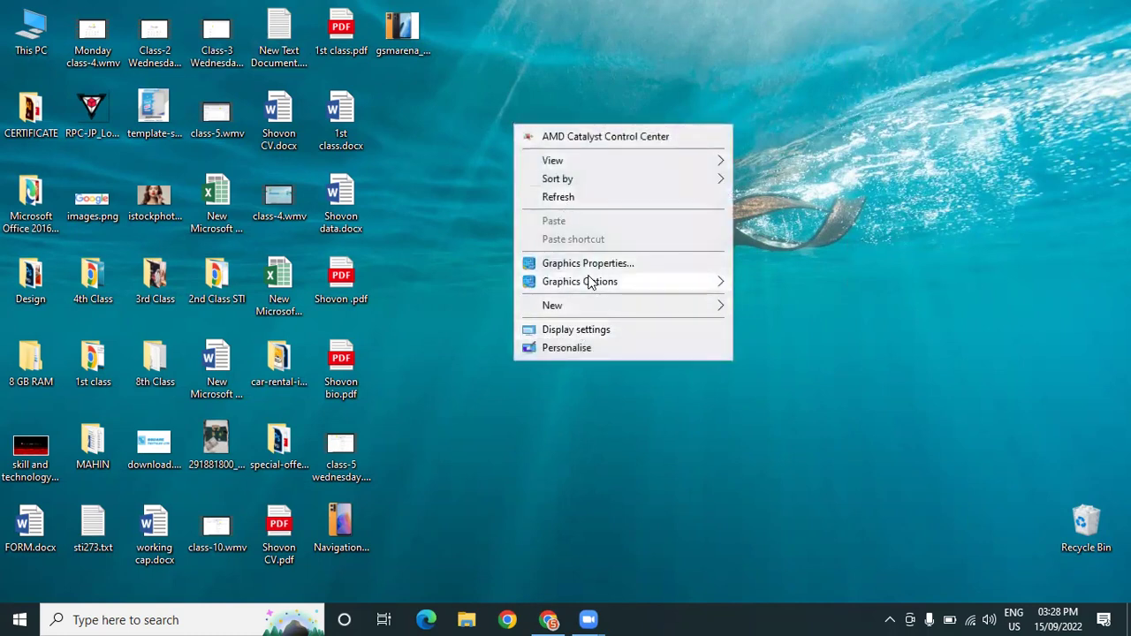
mouse_move(654, 305)
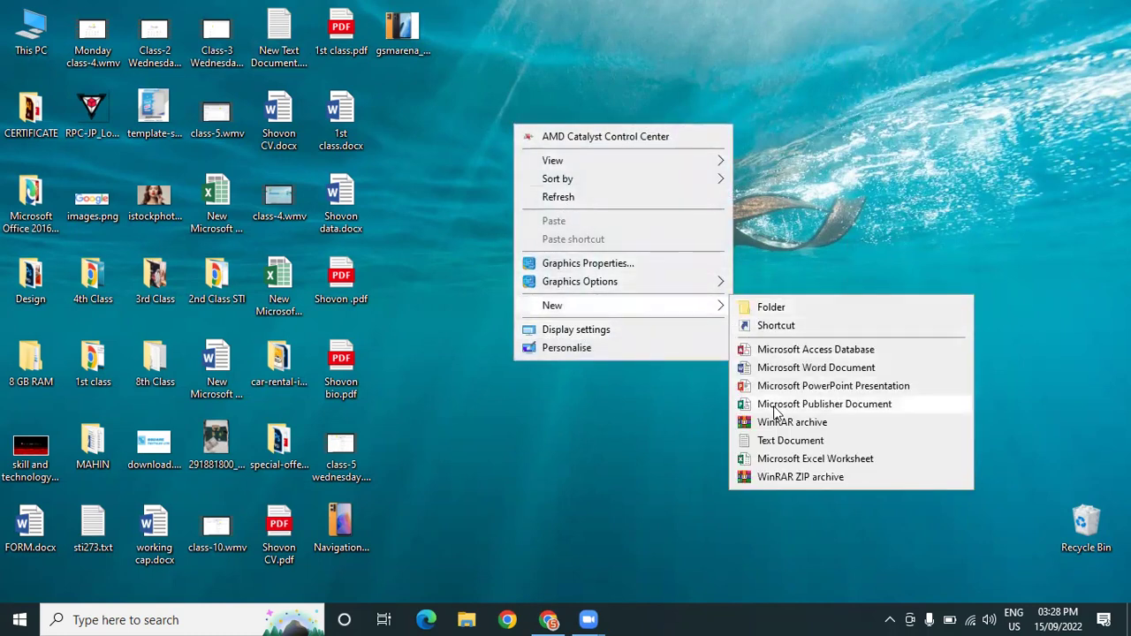
click(792, 460)
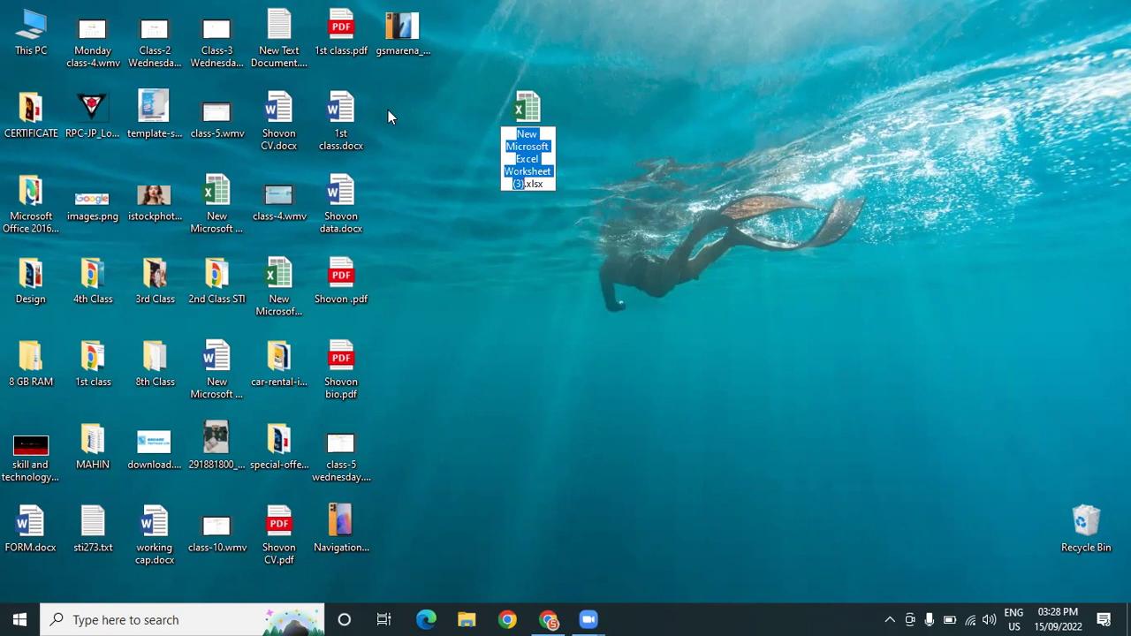
key(Return)
Refresh the desktop and open the newly created Excel worksheet
right_click(623, 235)
click(684, 307)
right_click(651, 259)
click(565, 174)
click(530, 141)
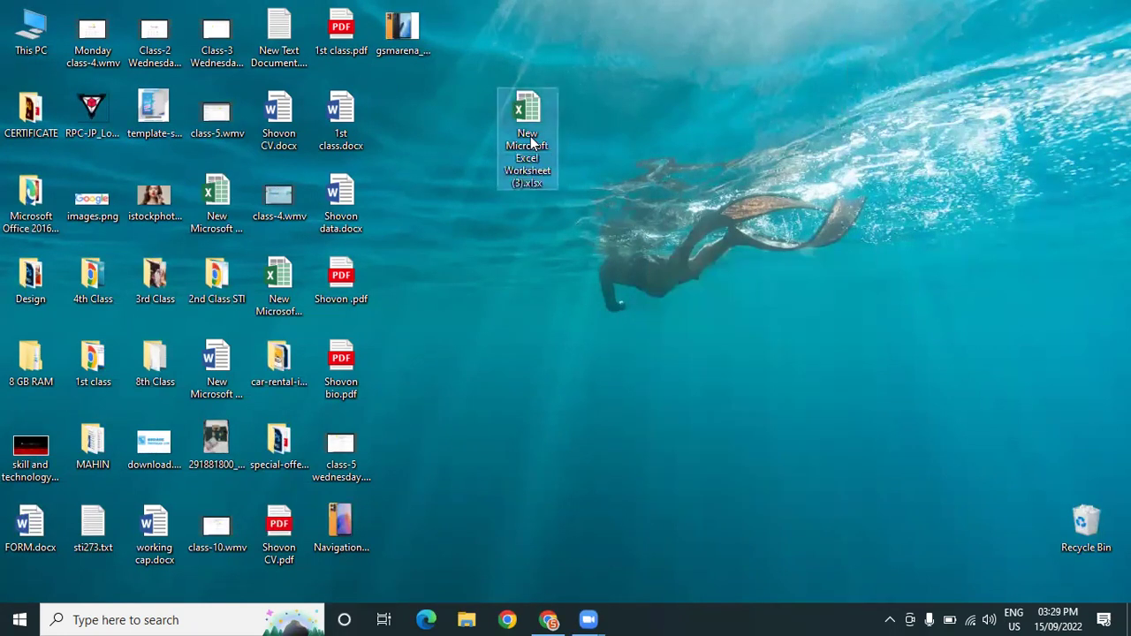
double_click(530, 141)
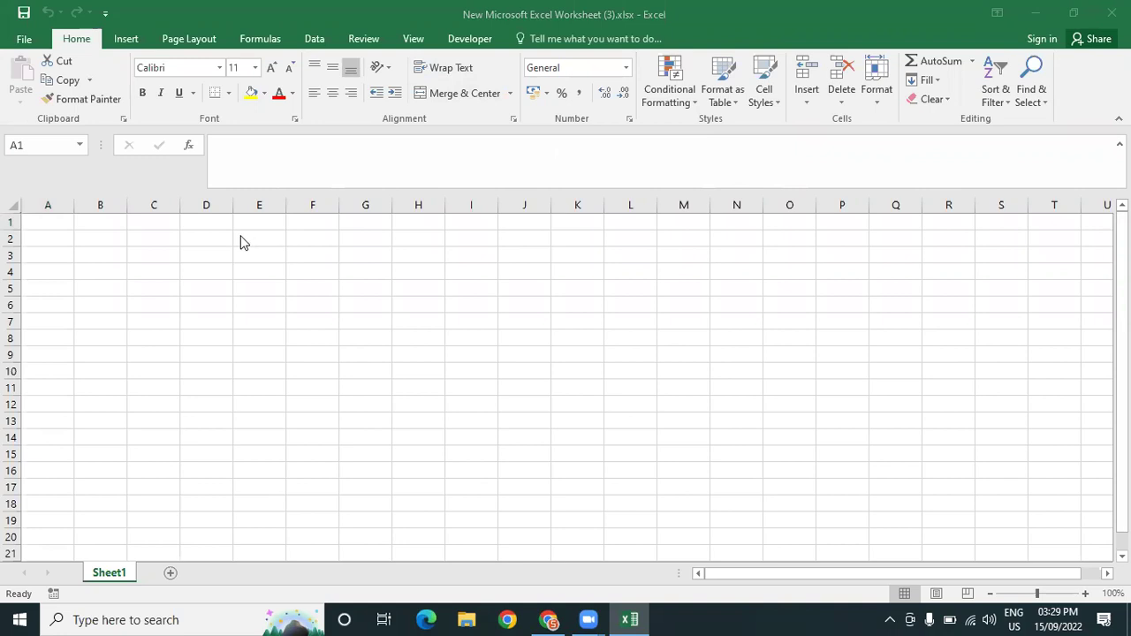
Merge and center cells A1 through O1 in the first row
click(53, 224)
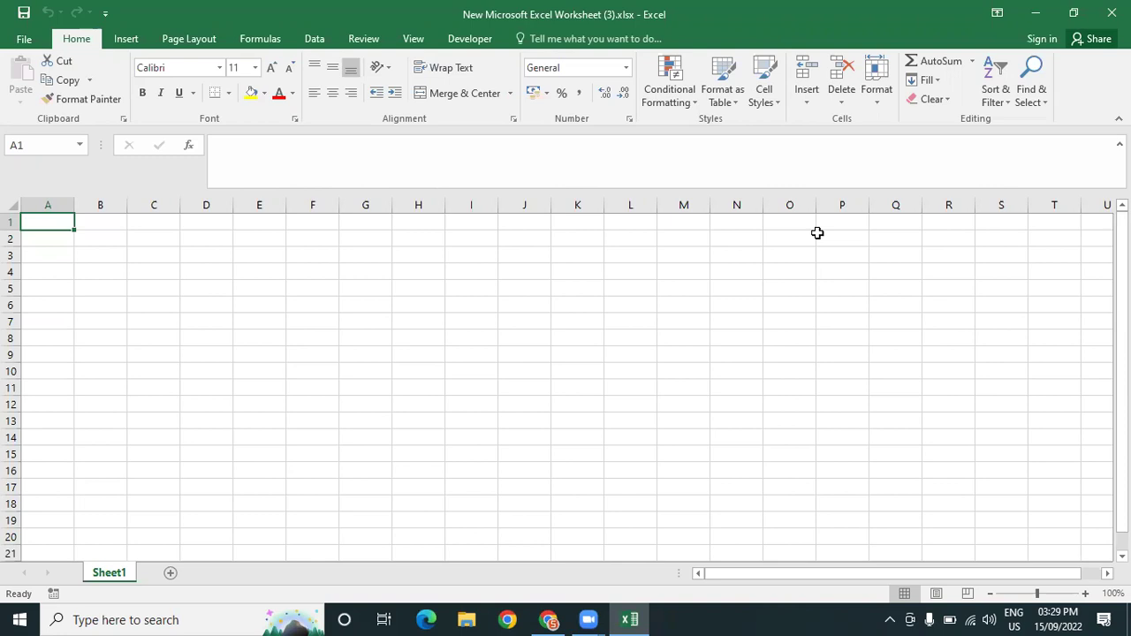
click(789, 237)
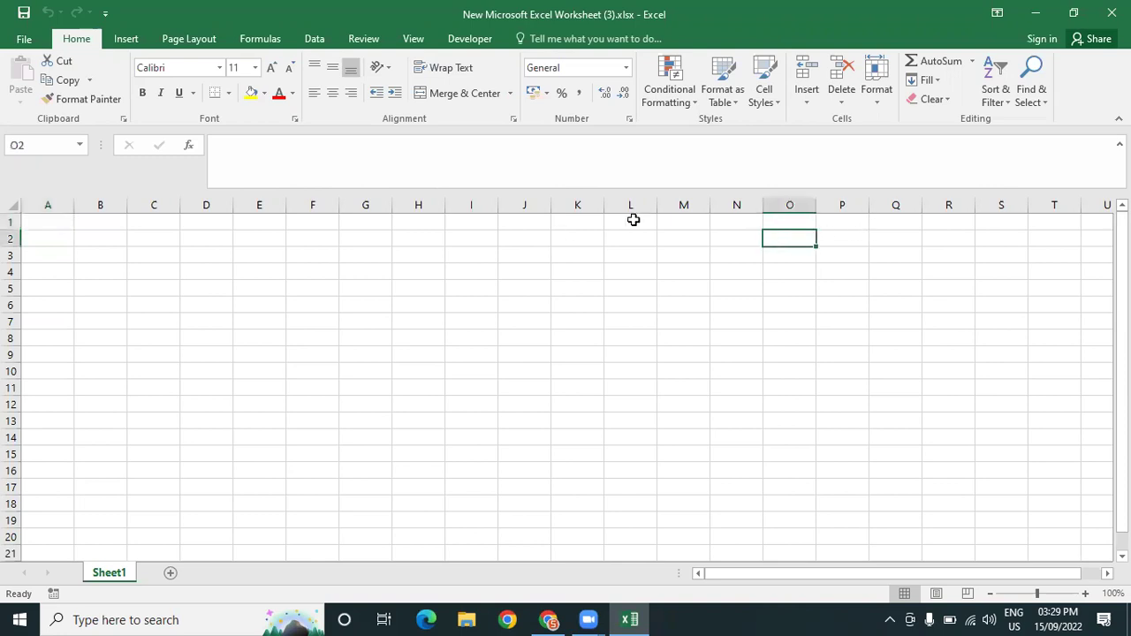
click(520, 220)
click(631, 205)
click(683, 205)
click(789, 205)
drag(789, 221, 45, 228)
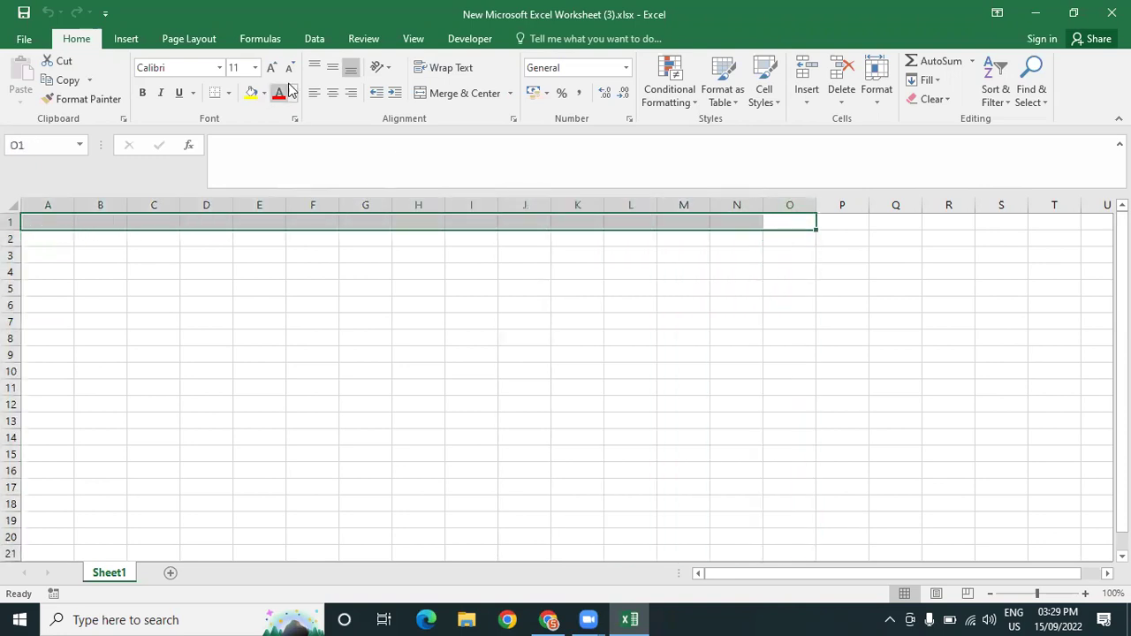
click(511, 93)
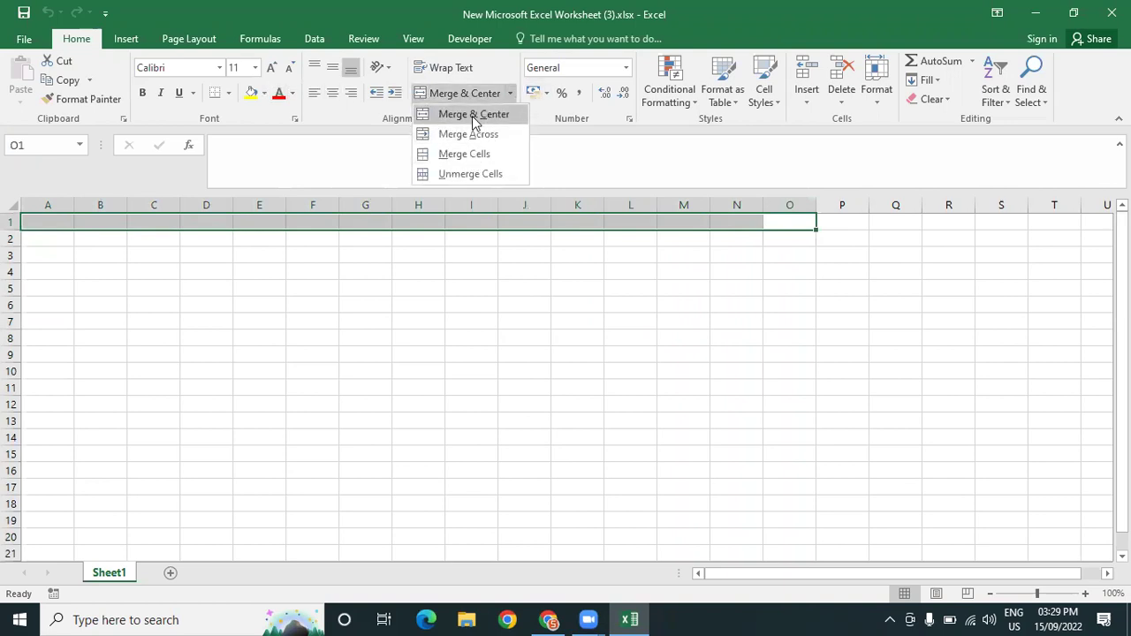
click(474, 115)
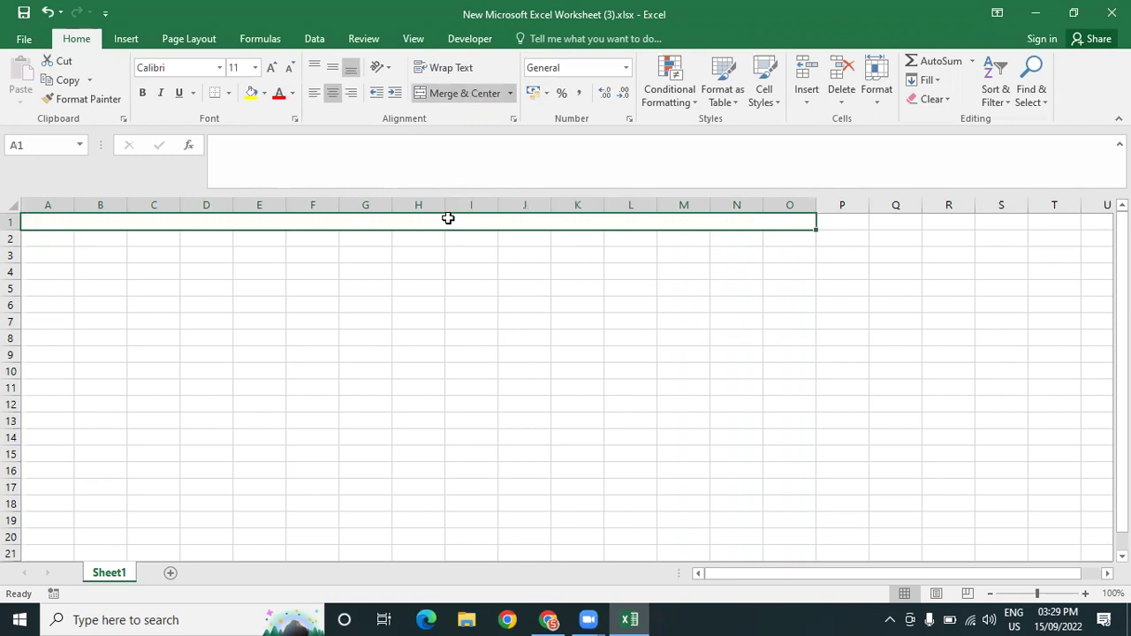
Enter the title "Electricity Bill" in the merged cell of row 1
text(Ele)
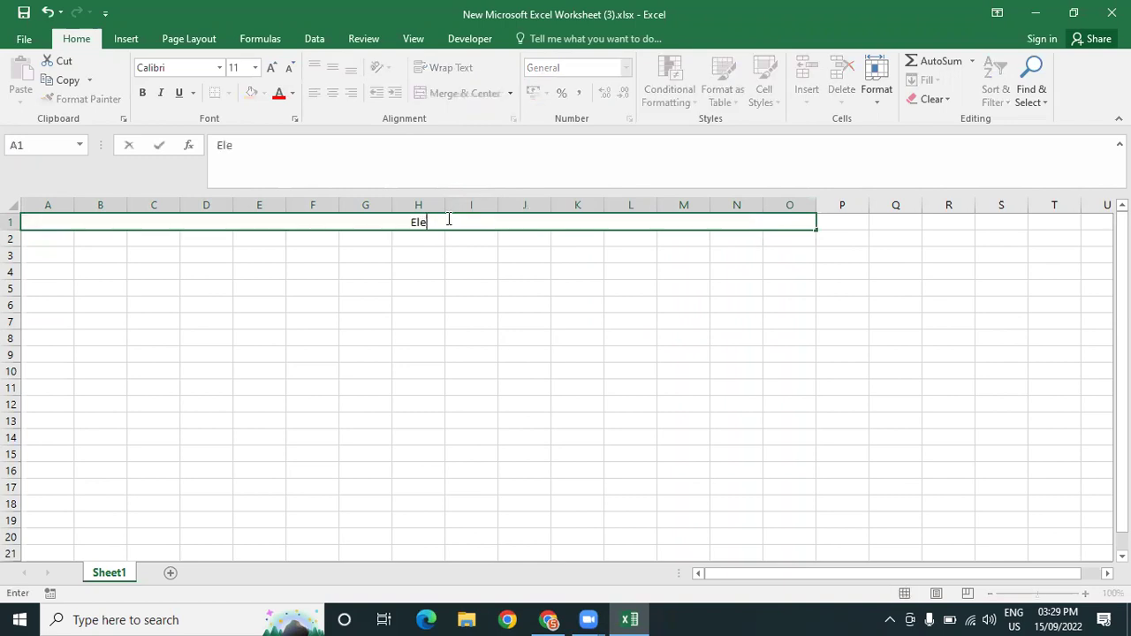
text(ctricity Bill)
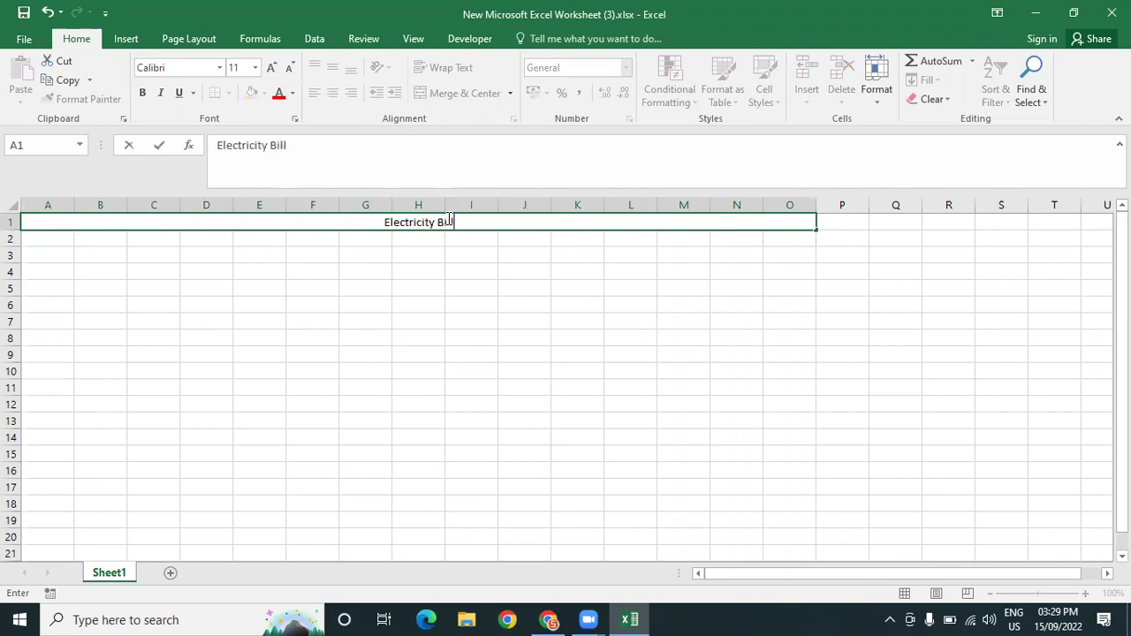
click(479, 288)
Increase the "Electricity Bill" title's font size to 18 and make it bold
click(467, 219)
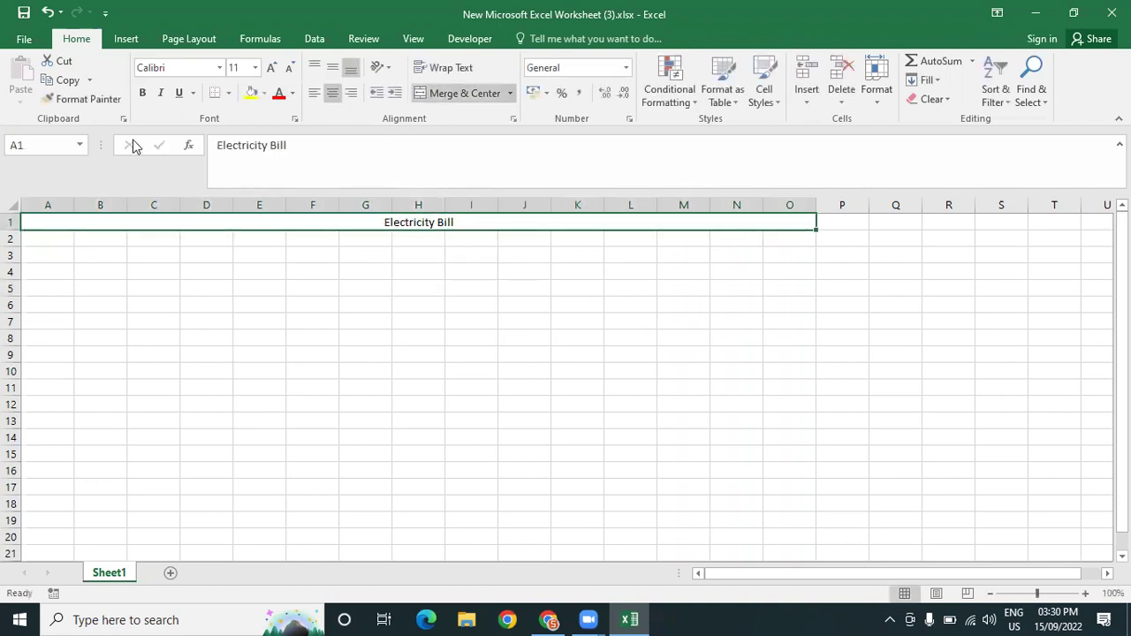
click(272, 68)
click(273, 68)
click(272, 68)
click(272, 68)
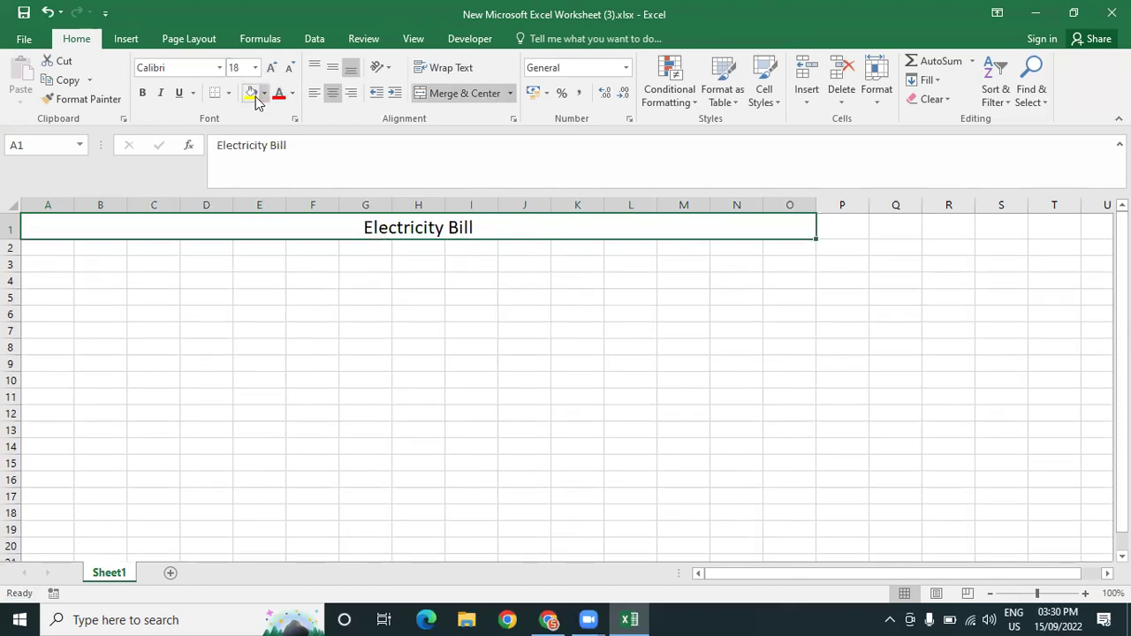
click(142, 93)
click(219, 68)
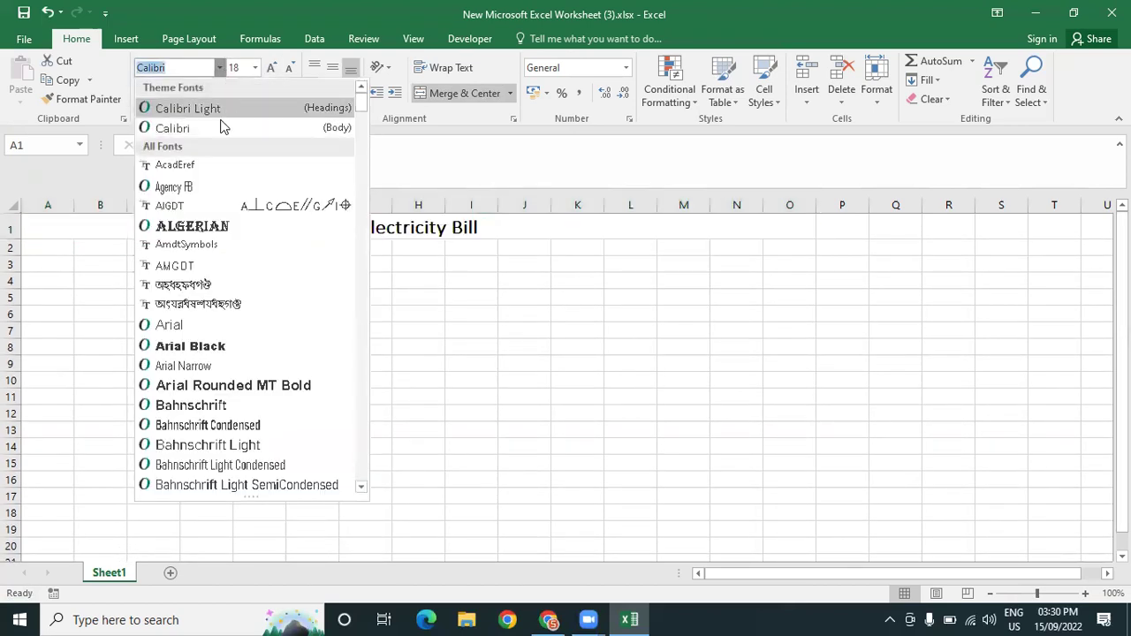
text(Comic)
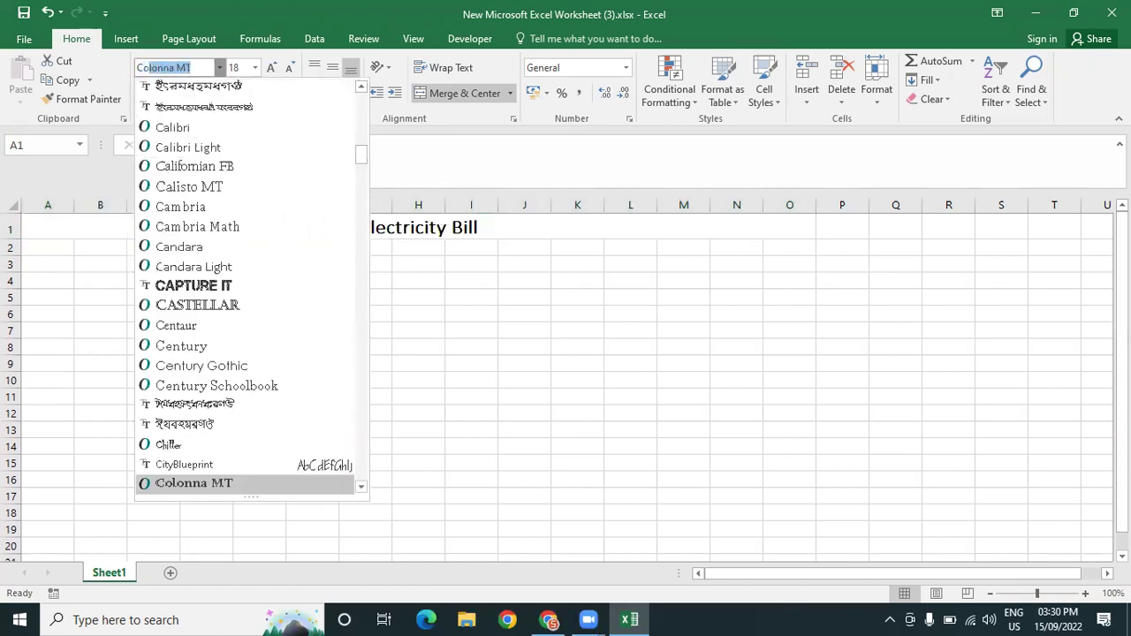
key(BackSpace)
key(BackSpace)
key(BackSpace)
key(BackSpace)
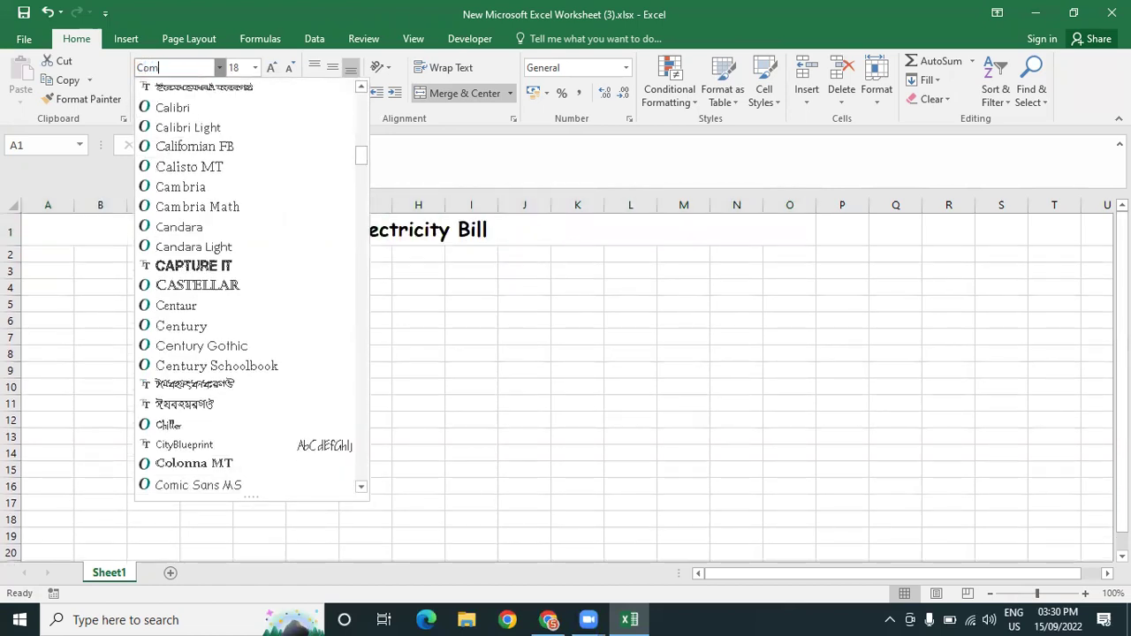
key(Escape)
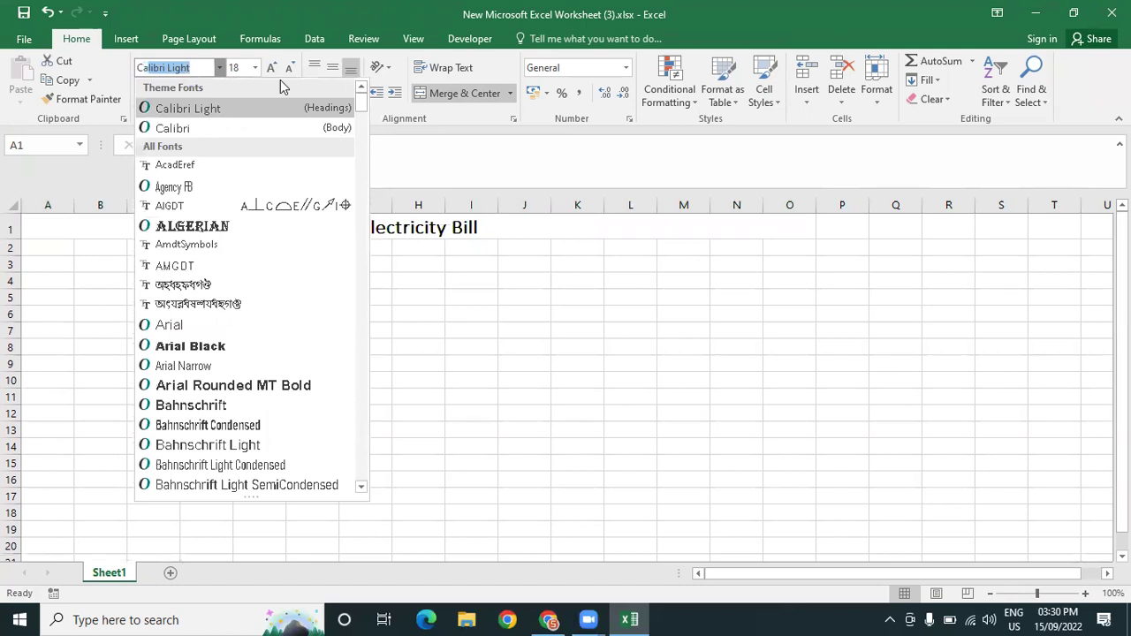
click(246, 128)
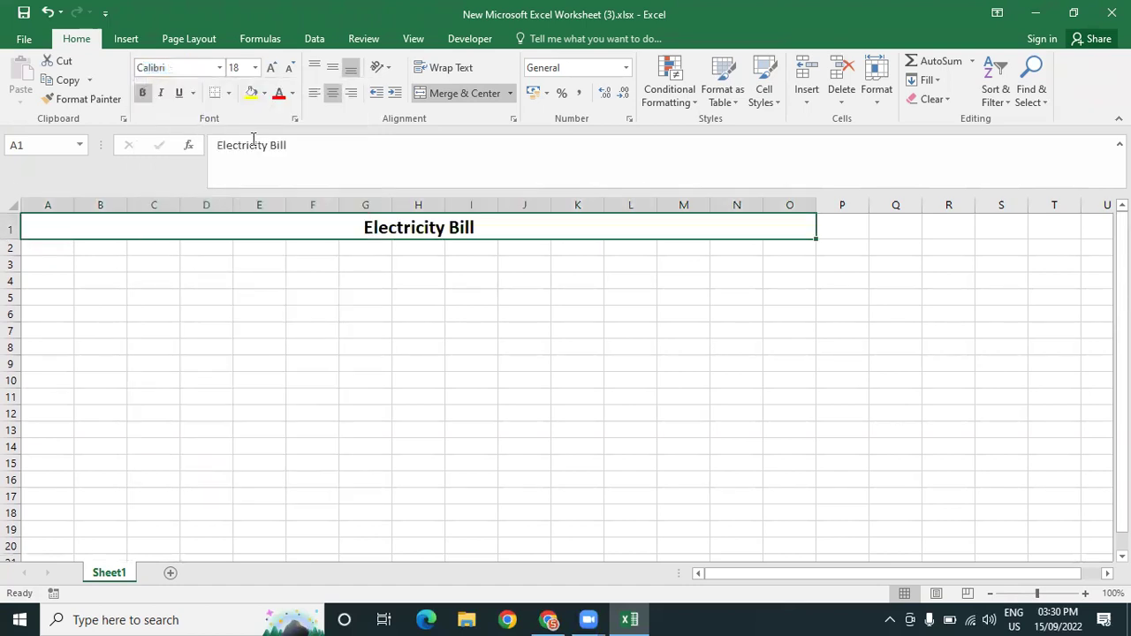
Change the font color of the "Electricity Bill" title to the blue theme color
click(293, 94)
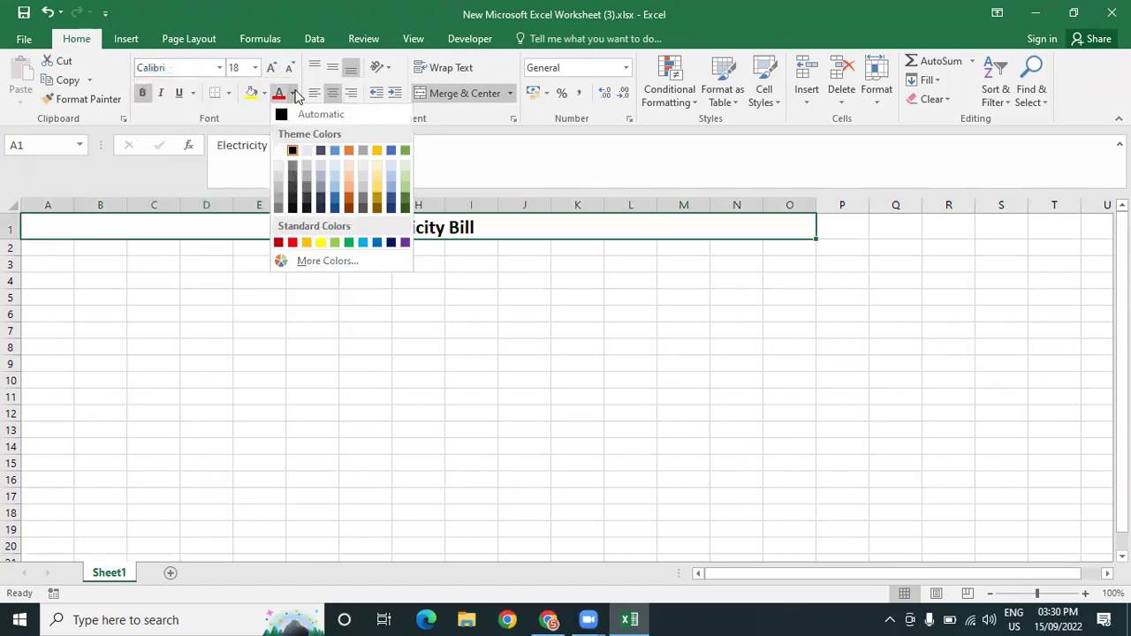
click(336, 152)
click(421, 277)
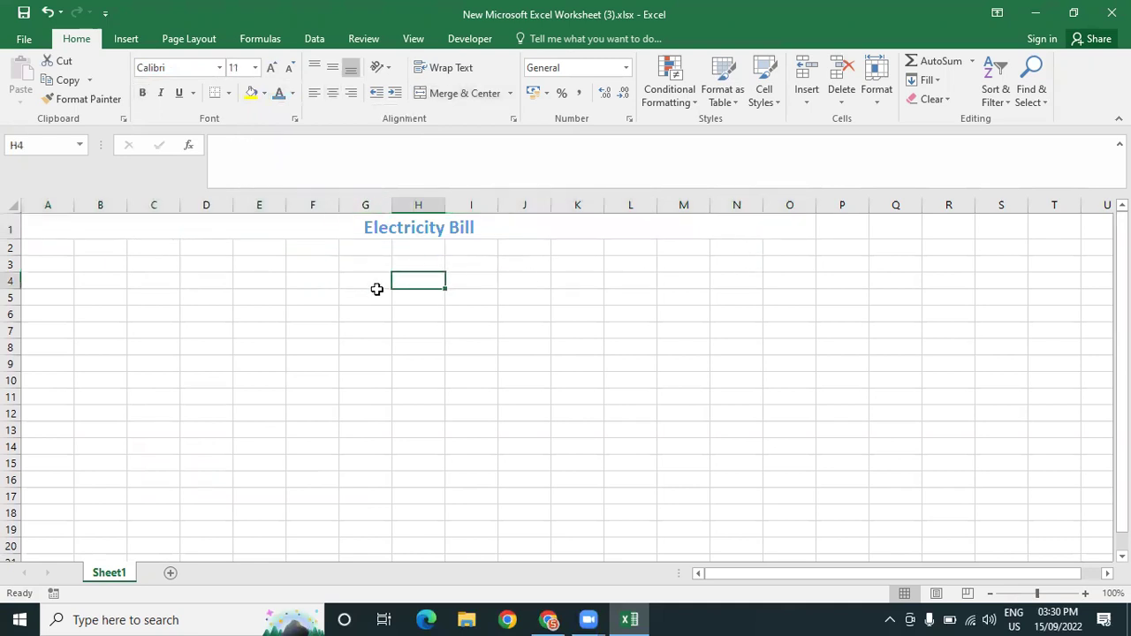
Set the border line color to the blue theme color and apply All Borders to the merged title cell
click(323, 234)
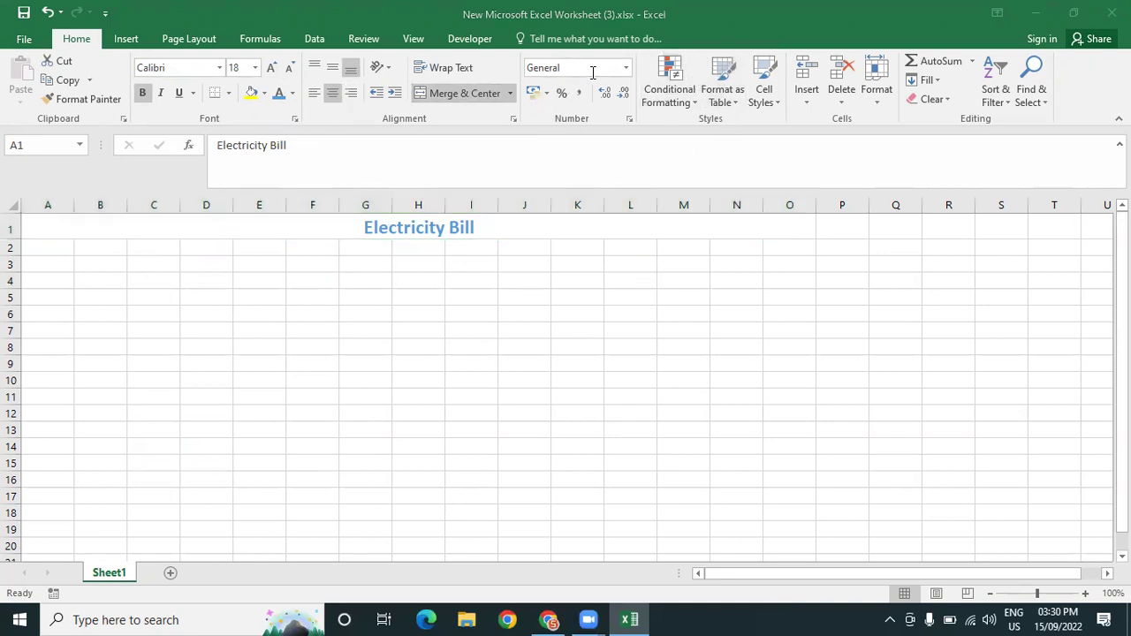
click(573, 230)
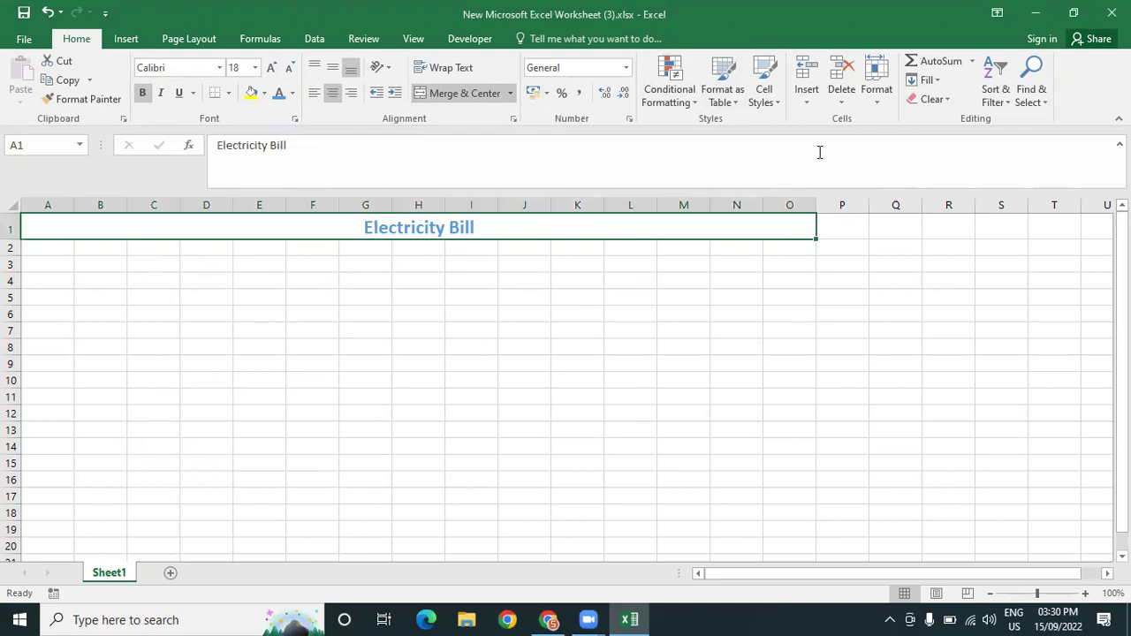
click(228, 92)
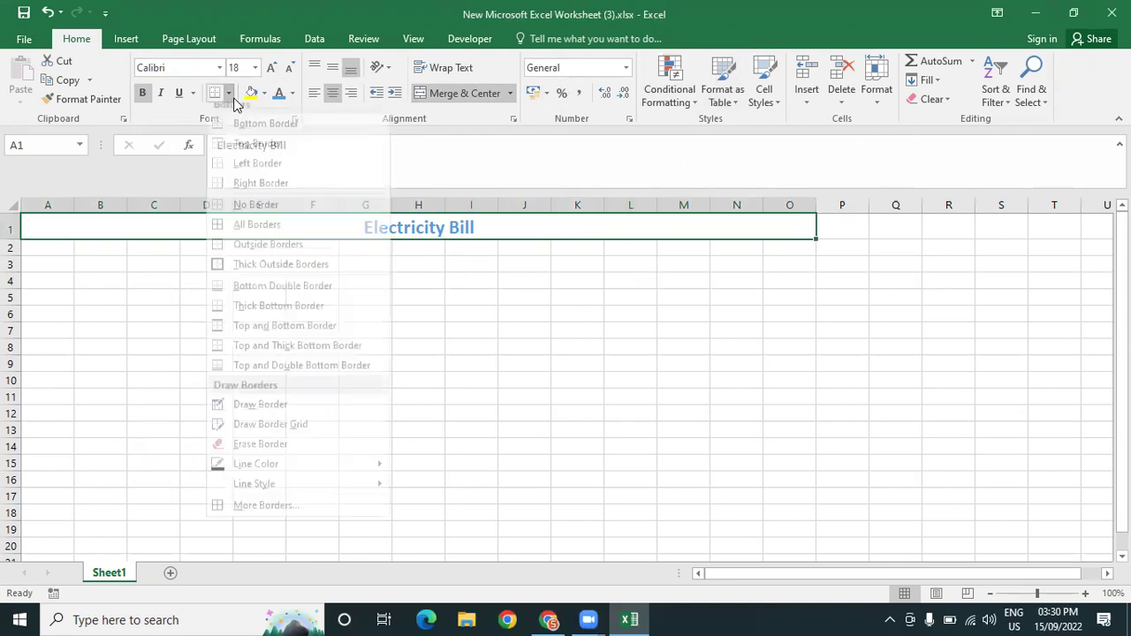
mouse_move(263, 473)
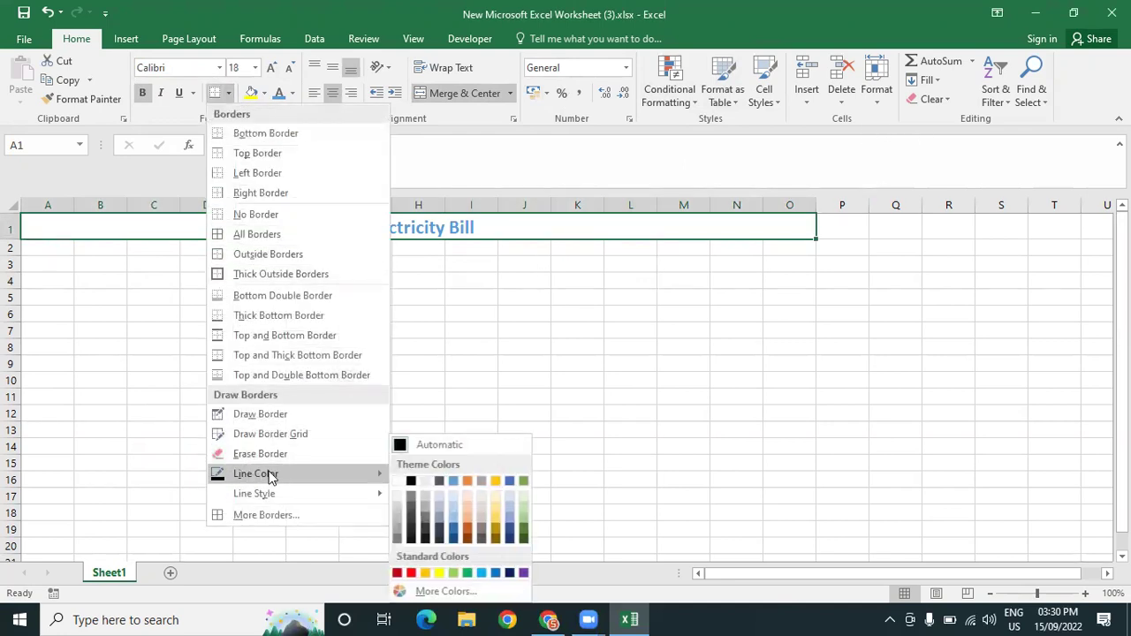
click(456, 481)
click(228, 93)
mouse_move(344, 478)
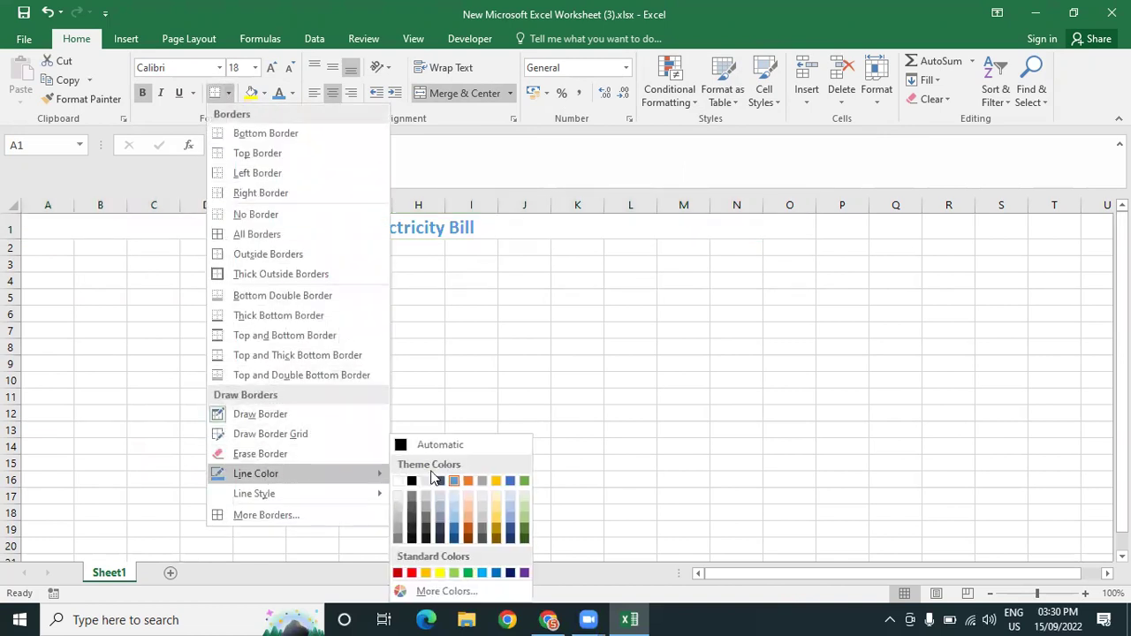
click(259, 239)
click(273, 282)
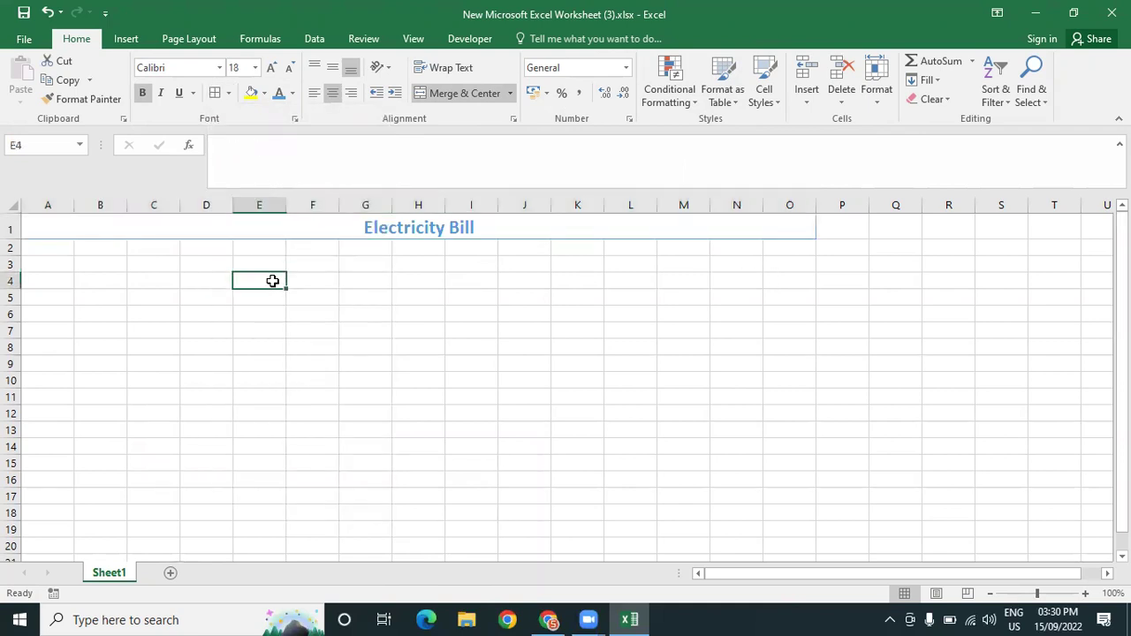
Try to give the merged title cell's borders a thick solid blue line style through the Format Cells border settings
click(274, 228)
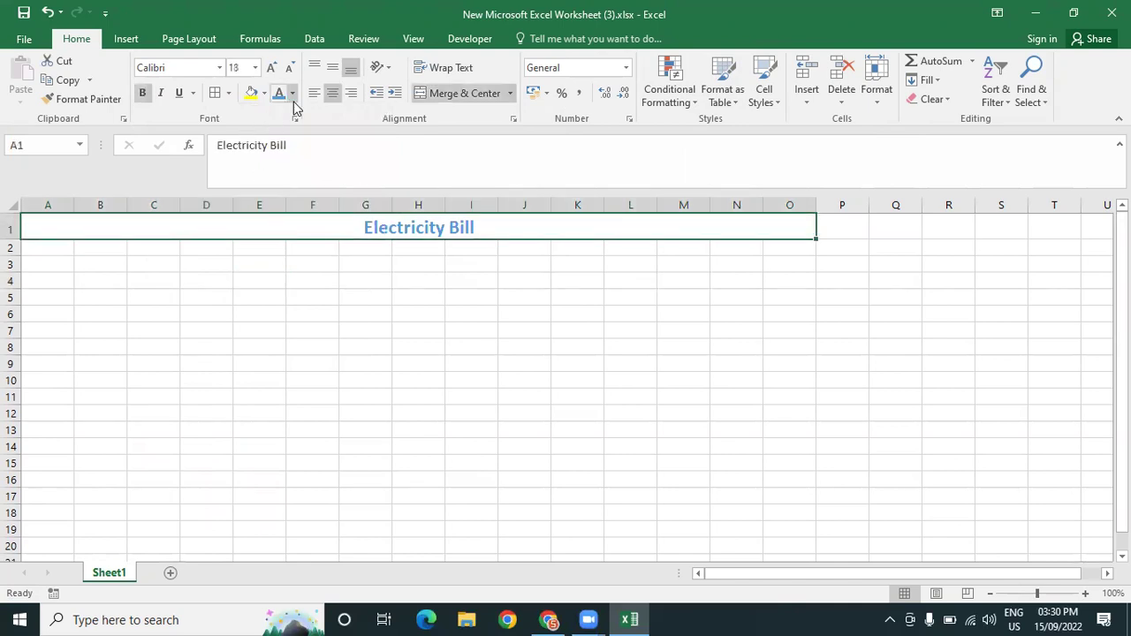
click(228, 94)
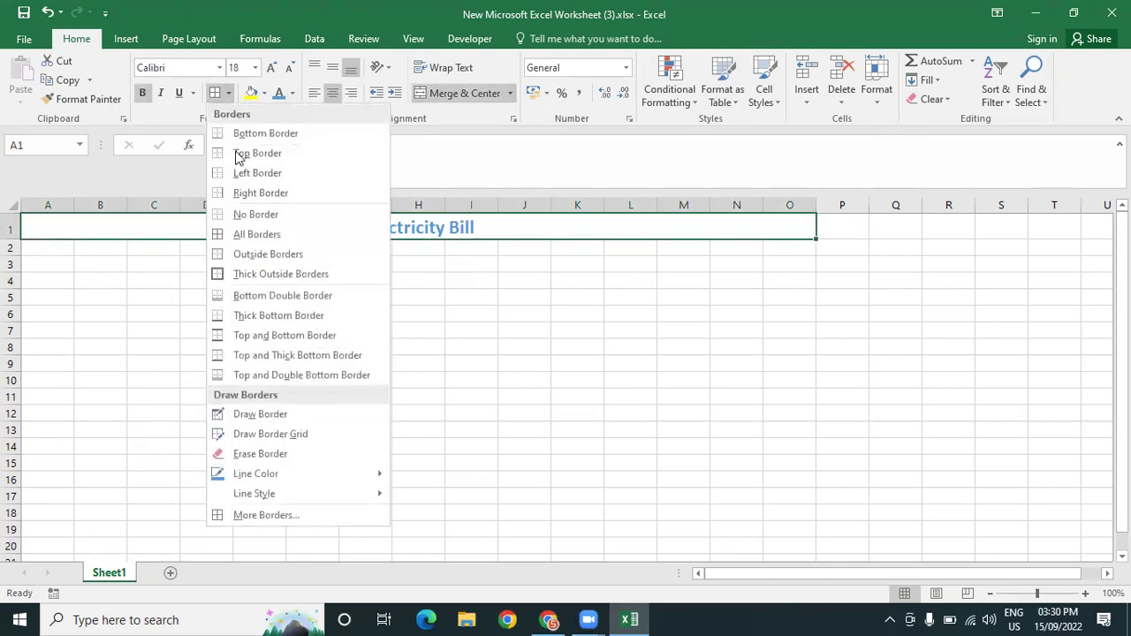
click(267, 512)
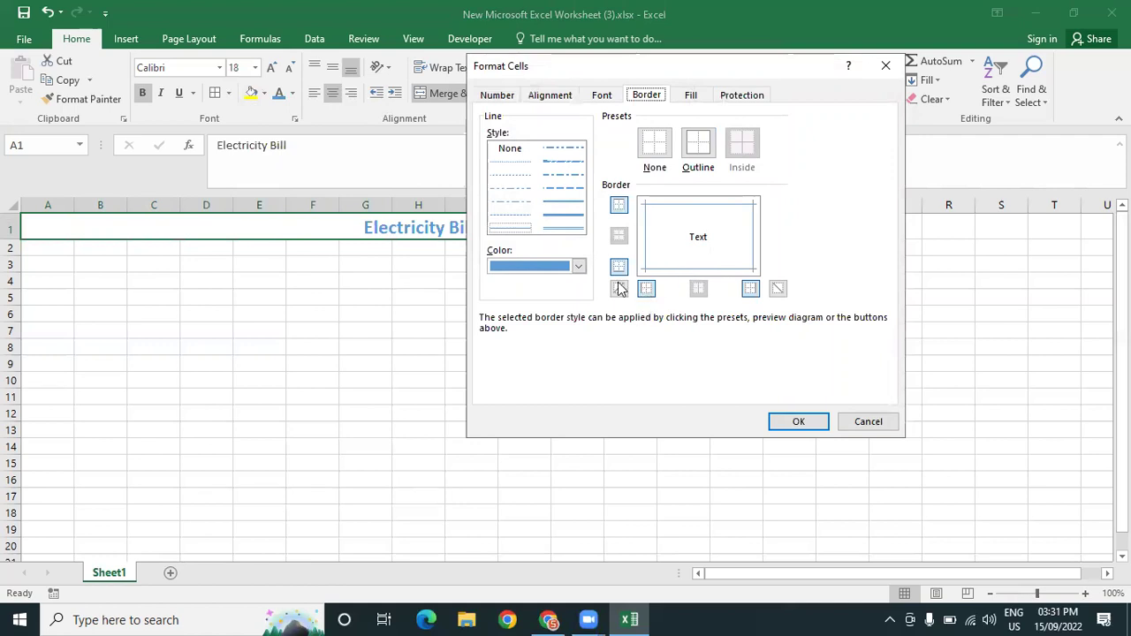
click(690, 95)
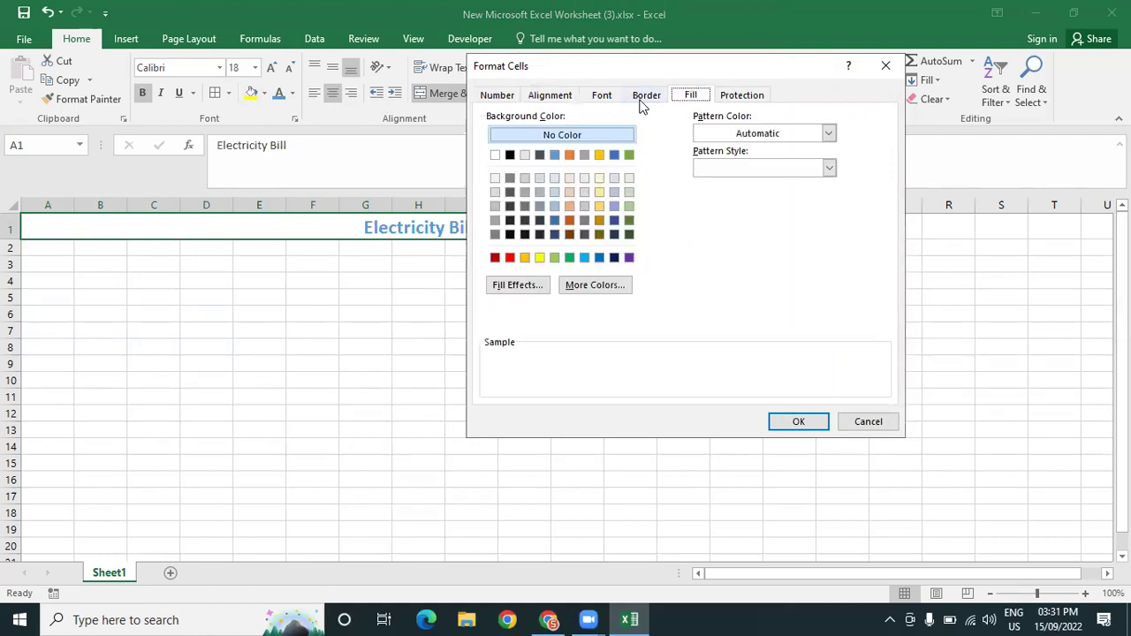
click(646, 95)
click(568, 219)
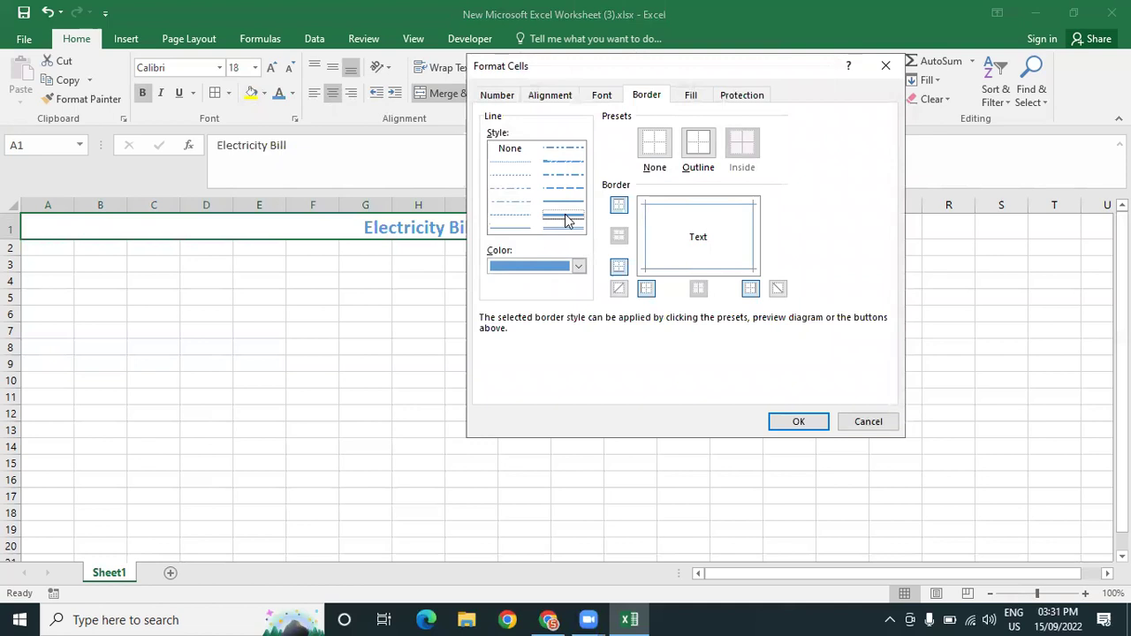
click(798, 421)
click(553, 370)
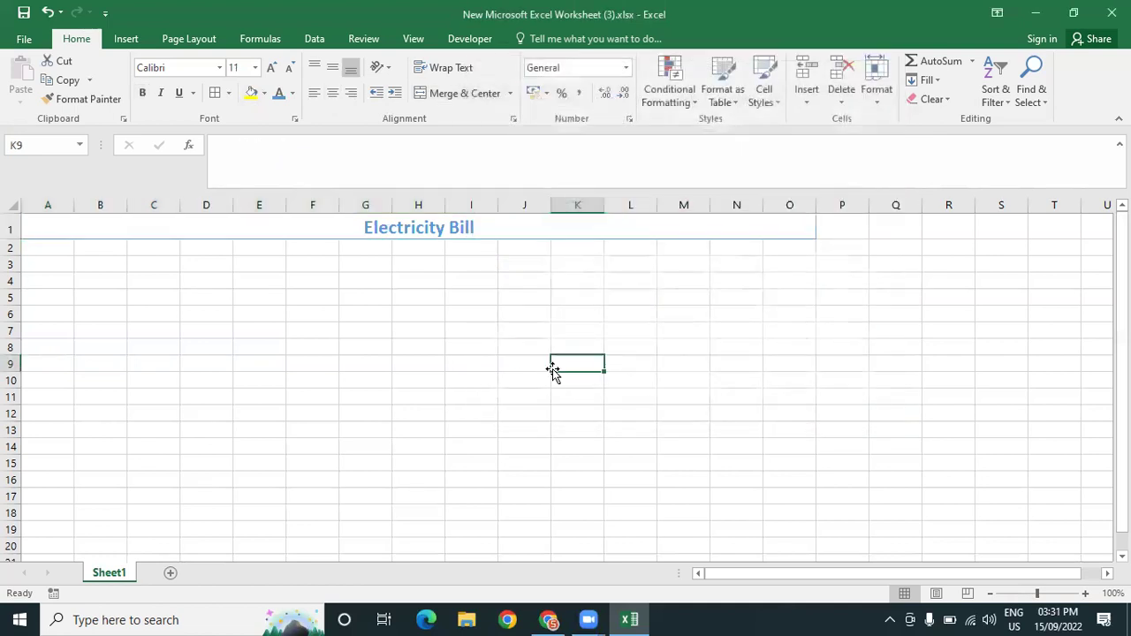
Select the merged title cell and set the border line style to the thickest solid line
click(197, 232)
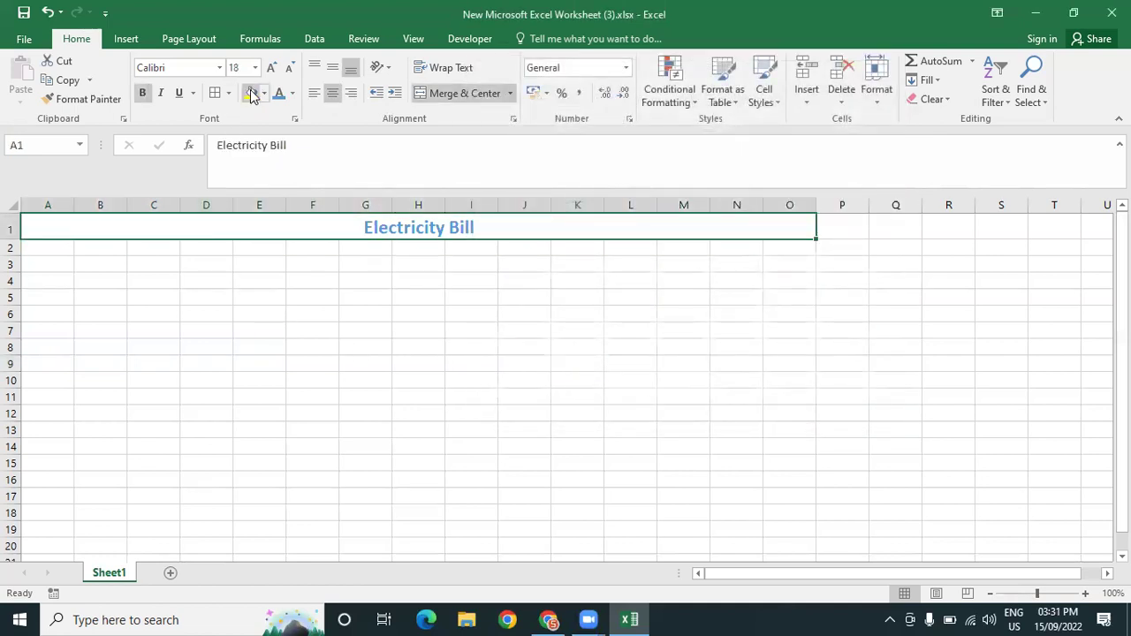
key(ctrl+1)
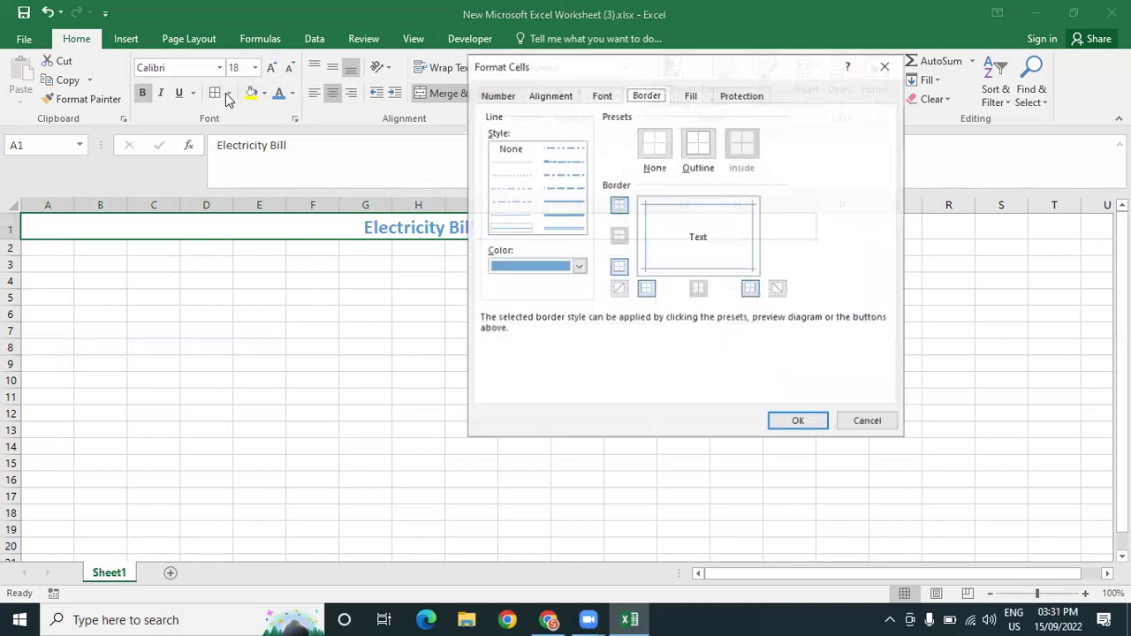
click(862, 421)
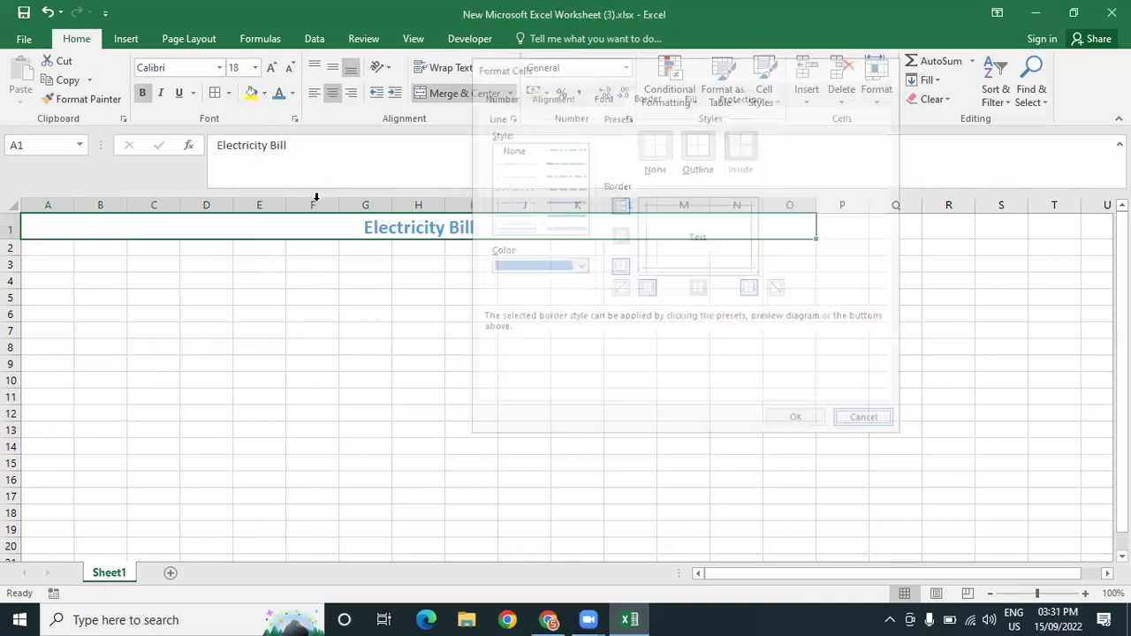
click(228, 94)
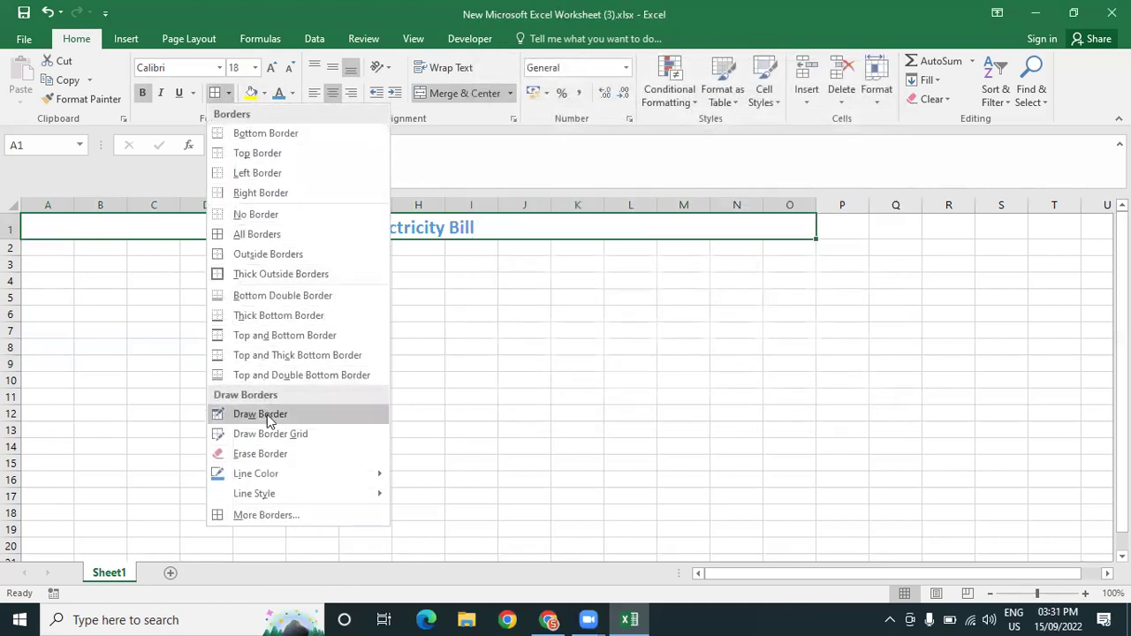
mouse_move(268, 493)
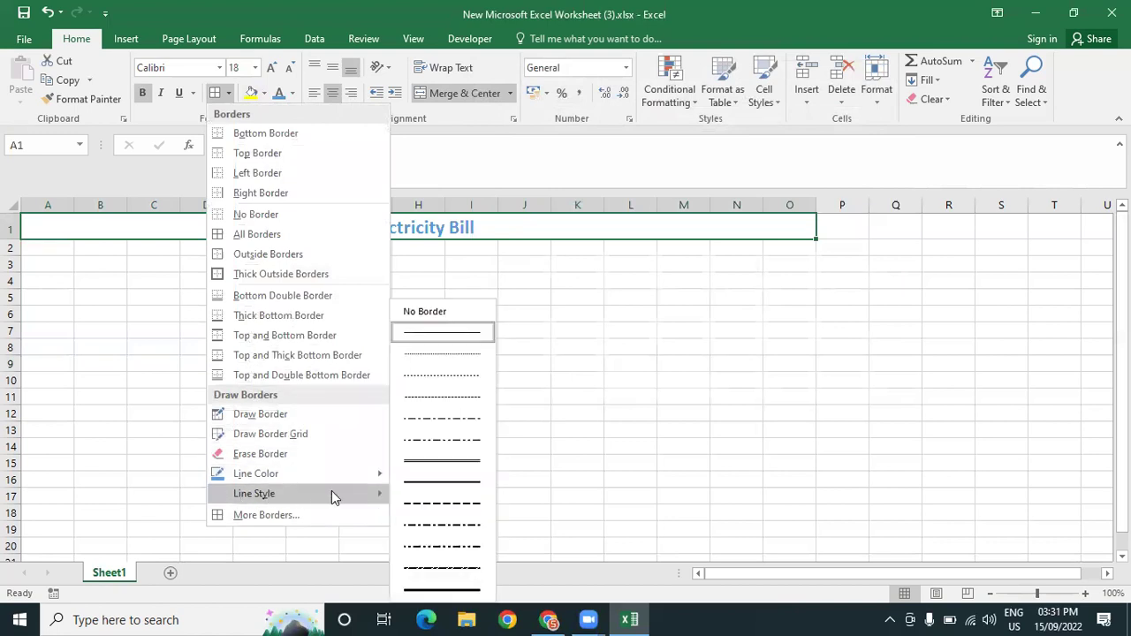
click(423, 483)
click(292, 94)
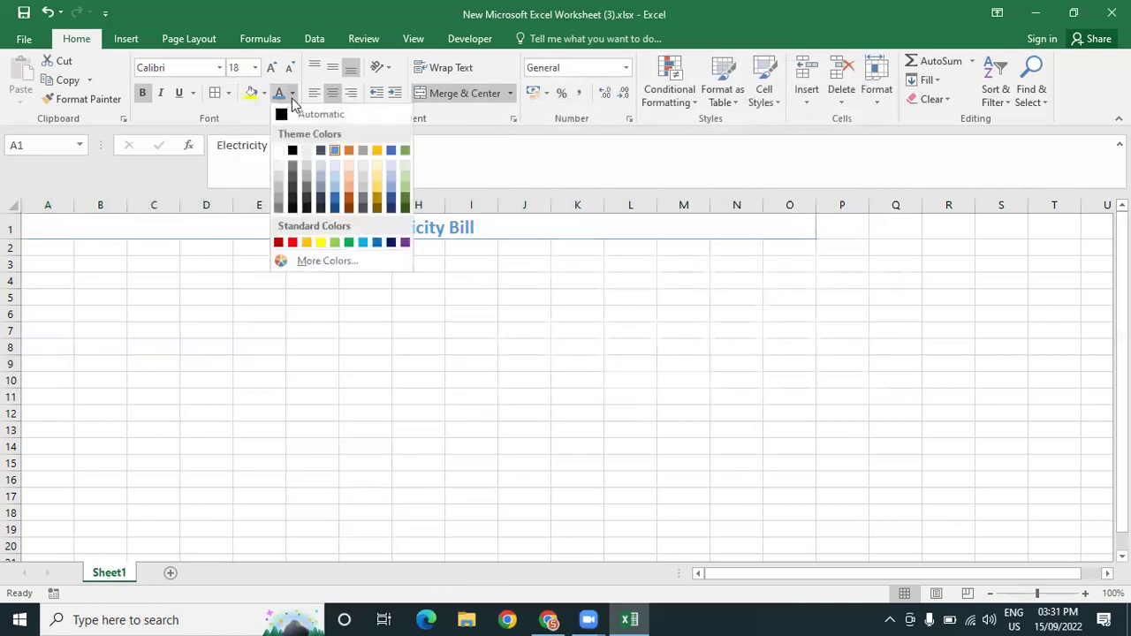
click(228, 93)
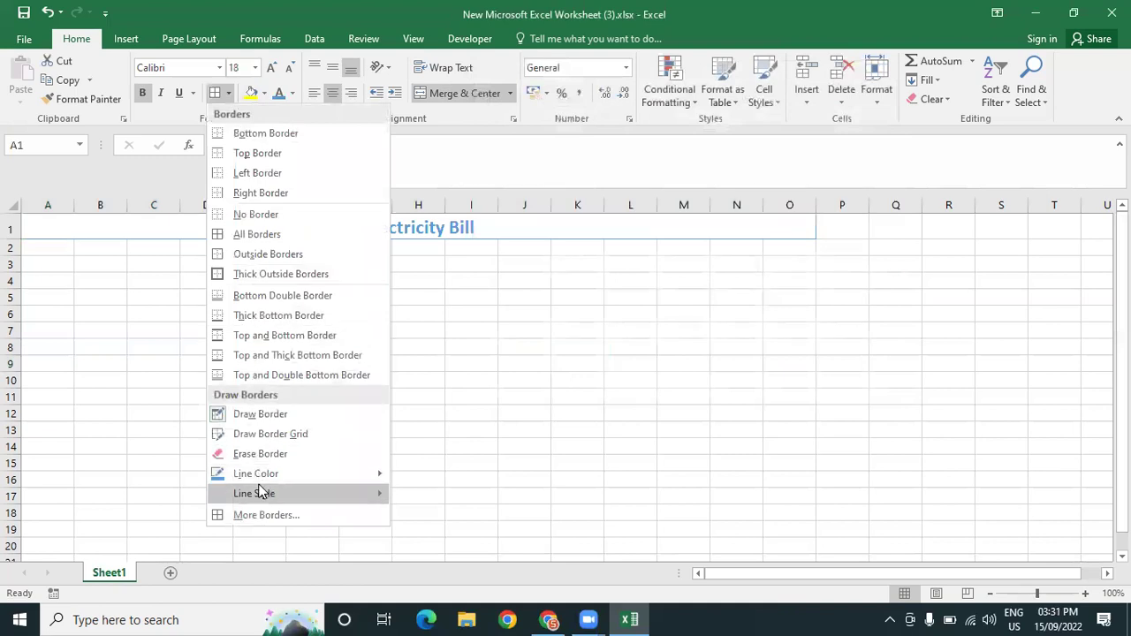
mouse_move(281, 492)
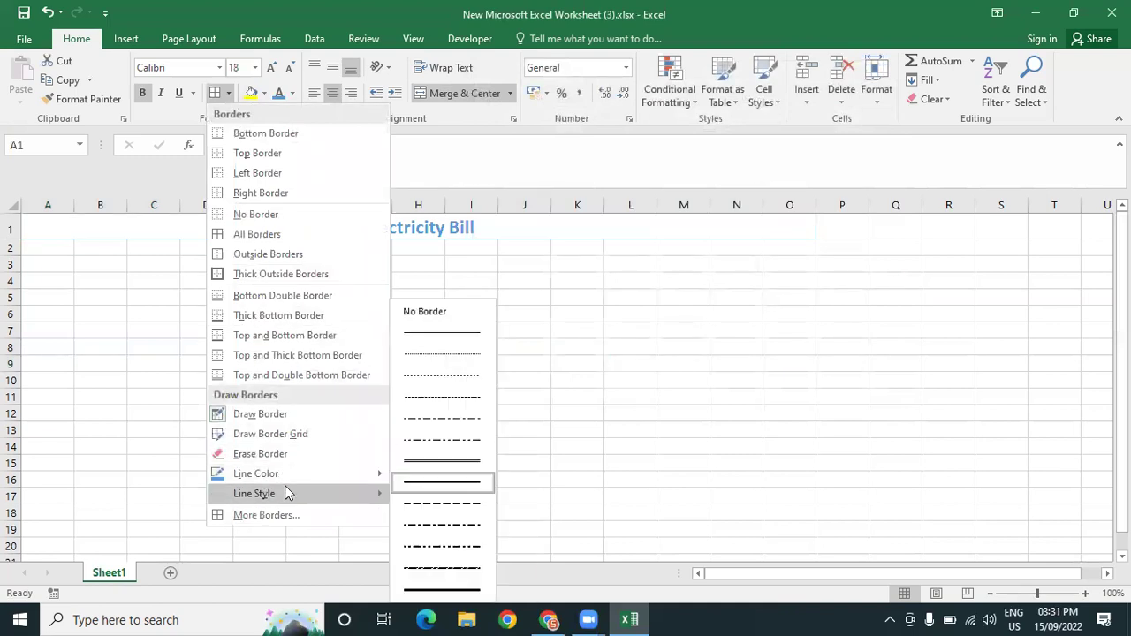
click(429, 591)
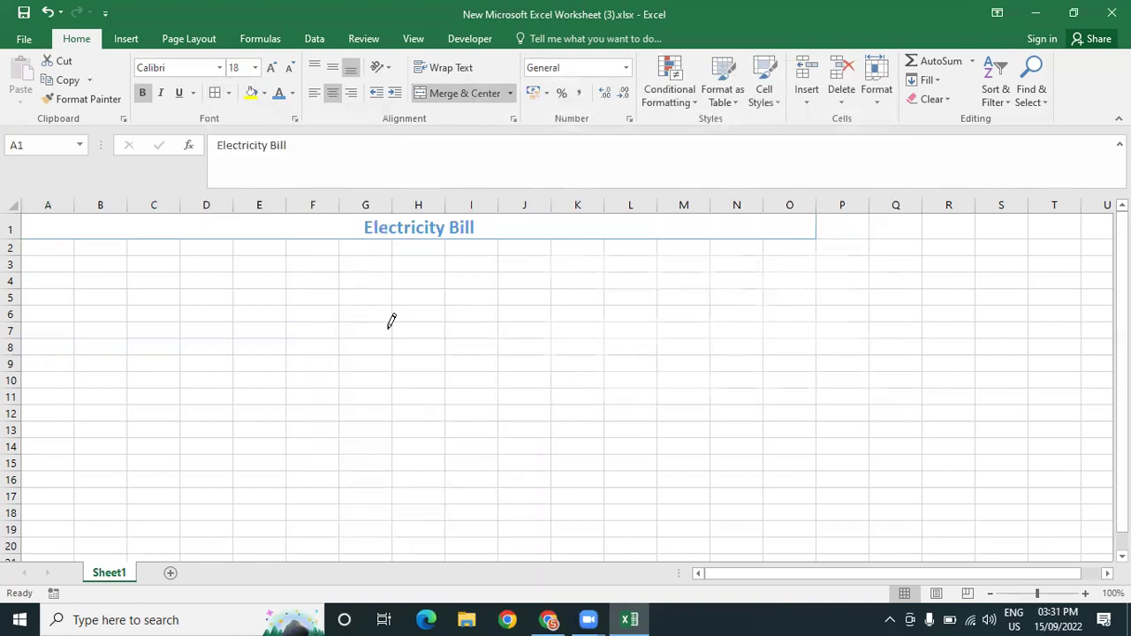
Remove the existing borders from the merged title cell and reapply All Borders with the thick blue line
click(221, 97)
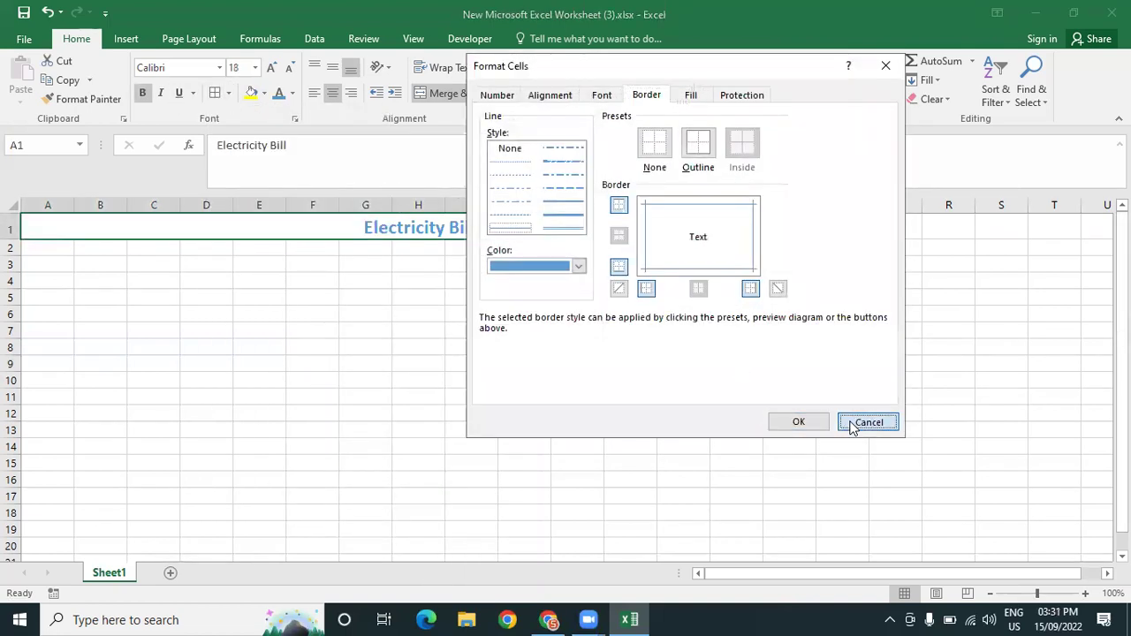
click(866, 422)
click(228, 93)
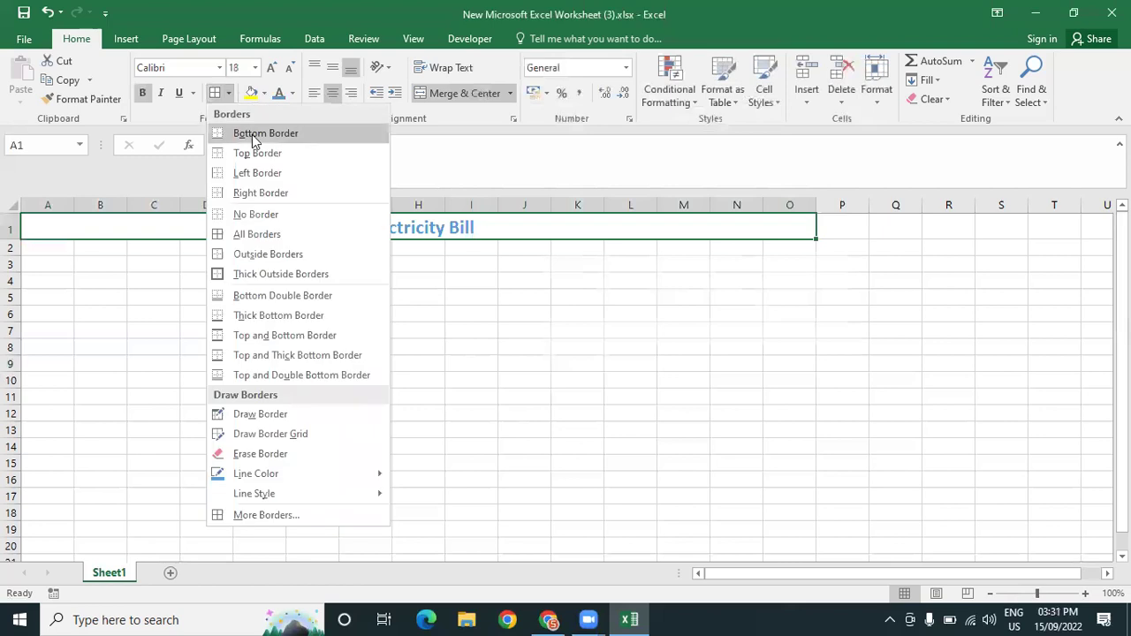
click(238, 215)
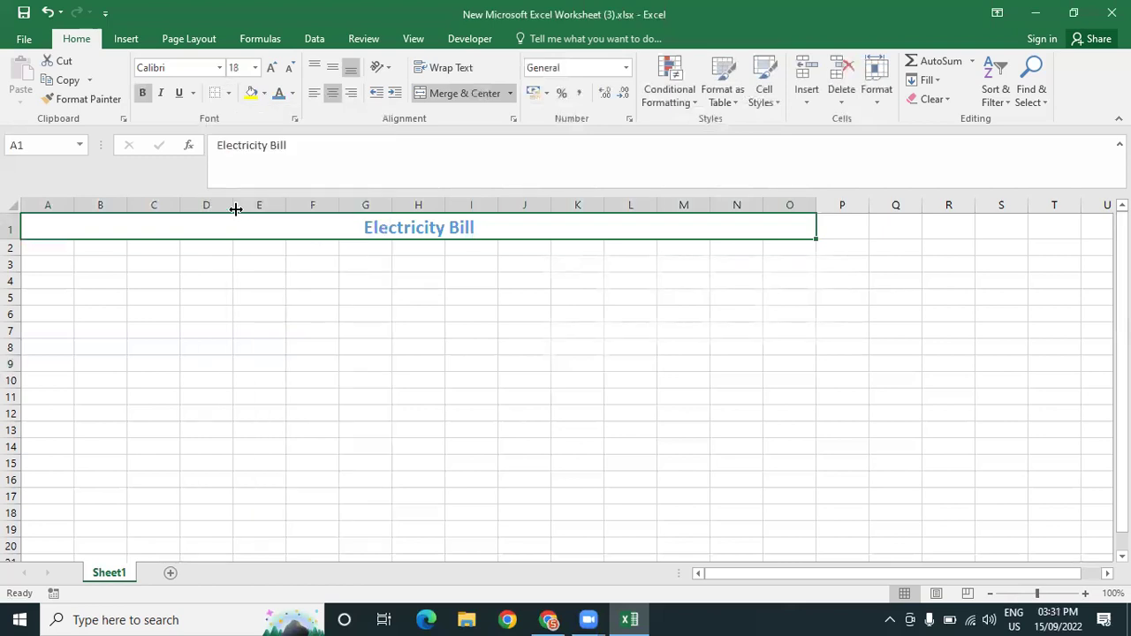
click(229, 95)
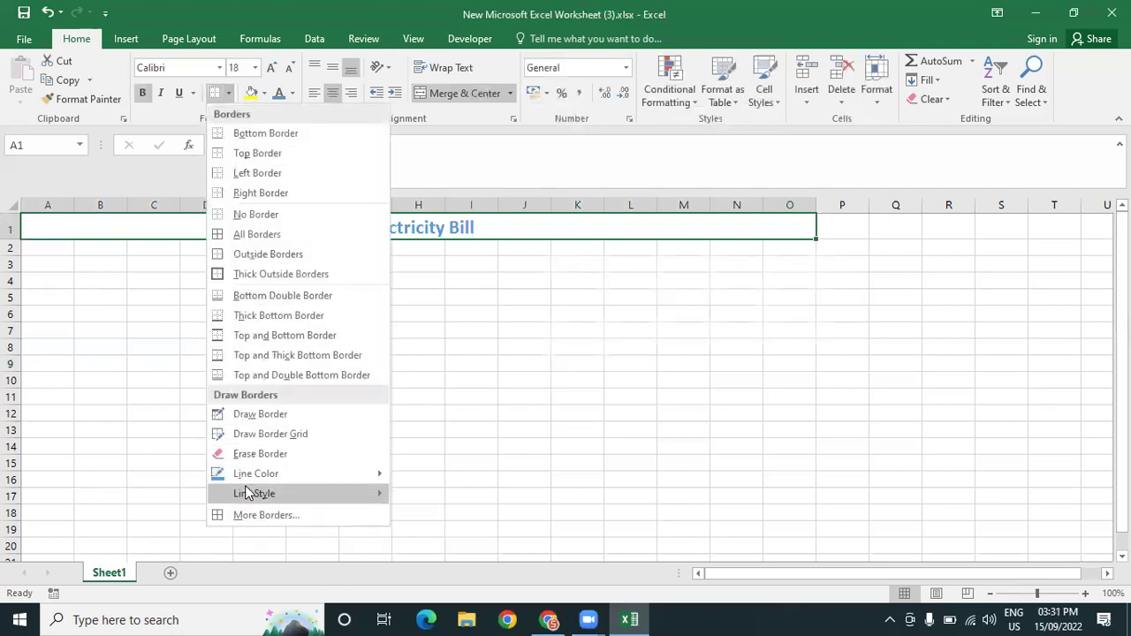
mouse_move(247, 493)
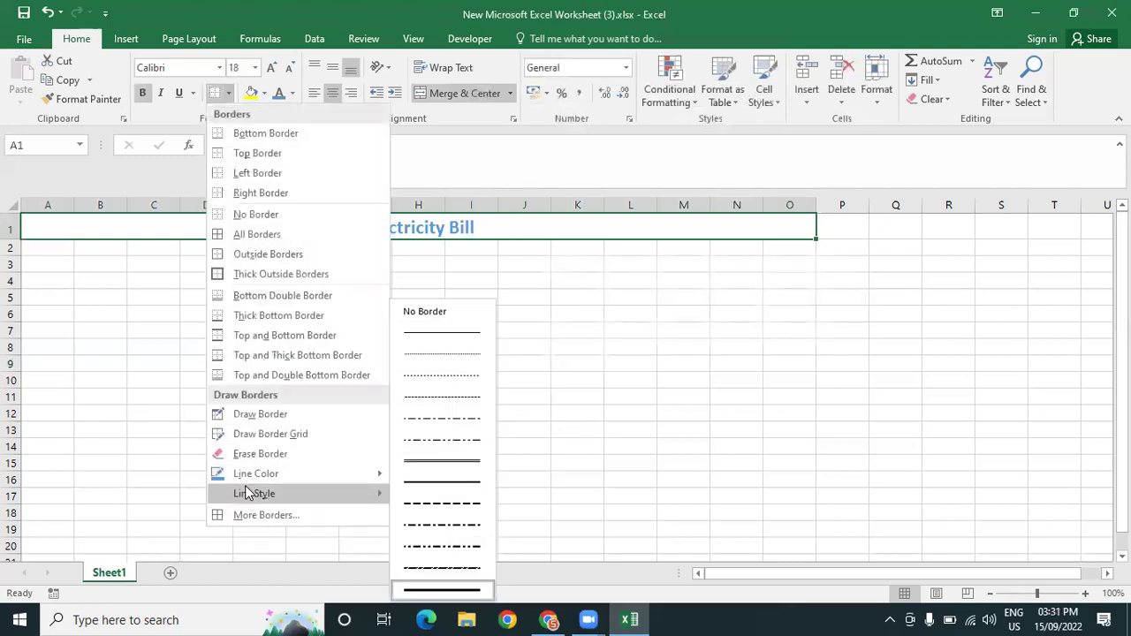
click(244, 235)
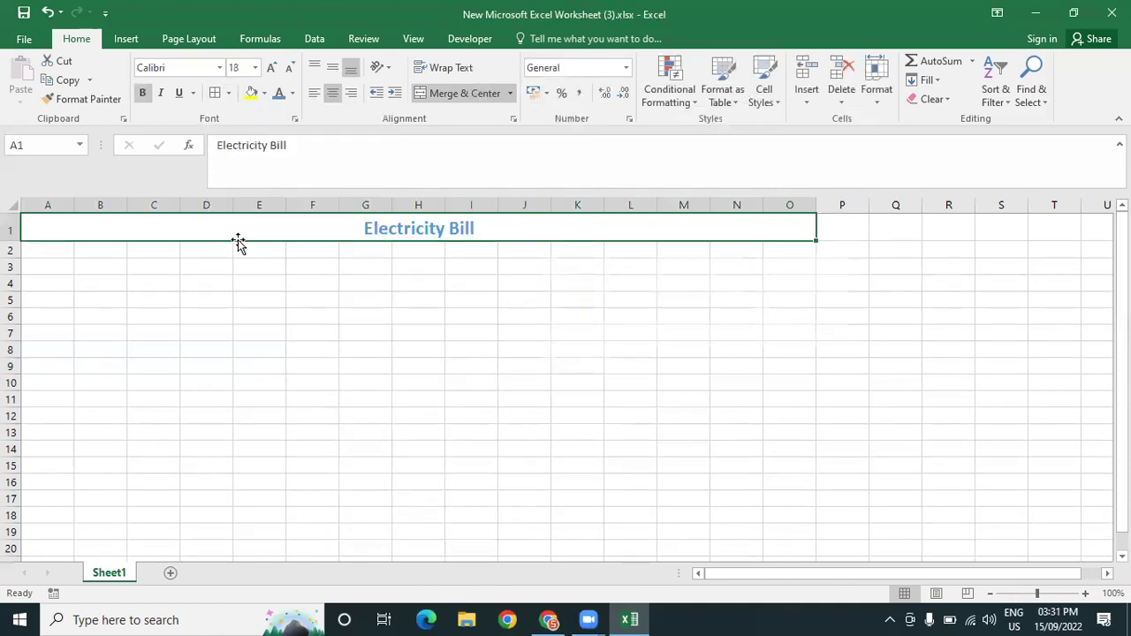
click(292, 279)
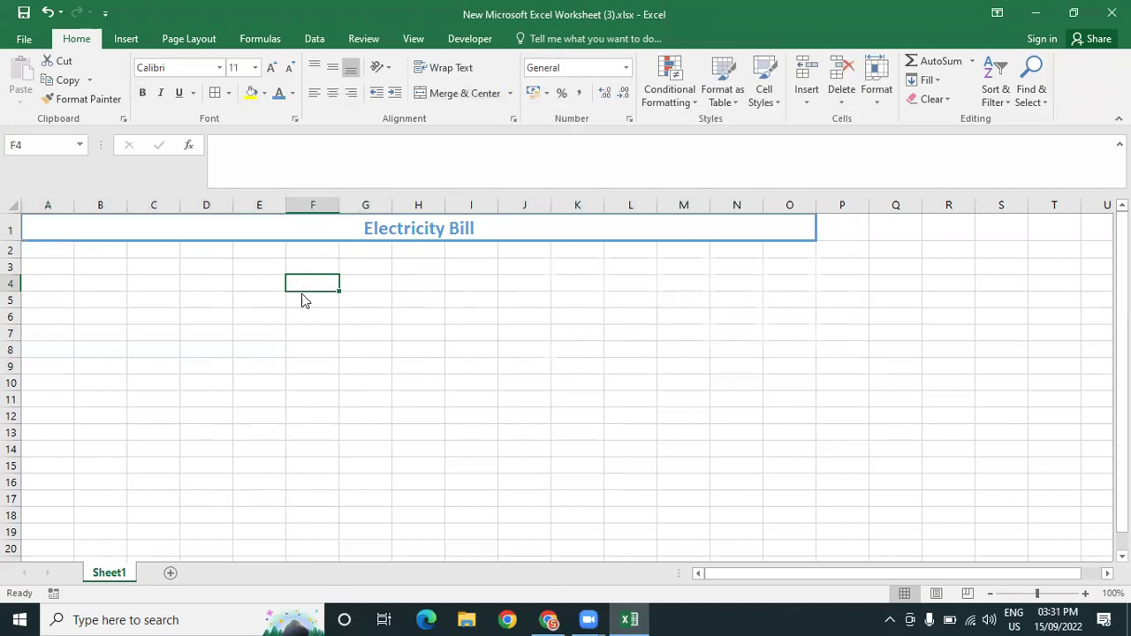
click(530, 330)
Enter the column headers Name, Meter No and Present RDG in cells A2, B2 and C2
click(66, 250)
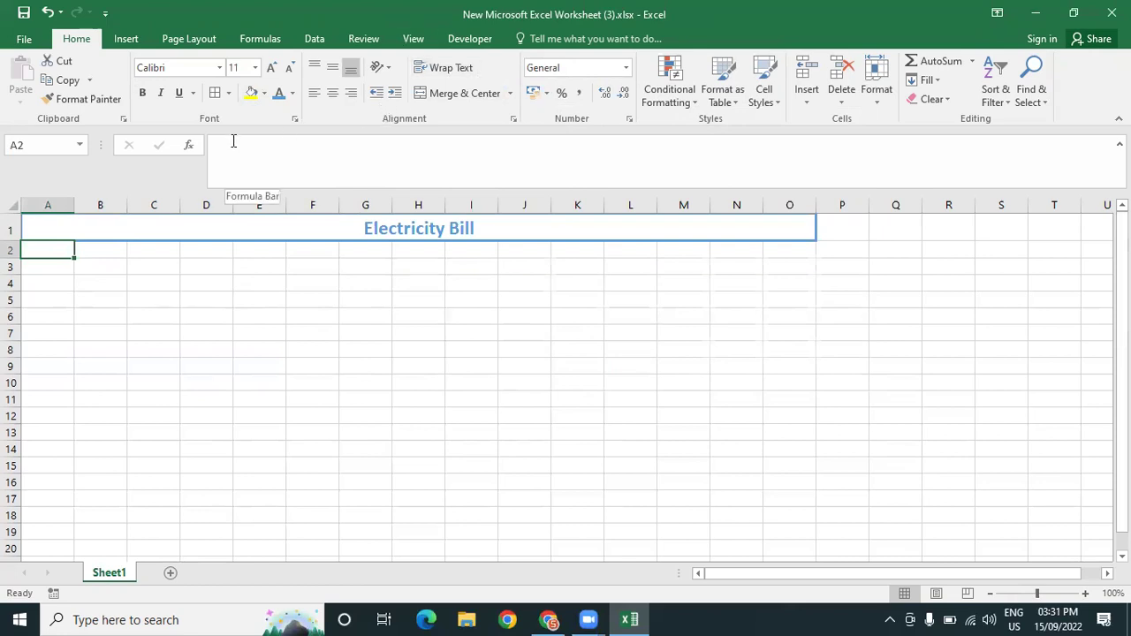
text(Name)
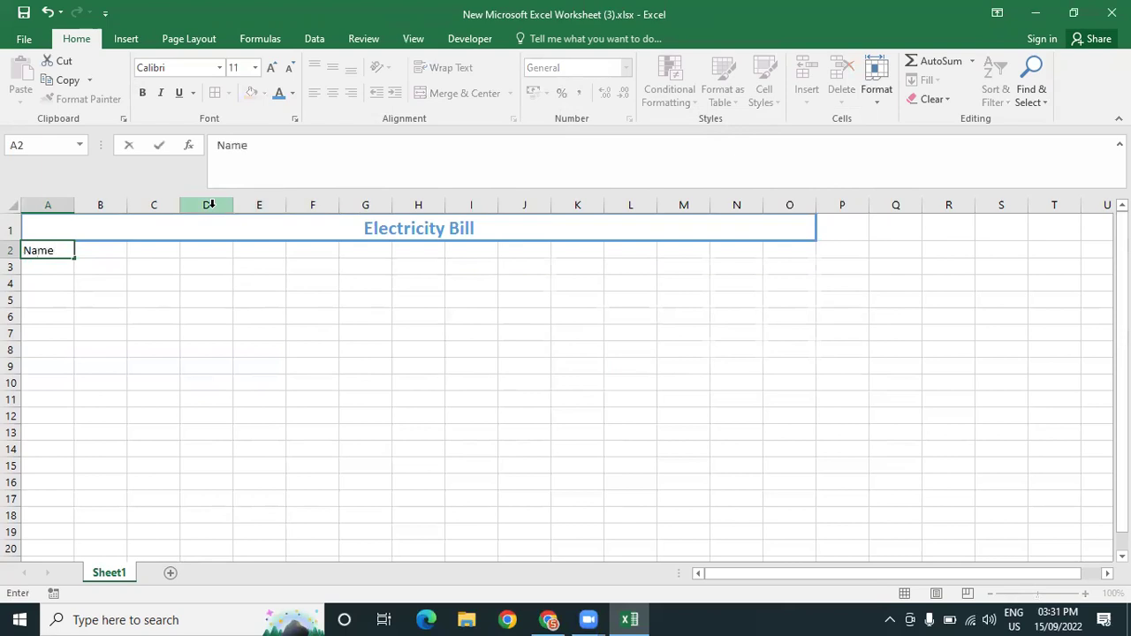
click(112, 258)
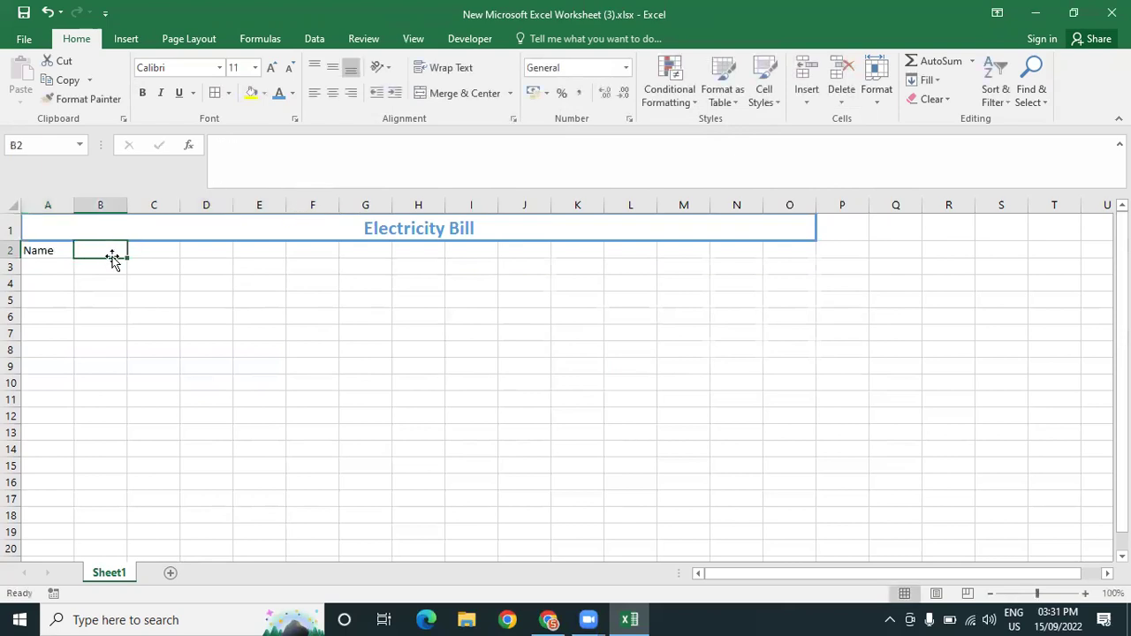
text(Me)
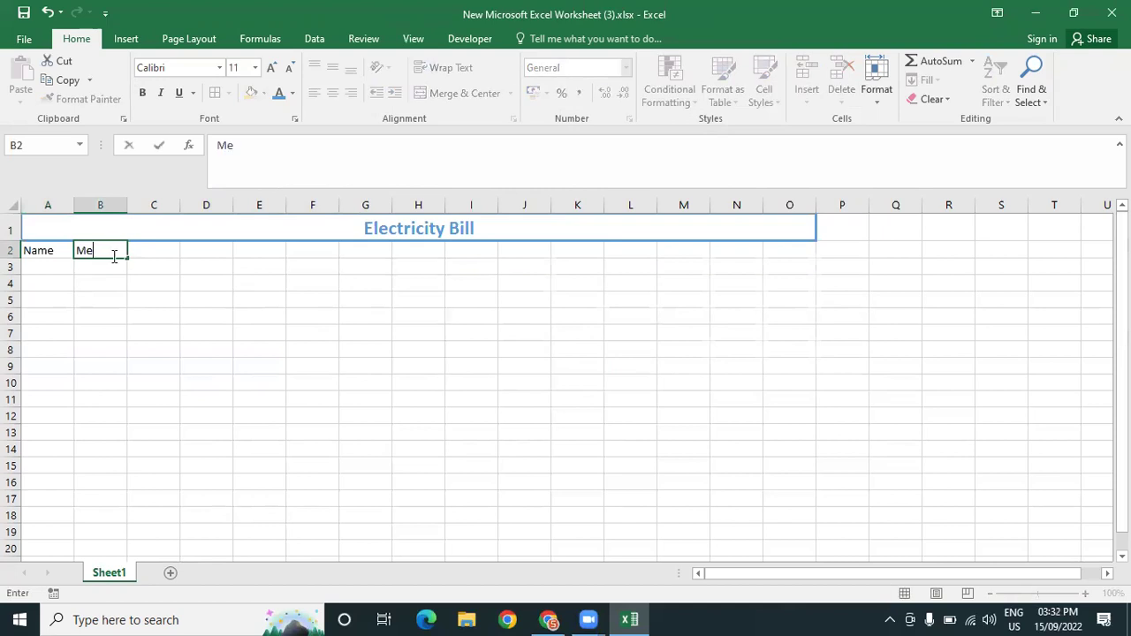
text(ter No)
click(158, 251)
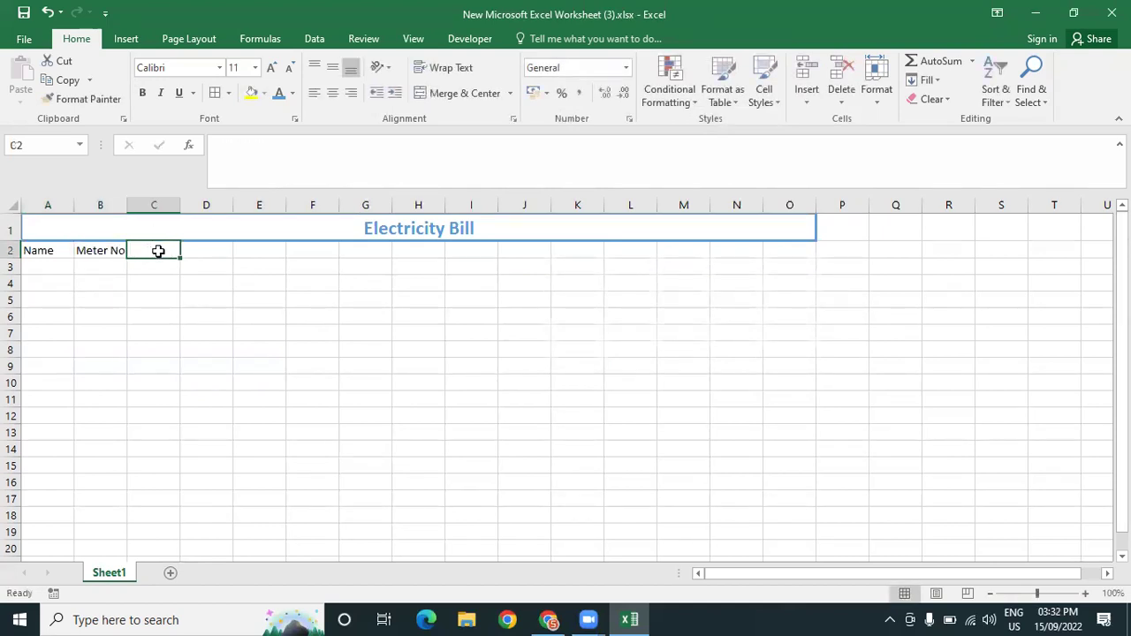
text(Present RDG)
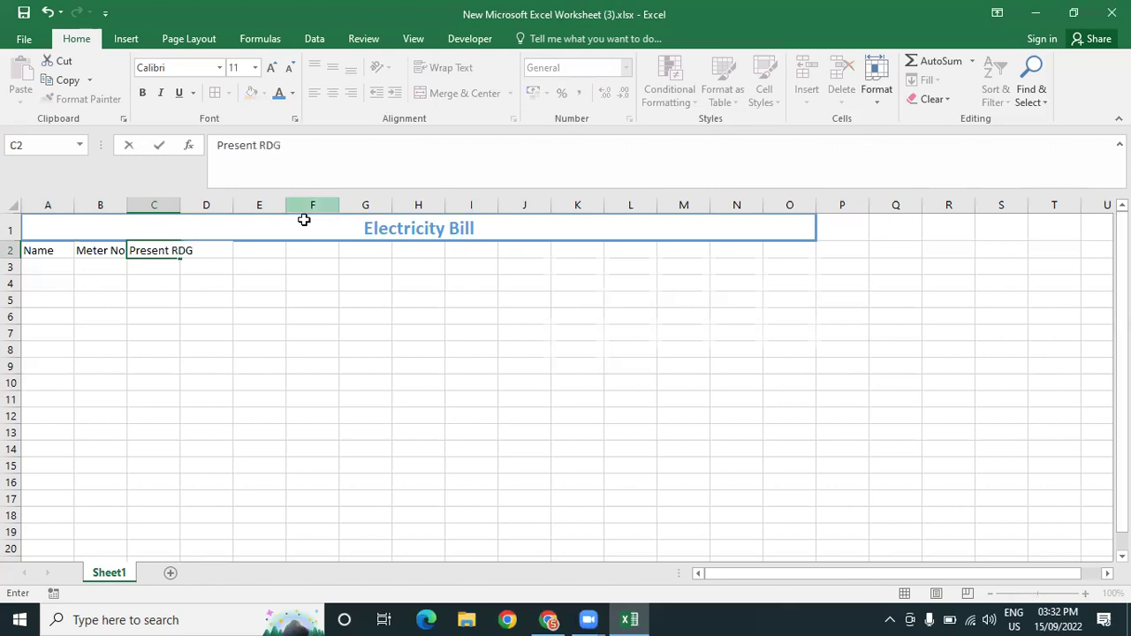
Enter the column headers Past RDG in cell D2 and Consumed Unit in cell E2
click(237, 250)
click(221, 253)
text(Past RDG)
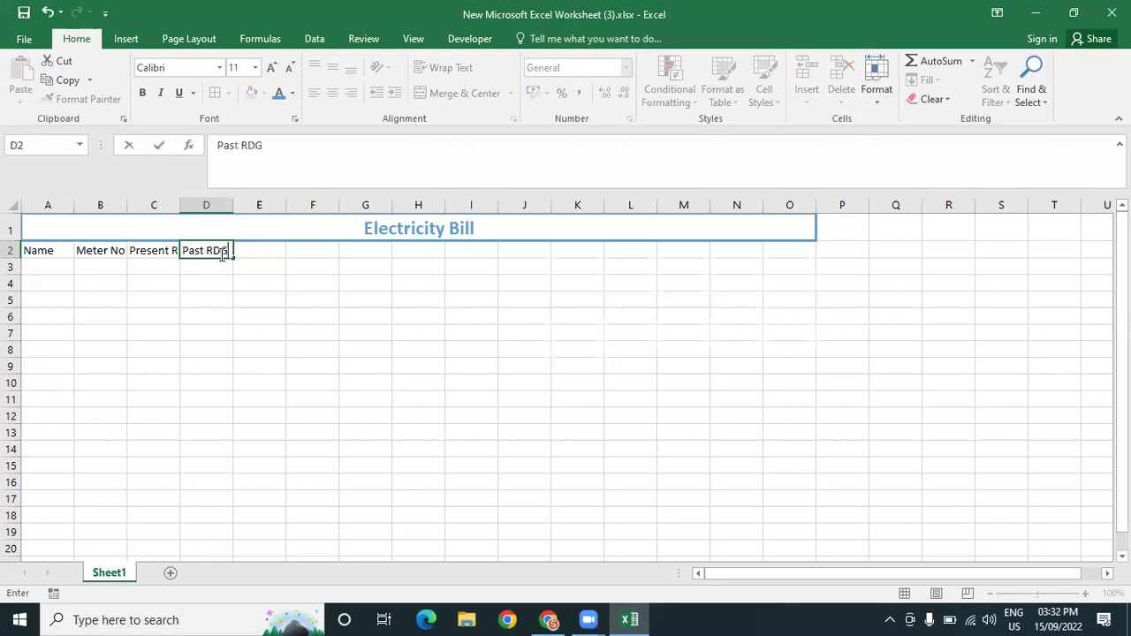
click(289, 252)
key(Left)
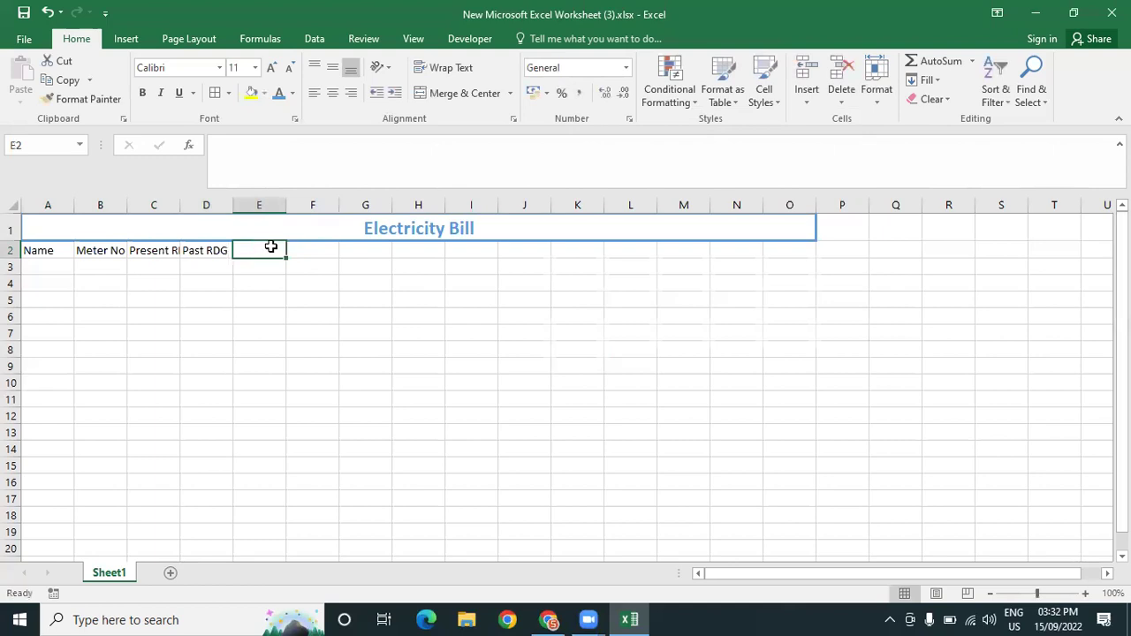
double_click(259, 253)
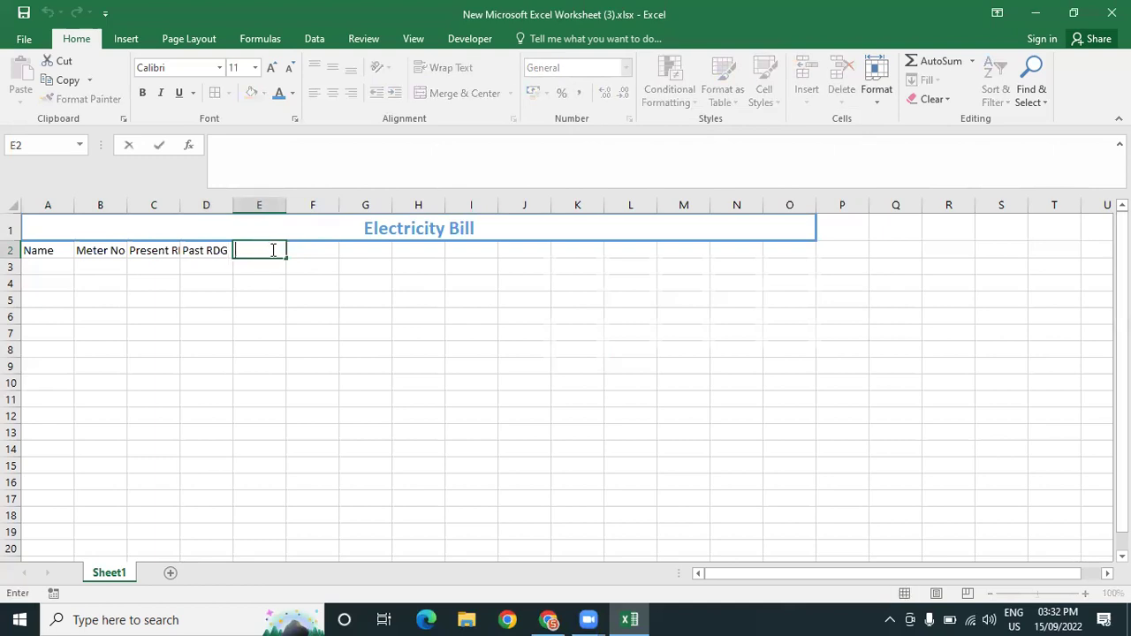
text(Consumed)
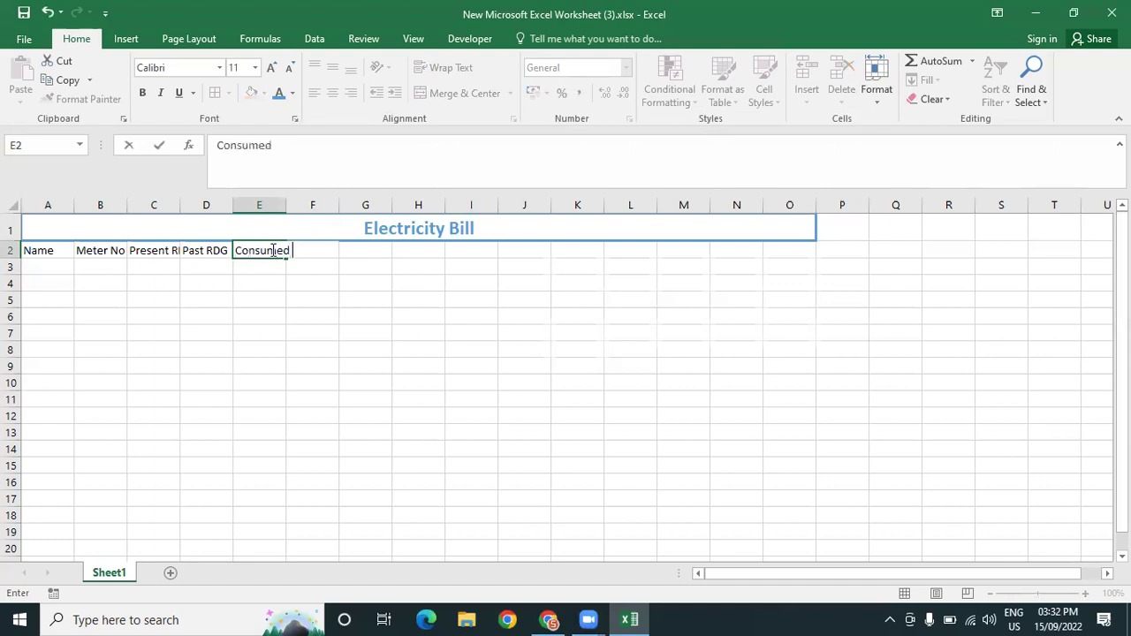
text( Unit)
click(422, 289)
Enter the column header Electricity Charge in cell F2
click(319, 253)
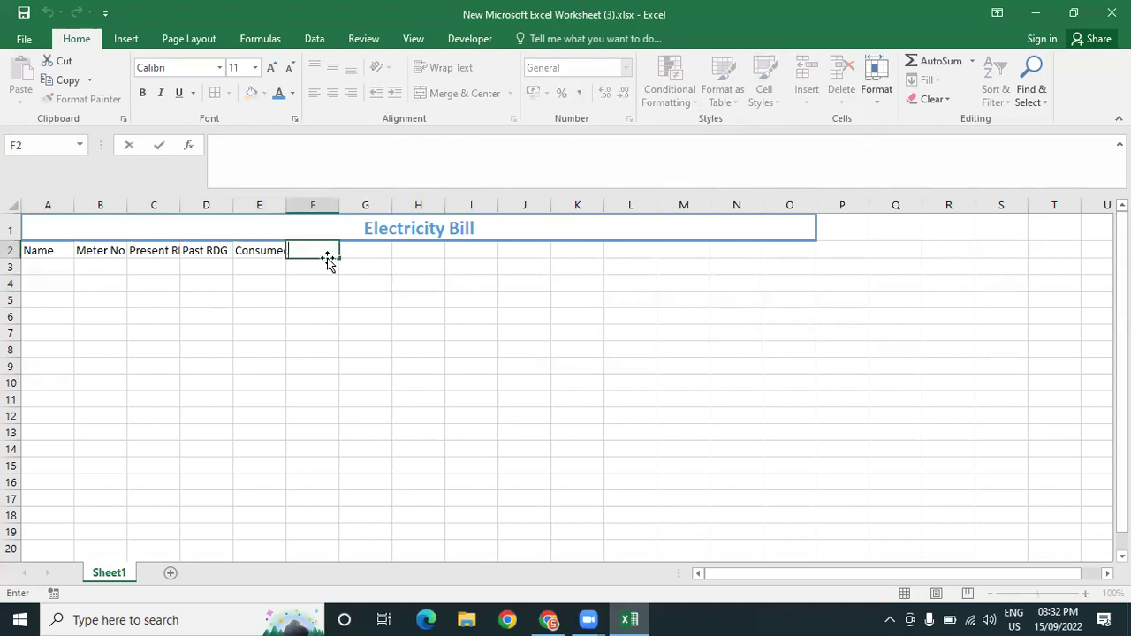
text(Clectricity)
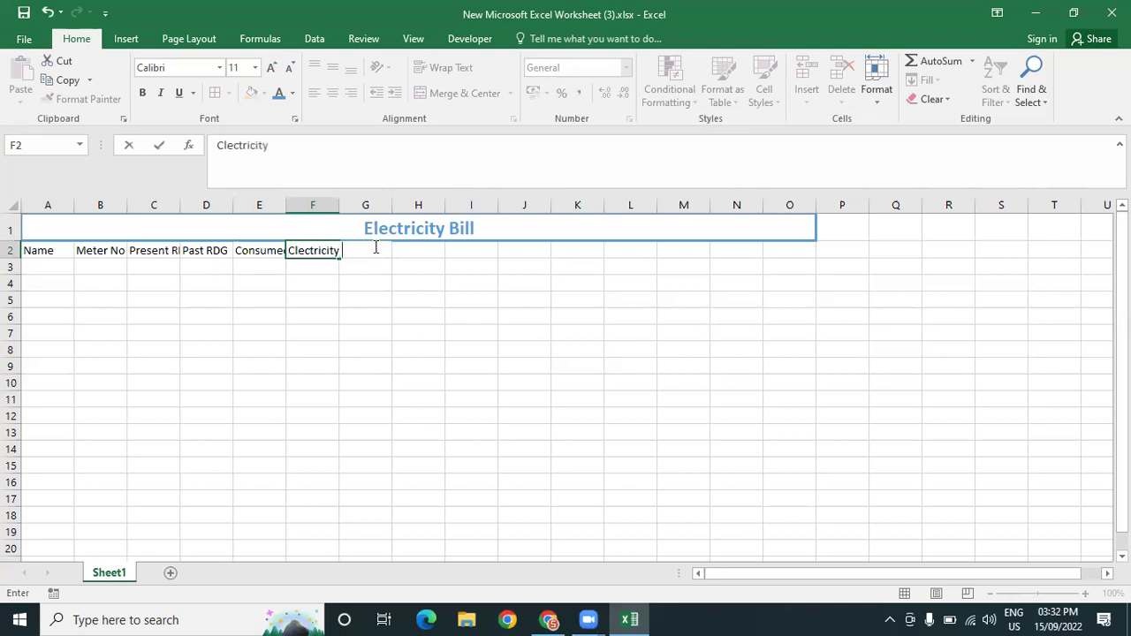
text( Charge)
drag(223, 145, 206, 132)
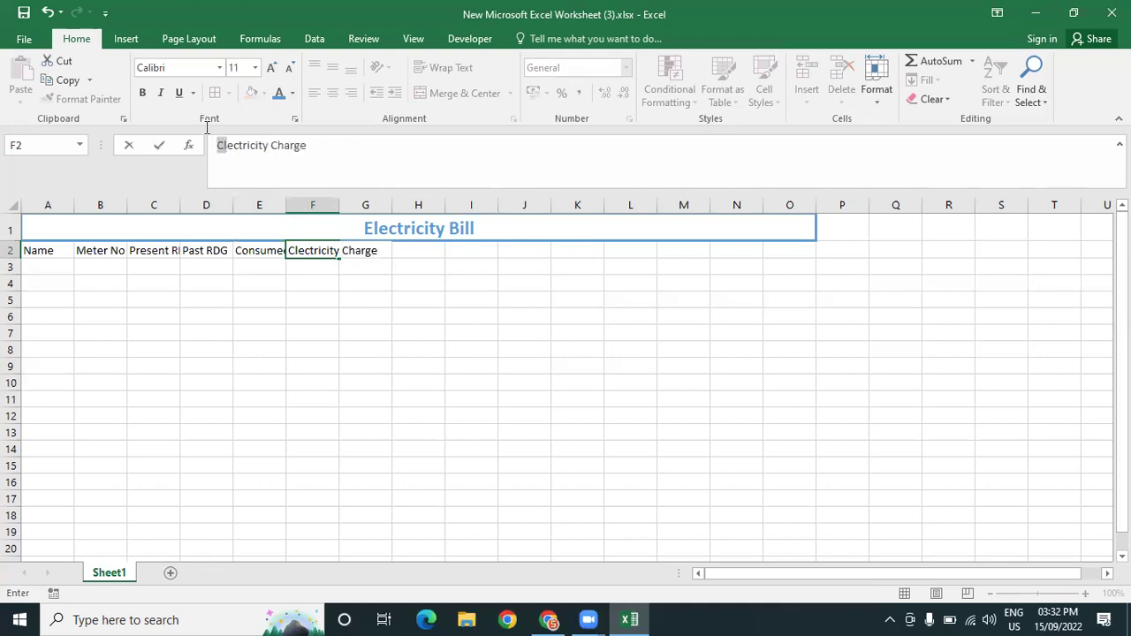
text(E)
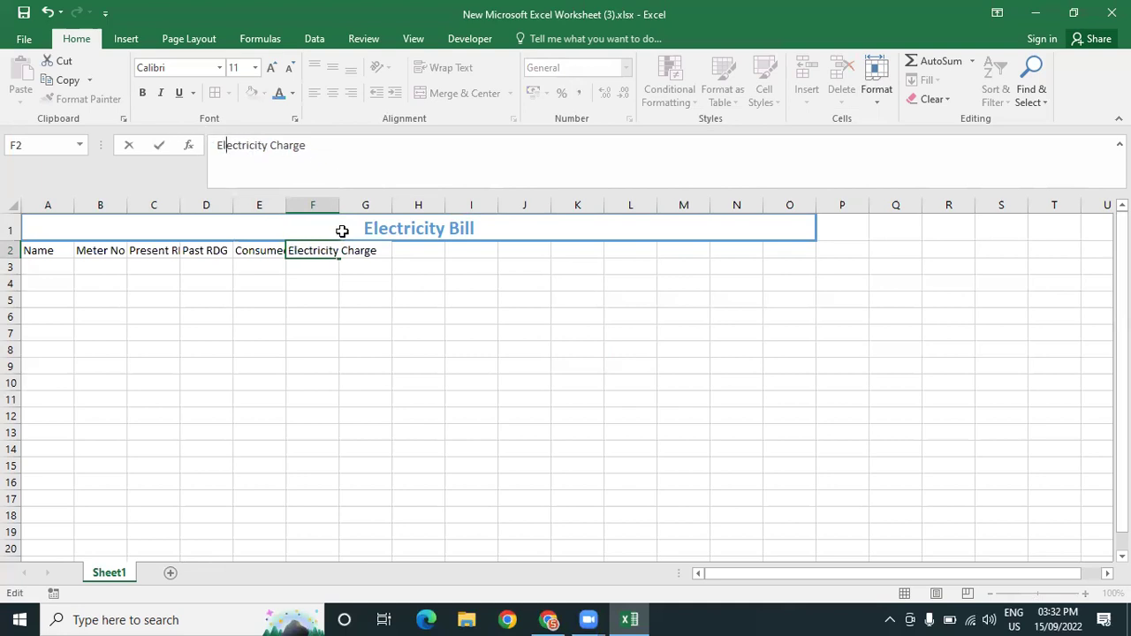
Enter the column header Demand Charge in cell G2
double_click(375, 251)
key(Delete)
click(380, 252)
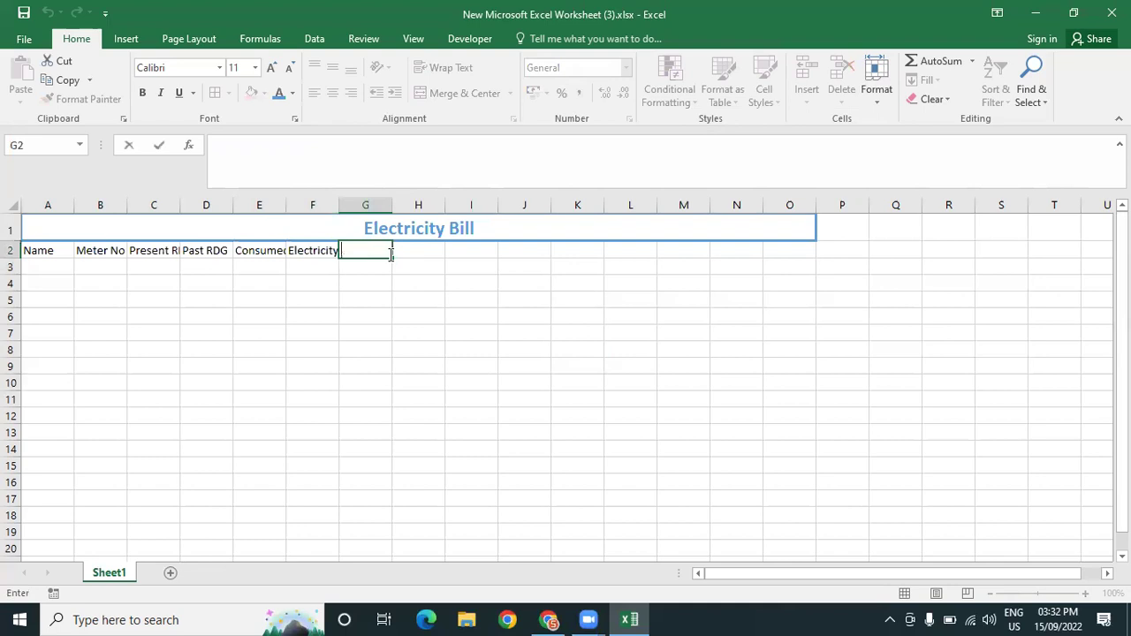
text(Demand Charge)
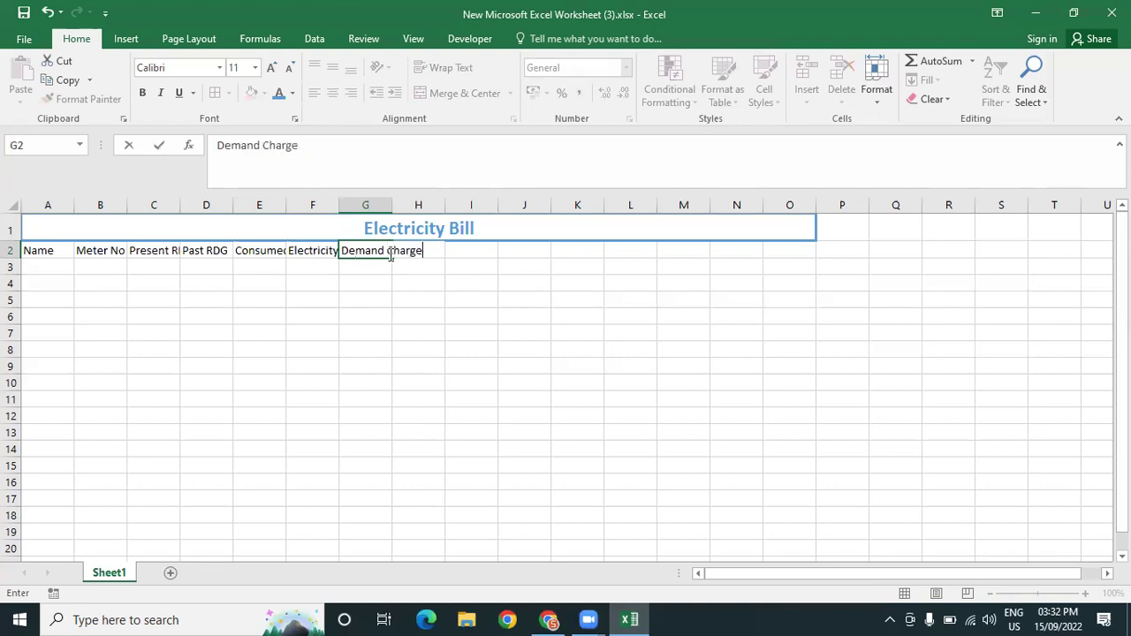
click(608, 311)
Enter the column header 10% Service Charge in cell H2
double_click(431, 254)
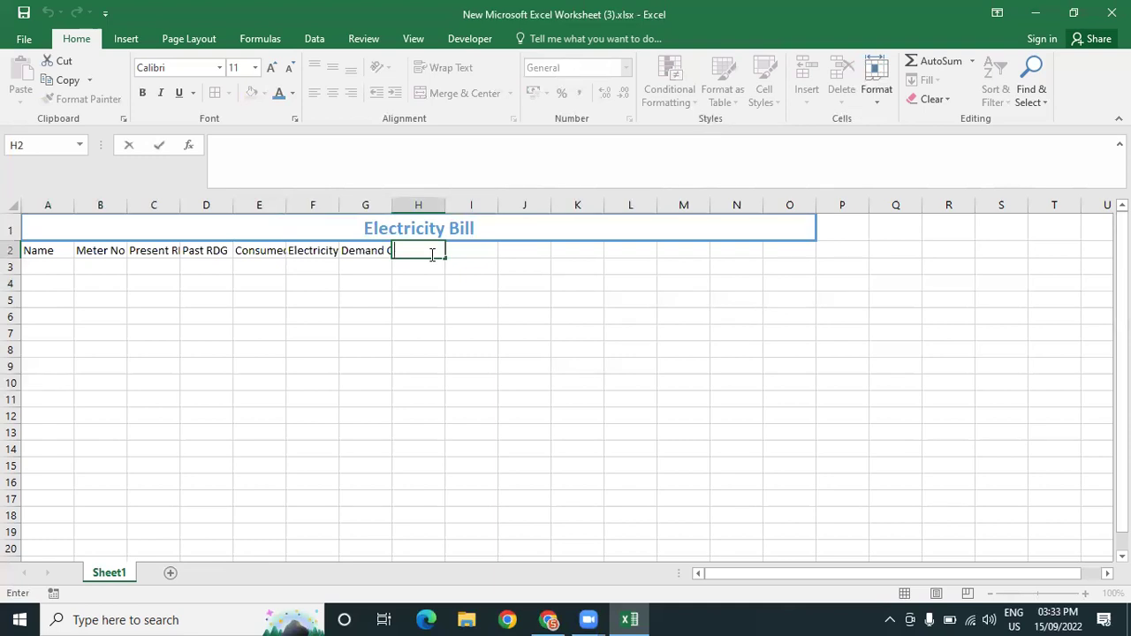
text(Service Charge)
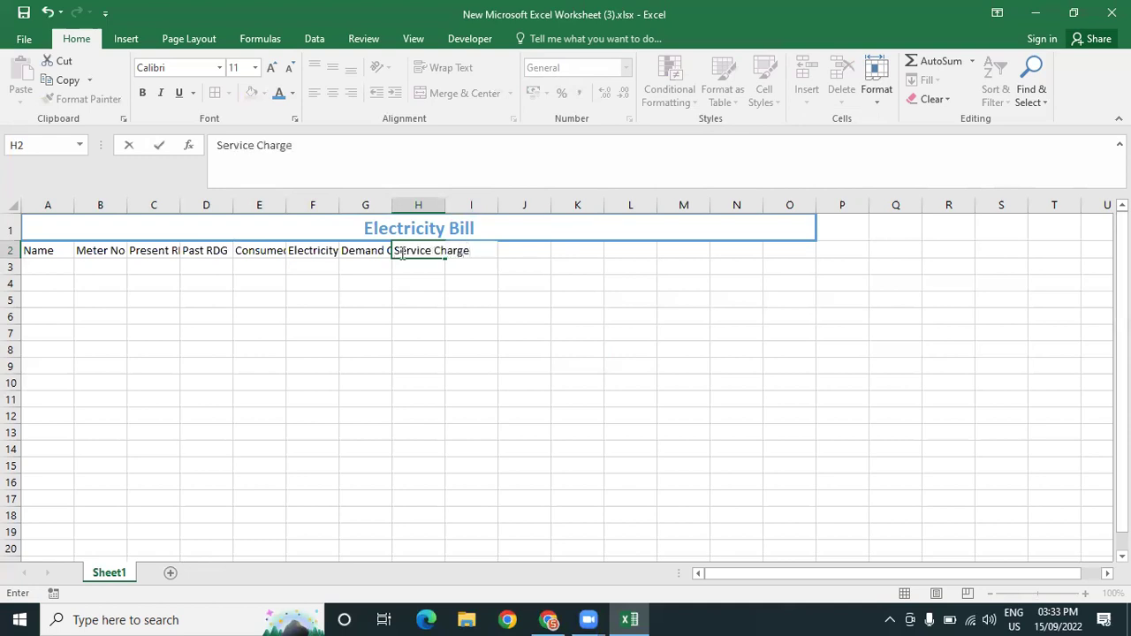
double_click(401, 252)
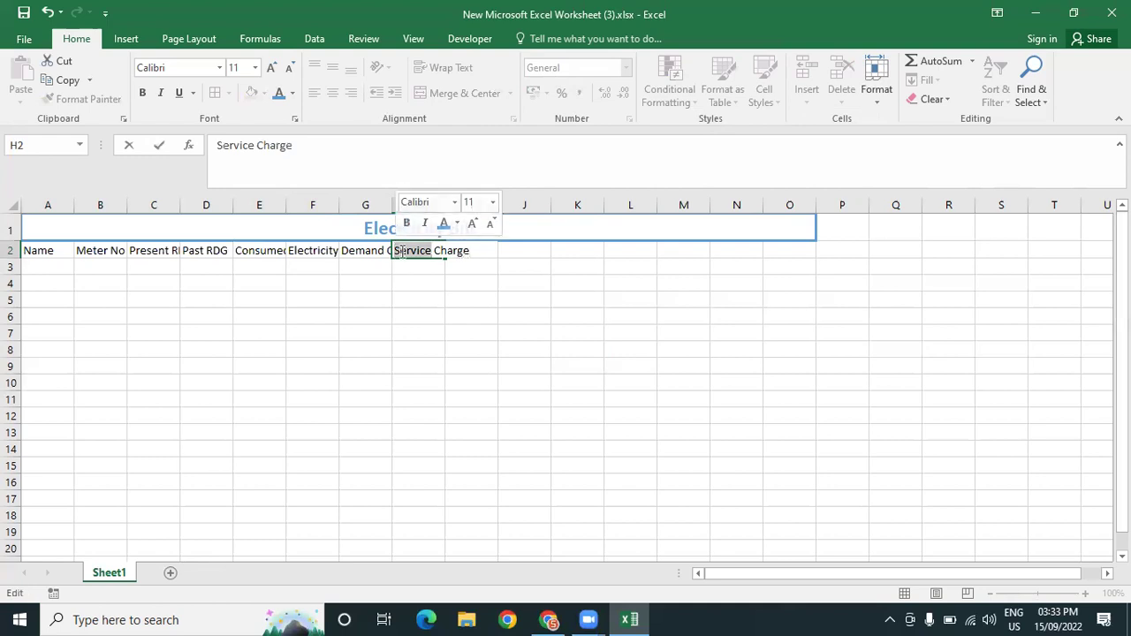
click(401, 252)
text(10%)
Add 5% in front of the Demand Charge header in cell G2
click(357, 254)
double_click(357, 254)
click(219, 146)
text(5%)
click(457, 298)
Enter the column header Principal Amt in cell I2
click(473, 254)
double_click(421, 251)
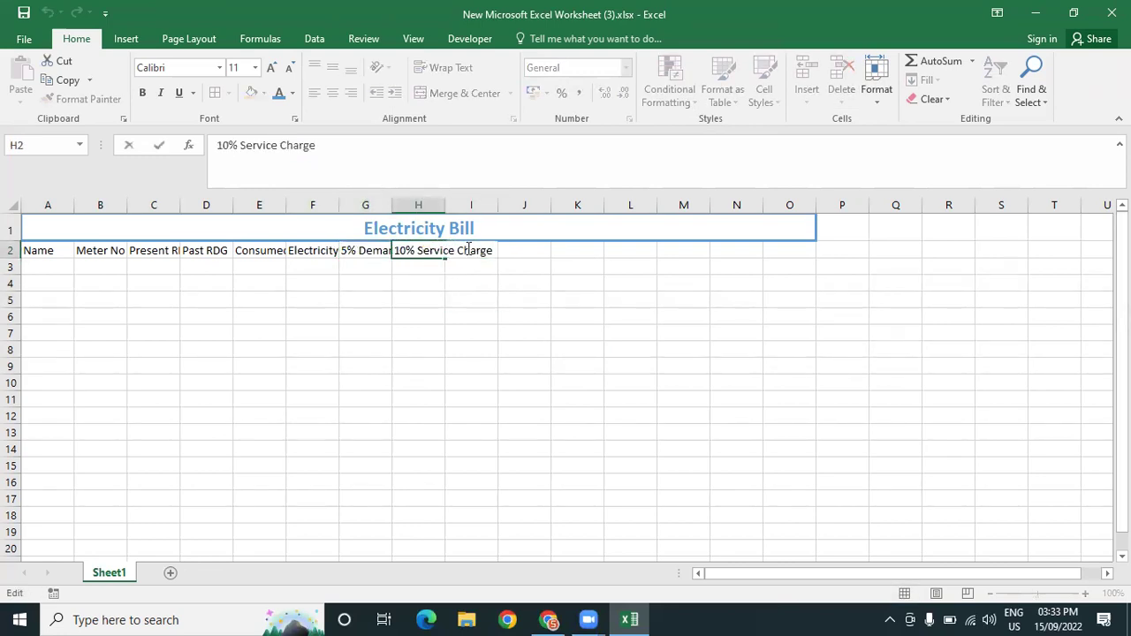
click(478, 294)
click(477, 250)
double_click(470, 254)
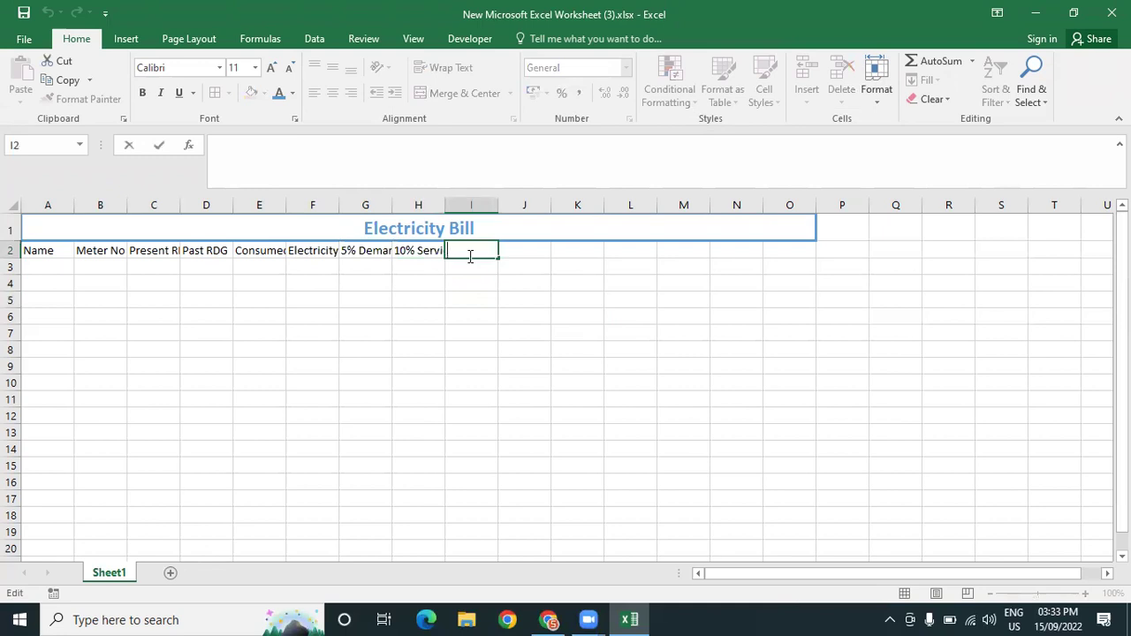
text(Principal Ammount)
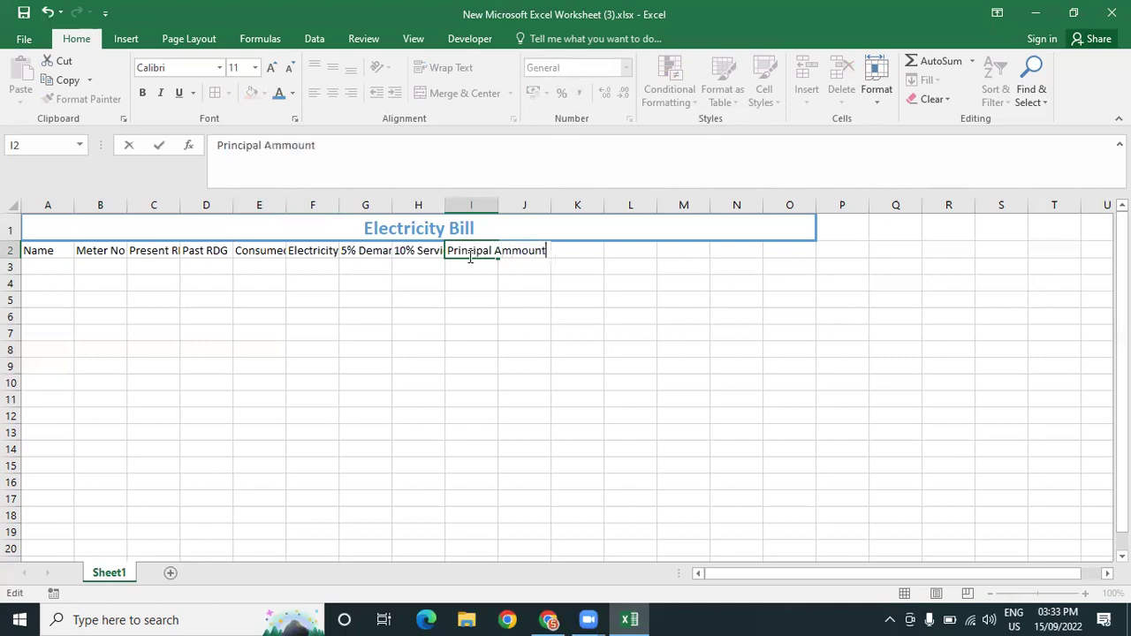
key(BackSpace)
key(BackSpace)
key(BackSpace)
key(BackSpace)
key(BackSpace)
text(t)
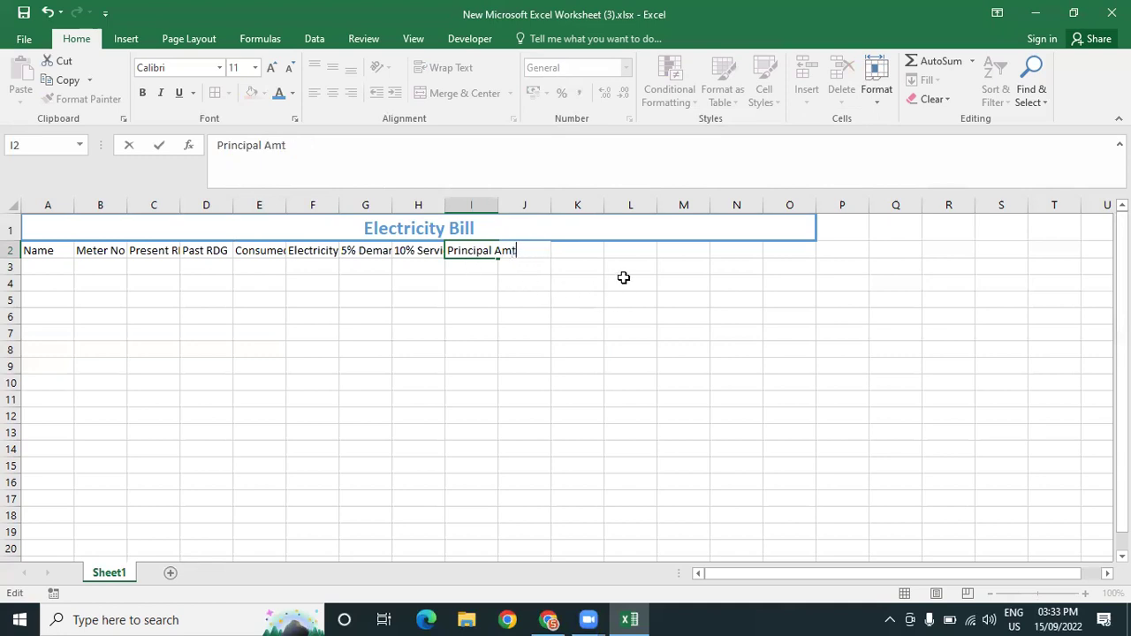
Enter the column header 5% Vat in cell J2
click(533, 317)
click(537, 251)
text(5% Vat)
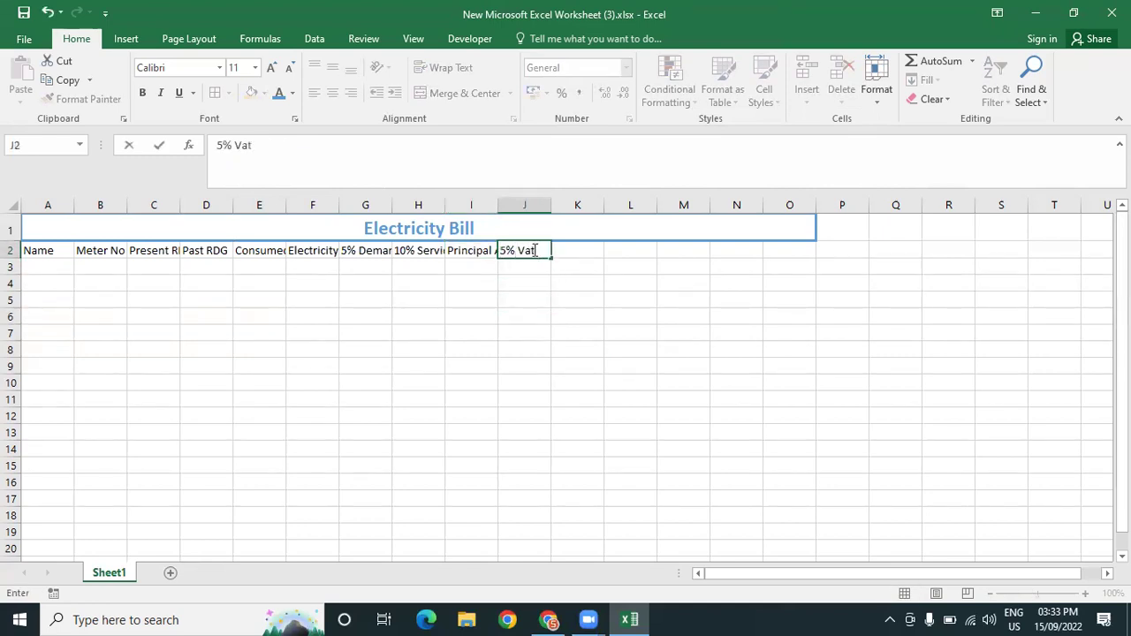
Enter the column header Amount To Pay in cell K2
click(569, 250)
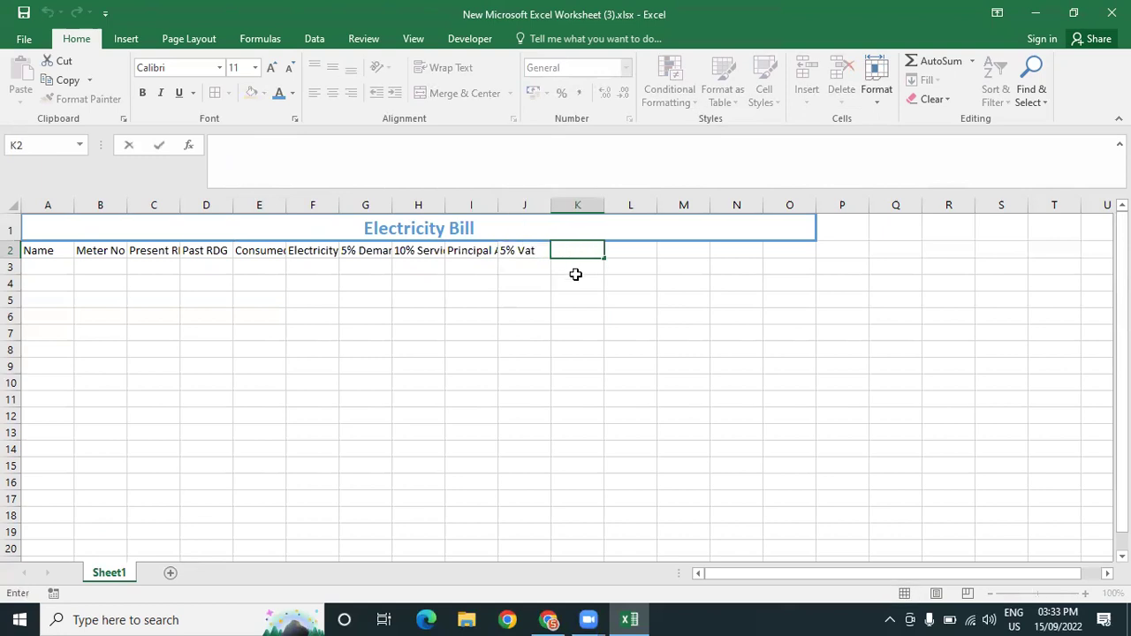
text(Amount)
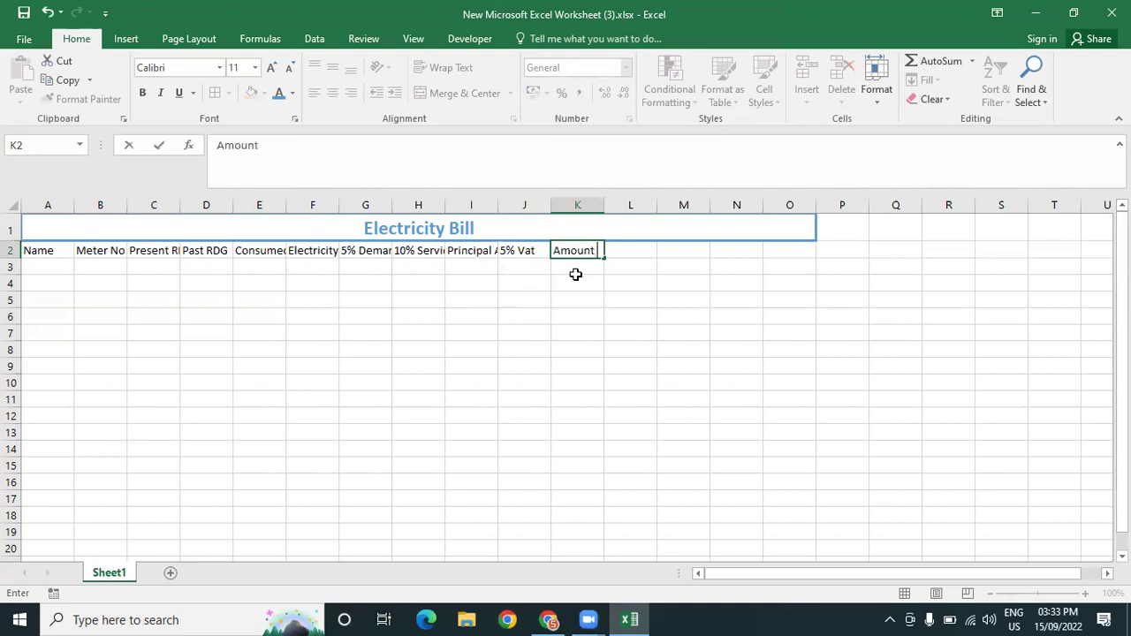
text( R)
key(BackSpace)
text(To Pay)
click(840, 298)
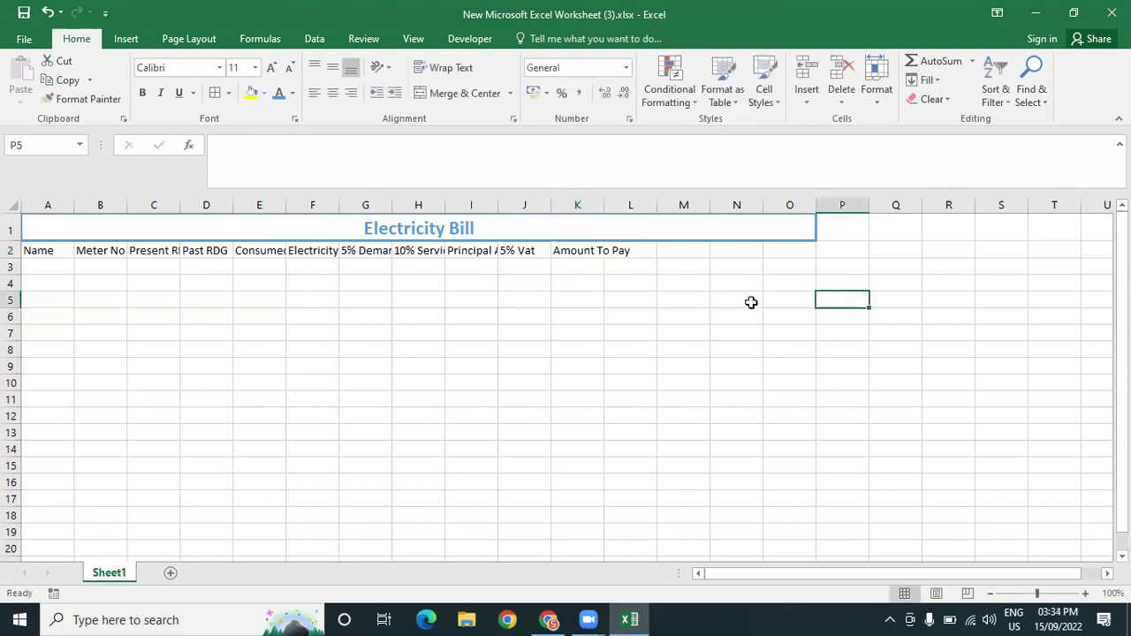
drag(697, 250, 773, 303)
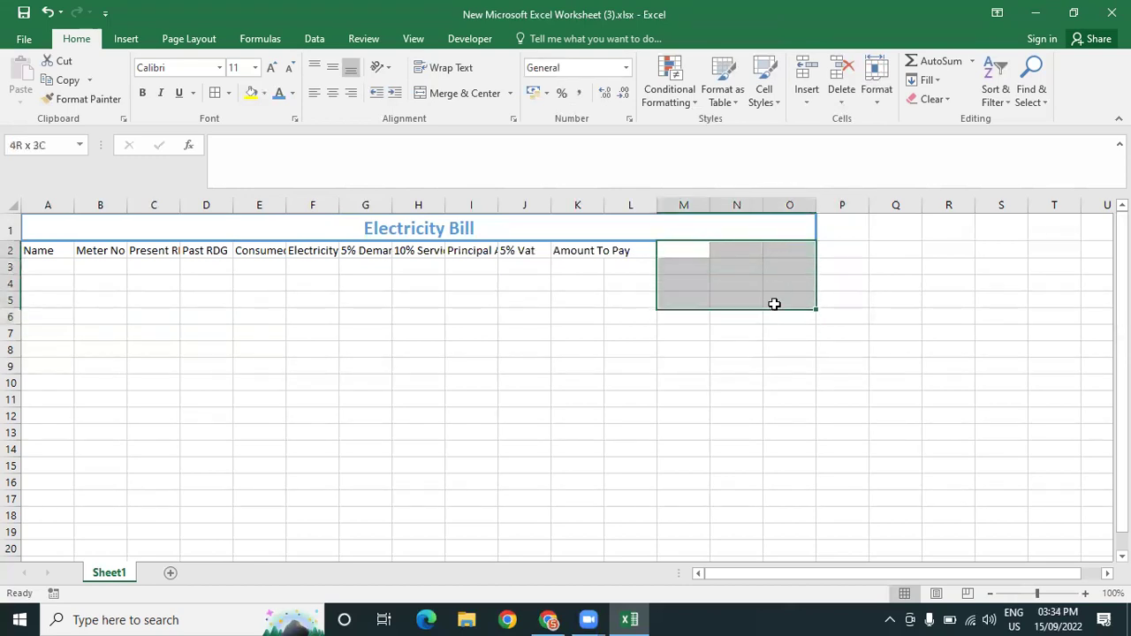
click(748, 381)
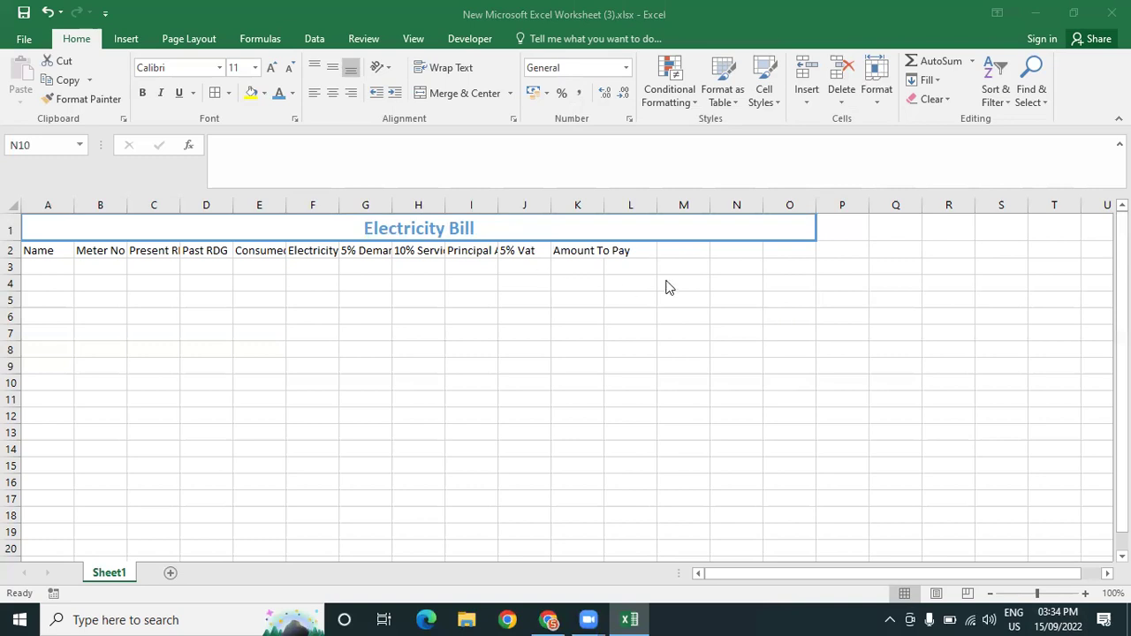
Widen columns A and B to give the Name and Meter No headers more room
click(62, 252)
click(121, 305)
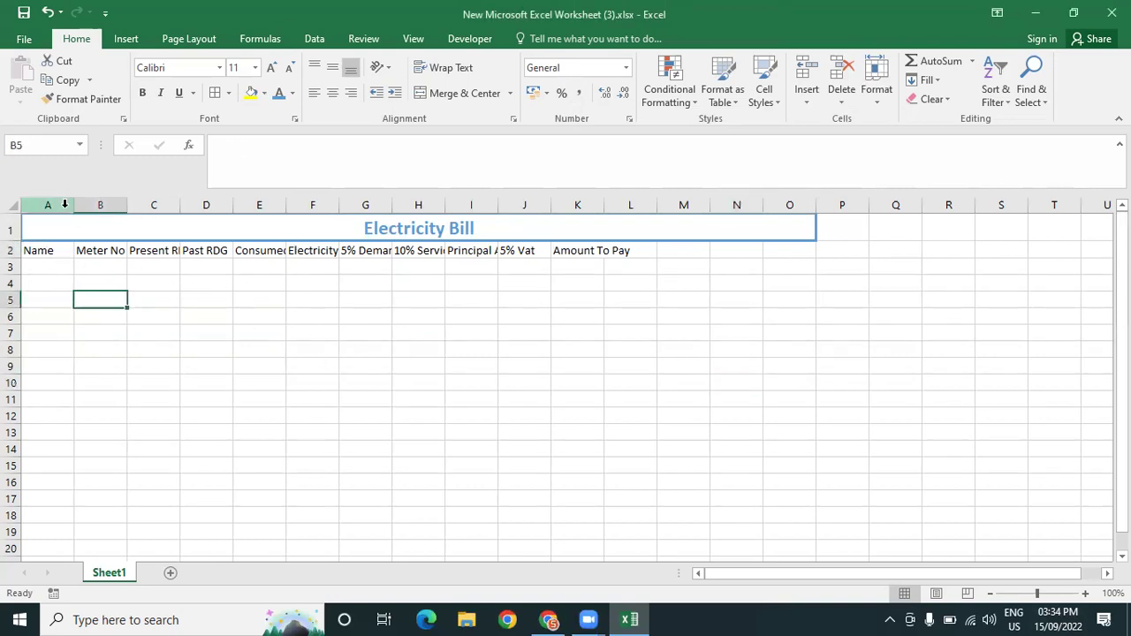
drag(74, 205, 156, 203)
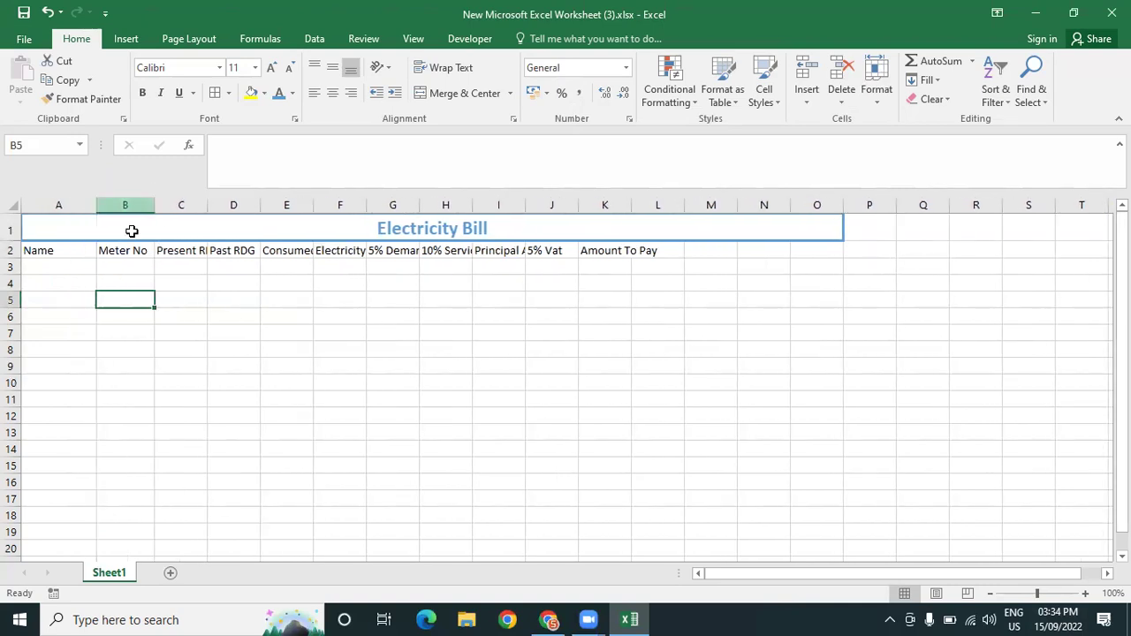
Set the header row A2:O2 to font size 14 and wrap its text
drag(76, 250, 795, 255)
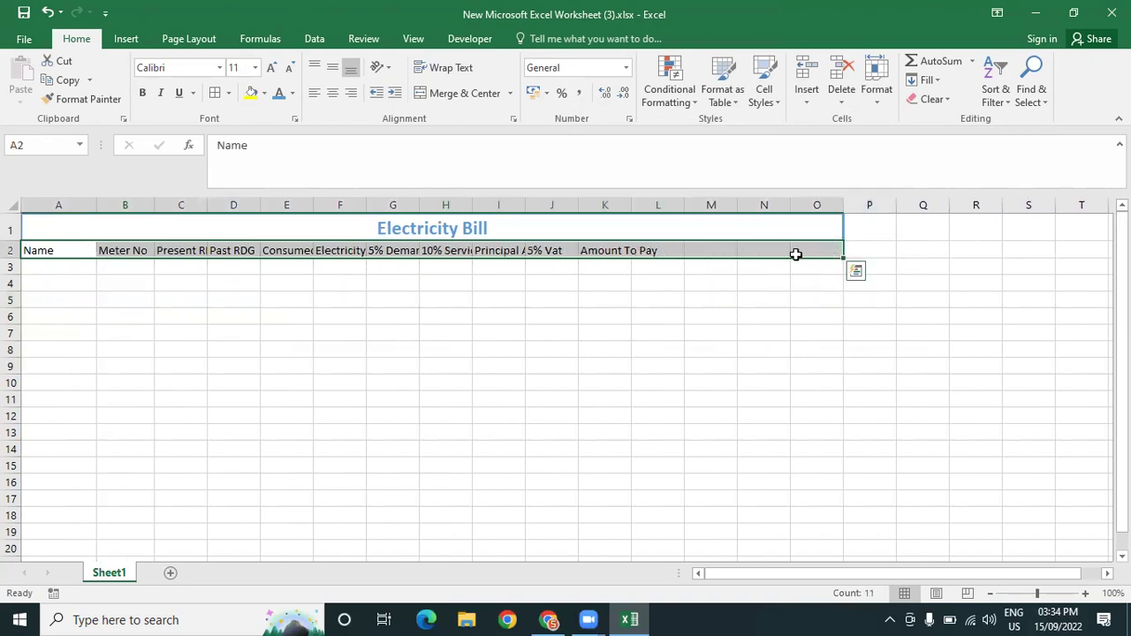
click(271, 68)
click(271, 68)
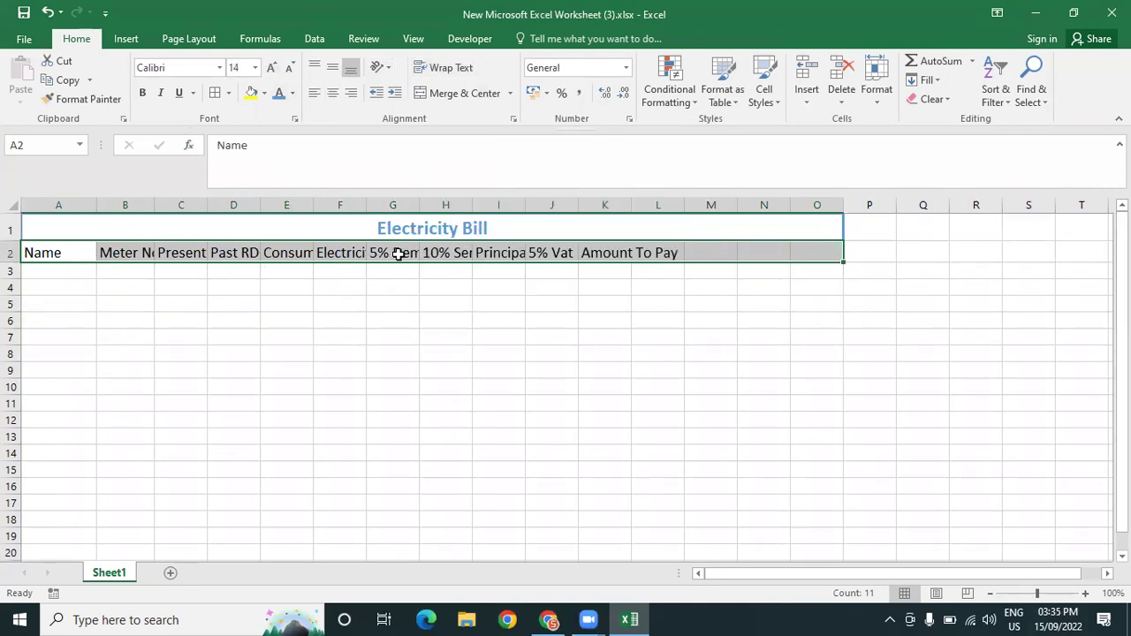
click(444, 70)
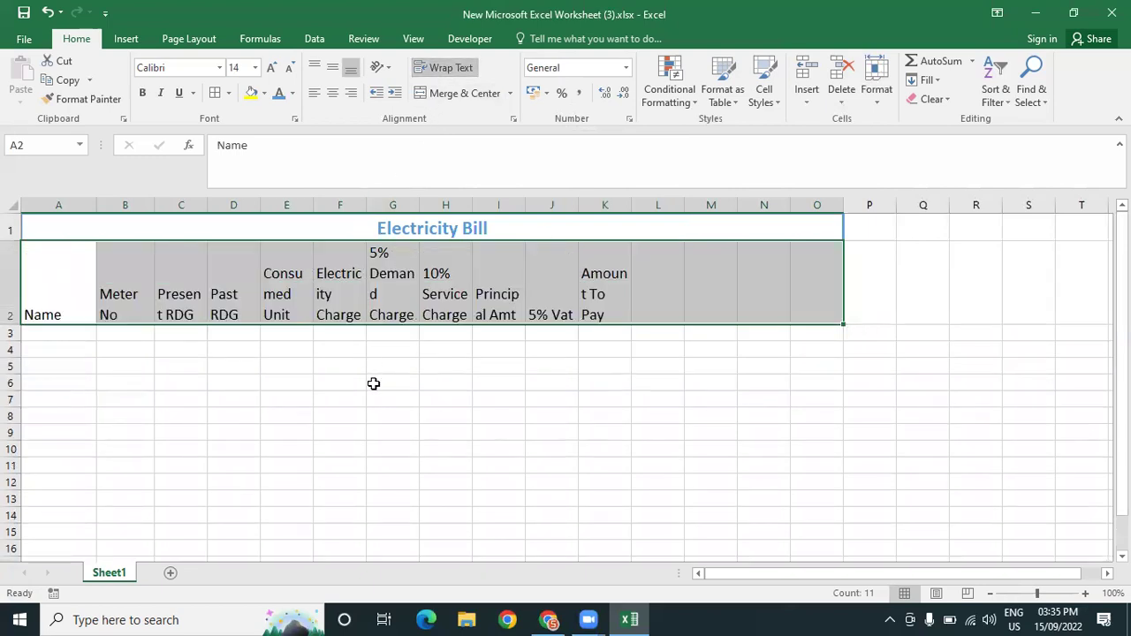
click(344, 428)
Widen columns B, C and D so that Meter No, Present RDG and Past RDG each fit on one line
click(109, 282)
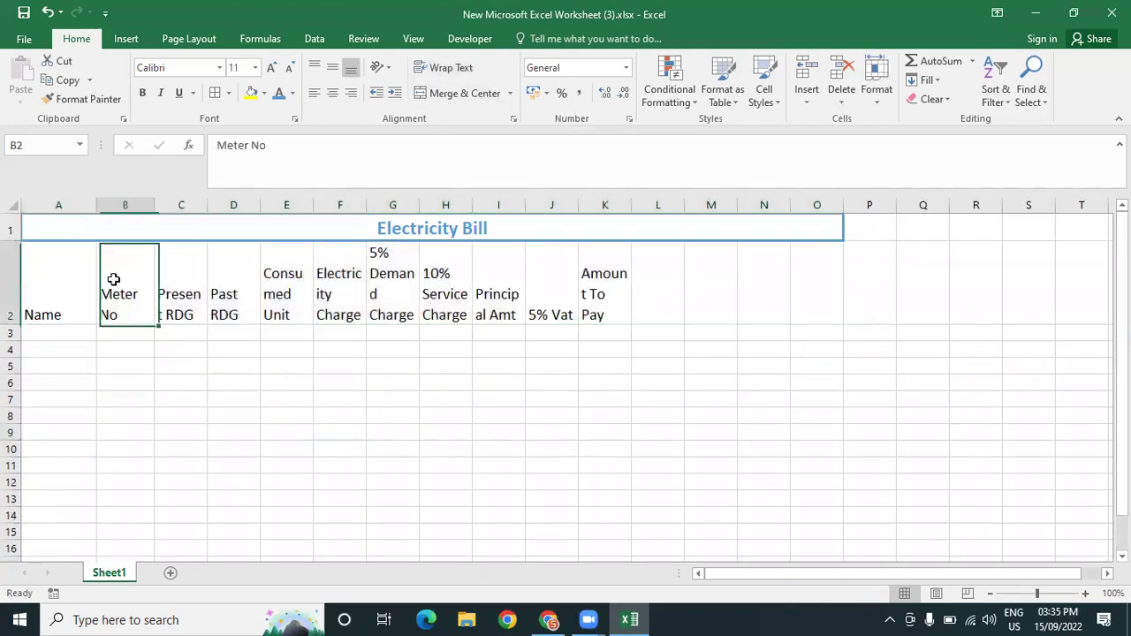
drag(152, 205, 163, 204)
click(197, 253)
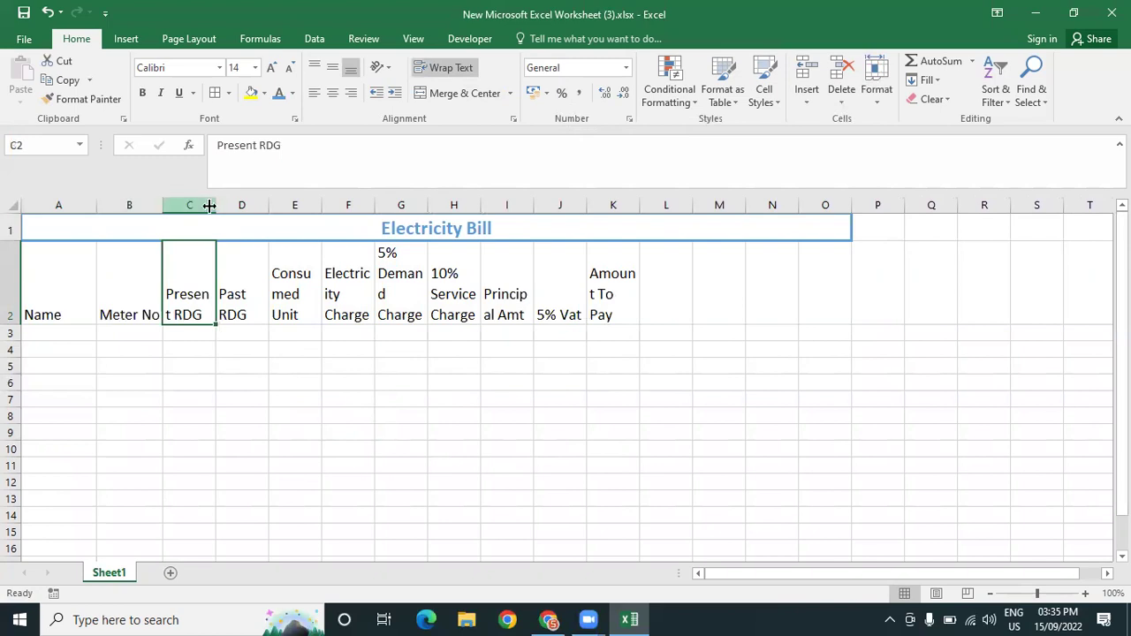
drag(214, 205, 245, 205)
drag(245, 206, 321, 205)
click(276, 233)
click(279, 260)
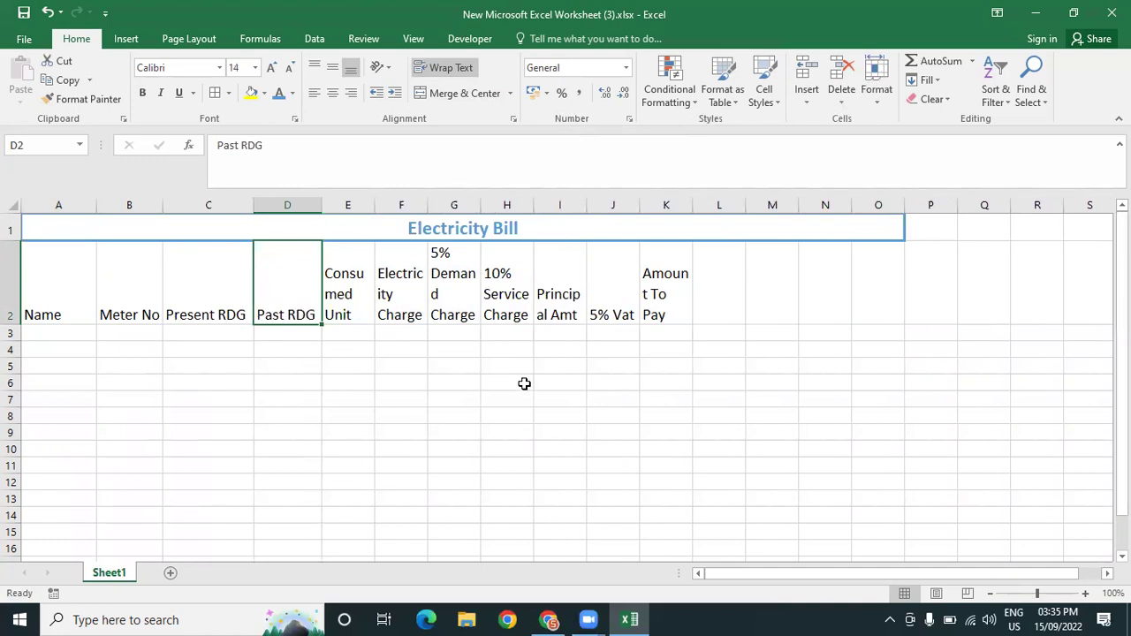
text(zzz)
key(Escape)
text(zzz)
key(Escape)
text(zzz)
key(Escape)
click(421, 410)
text(zz)
key(Escape)
text(zz)
key(Escape)
text(zz)
key(BackSpace)
key(BackSpace)
click(295, 399)
Try to narrow column O with the header row selected, and undo the width change
click(283, 298)
drag(83, 271, 889, 274)
mouse_move(904, 204)
mouse_down()
mouse_move(840, 209)
mouse_move(886, 214)
mouse_up()
key(ctrl+z)
key(ctrl+z)
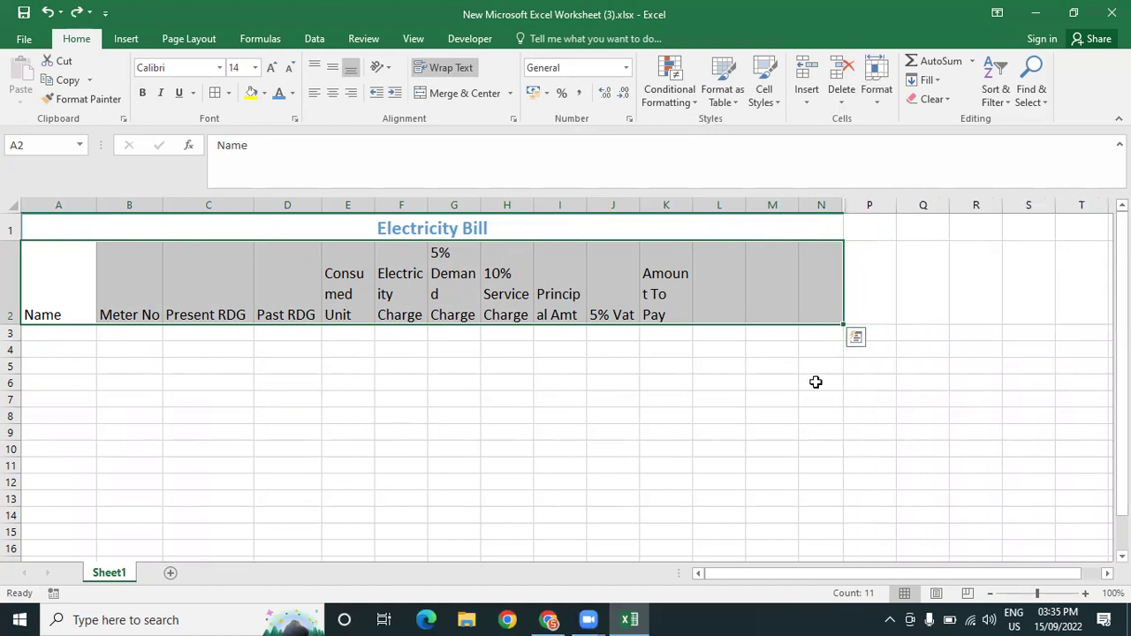
click(819, 406)
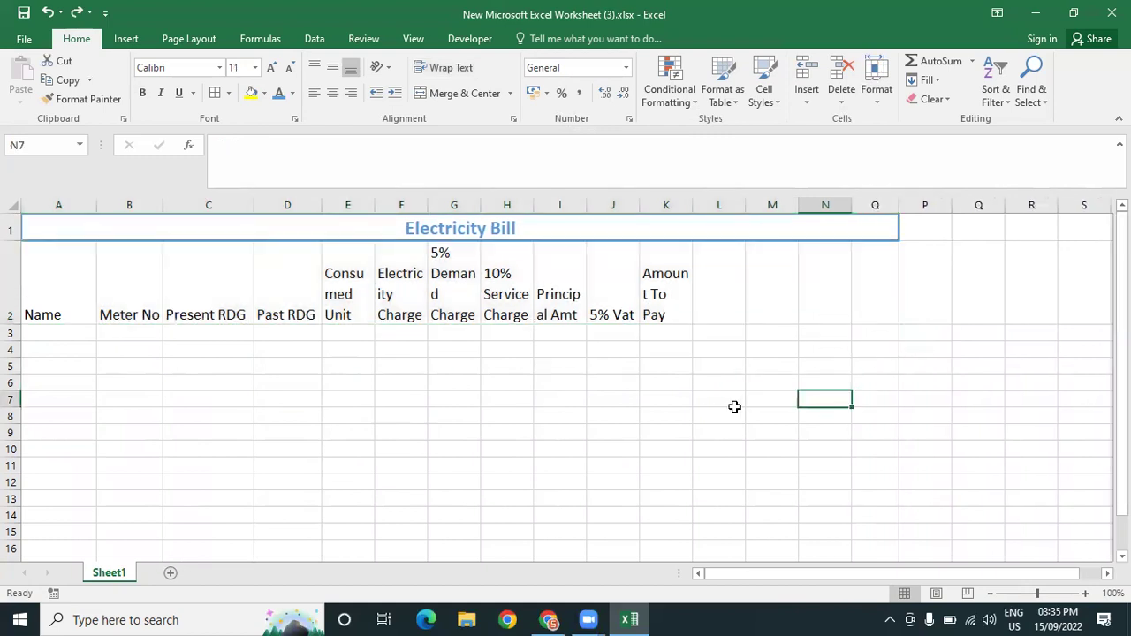
Widen column E so that the word Consumed in its header is not split
click(735, 405)
click(240, 277)
click(300, 281)
click(357, 253)
drag(375, 211, 401, 208)
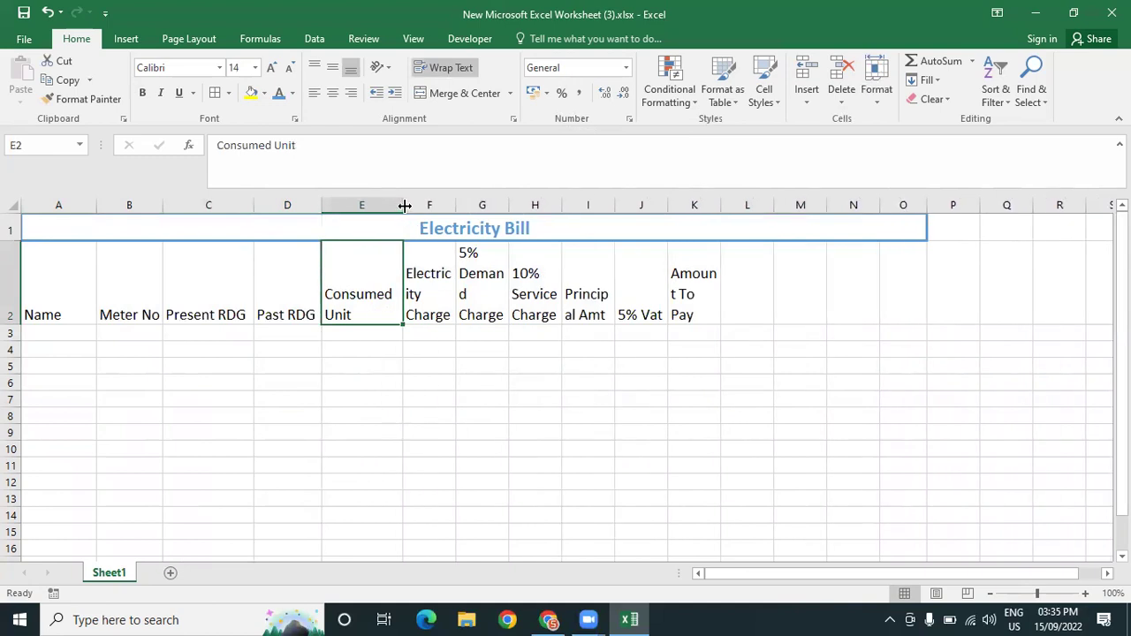
Widen columns F to K so that no word in their headers is split across lines
click(428, 255)
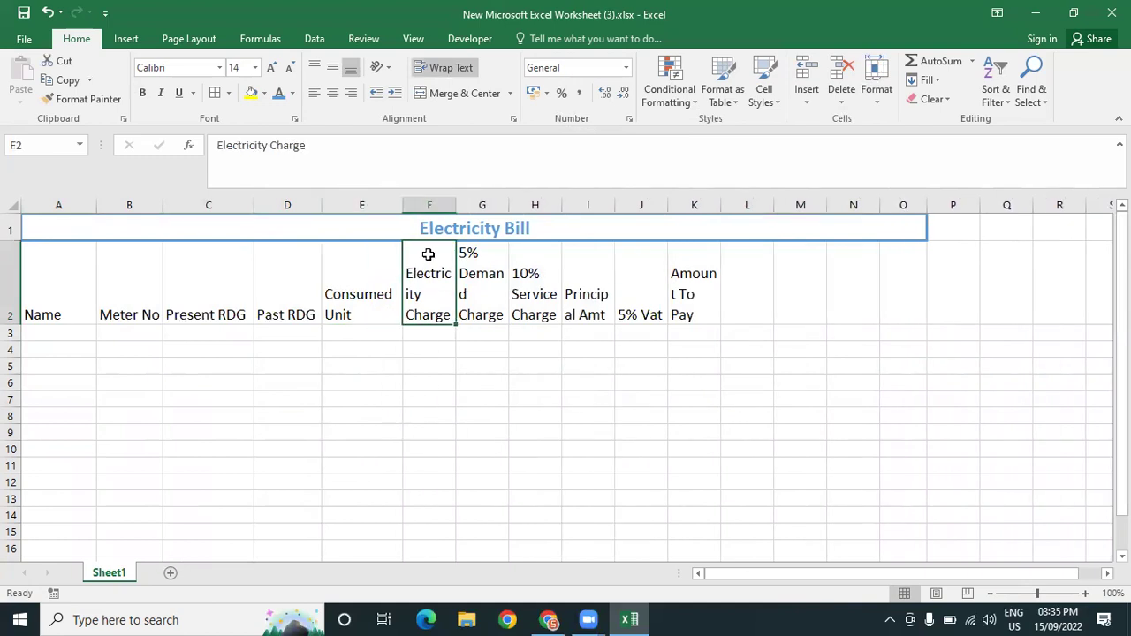
drag(456, 205, 884, 204)
click(508, 274)
click(580, 252)
click(674, 267)
click(782, 266)
click(846, 261)
click(778, 398)
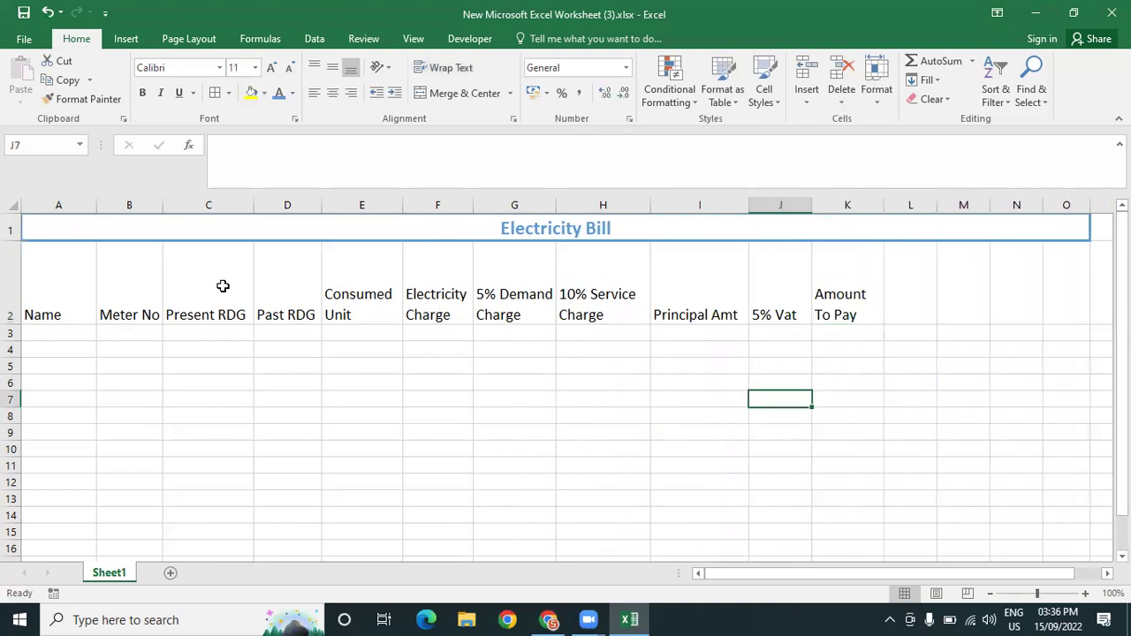
Center the header row A2:O2 horizontally and align it to the middle vertically
click(77, 283)
drag(346, 281, 1055, 274)
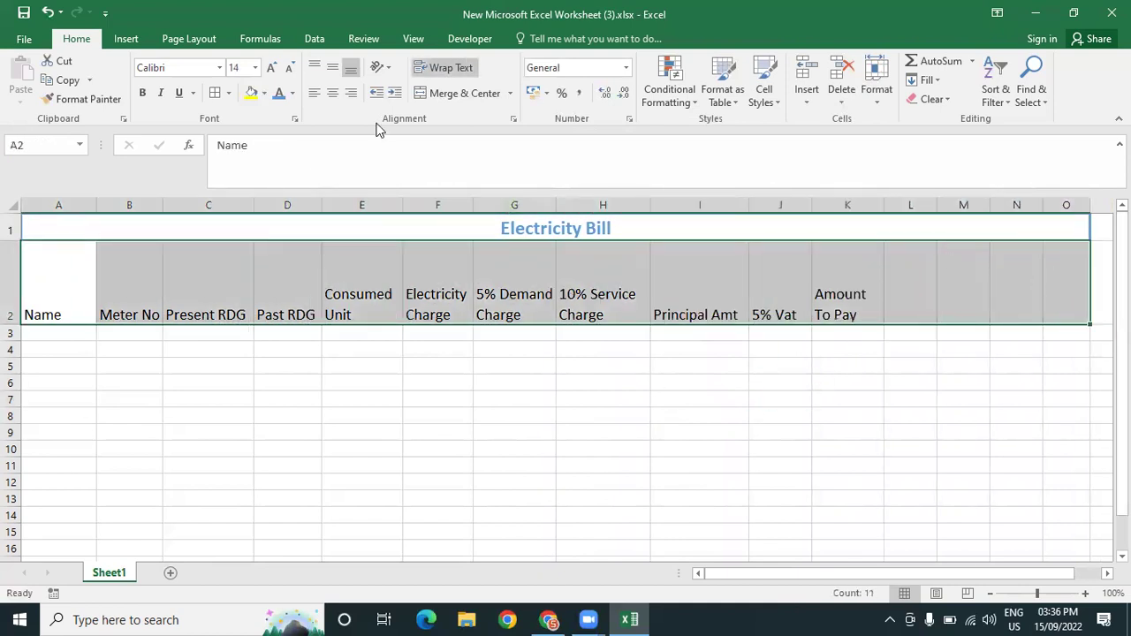
click(334, 95)
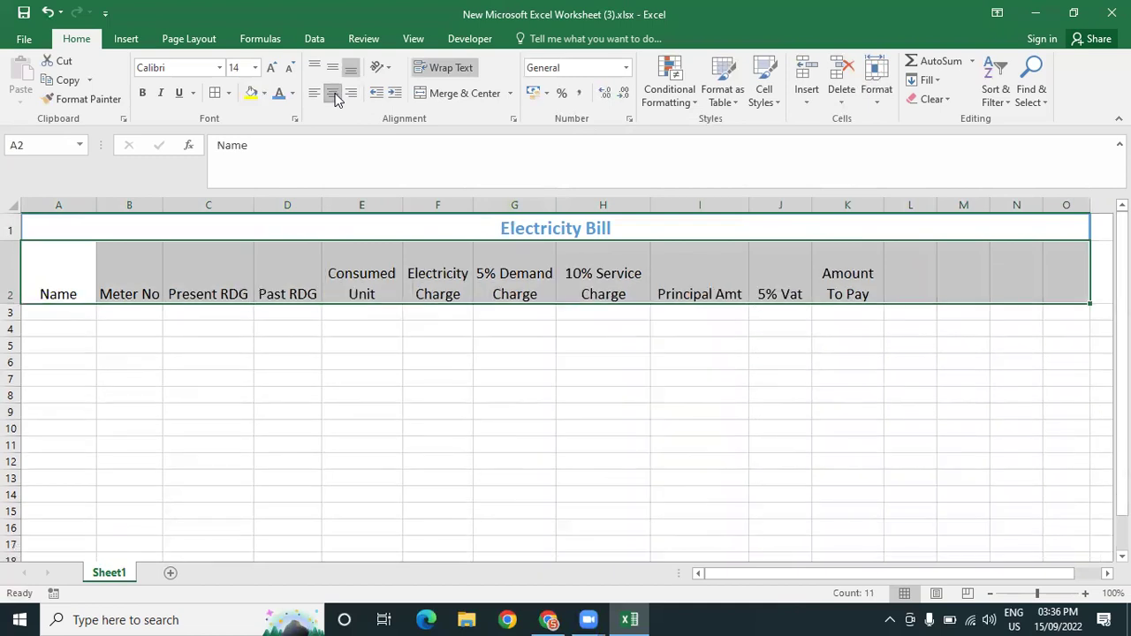
click(334, 95)
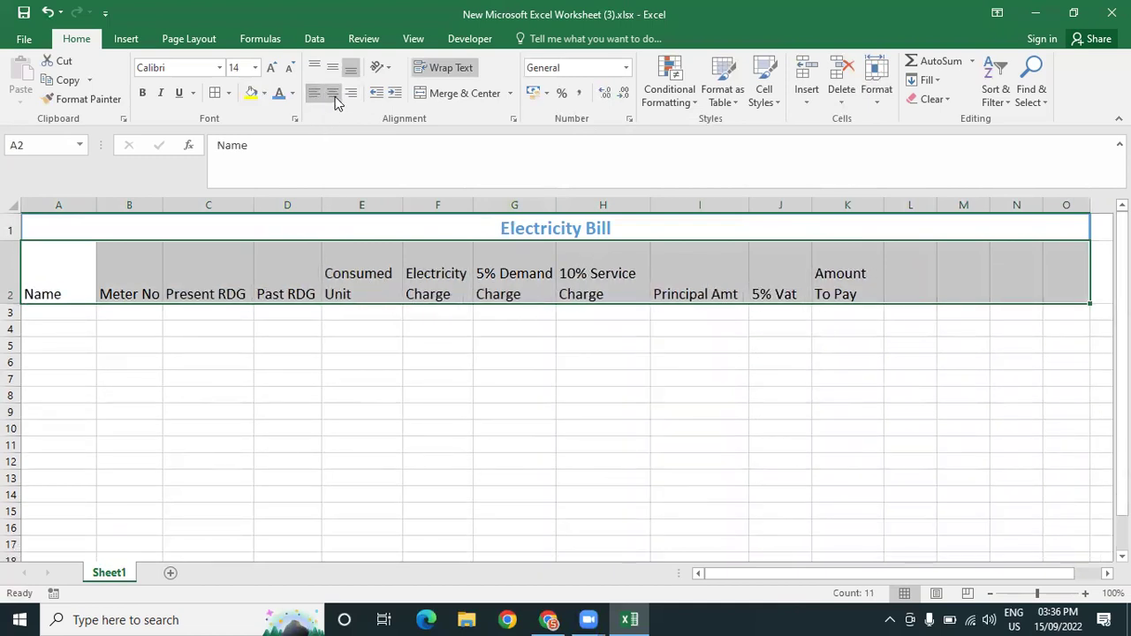
click(334, 94)
click(331, 73)
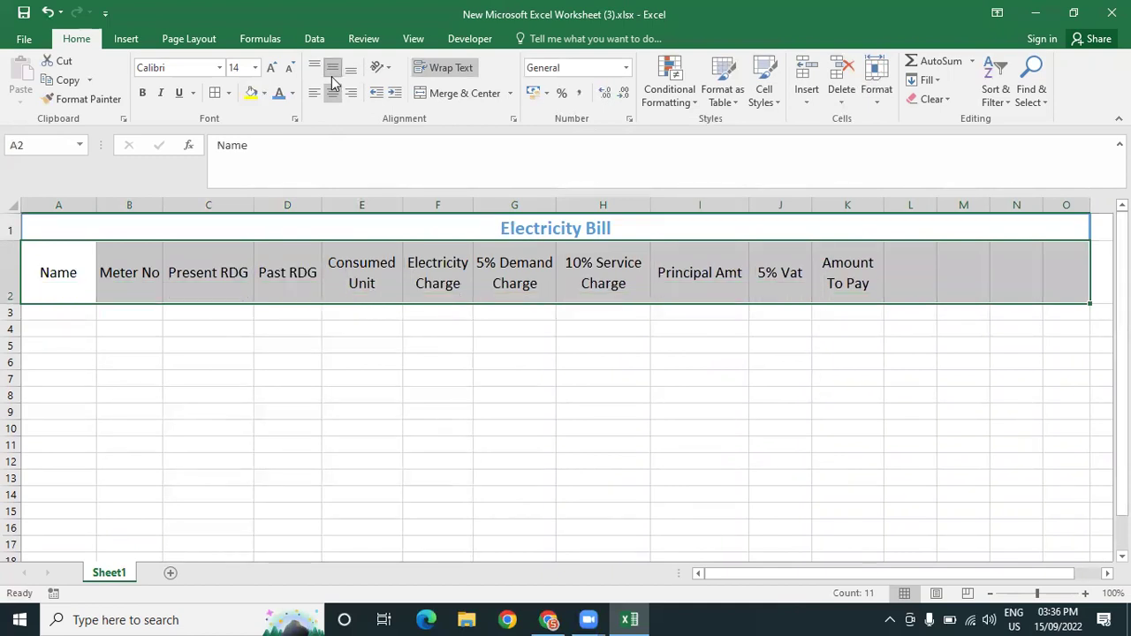
click(343, 389)
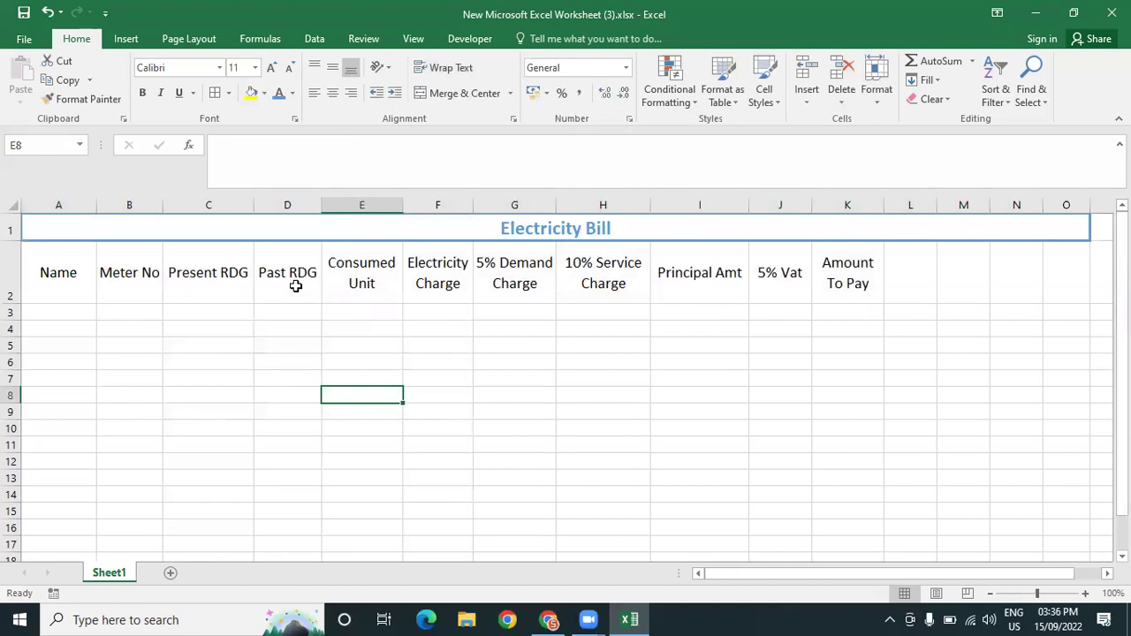
Reduce the font size of the header row A2:O2 to 12 and make it bold
click(872, 280)
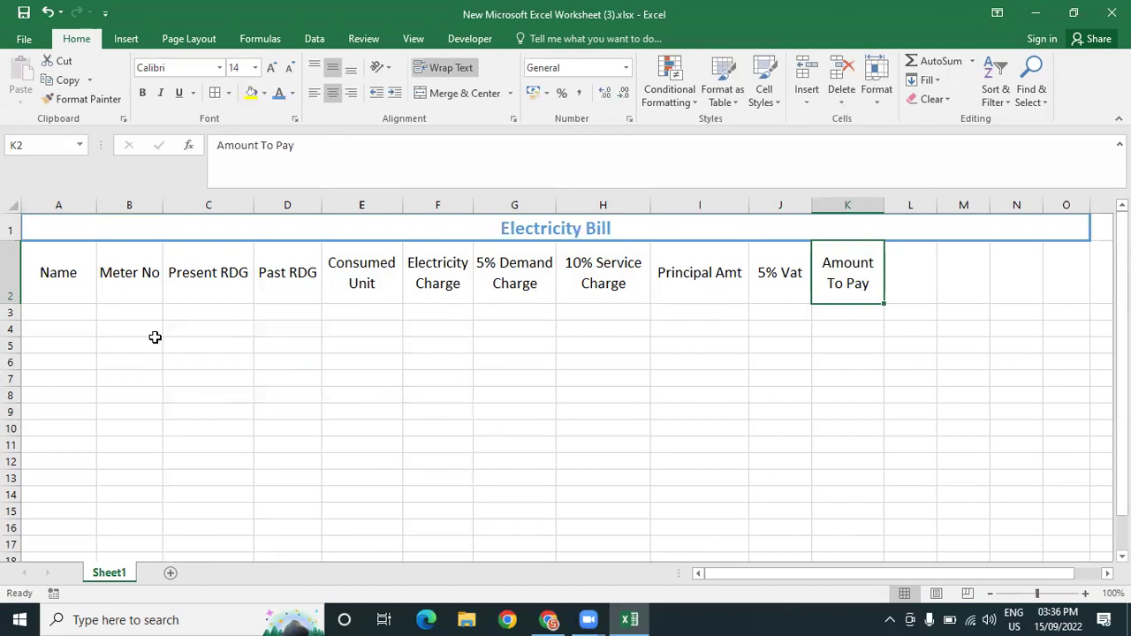
drag(54, 270, 1074, 256)
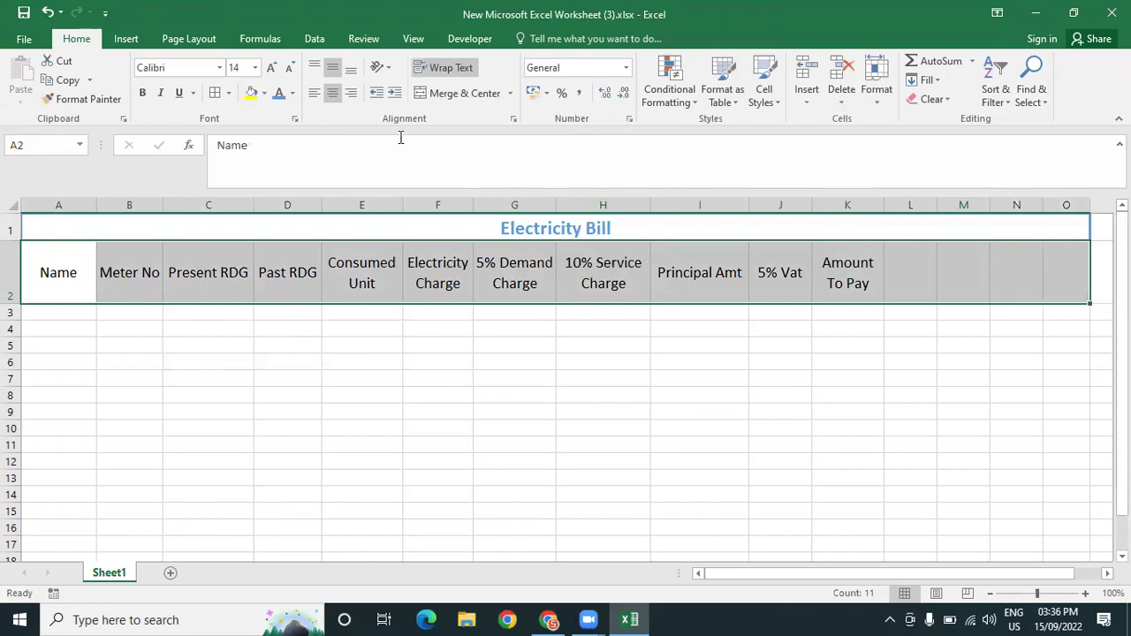
click(289, 69)
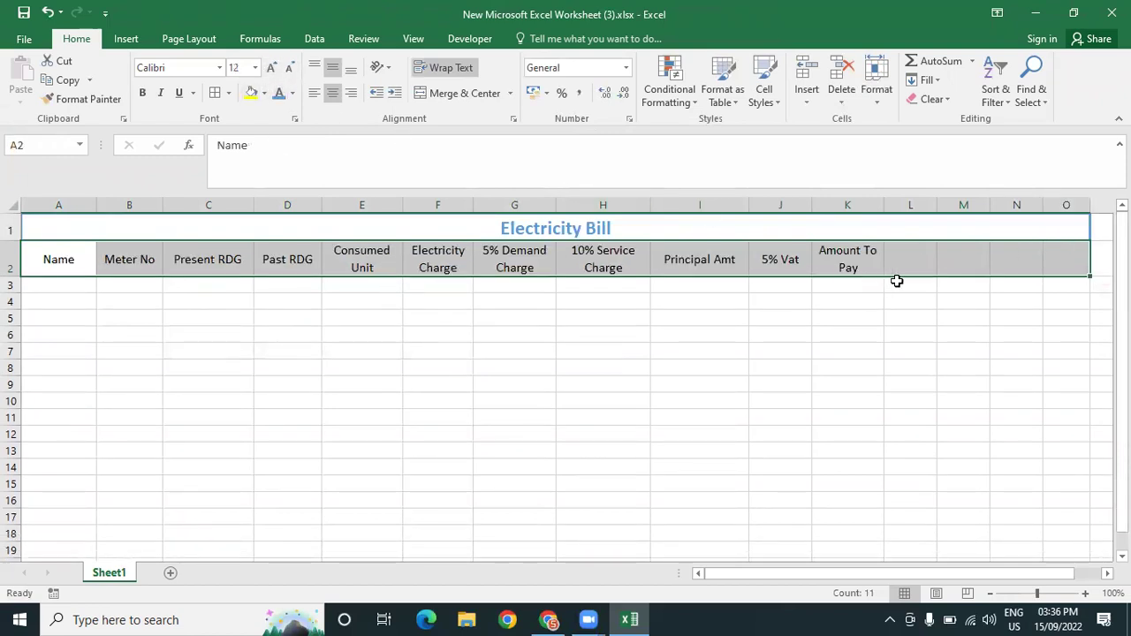
click(142, 92)
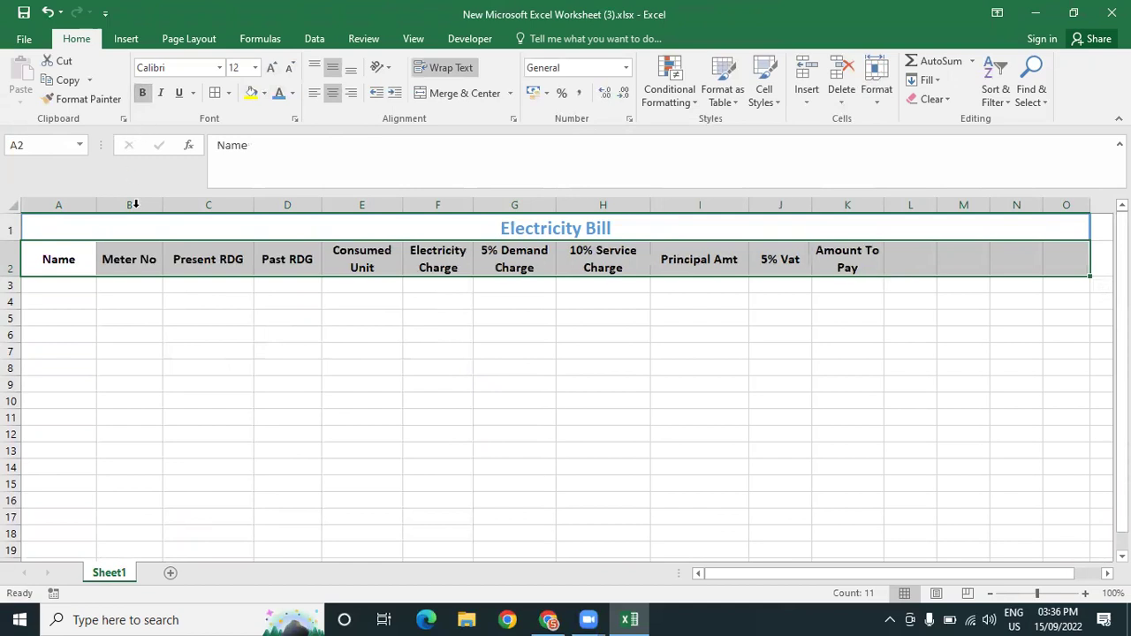
Widen column A to almost twice its width to make room for the entries under Name
click(689, 363)
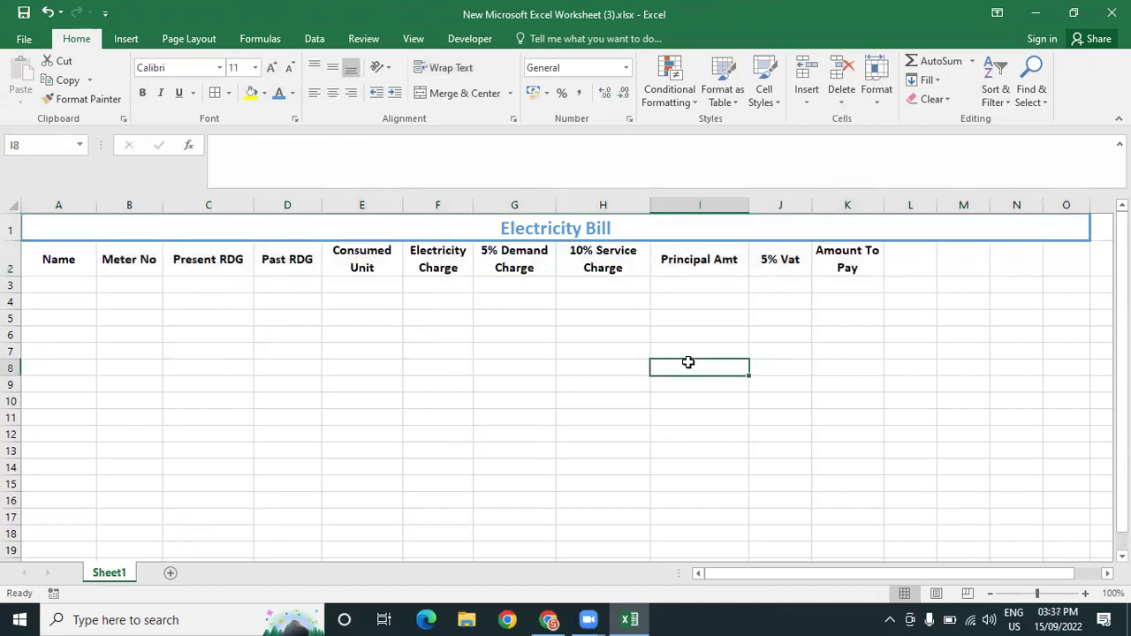
click(56, 264)
drag(94, 199, 160, 205)
click(204, 339)
click(212, 258)
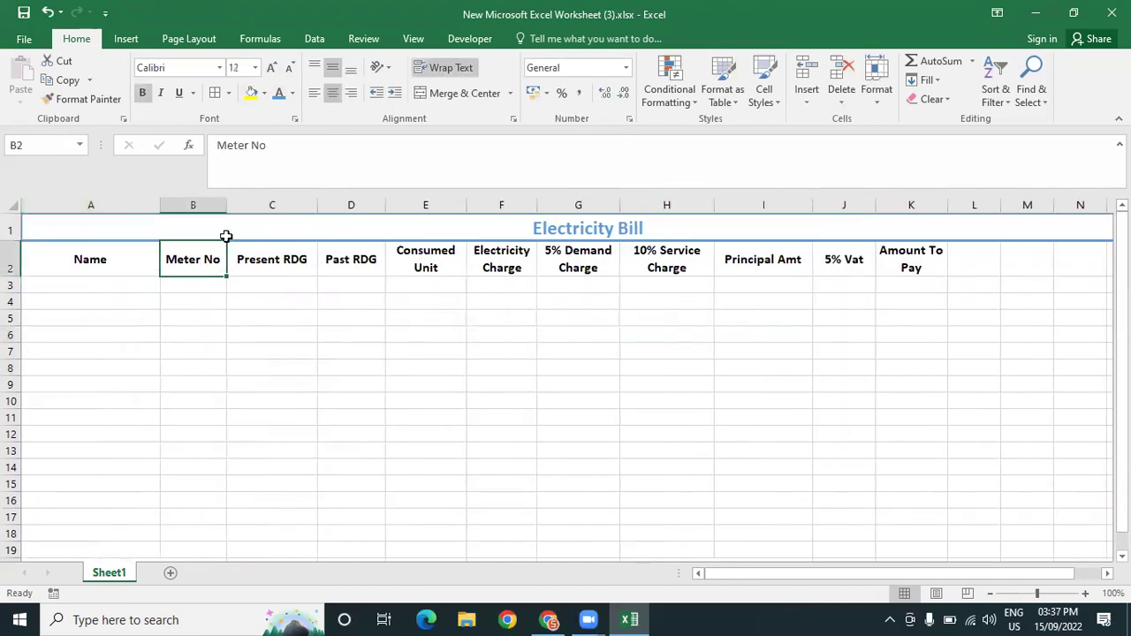
Slightly widen columns B and D and narrow column C to fit the Meter No, Past RDG and Present RDG headers
drag(225, 207, 233, 207)
drag(325, 204, 313, 204)
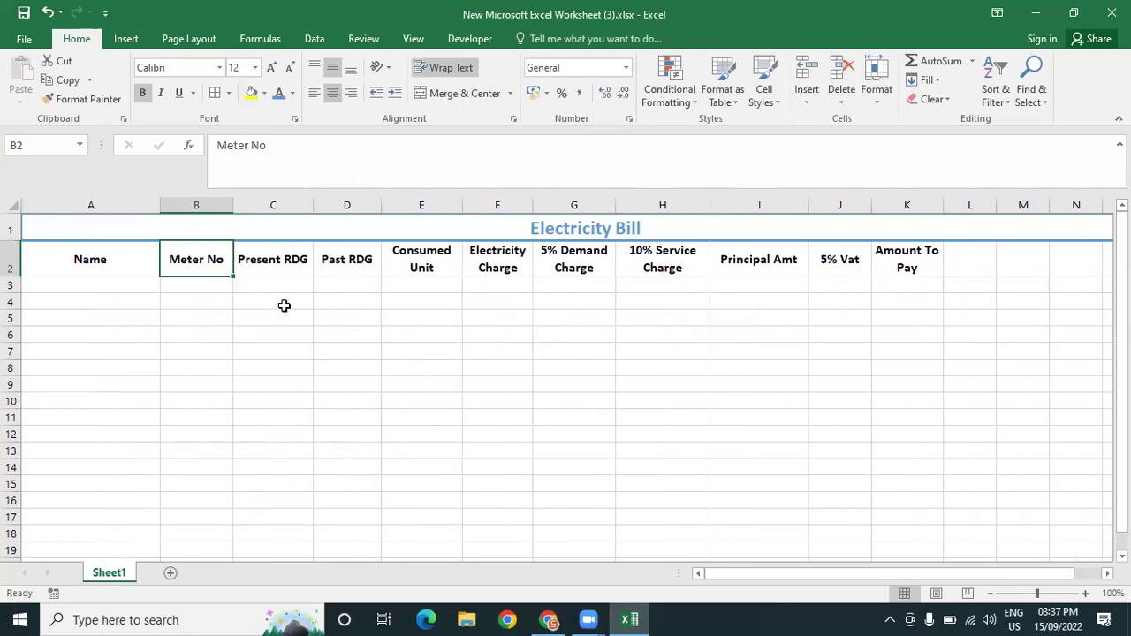
drag(380, 201, 386, 202)
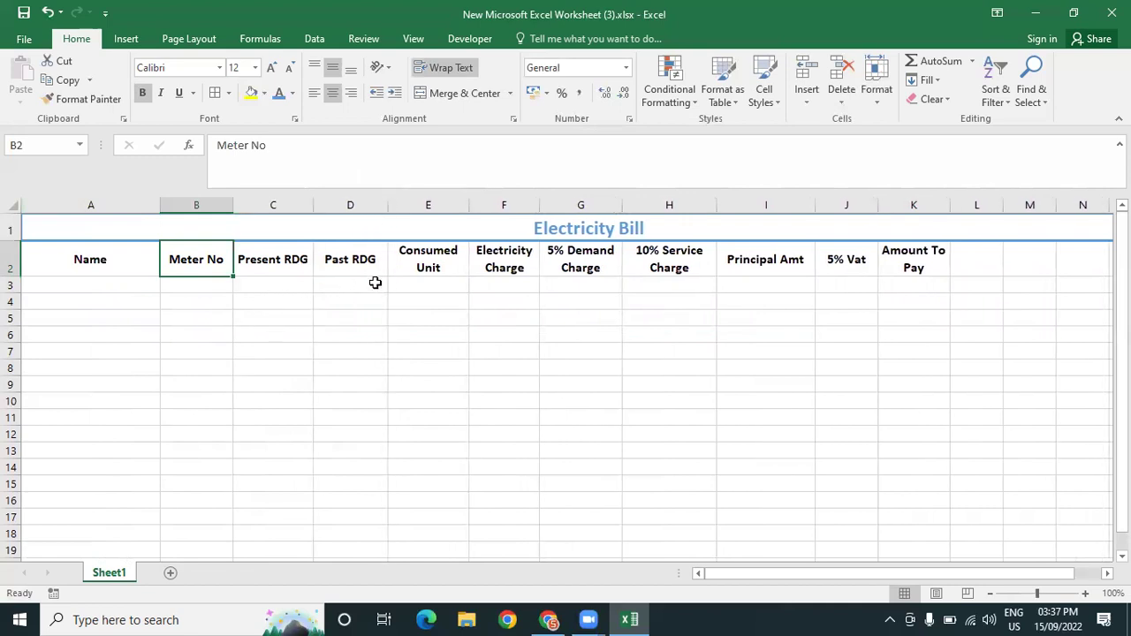
Adjust the widths of columns E to K so each fits its header closely, without splitting any word
drag(469, 201, 458, 202)
click(514, 256)
drag(529, 204, 537, 204)
drag(618, 201, 611, 202)
drag(704, 201, 684, 203)
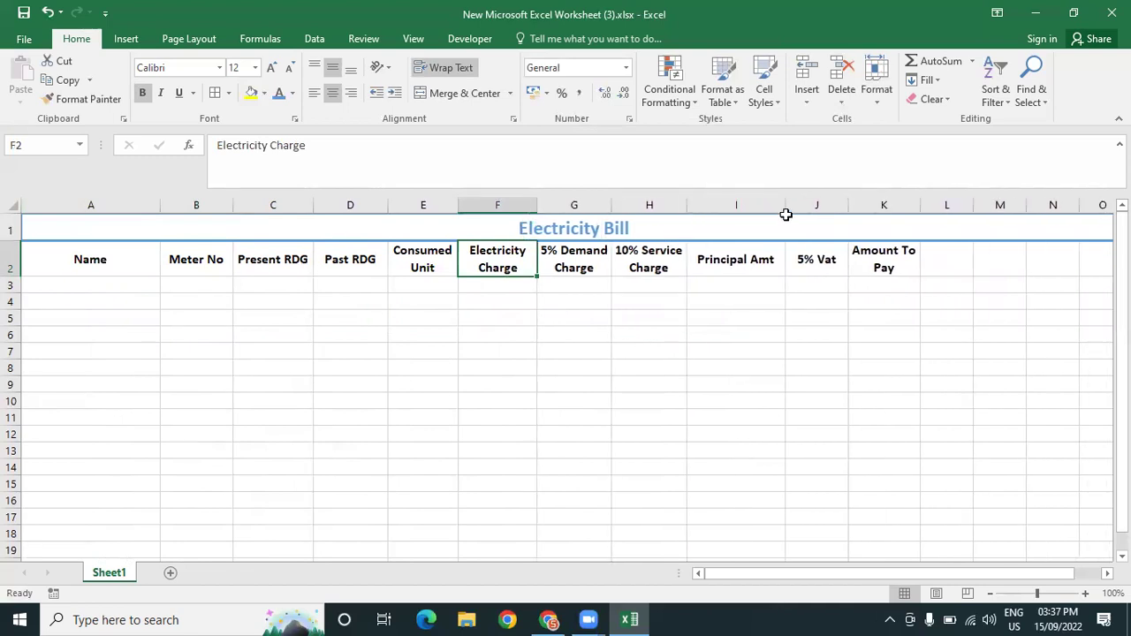
drag(783, 202, 845, 201)
drag(917, 201, 930, 202)
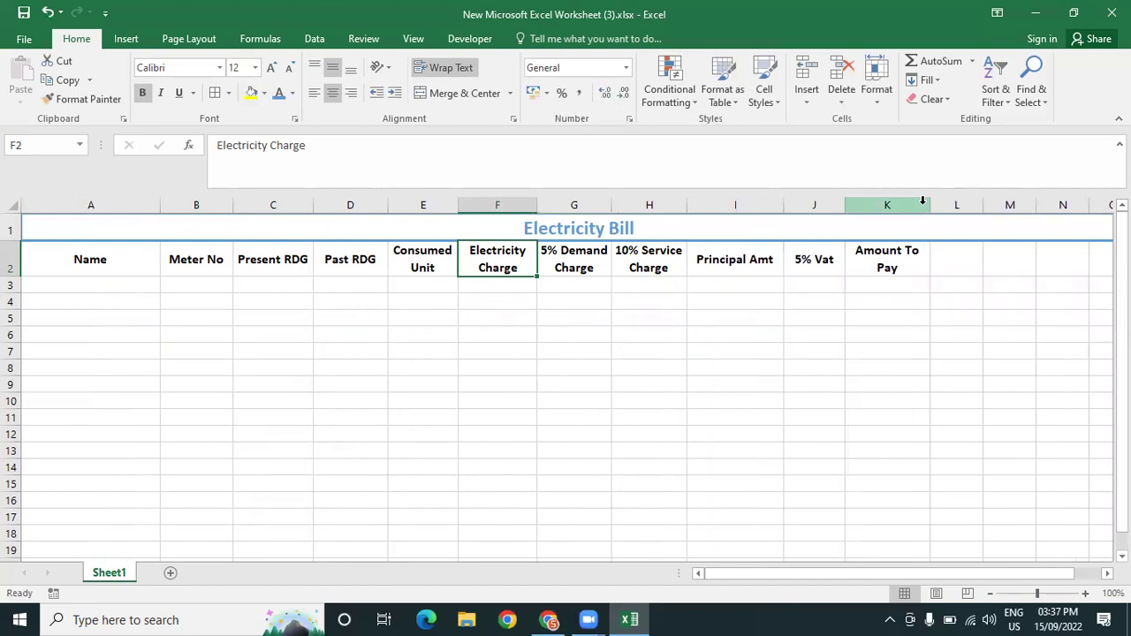
Narrow the empty column L to a thin spacer beside the Amount To Pay column
click(959, 260)
click(1093, 262)
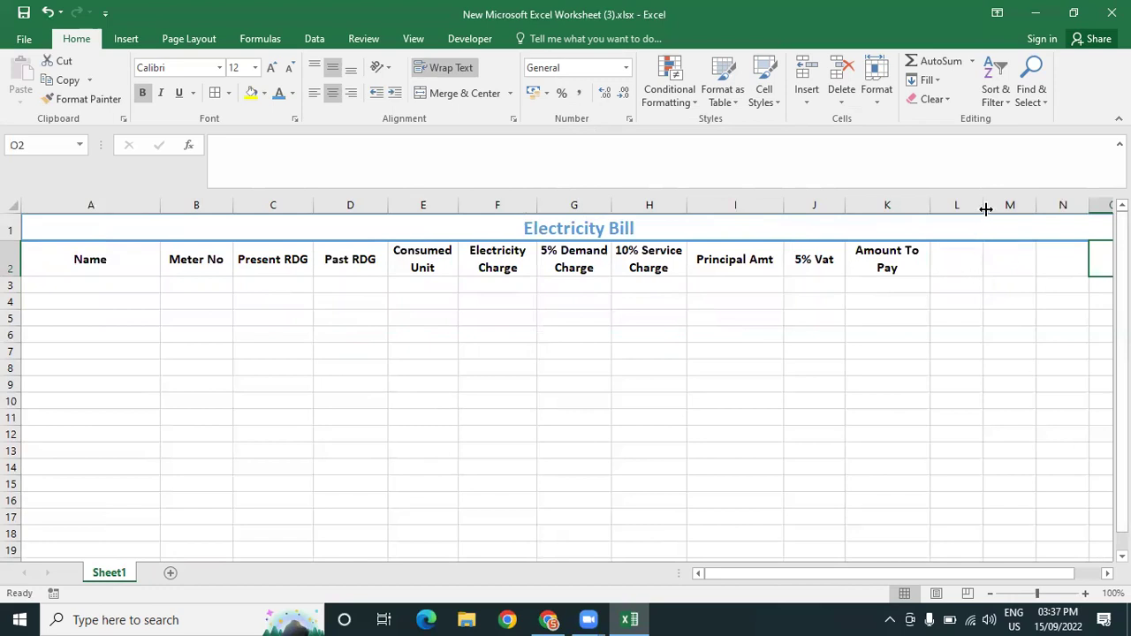
drag(983, 201, 946, 198)
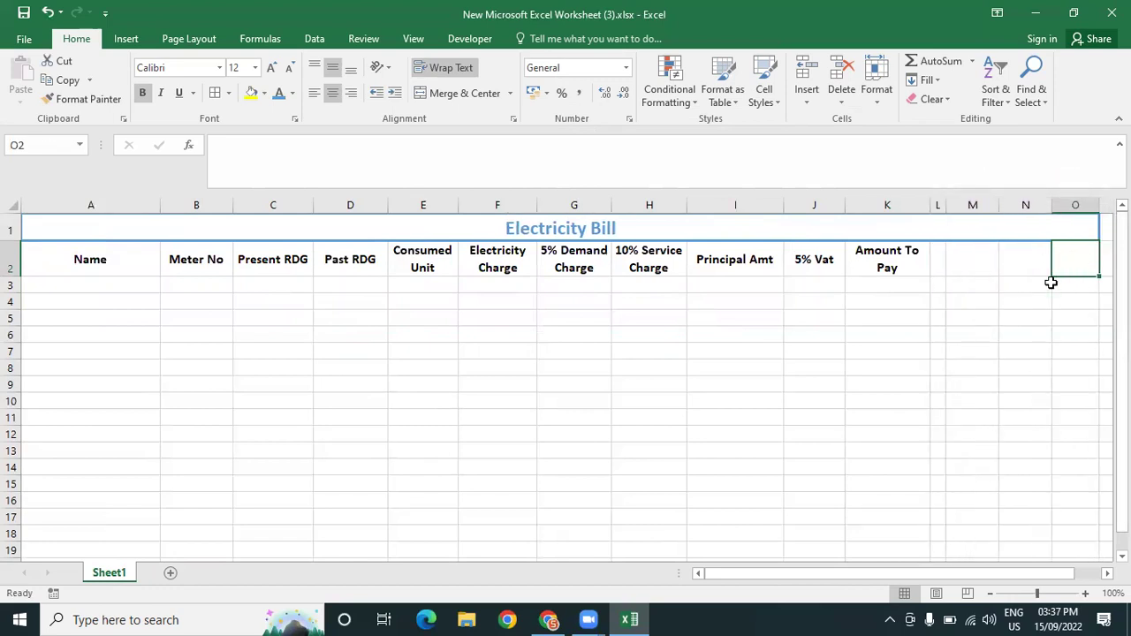
click(1008, 310)
Enter the headers Slab, Unit Gap and Rate in cells M2, N2 and O2
click(954, 268)
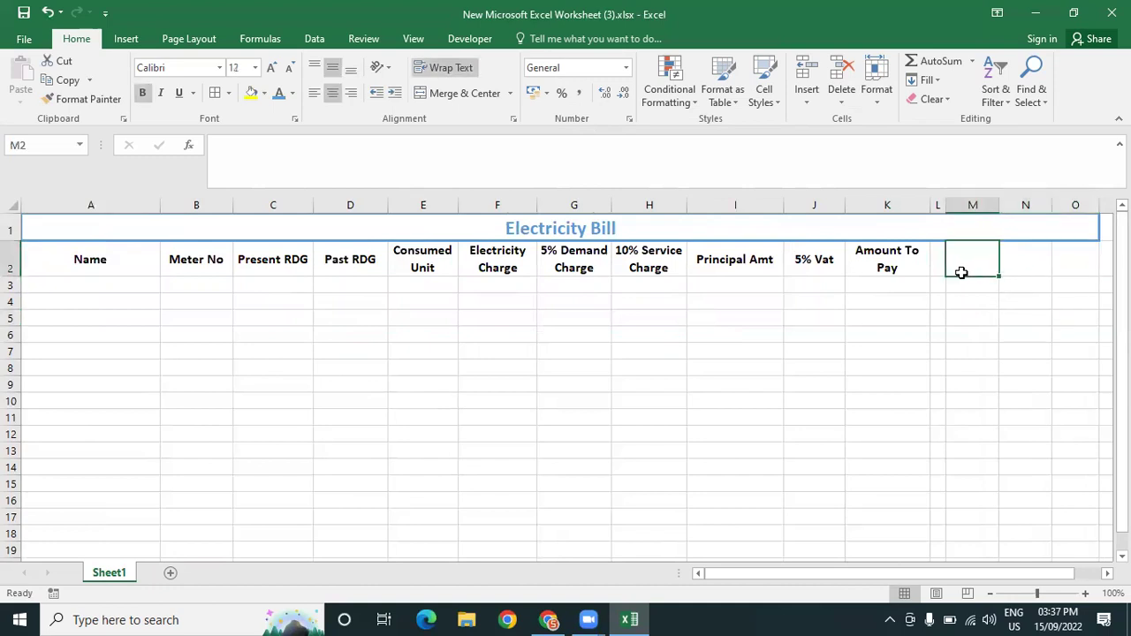
text(Slan)
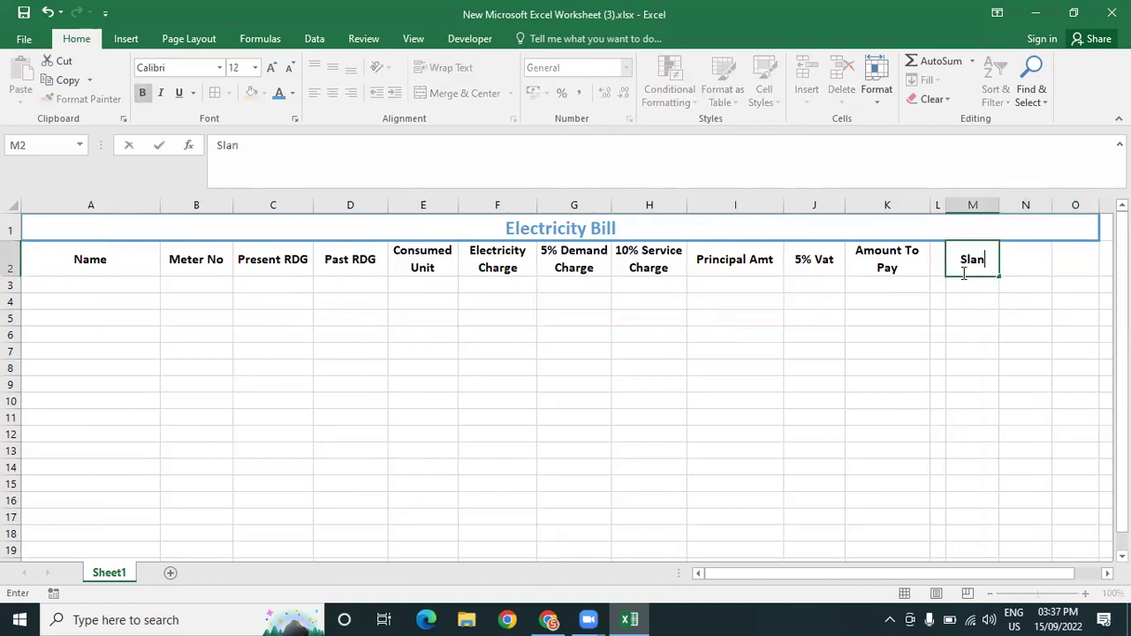
key(BackSpace)
text(b)
click(1002, 270)
text(I)
text(Unit Ga)
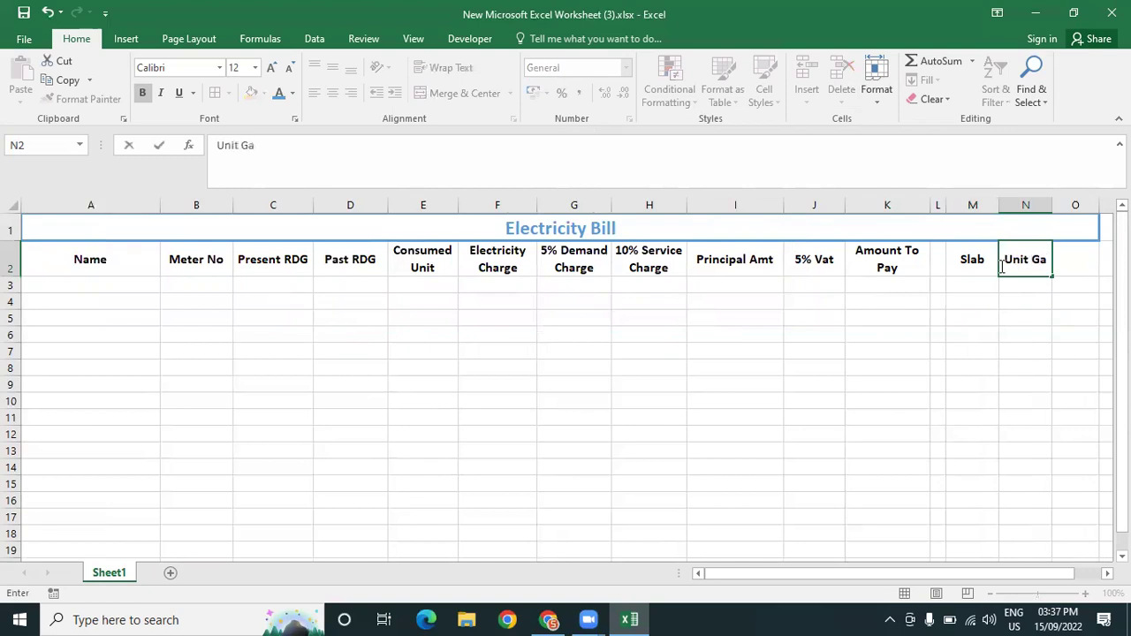
text(p)
click(1080, 251)
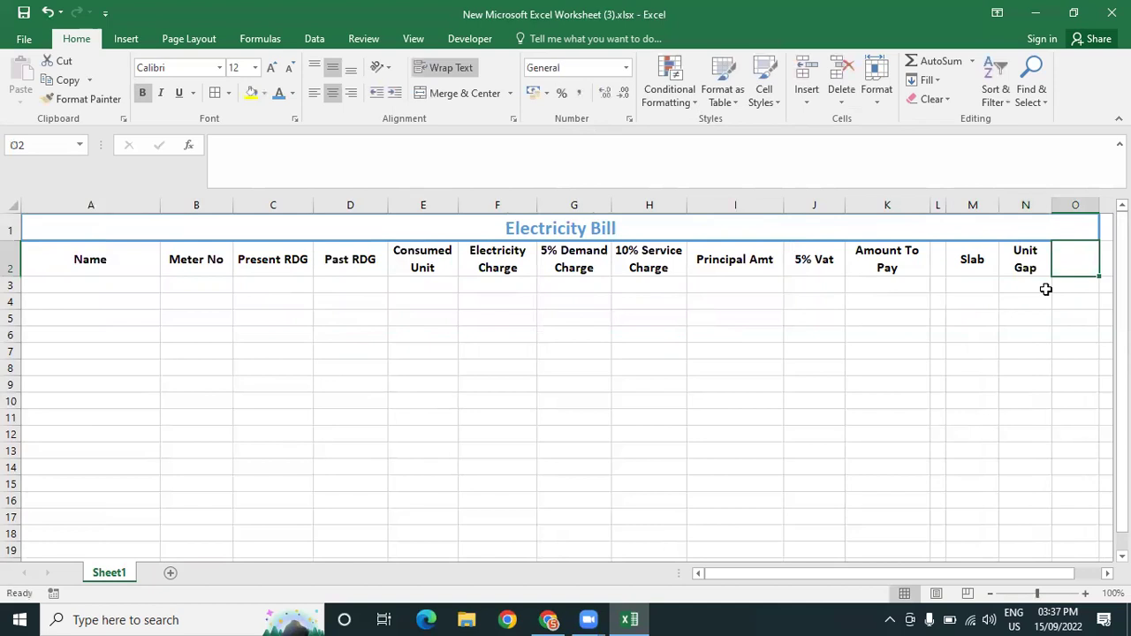
text(Rate)
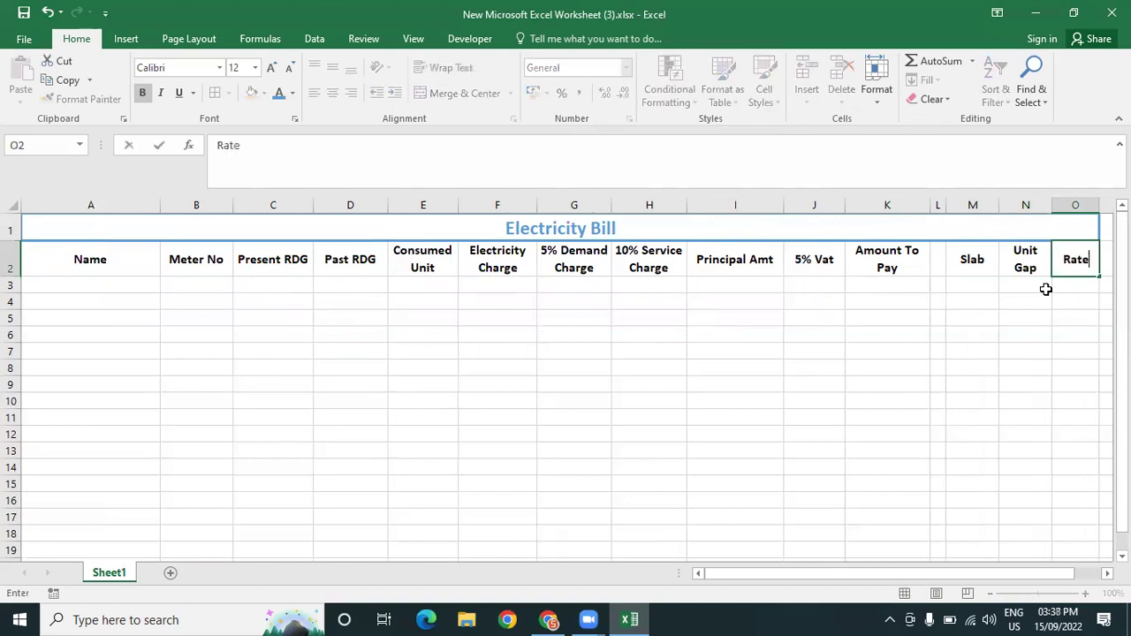
click(995, 350)
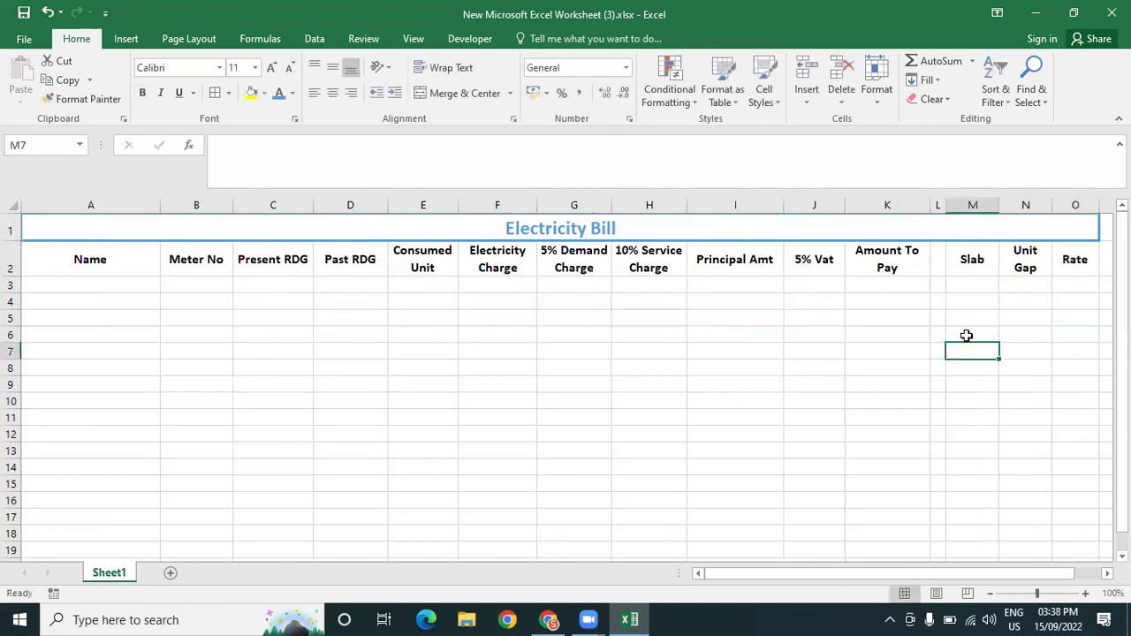
Narrow column A slightly so that the table fits across the window through column O
click(559, 269)
click(576, 332)
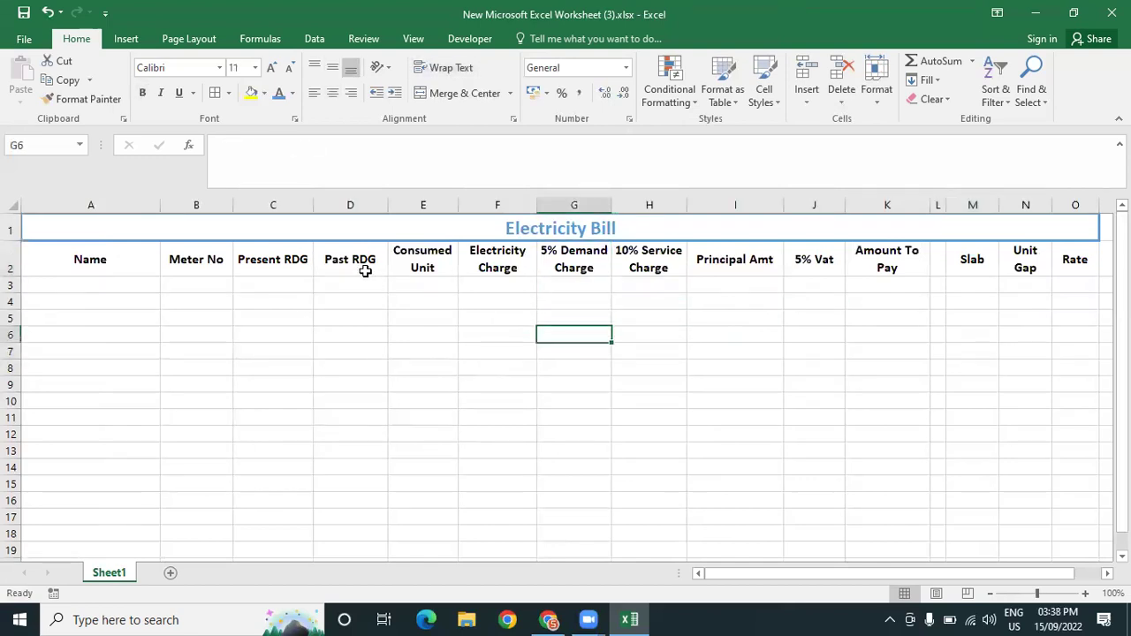
click(365, 271)
drag(160, 205, 152, 206)
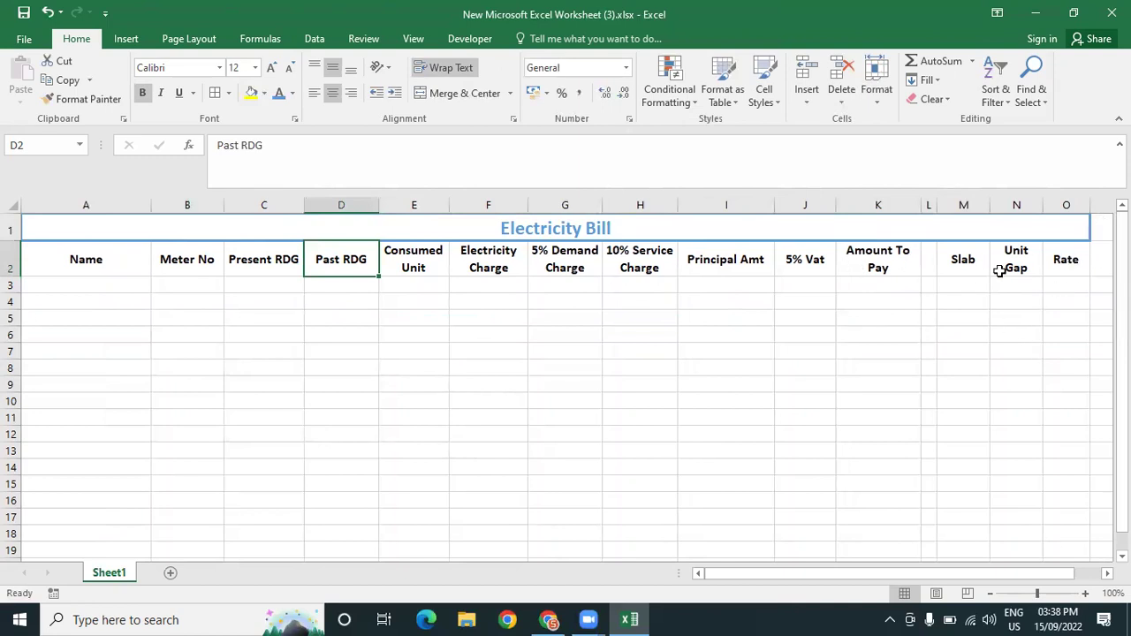
Set the font color of the header cells A2:K2 to white
click(27, 273)
drag(7, 277, 10, 277)
drag(78, 263, 870, 262)
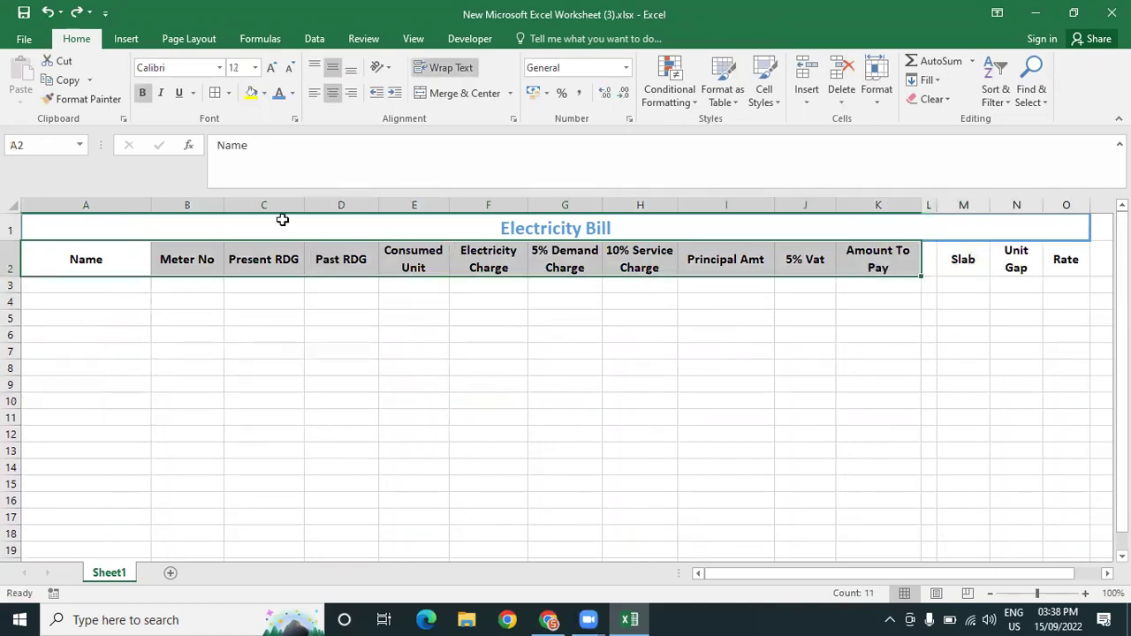
click(292, 93)
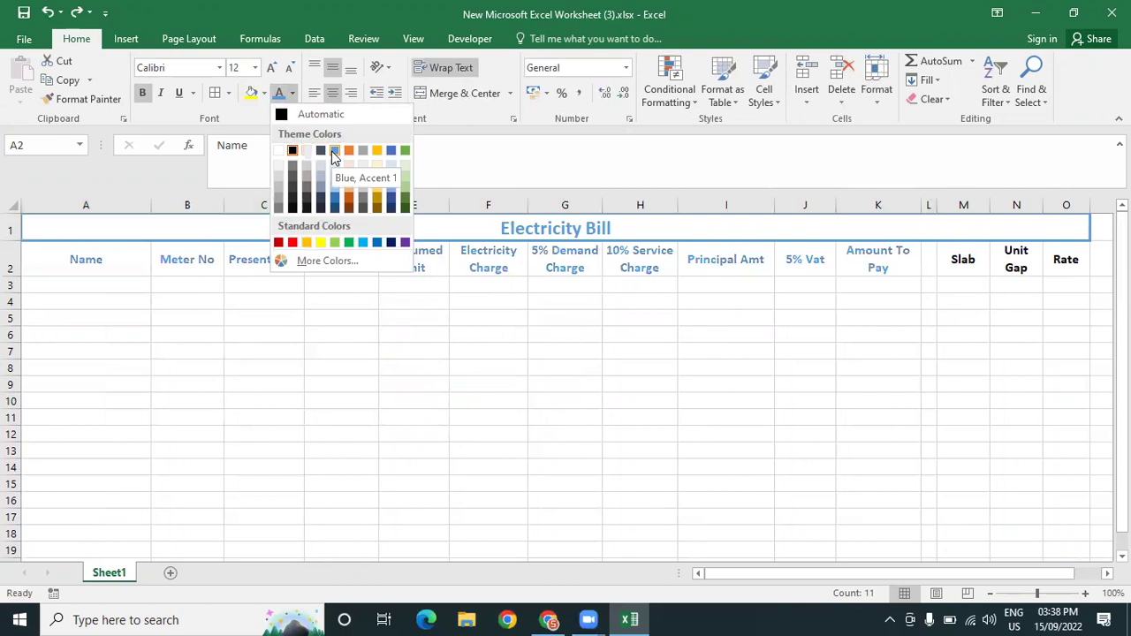
click(279, 152)
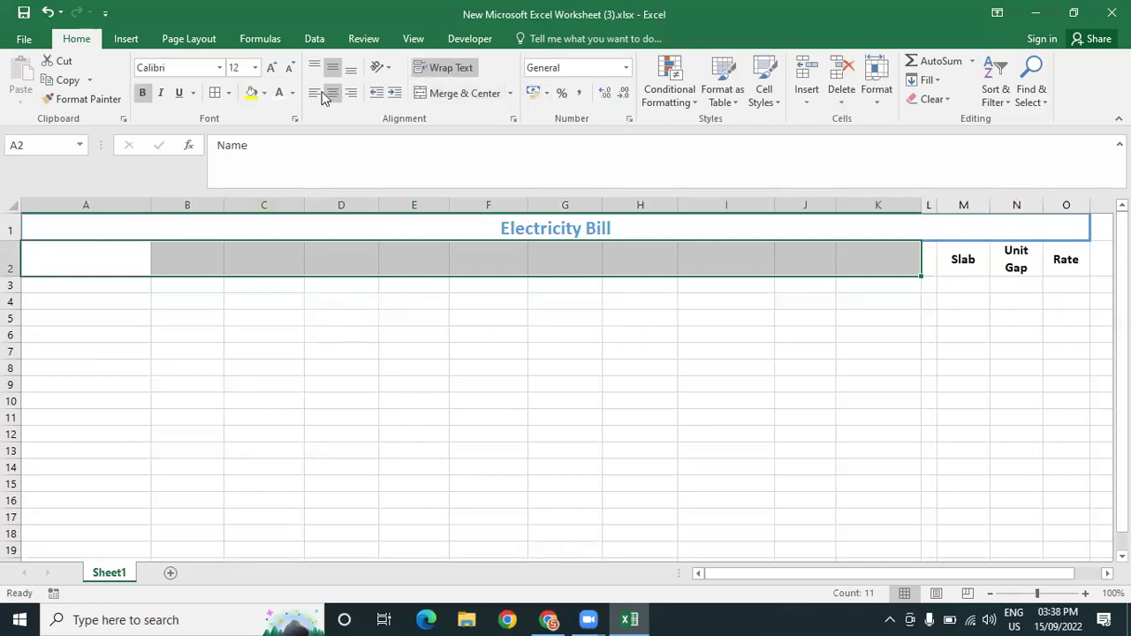
Fill the header cells A2:K2 with the theme color Blue, Accent 1
click(264, 93)
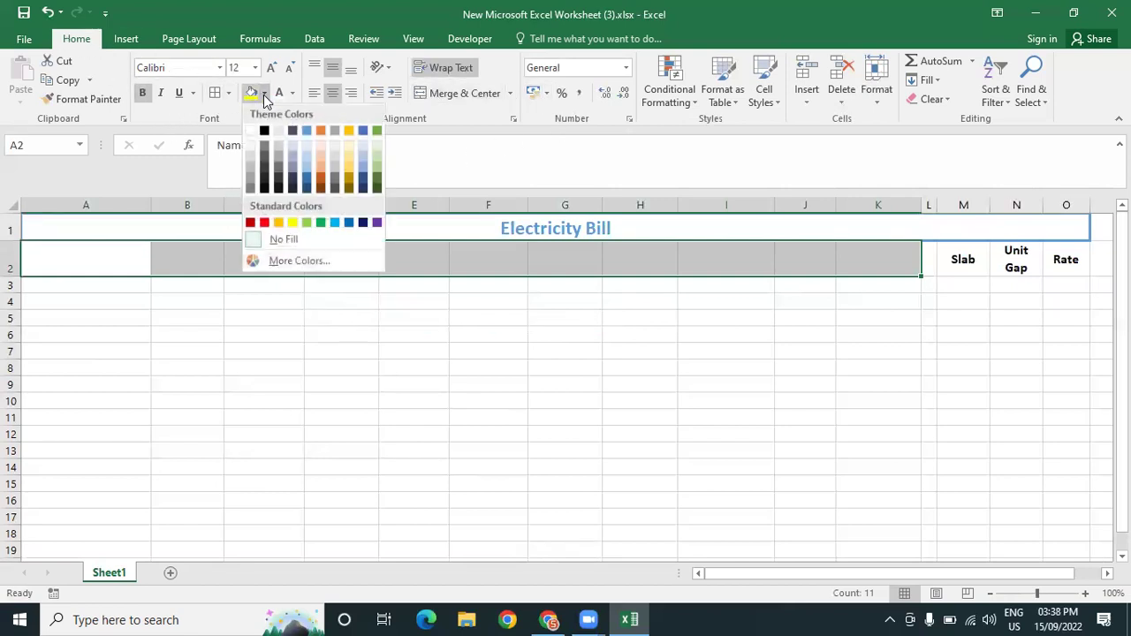
click(309, 133)
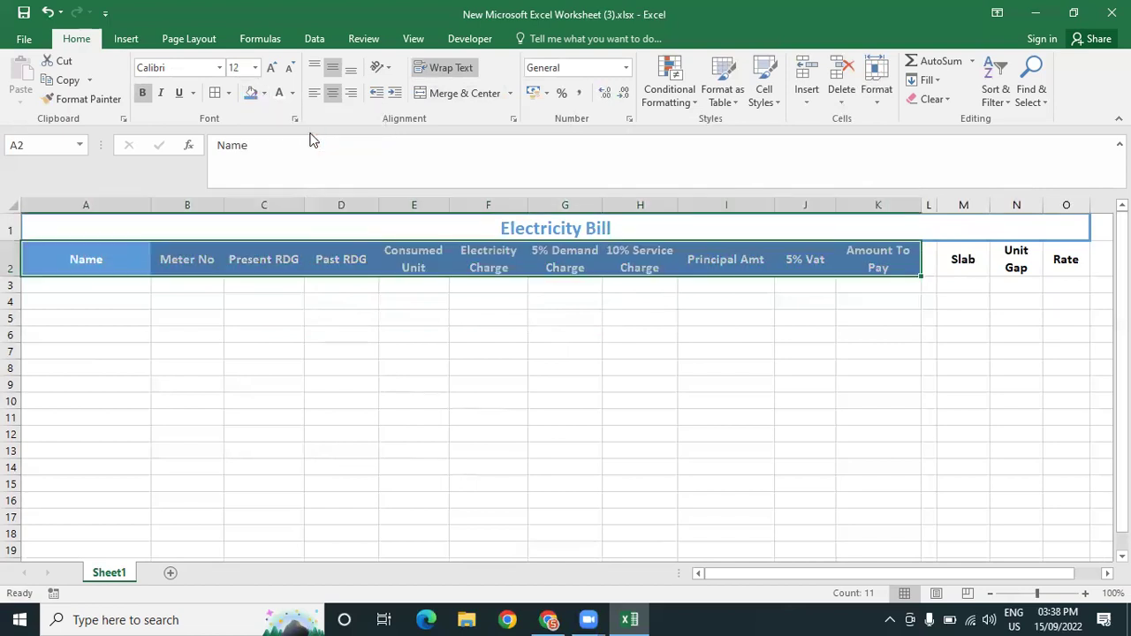
click(320, 315)
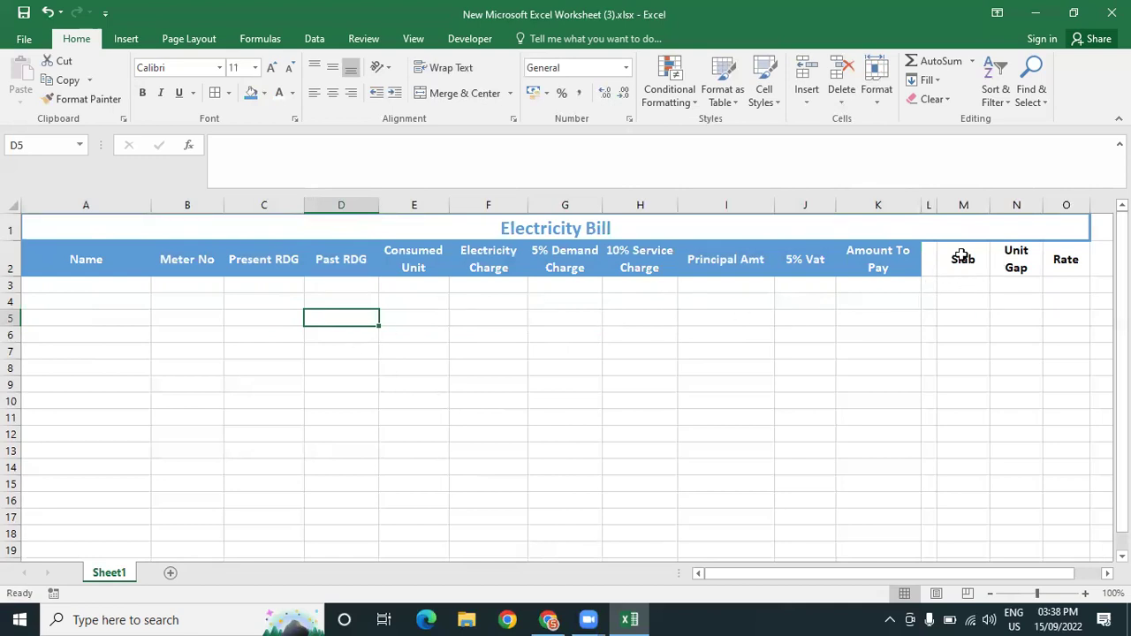
Give the header cells M2:O2 a white font and an orange fill
drag(959, 265, 1066, 256)
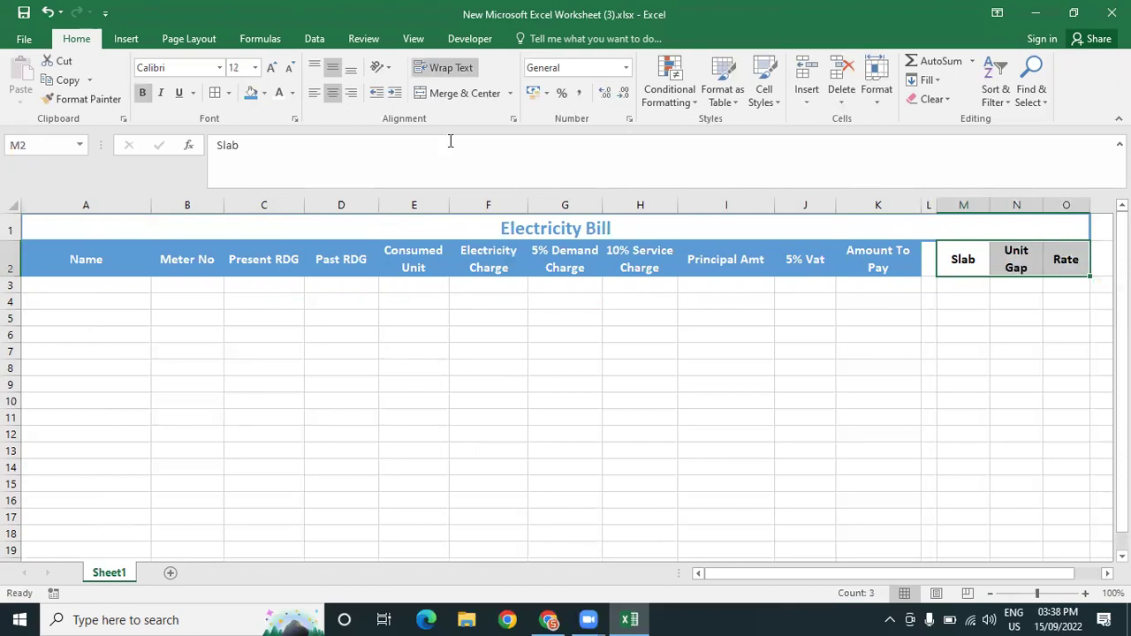
click(279, 94)
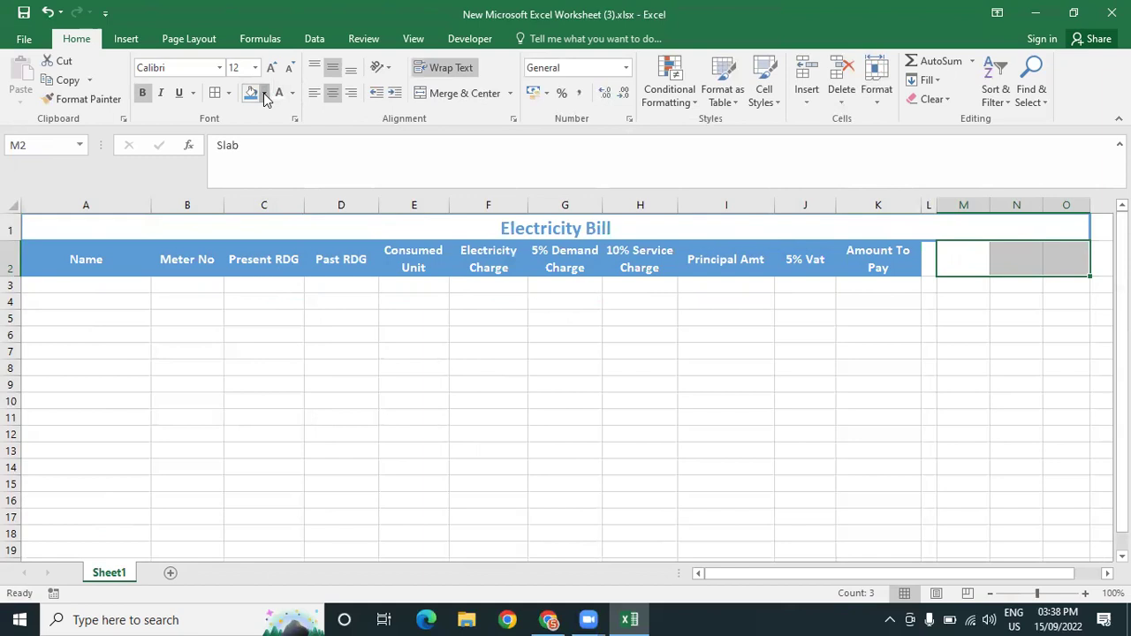
click(263, 93)
click(322, 135)
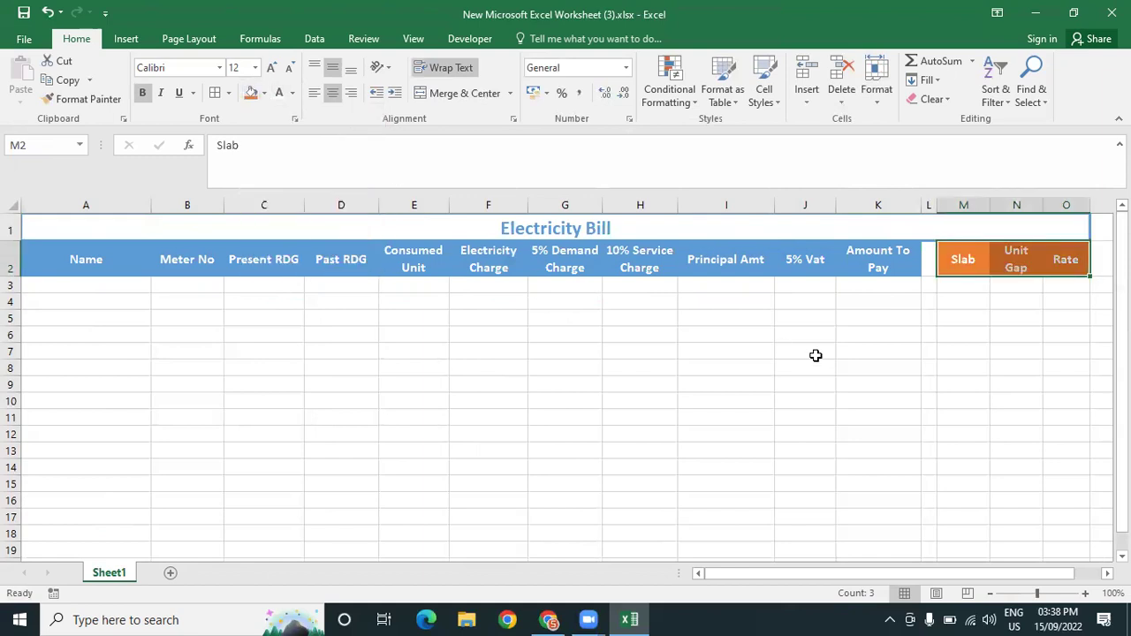
click(897, 380)
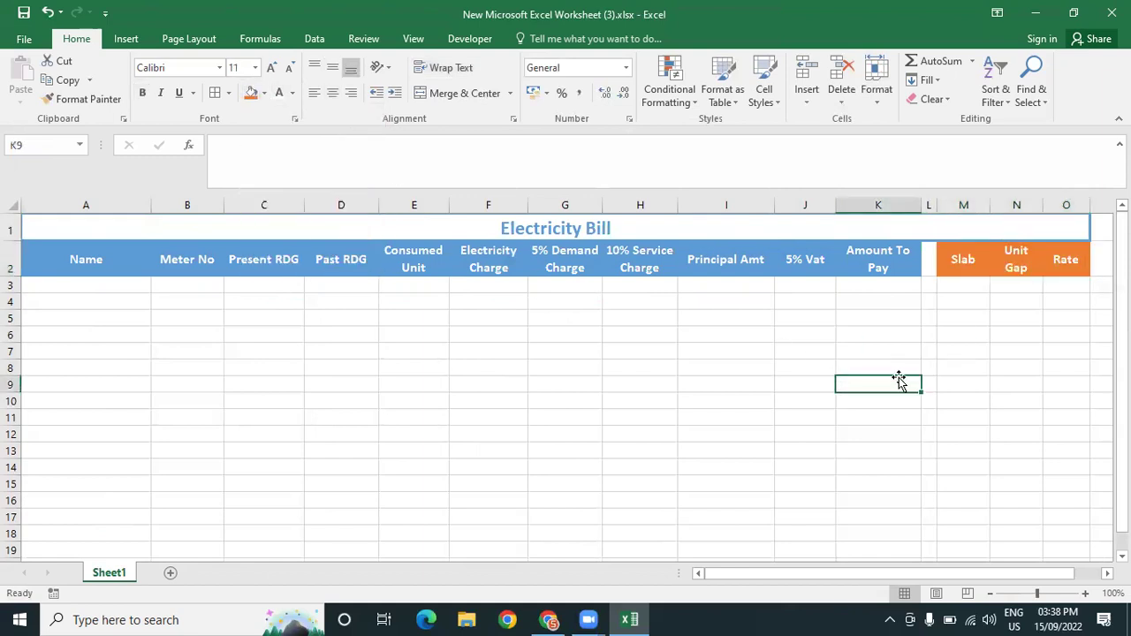
Fill the range M3:O8 below the Slab, Unit Gap and Rate headers with black and apply all borders to it
drag(956, 291, 1059, 363)
click(264, 93)
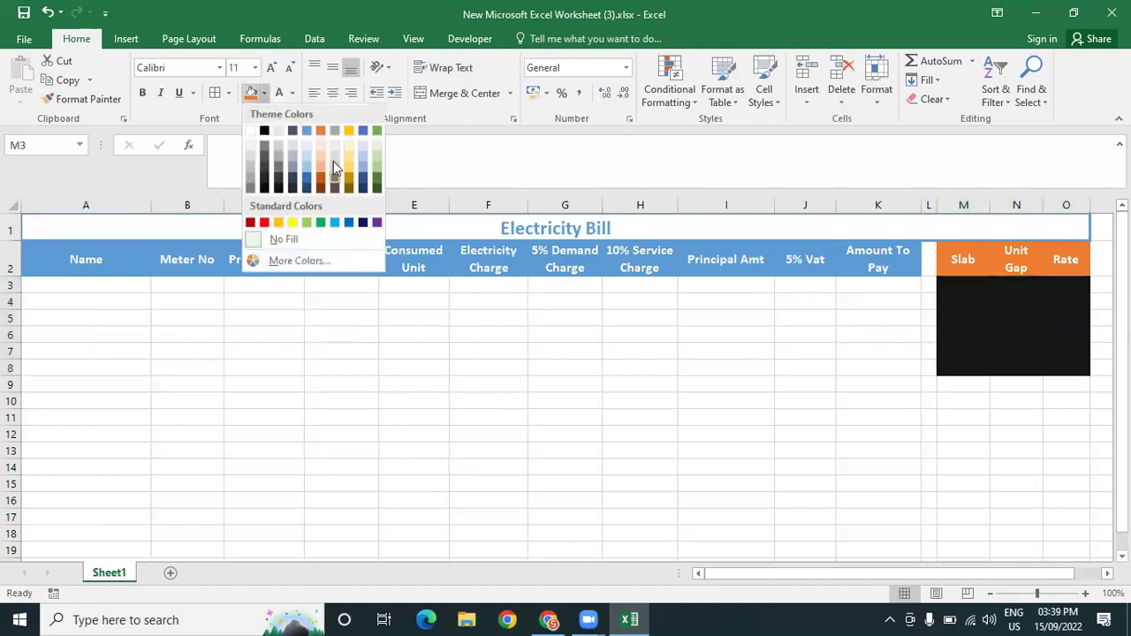
click(265, 131)
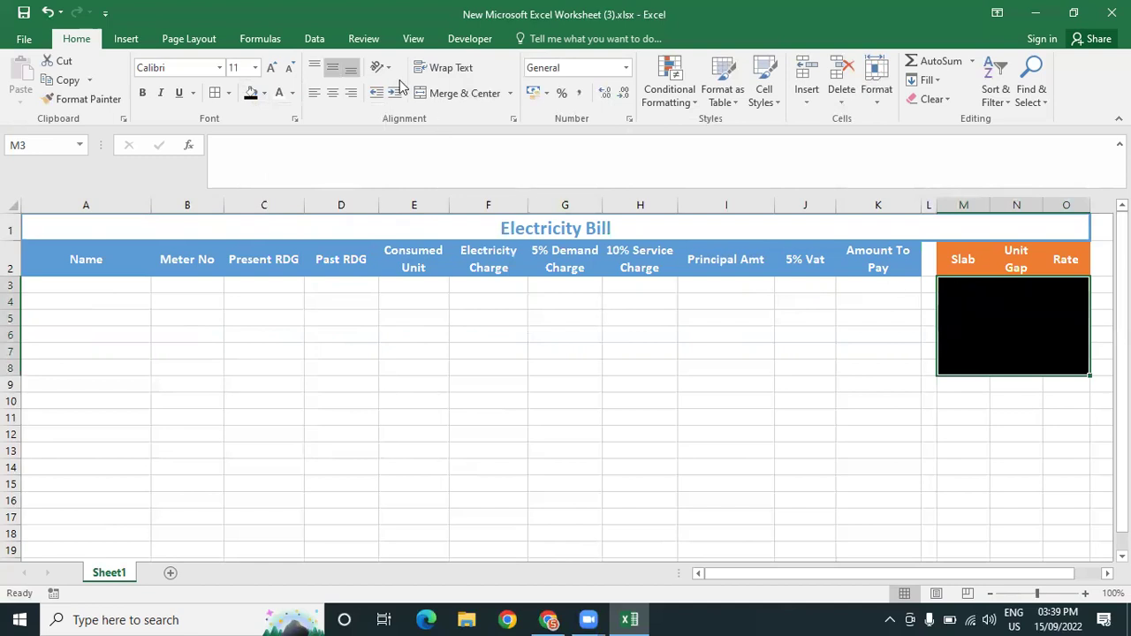
click(228, 94)
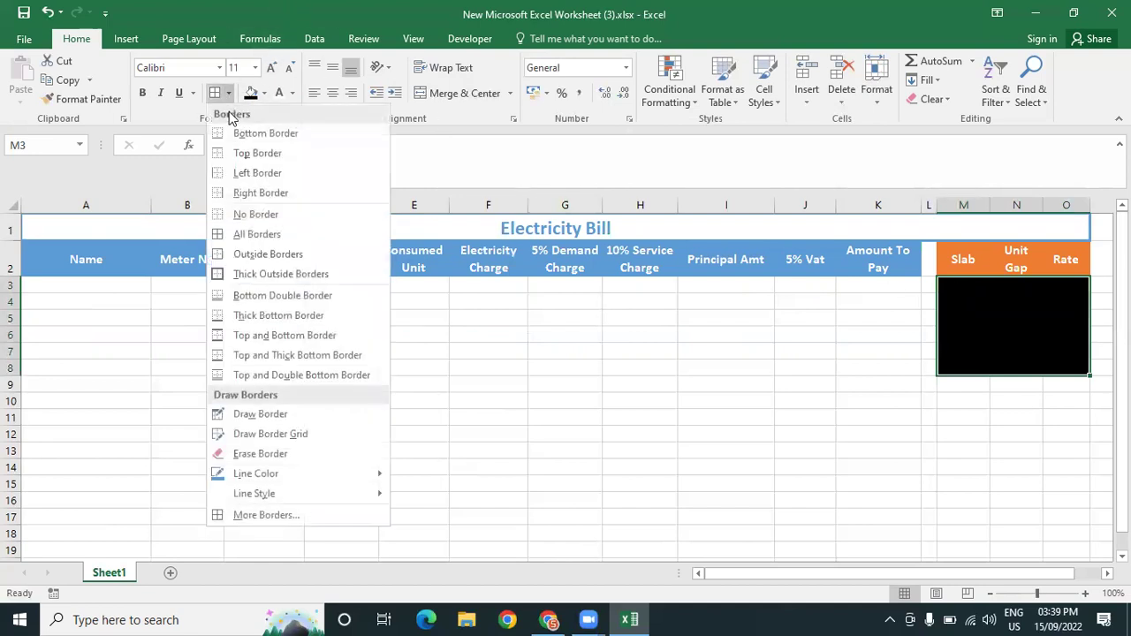
click(239, 235)
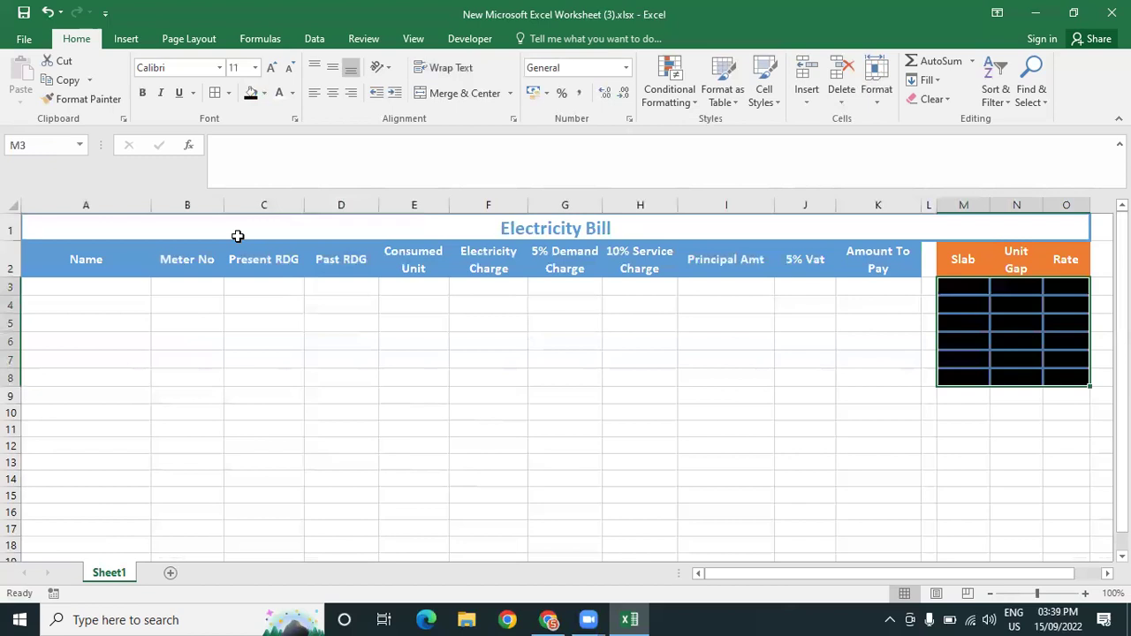
Choose a thin line style and an orange line color for the borders of M3:O8
click(263, 93)
click(228, 94)
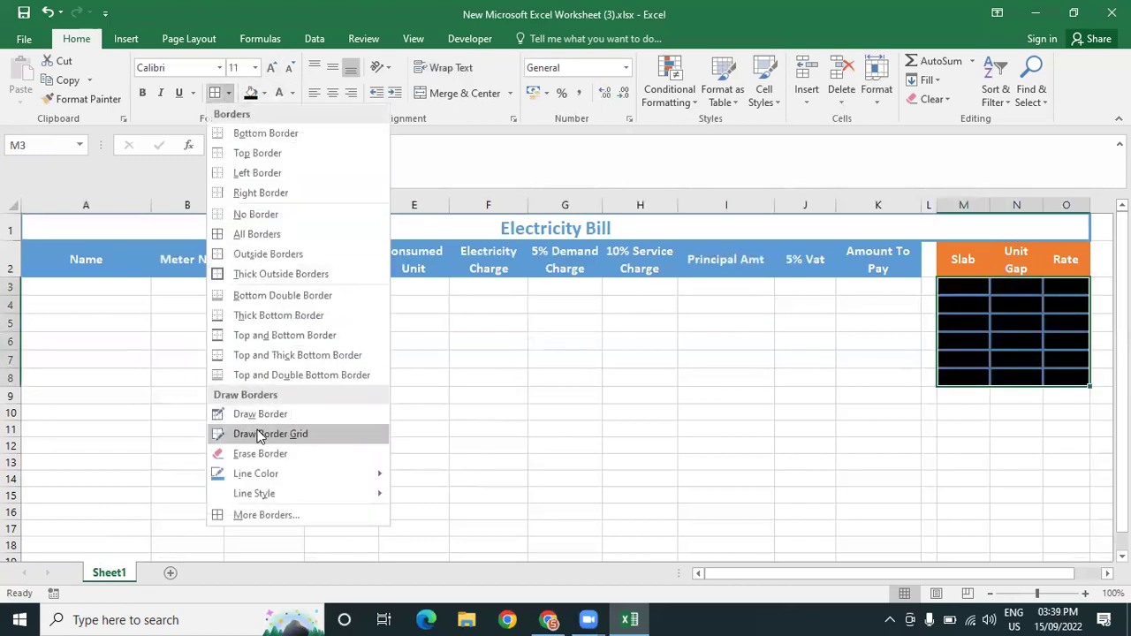
mouse_move(269, 494)
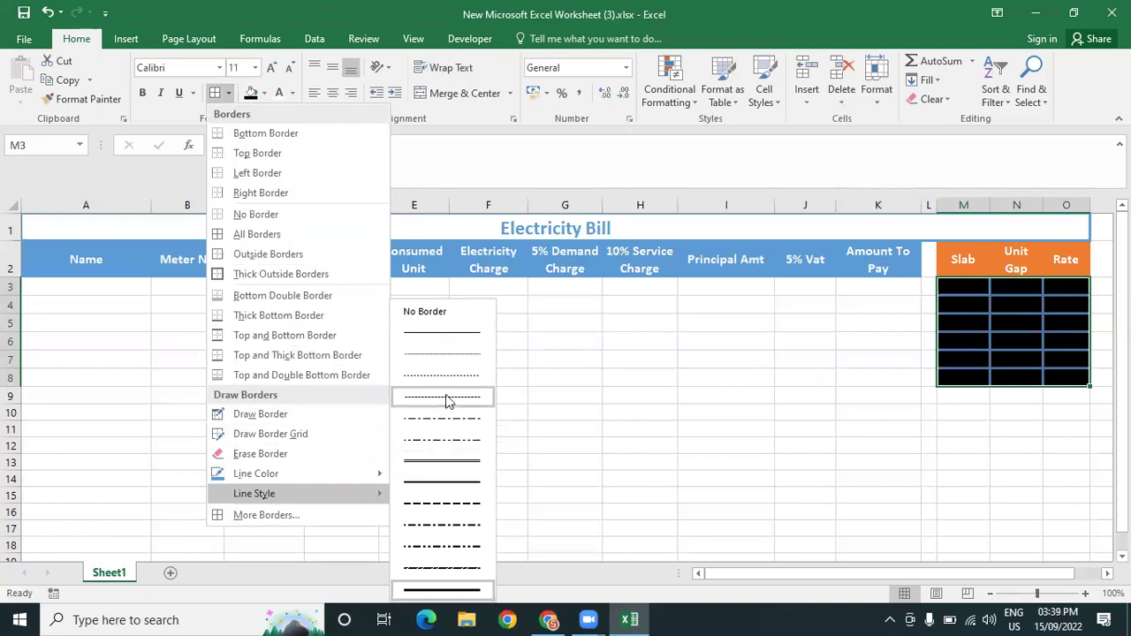
click(443, 343)
click(228, 94)
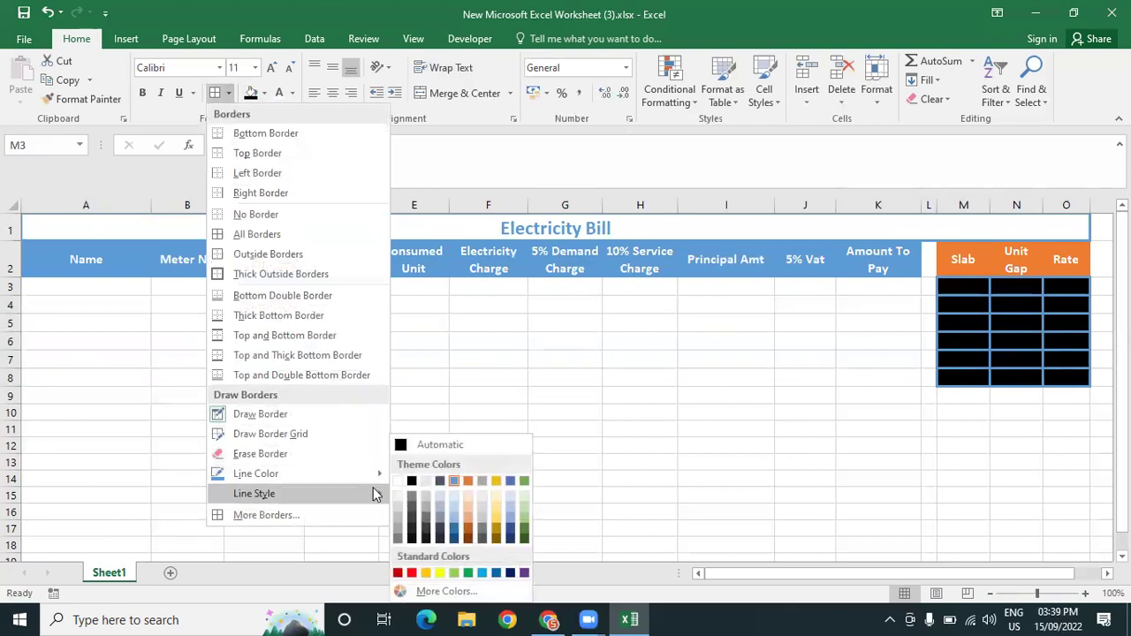
mouse_move(380, 475)
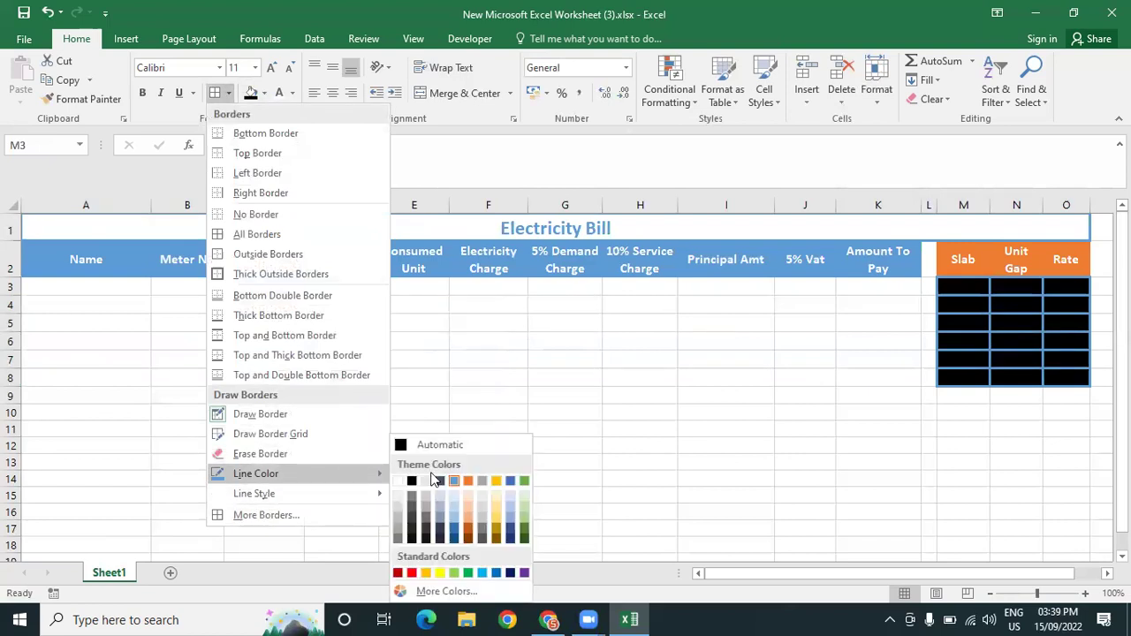
click(469, 479)
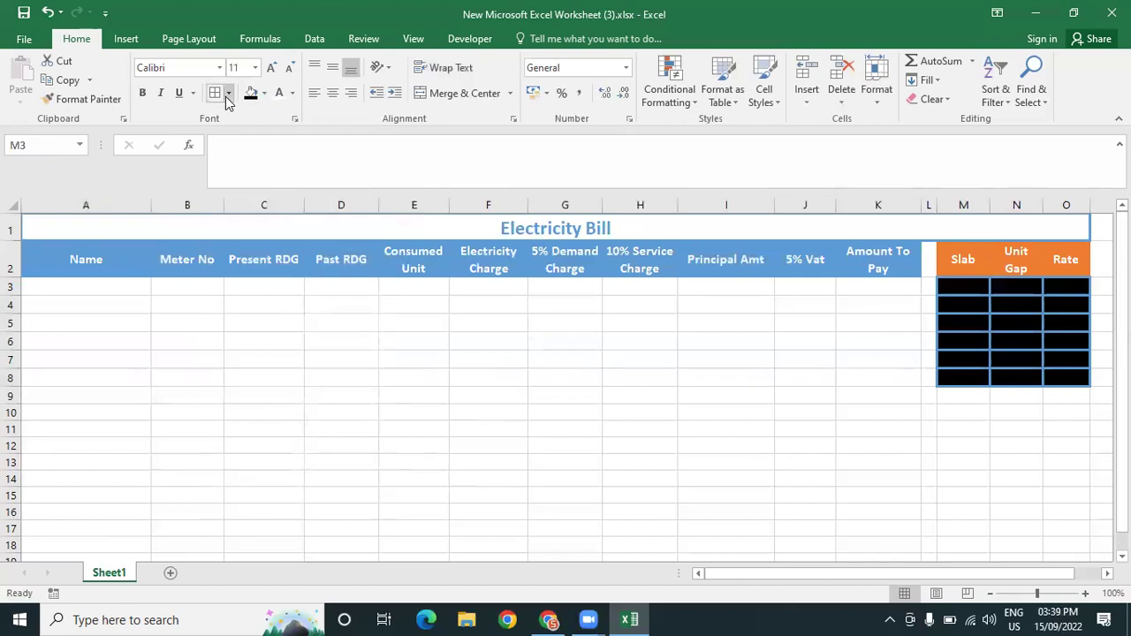
Remove the existing borders from M3:O8 and apply all borders to the range again
click(227, 93)
click(256, 213)
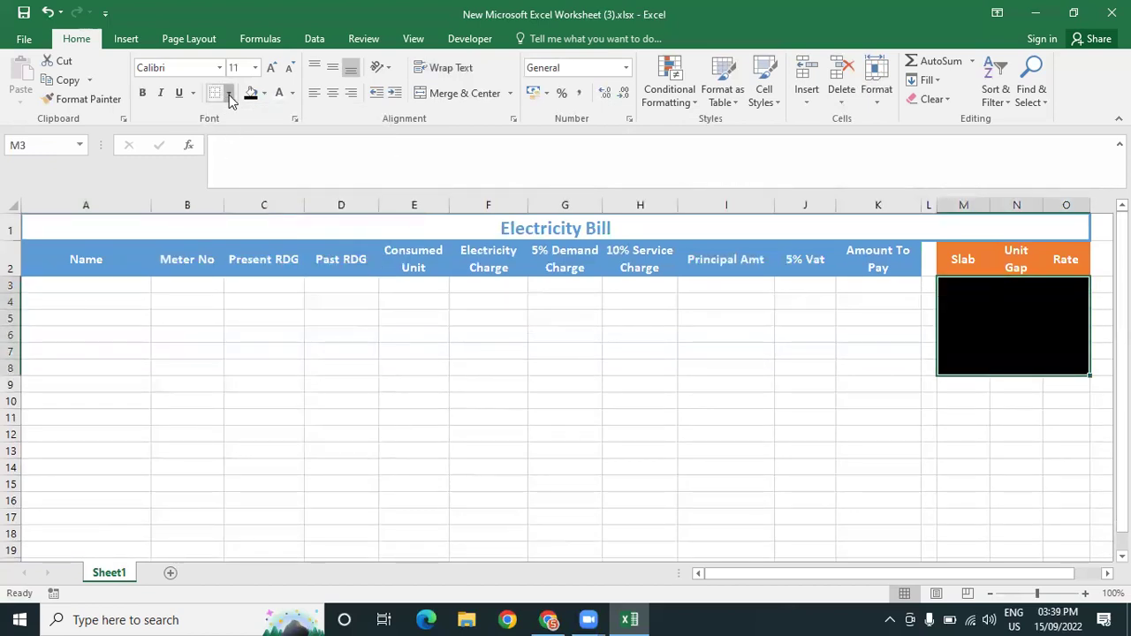
click(228, 93)
click(254, 232)
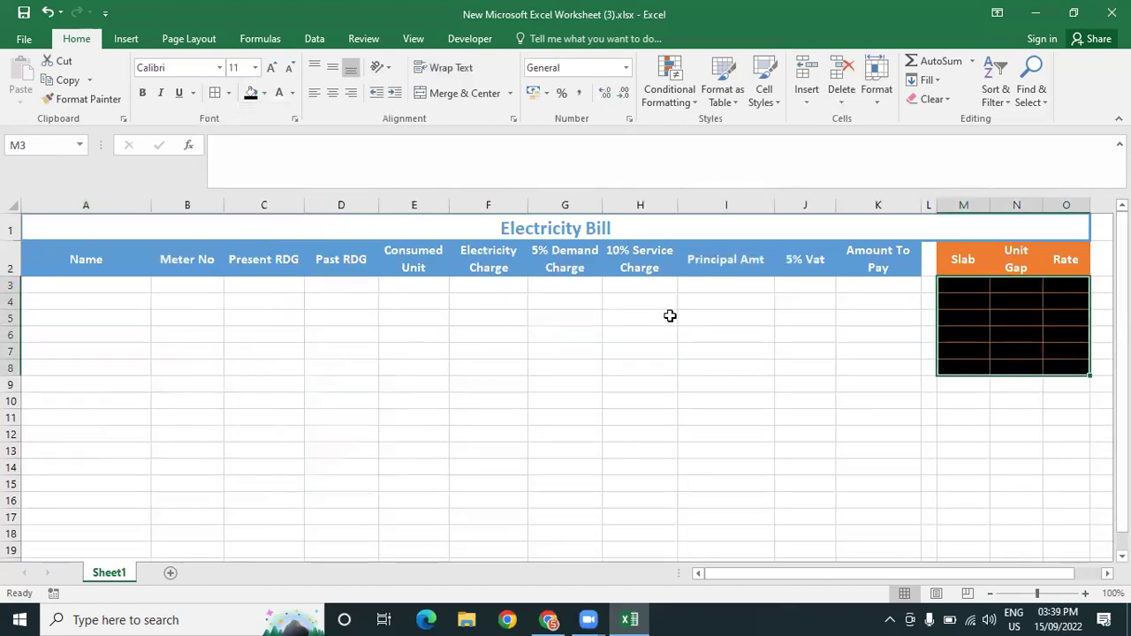
click(851, 385)
scroll(762, 363, down, 1)
scroll(763, 363, up, 1)
Fill the header cells A2:K2 with orange
drag(903, 259, 52, 267)
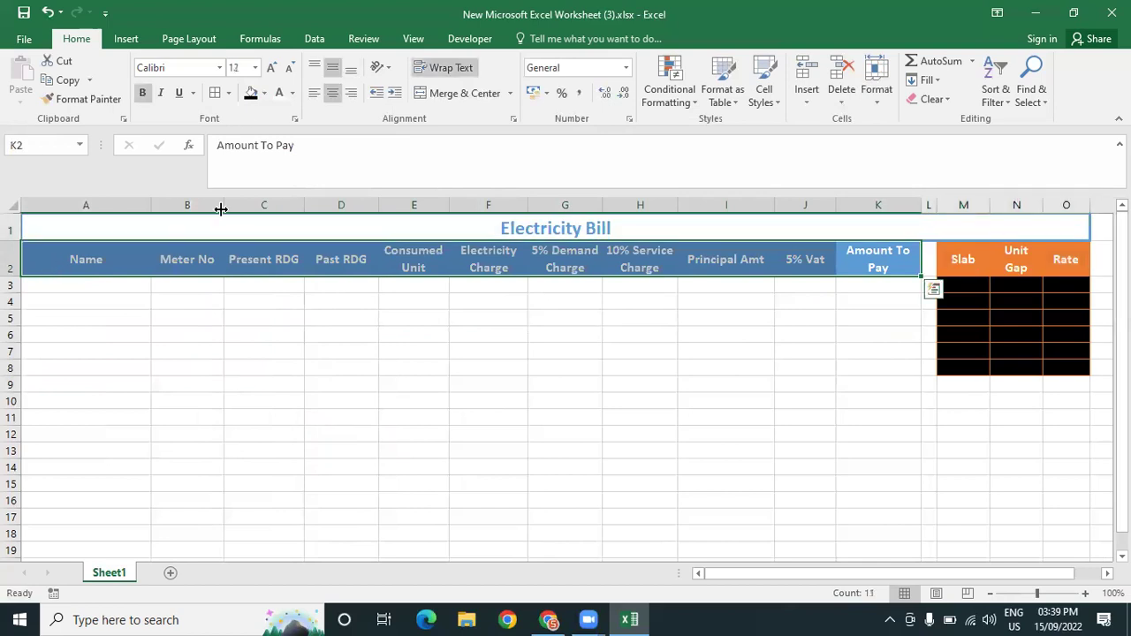
click(293, 93)
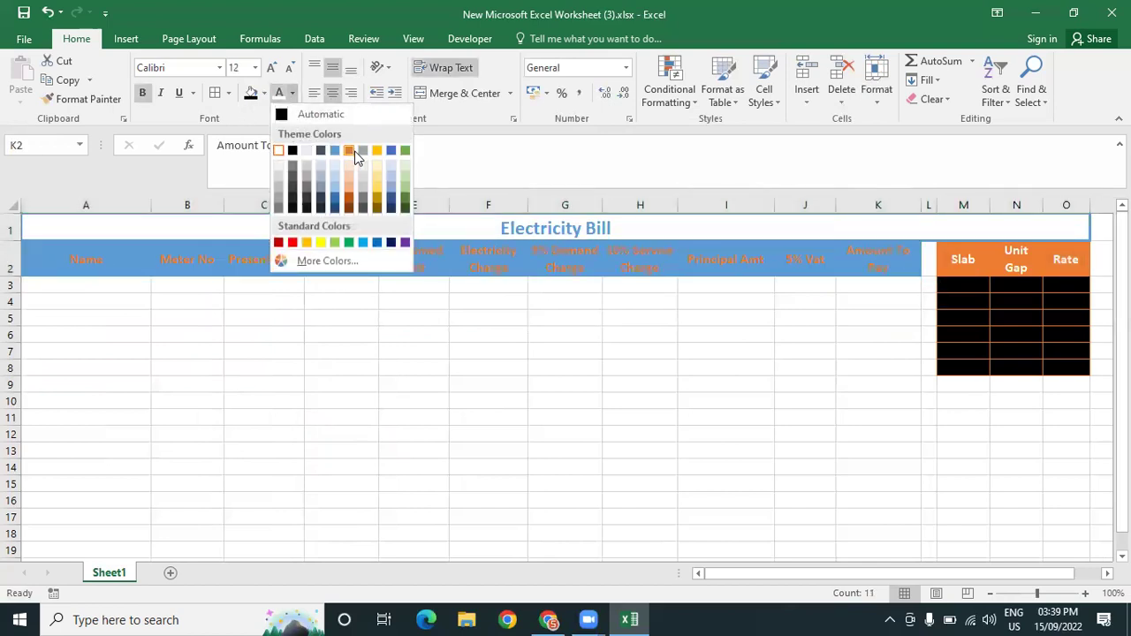
click(263, 94)
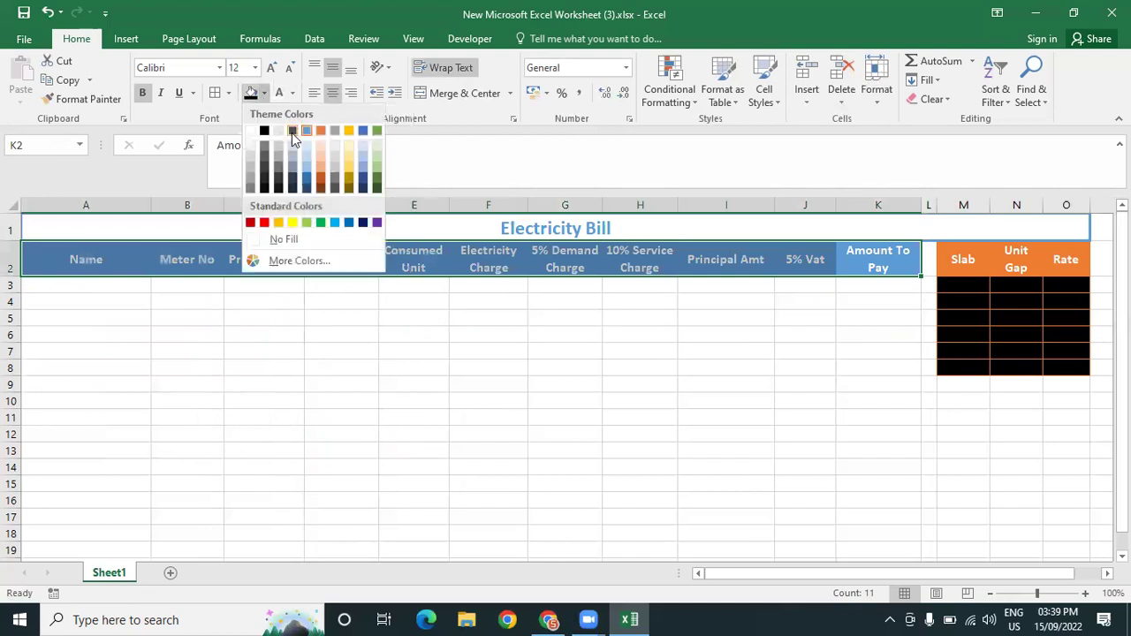
click(317, 129)
drag(488, 329, 707, 326)
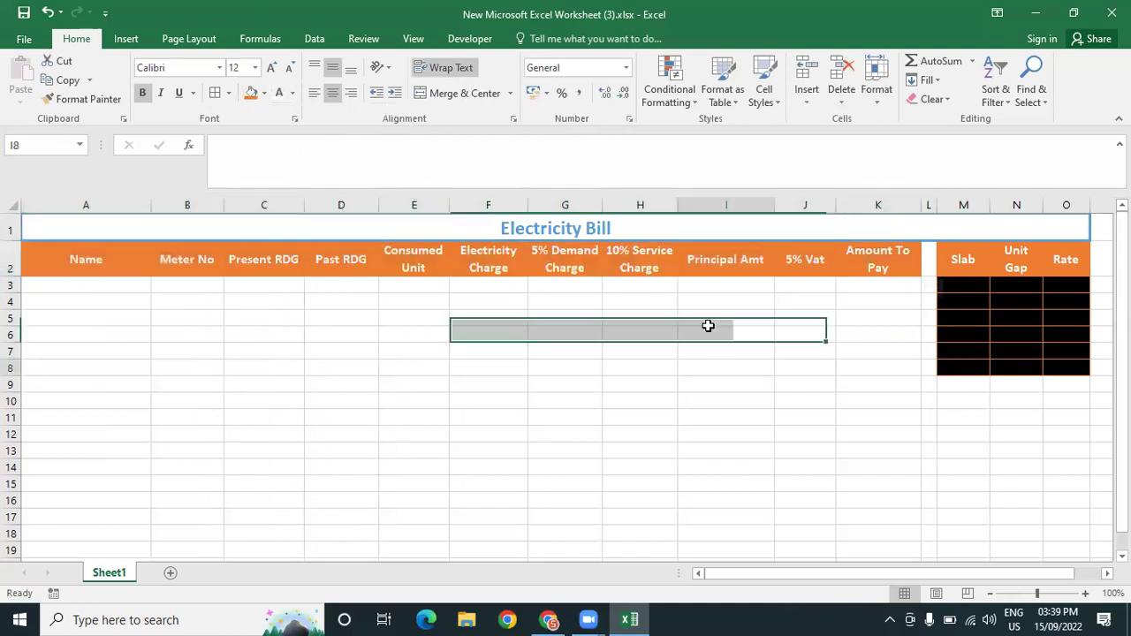
Give the Electricity Bill title in row 1 a white font and a blue fill
click(595, 227)
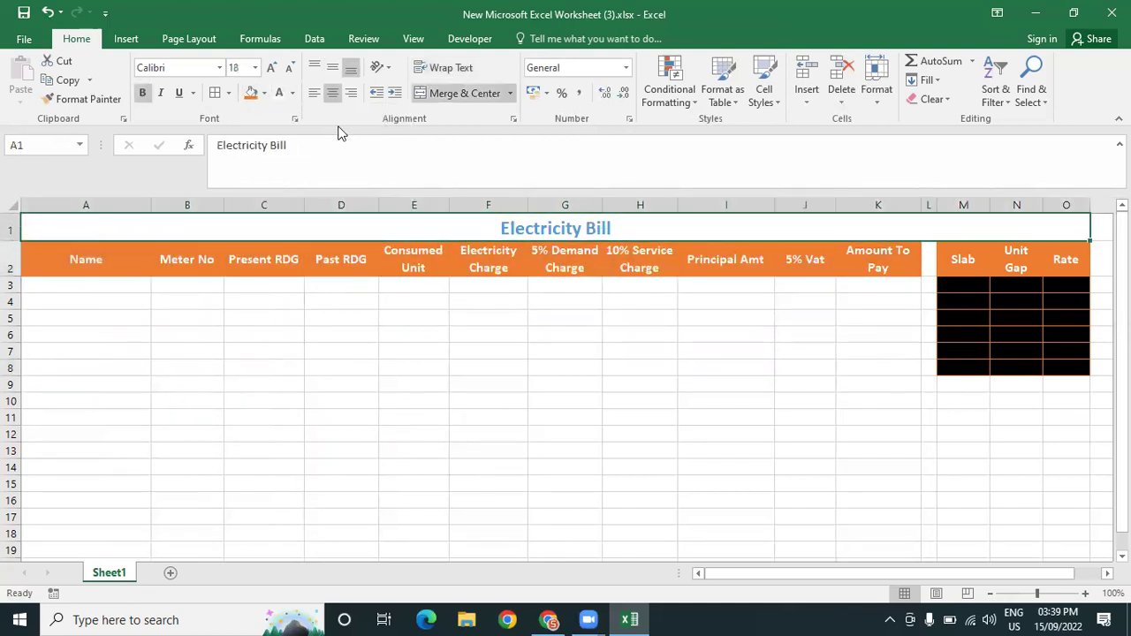
click(293, 93)
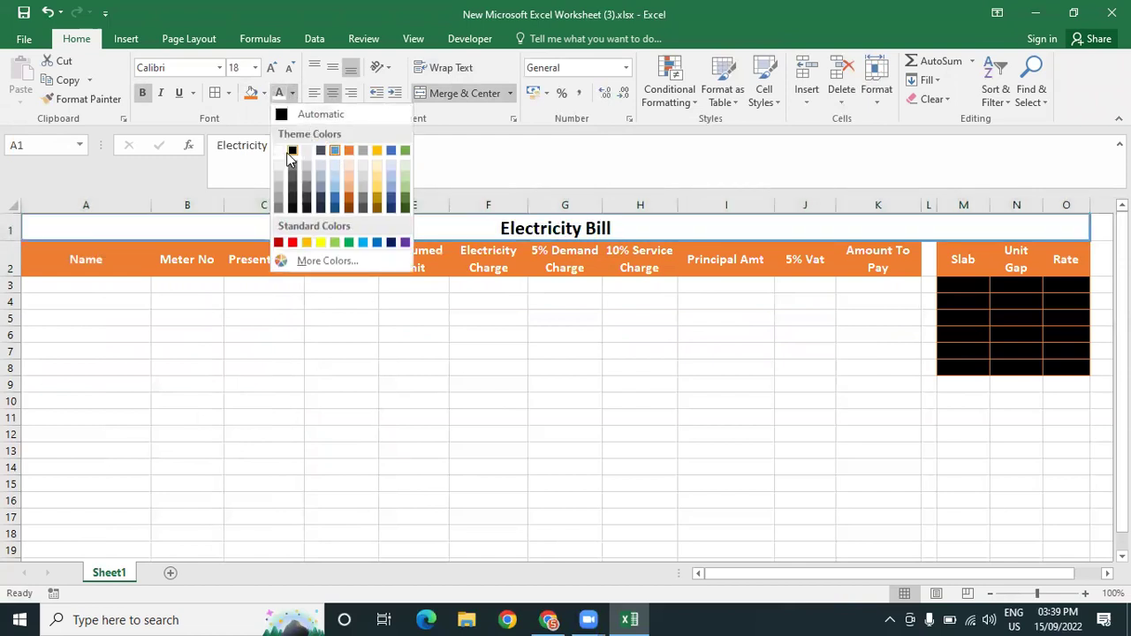
click(278, 151)
click(264, 93)
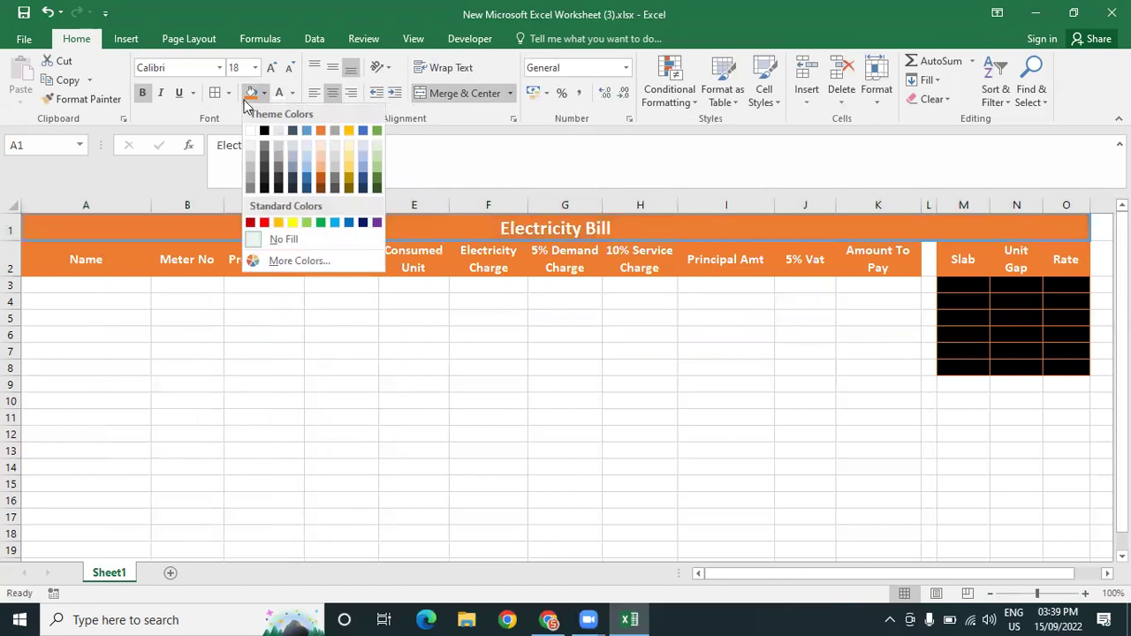
click(307, 131)
click(454, 382)
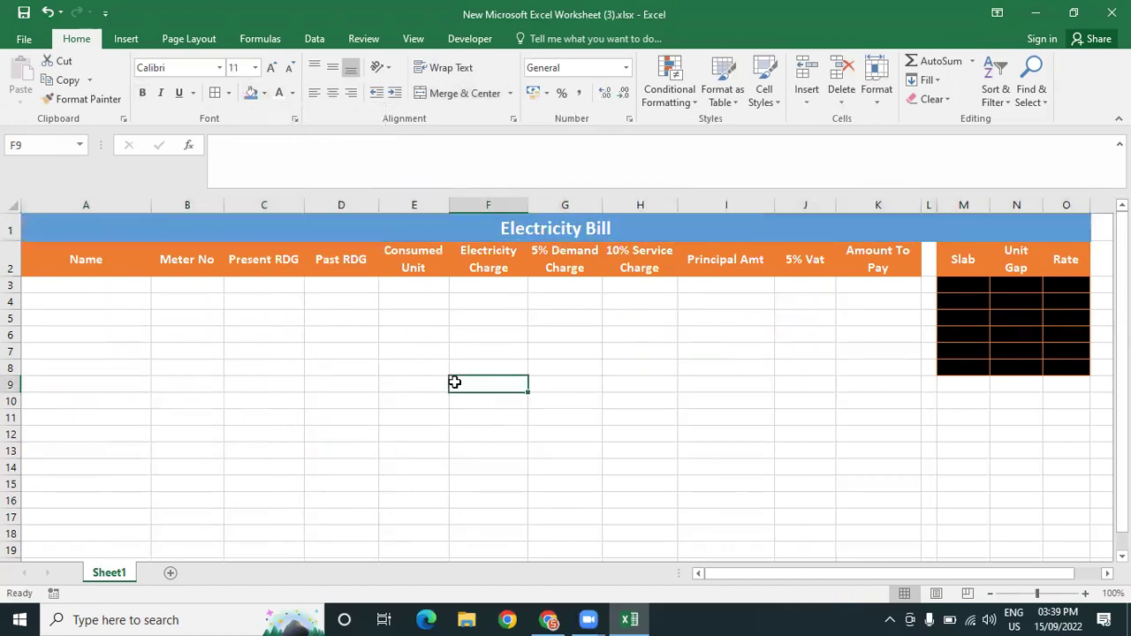
click(616, 370)
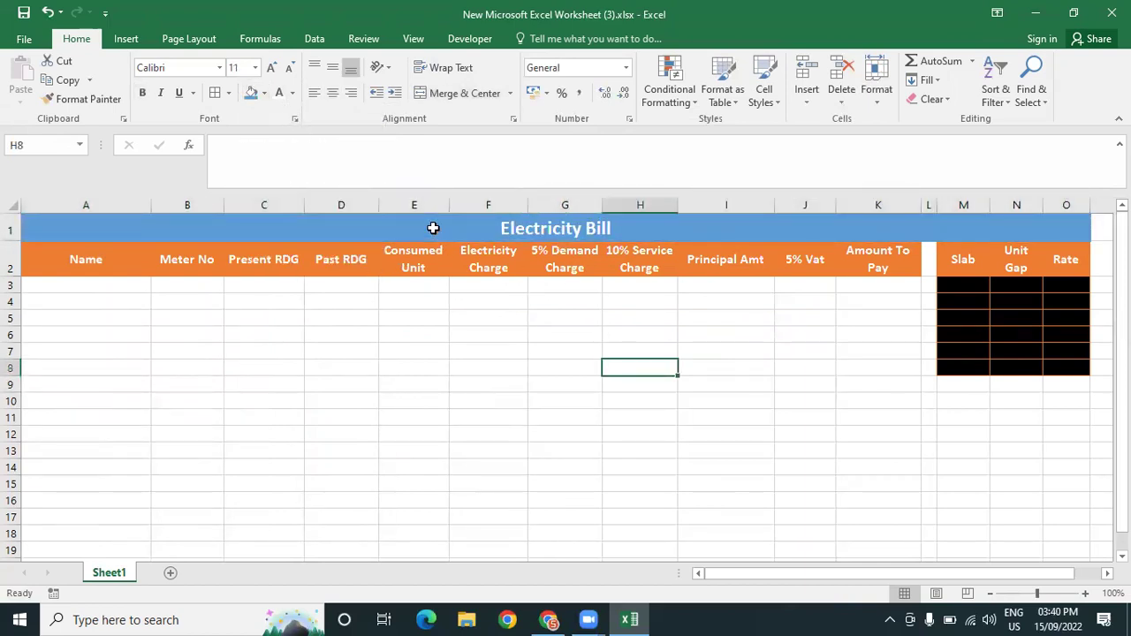
Change the fill of the Electricity Bill title to black
click(432, 226)
click(265, 95)
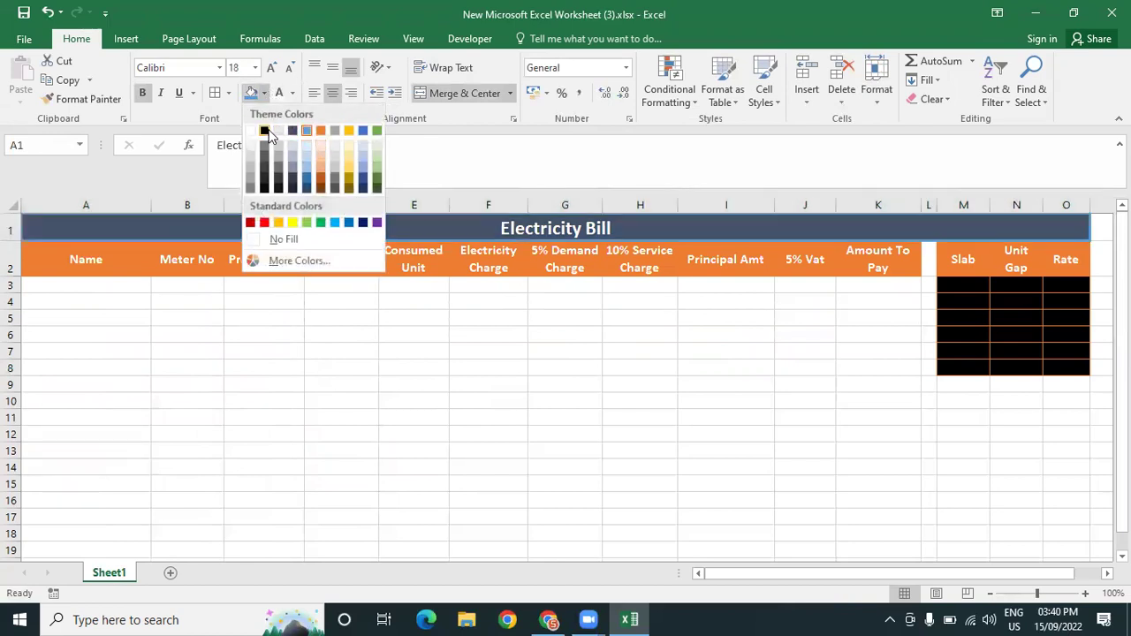
click(264, 122)
click(500, 381)
click(486, 365)
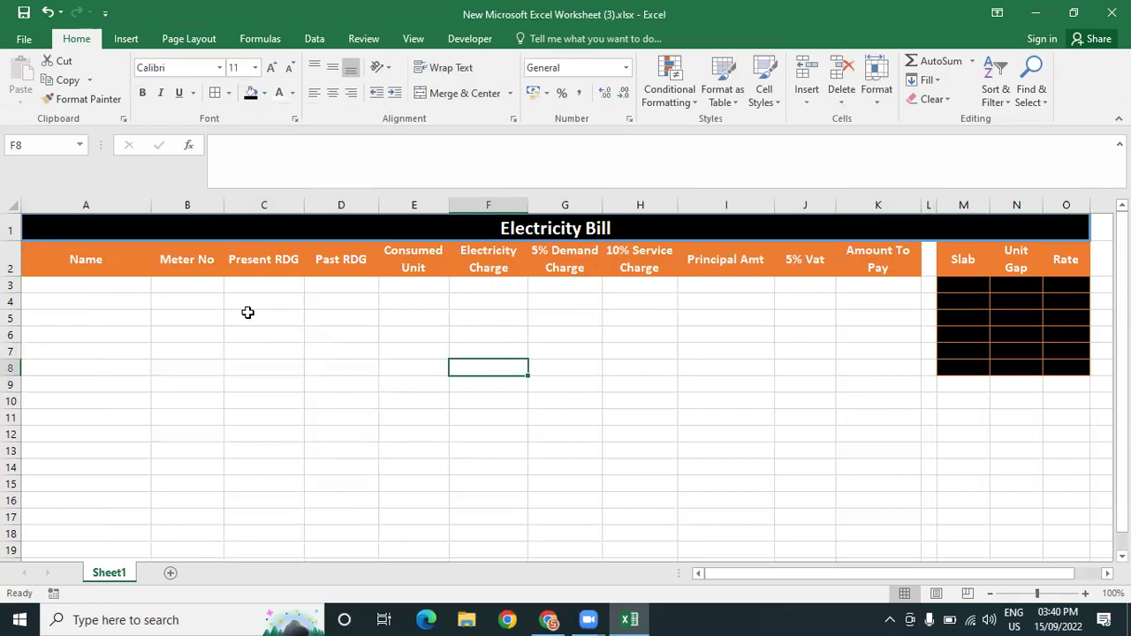
Enter A, b and c in the Name column from A3 to A5
click(109, 287)
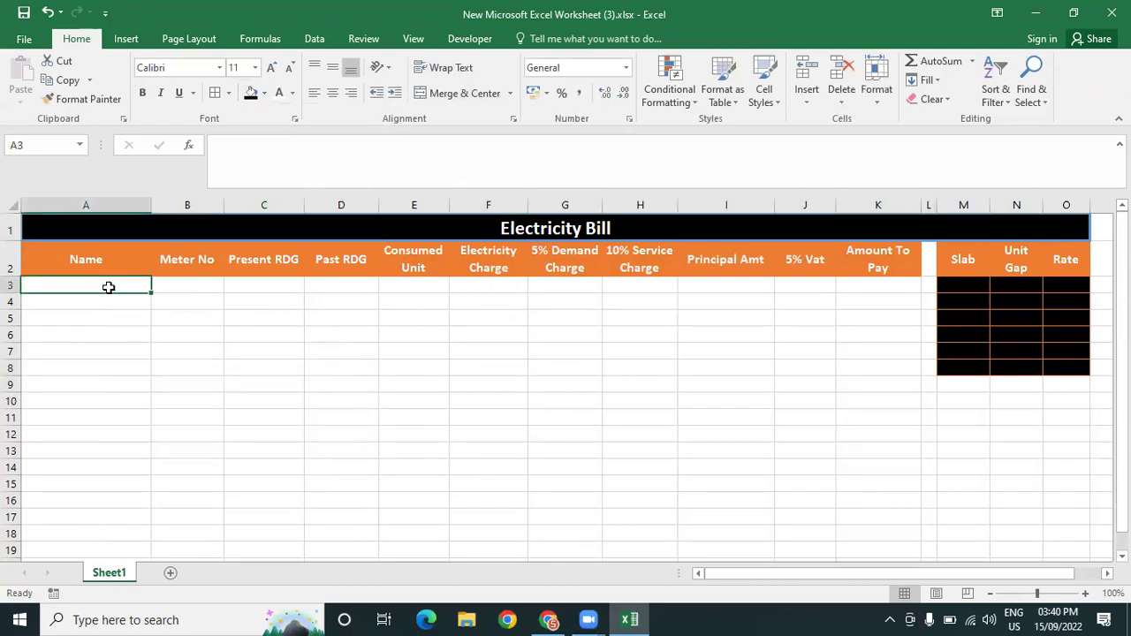
text(A)
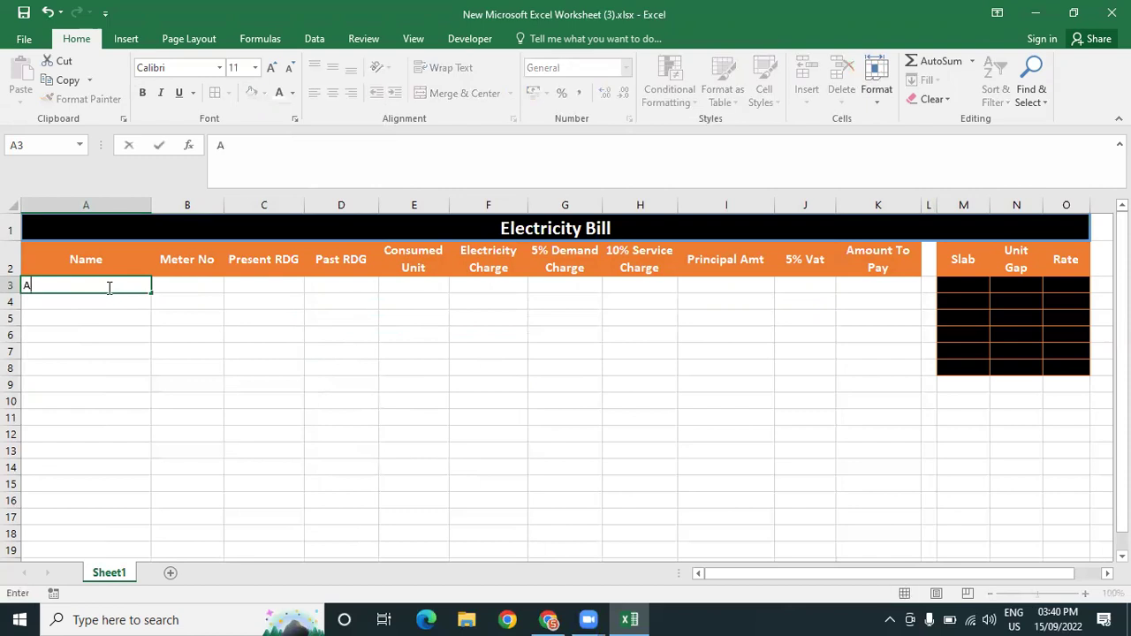
key(Return)
text(b)
key(Return)
text(v)
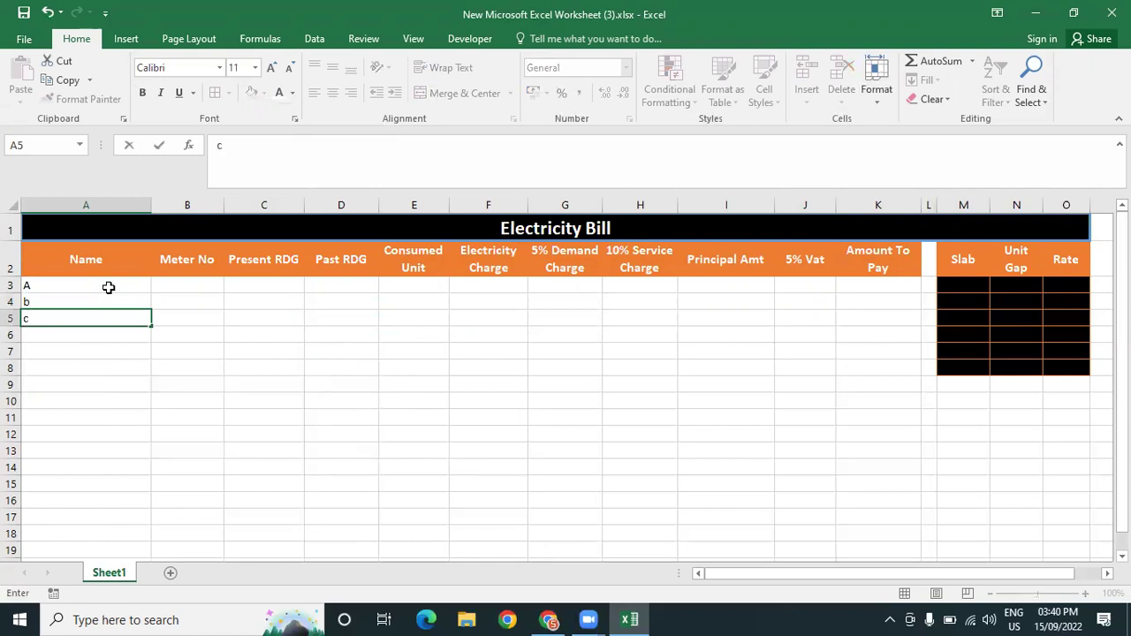
key(Return)
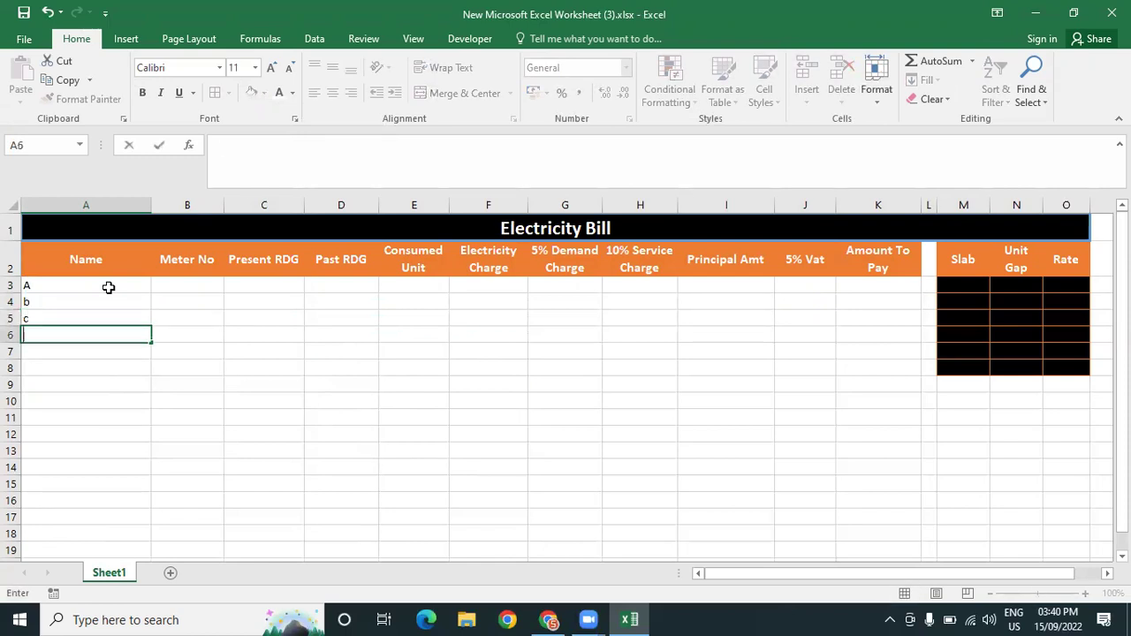
Enter the capital letters B, C, D and E in the Name column from A4 to A7
click(67, 296)
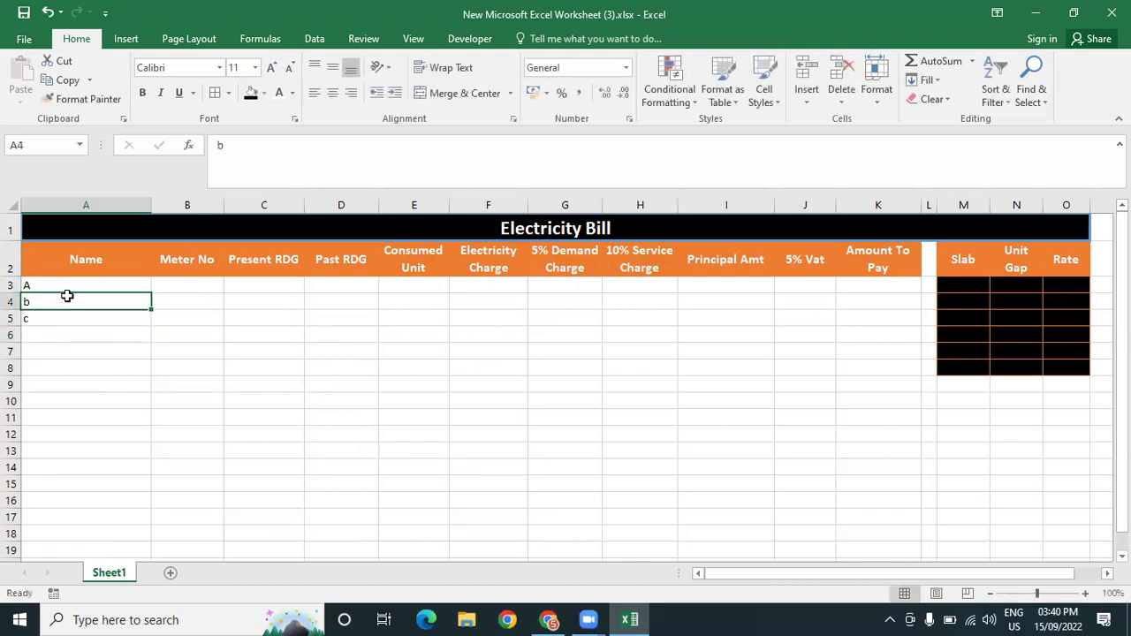
text(B)
key(Return)
text(C)
key(Return)
text(D)
key(Return)
text(E)
key(Return)
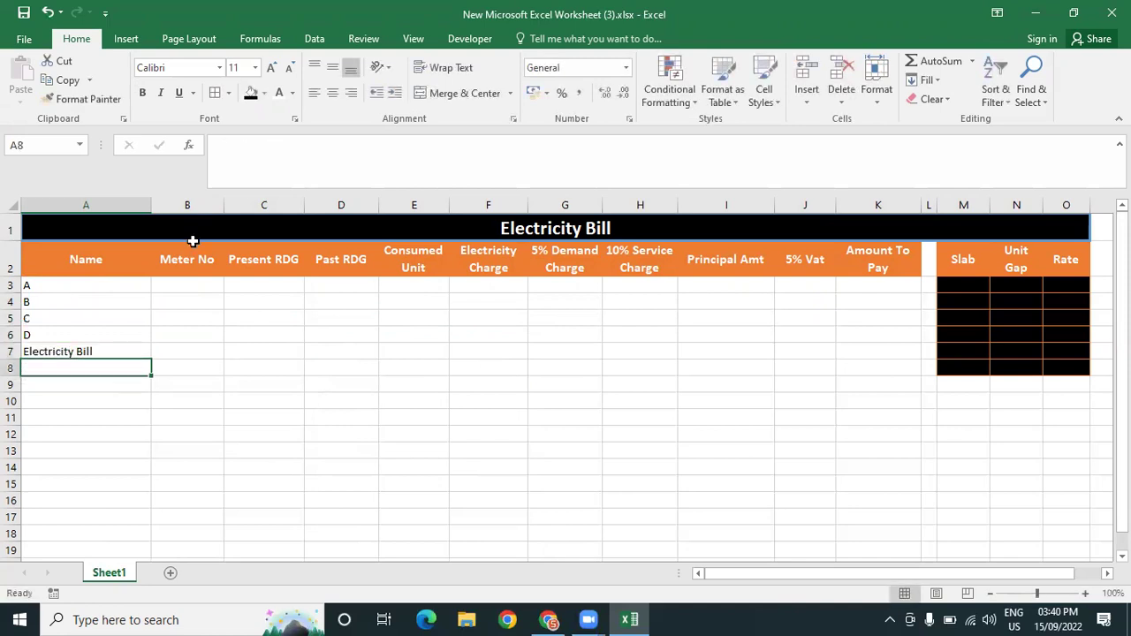
Replace the autocompleted entry in A7 with E and enter F in A8
click(75, 349)
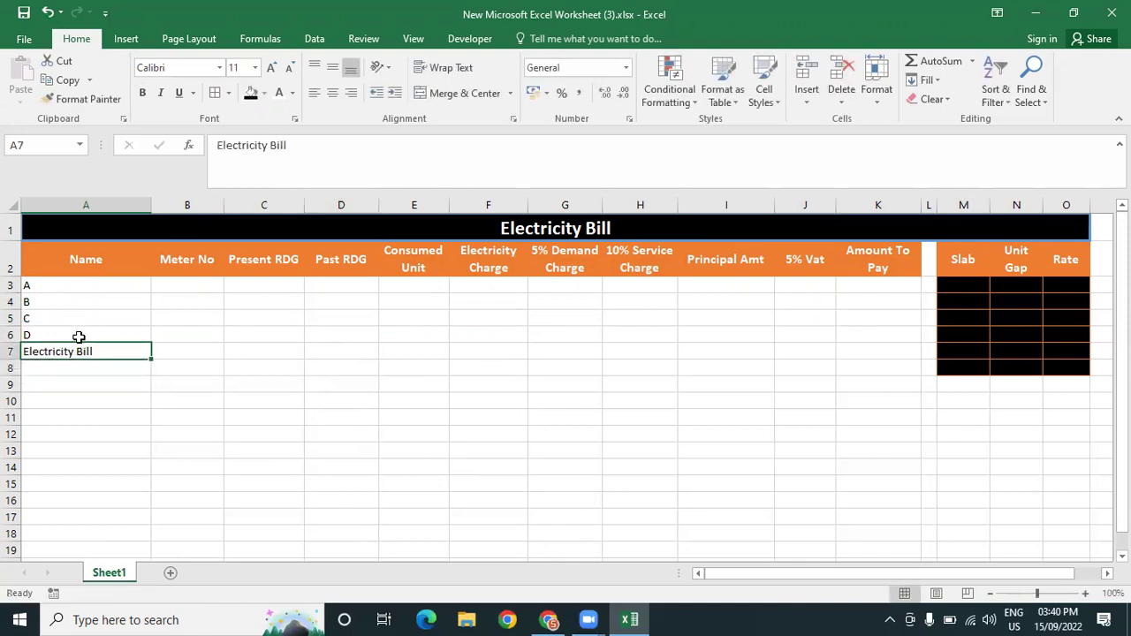
click(212, 368)
click(128, 363)
click(125, 352)
text(E)
key(BackSpace)
click(154, 372)
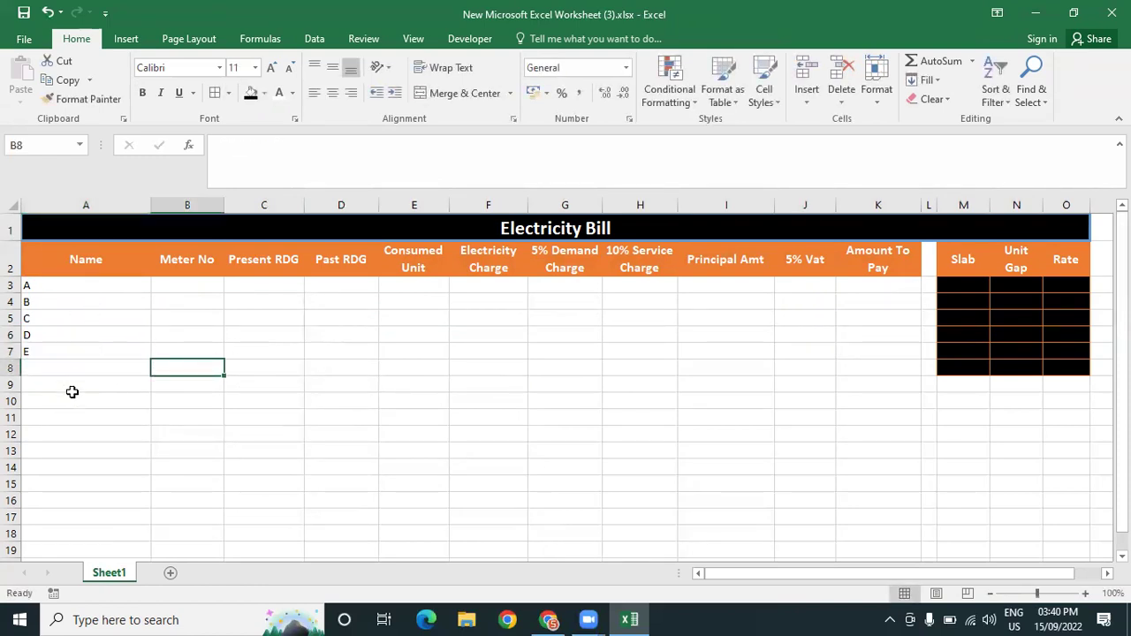
click(90, 366)
text(F)
click(233, 386)
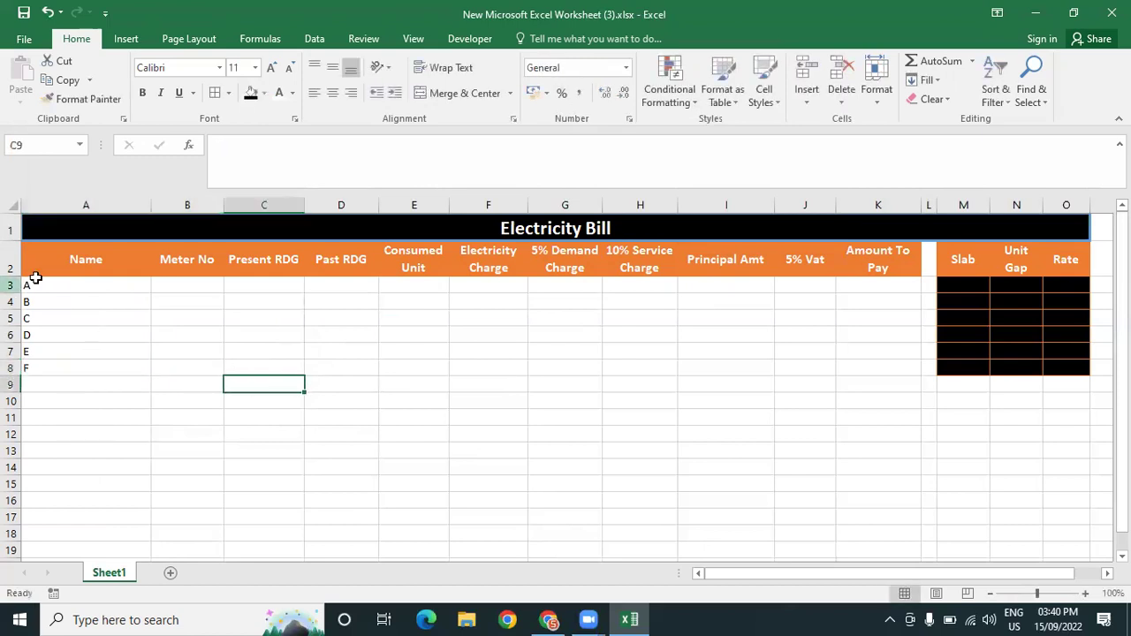
Center the contents of the data range A3:K8 horizontally
click(71, 288)
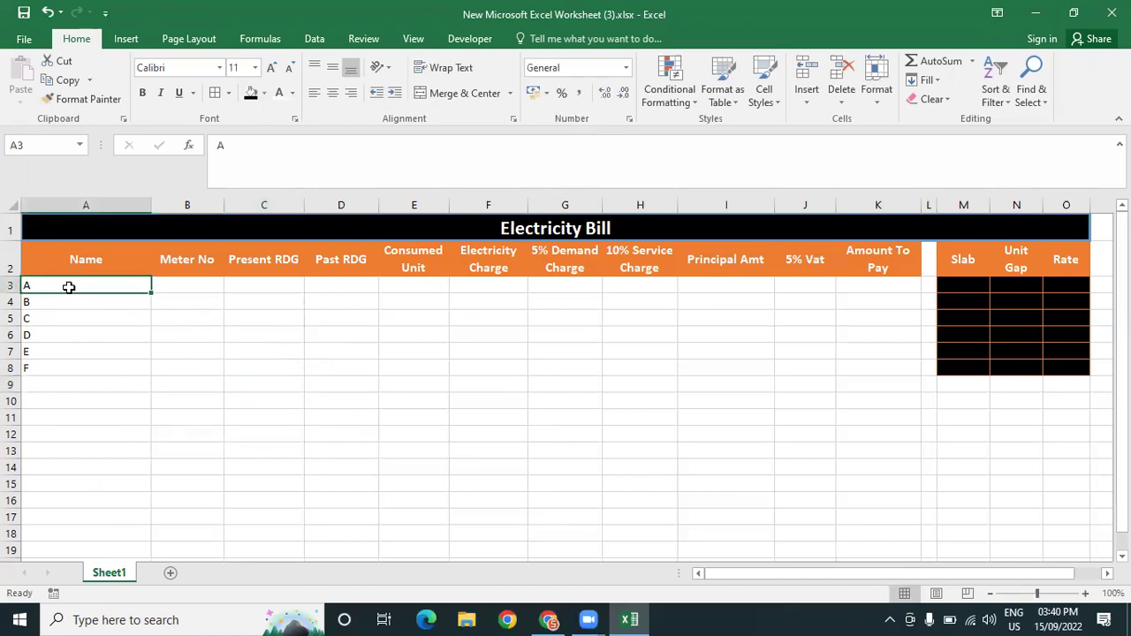
drag(68, 288, 885, 365)
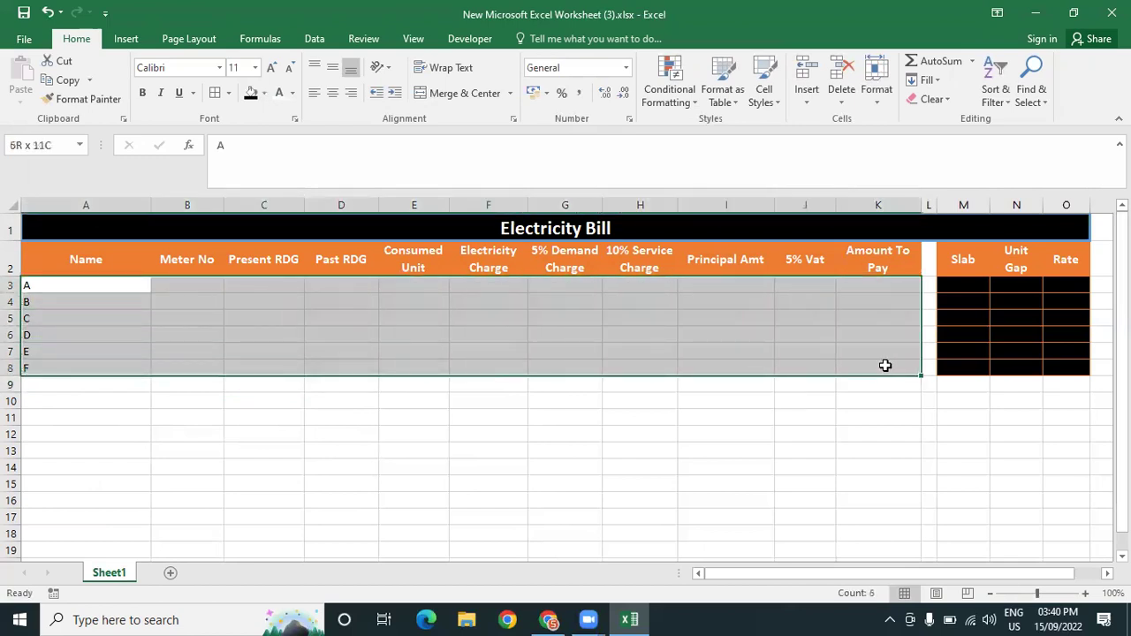
click(332, 94)
click(283, 431)
Enter the meter numbers 2, 3, 4, 5, 6 and 7 in the Meter No column from B3 to B8
click(170, 281)
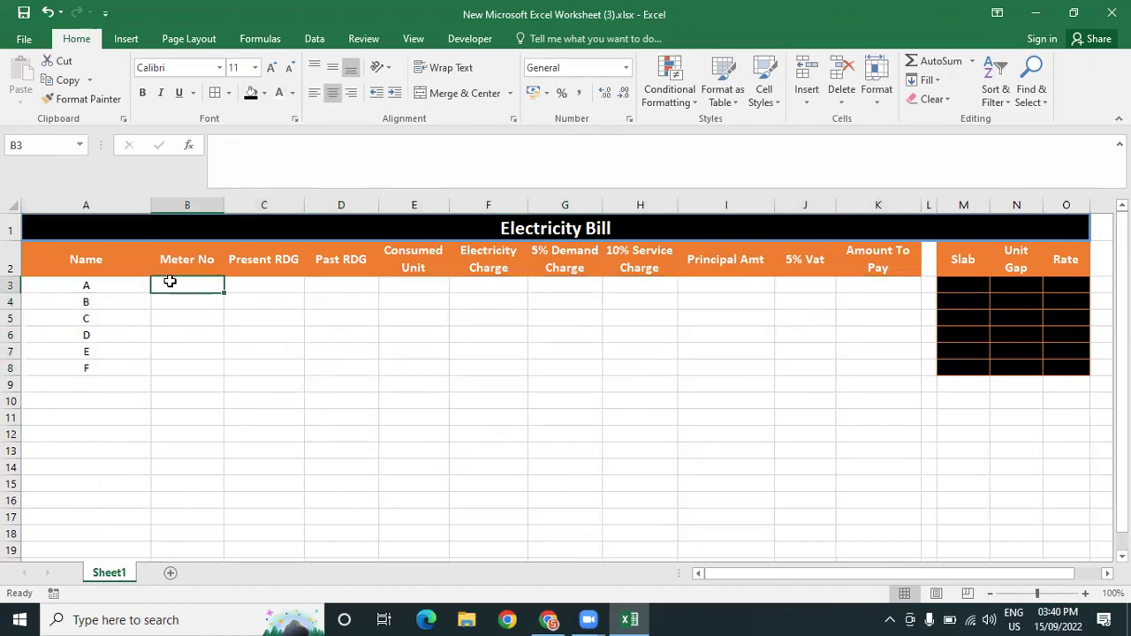
text(2)
key(Return)
text(2)
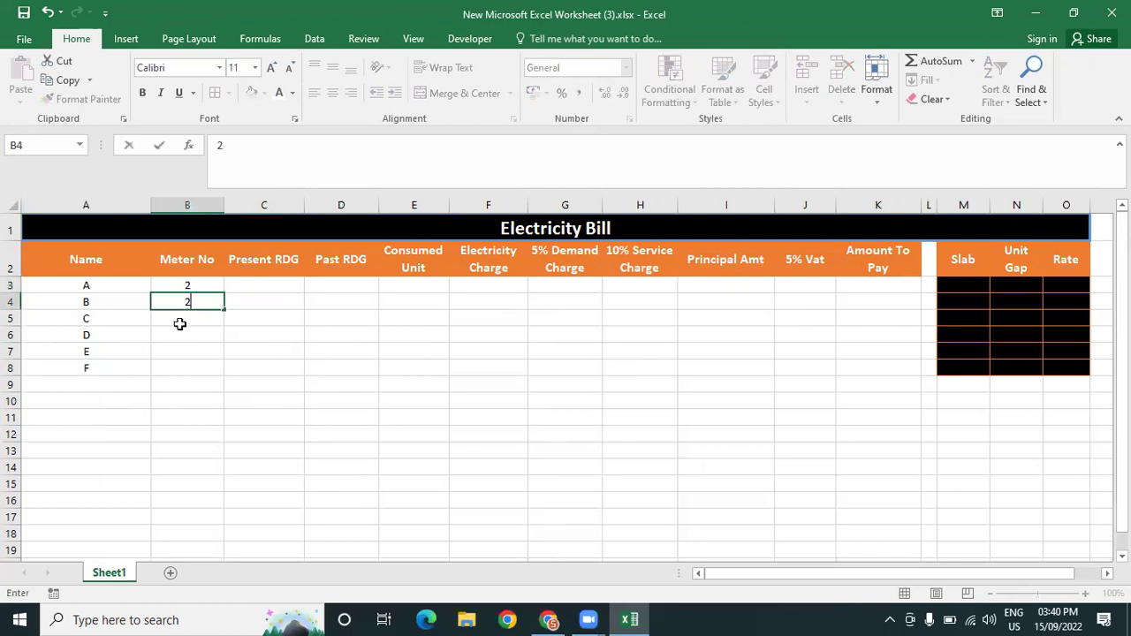
key(Return)
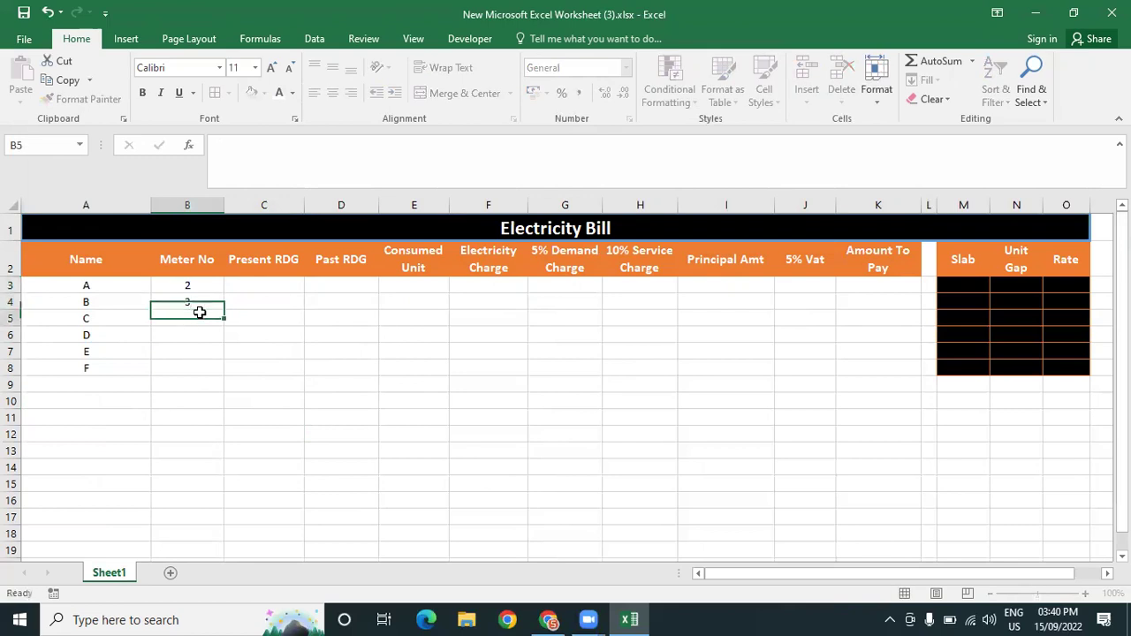
text(4)
key(Return)
text(4)
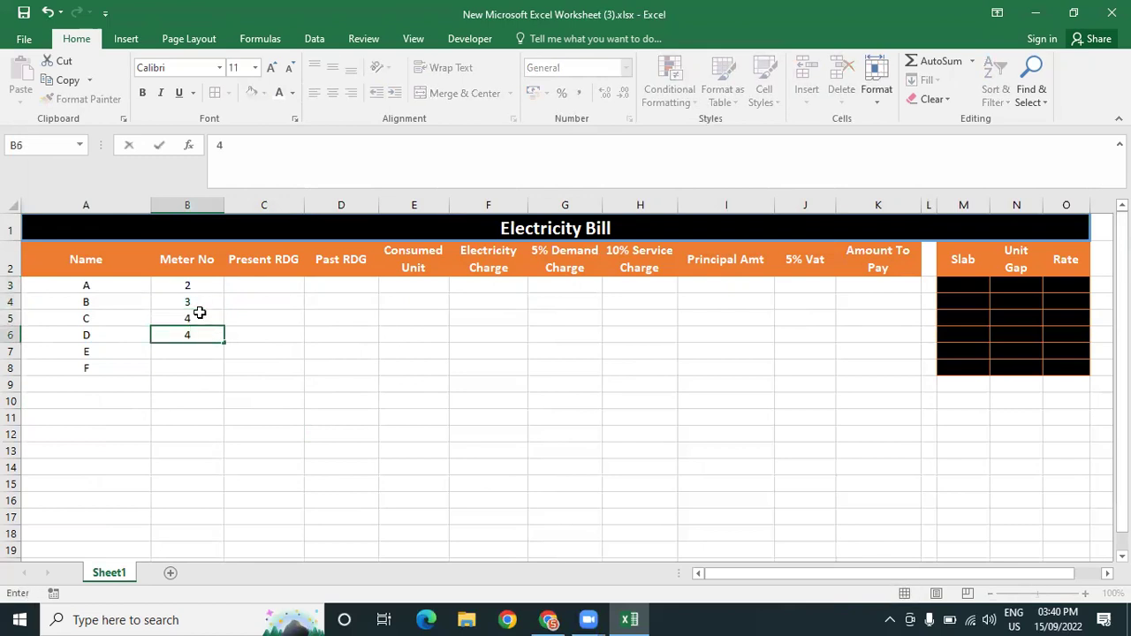
key(Return)
text(6)
key(Return)
text(7)
key(Return)
click(242, 301)
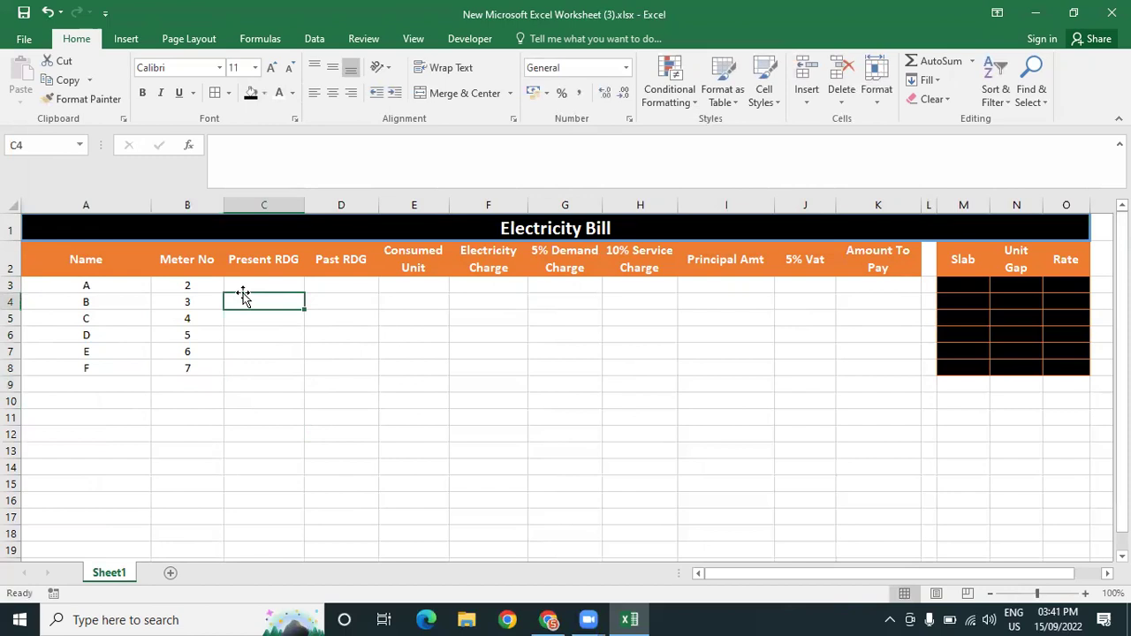
click(261, 284)
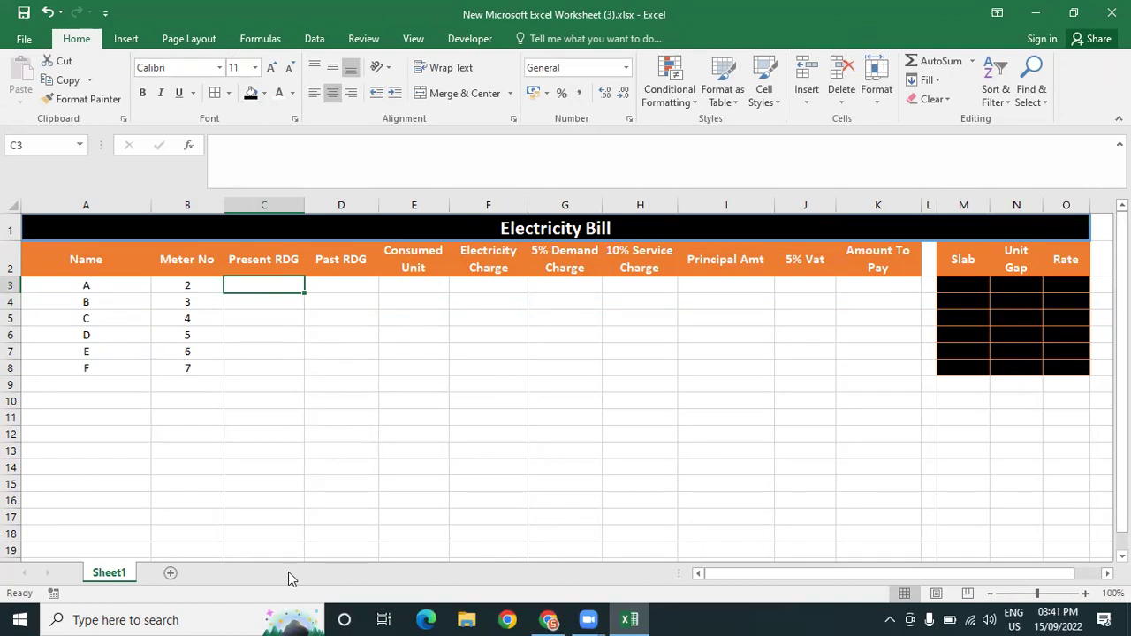
click(269, 616)
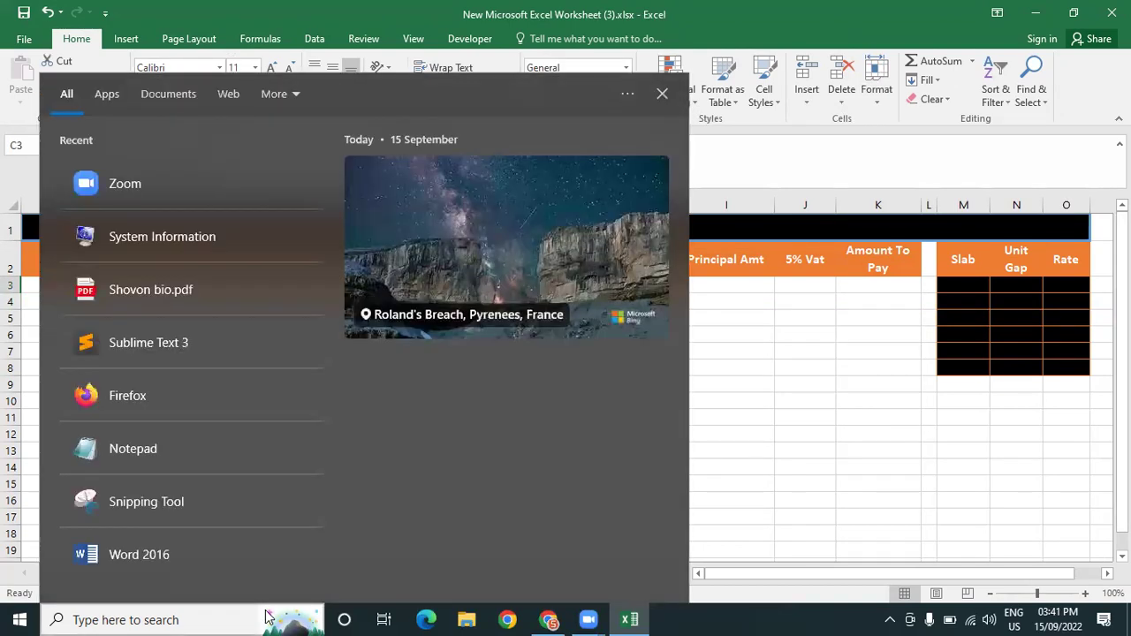
click(748, 360)
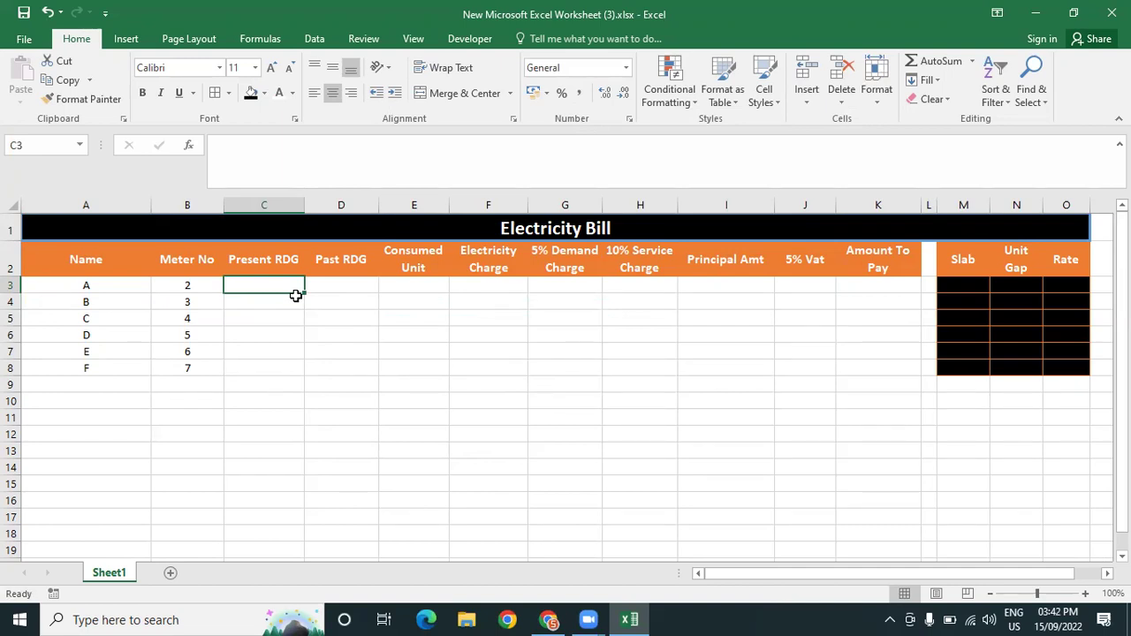
Enter 1220 as the Present RDG value for customer A in C3
click(292, 323)
click(283, 286)
text(12)
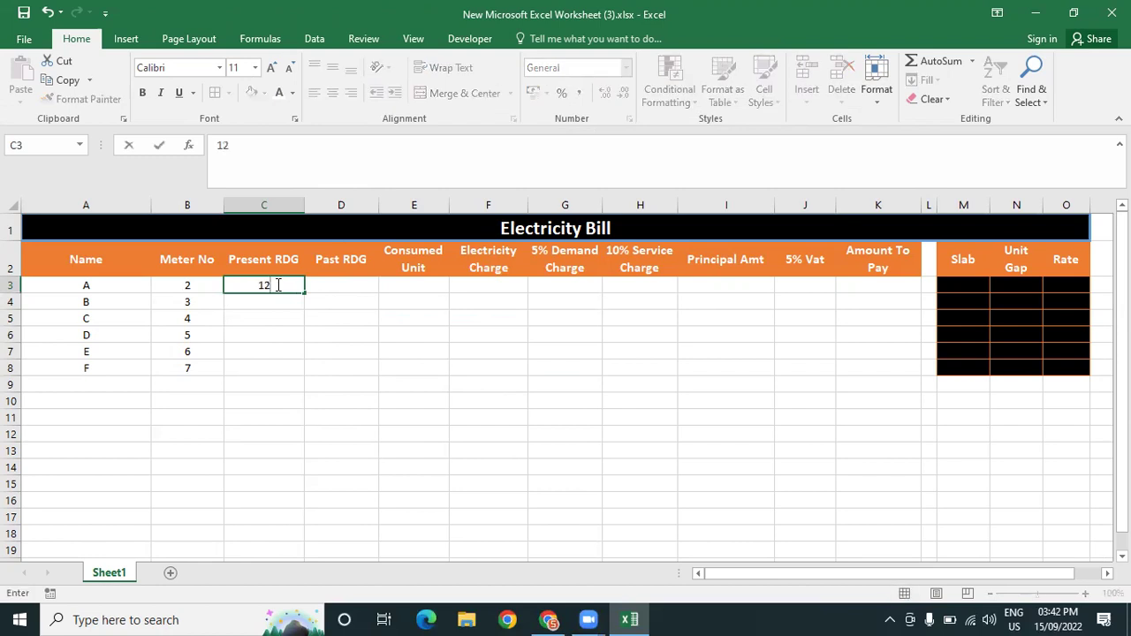
text(20)
click(354, 368)
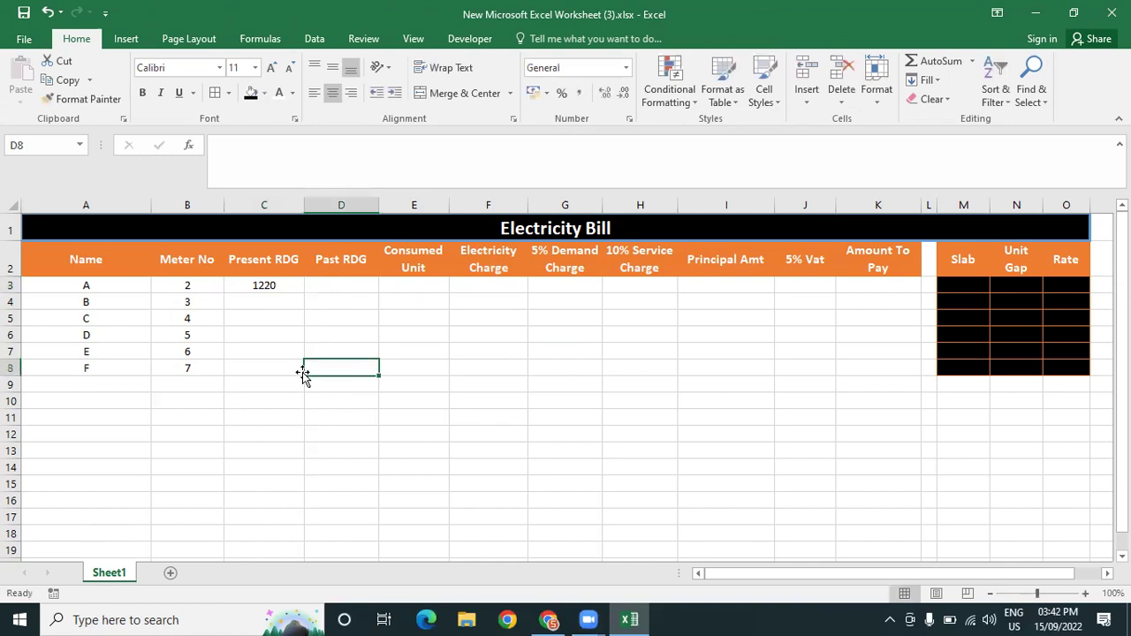
click(340, 288)
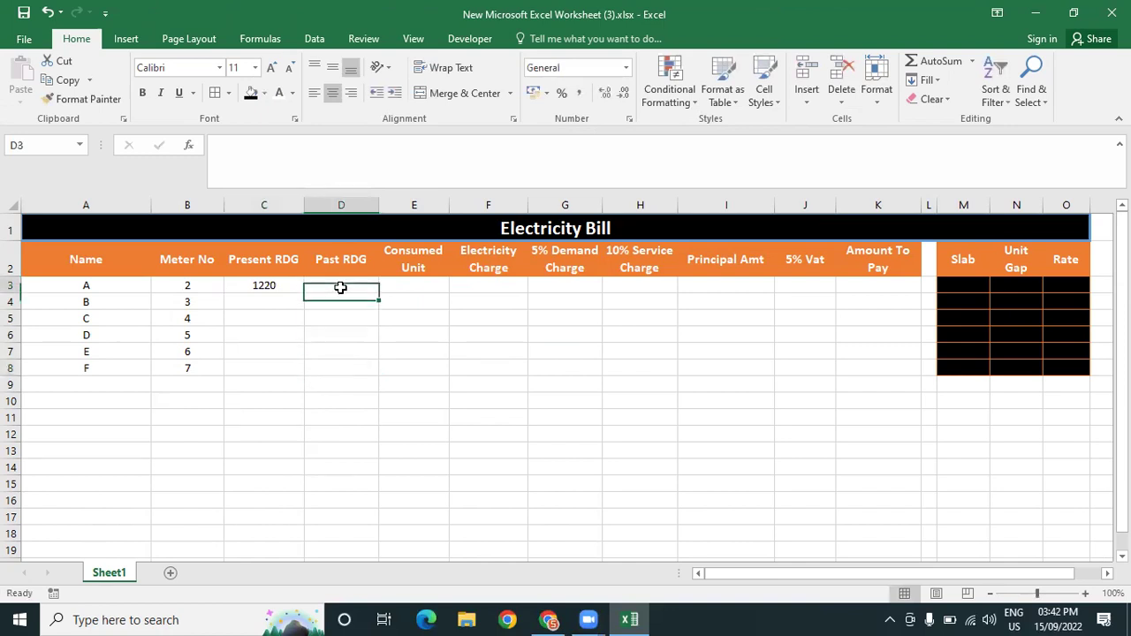
Enter 897 as the Past RDG value for customer A in D3
text(8)
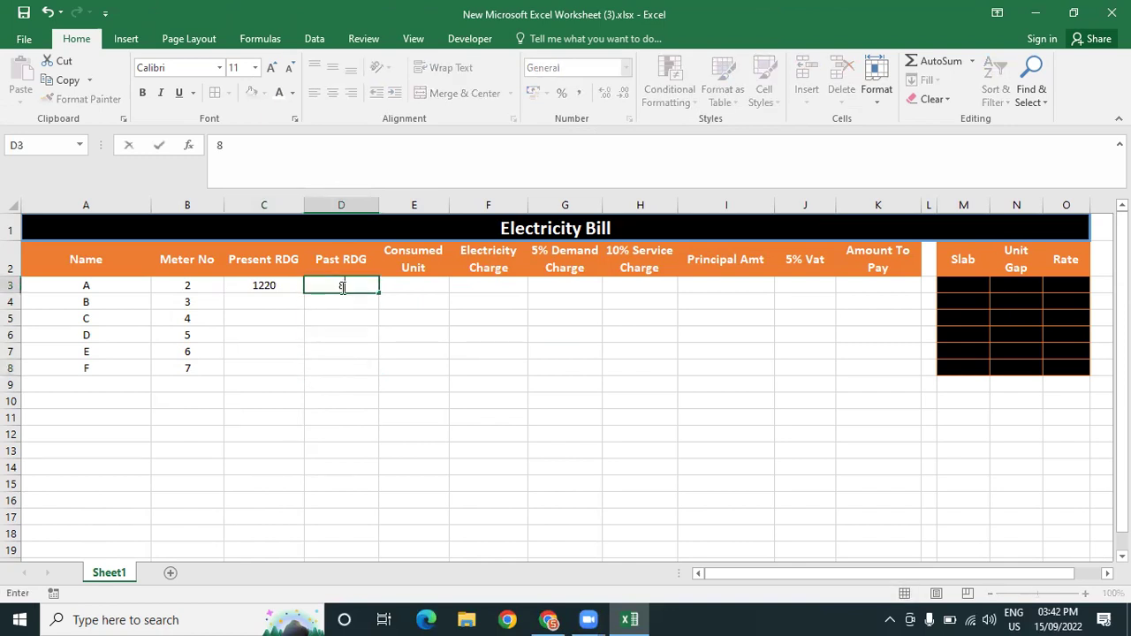
text(97)
click(361, 330)
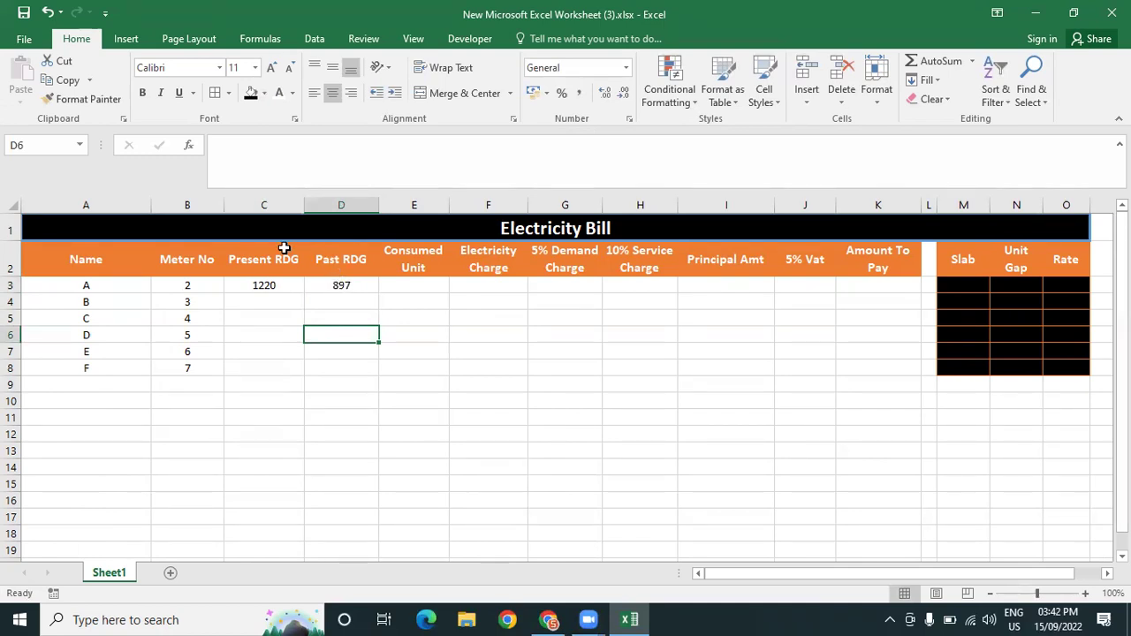
click(293, 285)
click(349, 291)
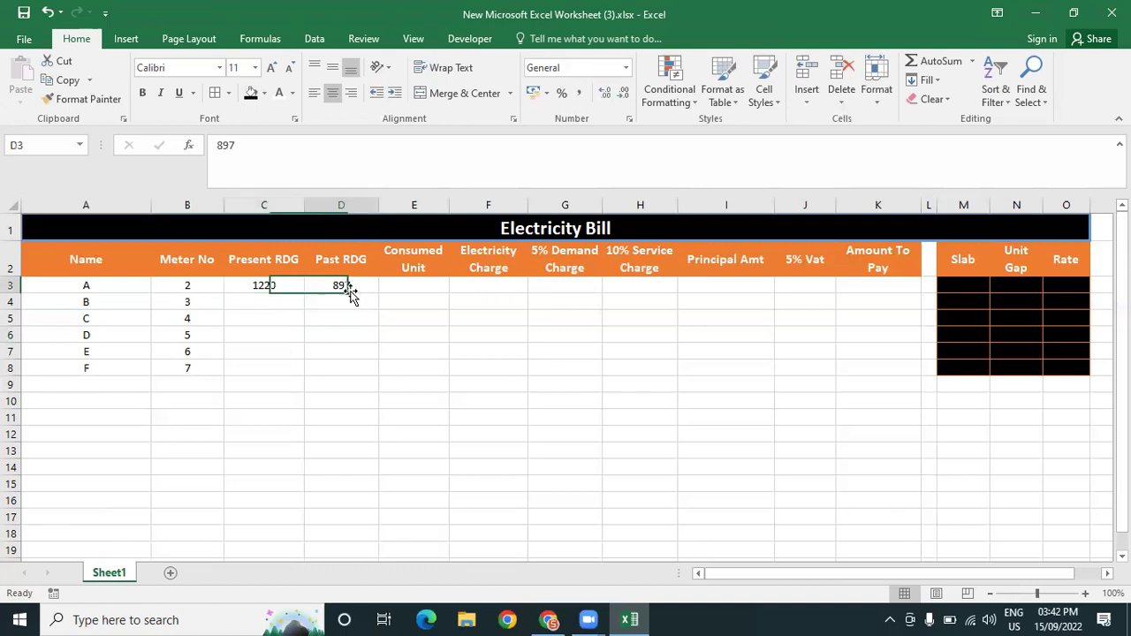
Enter the Present RDG values 1045, 1050, 1189, 1011 and 699 for customers B to F in C4 to C8
click(262, 302)
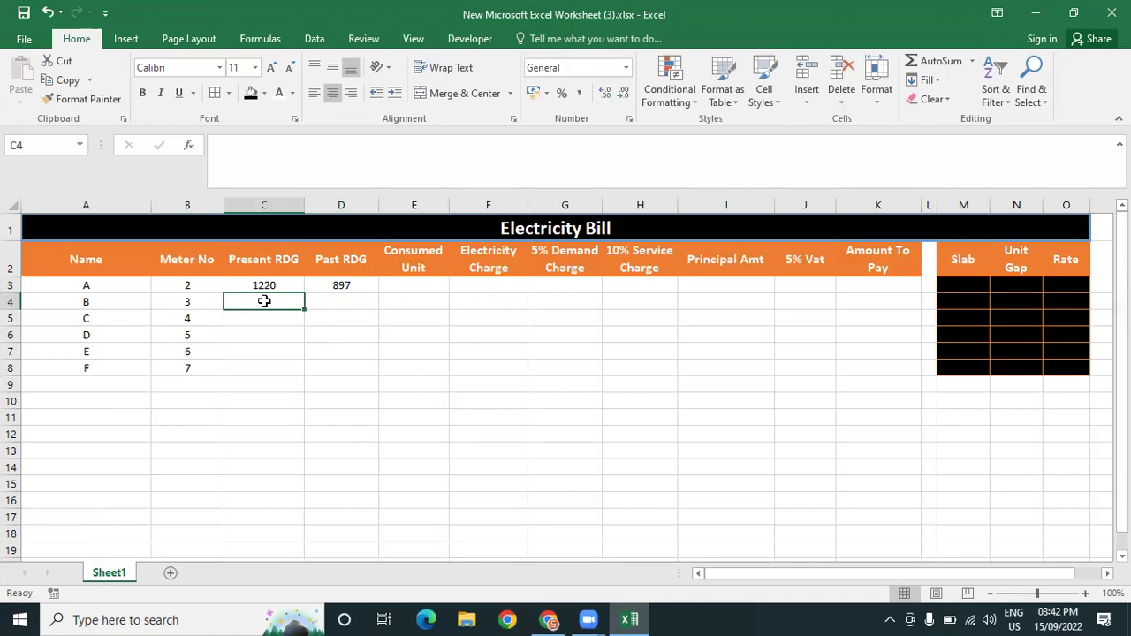
text(1045)
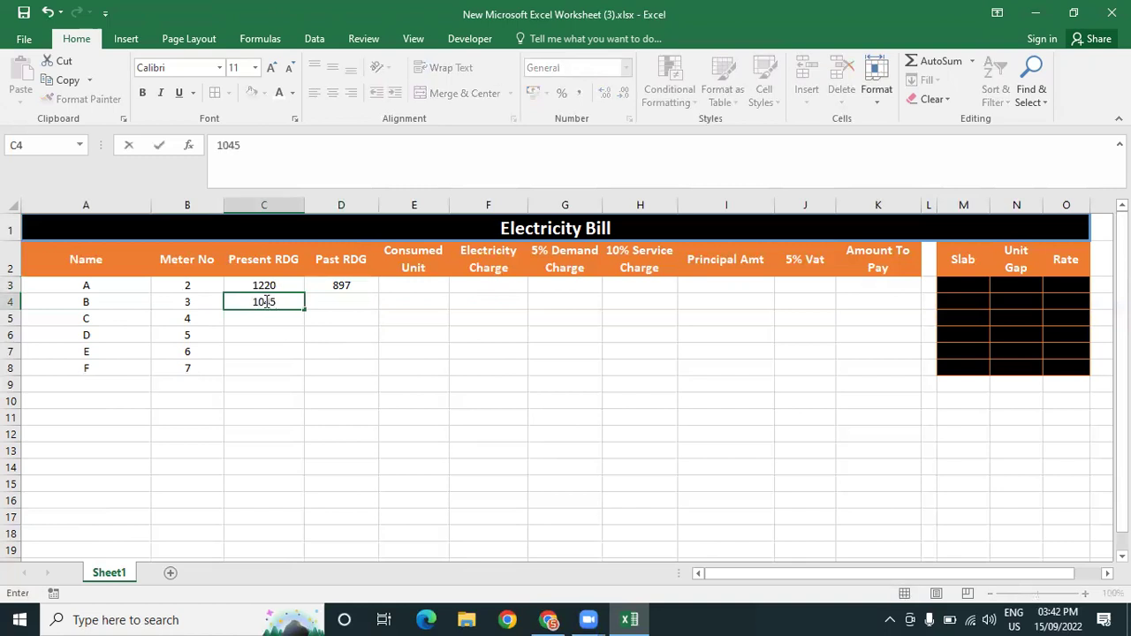
key(Return)
text(1050)
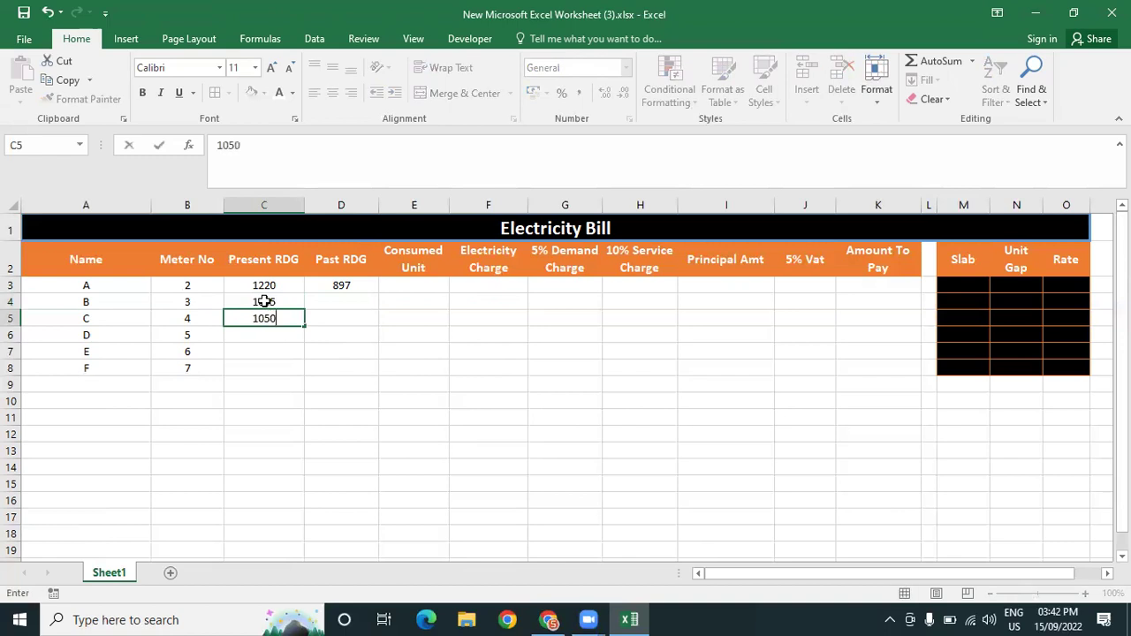
key(Return)
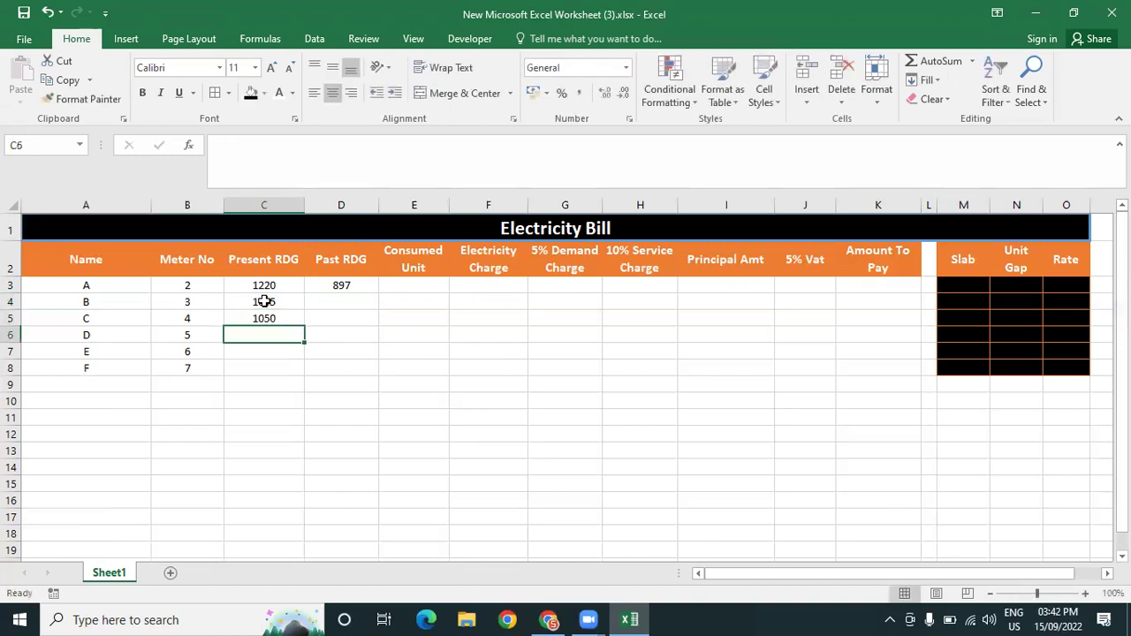
text(1189)
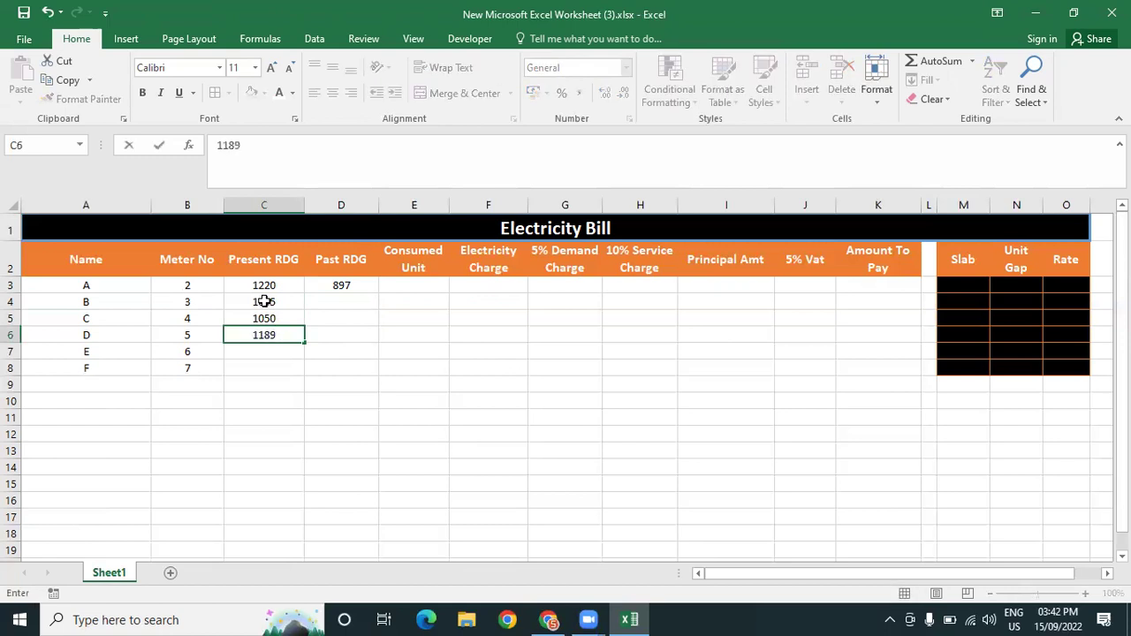
key(Return)
text(1011)
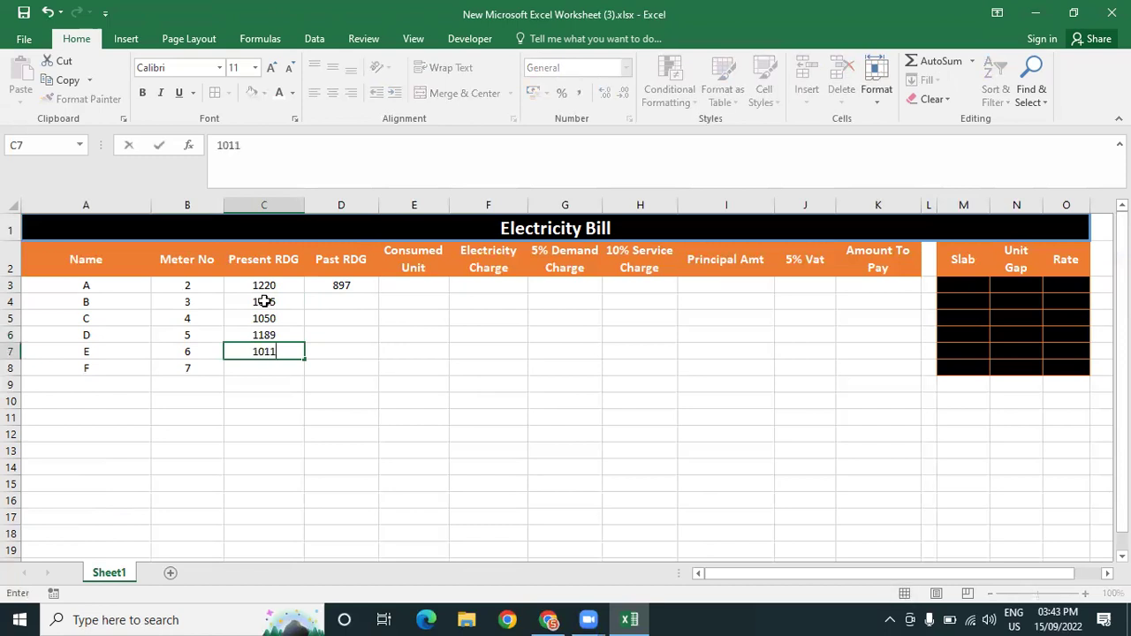
key(Return)
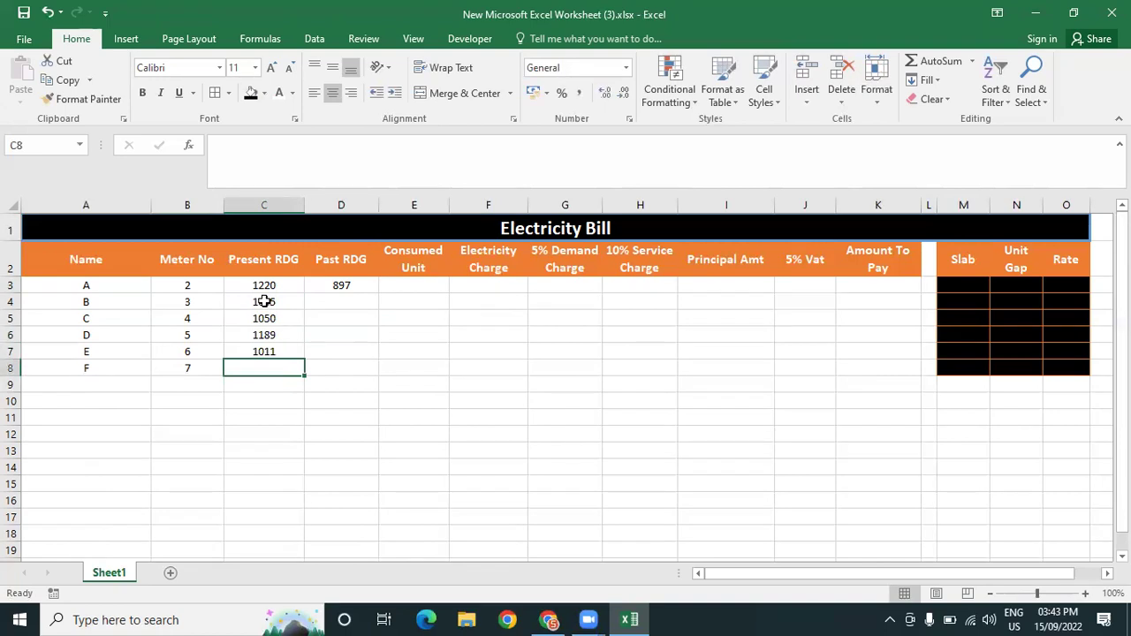
text(699)
key(Return)
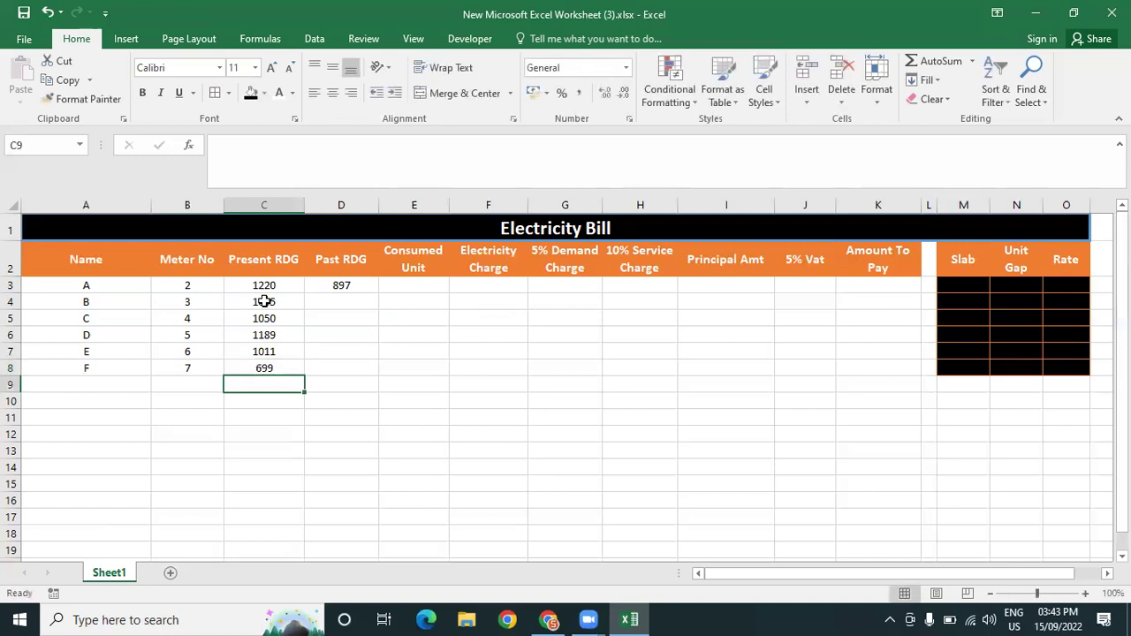
Add a seventh customer in row 9 with Present RDG 702, name G and meter number 8
text(702)
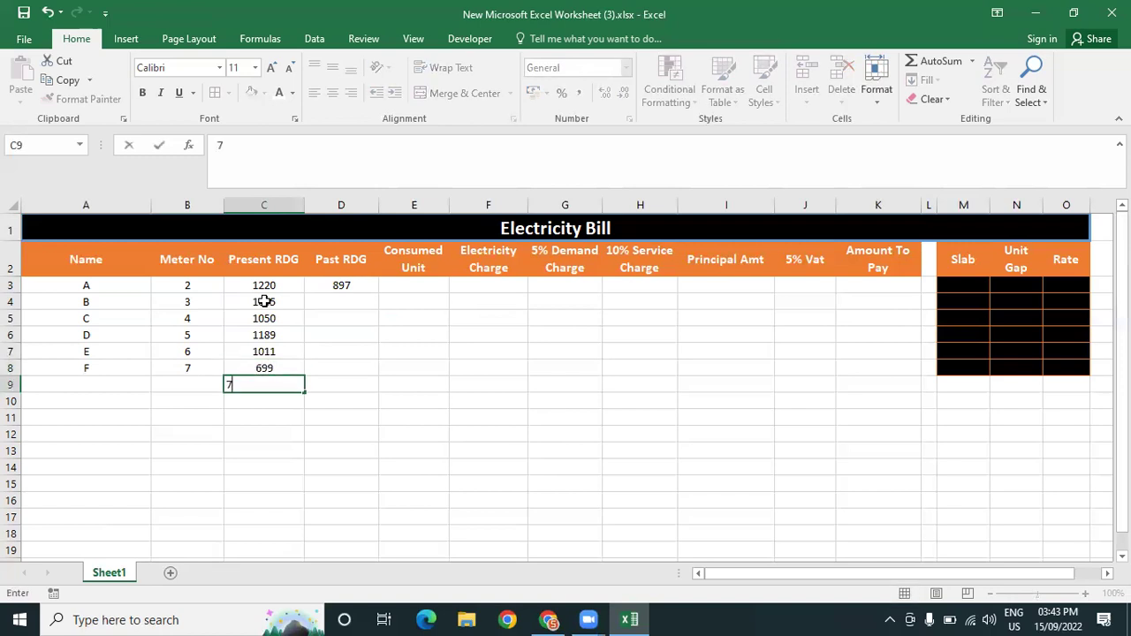
click(112, 385)
text(G)
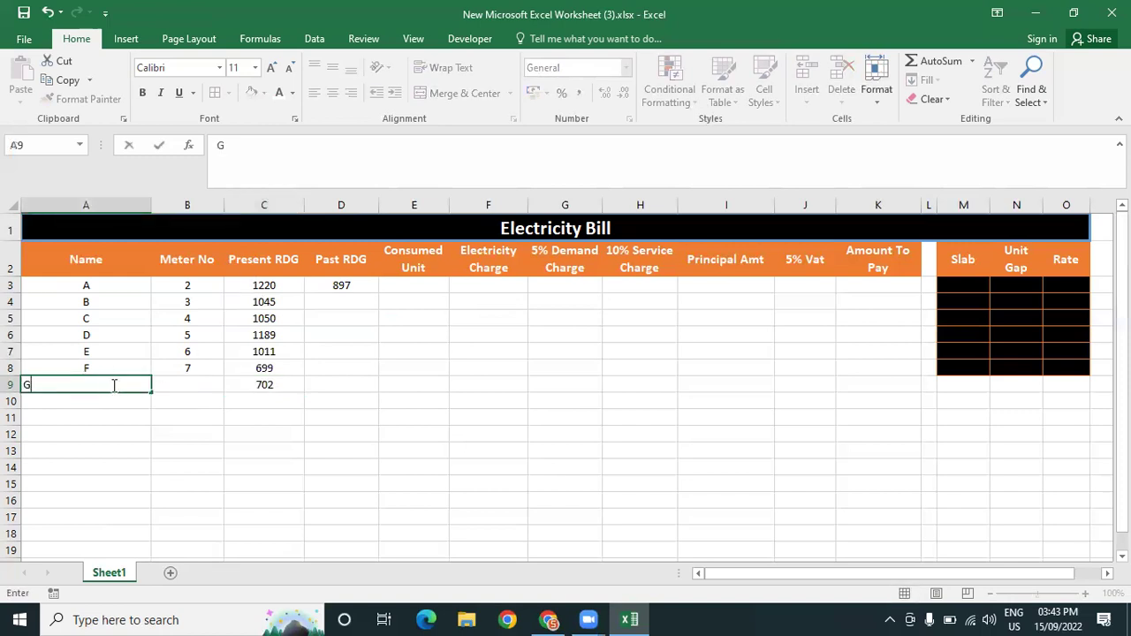
click(214, 383)
text(8)
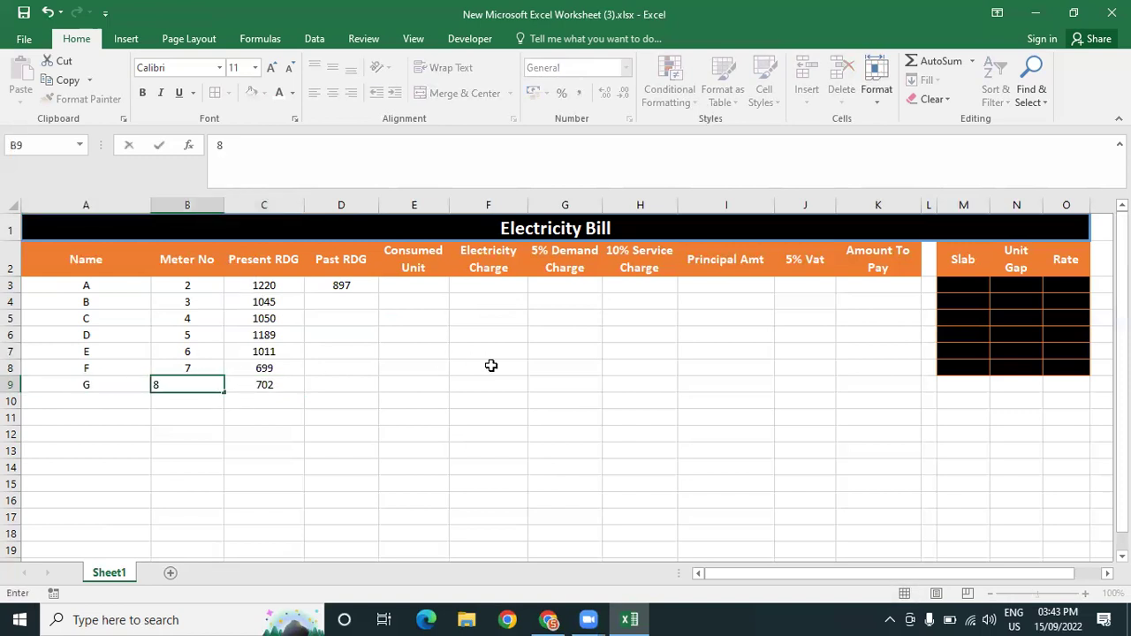
click(372, 384)
Enter the Past RDG values 890 for customer B in D4 and 1000 for customer C in D5
click(350, 302)
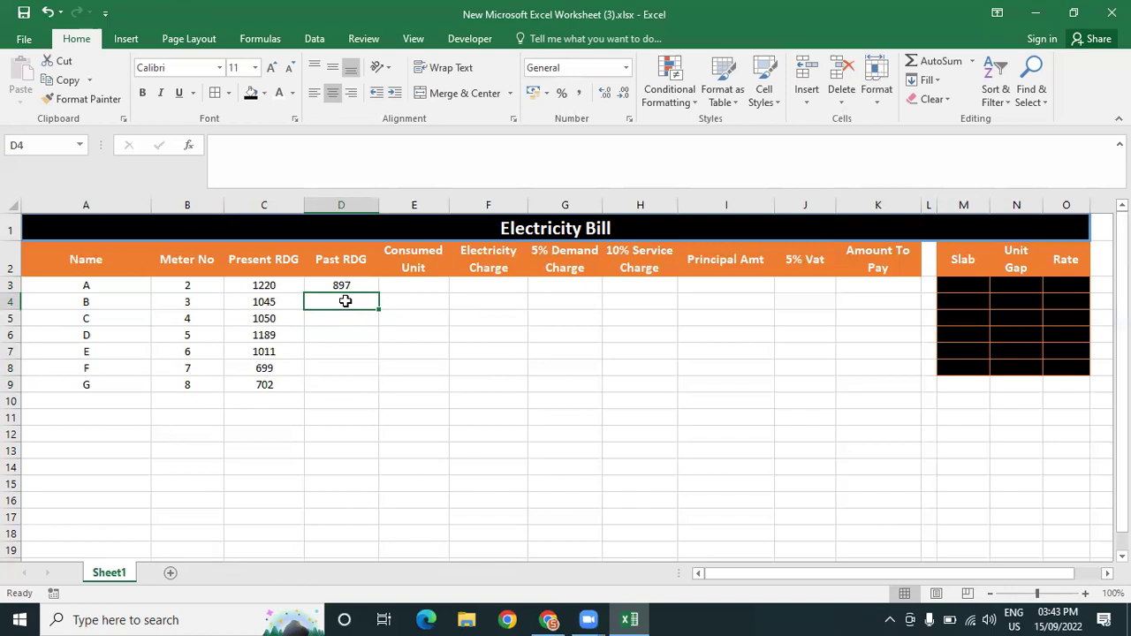
text(8)
key(BackSpace)
text(890)
key(Return)
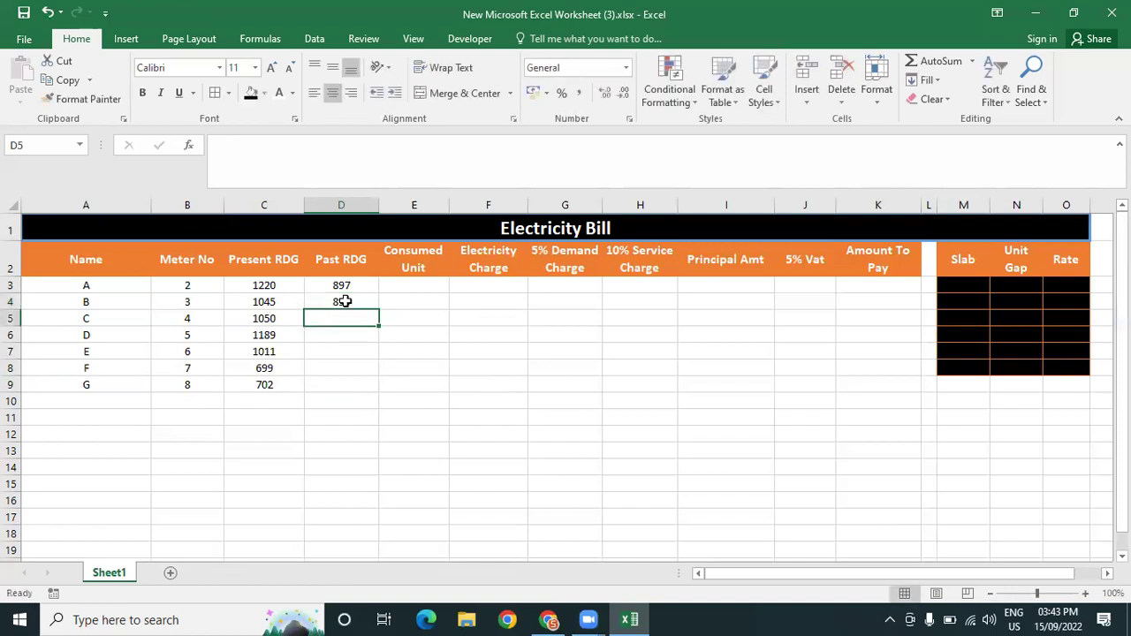
text(1000)
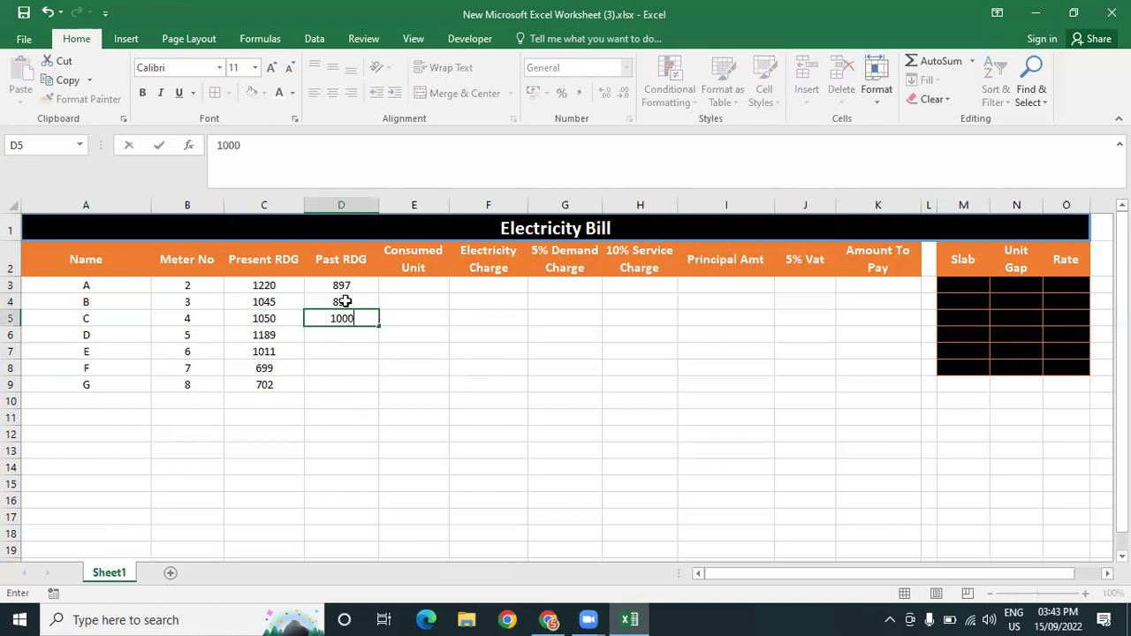
key(Return)
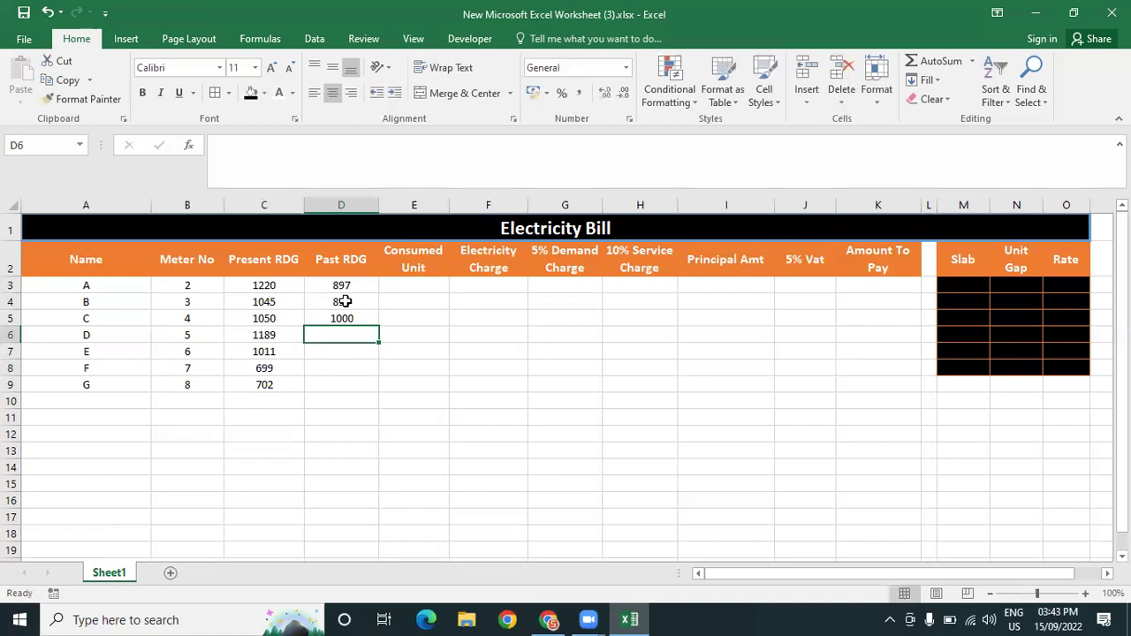
Change the Past RDG value for customer C in D5 to 950
key(Up)
key(BackSpace)
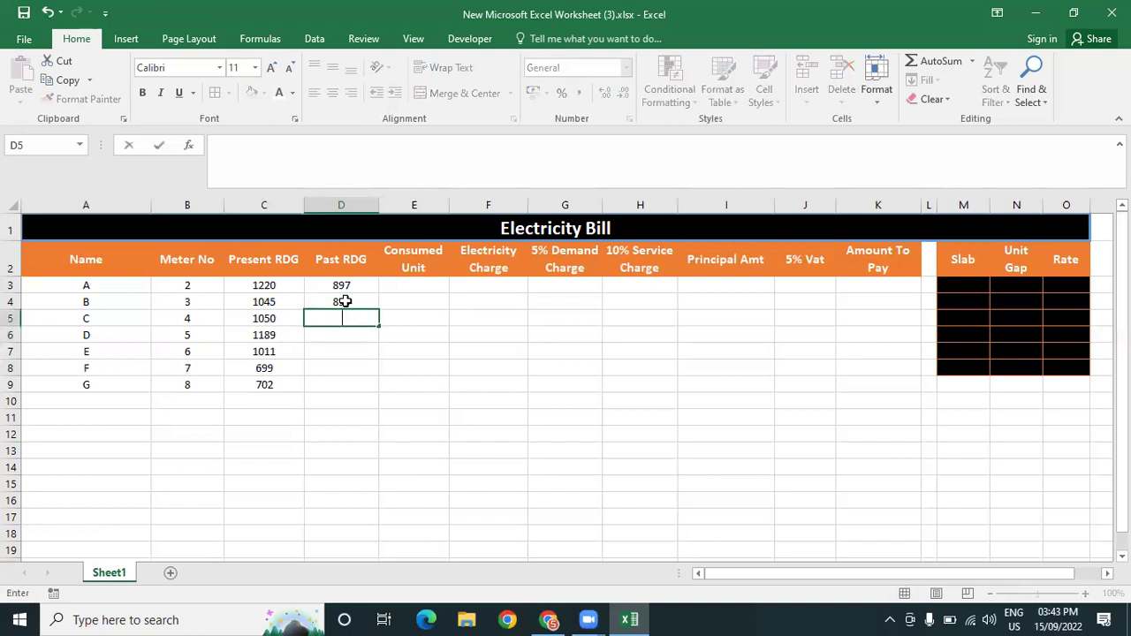
text(950)
key(Return)
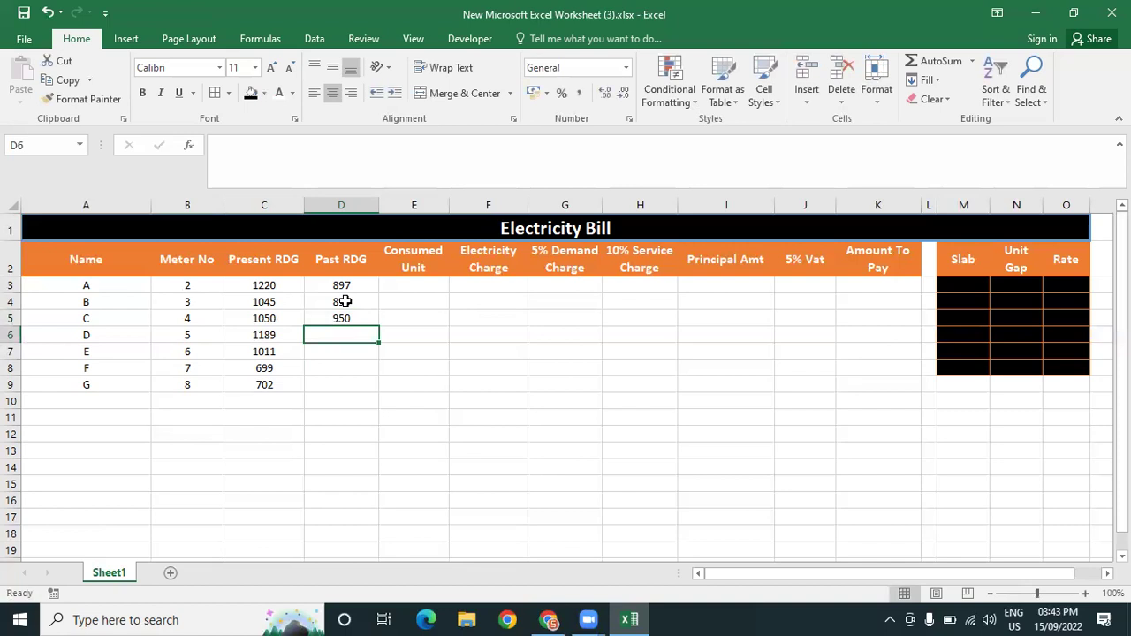
Enter the Past RDG values 790, 843 and 599 for customers D, E and F in D6 to D8
text(790)
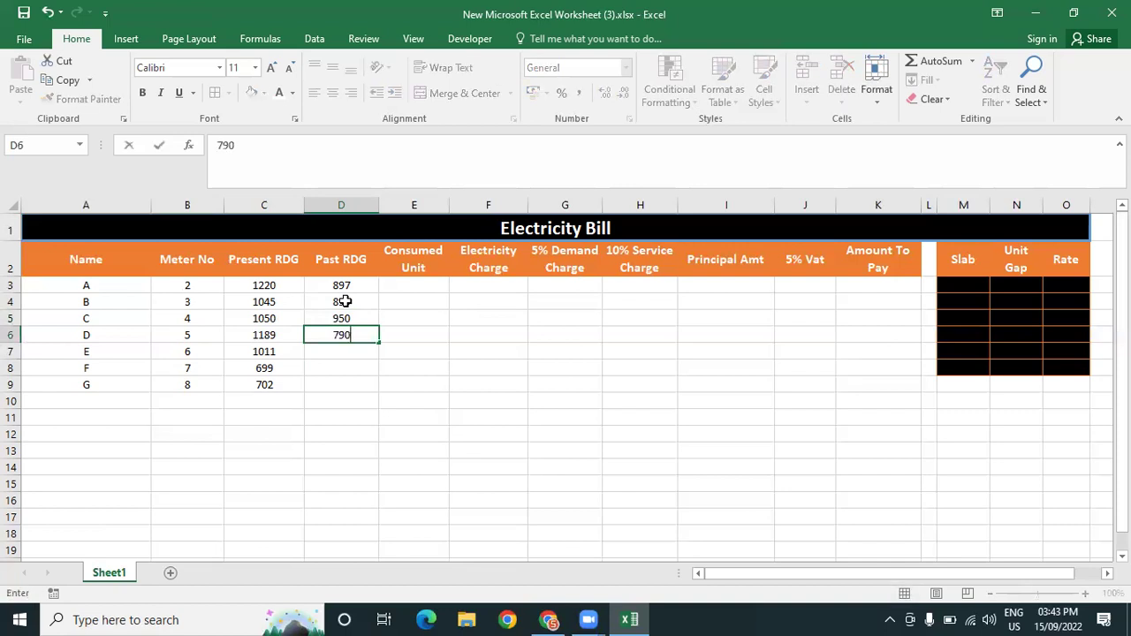
key(Return)
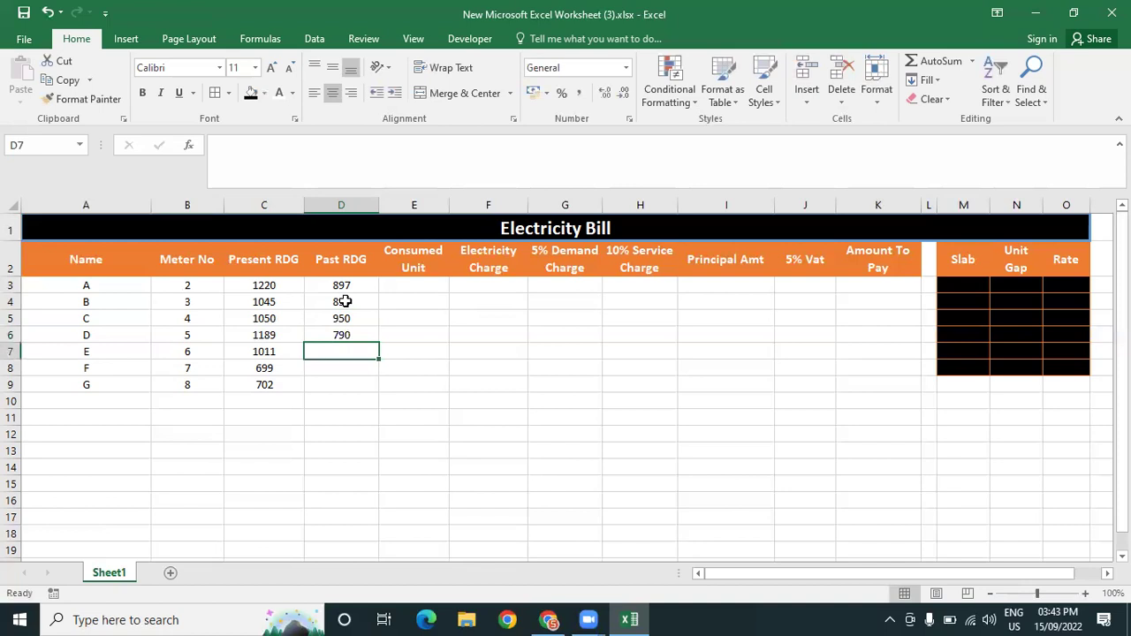
text(843)
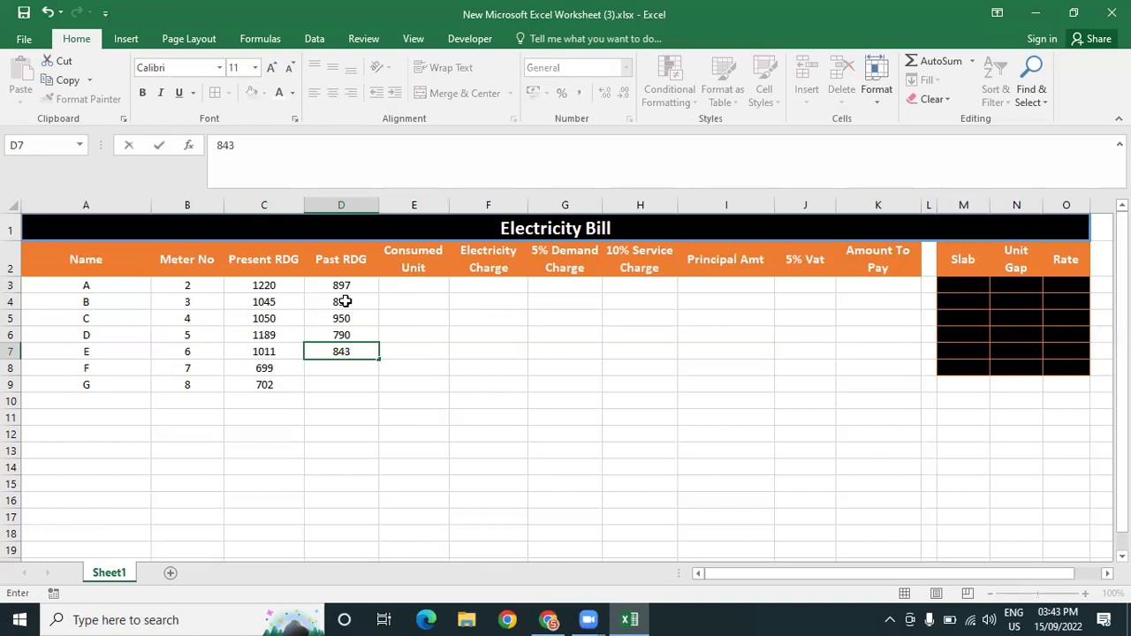
key(Return)
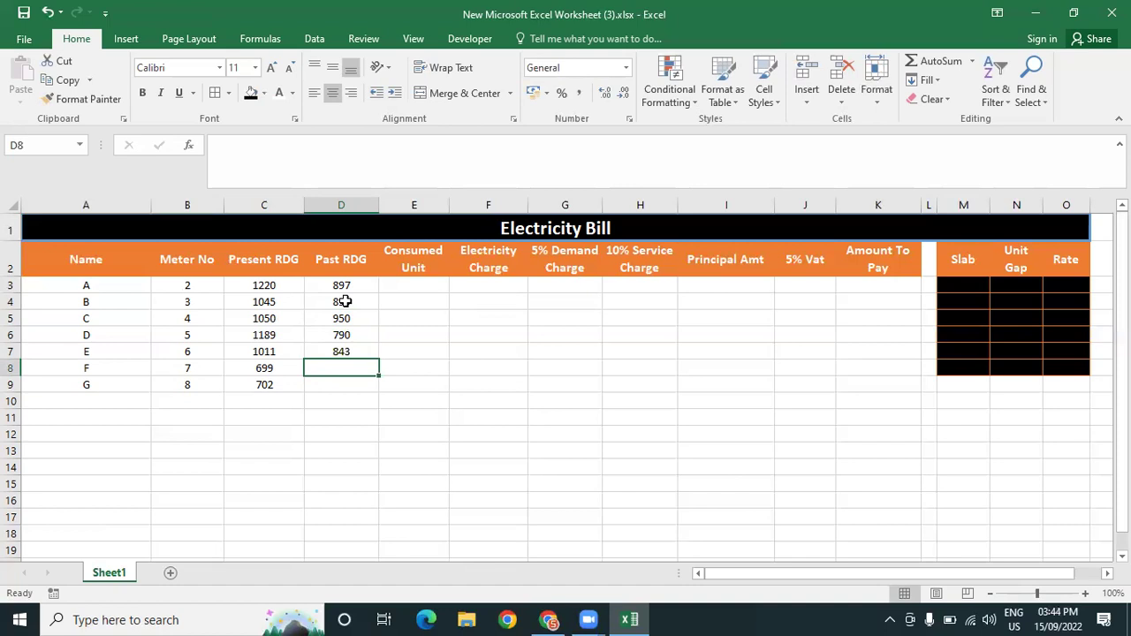
text(5)
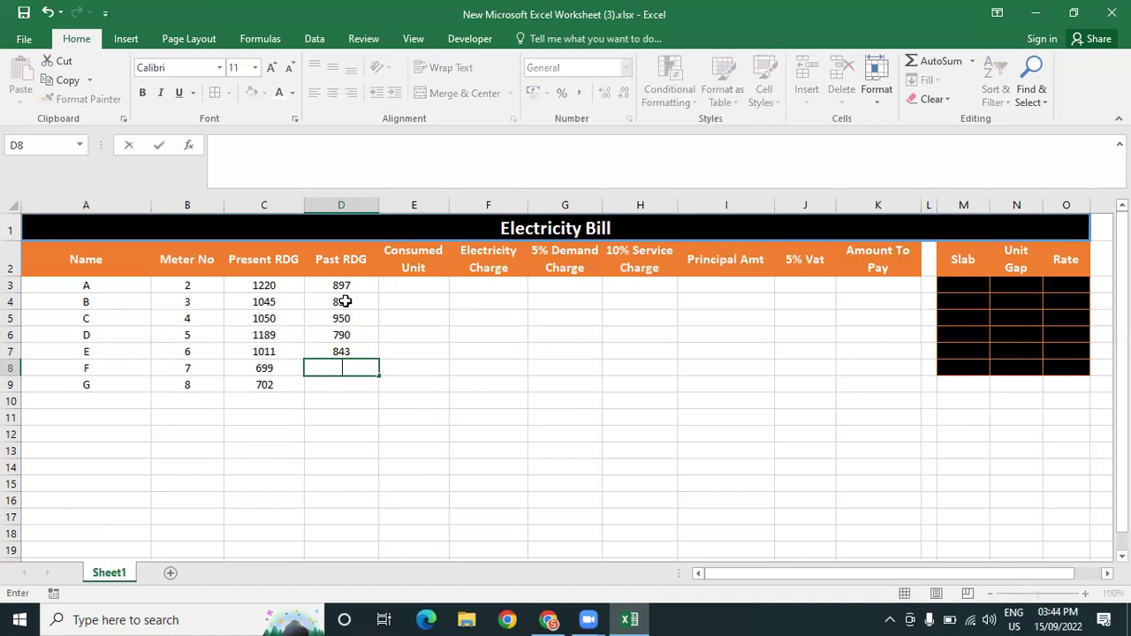
text(99)
key(Return)
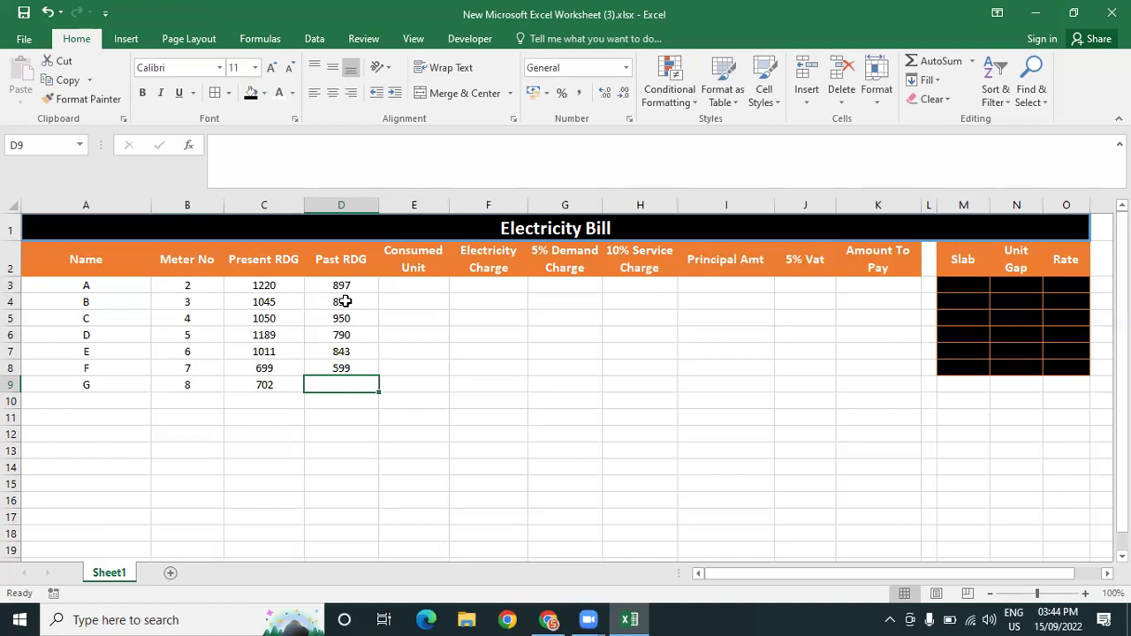
Enter 702 as customer G's Past RDG in D9 and change the Present RDG in C9 to 1000
text(703)
key(BackSpace)
text(2)
key(Left)
text(1000)
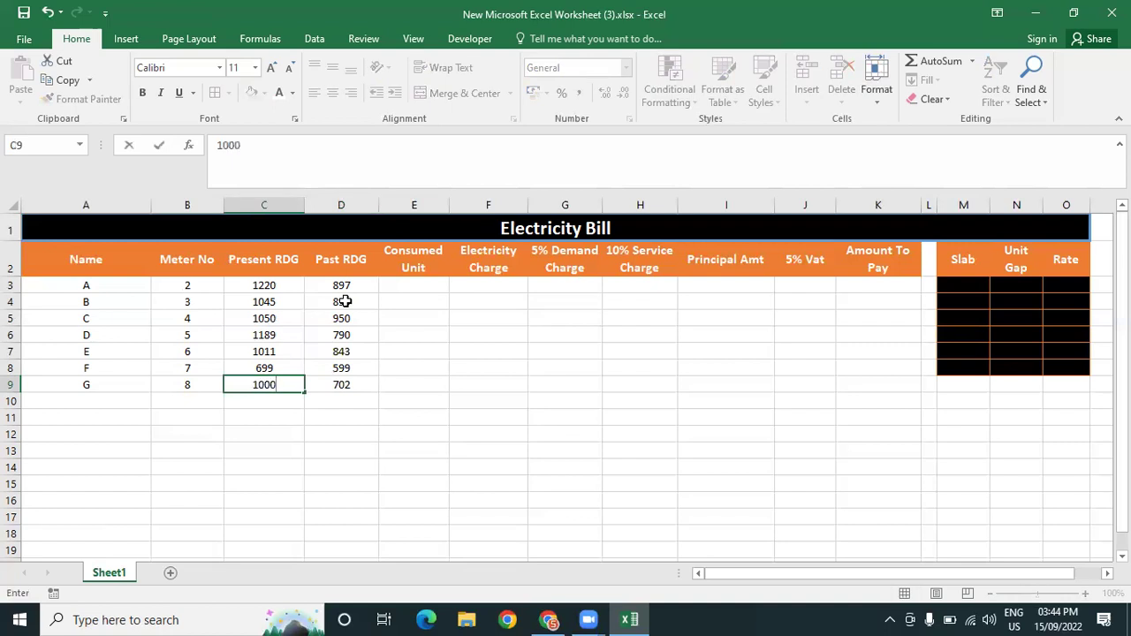
click(500, 330)
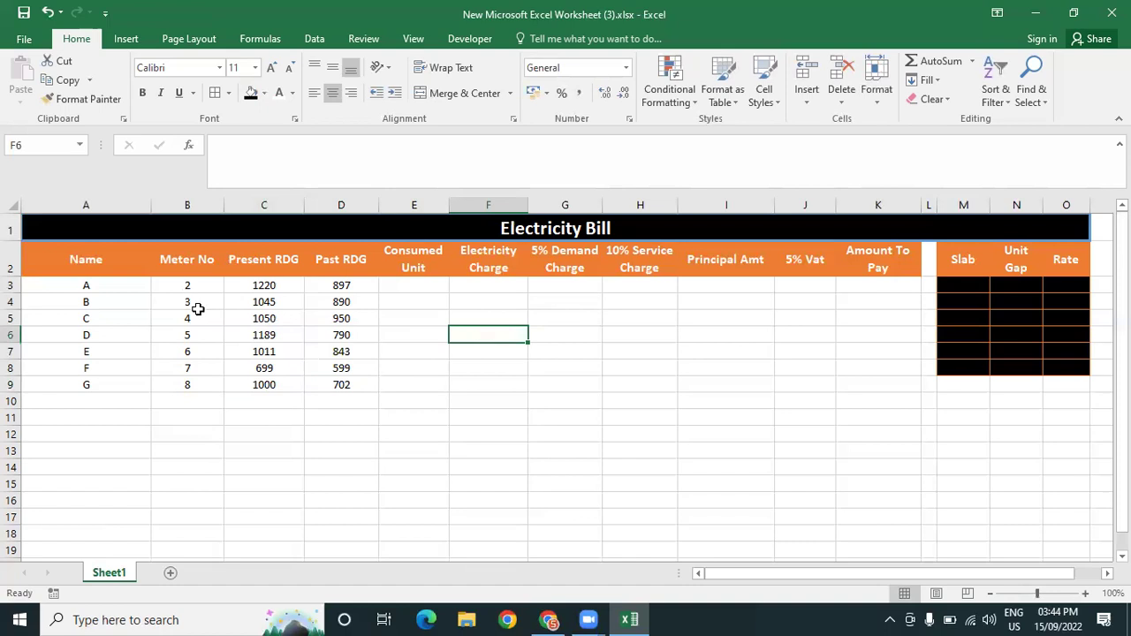
Increase the font size of the data range A3:K9 to 12
click(76, 279)
drag(76, 282, 187, 316)
click(174, 265)
drag(99, 285, 889, 383)
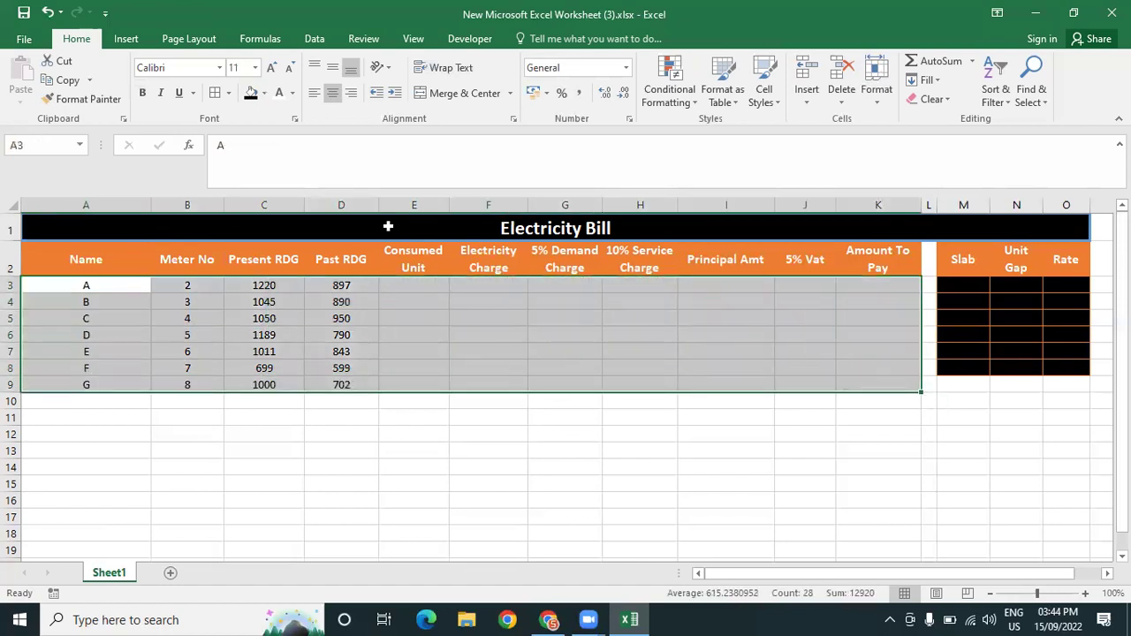
click(270, 69)
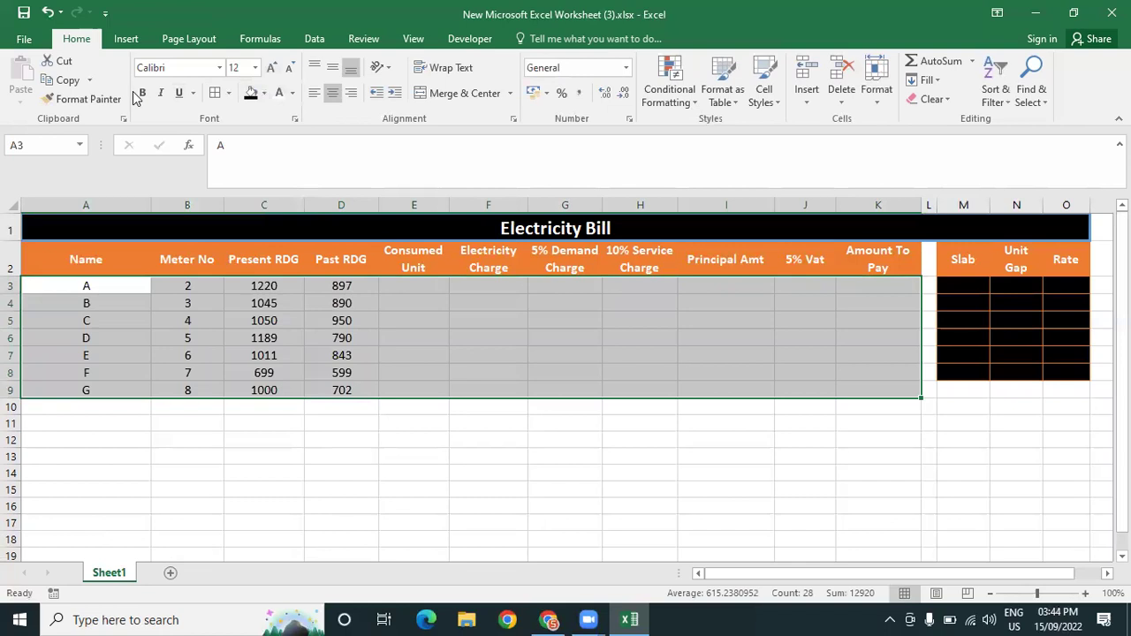
click(415, 477)
Calculate customer A's Consumed Unit in E3 with the formula =C3-D3
click(403, 285)
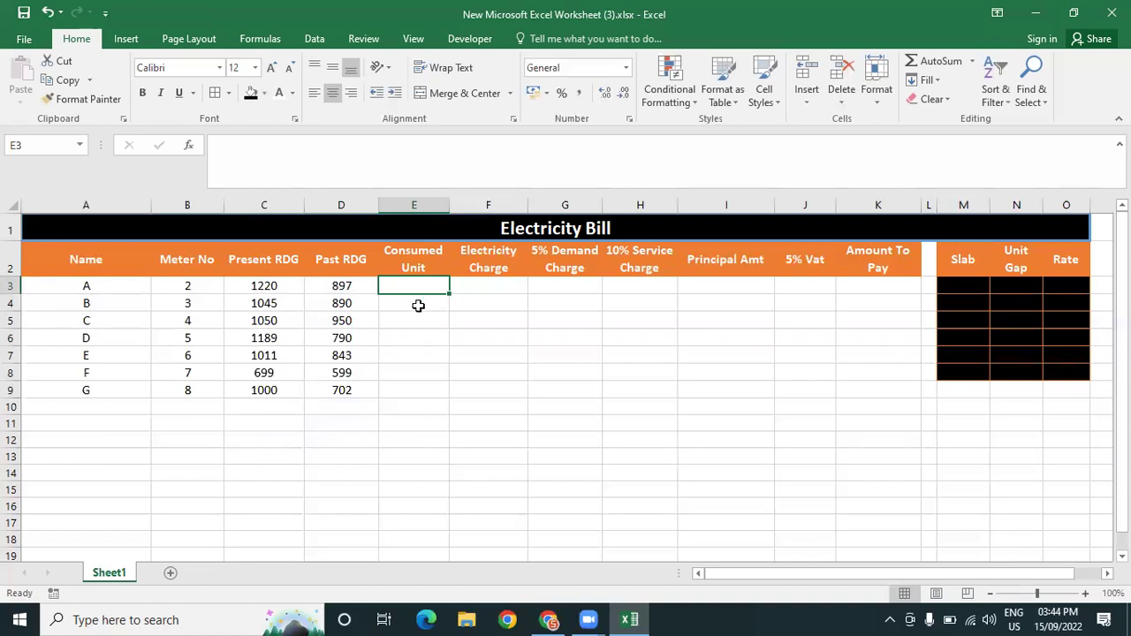
text([)
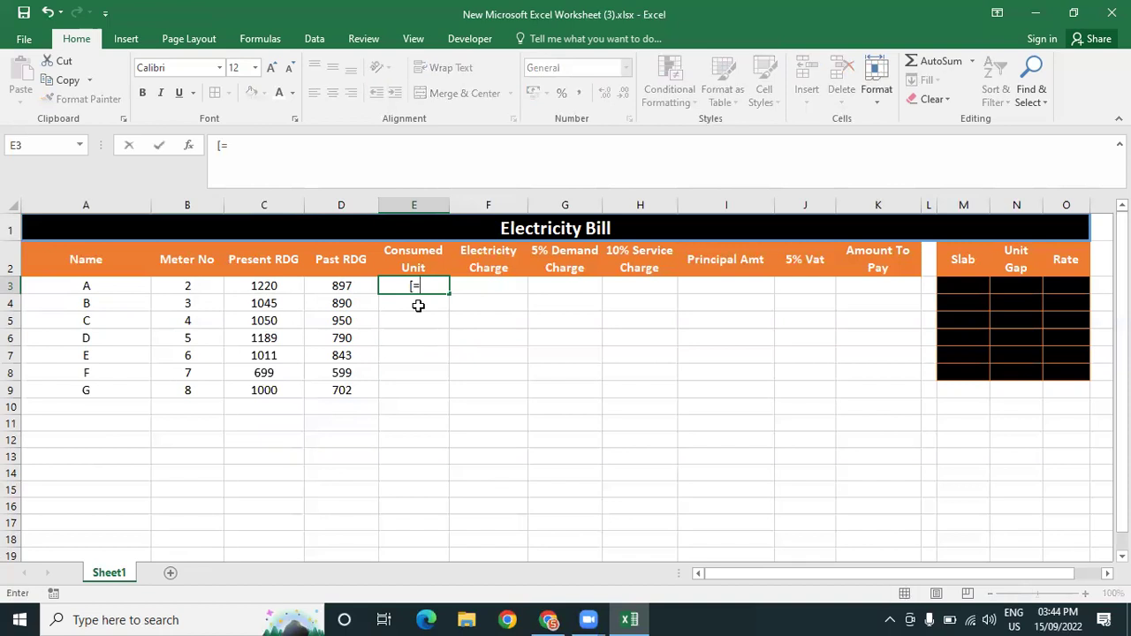
key(BackSpace)
text(=)
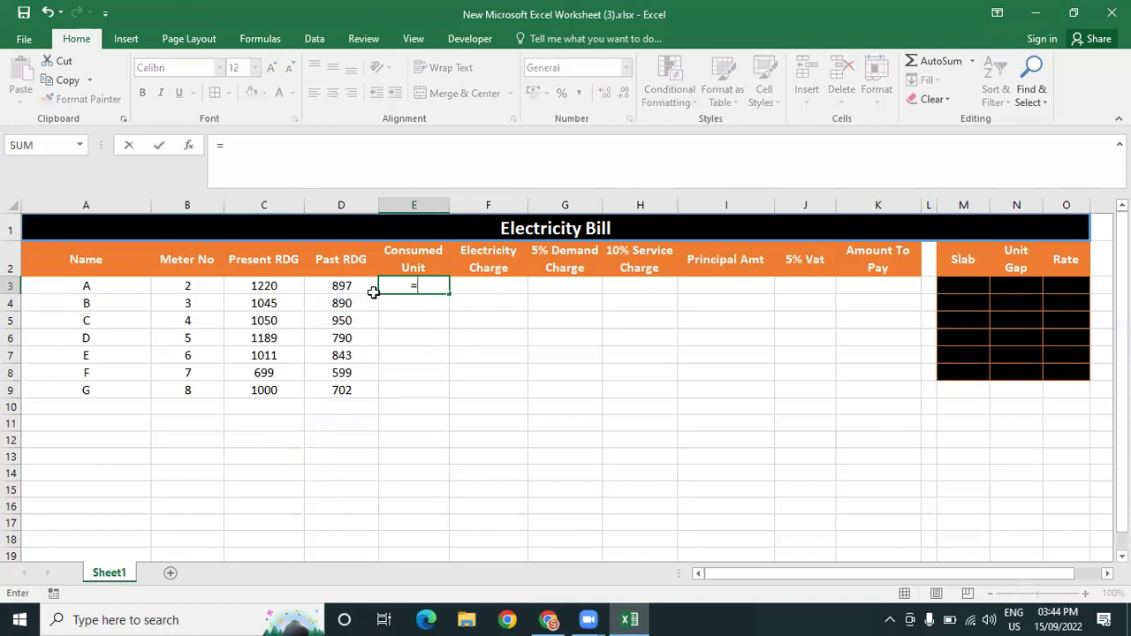
click(295, 285)
text(-)
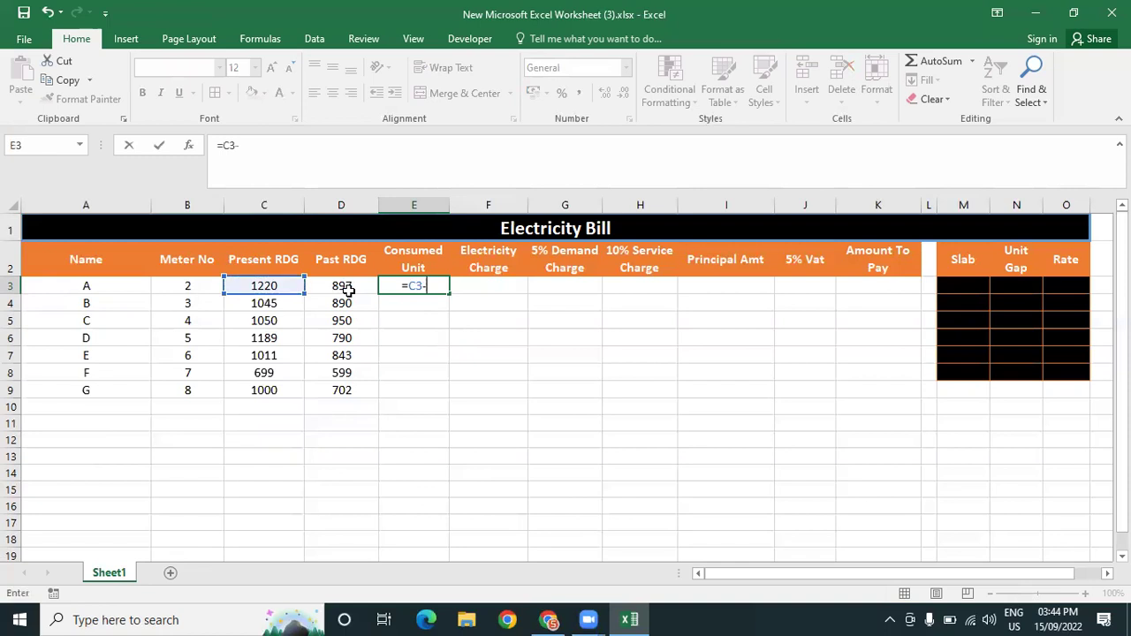
click(335, 283)
key(ctrl+Return)
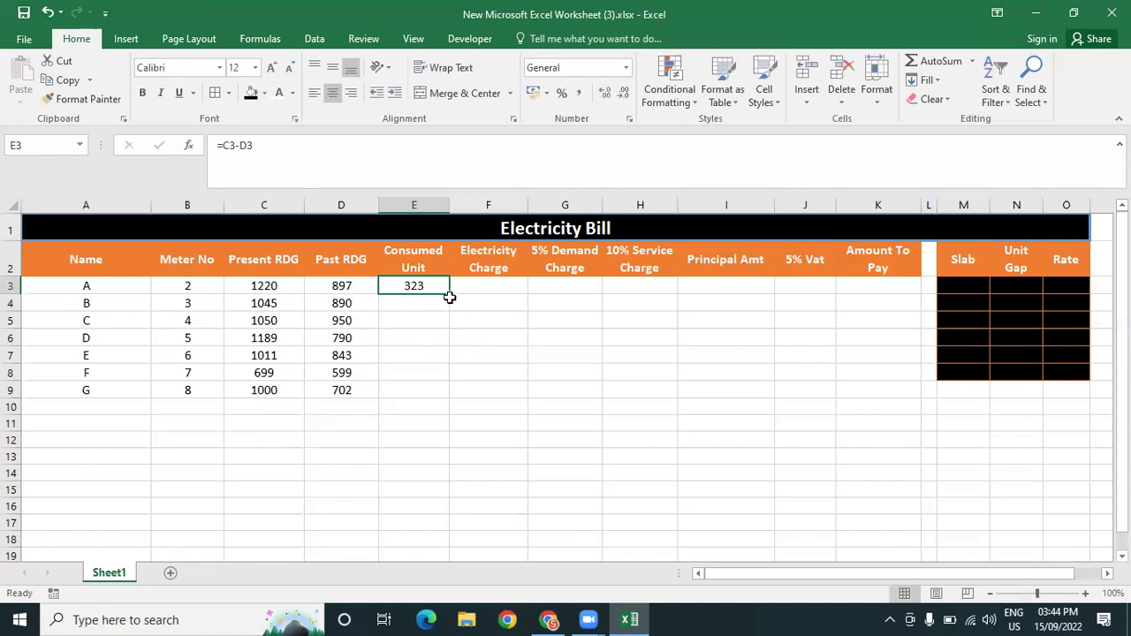
Copy customer A's Consumed Unit formula from E3 down through E9 for the remaining customers
drag(448, 302, 449, 399)
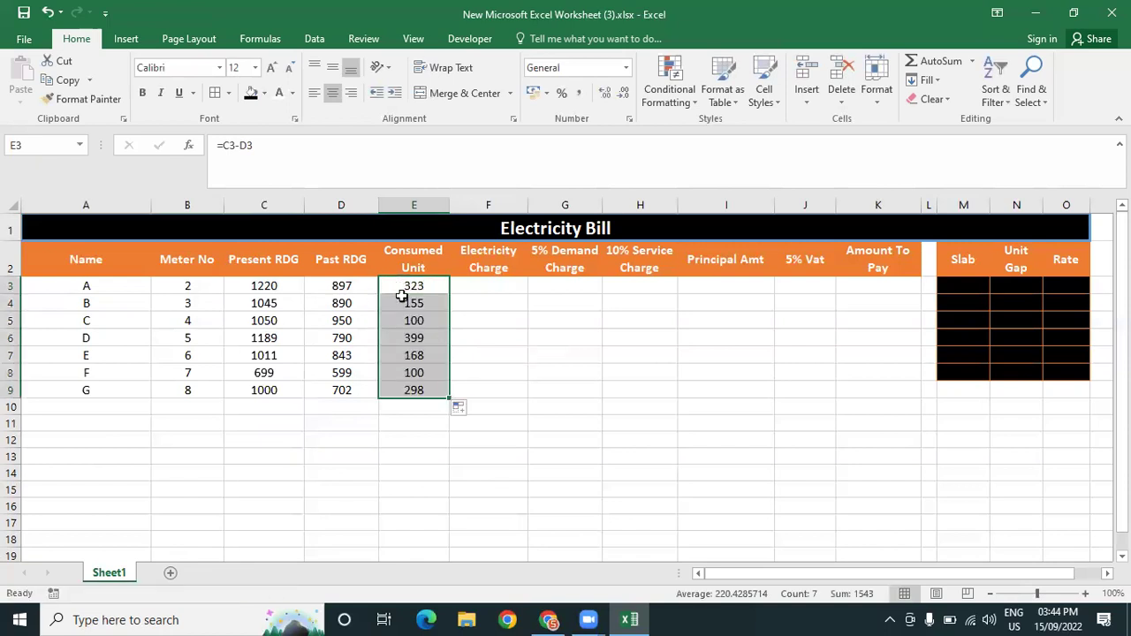
click(592, 405)
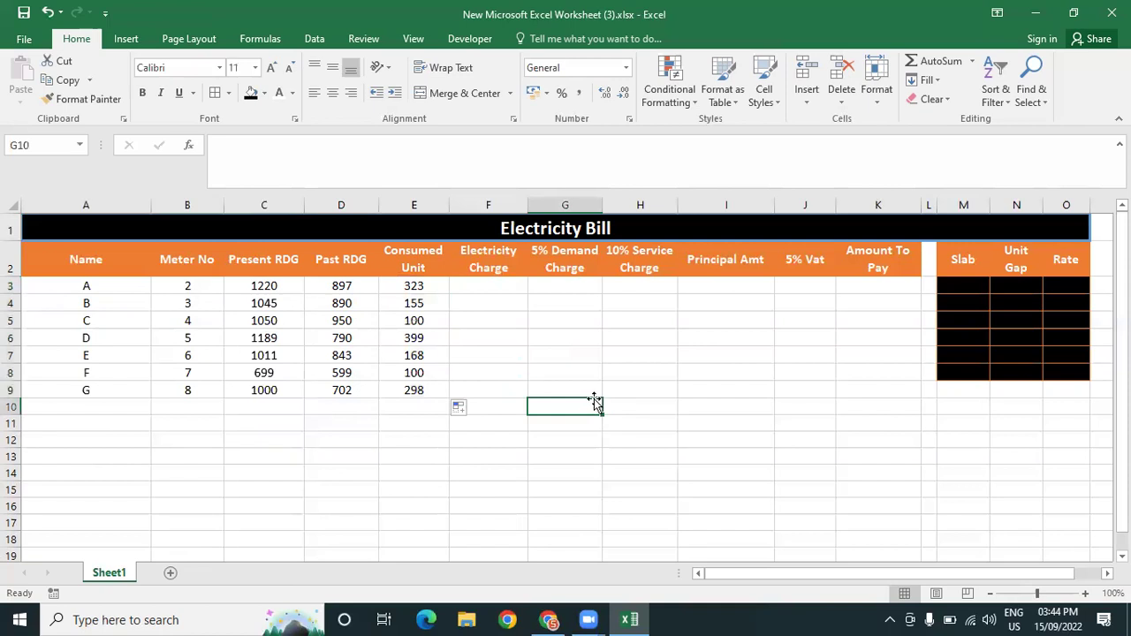
Check the Consumed Unit formulas cell by cell from E3 to E9
click(426, 287)
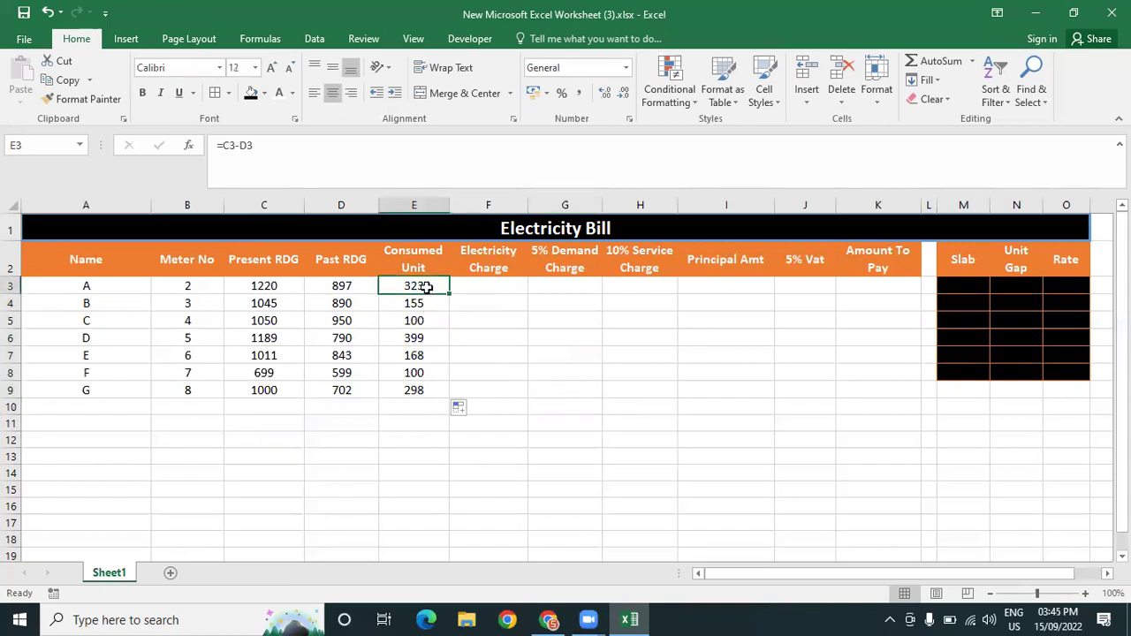
key(Down)
key(Down)
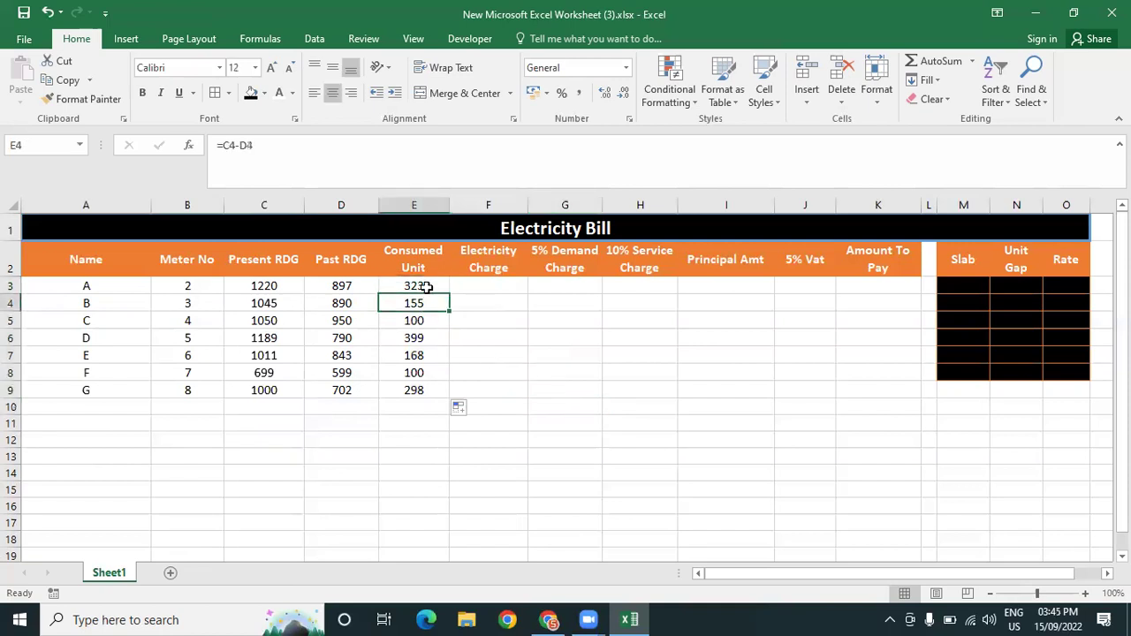
key(Down)
key(Down)
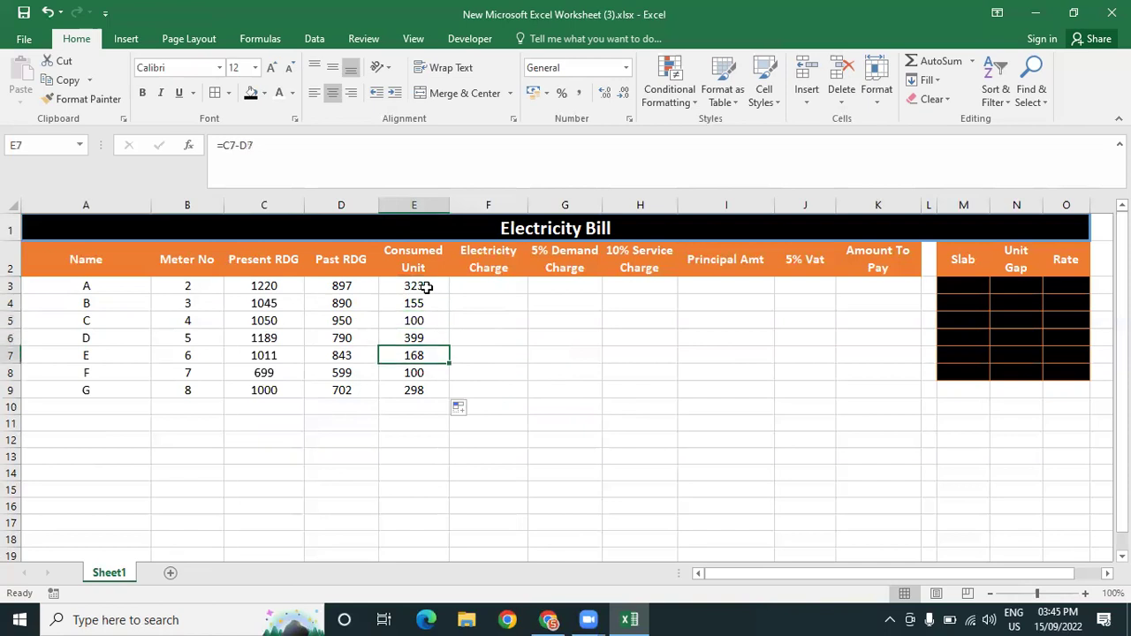
key(Down)
key(Down)
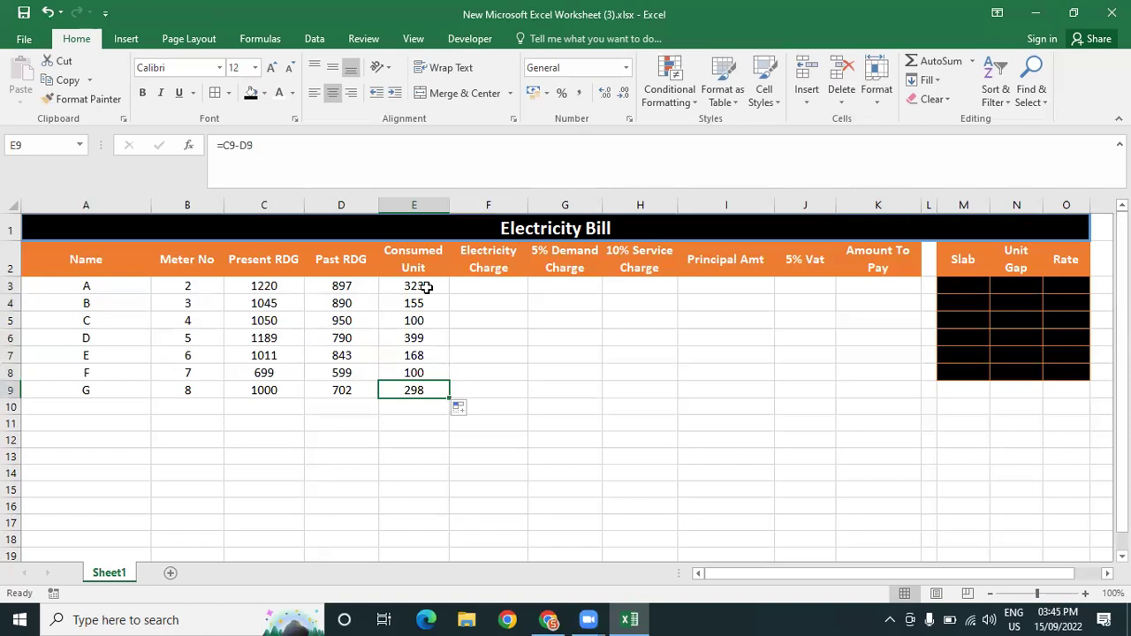
click(459, 321)
click(408, 286)
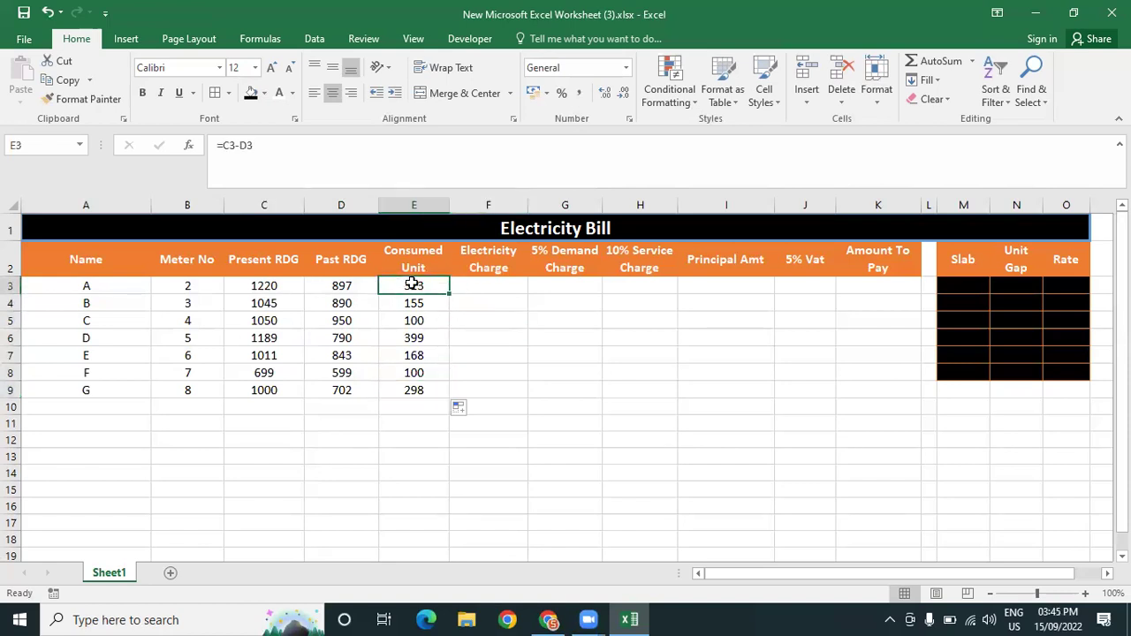
Change customer A's Past RDG in D3 to 920
click(339, 286)
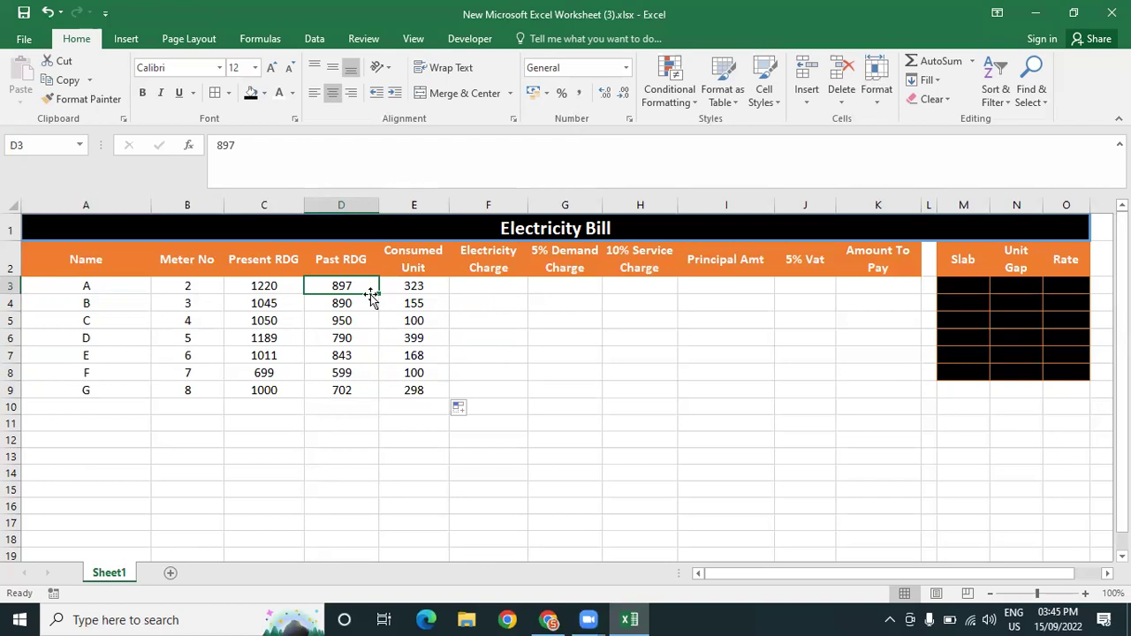
text(919)
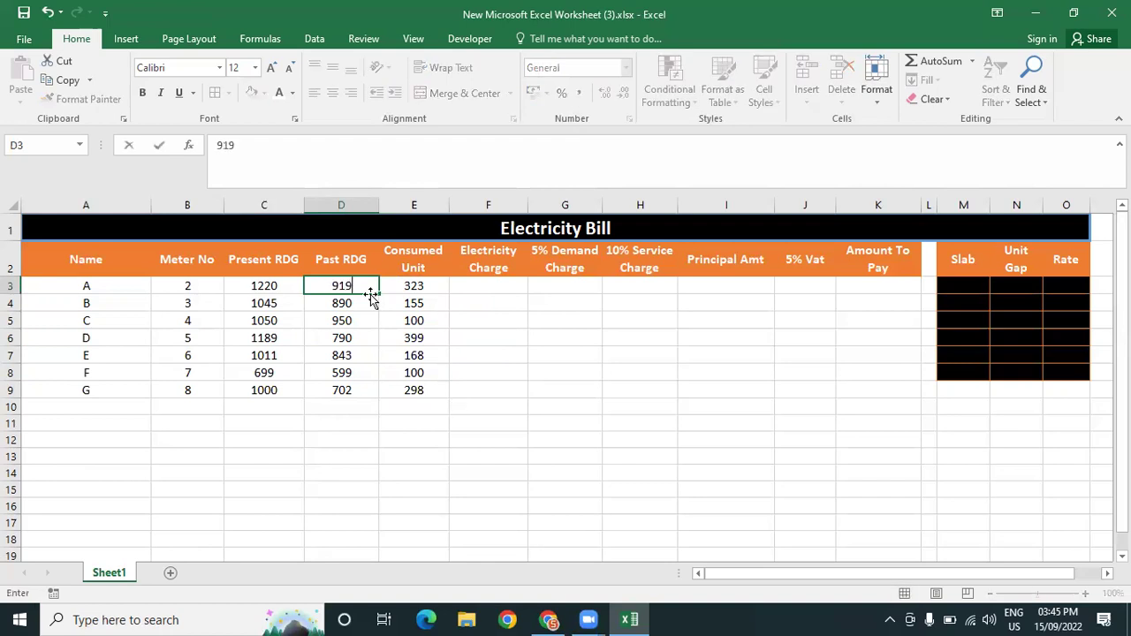
click(661, 493)
click(662, 502)
click(349, 284)
text(920)
click(551, 378)
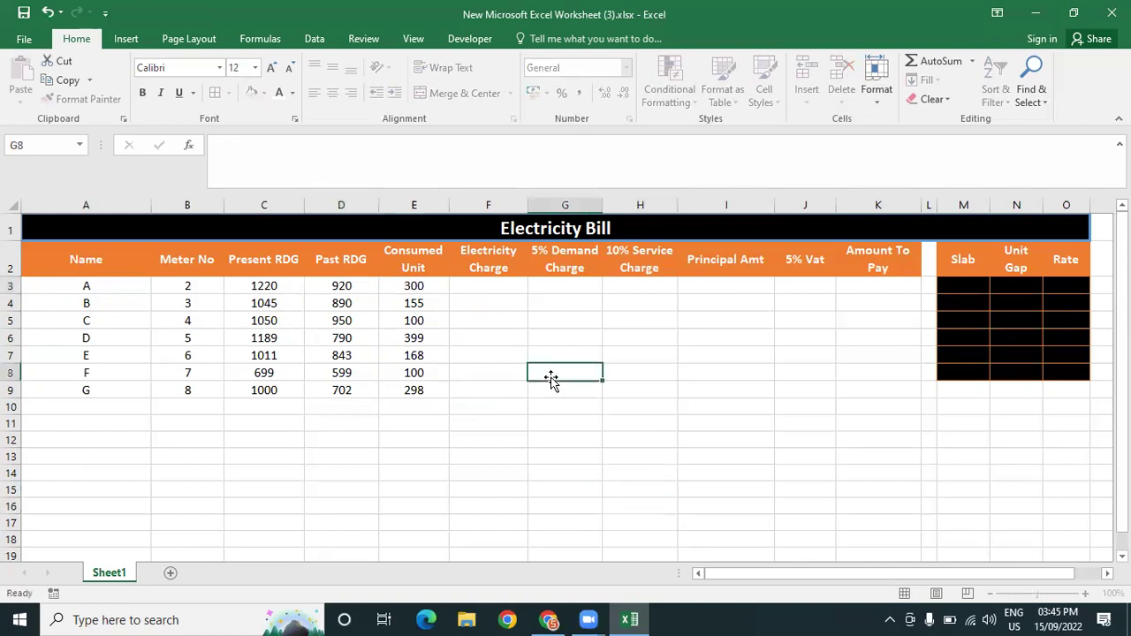
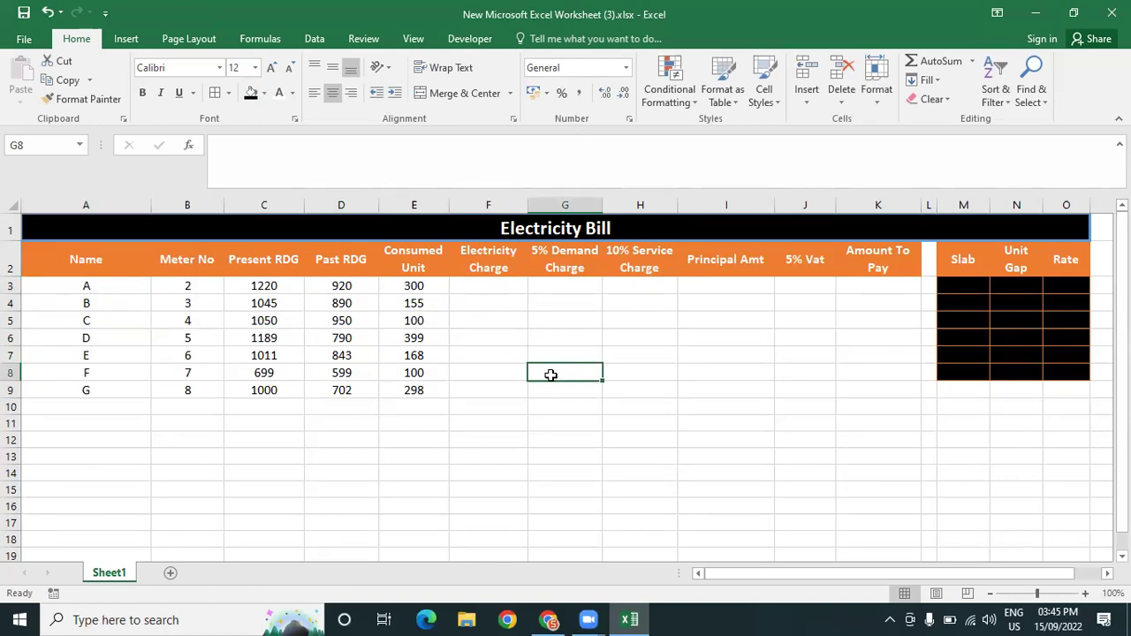
Widen the Name column A slightly
click(498, 370)
click(425, 398)
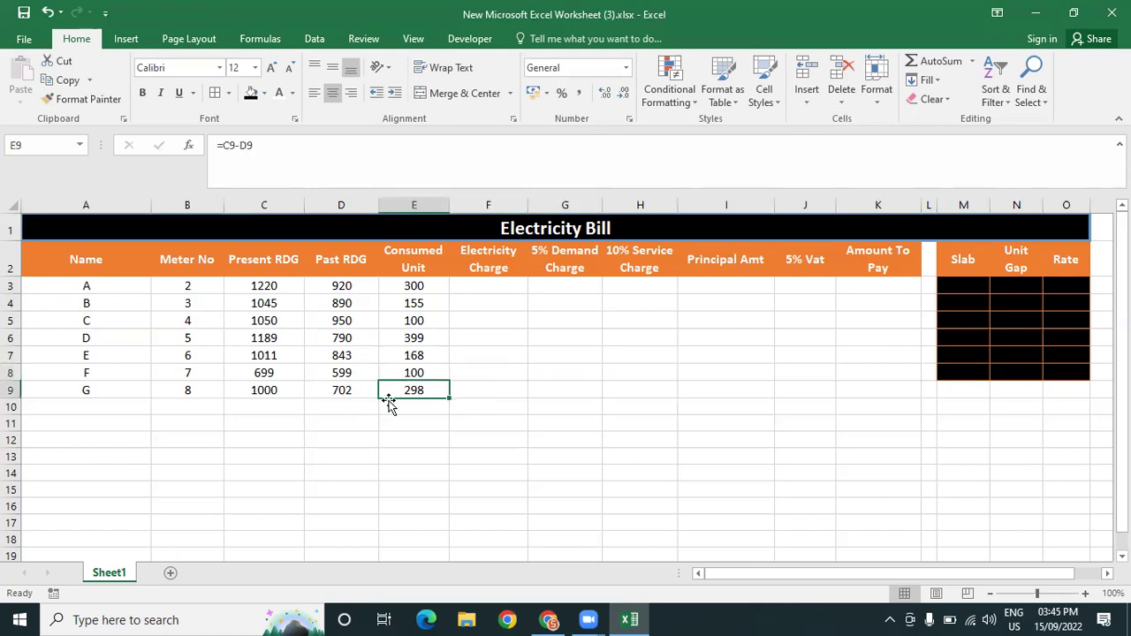
click(419, 287)
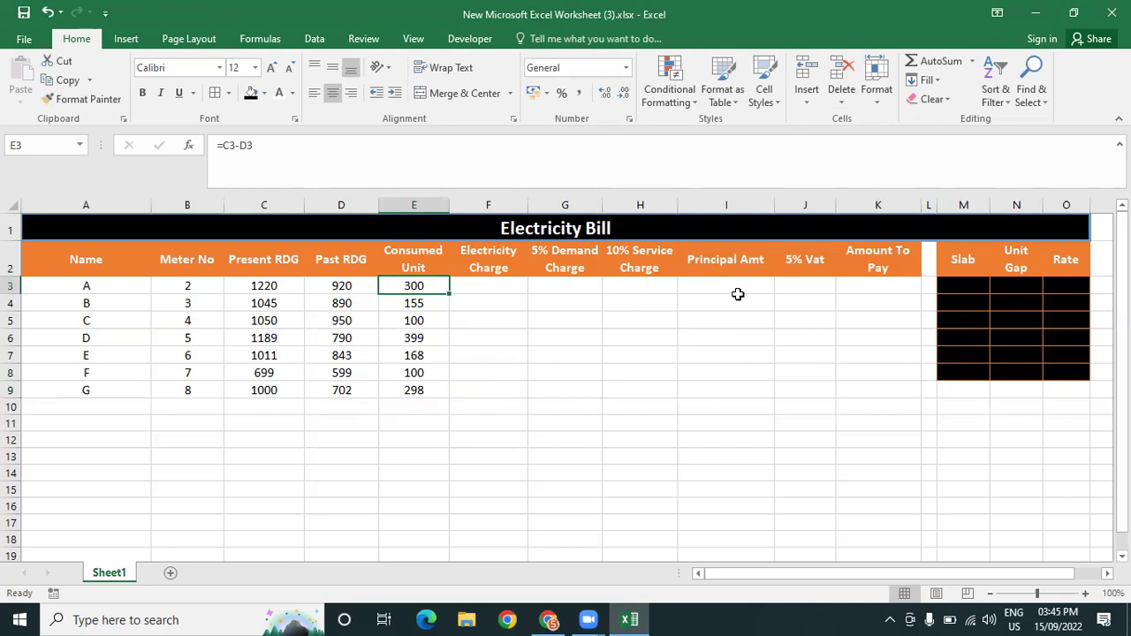
click(748, 387)
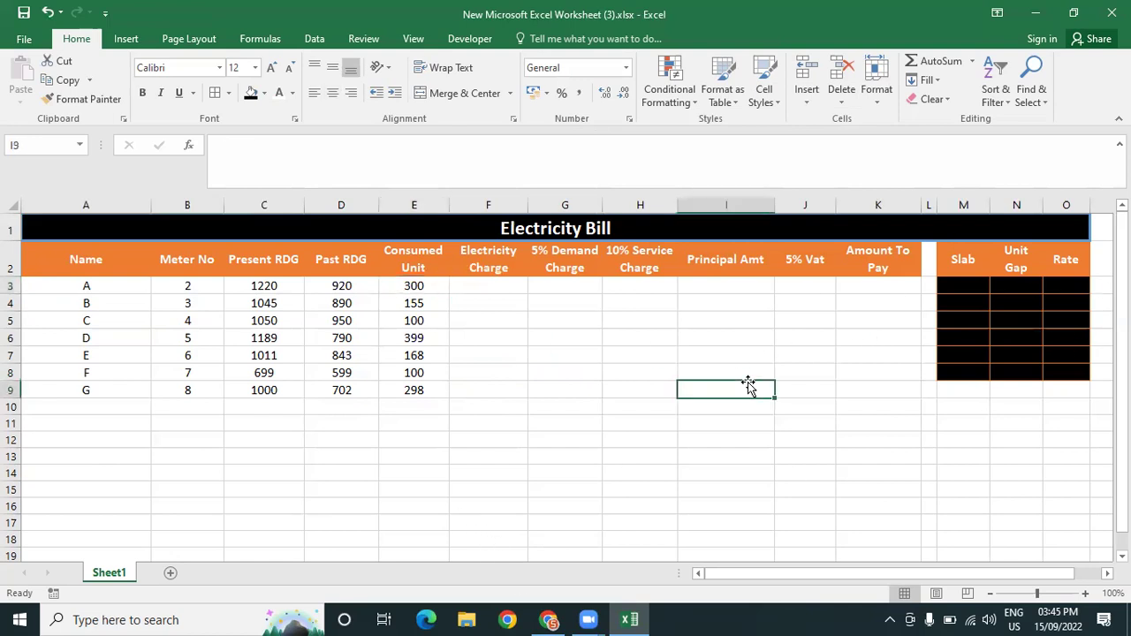
mouse_move(151, 207)
mouse_down()
mouse_move(142, 204)
mouse_move(158, 205)
mouse_up()
click(603, 437)
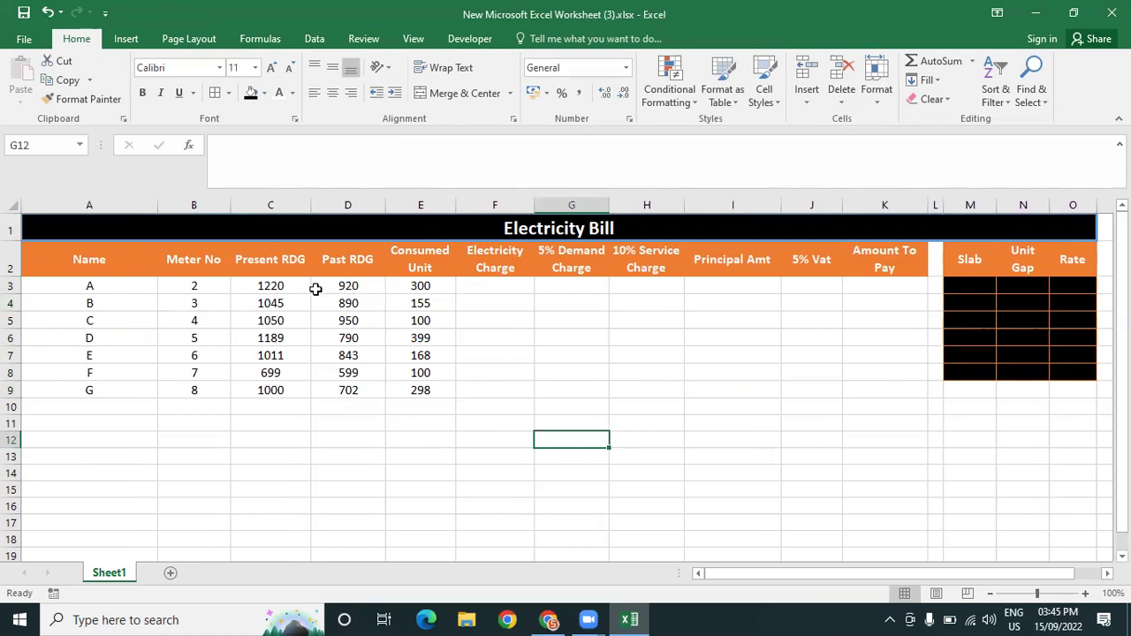
Make the Consumed Unit values in E3:E9 bold
click(419, 284)
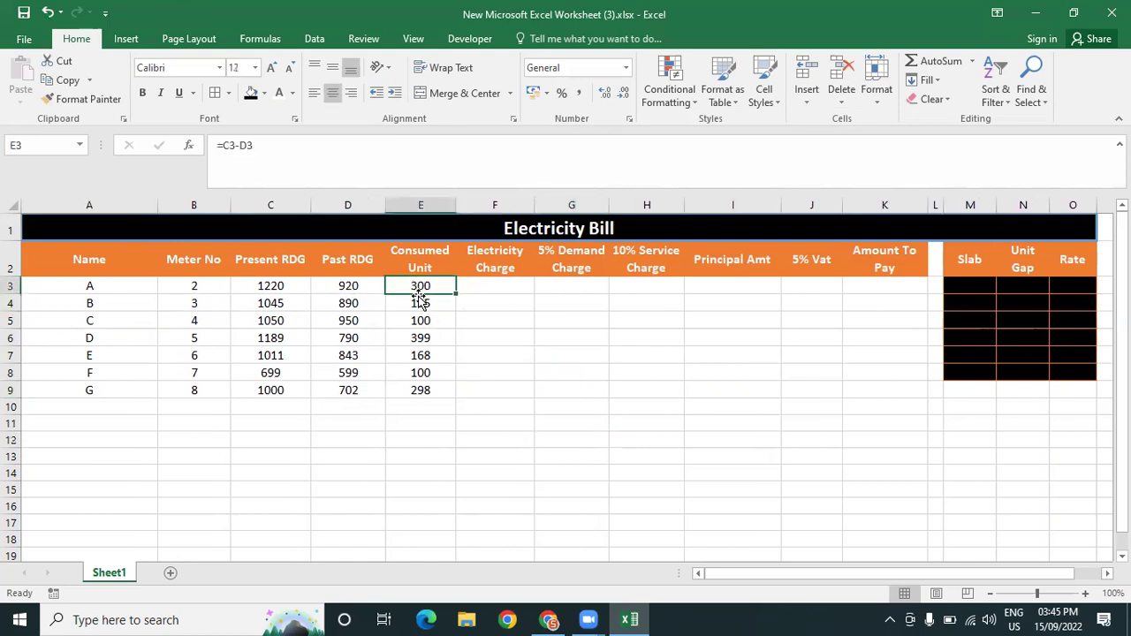
drag(425, 296, 429, 392)
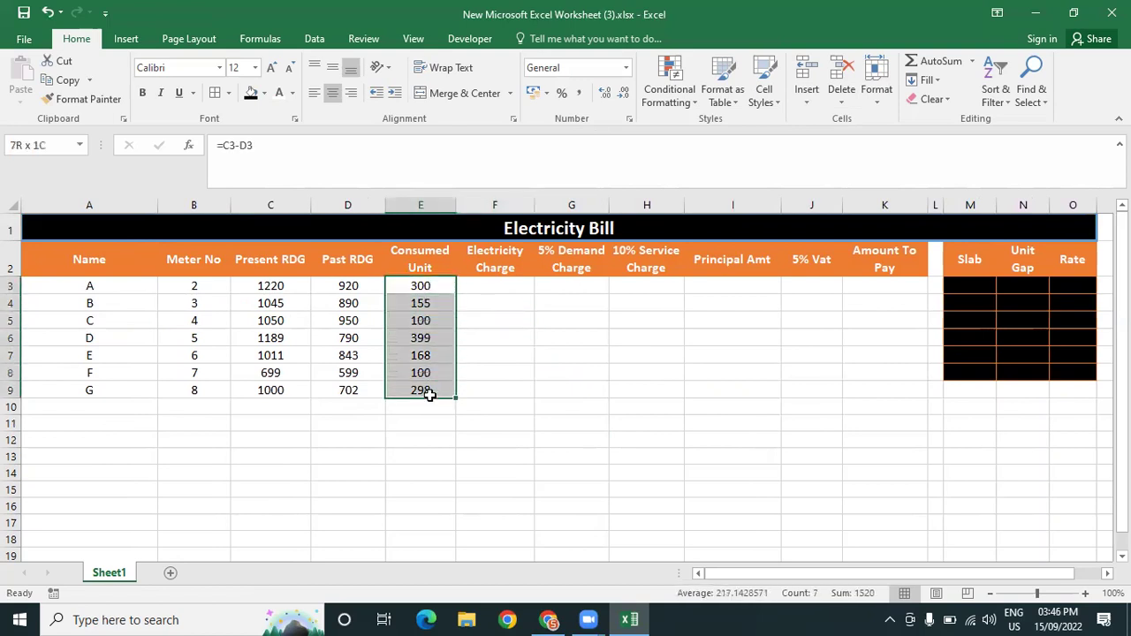
click(142, 93)
click(609, 375)
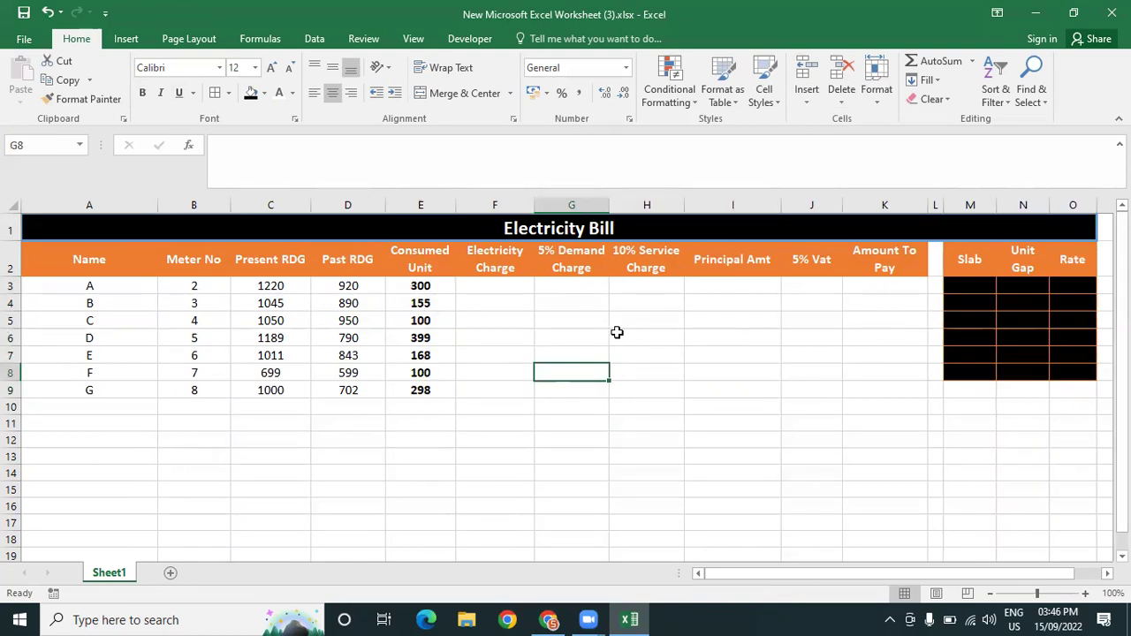
Calculate the 5% Demand Charge in G3 with the formula =F3*5% and copy it down through G9
click(500, 299)
click(500, 285)
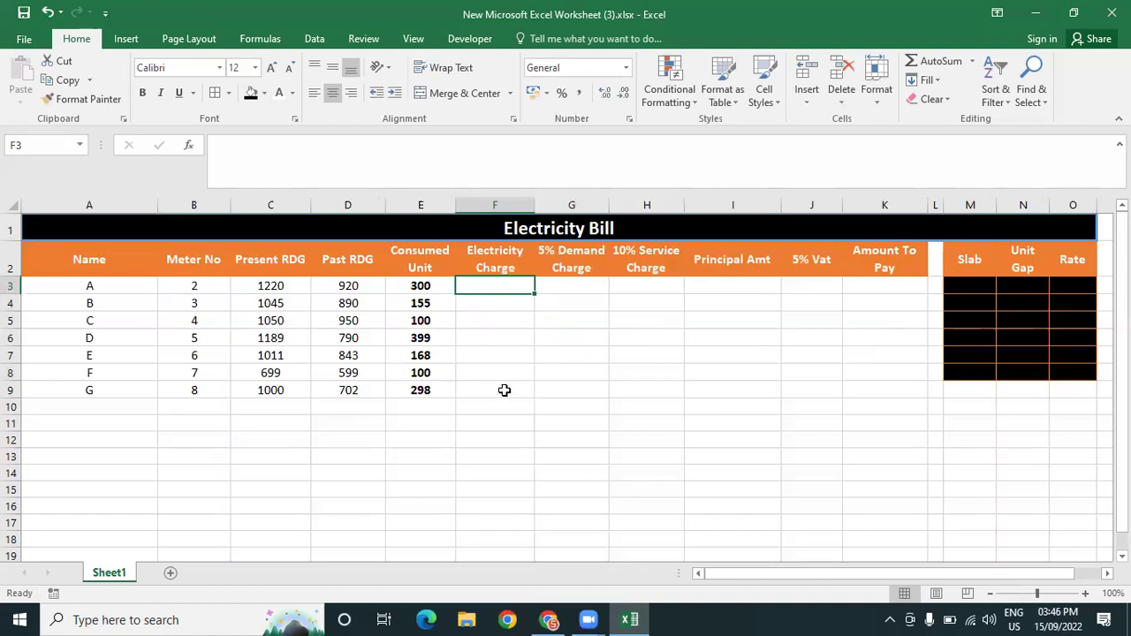
click(576, 285)
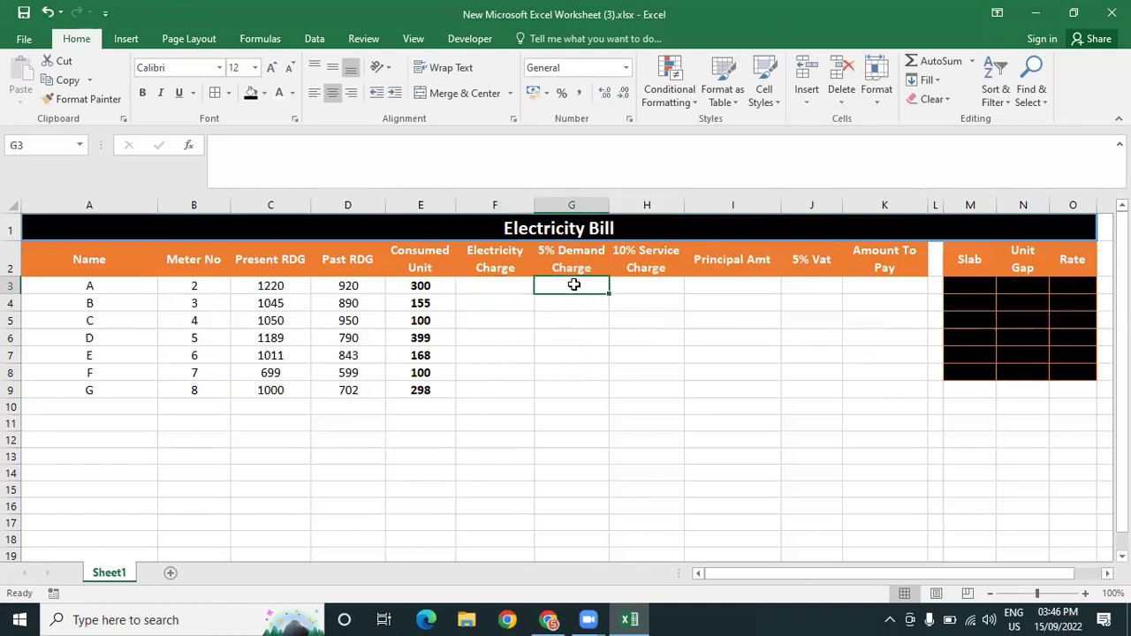
text(=)
click(514, 286)
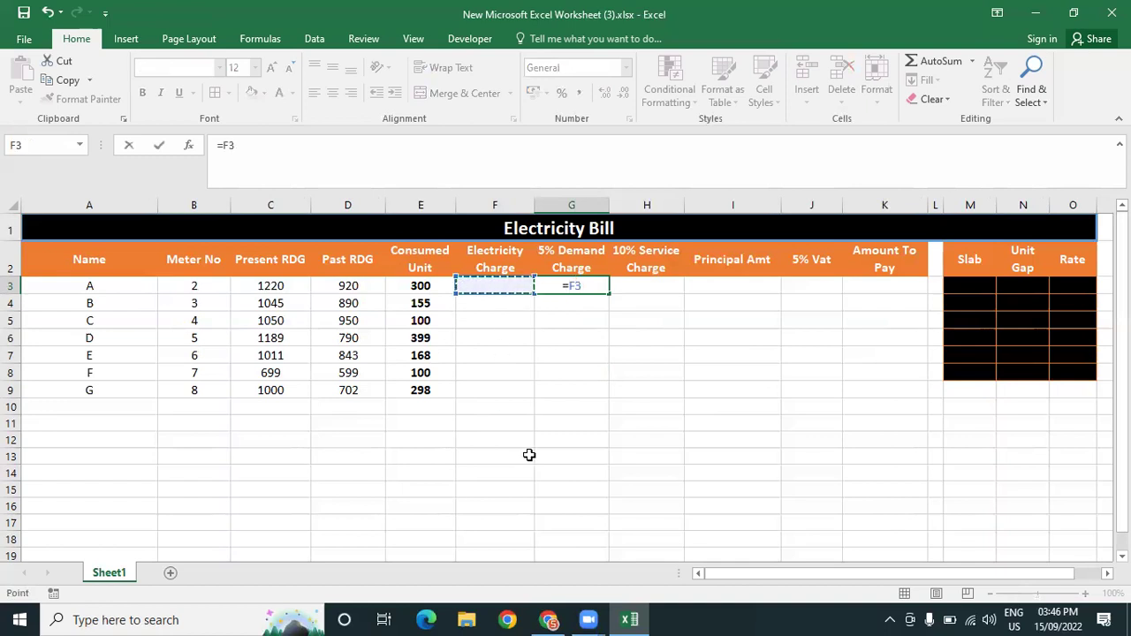
text(*5%)
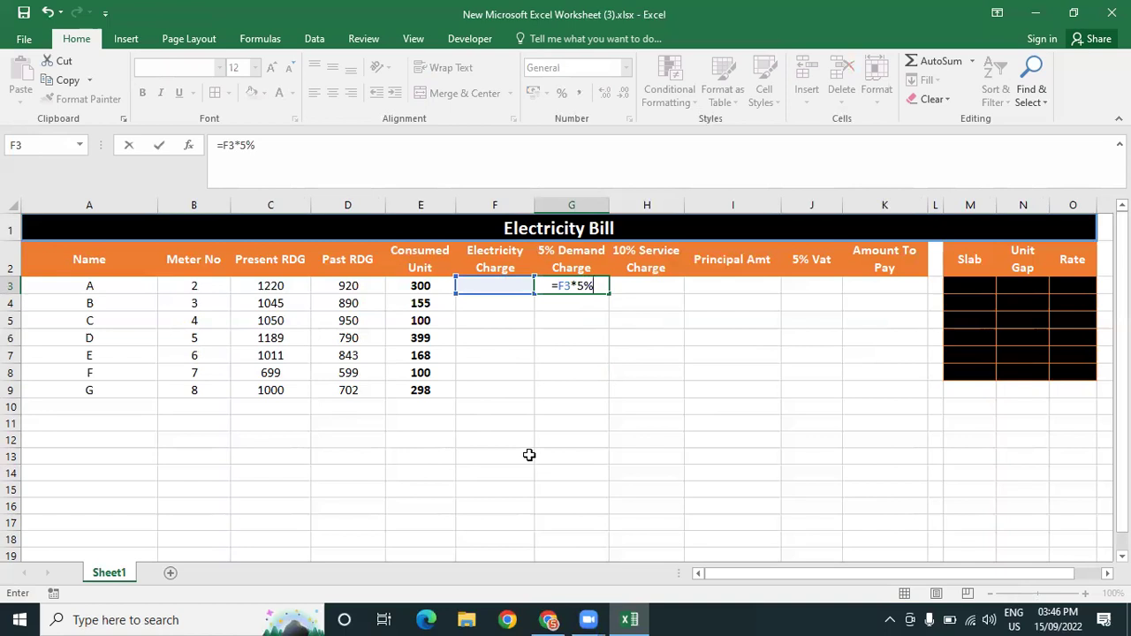
key(Return)
click(548, 285)
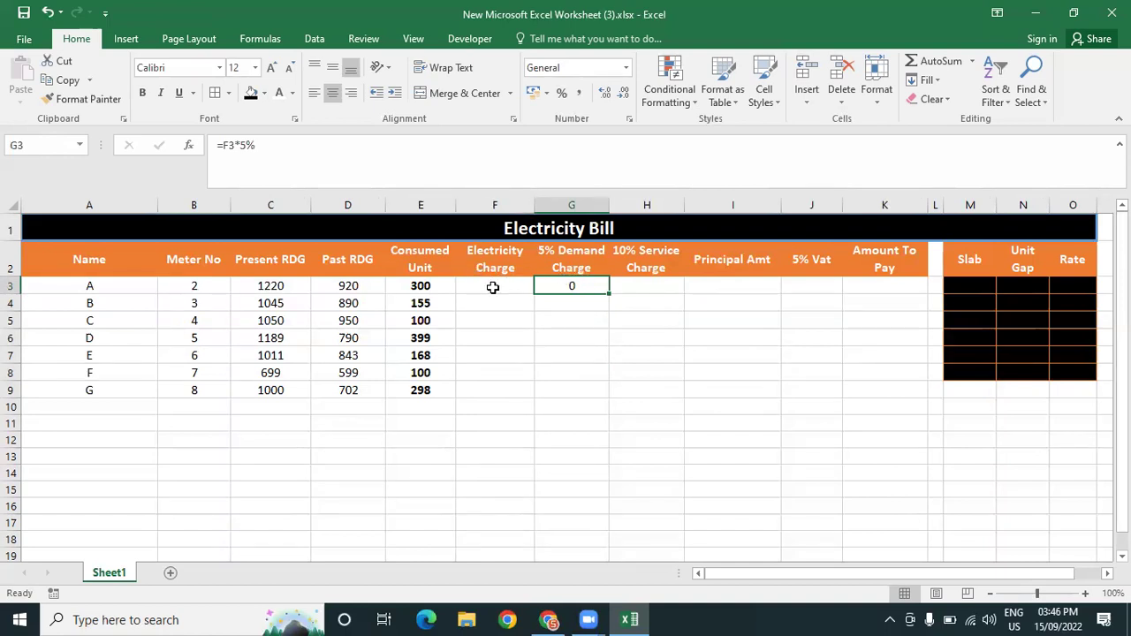
drag(609, 294, 611, 399)
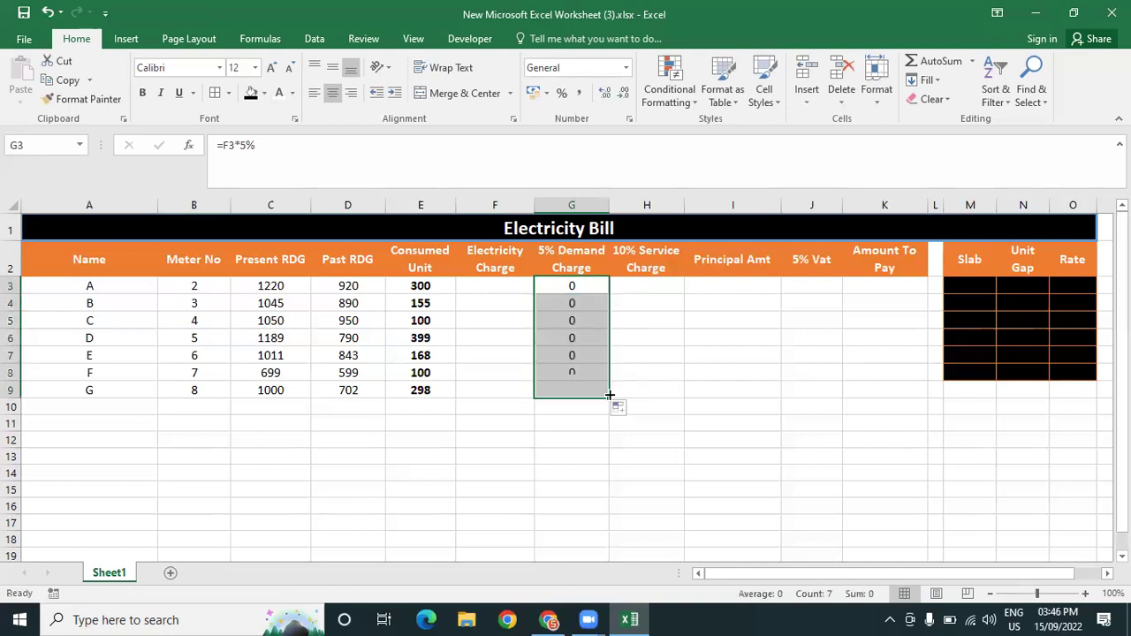
Calculate the 10% Service Charge in H3 with the formula =F3*10% and copy it down through H9
click(630, 281)
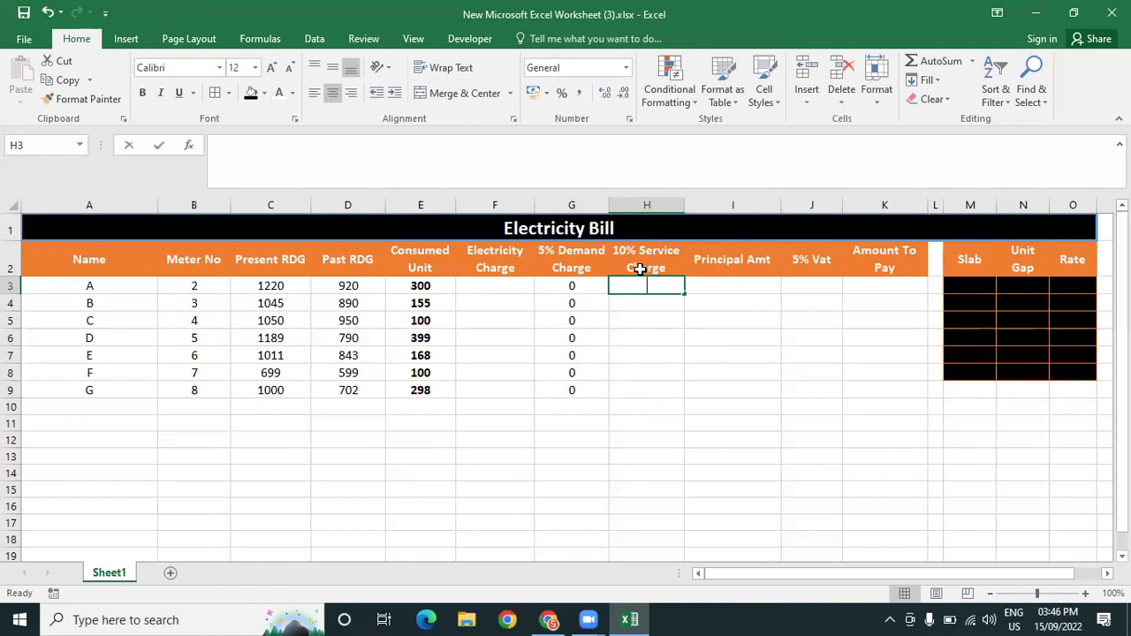
text(=)
click(524, 285)
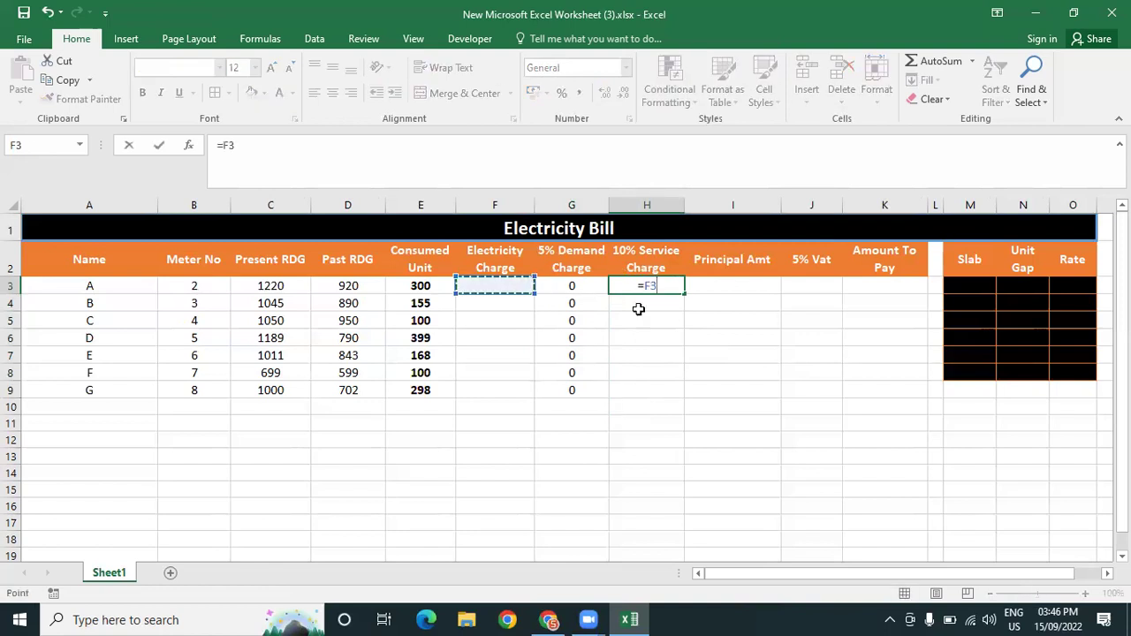
text(*10%)
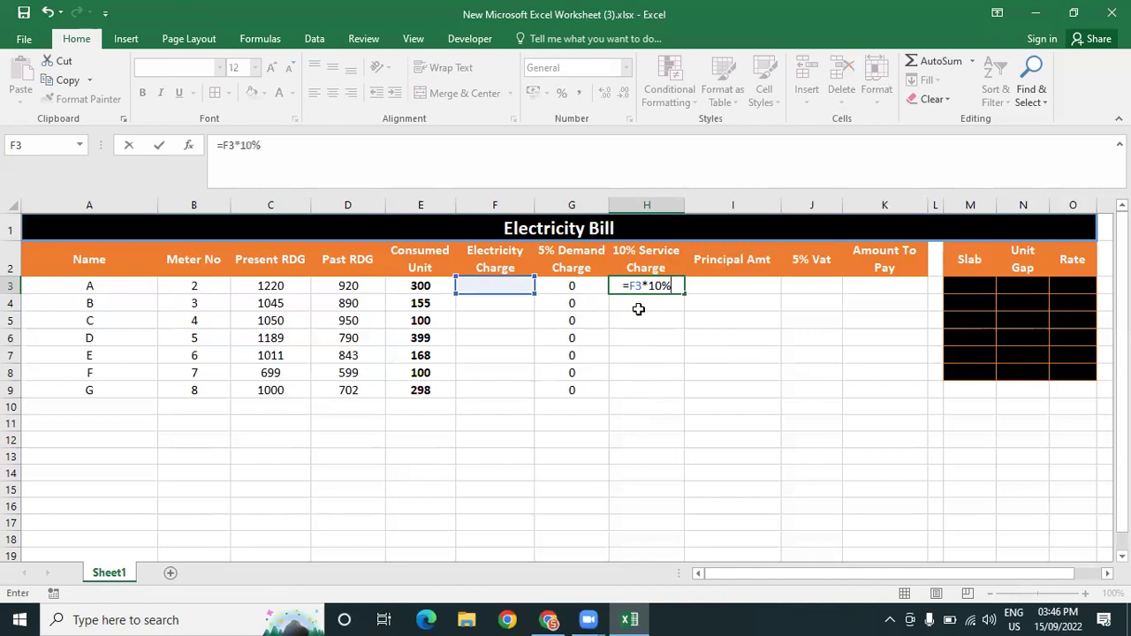
key(Return)
click(651, 286)
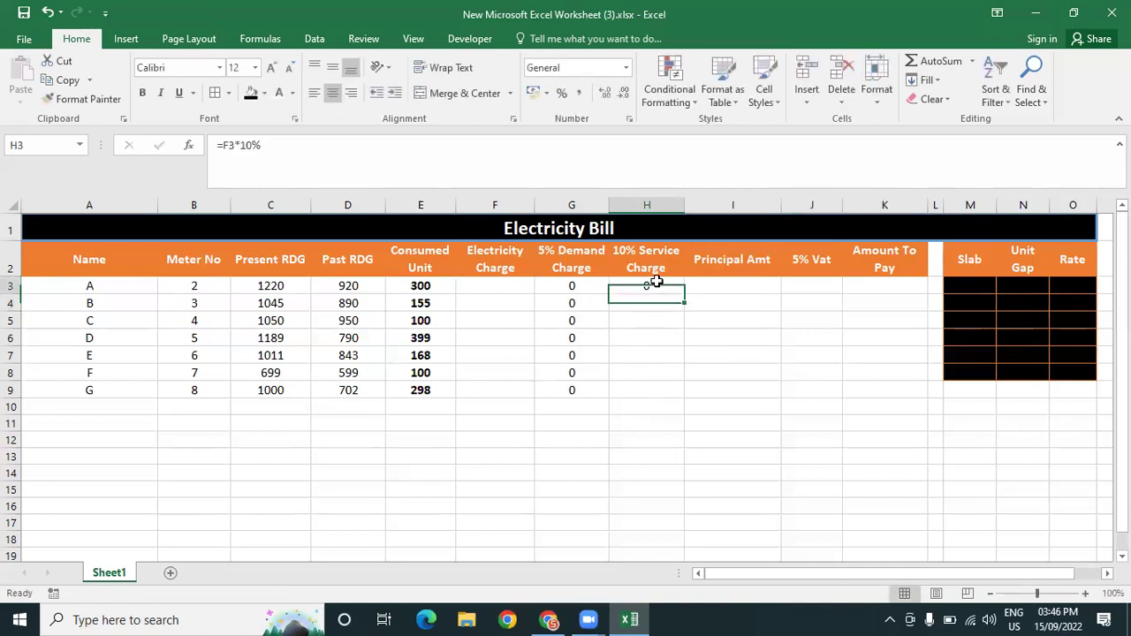
drag(684, 294, 681, 391)
click(651, 388)
click(662, 372)
click(657, 336)
click(769, 326)
Enter the formula =F3:H3 for the Principal Amt in I3 and copy it down through I9
click(731, 280)
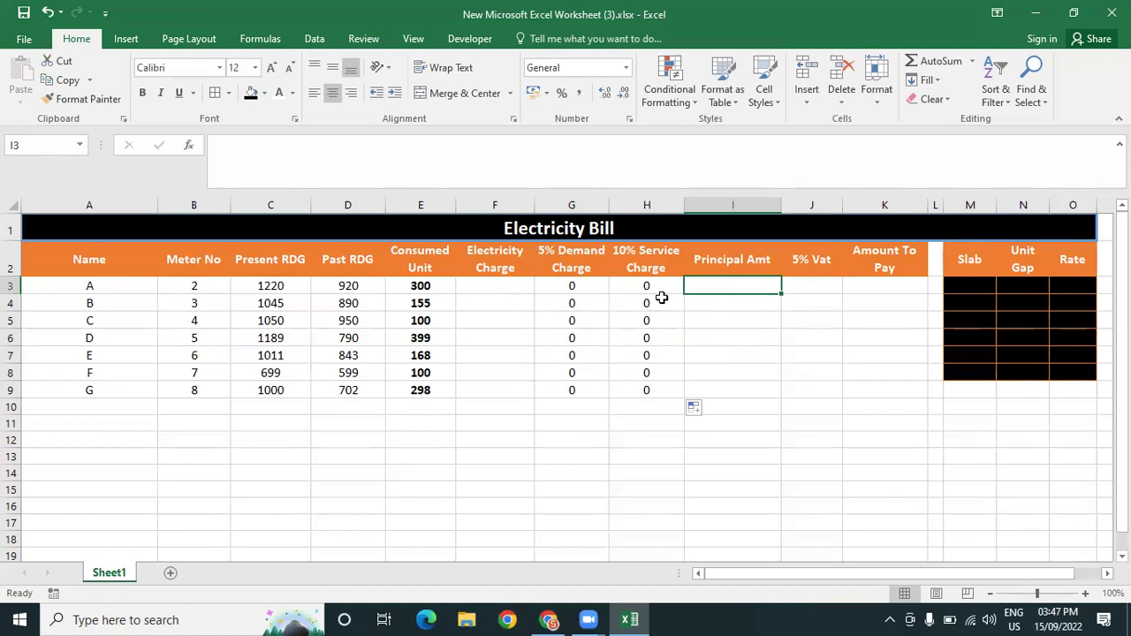
text(=)
drag(481, 284, 638, 286)
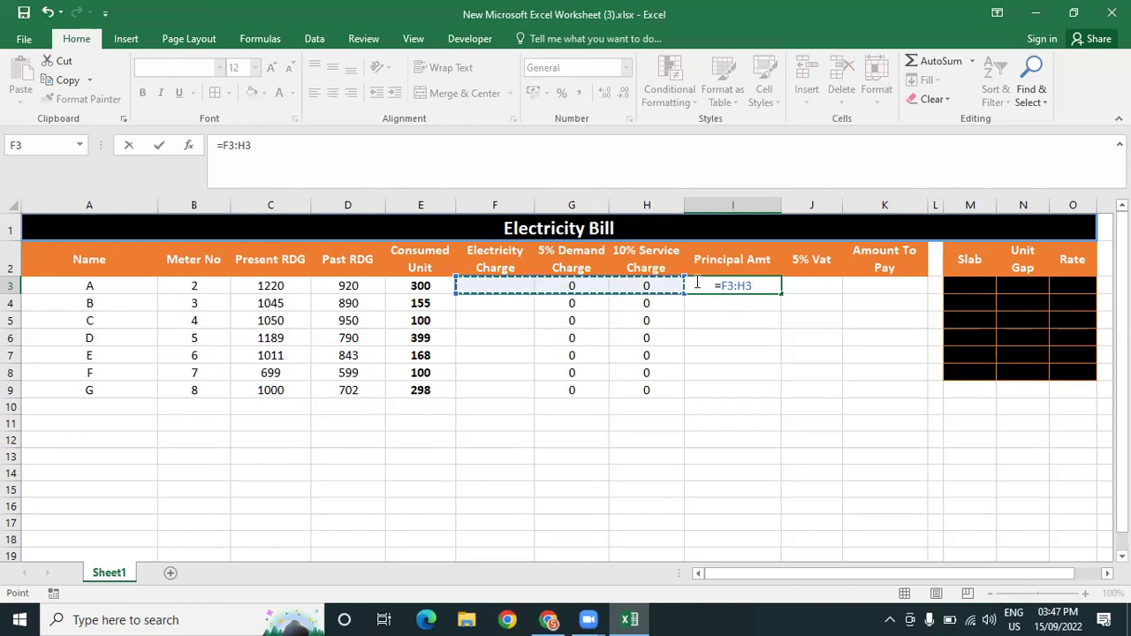
key(Return)
click(758, 285)
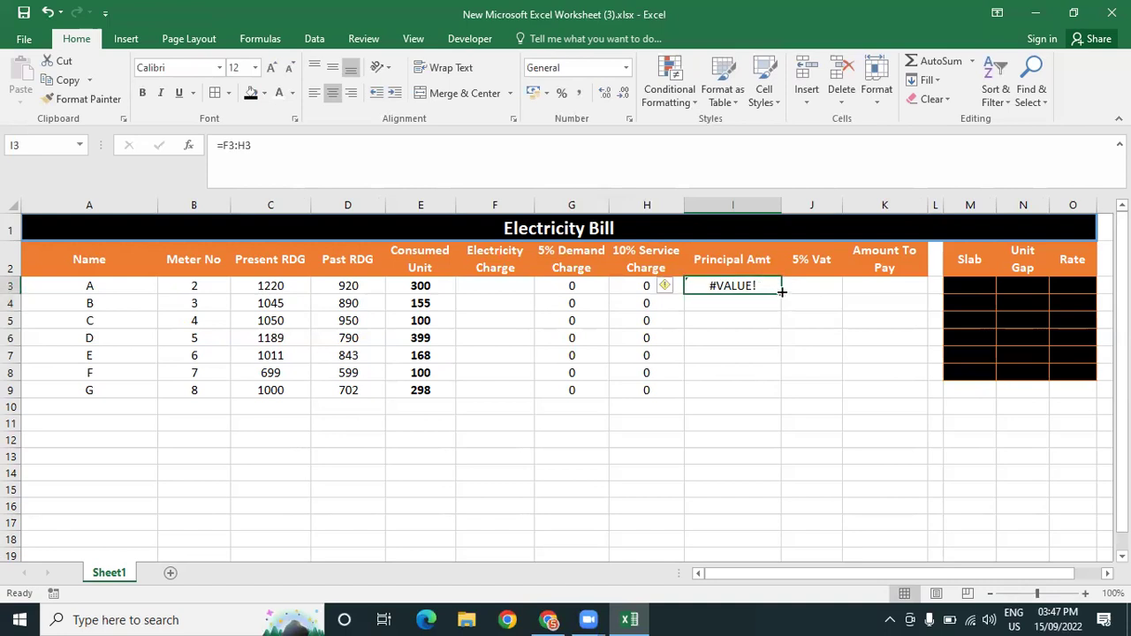
drag(782, 297, 781, 397)
click(719, 458)
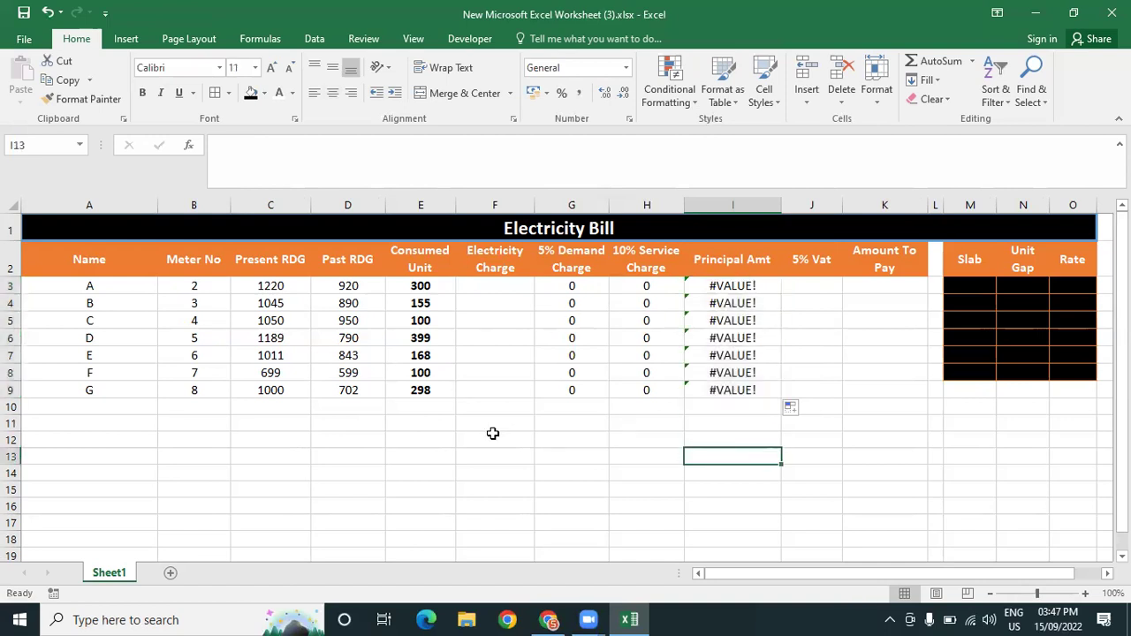
Enclose the range in the Principal Amt formula in I3 in parentheses as =(F3:H3)
click(729, 291)
click(283, 146)
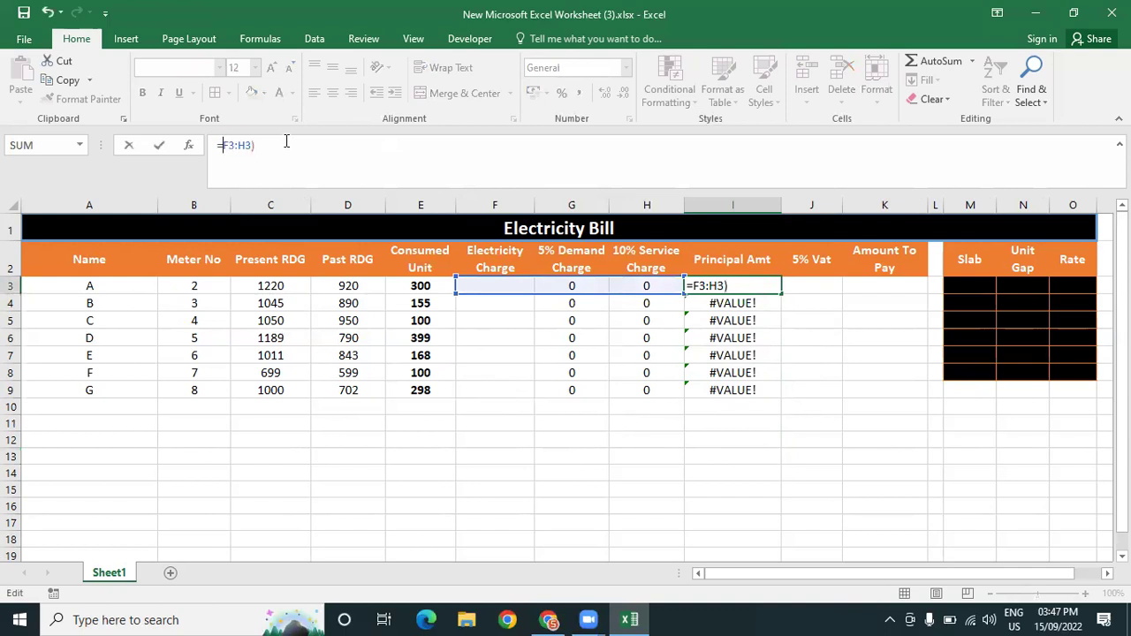
text())
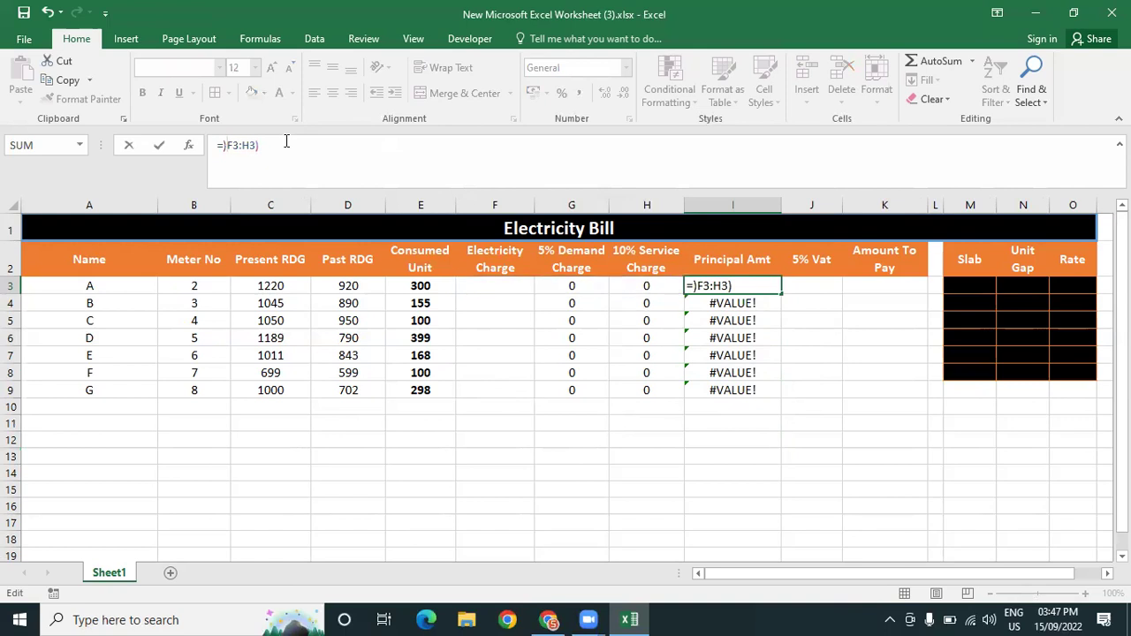
key(BackSpace)
text(()
key(Return)
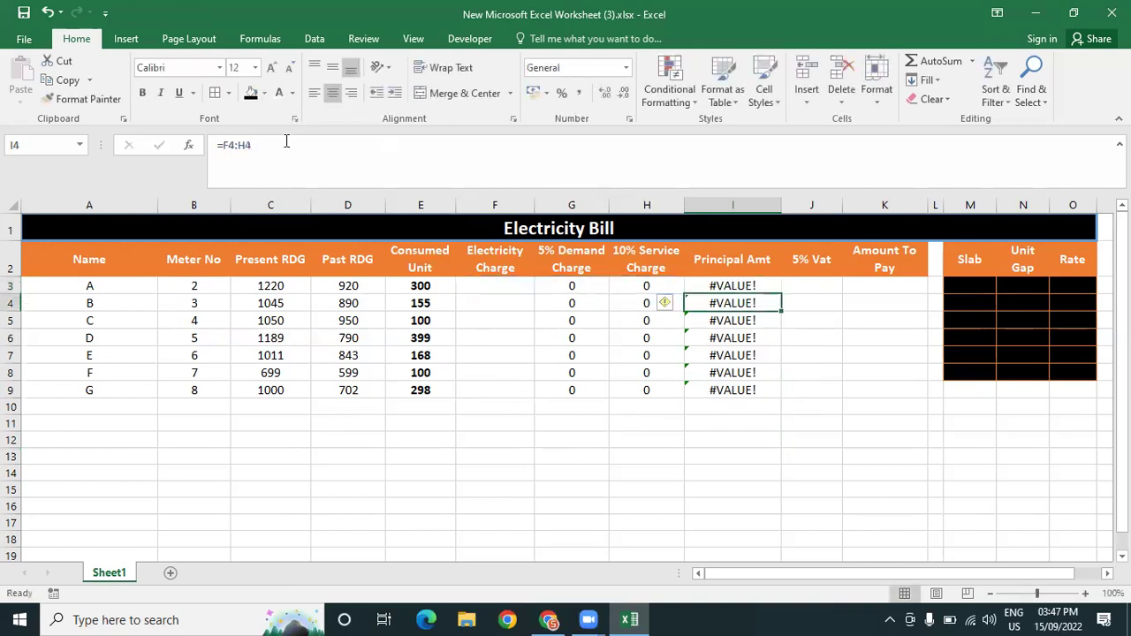
Change the Principal Amt formula in I3 to =SUM(F3:H3) and copy it down through I9
click(722, 285)
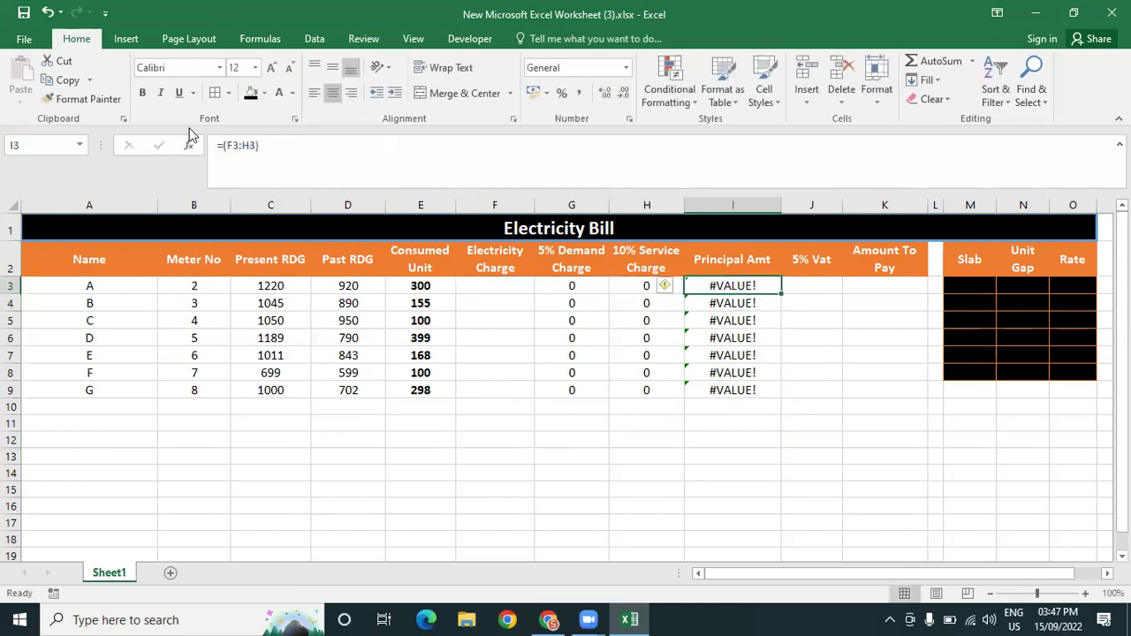
click(221, 145)
text(su)
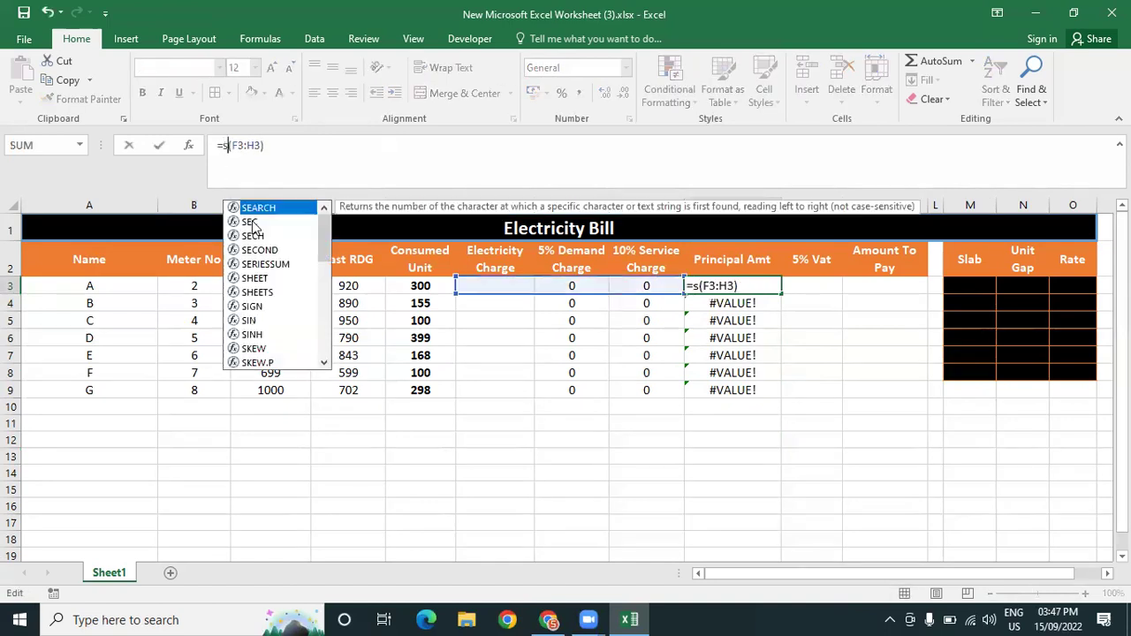
text(m)
key(Return)
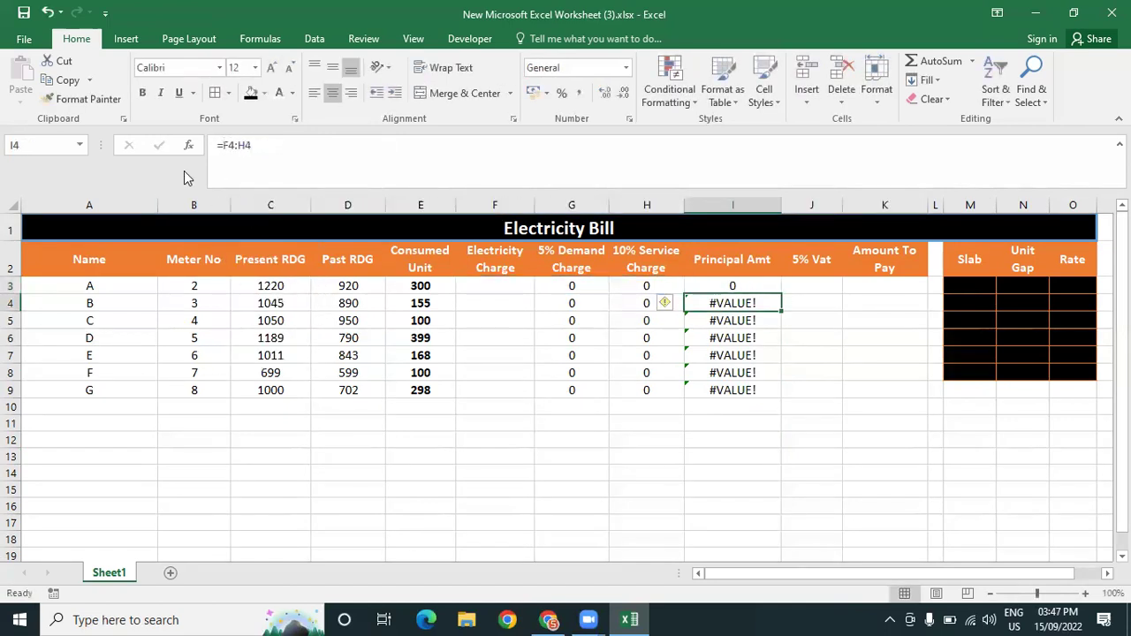
click(730, 292)
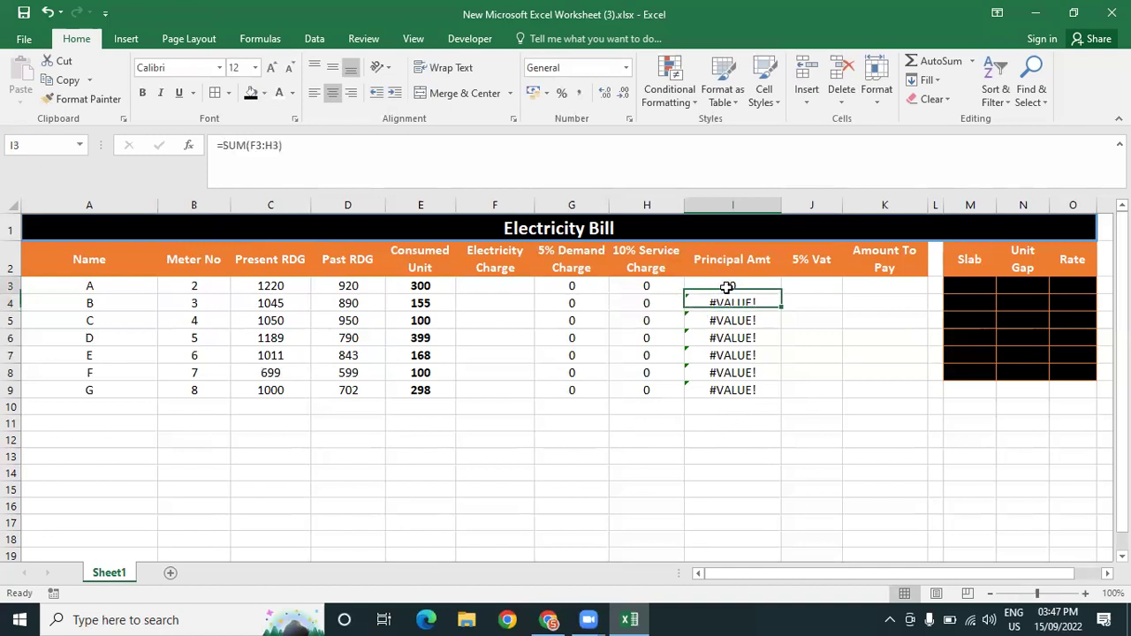
drag(783, 295, 785, 394)
click(699, 463)
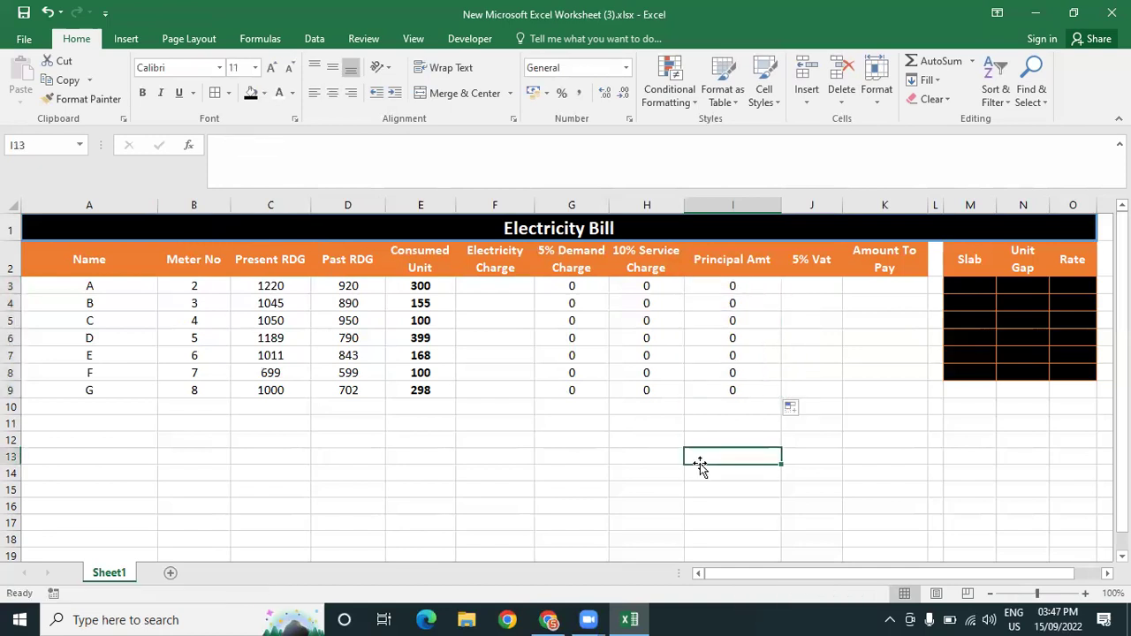
click(752, 292)
click(752, 371)
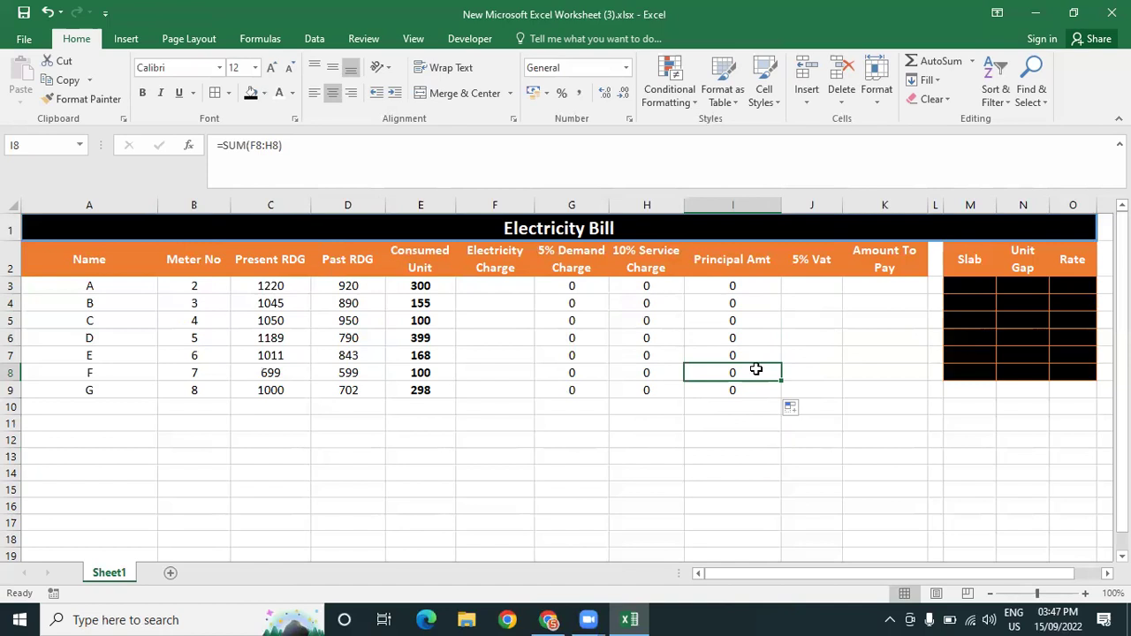
Calculate the 5% Vat in J3 with the formula =I3*5% and copy it down through J9
click(807, 284)
click(746, 286)
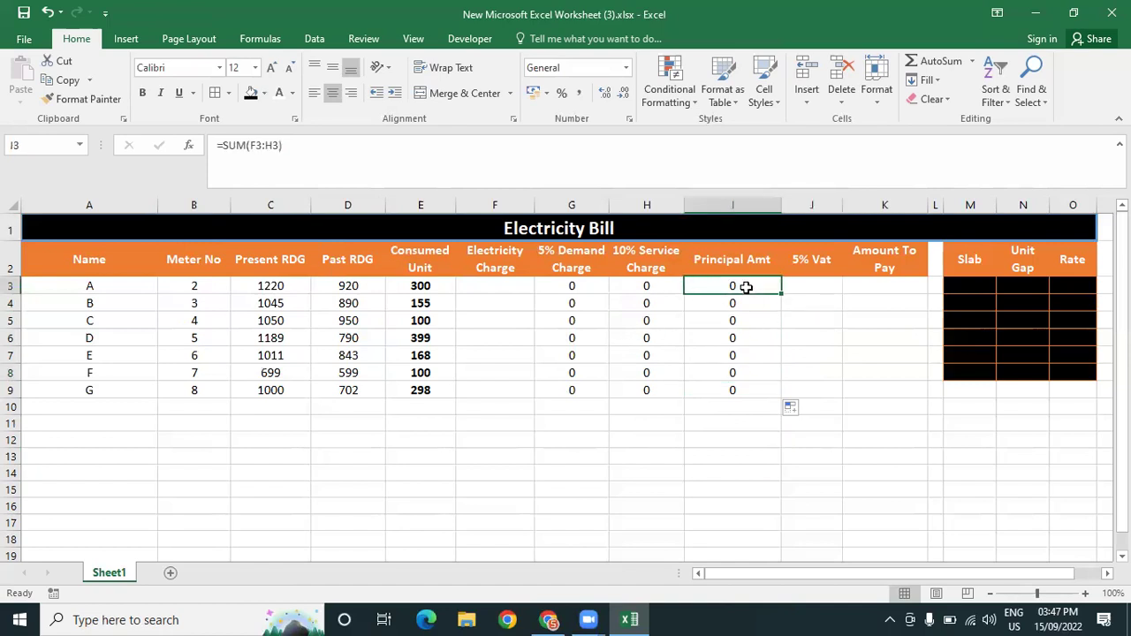
click(826, 283)
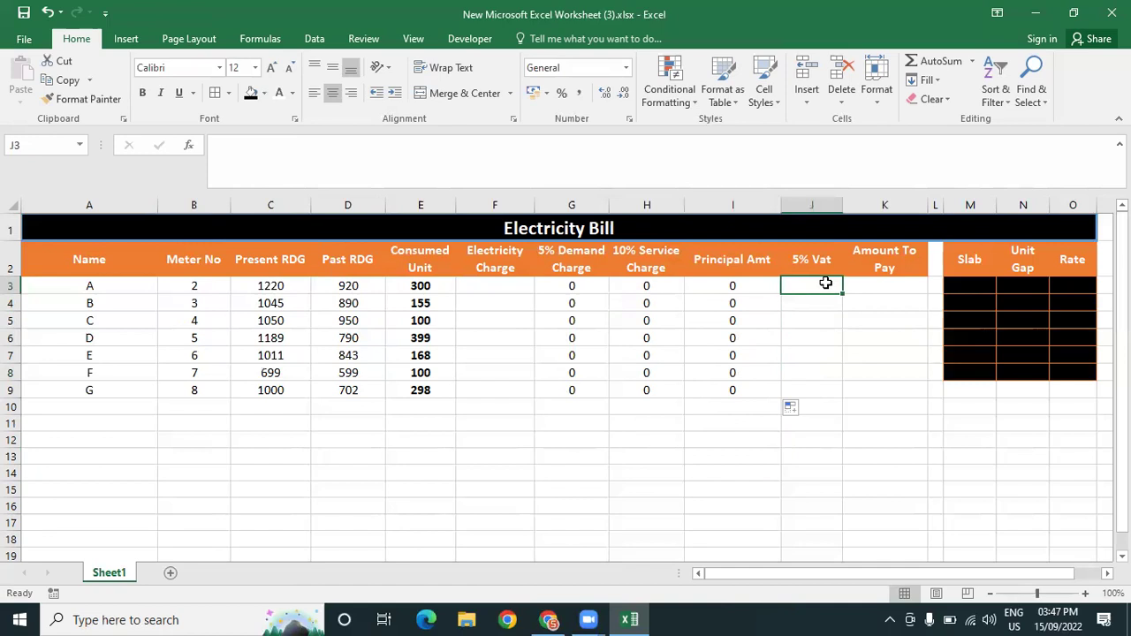
text(=)
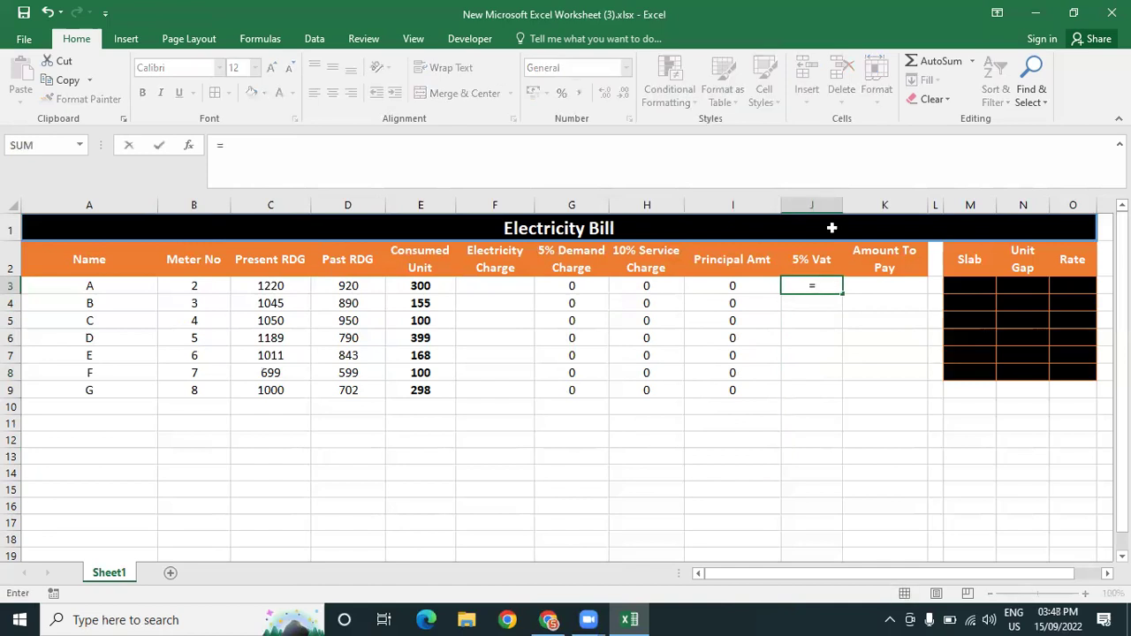
click(742, 284)
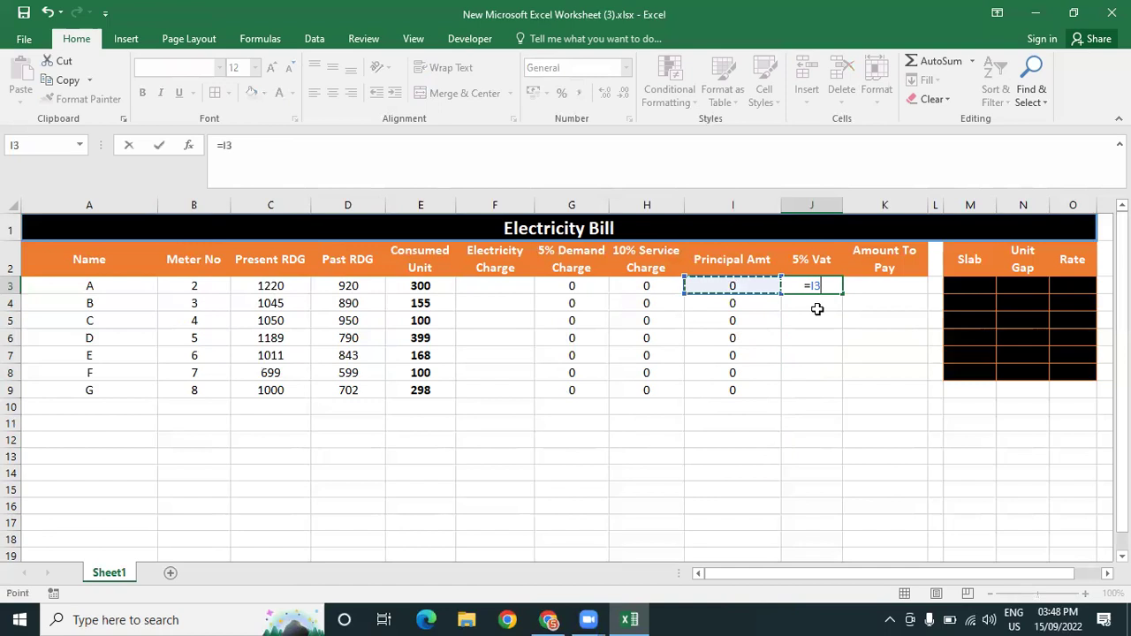
text(*5%)
key(Return)
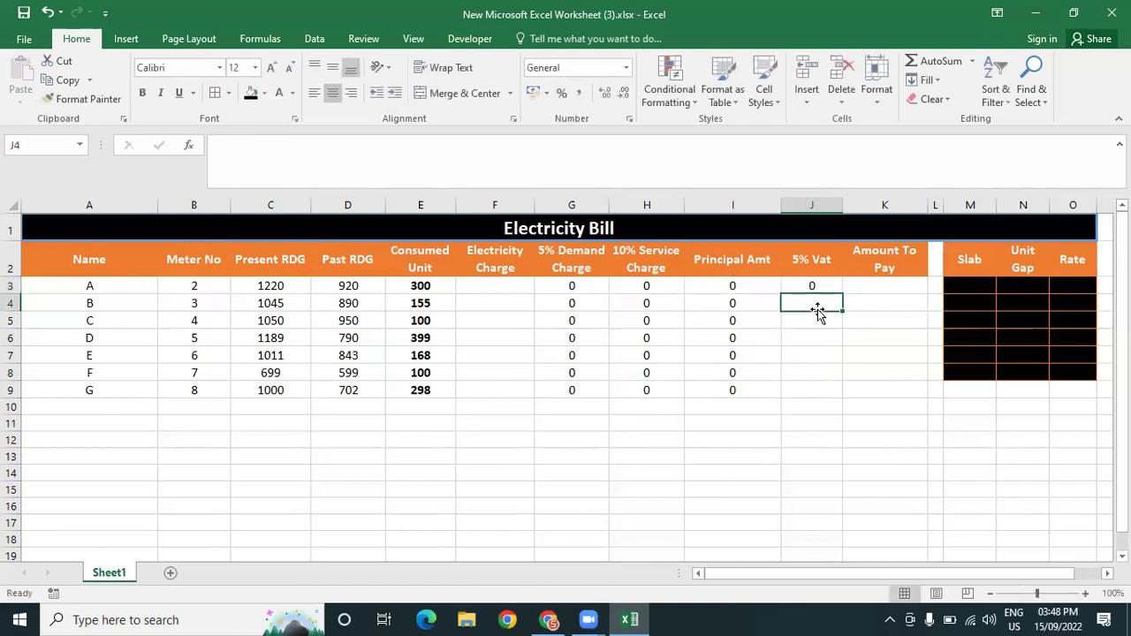
click(840, 290)
drag(841, 294, 835, 395)
Calculate the Amount To Pay in K3 with the formula =SUM(I3:J3)
click(884, 283)
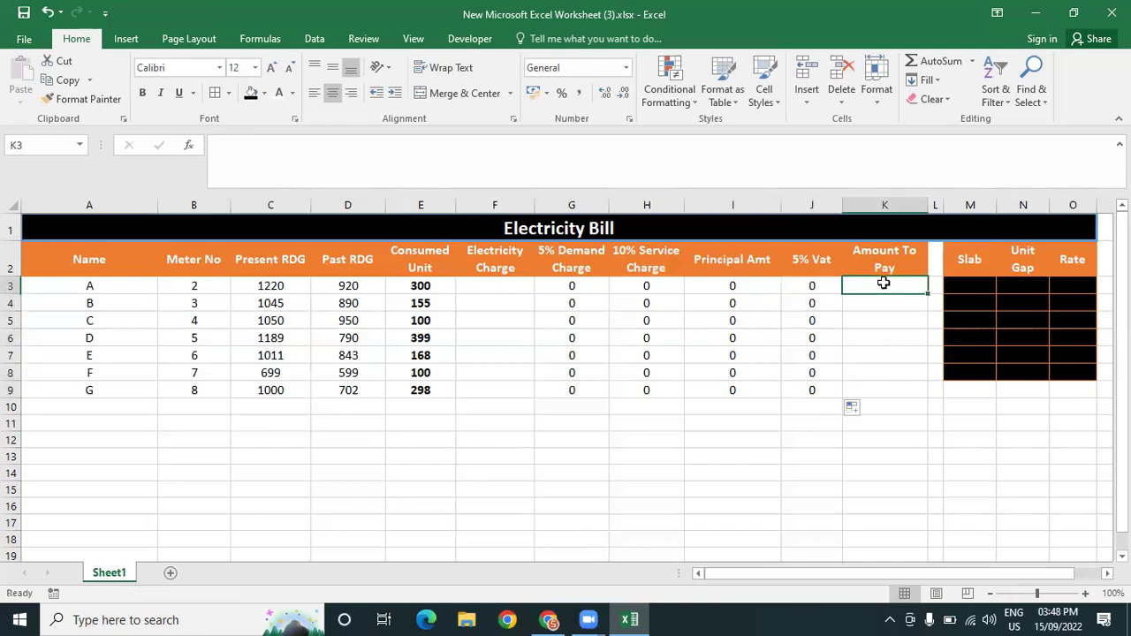
click(730, 282)
click(801, 287)
click(725, 285)
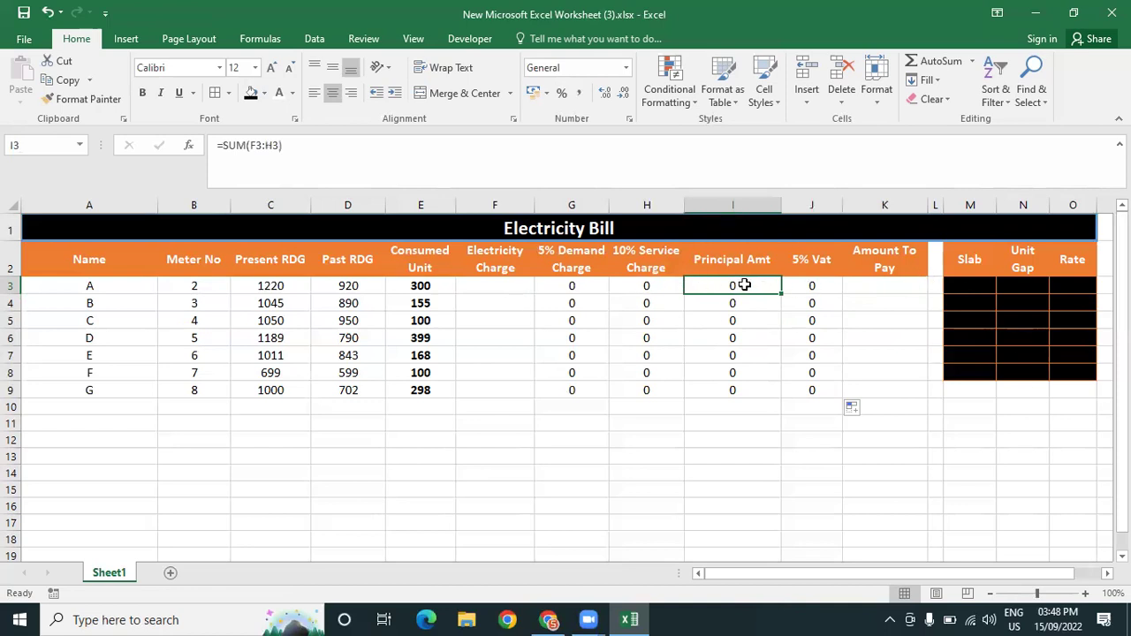
click(807, 287)
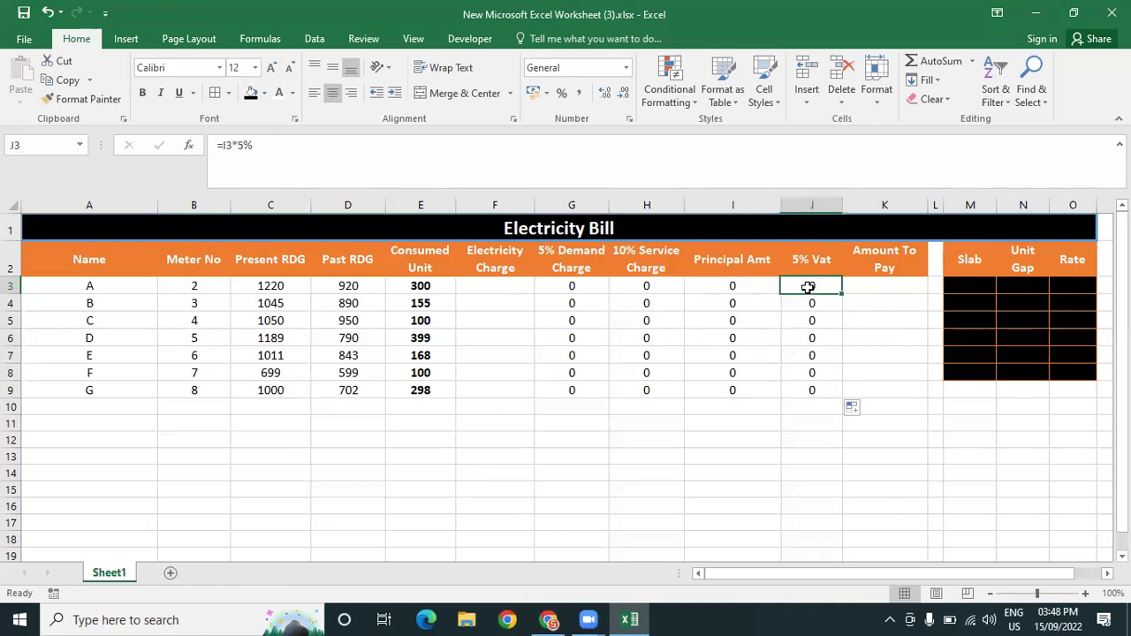
click(900, 289)
text(=sum()
drag(732, 285, 812, 285)
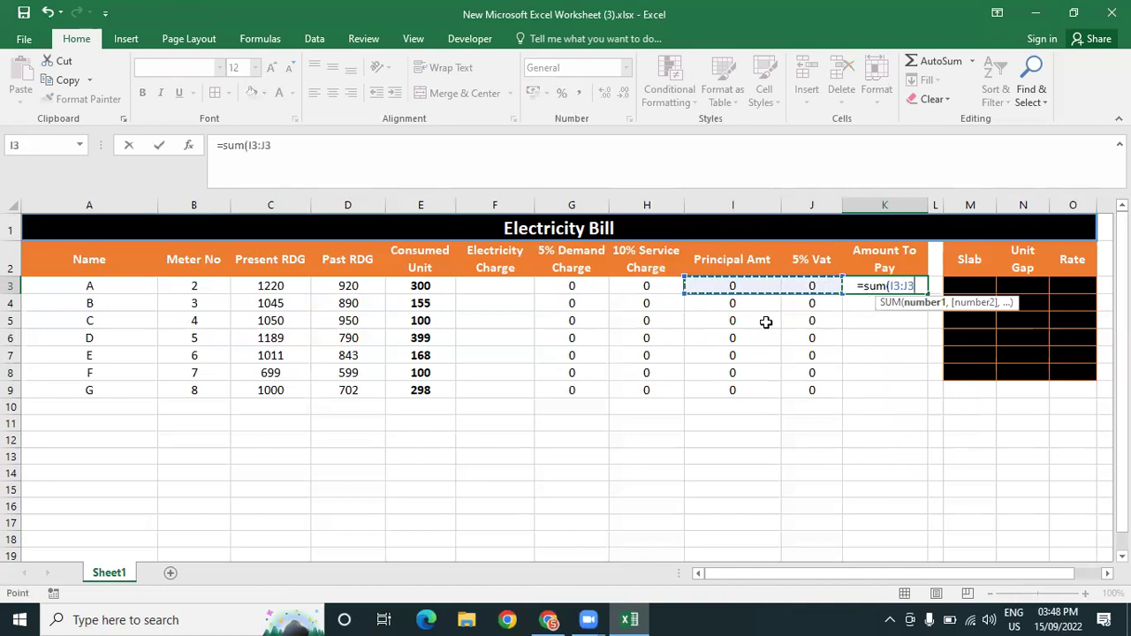
key(Return)
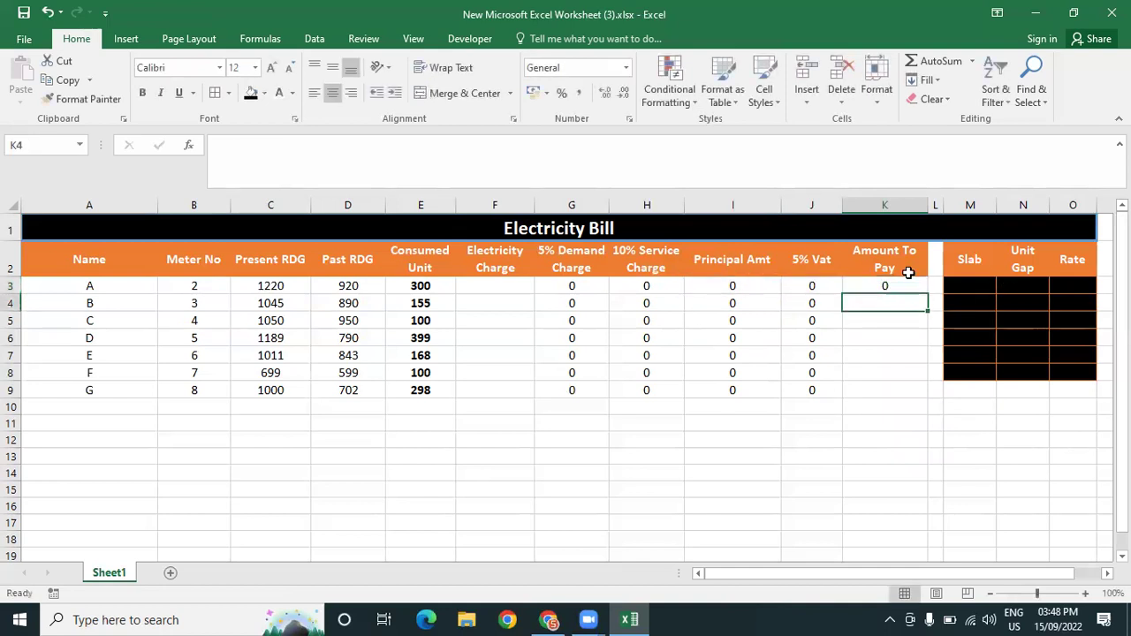
Copy the Amount To Pay formula from K3 down through K9
click(878, 283)
click(877, 334)
click(904, 288)
drag(920, 297, 932, 399)
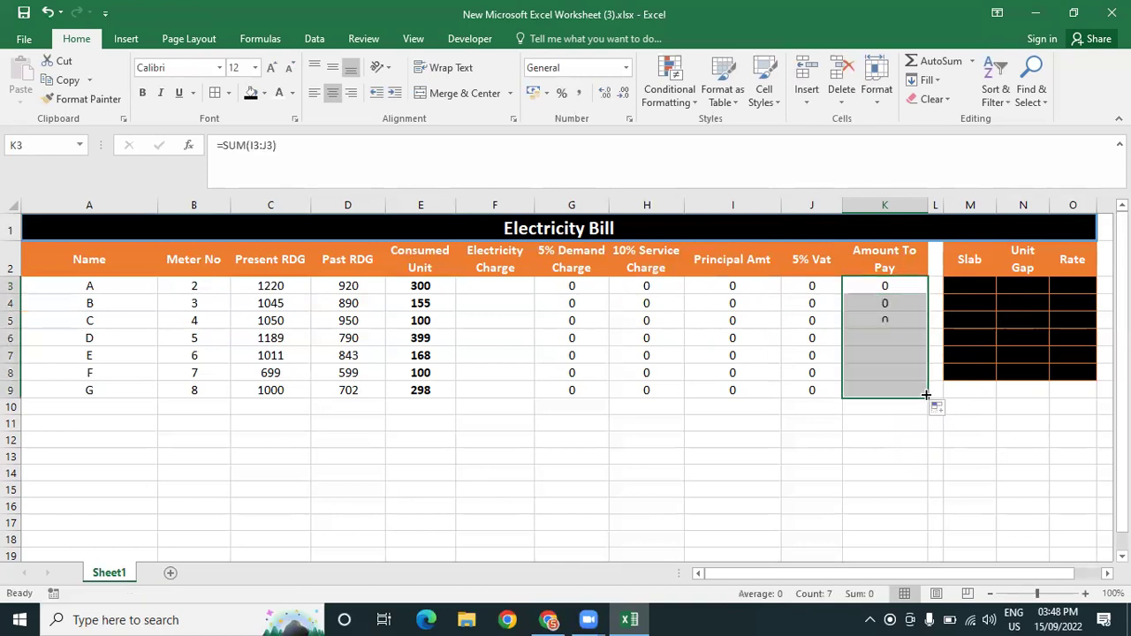
click(864, 453)
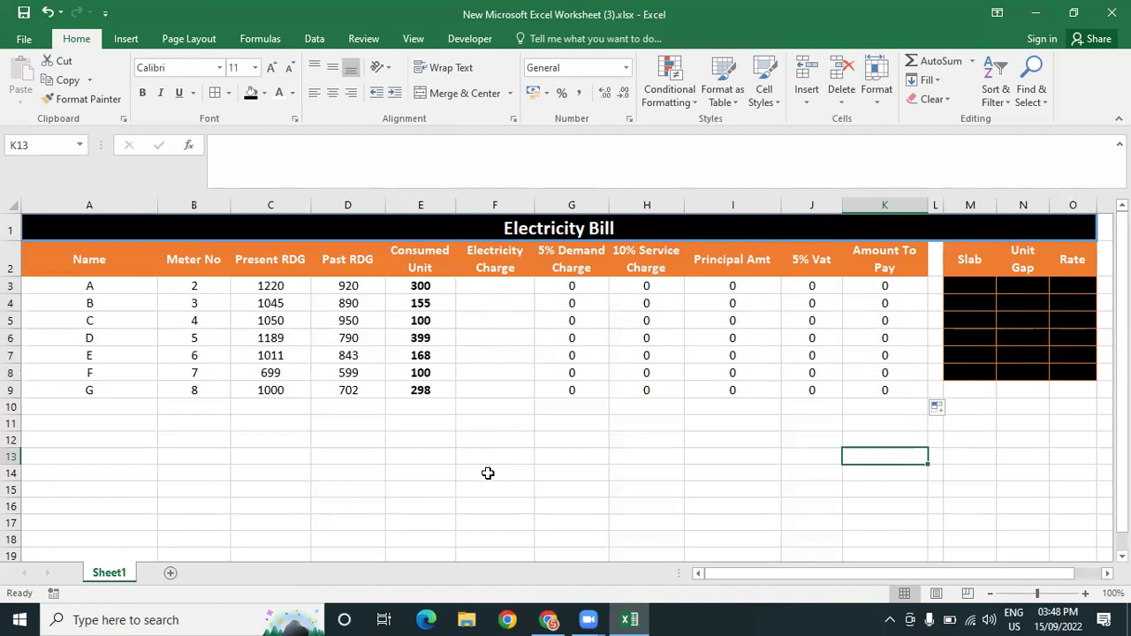
Set the font colour of the black slab table cells M3:O8 to white
click(983, 286)
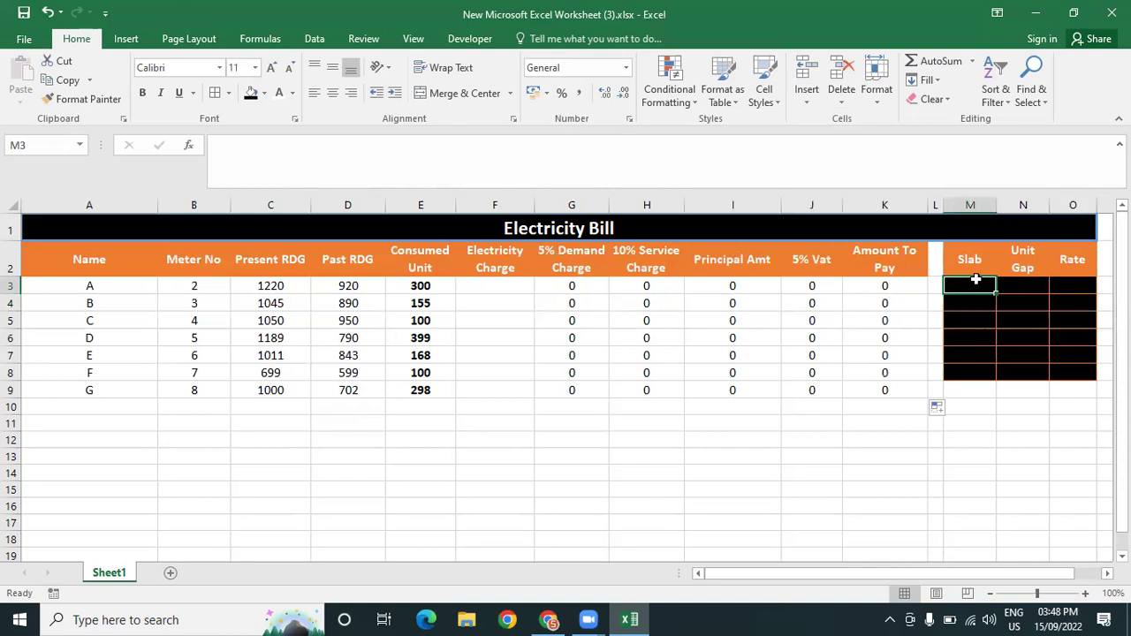
text(0)
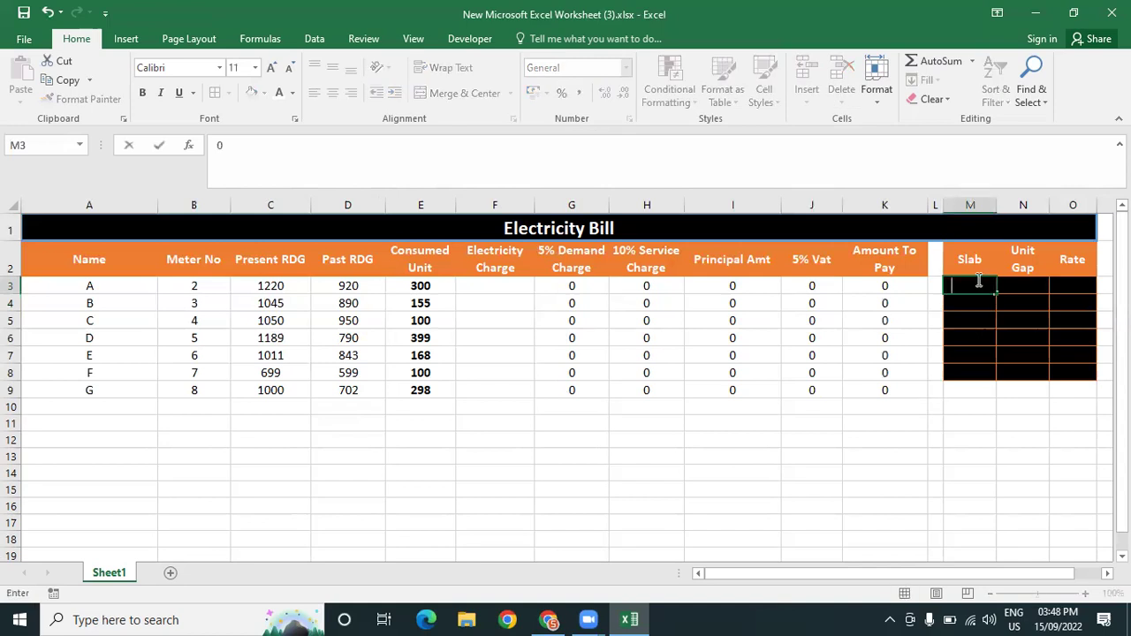
click(1007, 379)
drag(962, 293, 1073, 367)
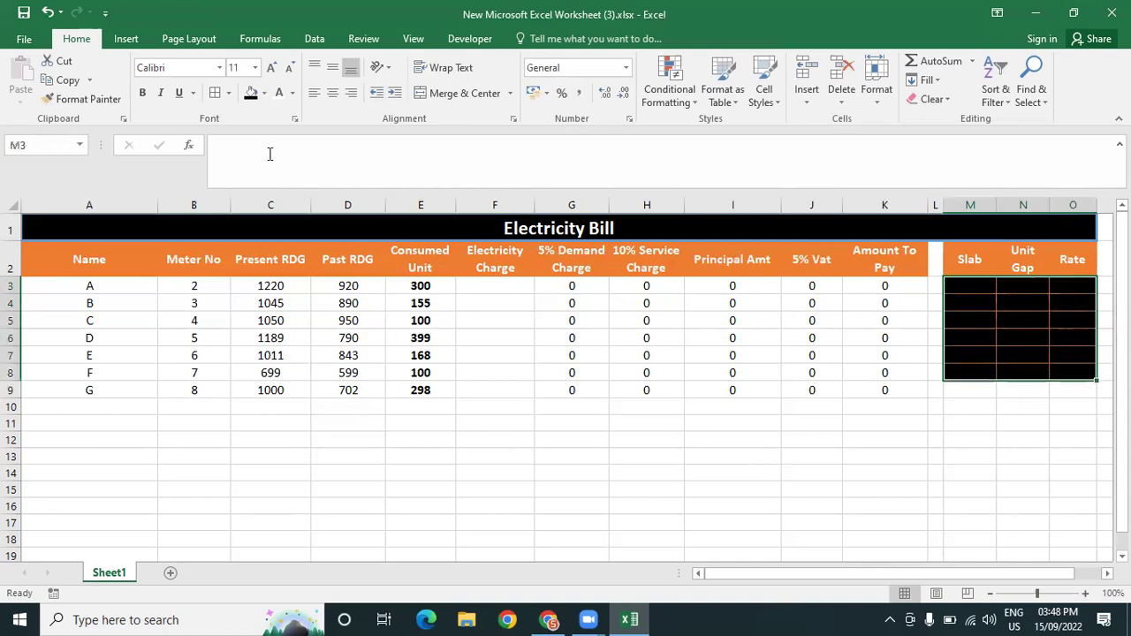
click(292, 94)
click(280, 151)
click(959, 389)
click(962, 319)
Enter 0-75 as the first slab in M3 and centre the contents of M3:O8 horizontally
click(968, 288)
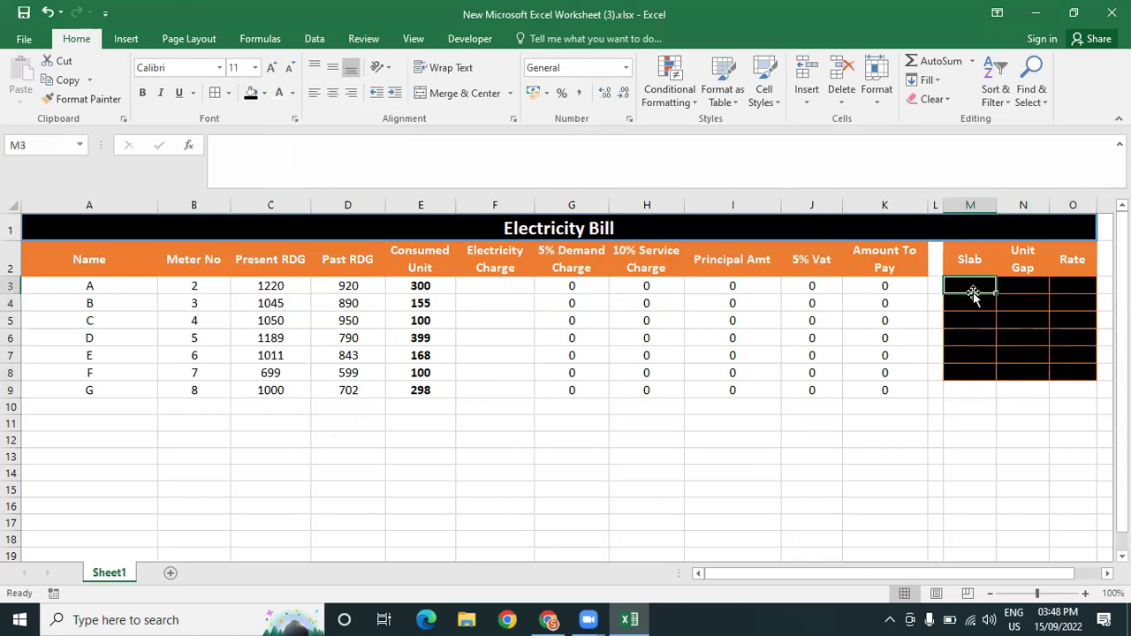
text(0-75)
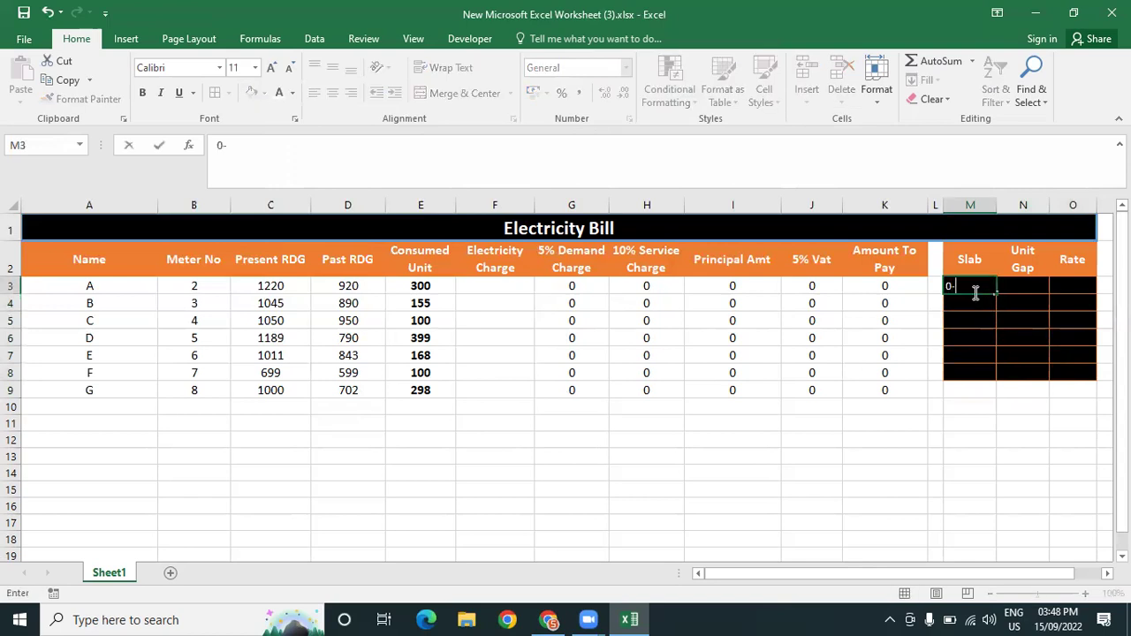
click(988, 392)
drag(963, 284, 1073, 369)
click(332, 92)
click(1001, 438)
Complete the 0-75 slab row with a Unit Gap of 75 in N3 and a Rate of 4 in O3
click(963, 285)
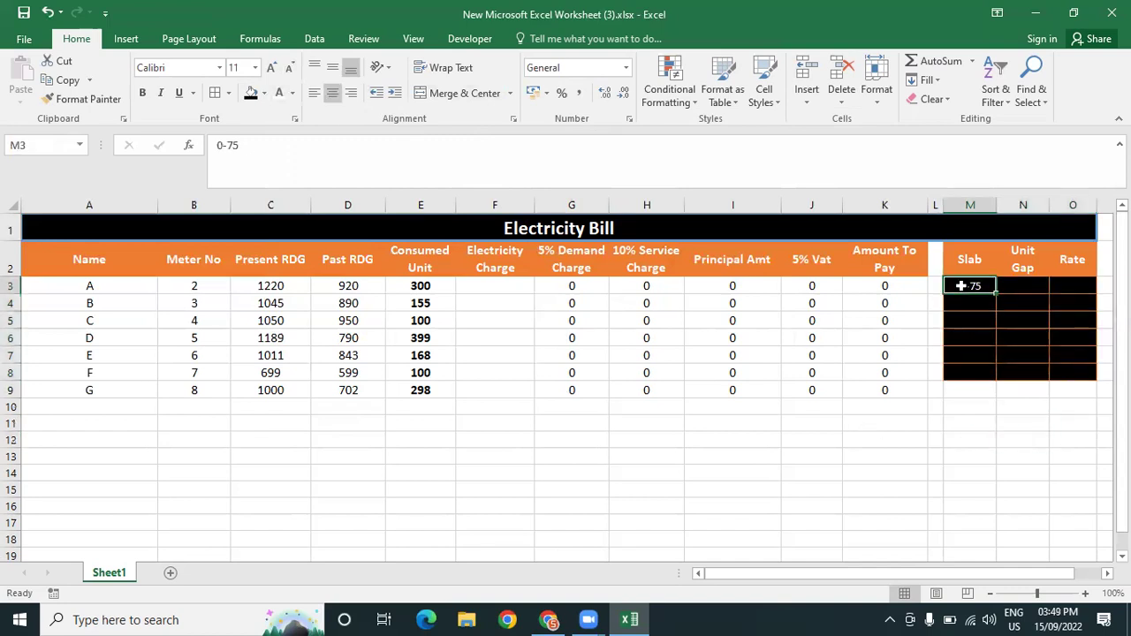
click(1034, 285)
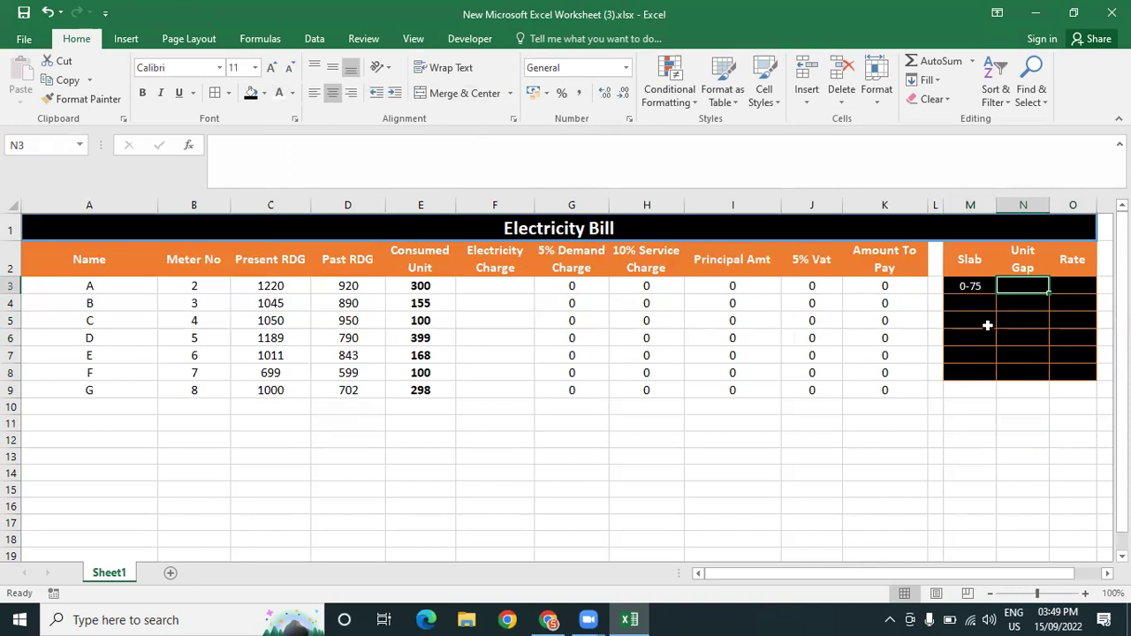
text(75)
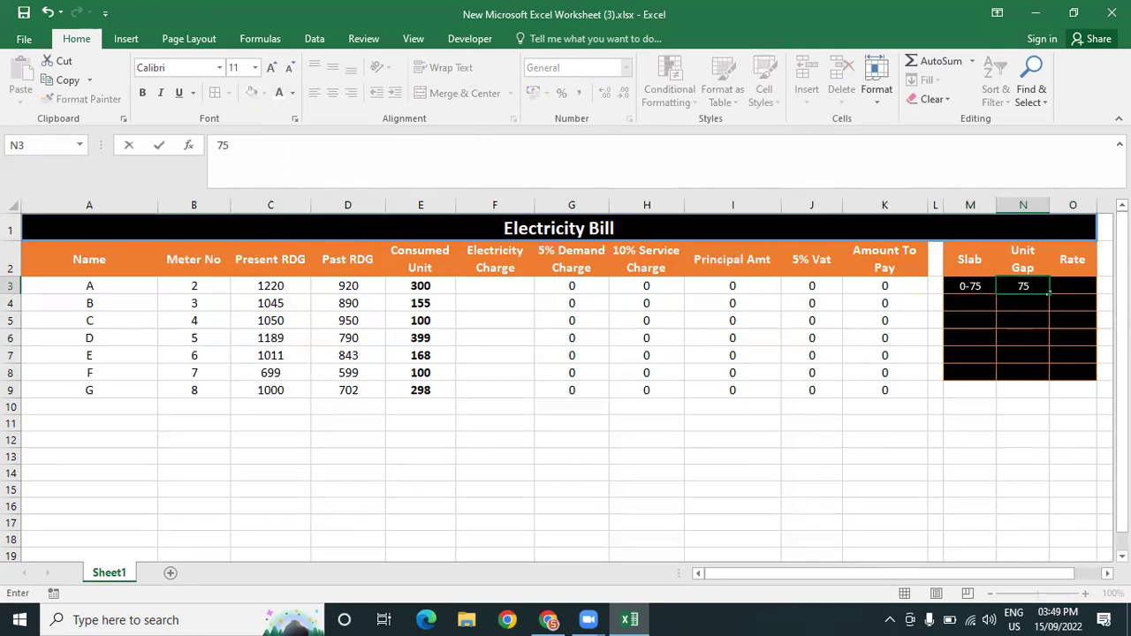
click(1071, 284)
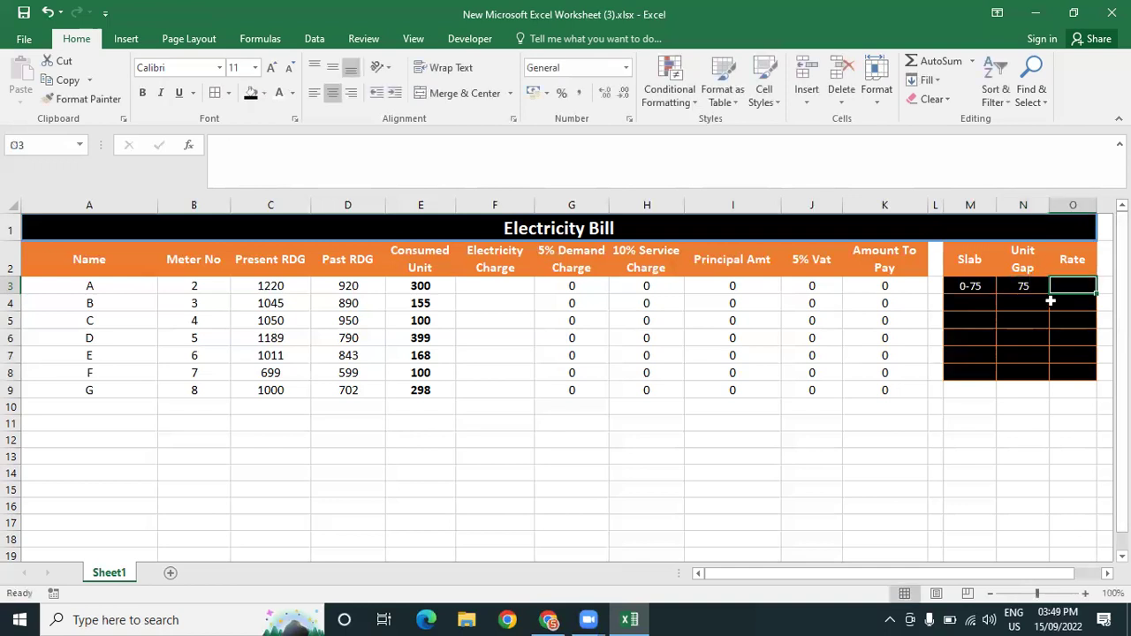
text(4)
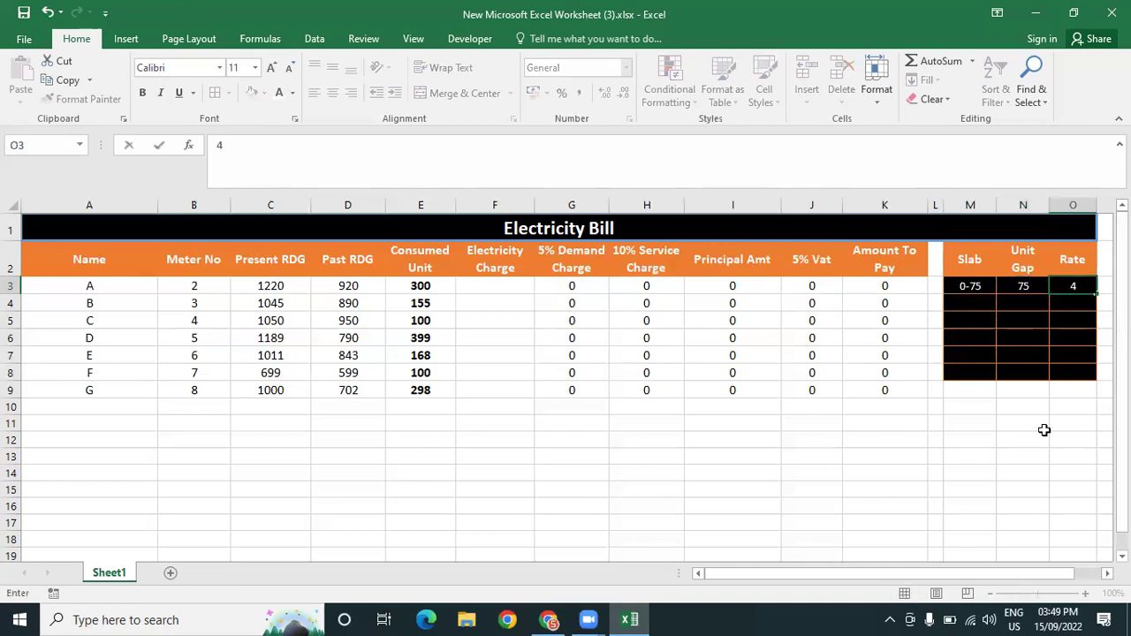
click(1025, 453)
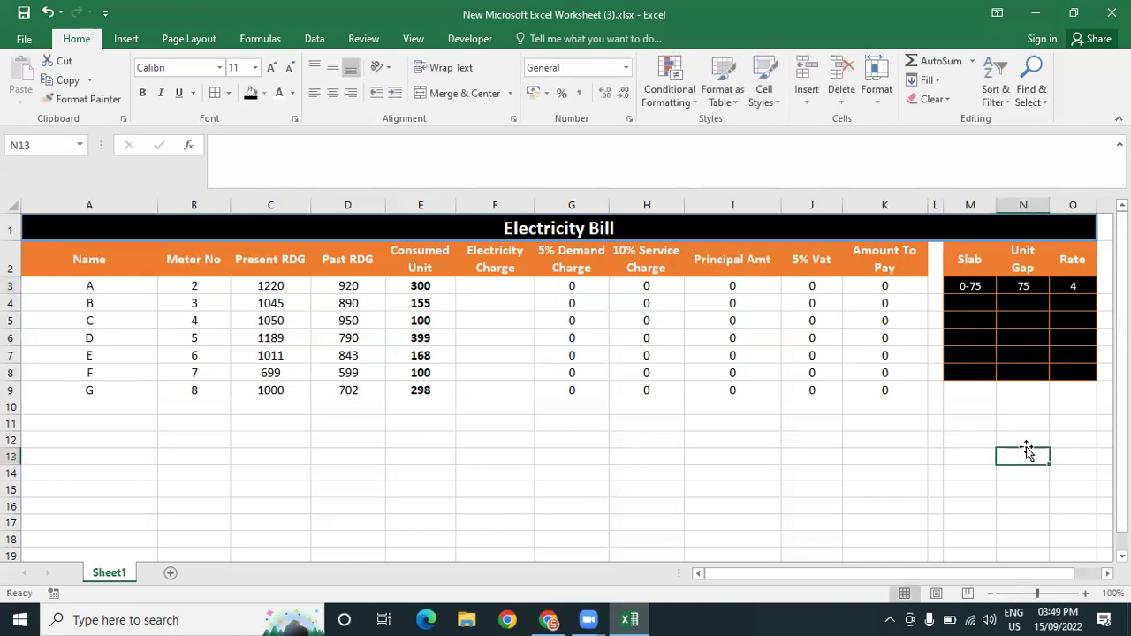
Format the slab table cells M3:O8 with font size 12 and bold text
click(965, 283)
drag(965, 292, 1070, 369)
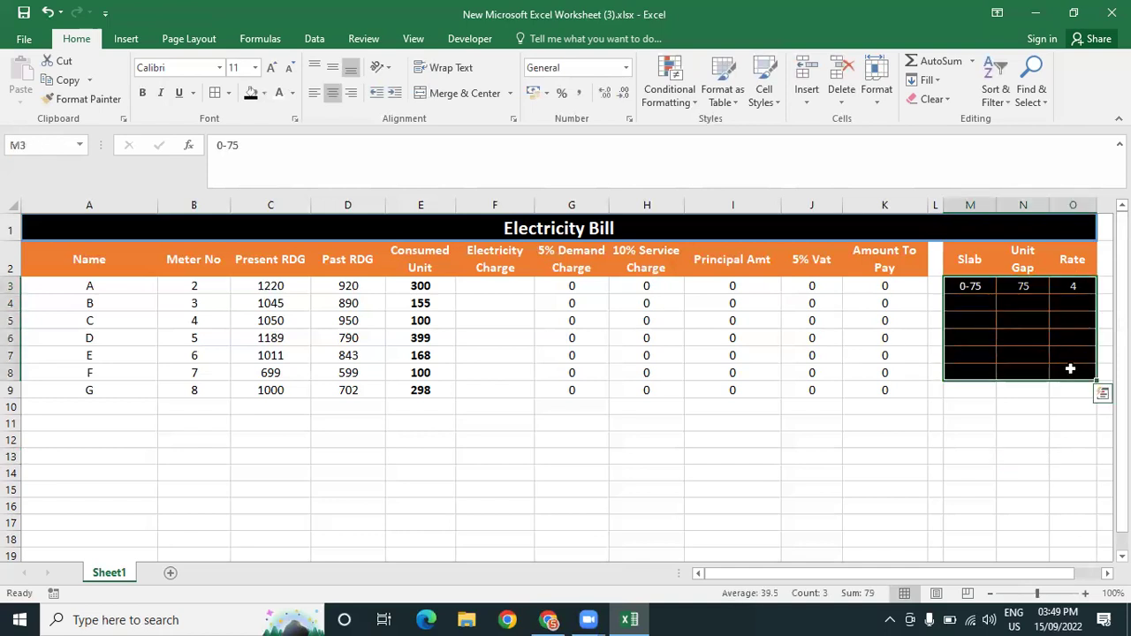
click(272, 69)
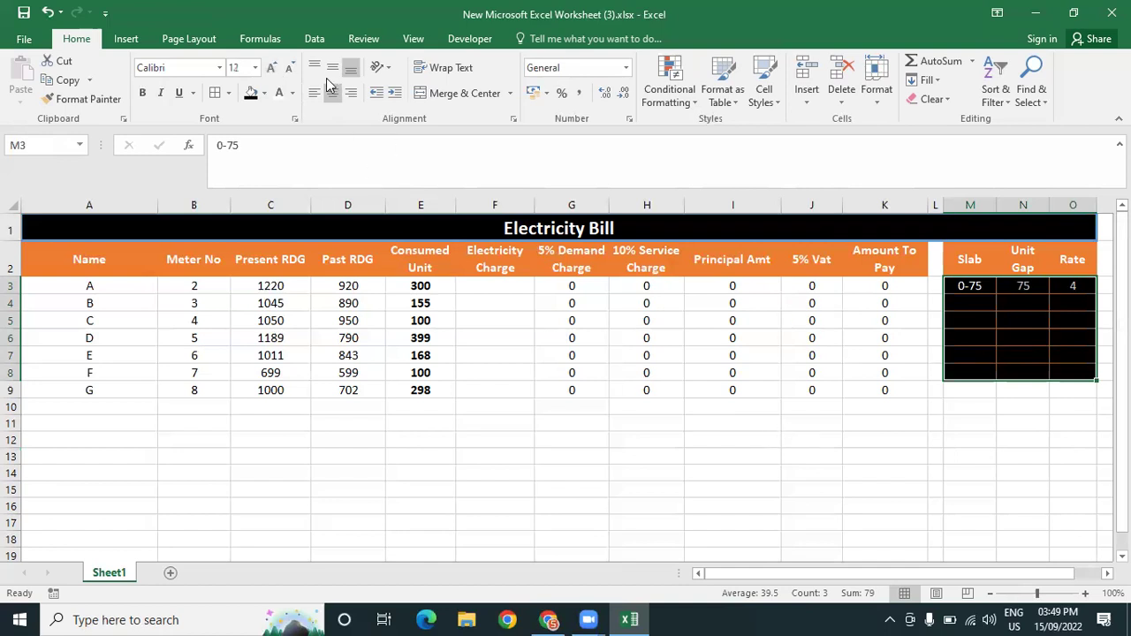
click(289, 68)
click(142, 93)
click(972, 406)
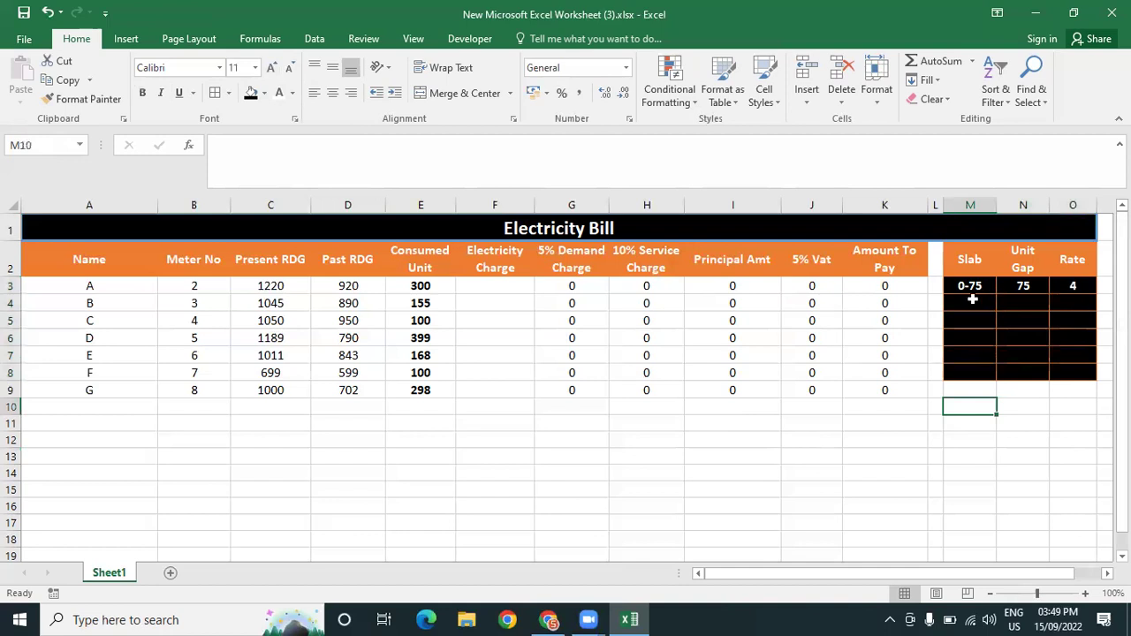
click(976, 289)
click(1023, 288)
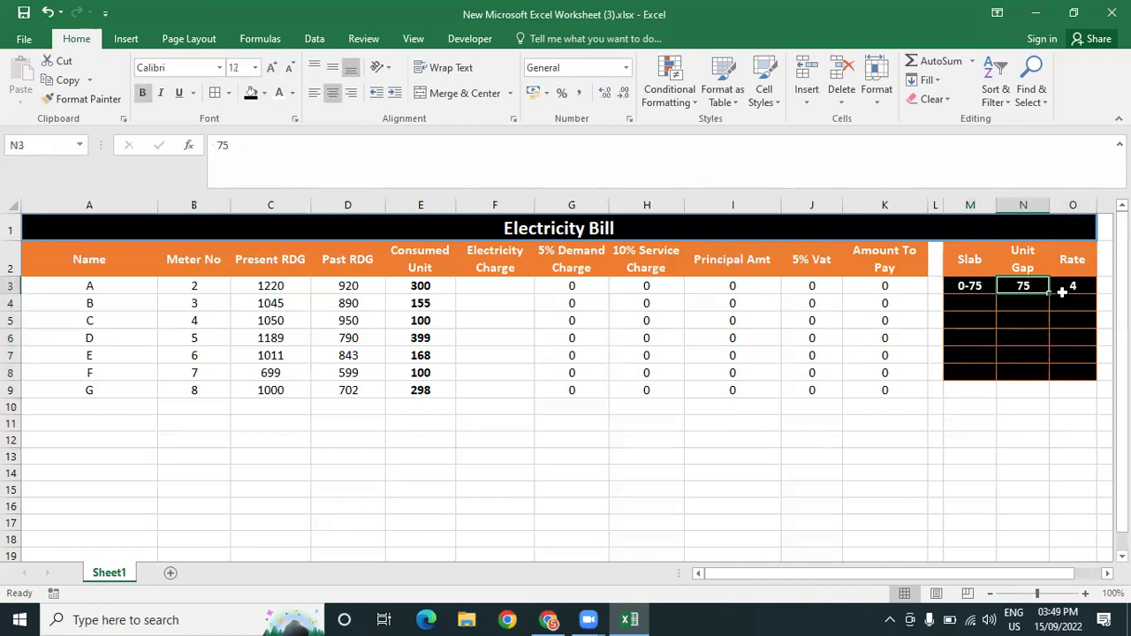
click(1075, 288)
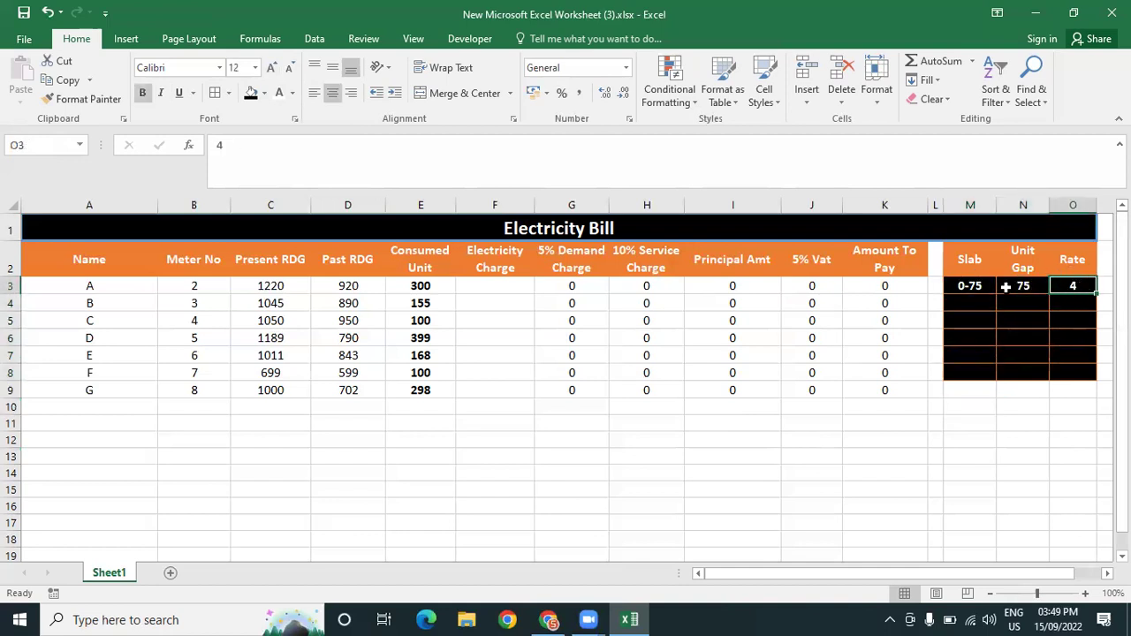
click(959, 286)
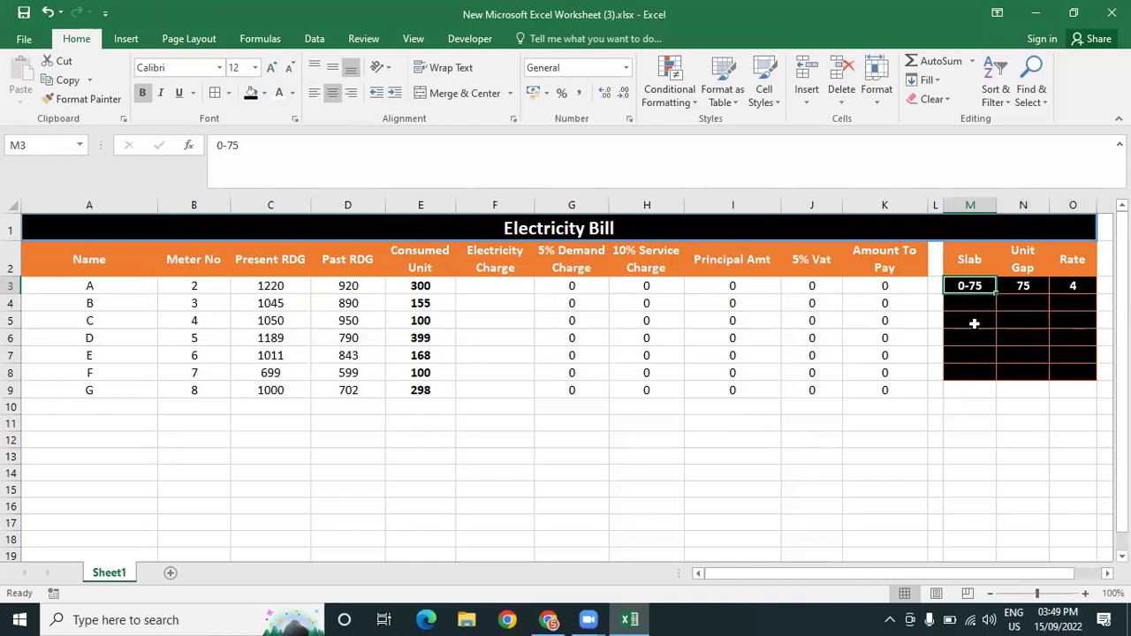
Add the 76-200 slab in row 4 of the rate table with a Unit Gap of 125 and a Rate of 5.45
click(965, 303)
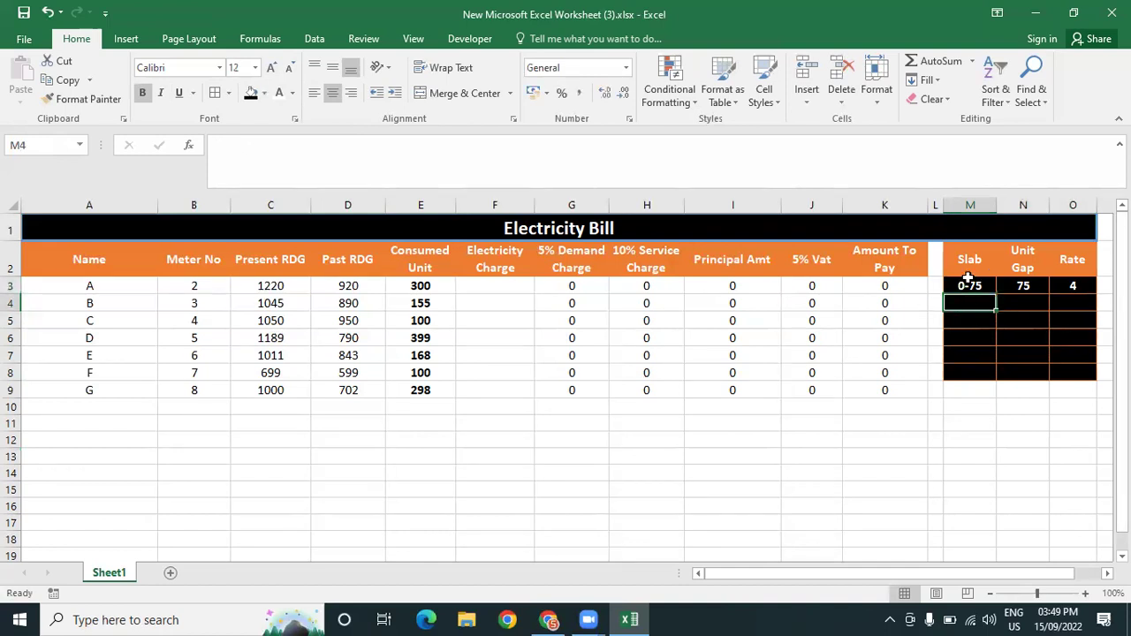
text(76)
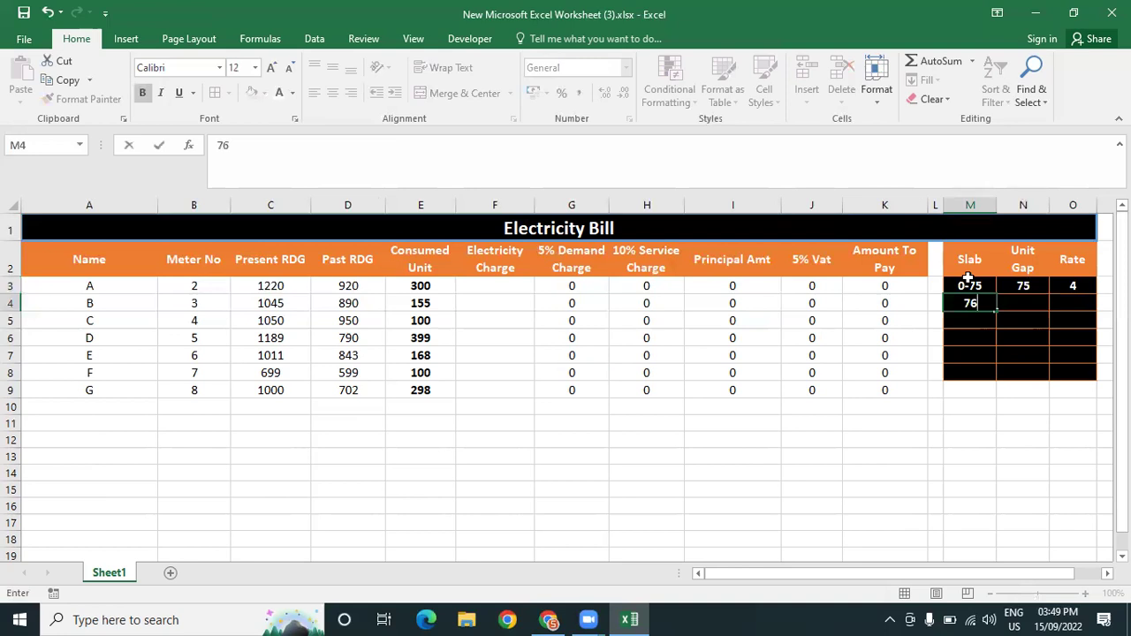
text(-200)
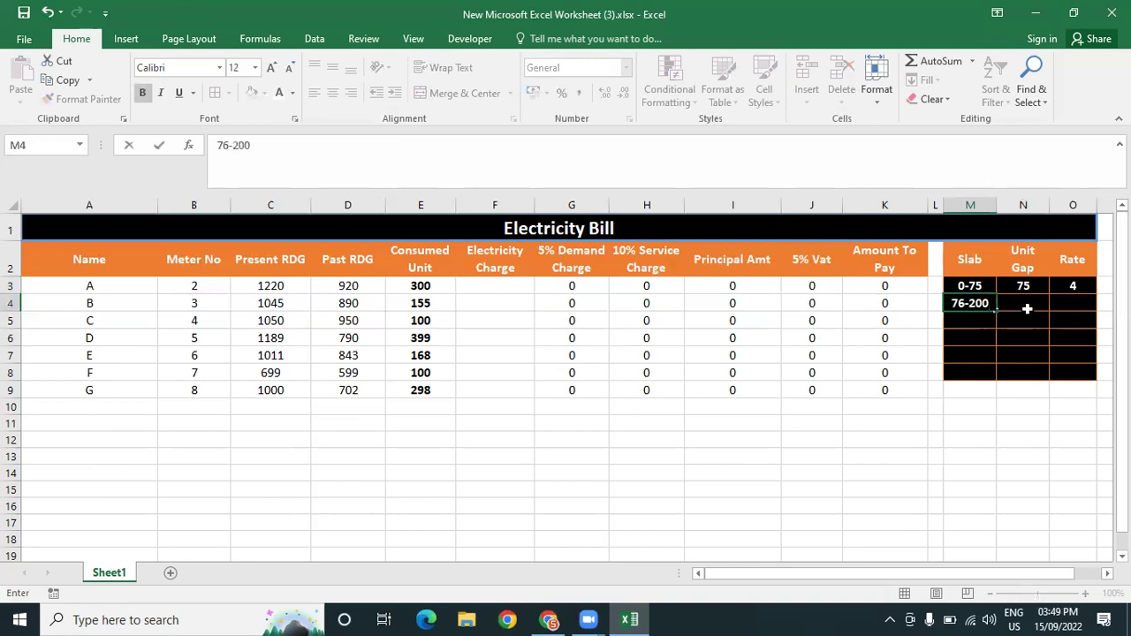
click(1027, 303)
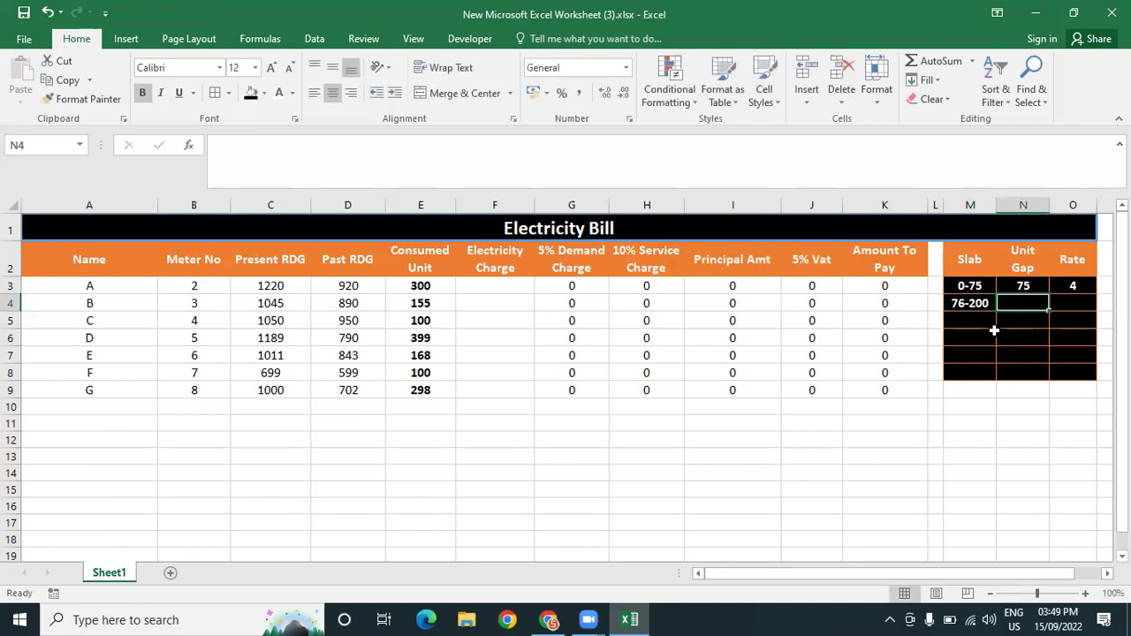
text(12)
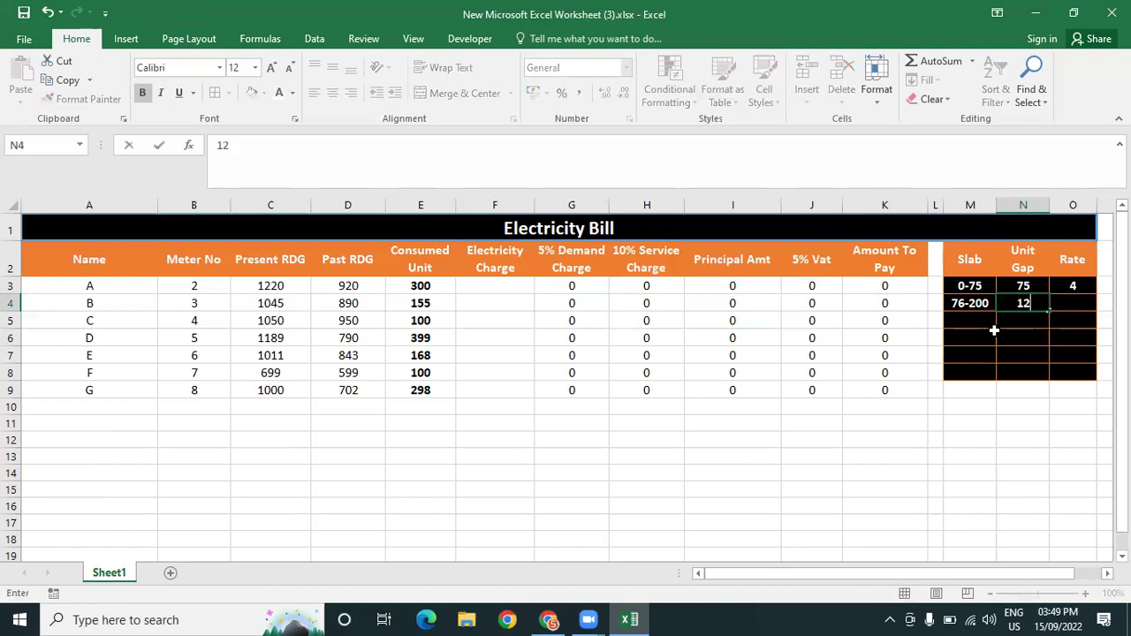
text(5)
click(1022, 285)
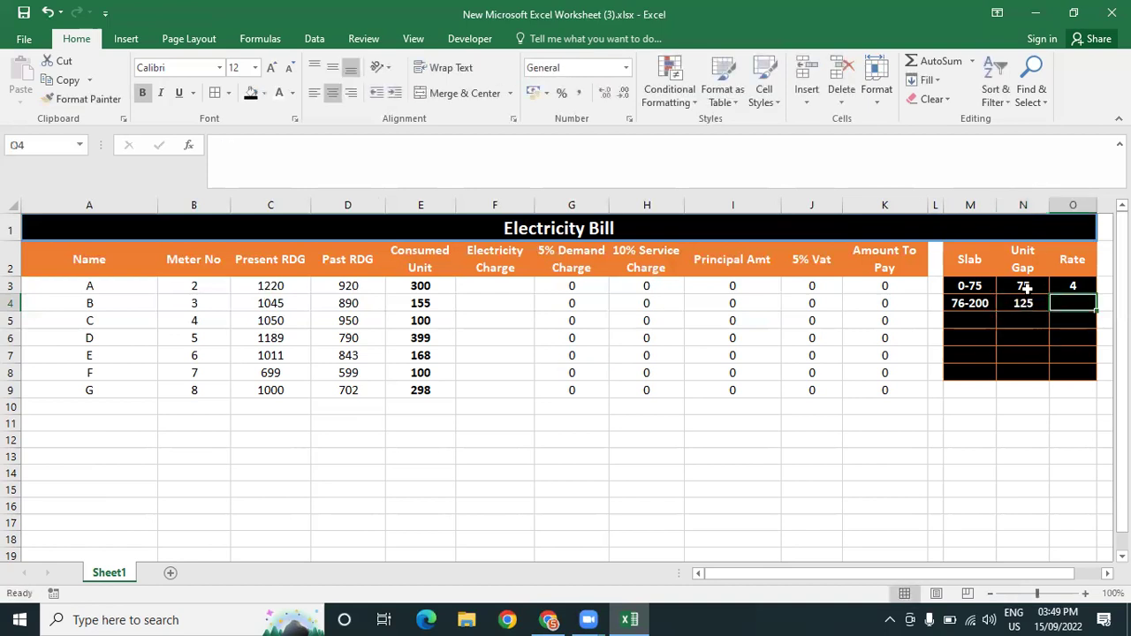
click(1022, 302)
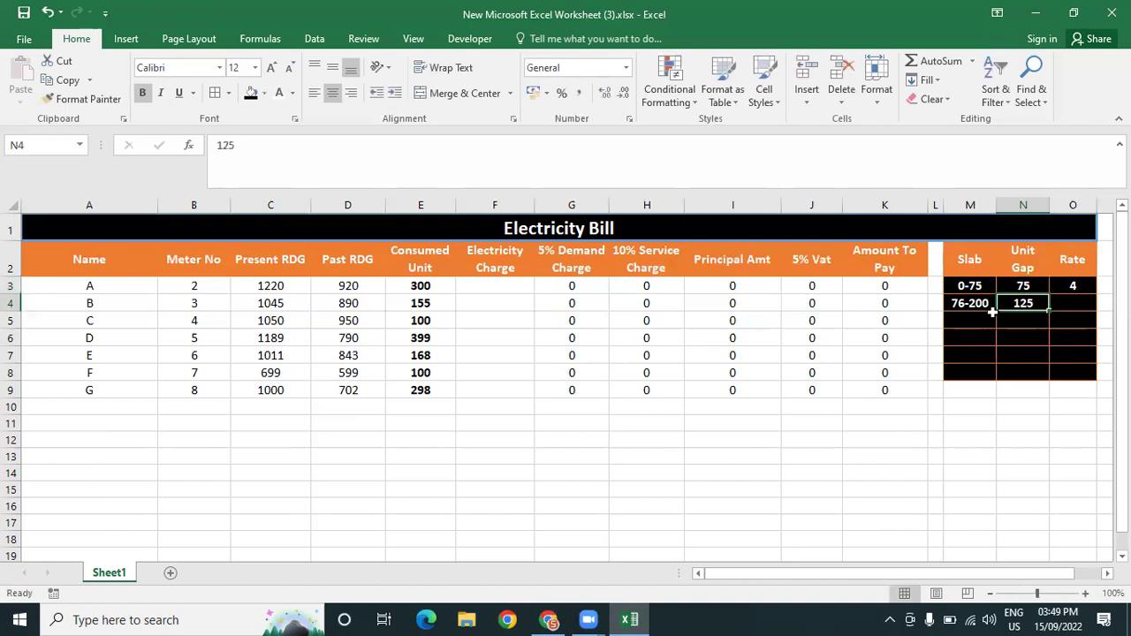
click(1066, 305)
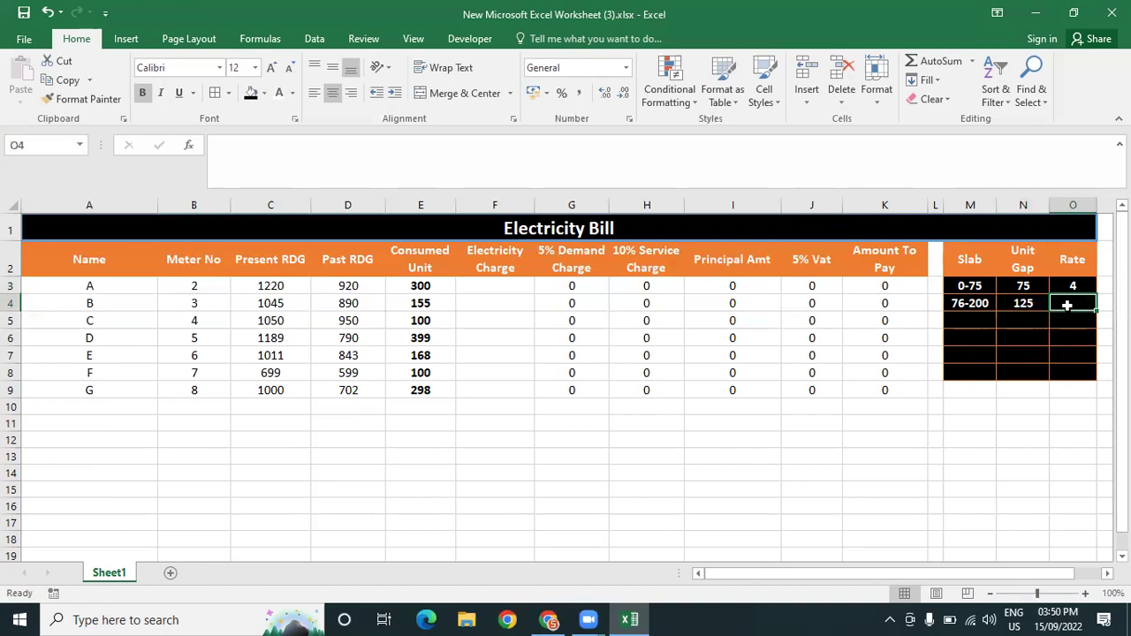
text(5.45)
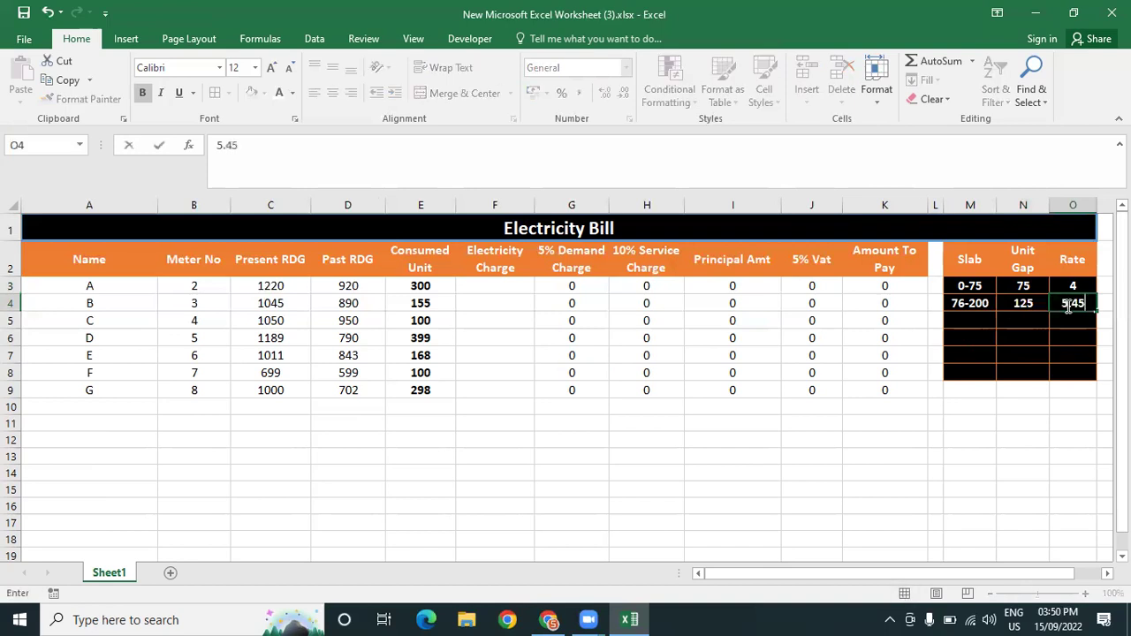
click(1031, 351)
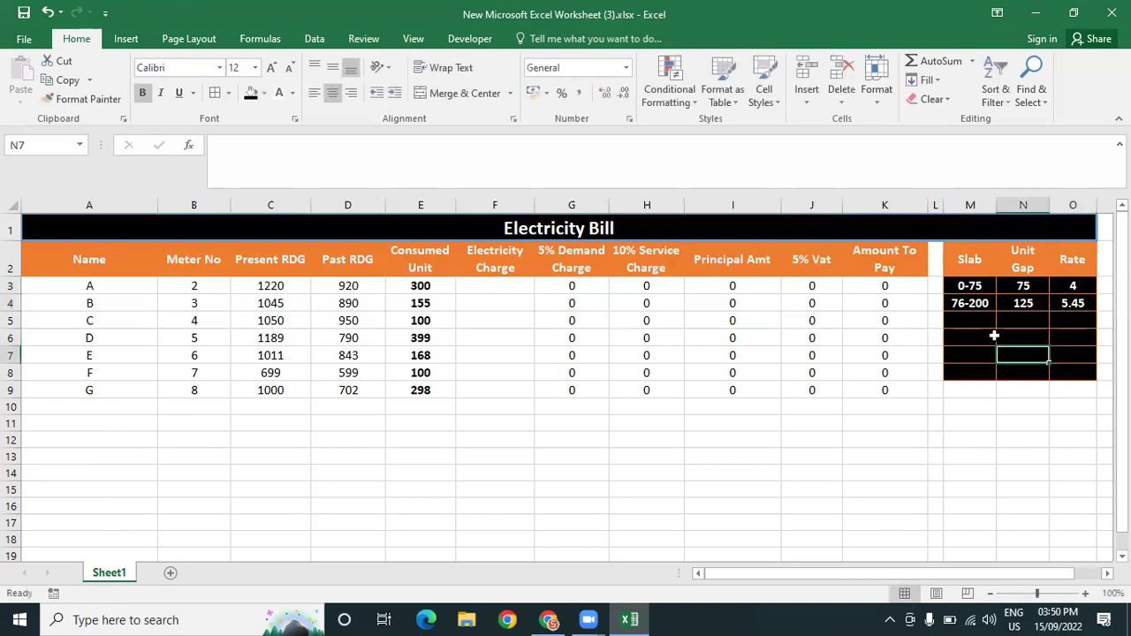
Add the 201-300 slab in row 5 with a Unit Gap of 100 and a Rate of 5.7
click(954, 323)
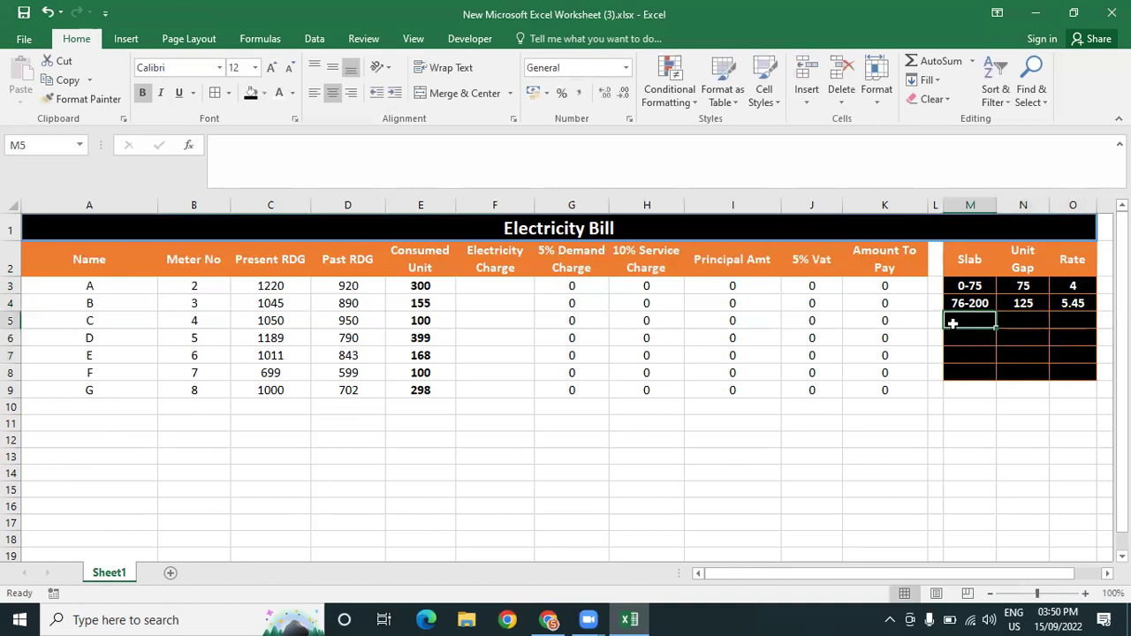
text(201-)
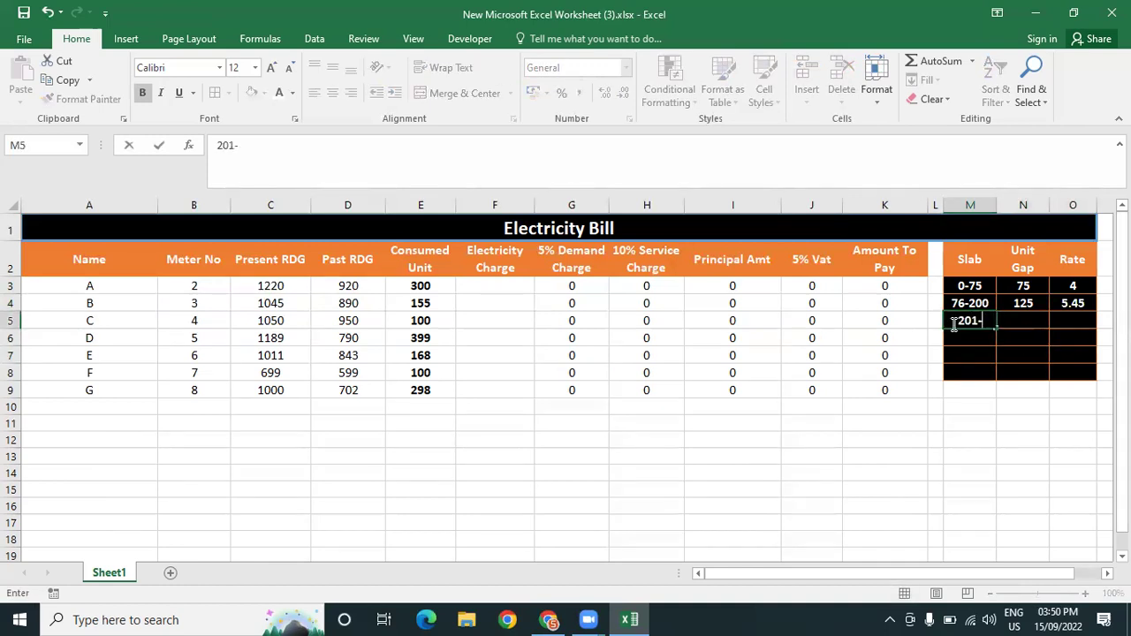
text(300)
click(1034, 322)
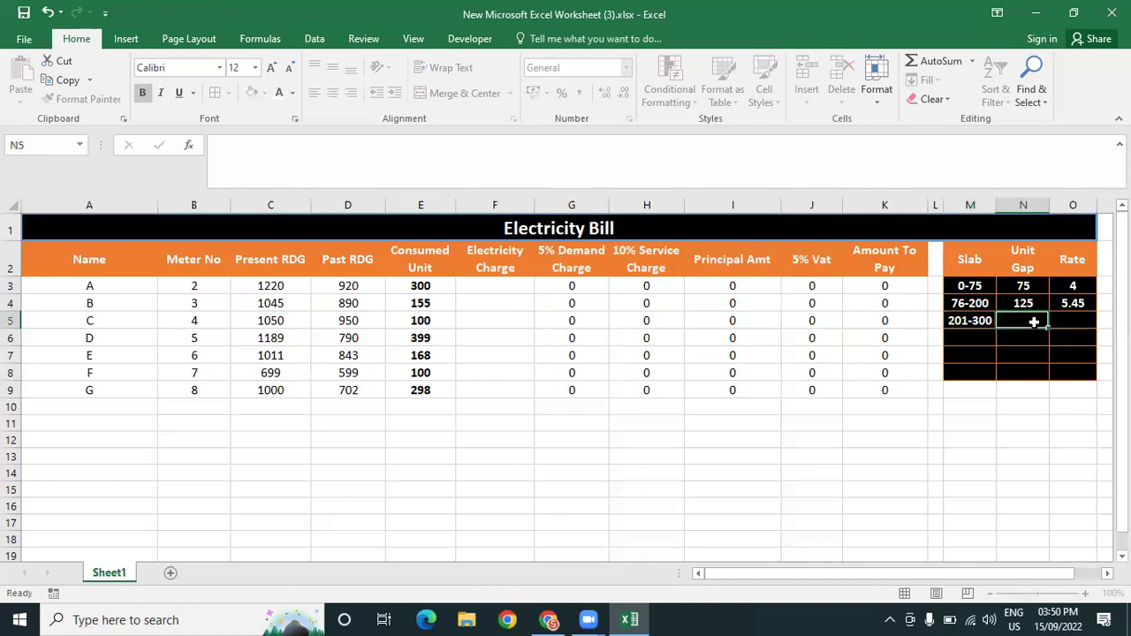
text(100)
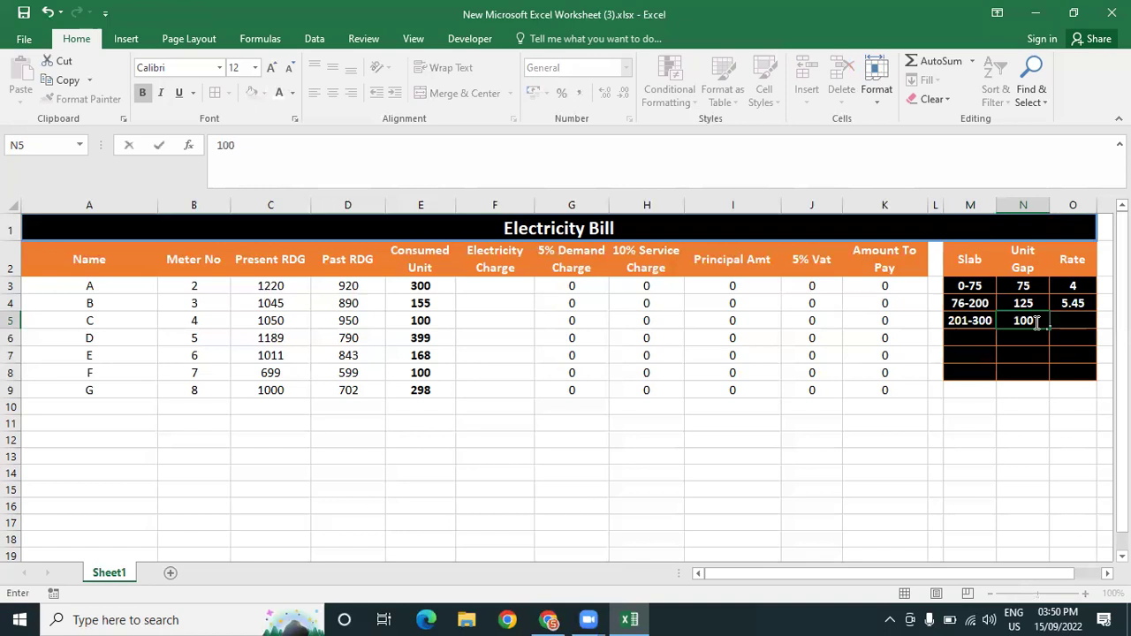
key(Tab)
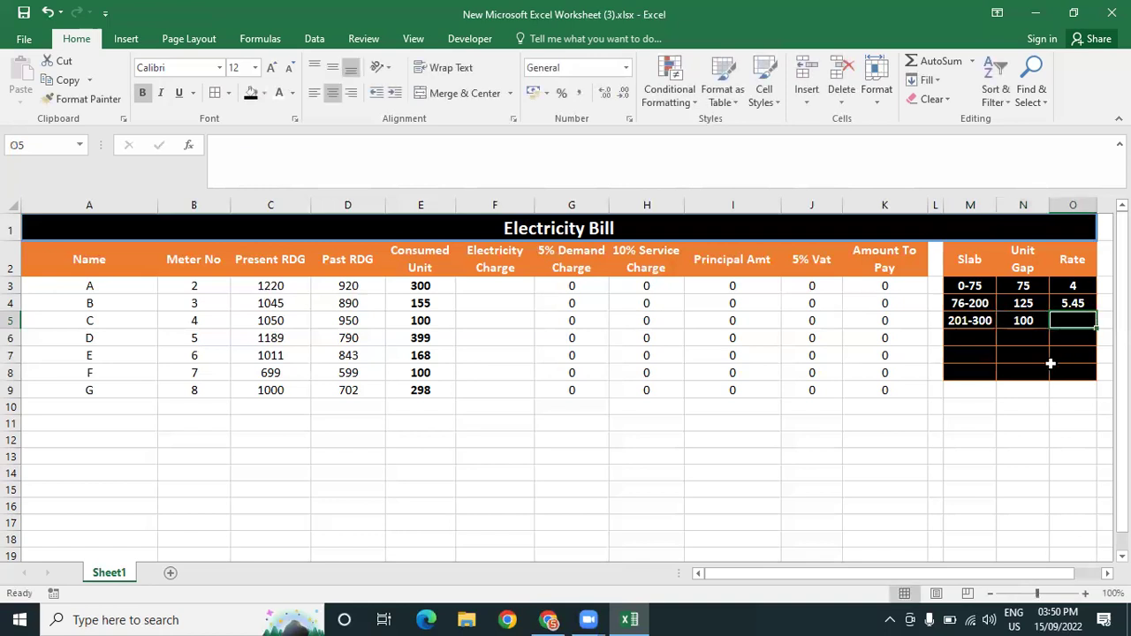
text(5.7)
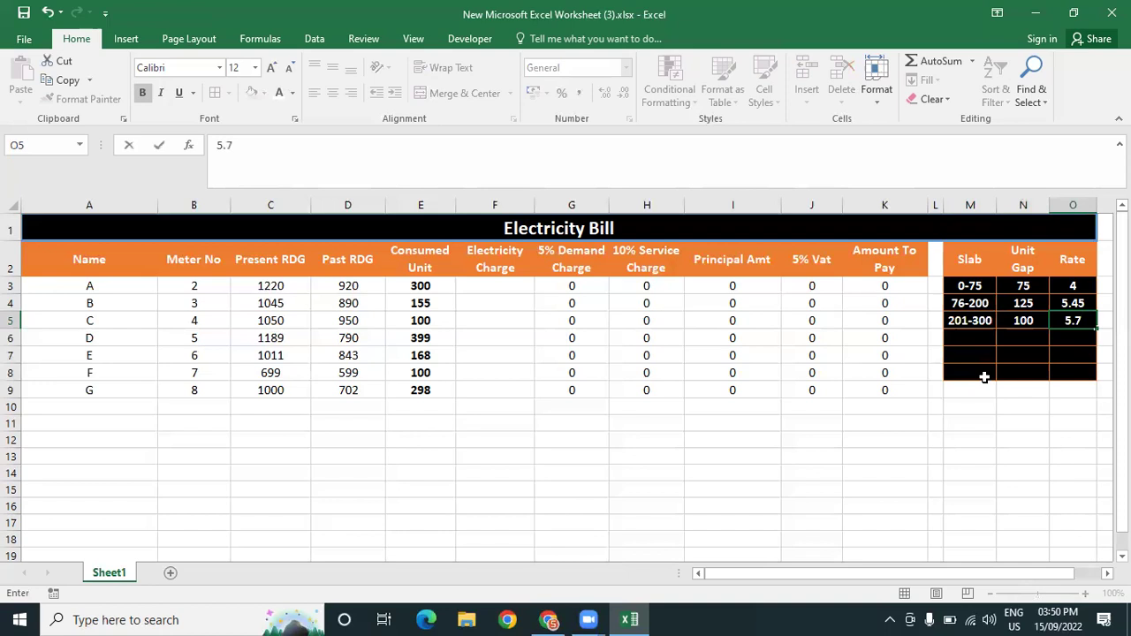
Add the 301-400 slab in row 6 with a Unit Gap of 100 and a Rate of 6.02
click(962, 336)
text(301)
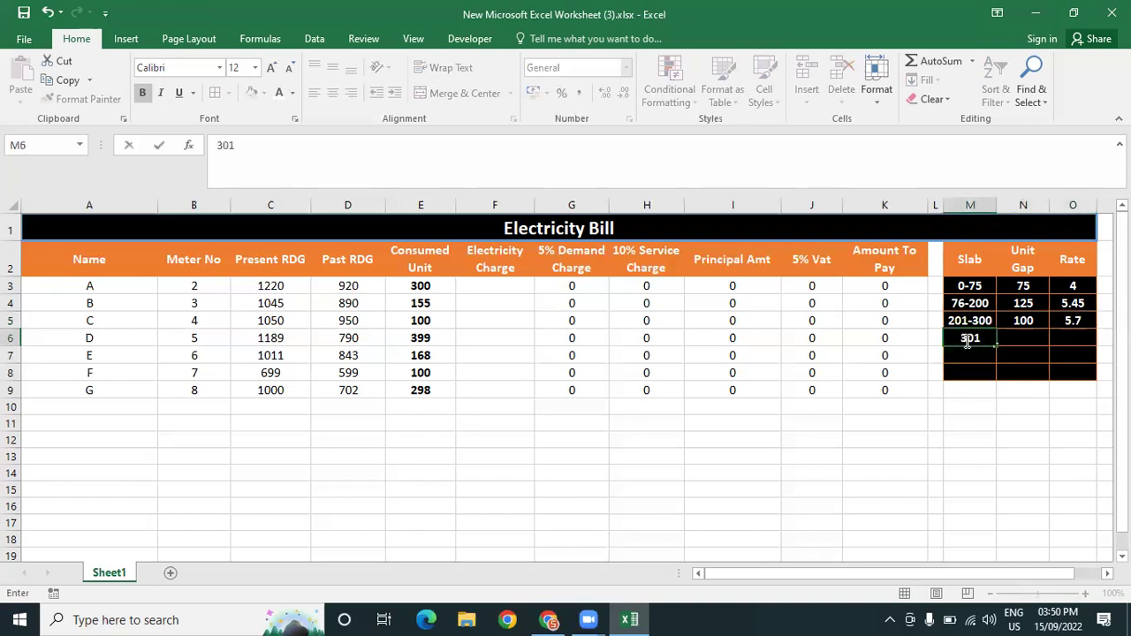
text(-400)
click(1021, 336)
text(100)
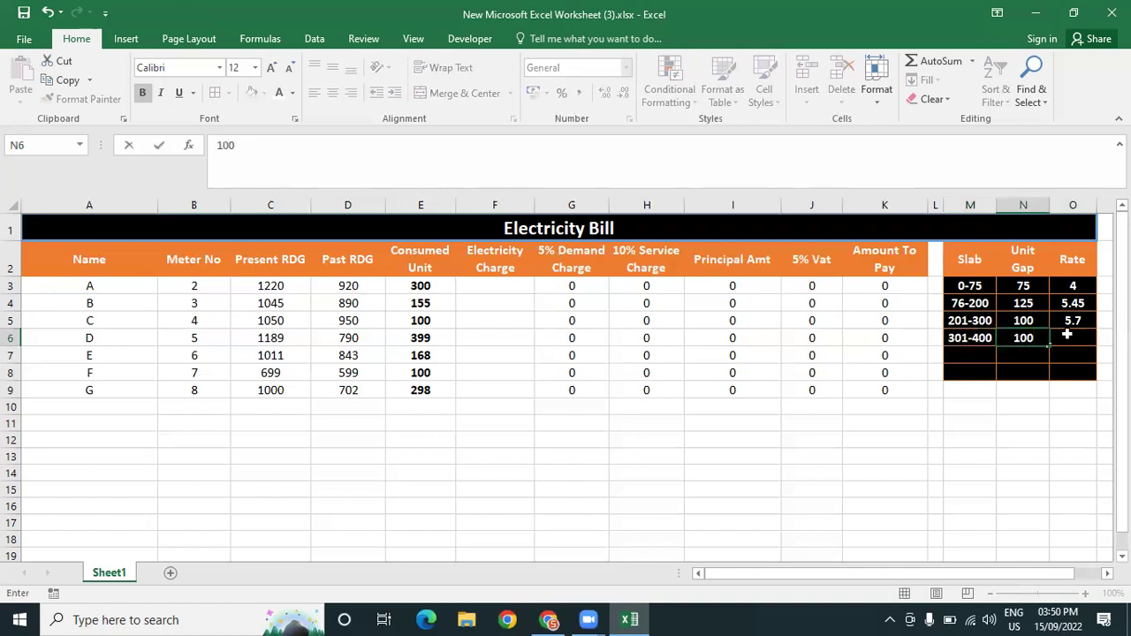
click(1069, 333)
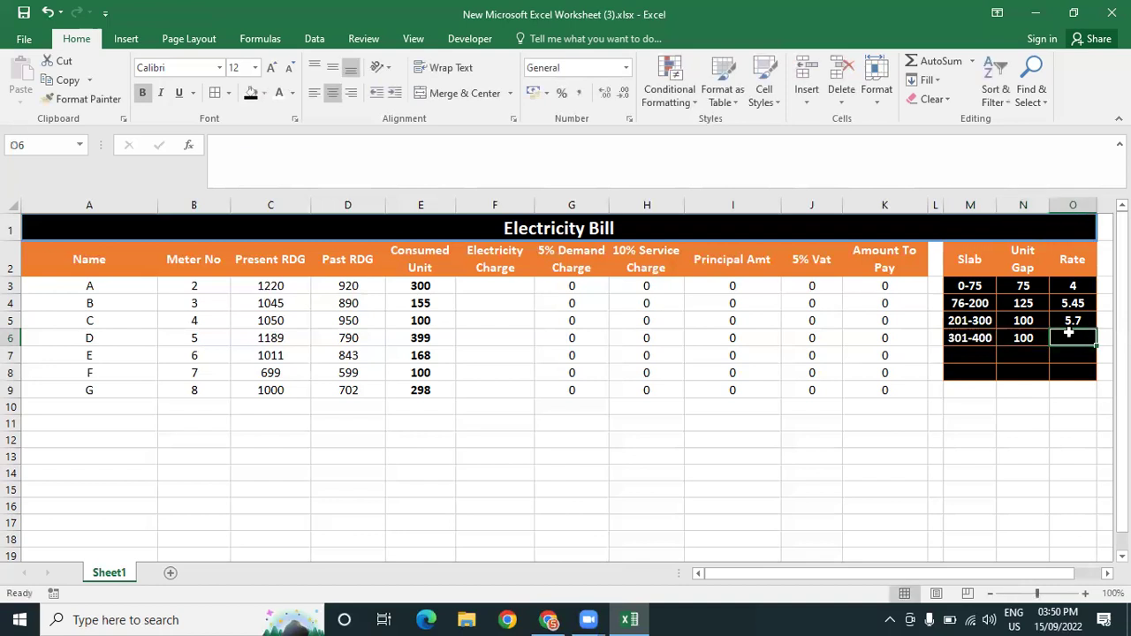
text(6.02)
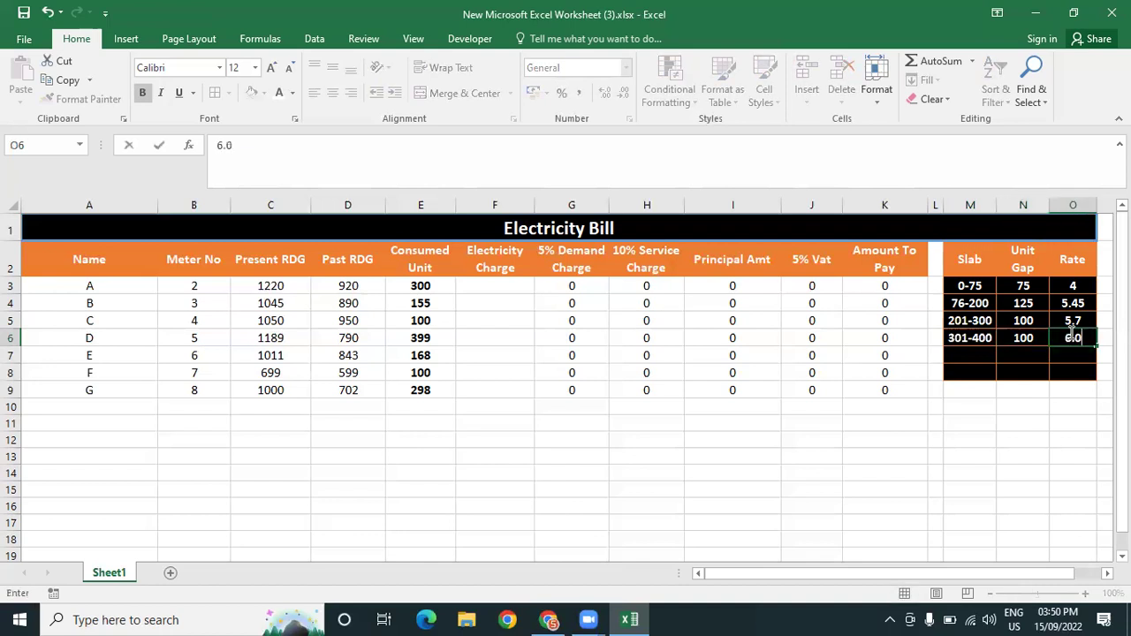
Add the 401-600 slab in row 7 with a Unit Gap of 200 and a Rate of 9.3
click(970, 354)
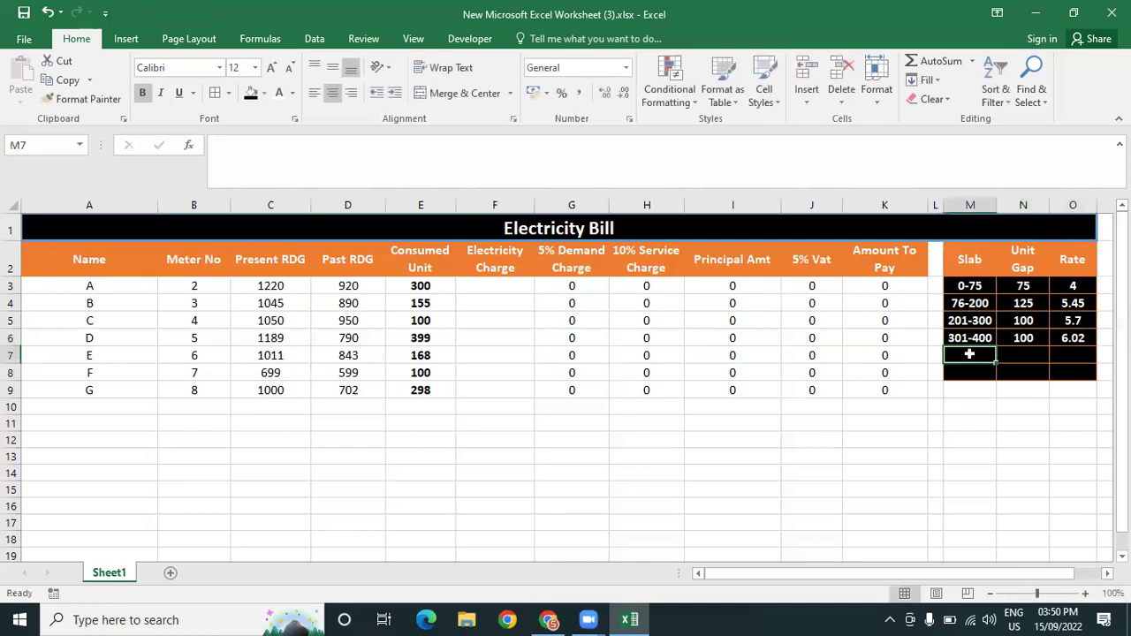
text(240)
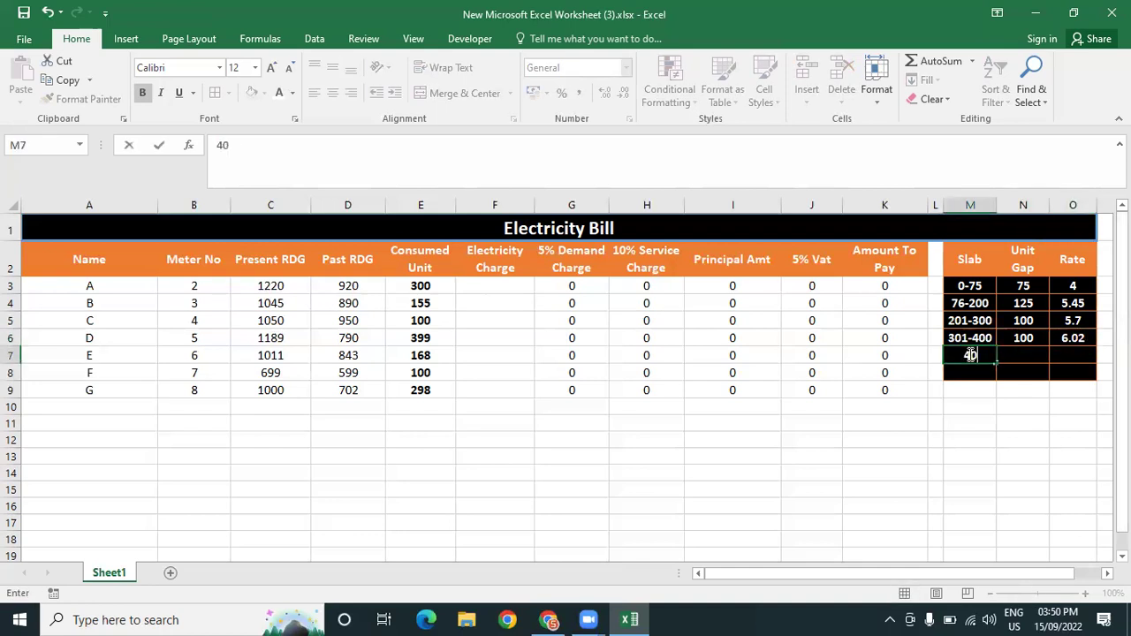
text(1-)
text(500)
key(BackSpace)
key(BackSpace)
key(BackSpace)
text(600)
click(1018, 357)
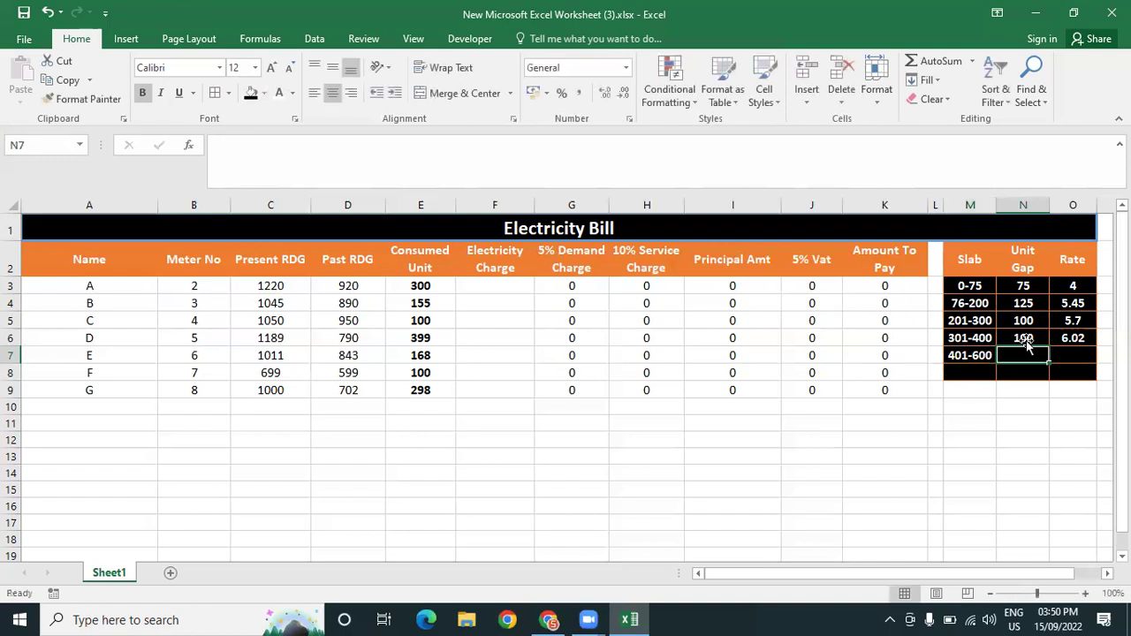
text(200)
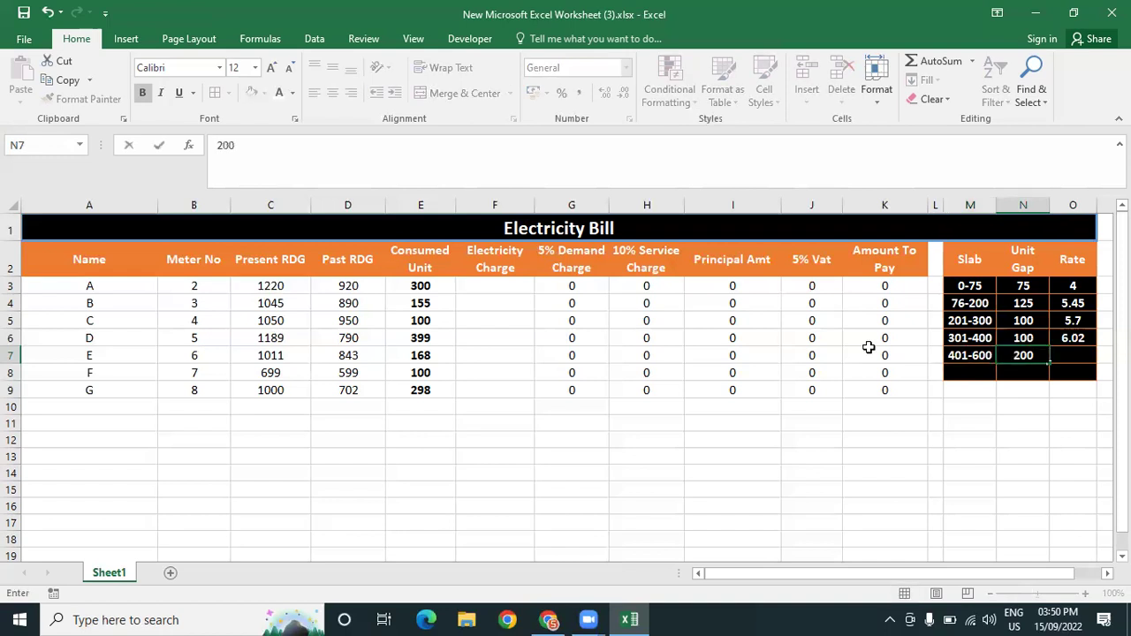
click(1062, 357)
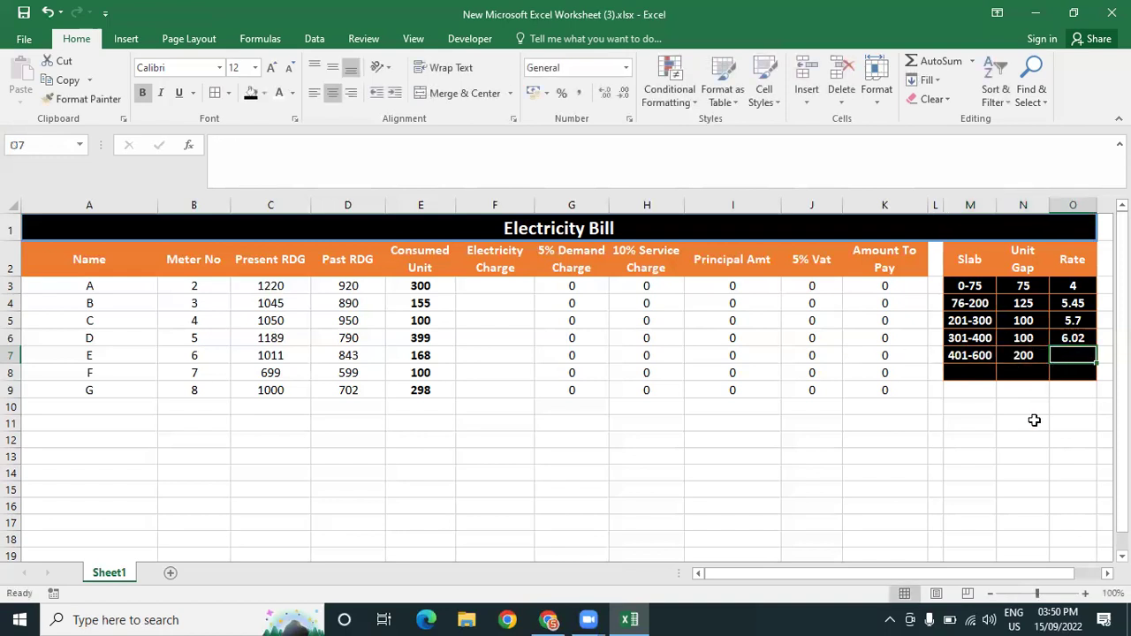
text(9.3)
Enter 600+ as the last slab in M8 with a Rate of 10.7 in O8
click(977, 372)
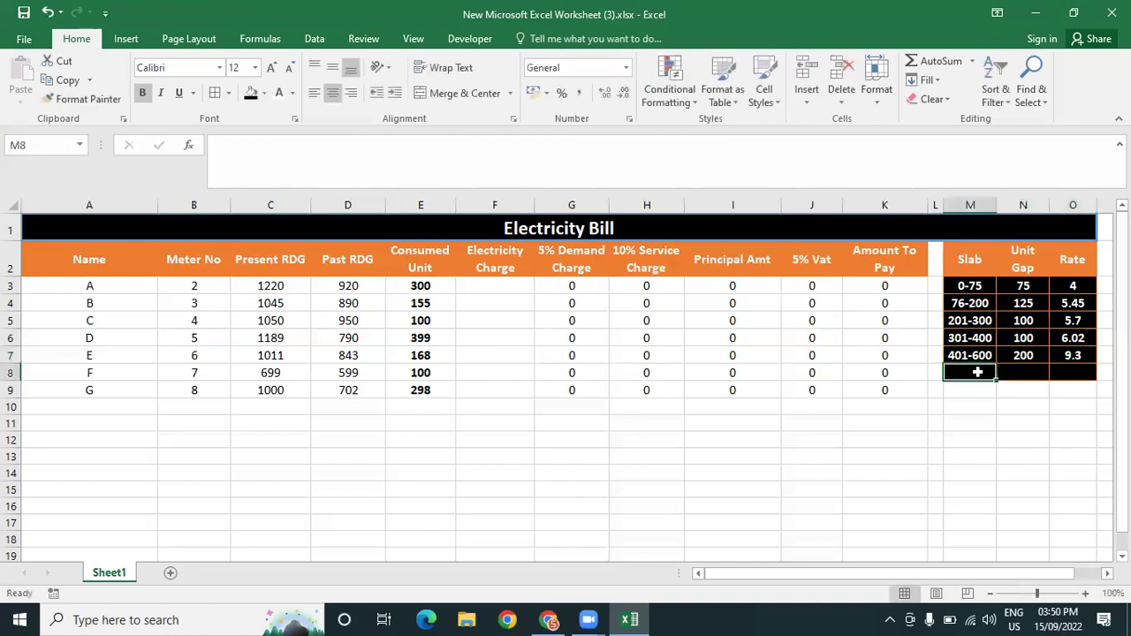
text(600)
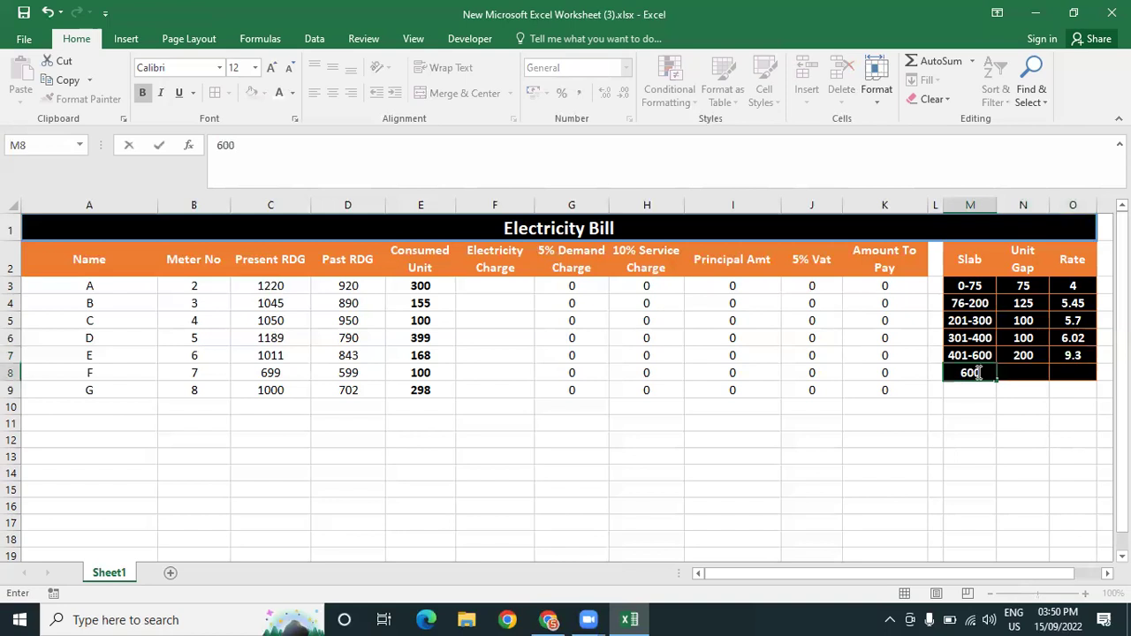
text(+)
click(1017, 374)
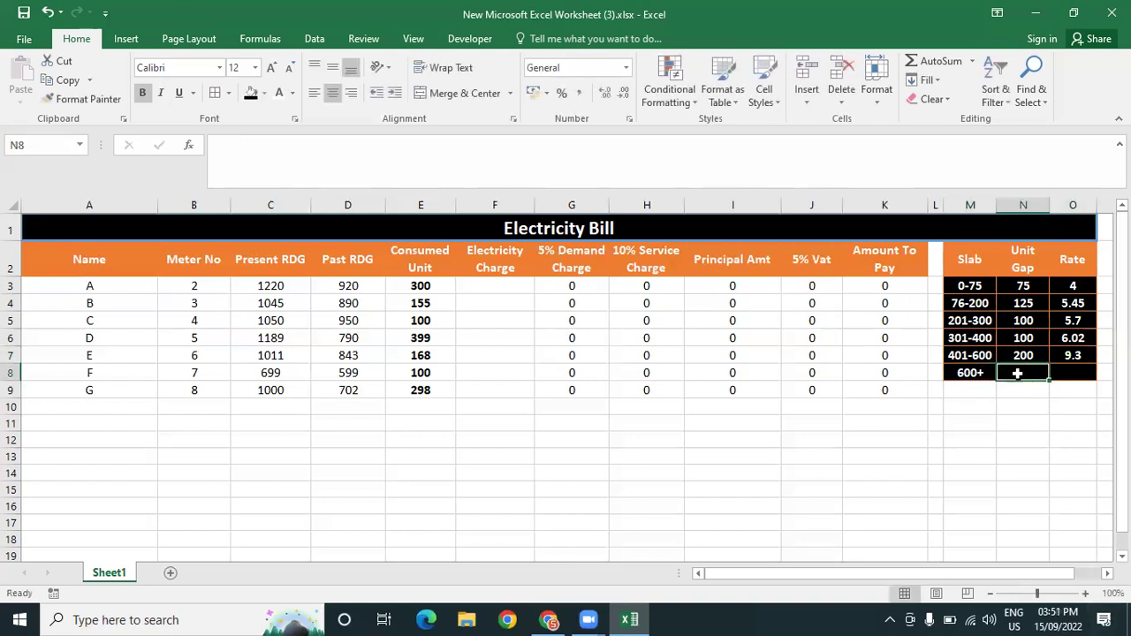
click(1077, 374)
text(1)
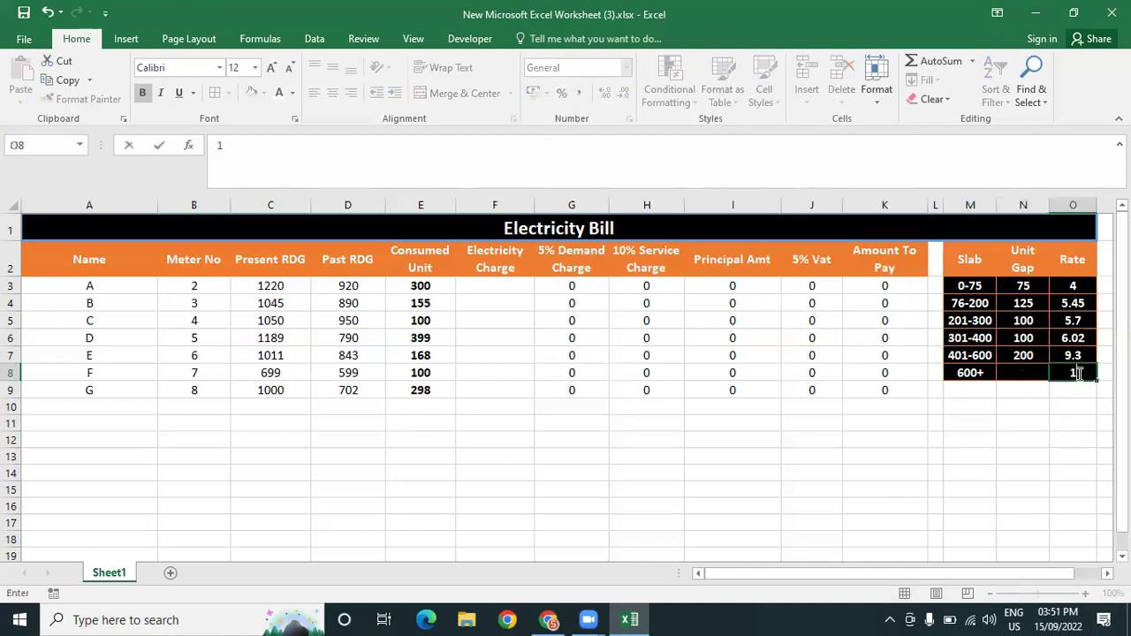
text(0.7)
click(990, 453)
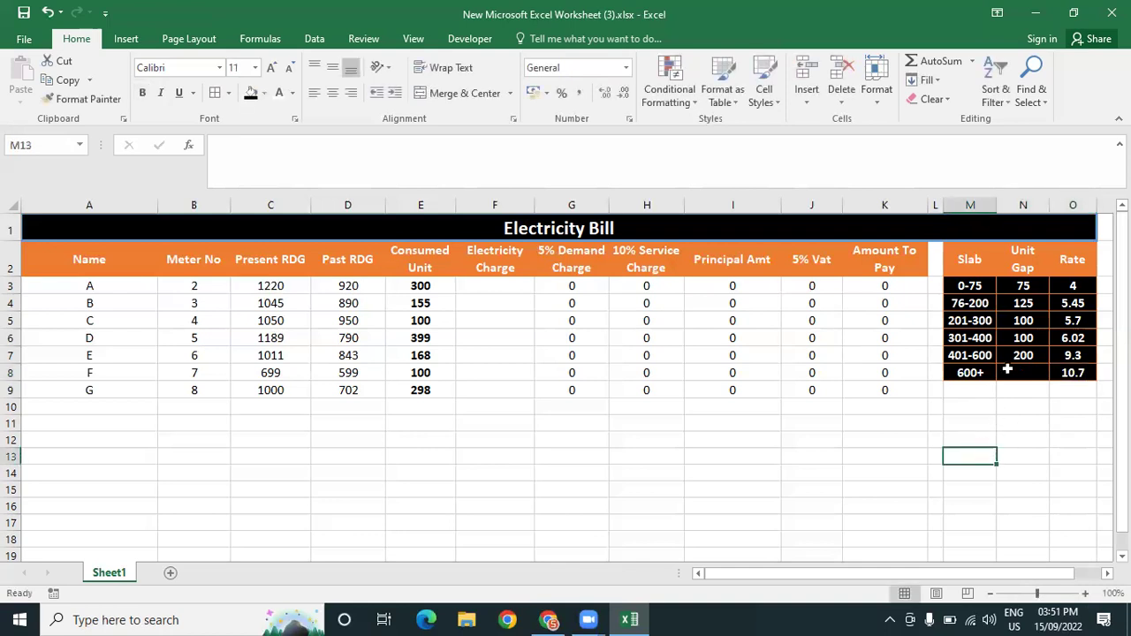
Enter a dash as the Unit Gap of the 600+ slab in N8
click(1071, 372)
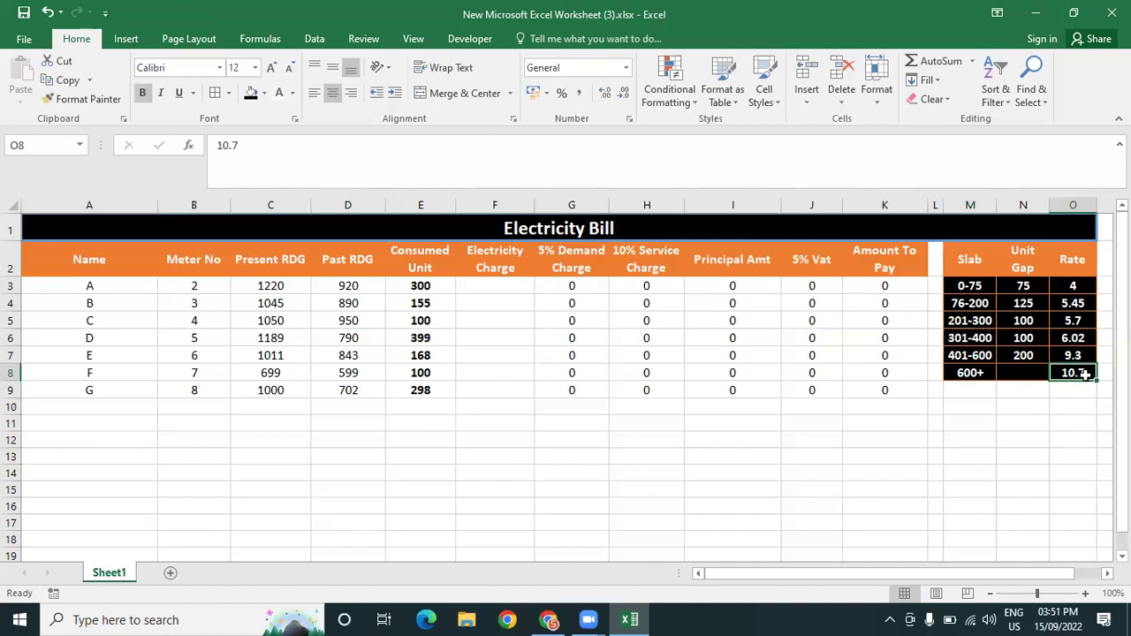
click(1057, 421)
click(1064, 372)
click(1028, 378)
text(-)
click(1019, 426)
key(BackSpace)
key(BackSpace)
key(BackSpace)
key(Return)
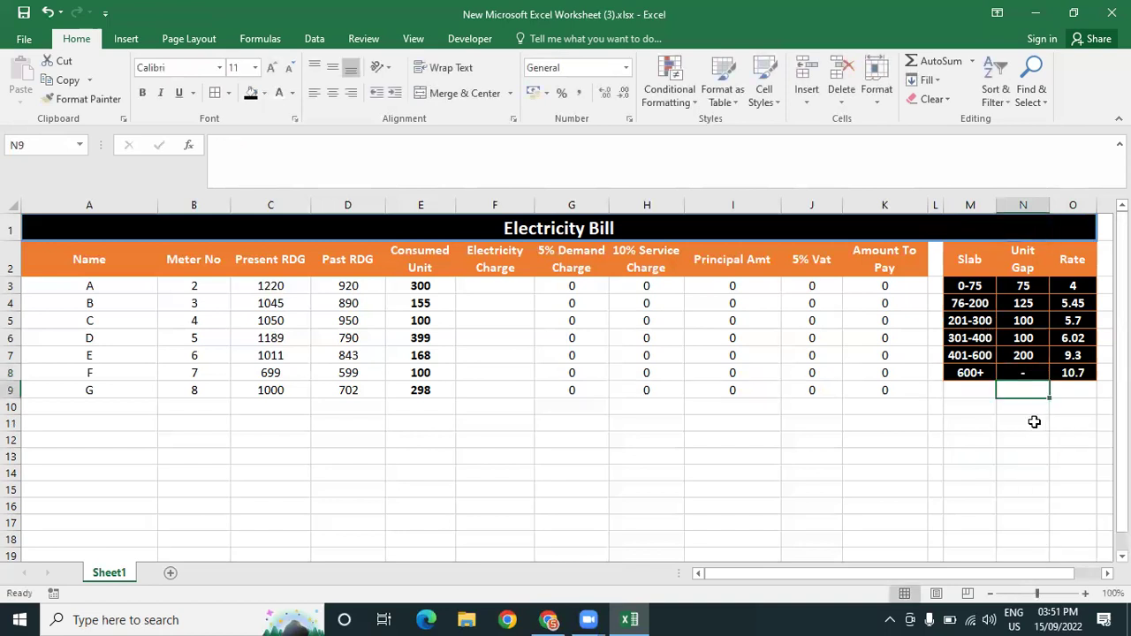
click(962, 487)
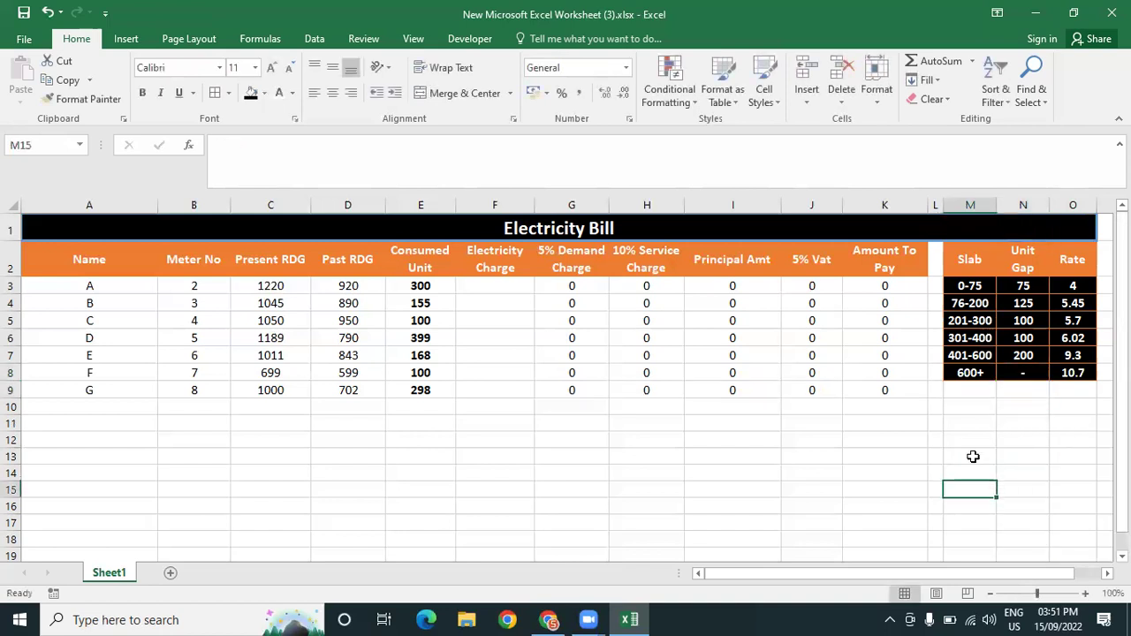
click(414, 289)
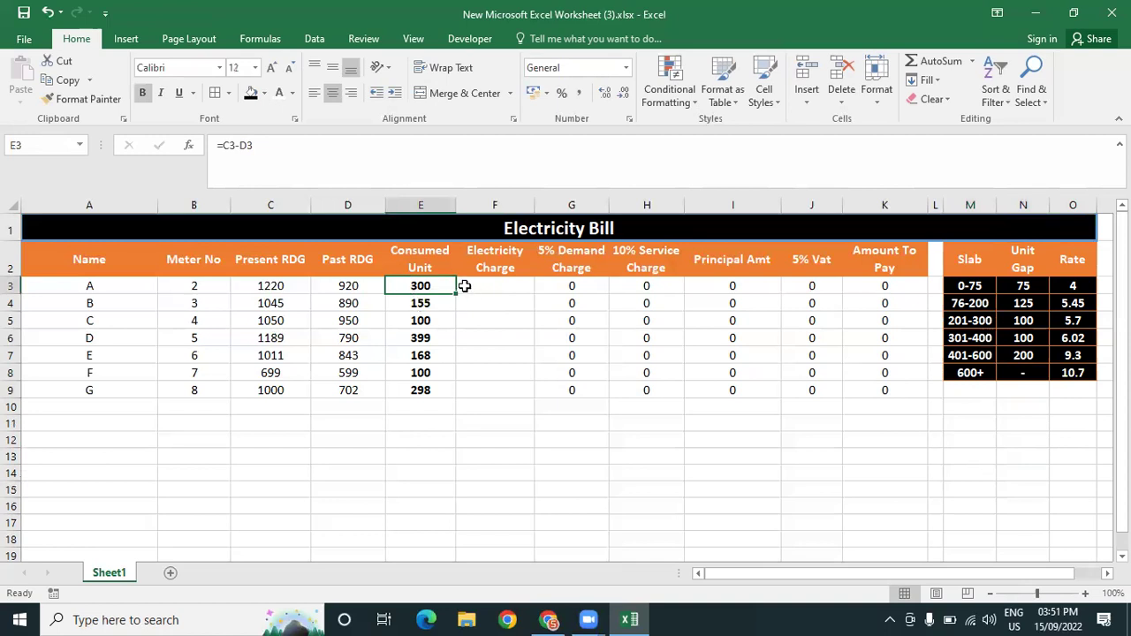
click(976, 321)
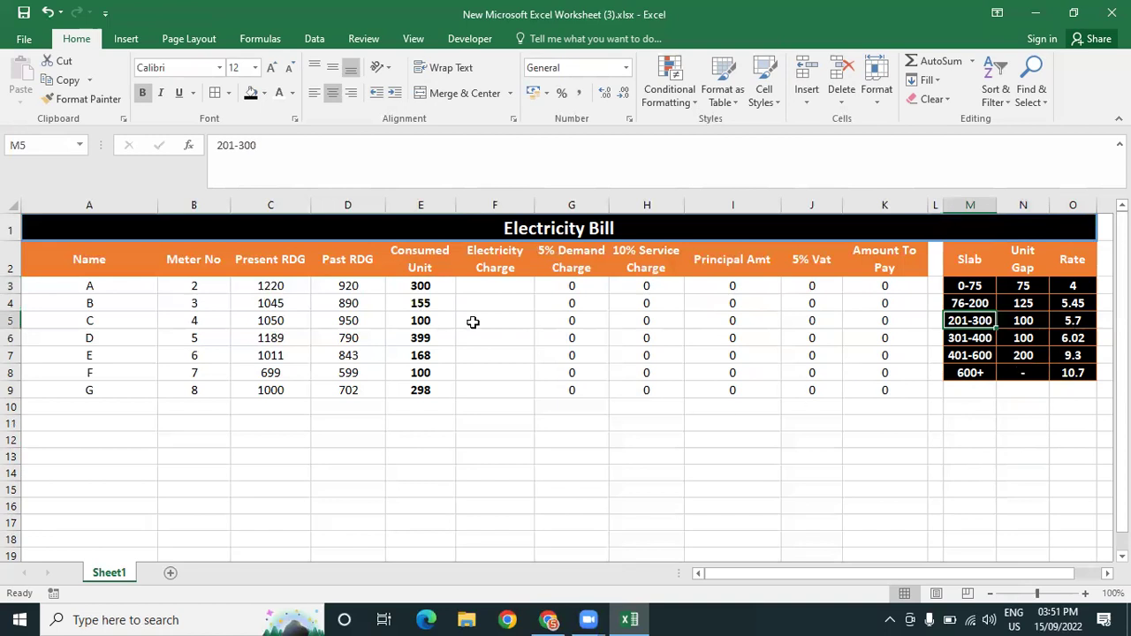
Examine the 600+ slab in M8 together with its unit gap and rate in the slab table
click(969, 390)
click(950, 454)
click(969, 320)
click(912, 389)
click(988, 372)
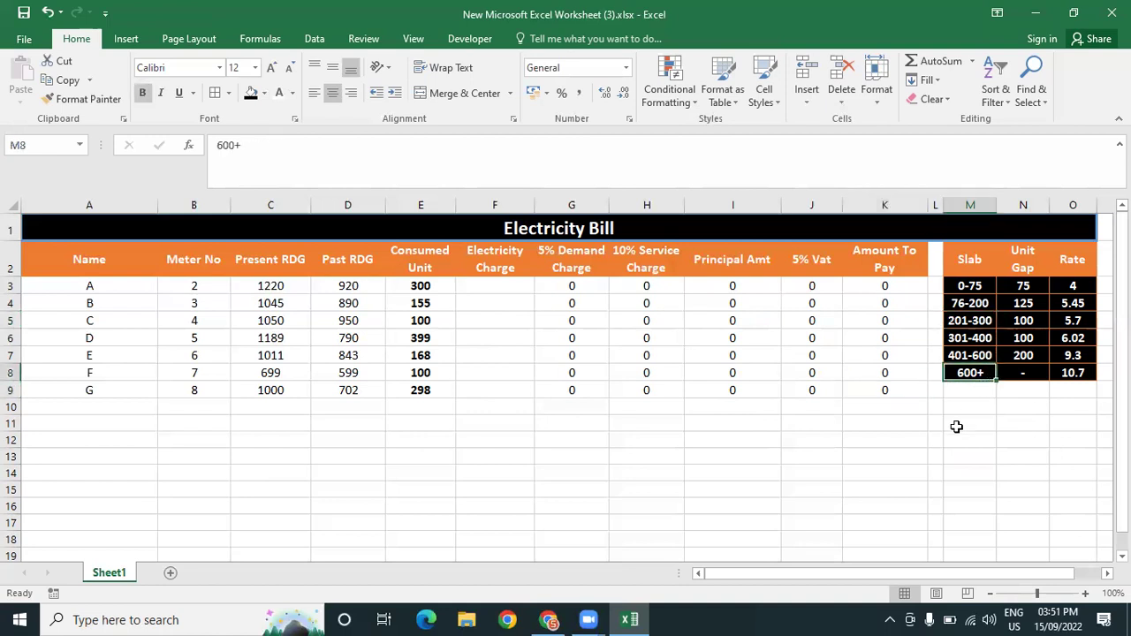
click(1083, 376)
click(992, 372)
click(1068, 372)
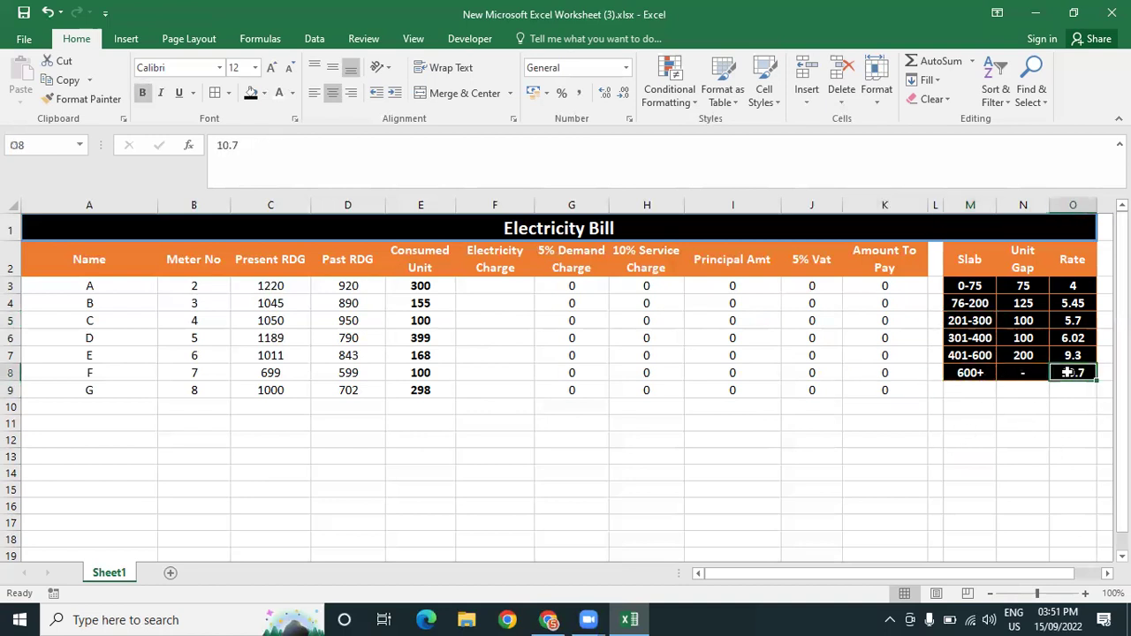
click(969, 378)
click(1072, 375)
click(969, 373)
click(979, 424)
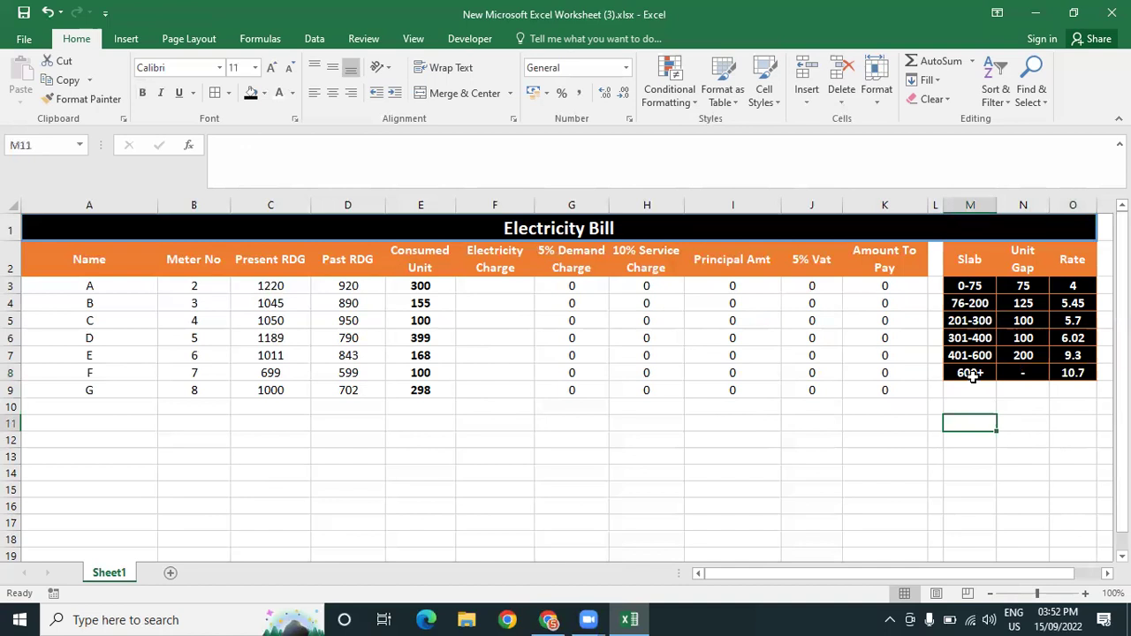
click(974, 378)
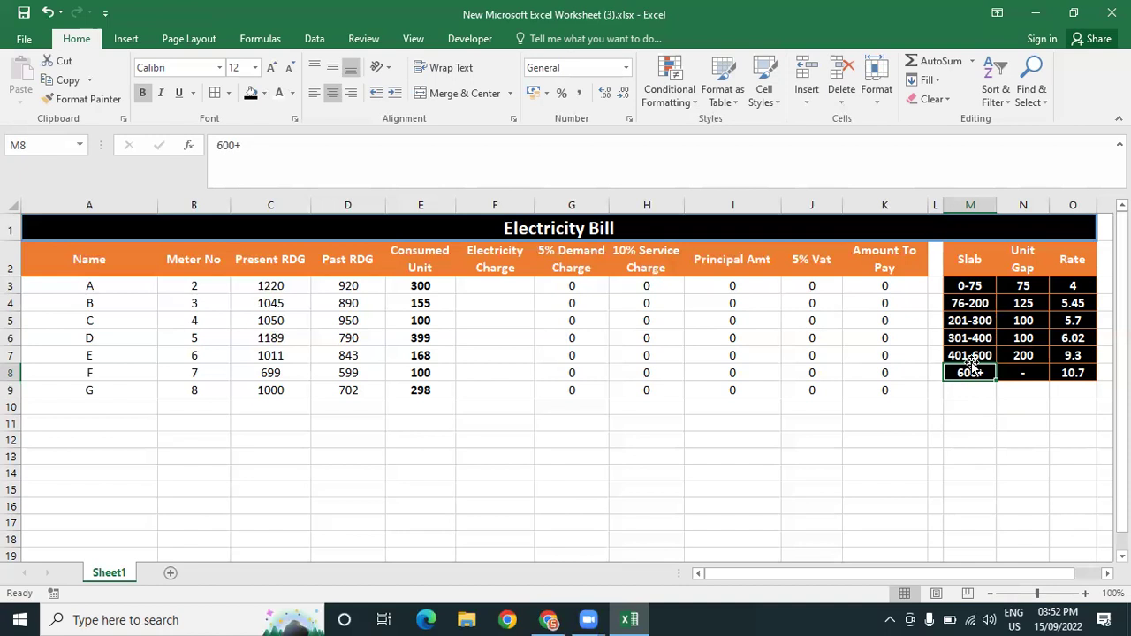
click(1069, 372)
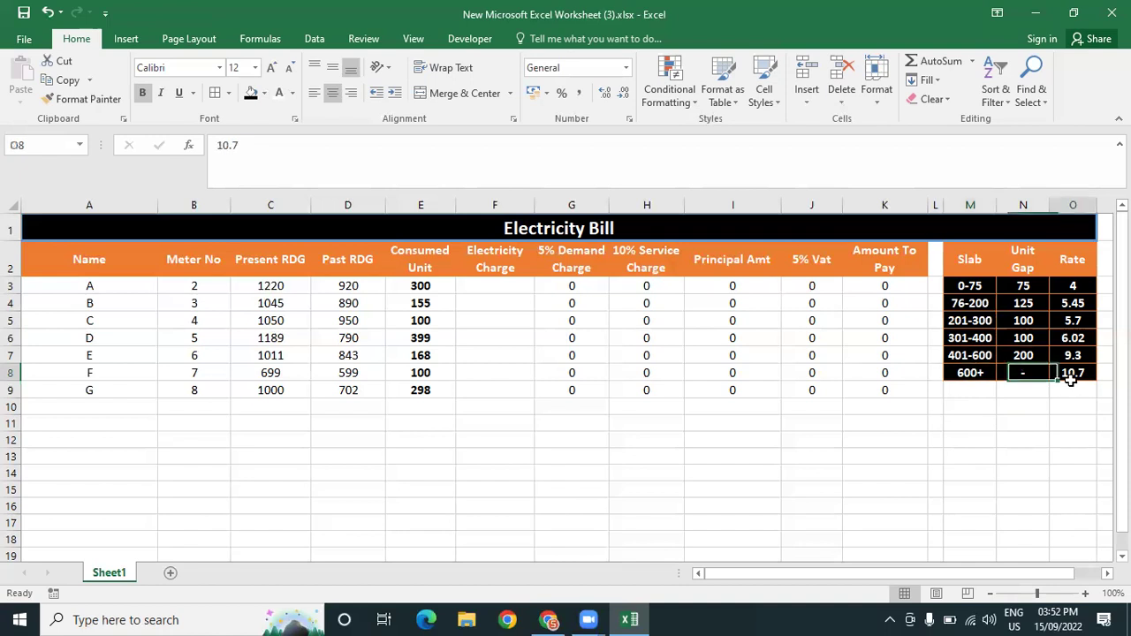
Compare the slab ranges from 0-75 to 401-600 with their unit gaps and rates in columns M to O
click(979, 354)
click(983, 338)
click(986, 322)
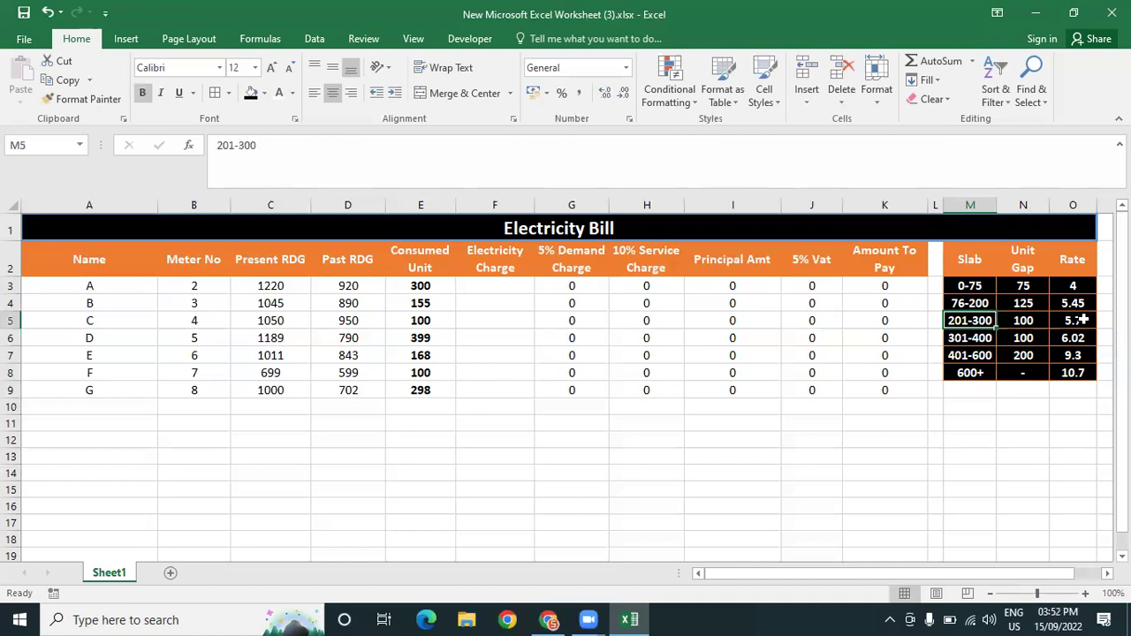
click(1066, 436)
click(1016, 286)
click(1073, 303)
click(1072, 321)
click(1078, 353)
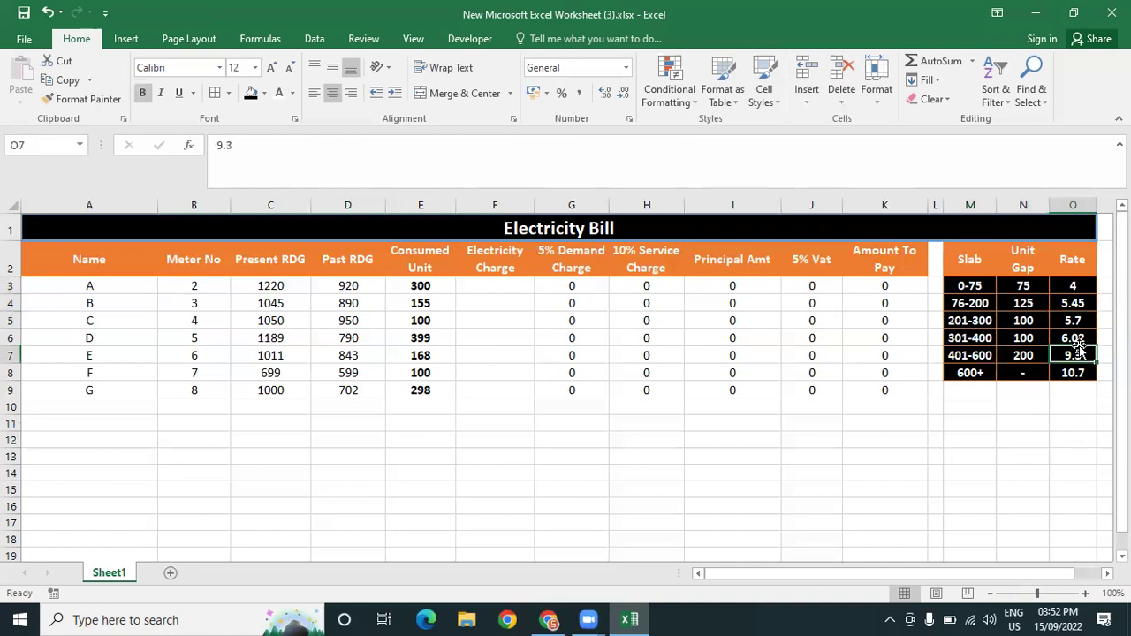
click(976, 301)
click(1030, 285)
click(1069, 286)
click(1018, 446)
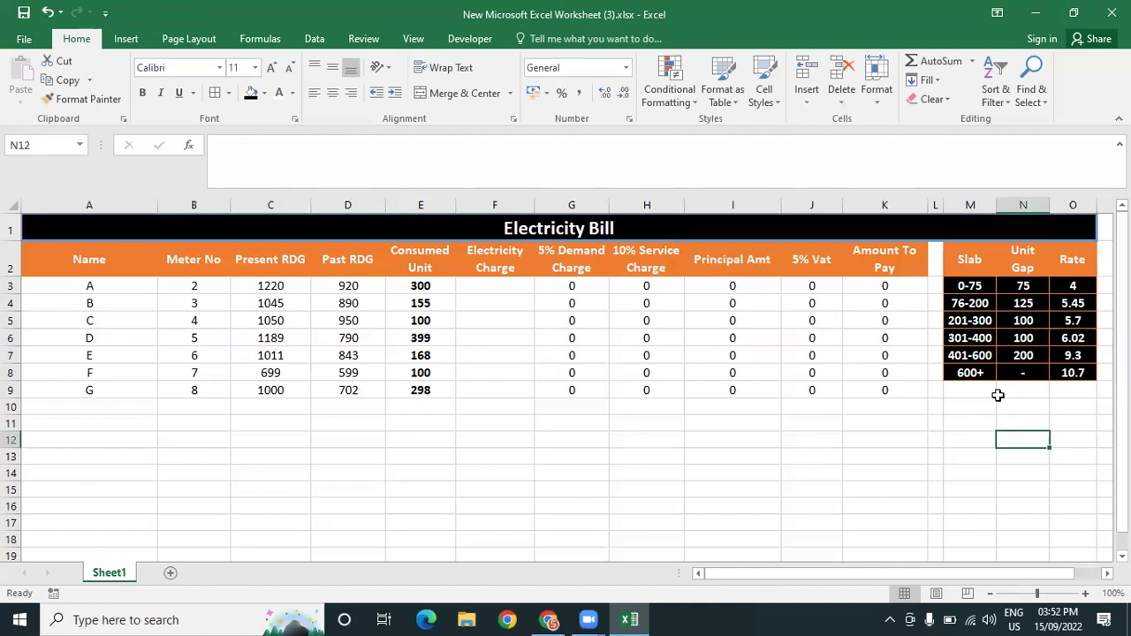
click(989, 320)
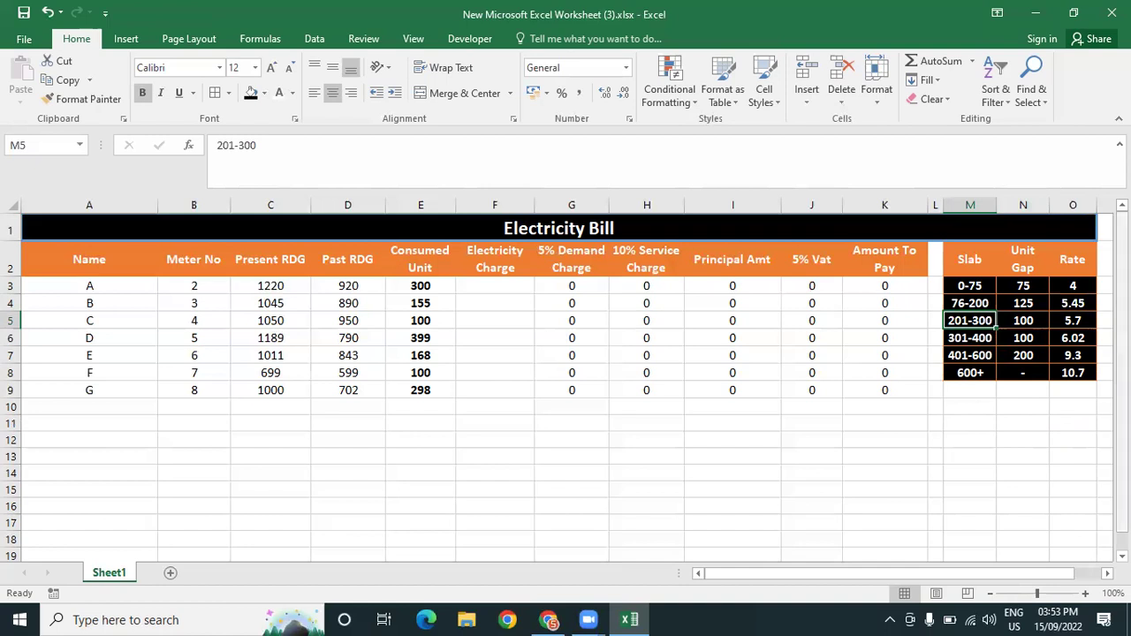
click(1069, 282)
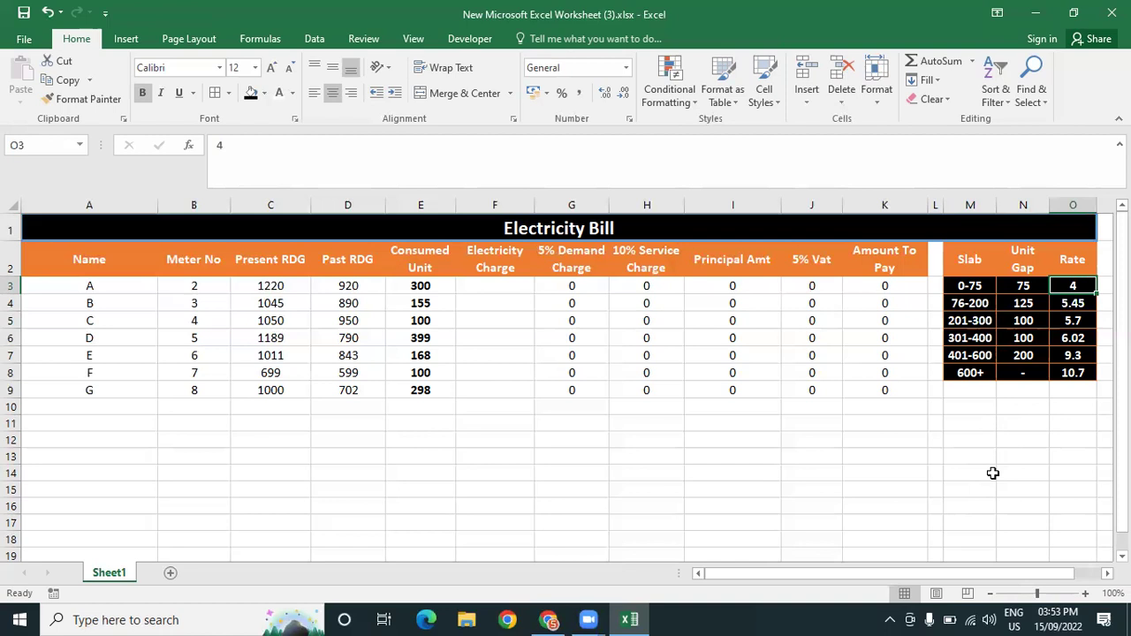
click(1076, 305)
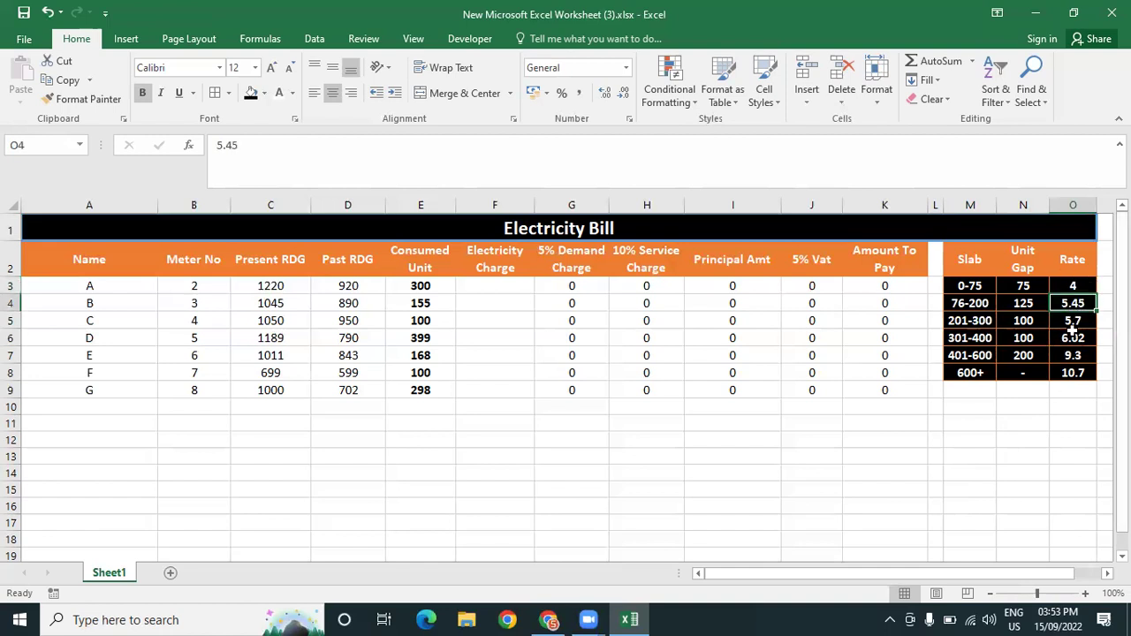
click(1072, 322)
click(983, 493)
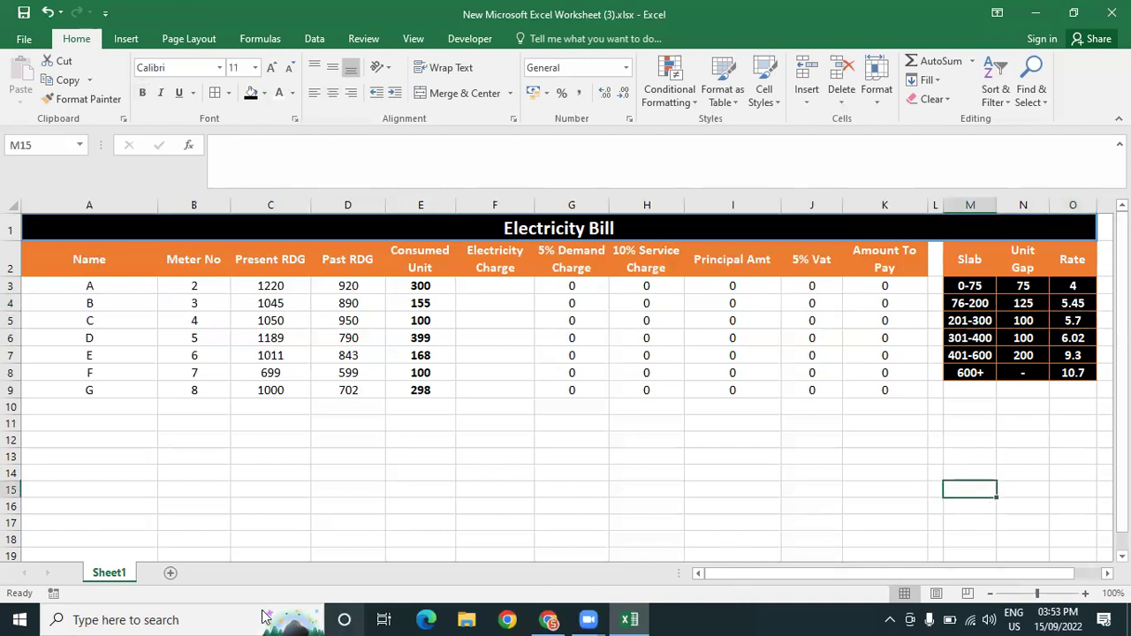
Search Windows for the Calculator app with "ca"
click(311, 616)
text(ca)
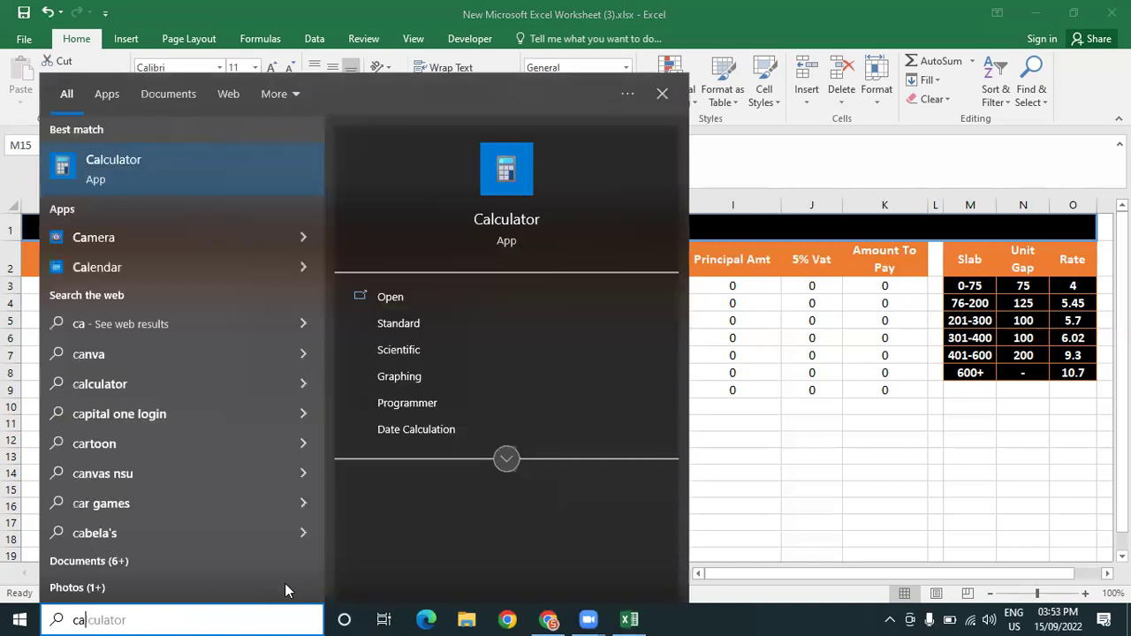
Open Calculator and add the first three slab rates: 4 + 5.45 + 5.7
click(200, 174)
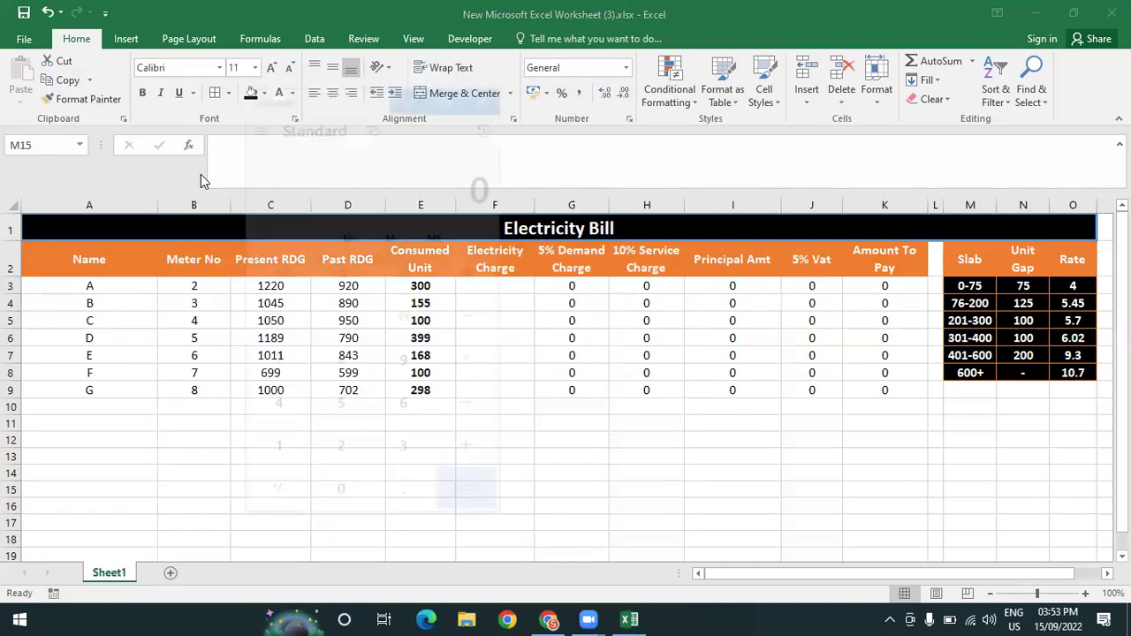
click(281, 402)
click(466, 449)
click(337, 402)
click(389, 486)
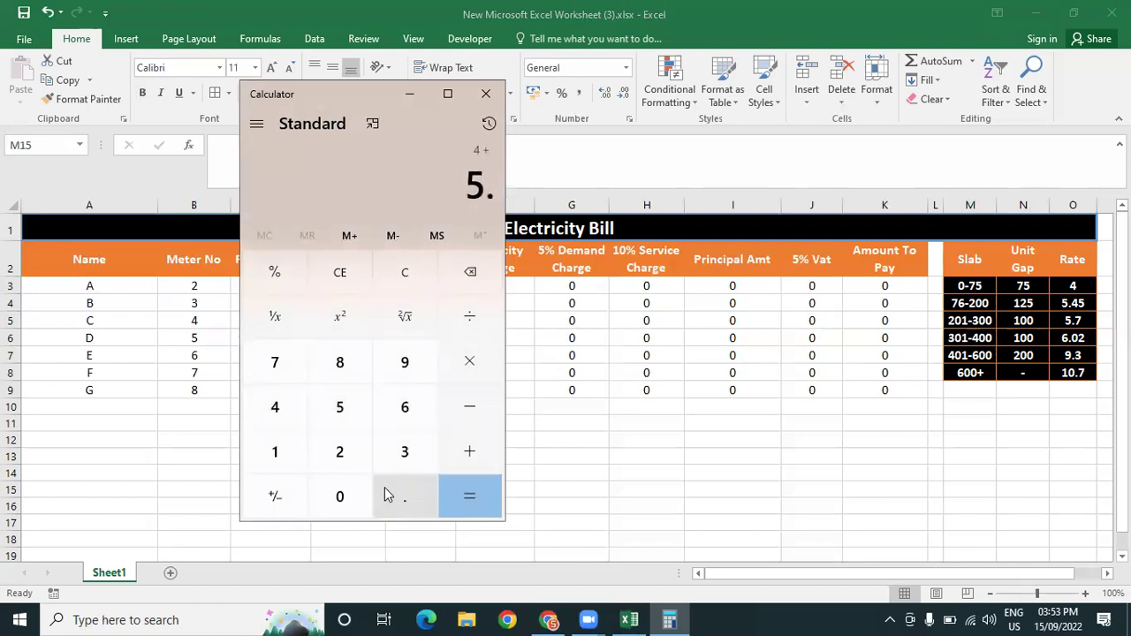
click(286, 422)
click(336, 410)
click(467, 450)
click(343, 413)
click(395, 482)
click(287, 370)
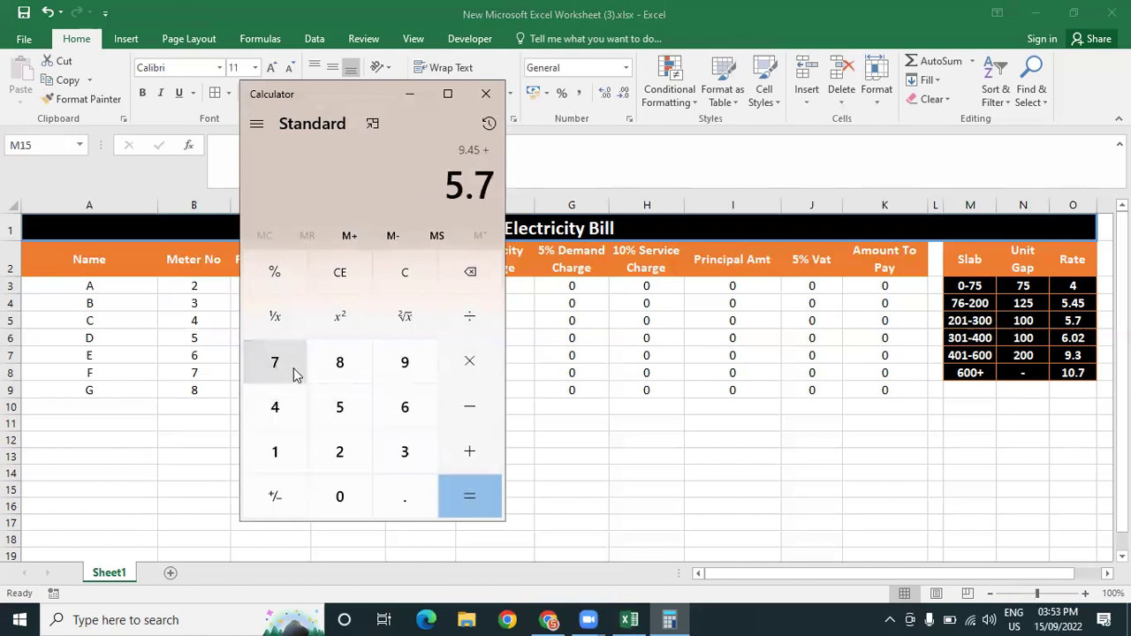
click(483, 489)
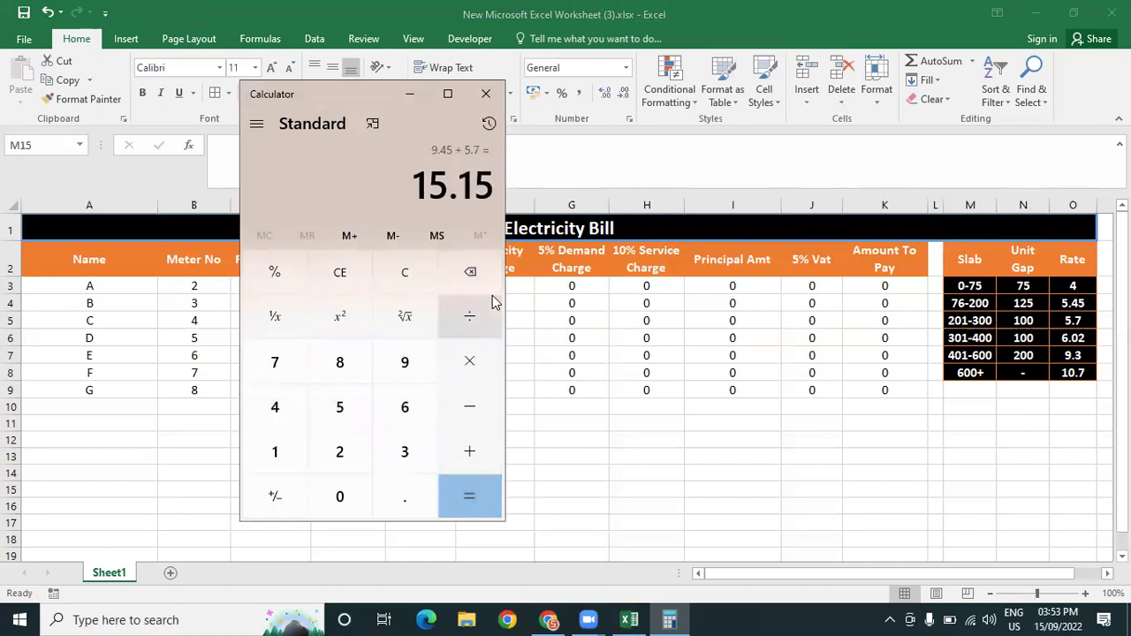
Divide the sum of the rates by 3 to work out their average, and close Calculator
click(478, 327)
click(404, 450)
click(460, 493)
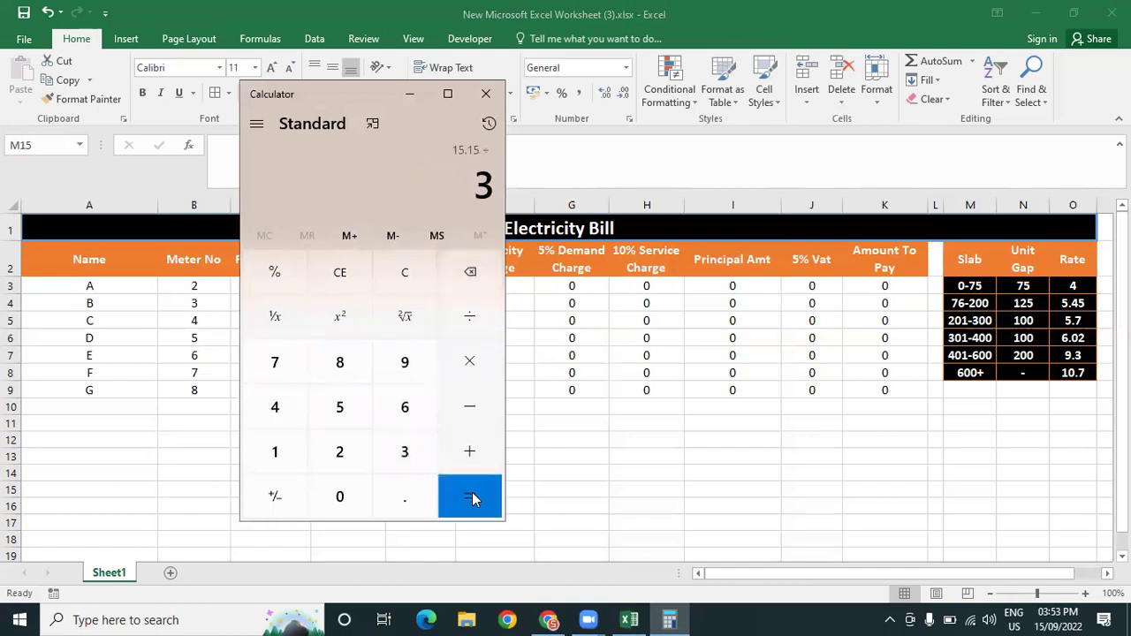
key(ctrl+c)
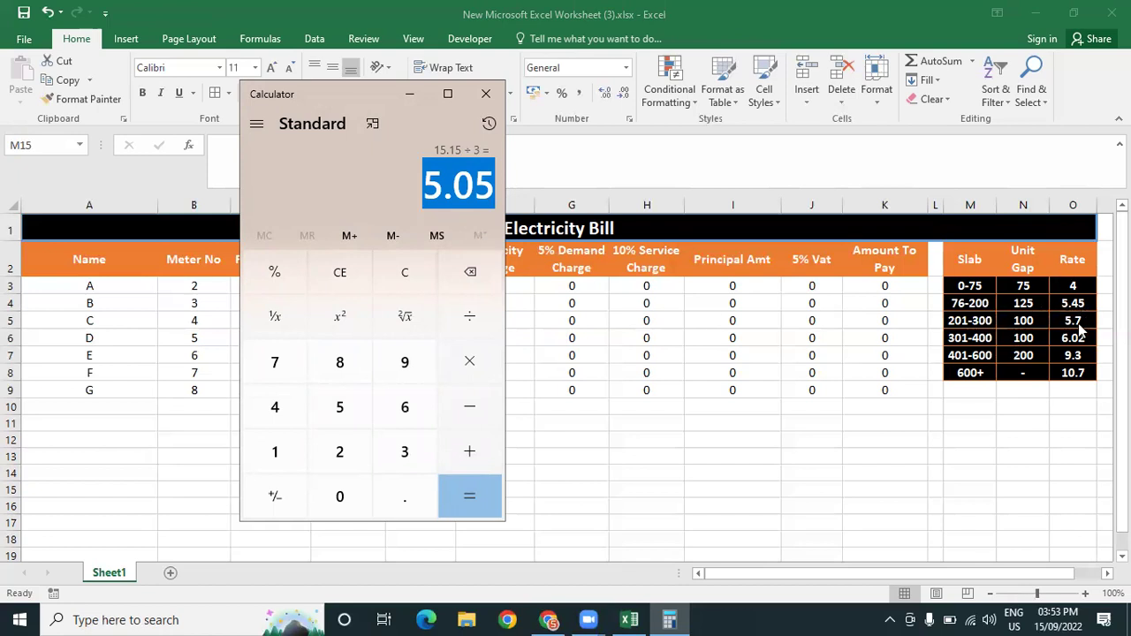
click(469, 183)
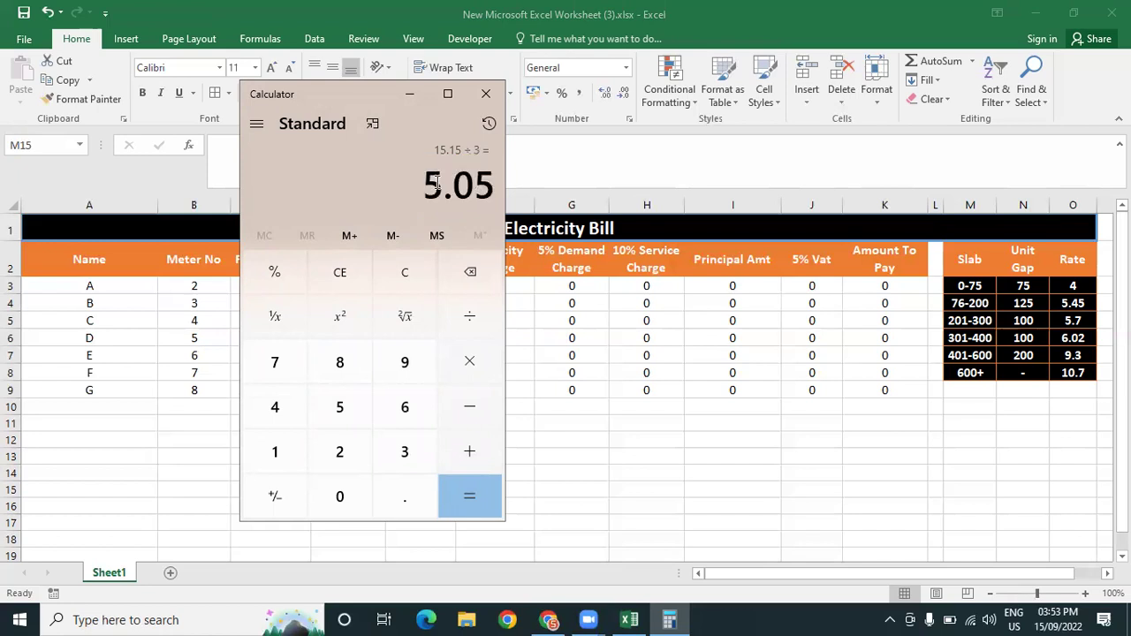
drag(425, 183, 438, 183)
click(490, 184)
click(496, 94)
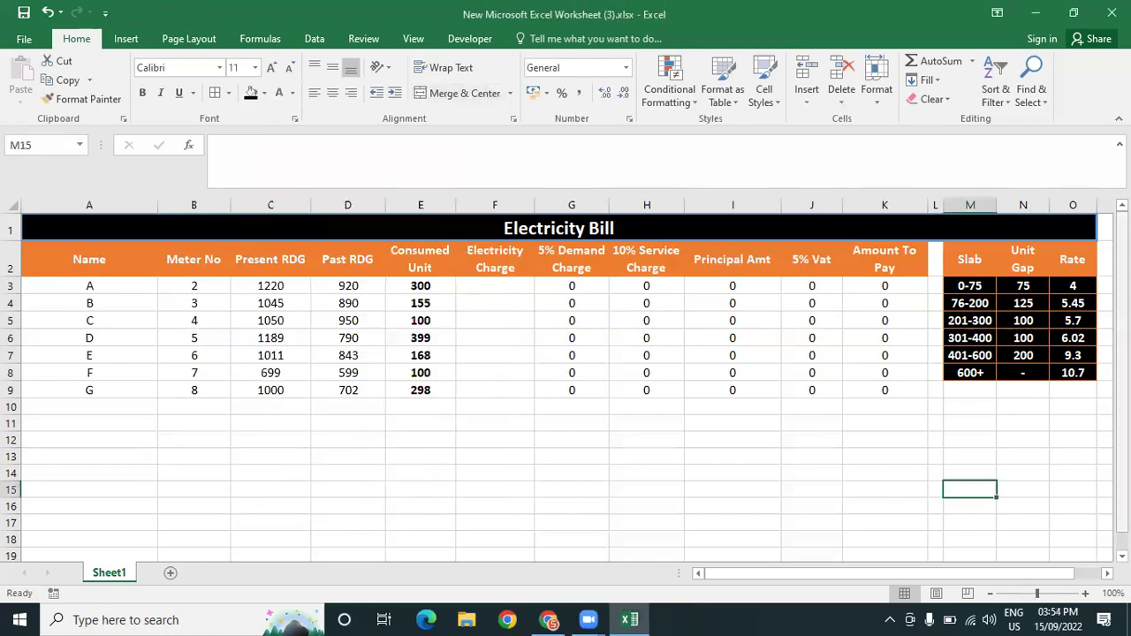
Open the Electricity Charge cell F3 for formula entry
click(477, 289)
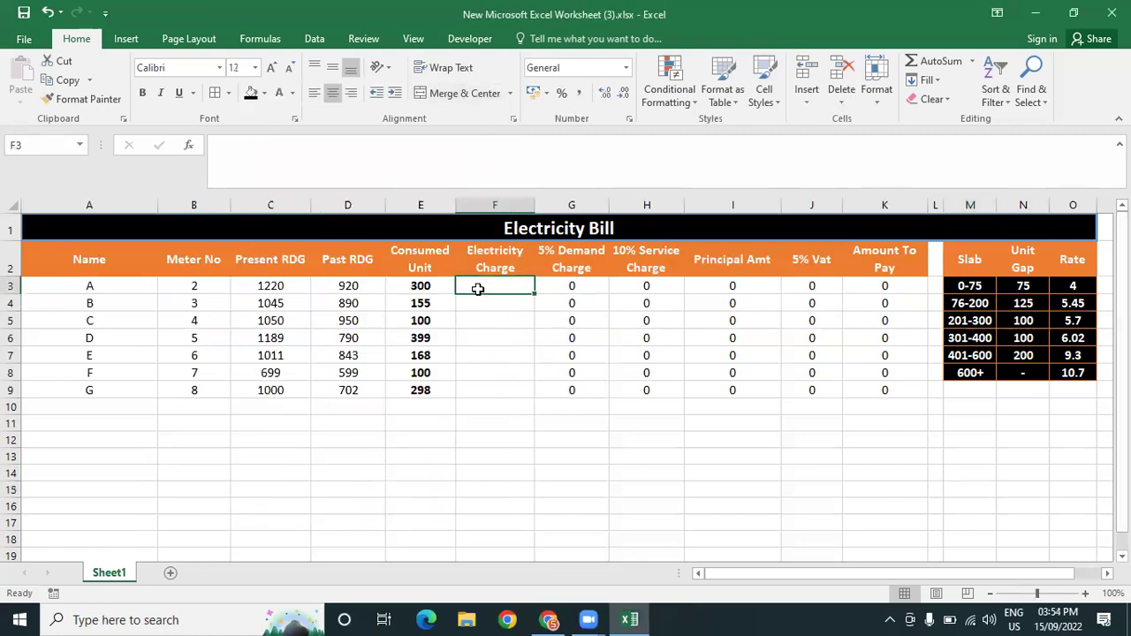
click(316, 160)
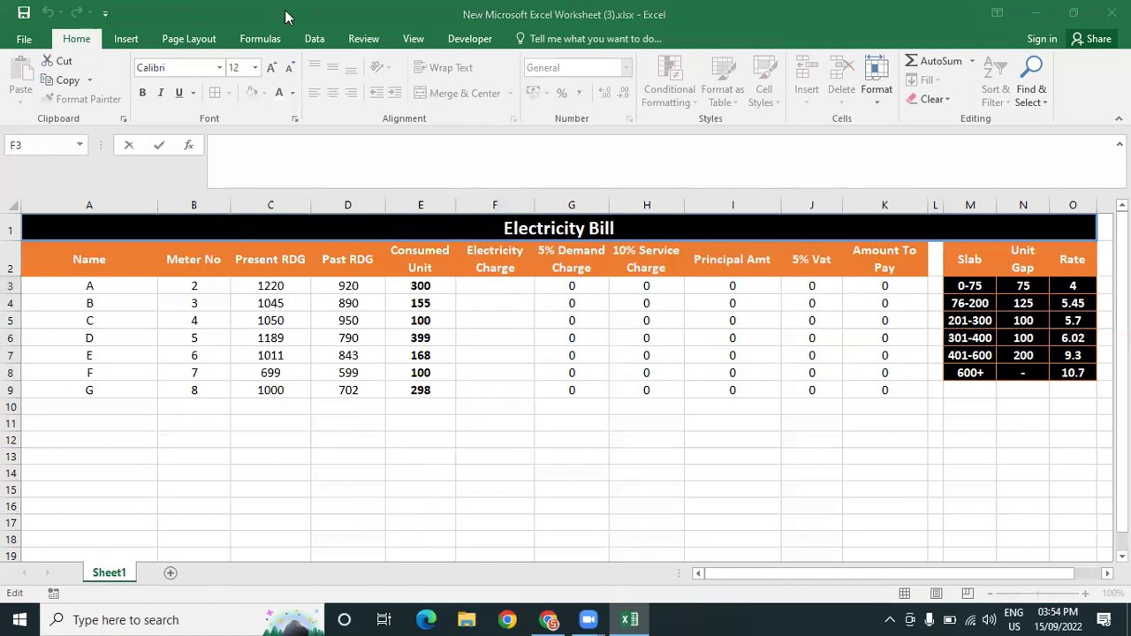
click(1038, 13)
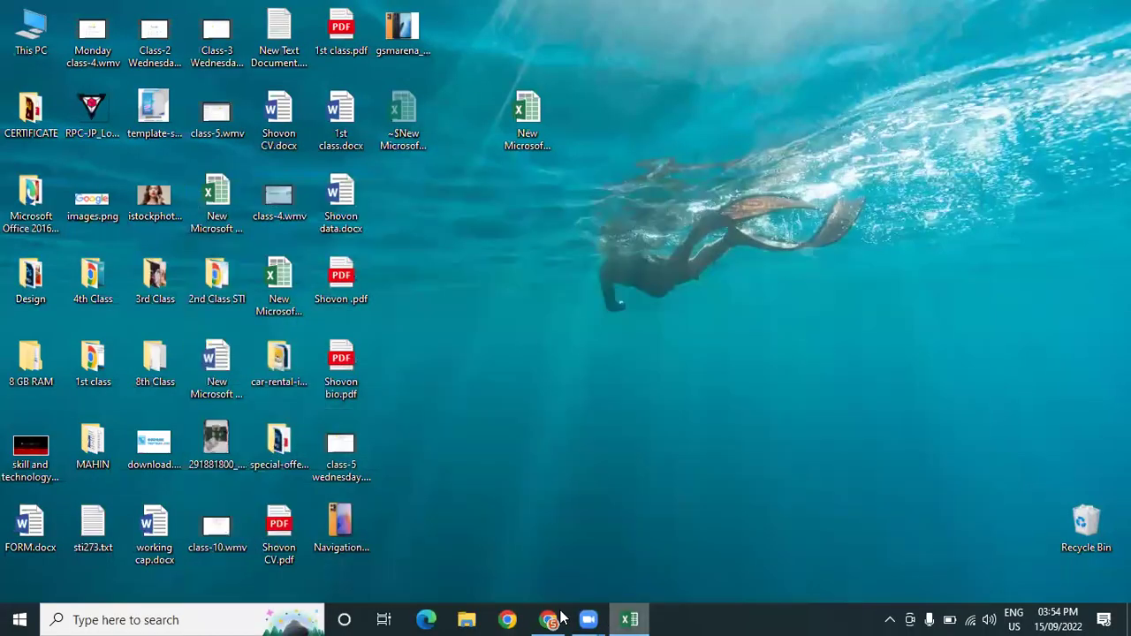
click(560, 616)
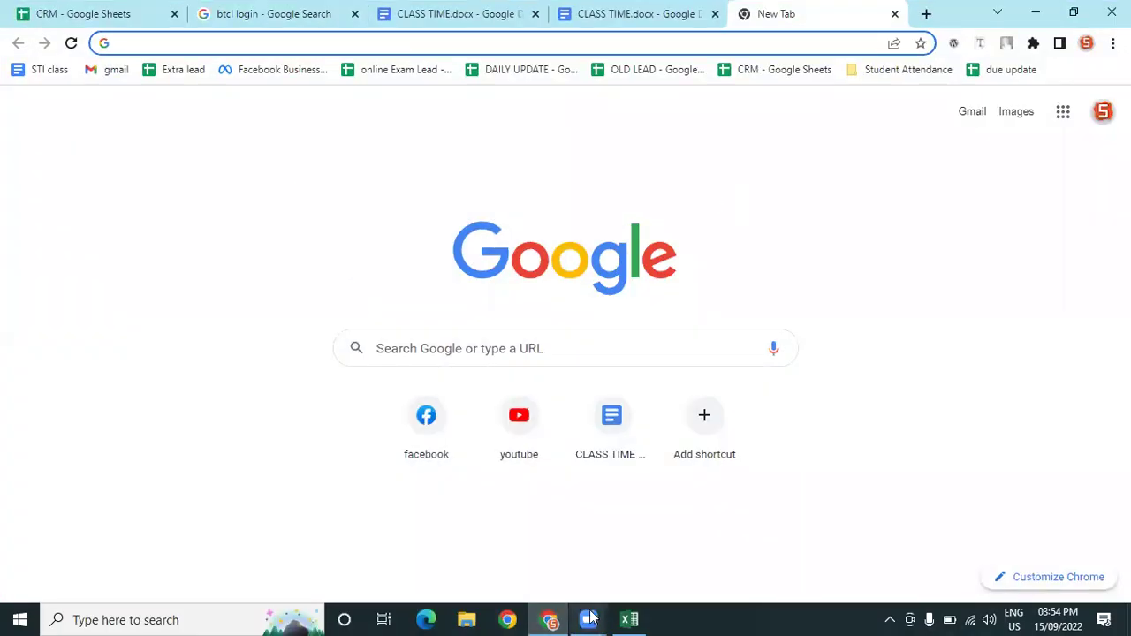
click(629, 620)
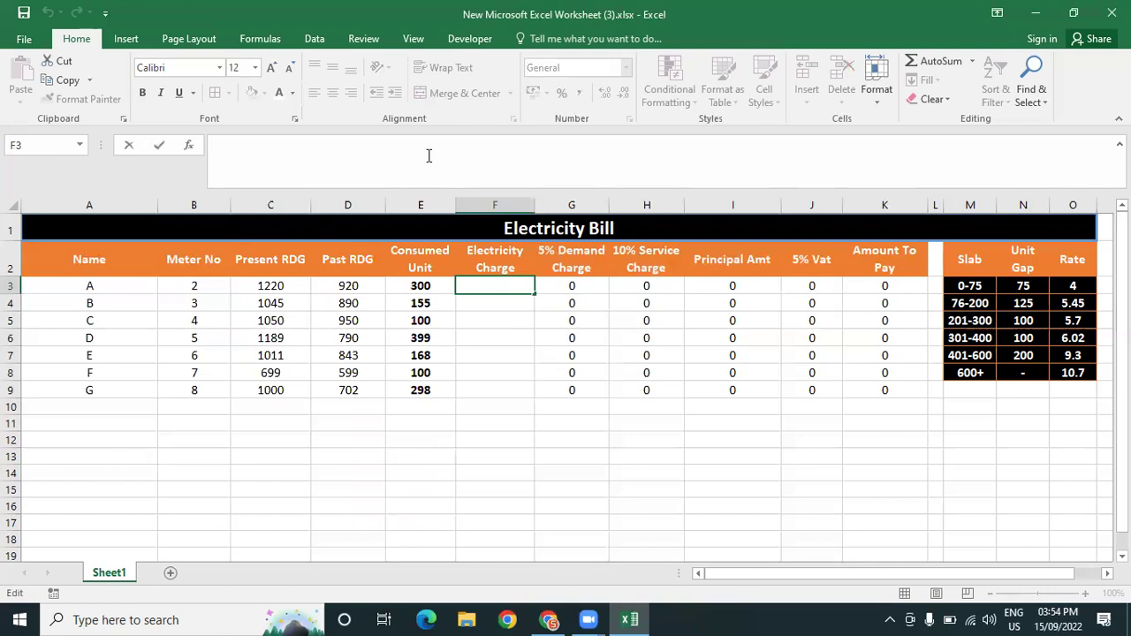
Begin an IF formula in F3 with the logical test E3<=75
text(=)
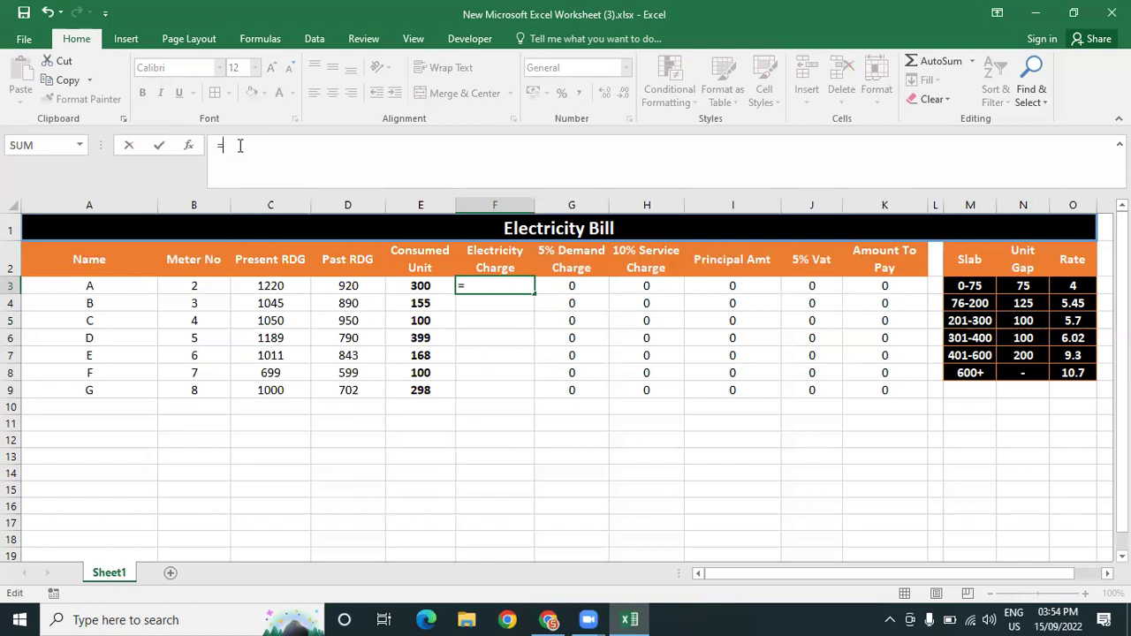
text(if)
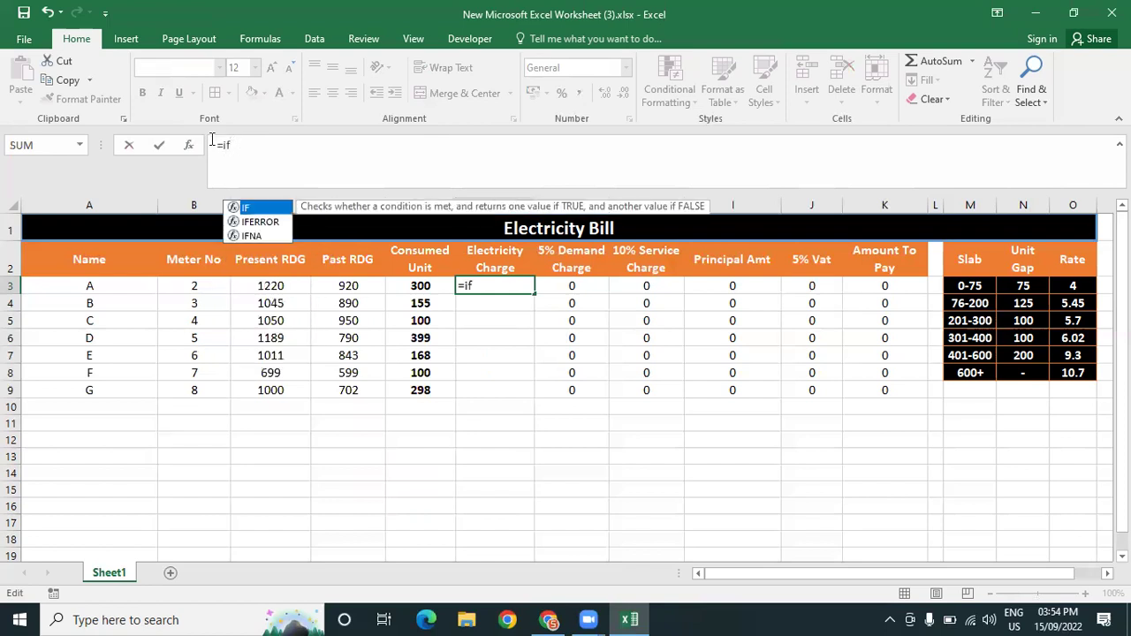
double_click(251, 212)
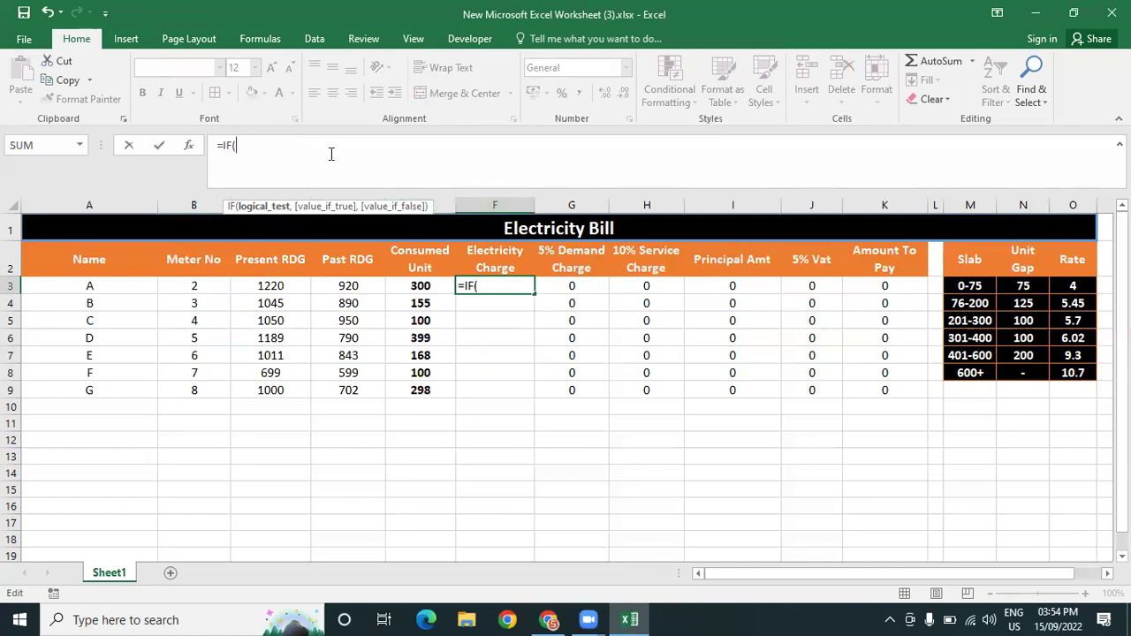
text(E)
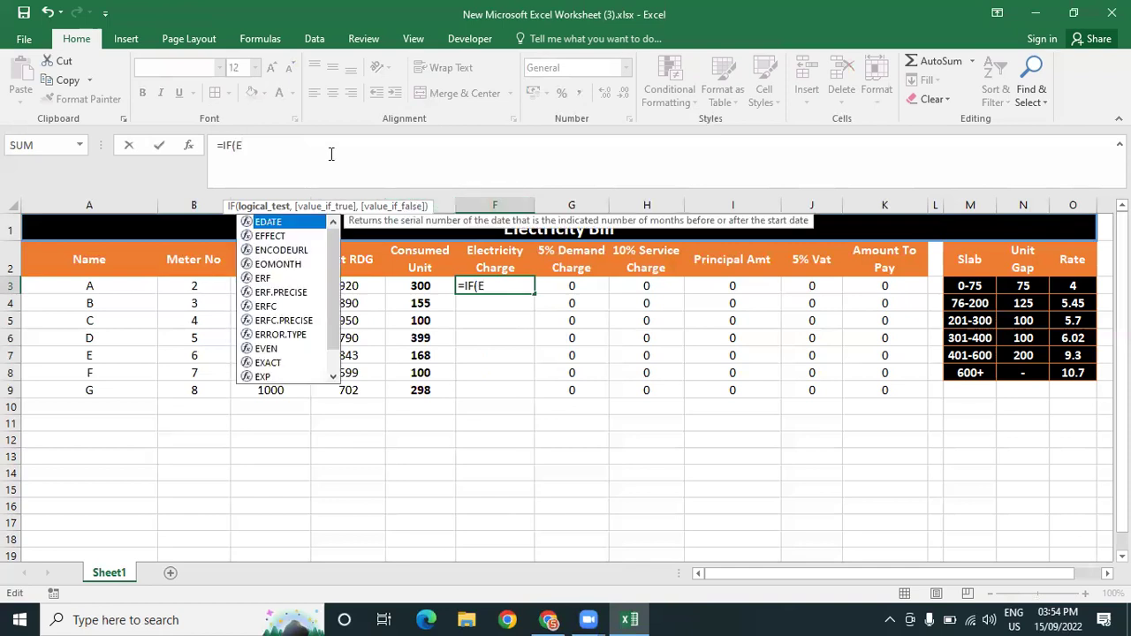
text(3)
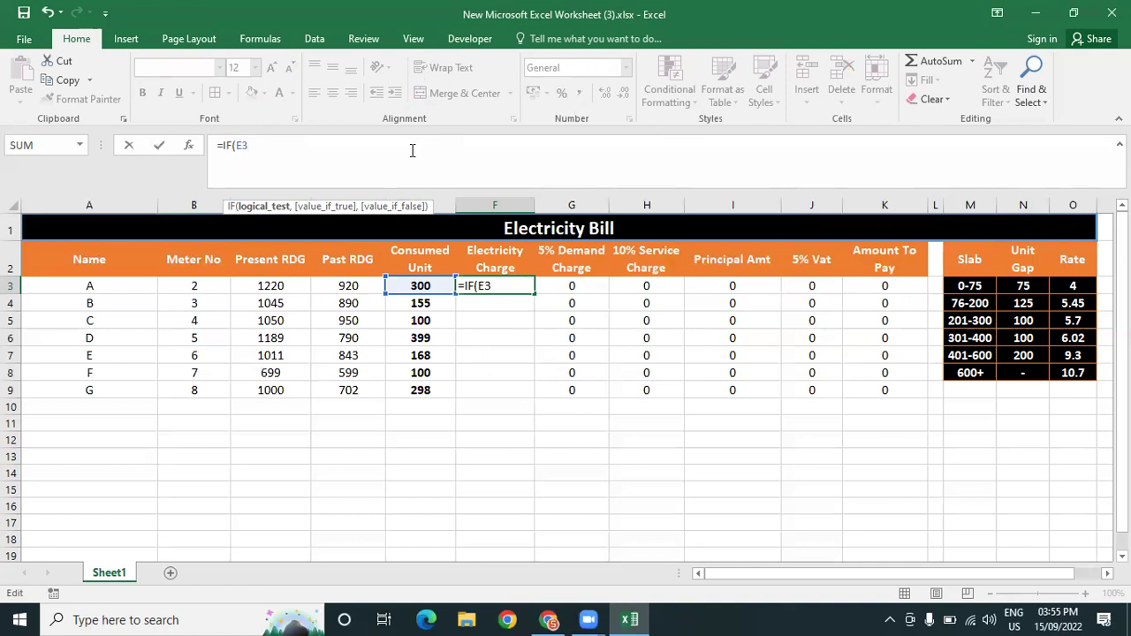
text(<=)
text(75,)
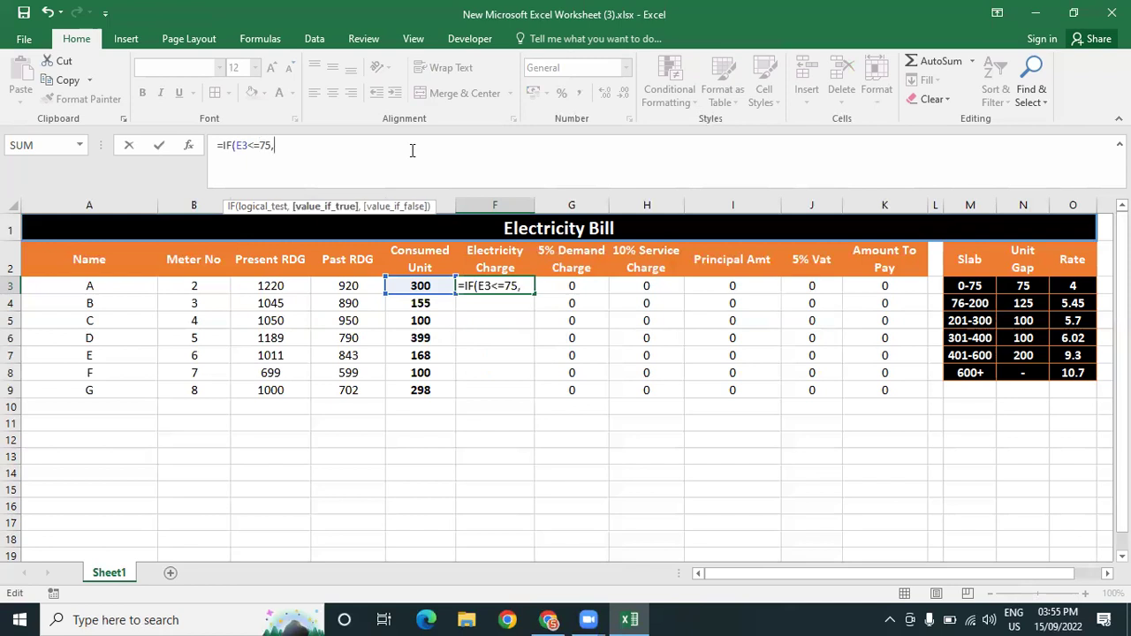
Complete the IF formula in F3 with E3*4 as the value if true, and enter it without a false value
text(E3)
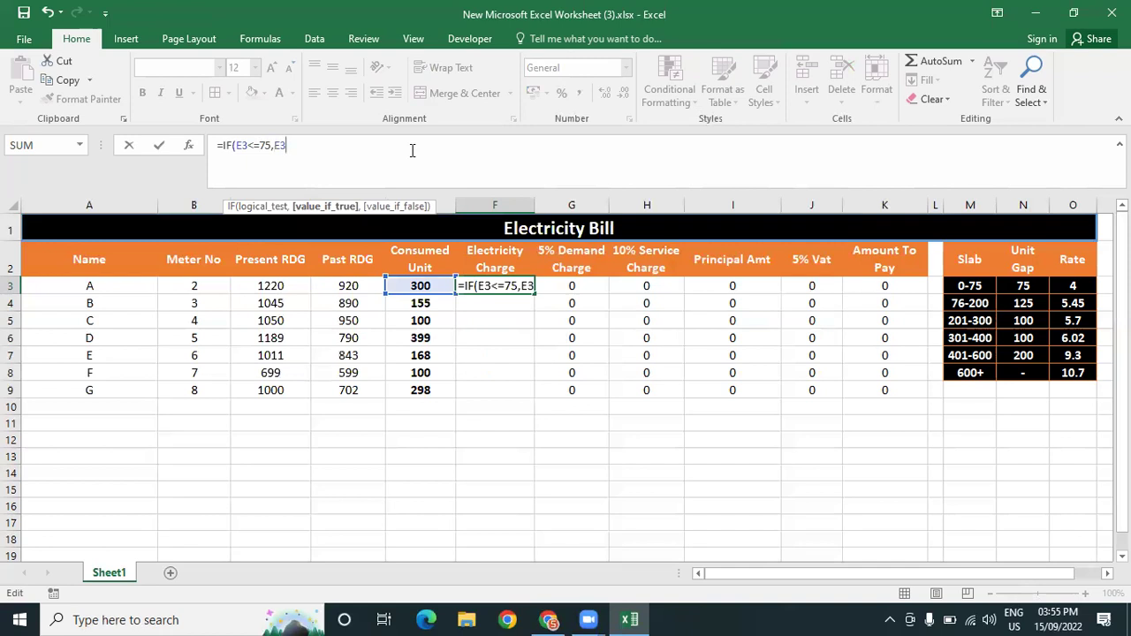
text(*4)
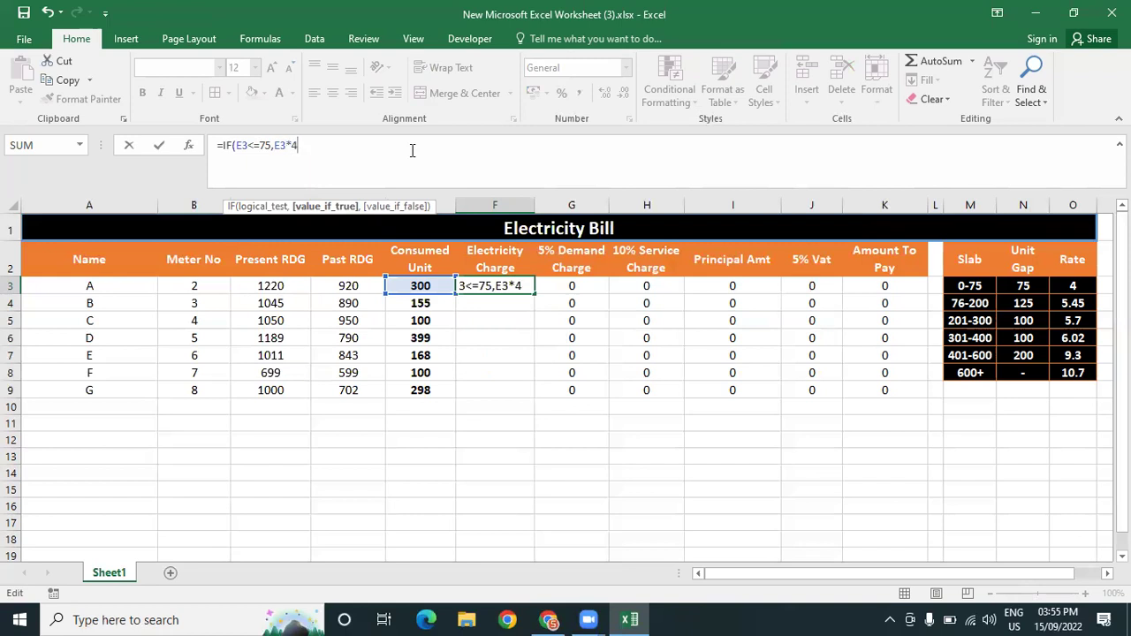
text(,)
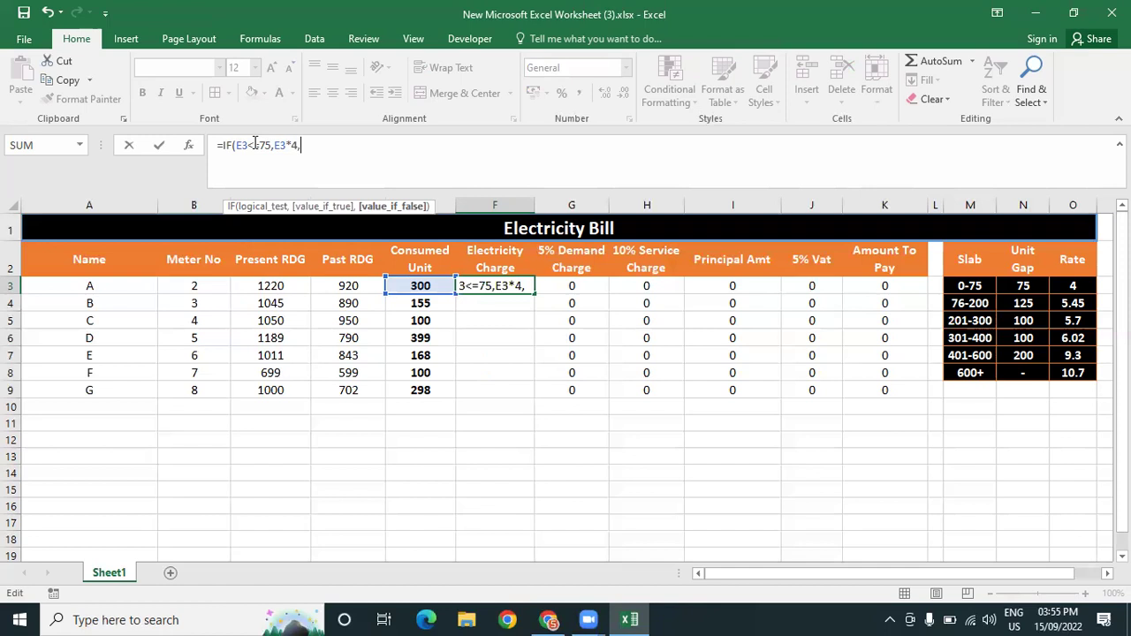
key(BackSpace)
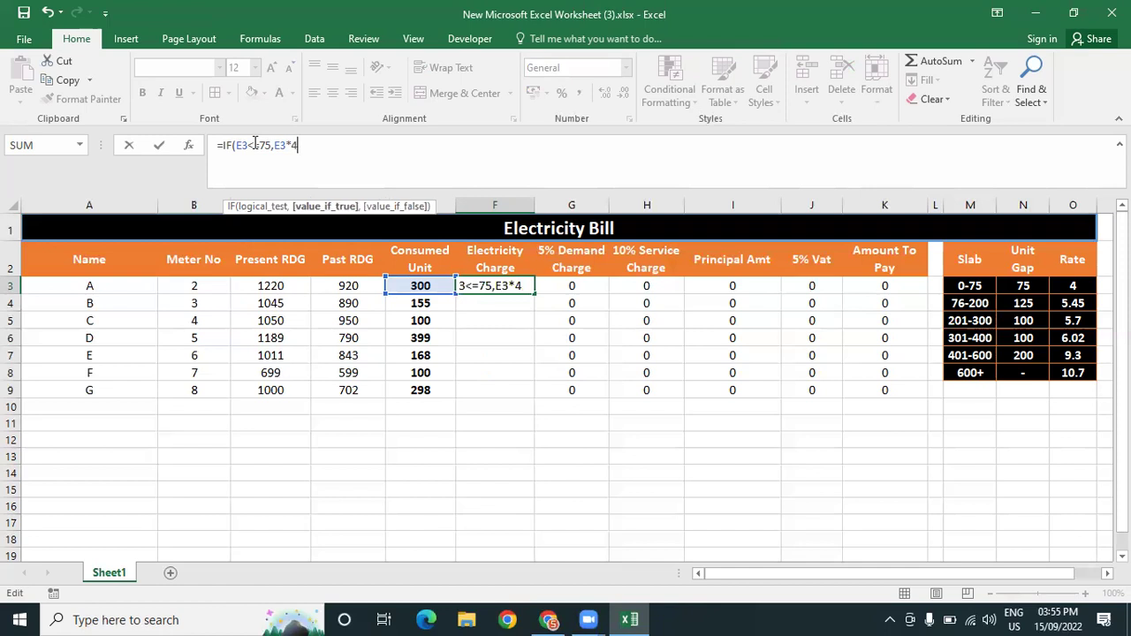
text())
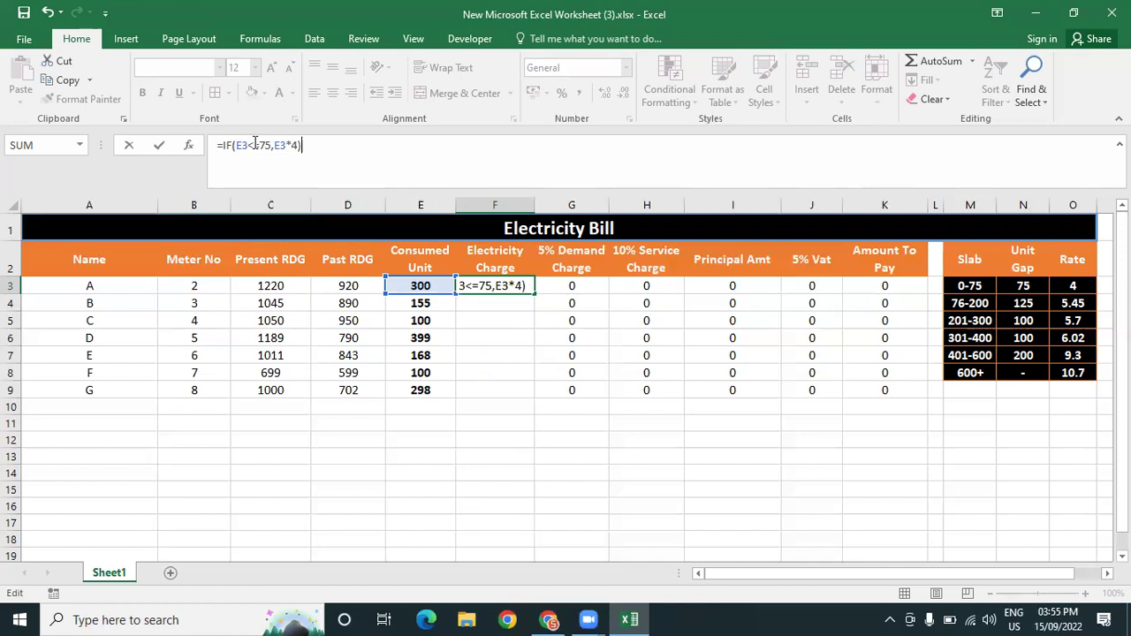
key(Return)
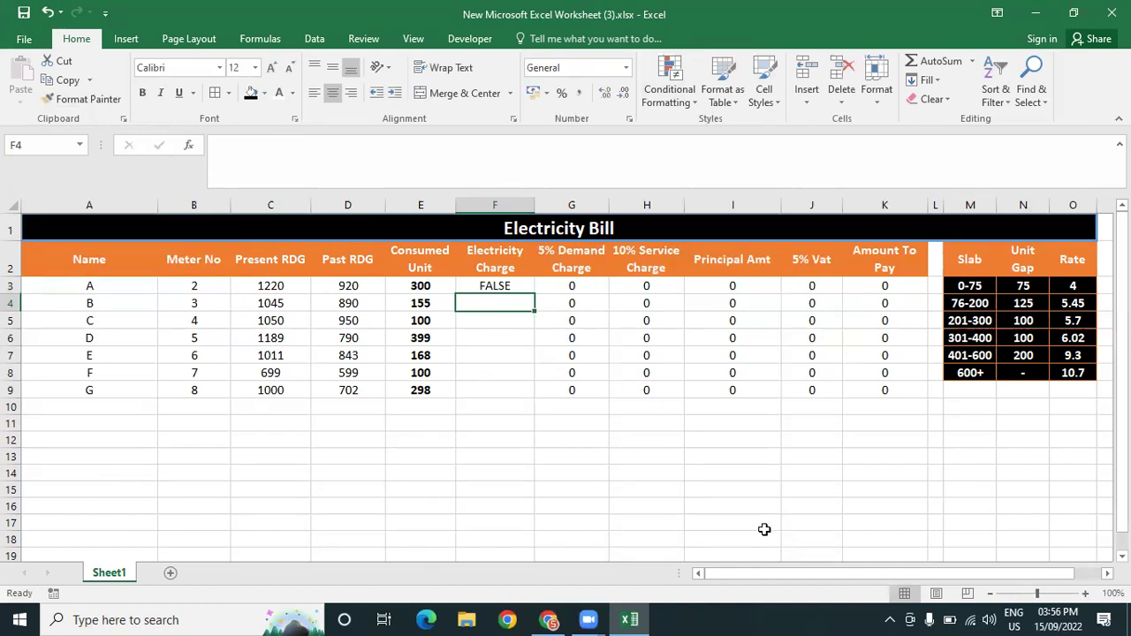
Reopen the formula in F3 and start a nested IF on E3 as its value if false, replacing the closing parenthesis
click(503, 285)
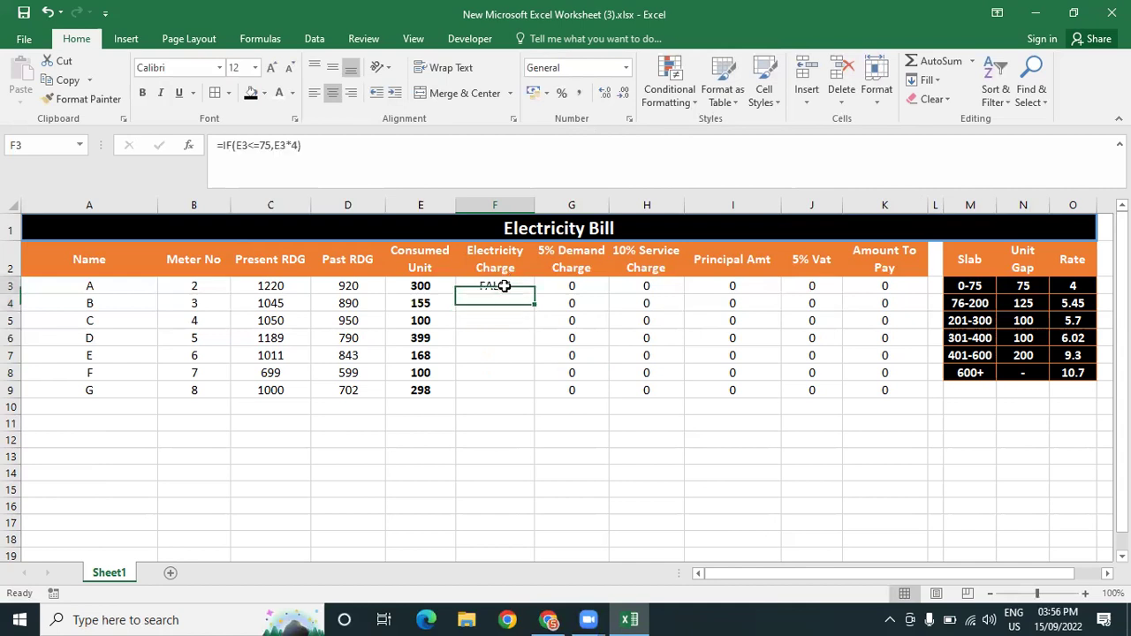
click(298, 146)
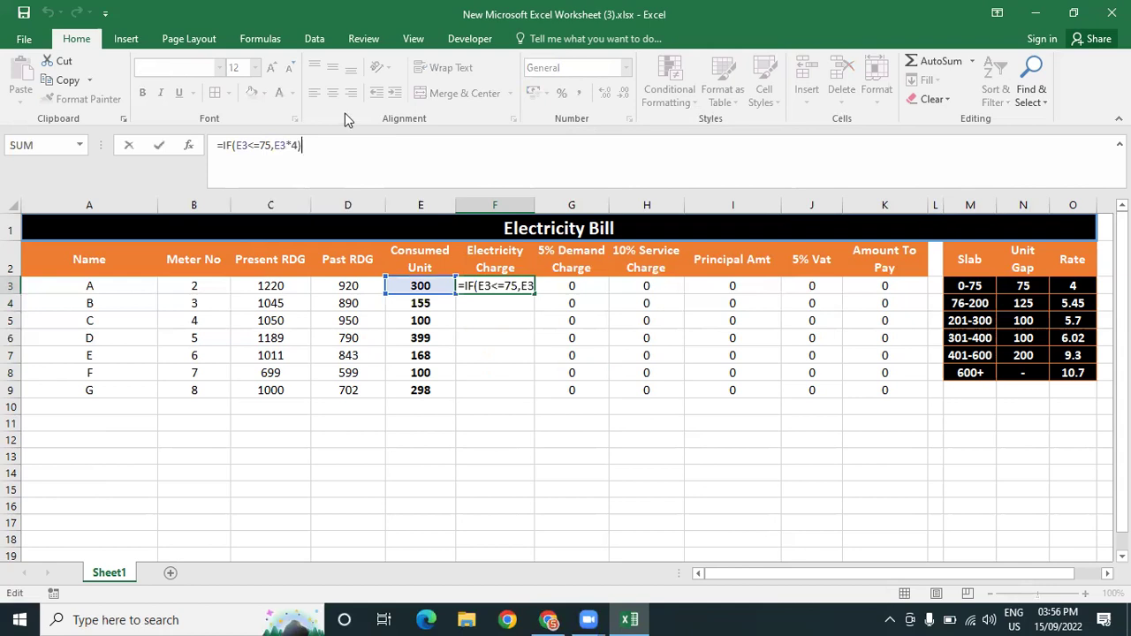
key(BackSpace)
text(,)
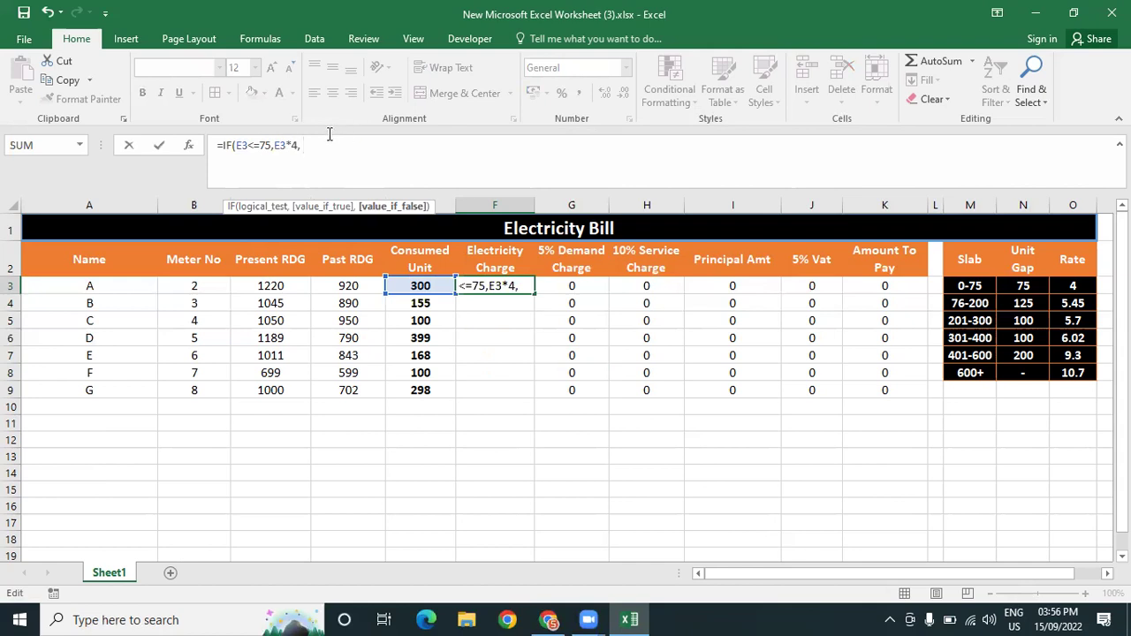
text( if)
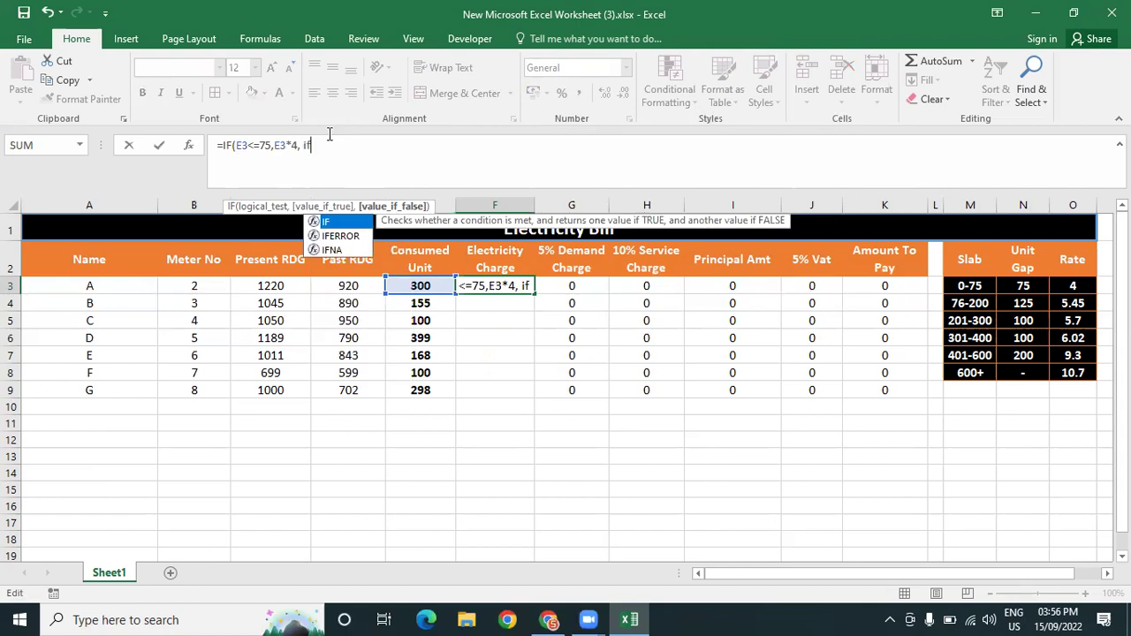
text(()
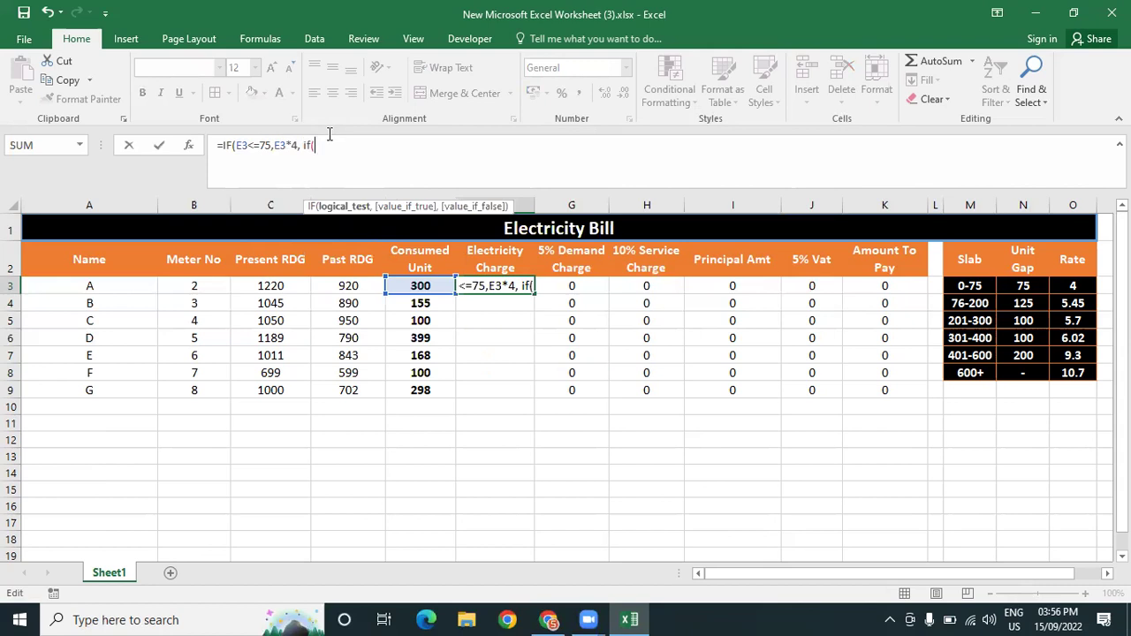
text(E)
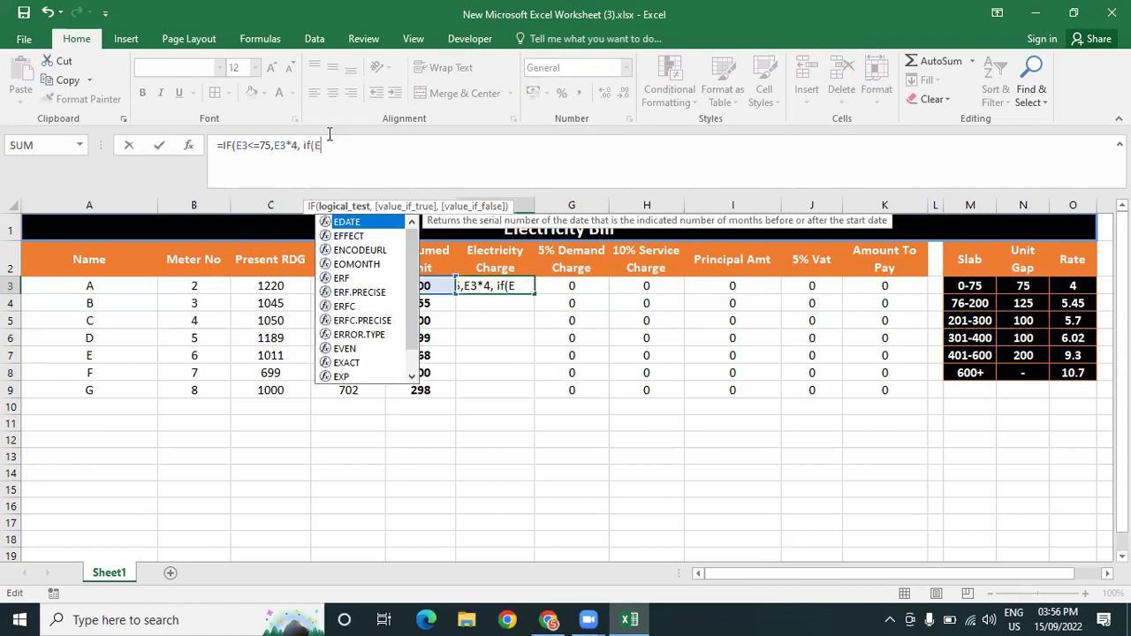
text(3)
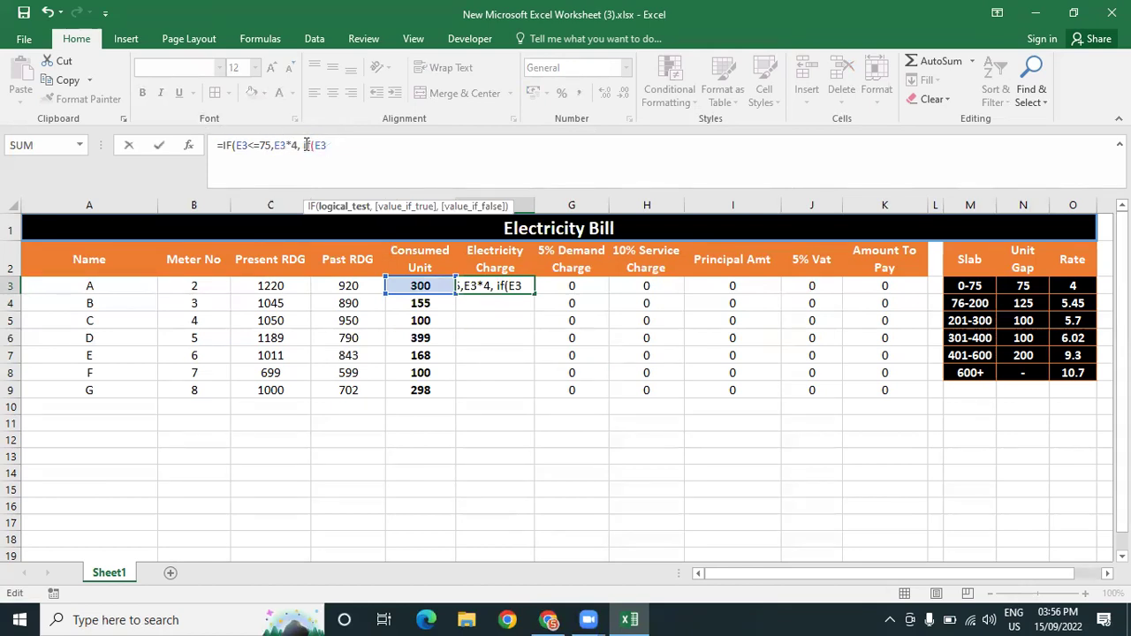
Rewrite the nested function's name in capitals as IF within the F3 formula
click(305, 144)
key(Delete)
key(Delete)
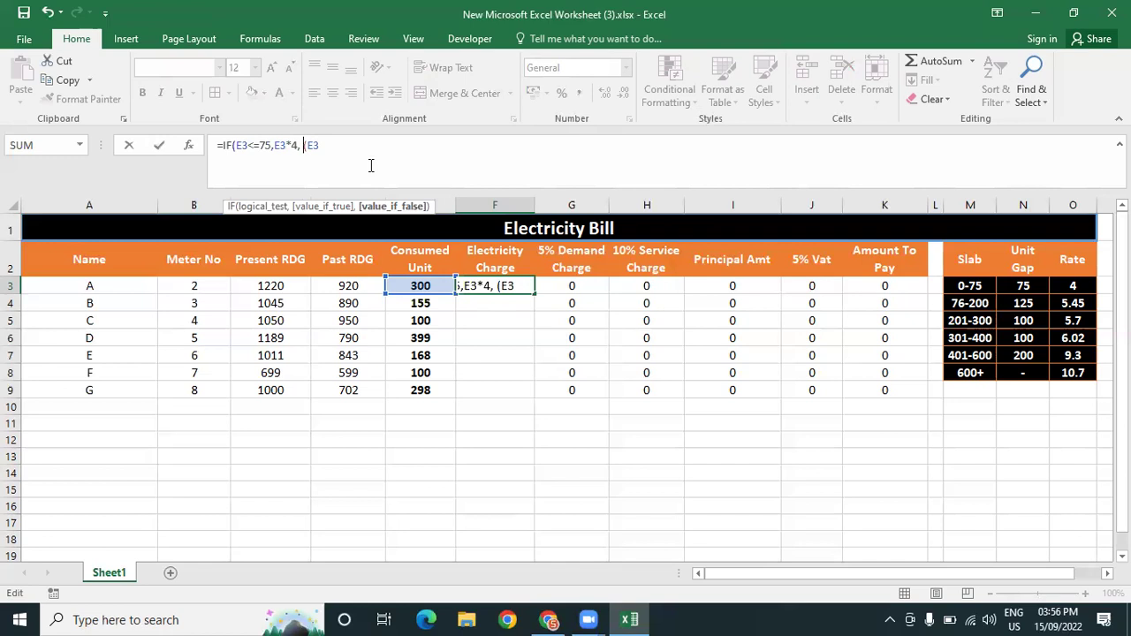
text(IF)
key(End)
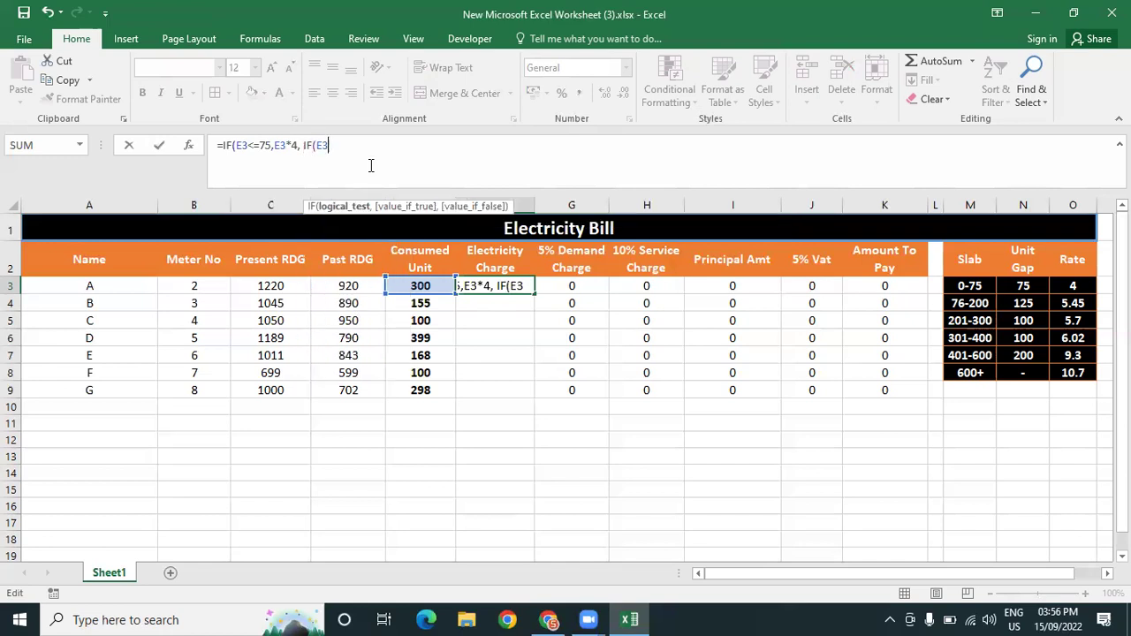
Complete the logical test of the nested IF in the F3 formula as E3<=200
text(,)
key(BackSpace)
text(<=)
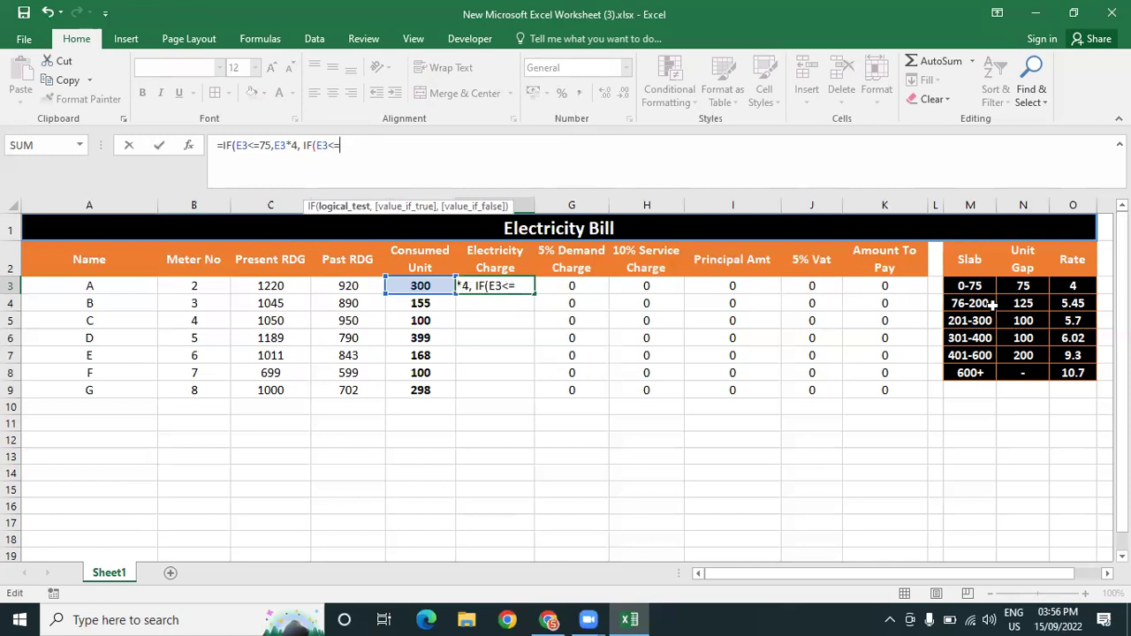
text(200)
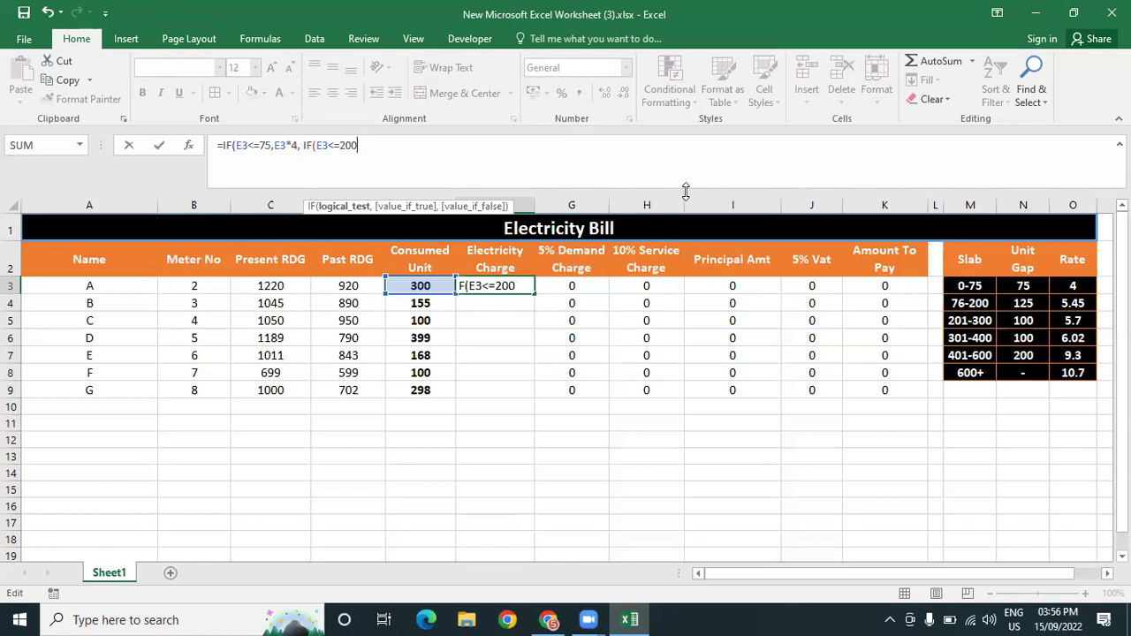
text(,)
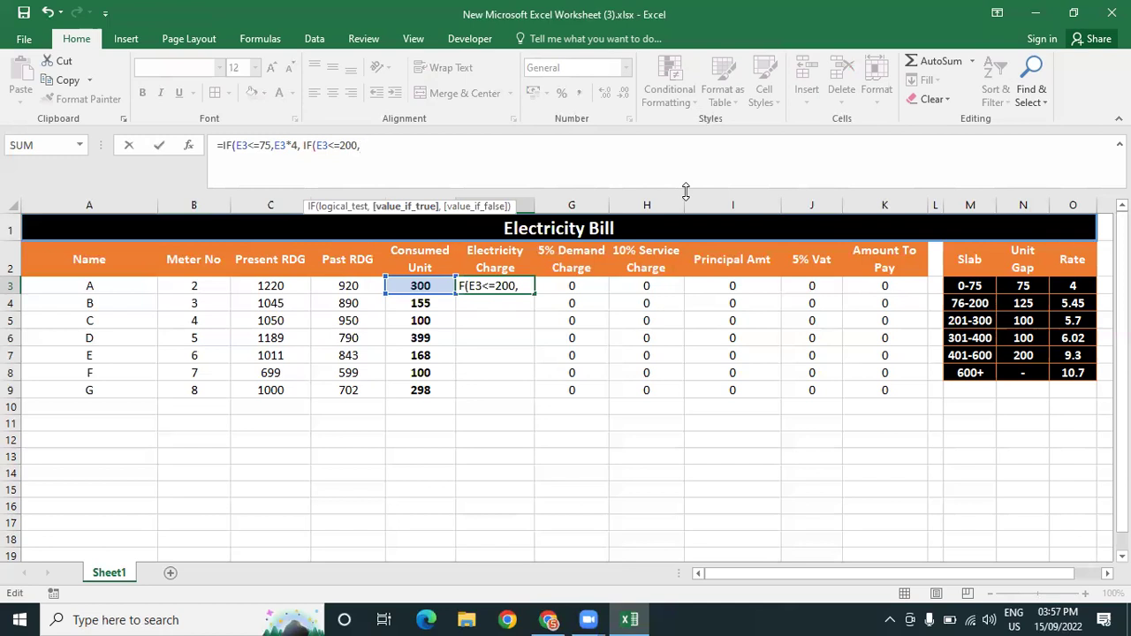
Enter 75*4+(E3-75)*5.45 as the value if true for the E3<=200 test
text(75*4)
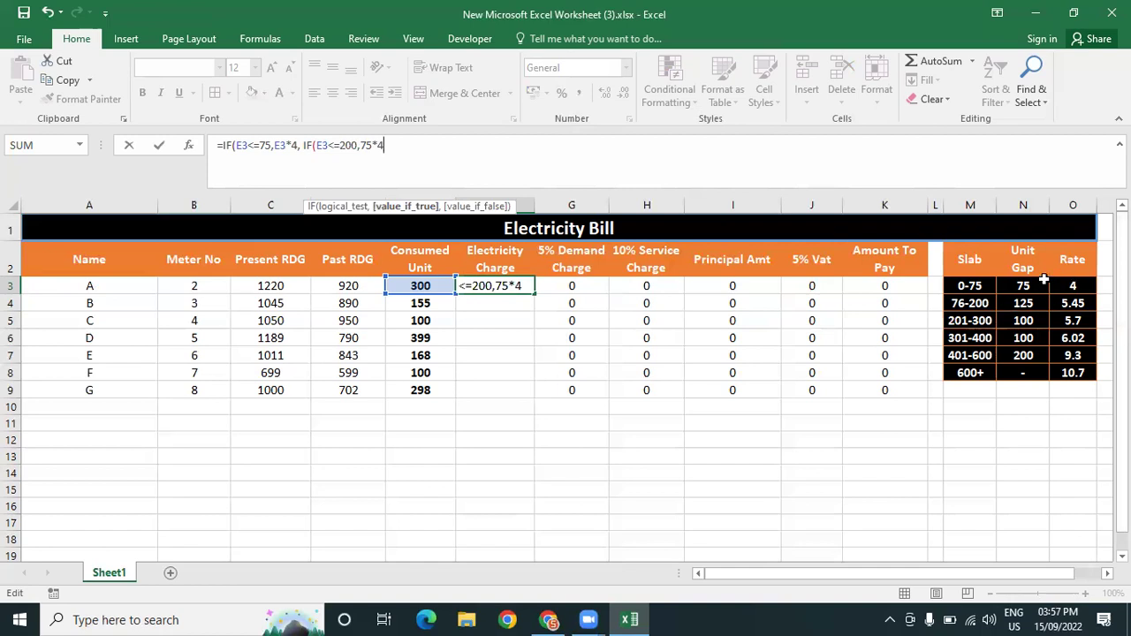
key(Left)
key(Left)
key(Left)
key(Left)
key(Left)
click(389, 144)
text(+(E3)
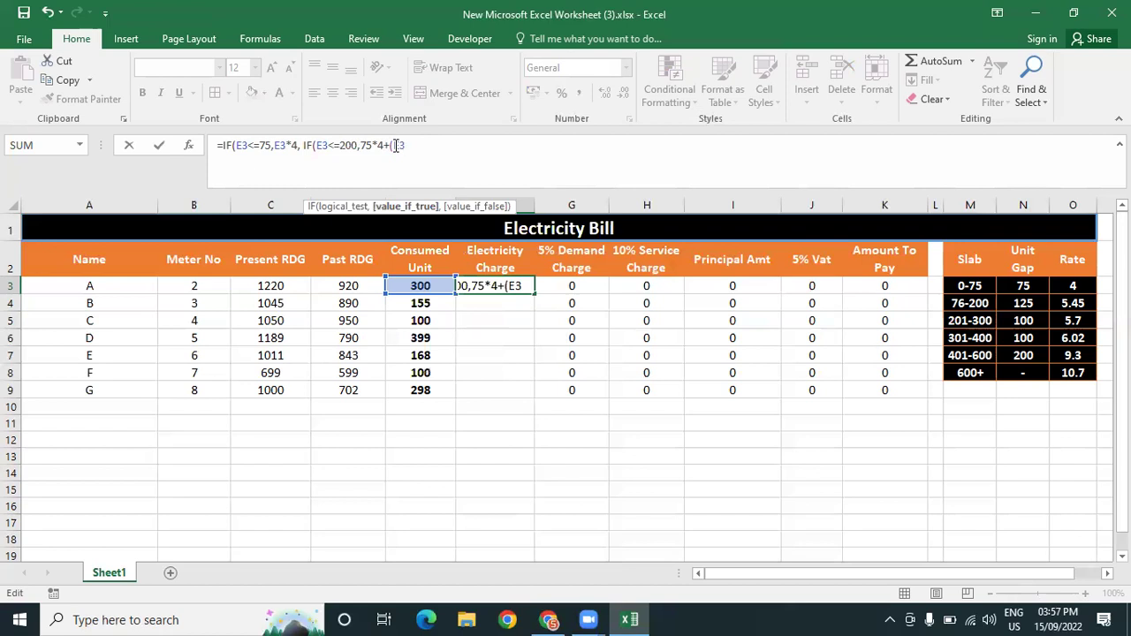
text(-75))
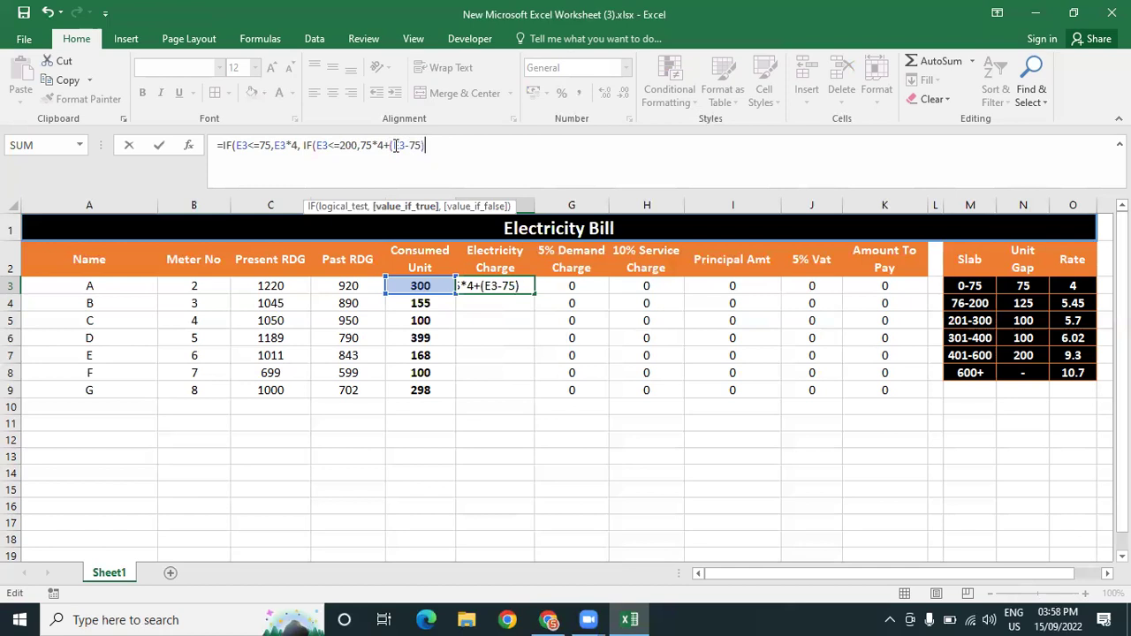
text(*)
text(5.45)
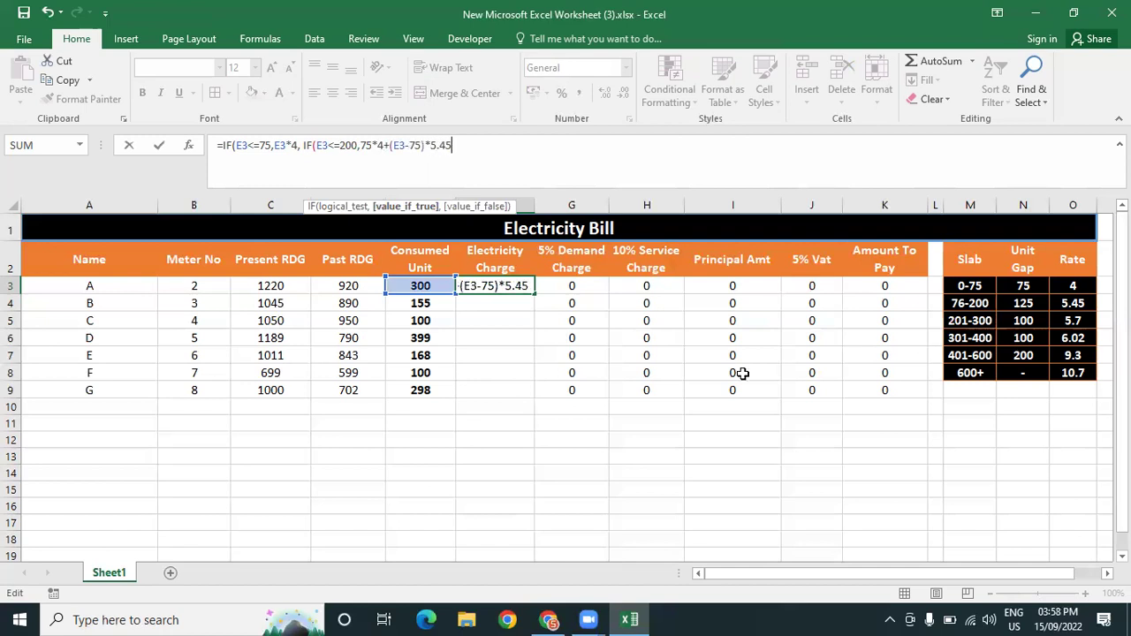
Add another nested IF as the value if false, with the logical test E3<=300
text(,)
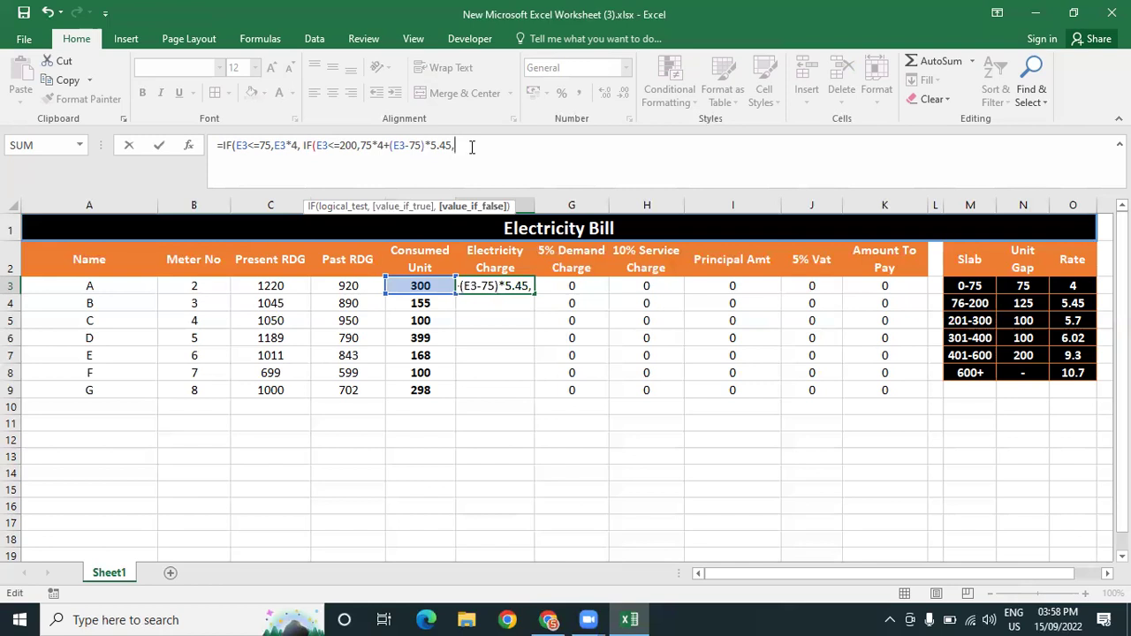
text(IF)
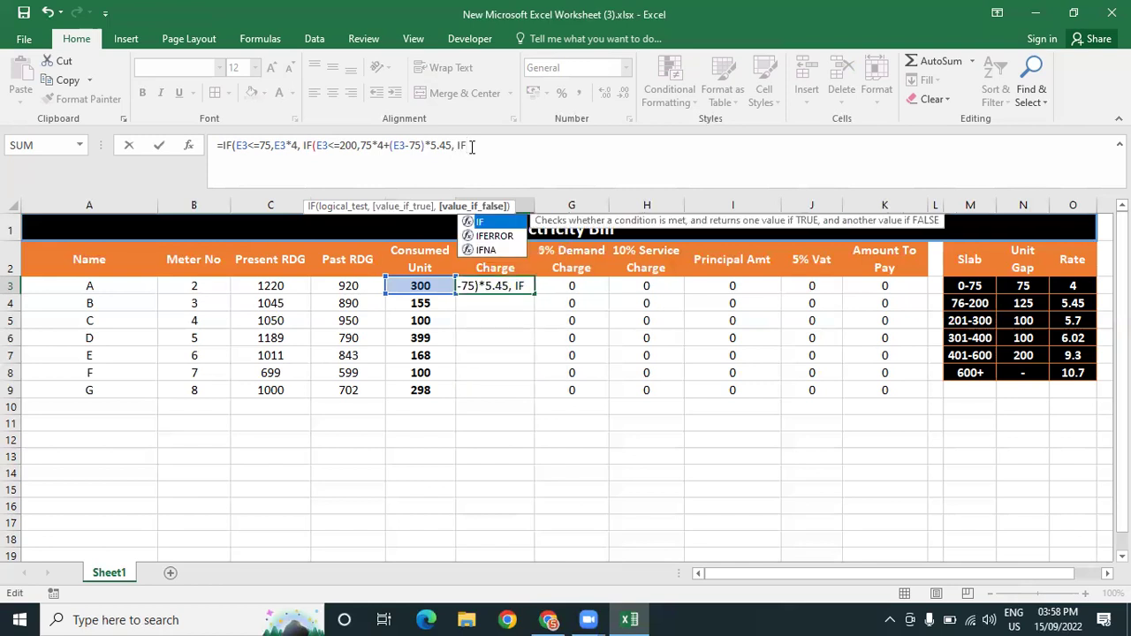
text((E3)
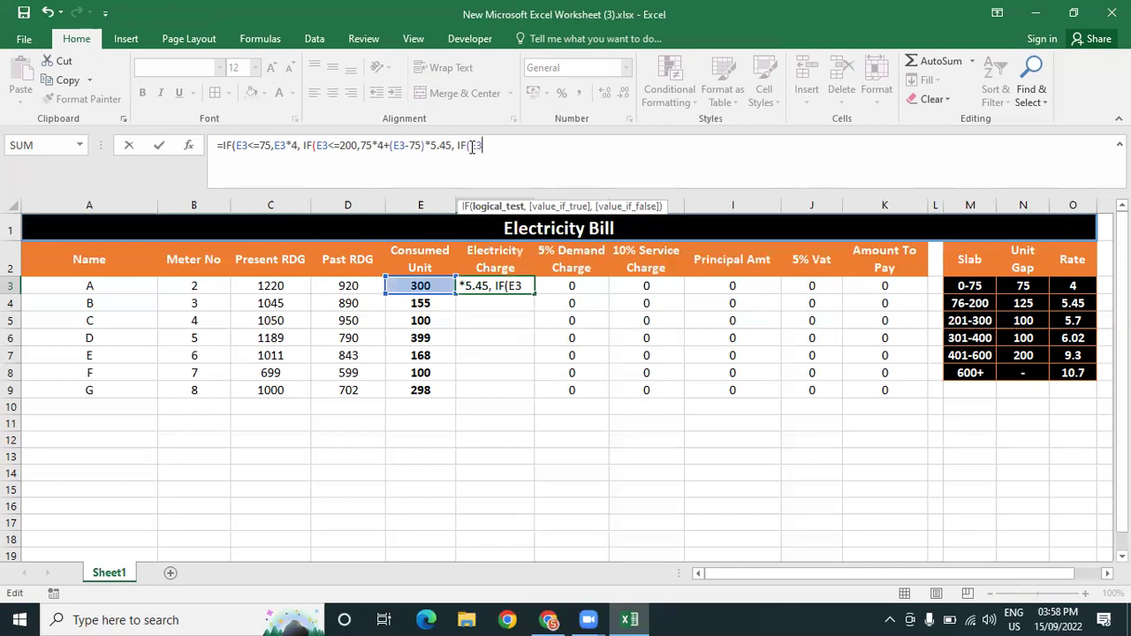
text(<=)
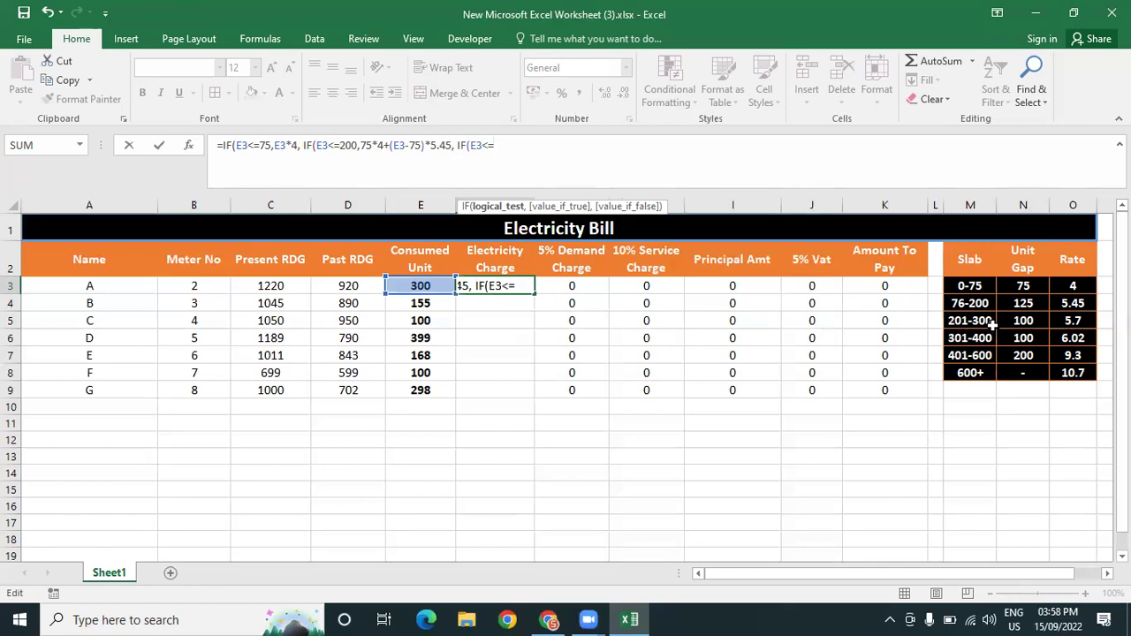
text(300)
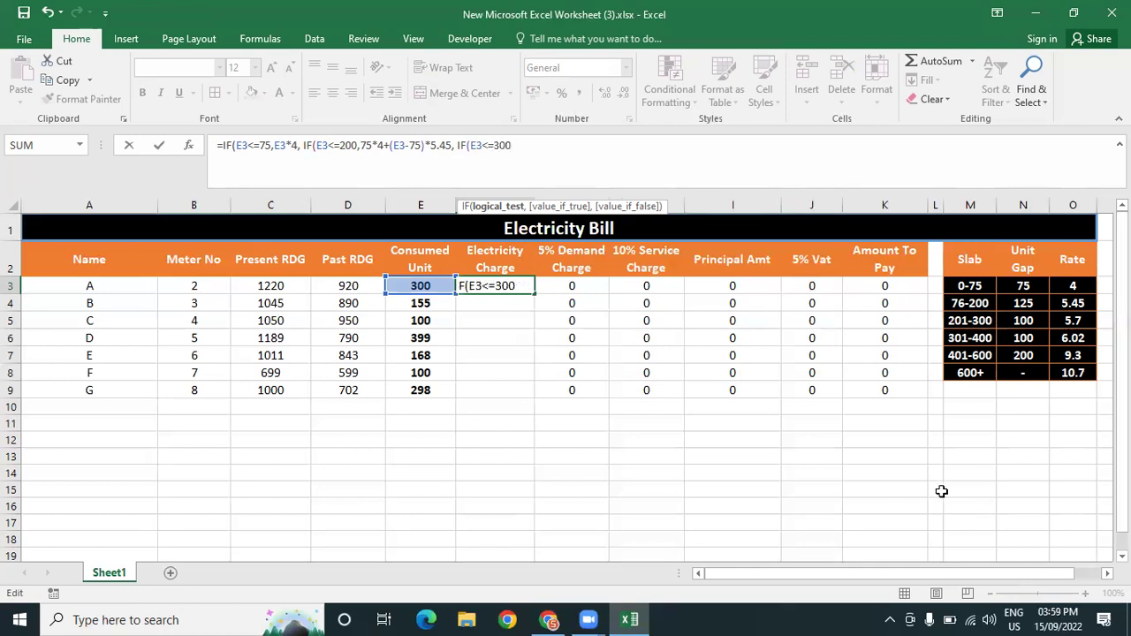
text(,)
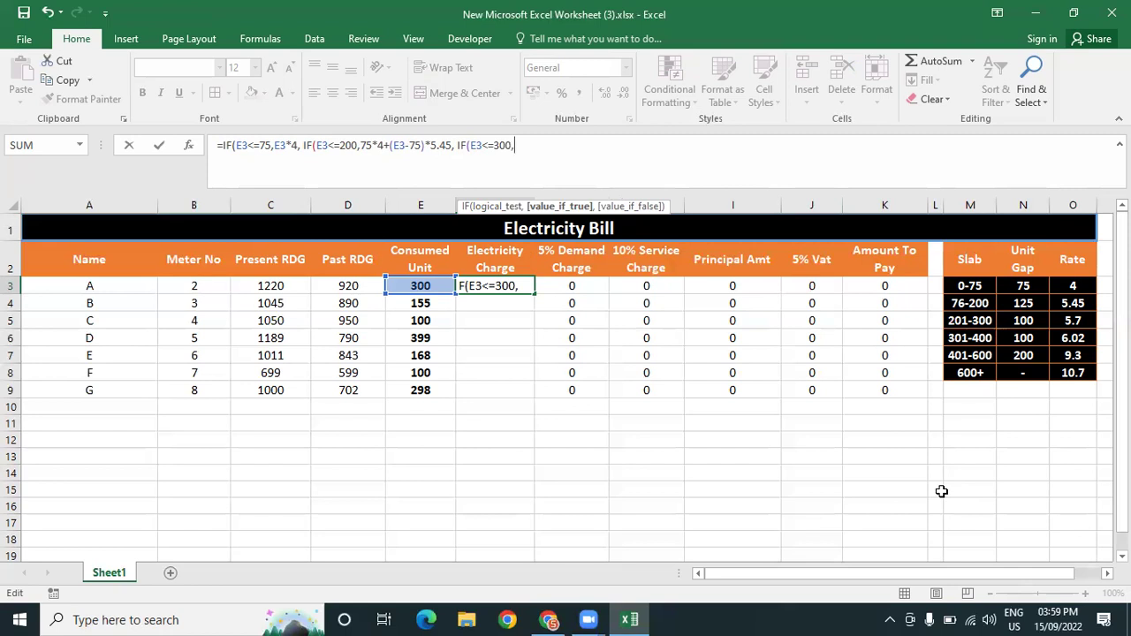
Enter 75*4+125*5.45+(E3-200)*5.7 as the value if true for the E3<=300 test, and start another IF as its value if false
text(75*4)
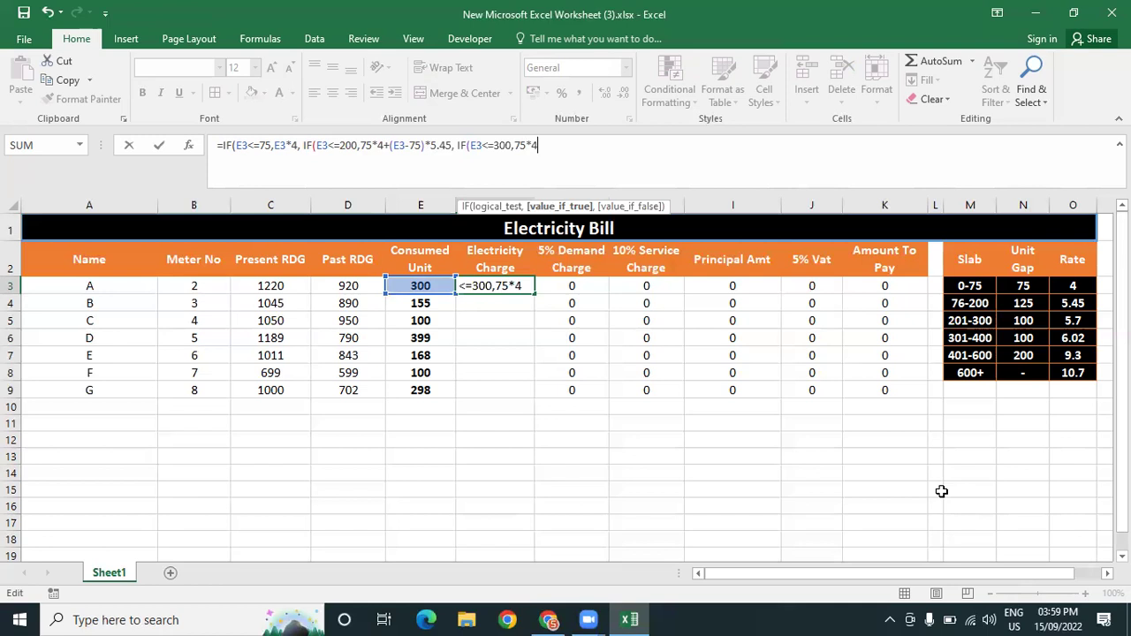
text(+)
text(125*5.)
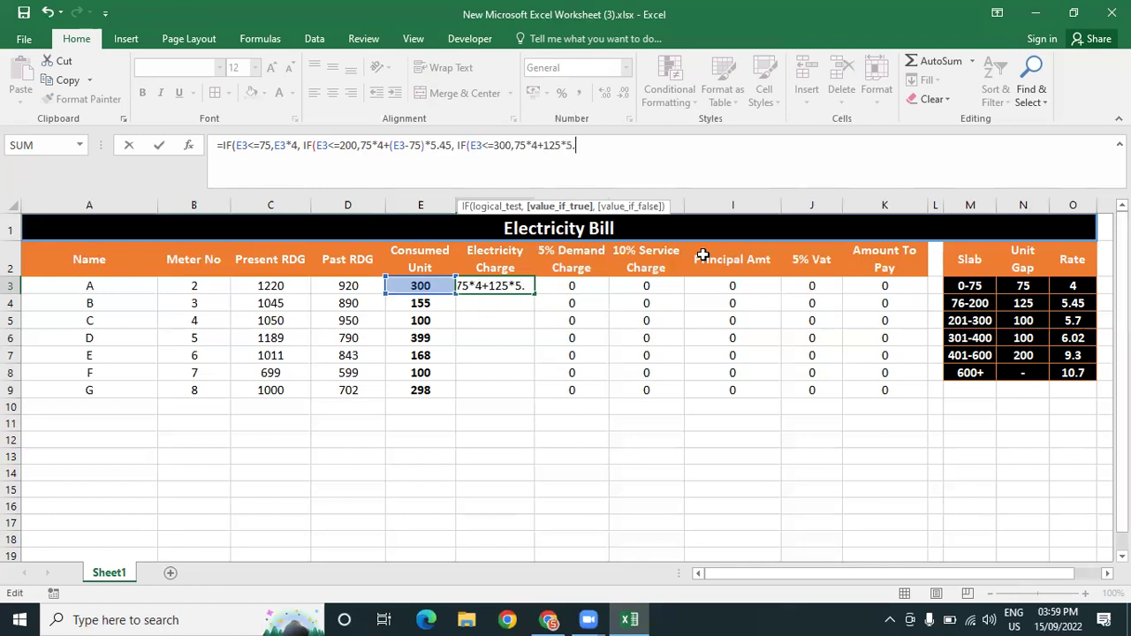
text(45+(E3)
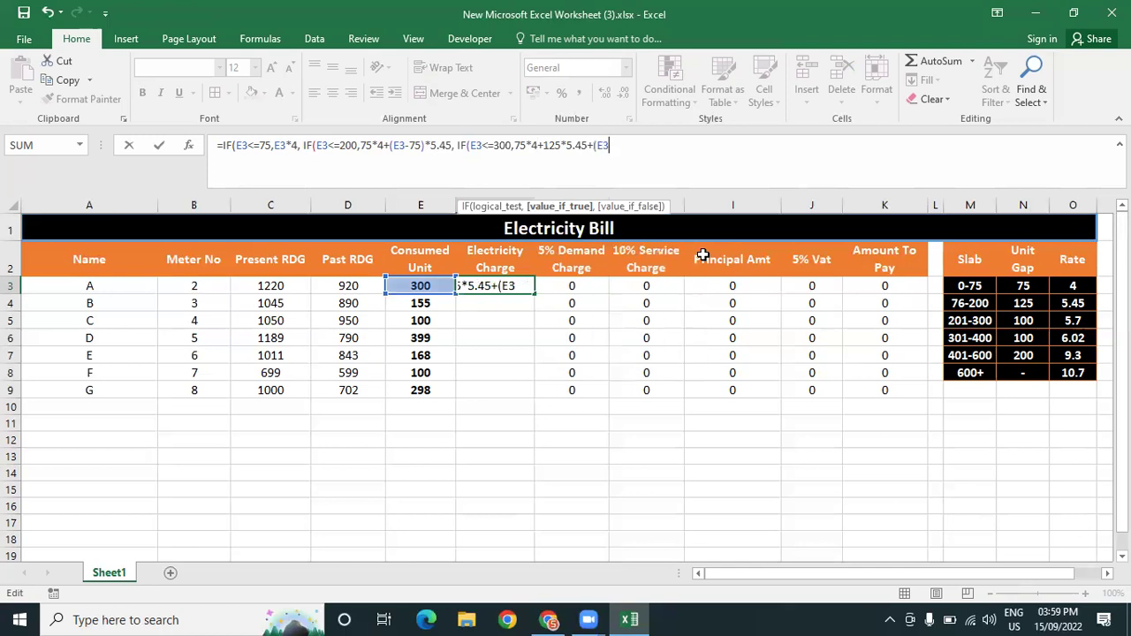
text(-)
text(200)
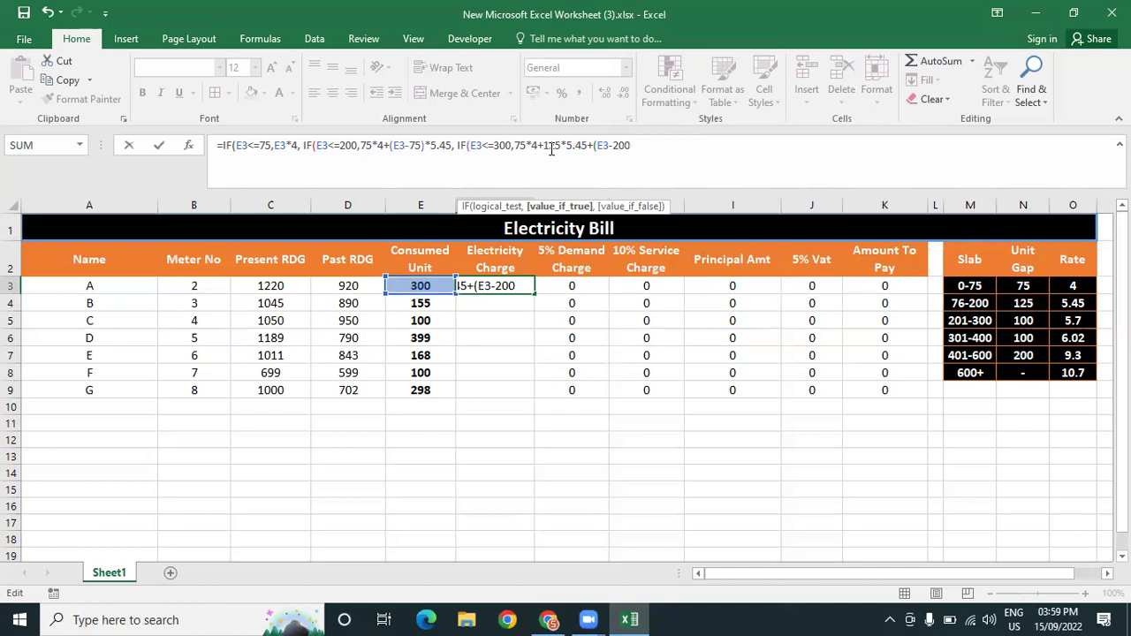
text()8)
key(BackSpace)
text(*5.7, IF)
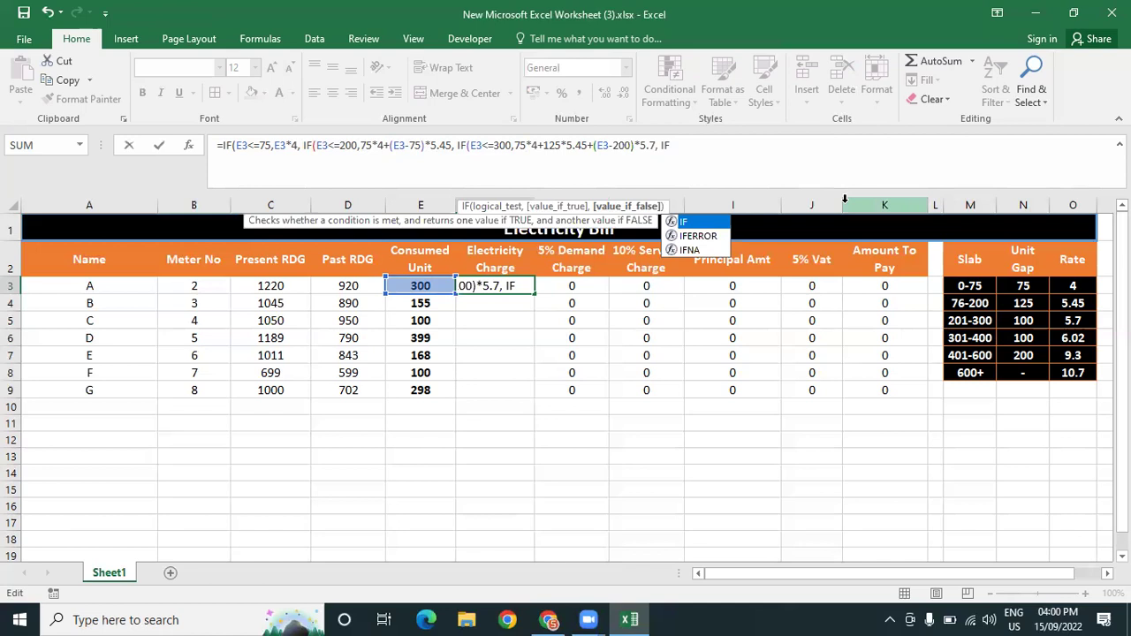
Give the new nested IF the logical test E3<=400 and begin its value if true with 75*4
text((E3)
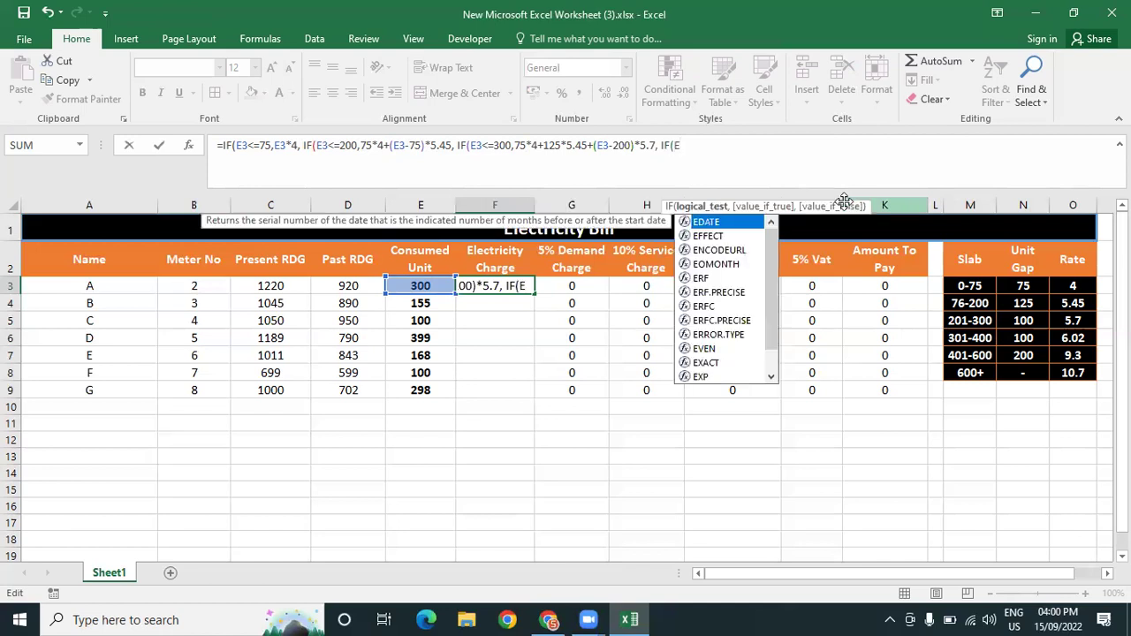
text(>)
key(BackSpace)
text(<=)
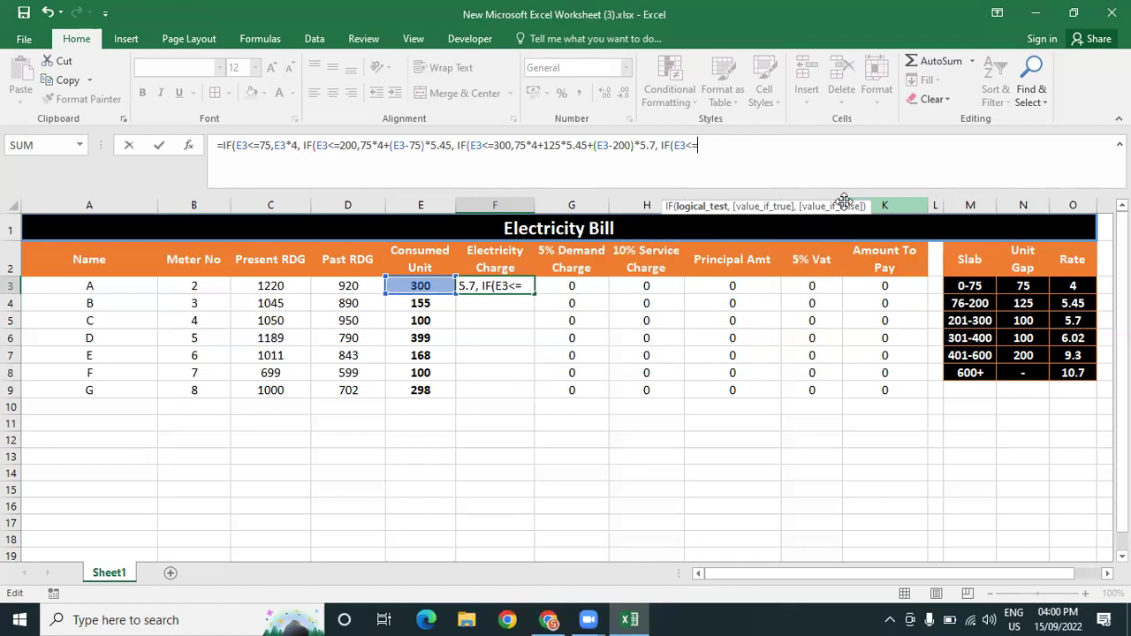
text(400, 75*4)
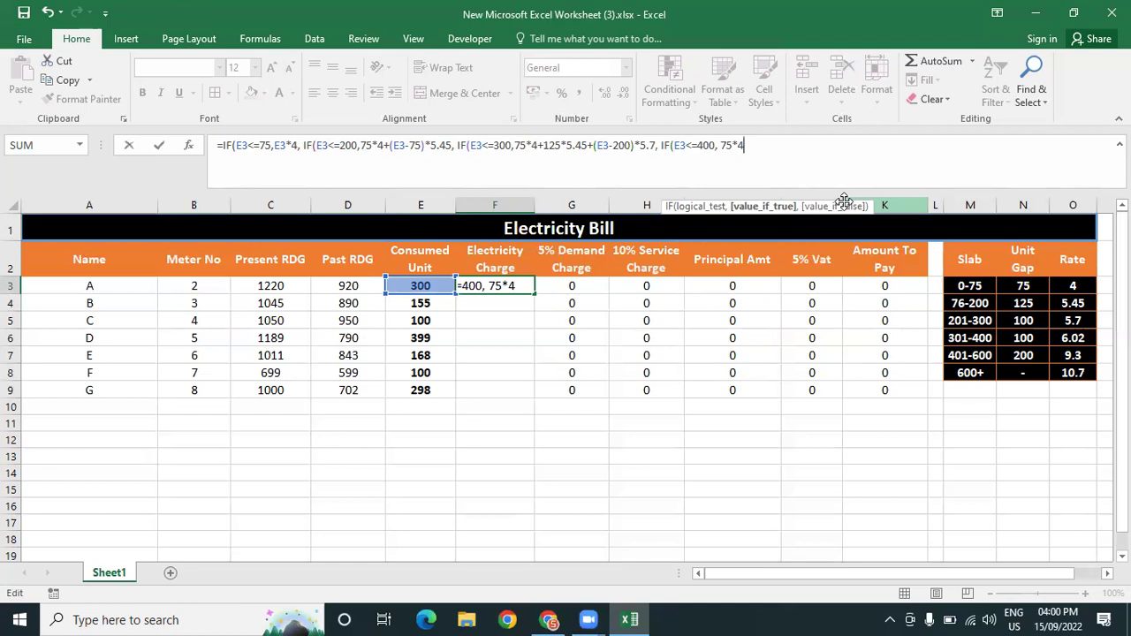
Extend the value if true for the E3<=400 test with +125*5.45+100*5.7+(E3-300)*6.02
text(+)
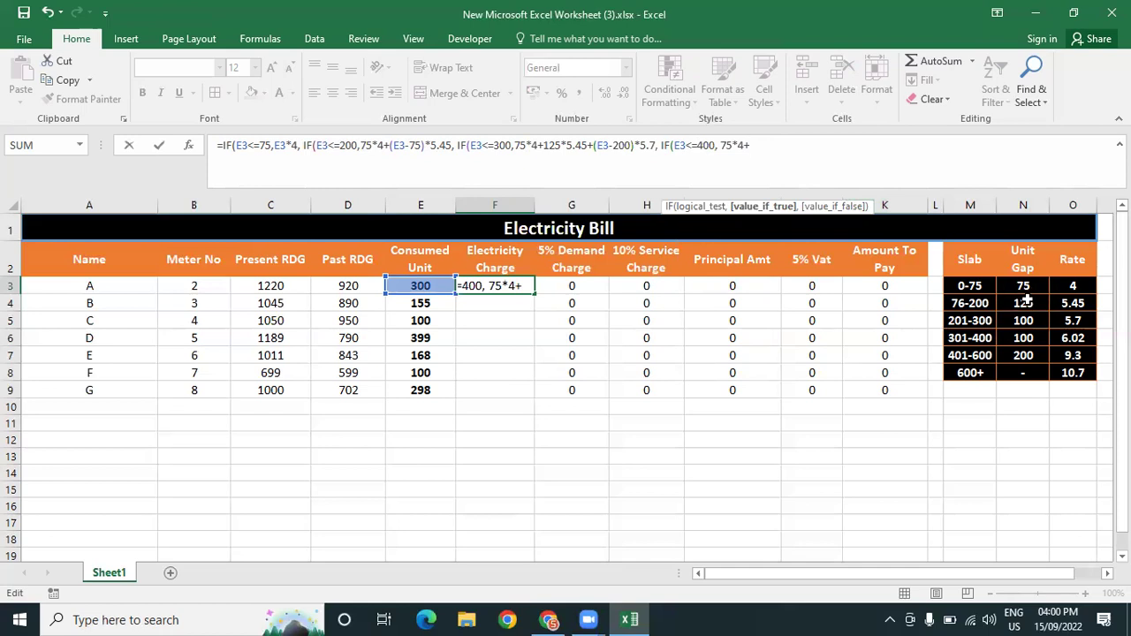
text(125*)
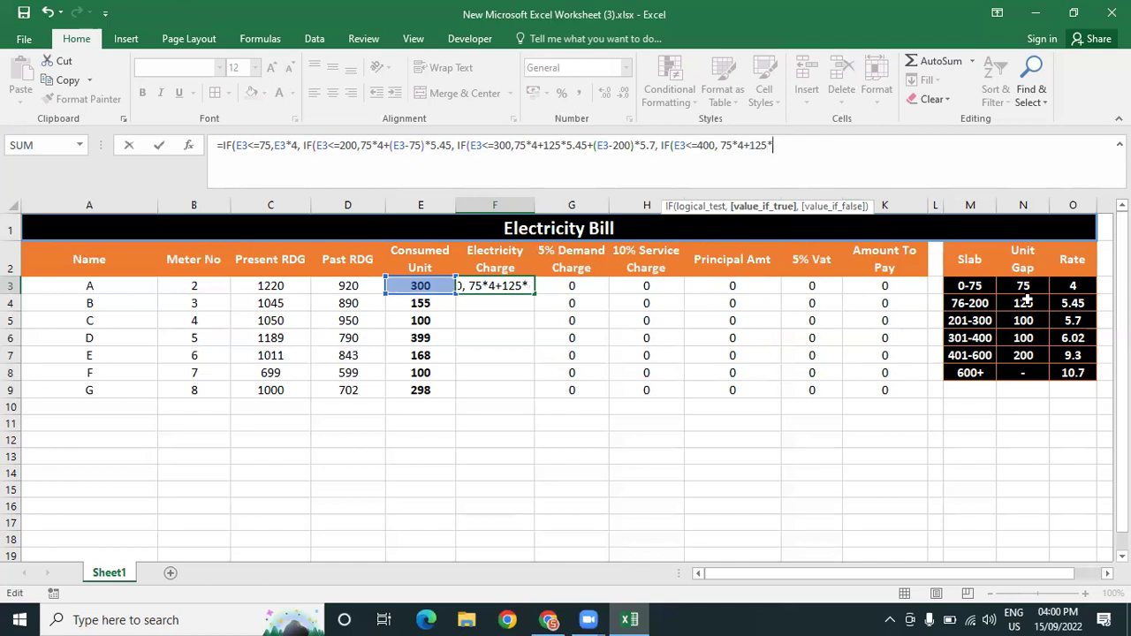
text(5.4)
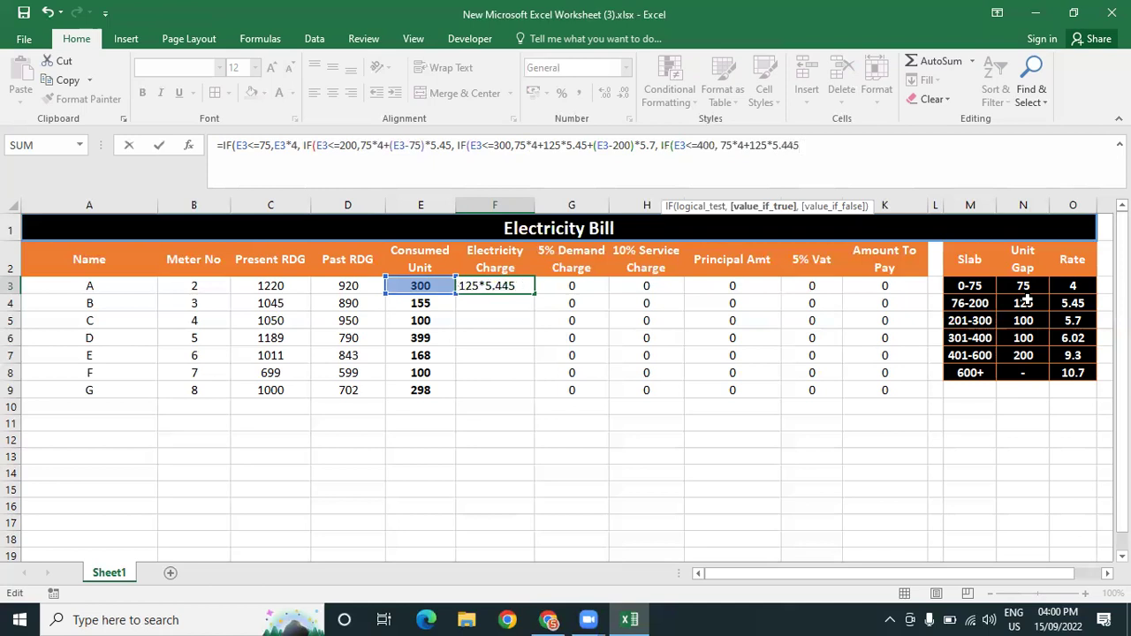
text(5+100)
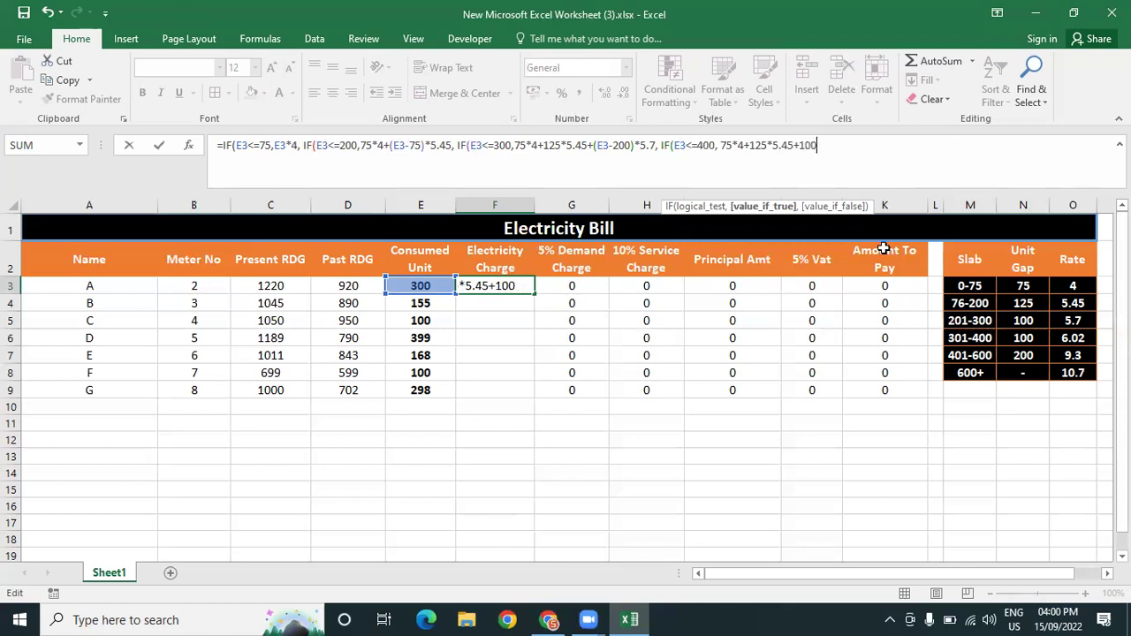
text(*5.7+)
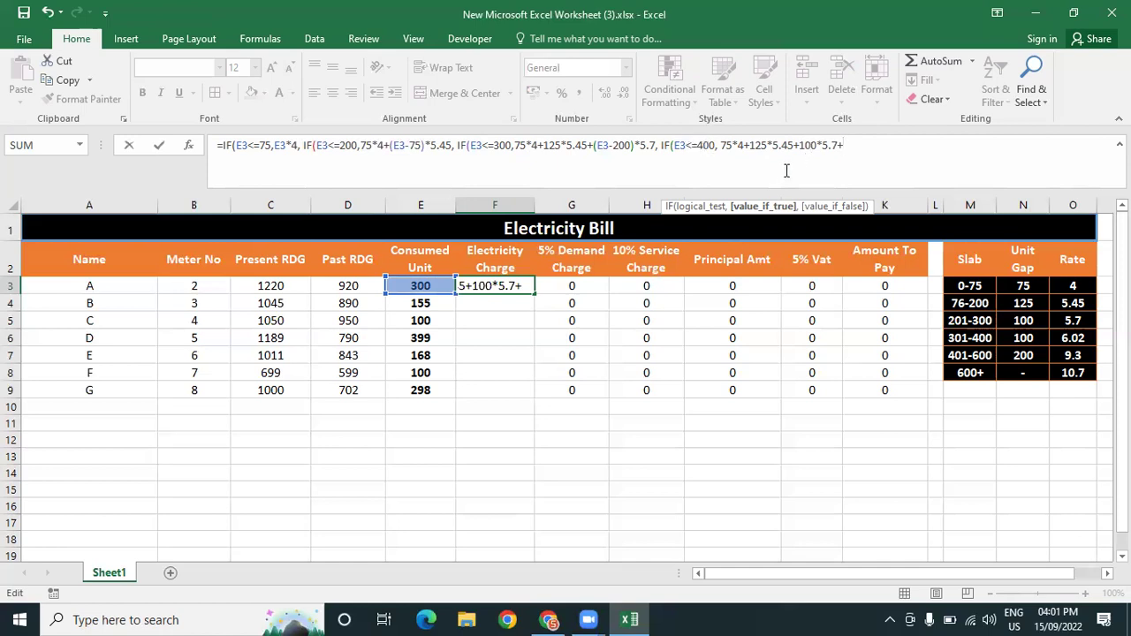
text((E)
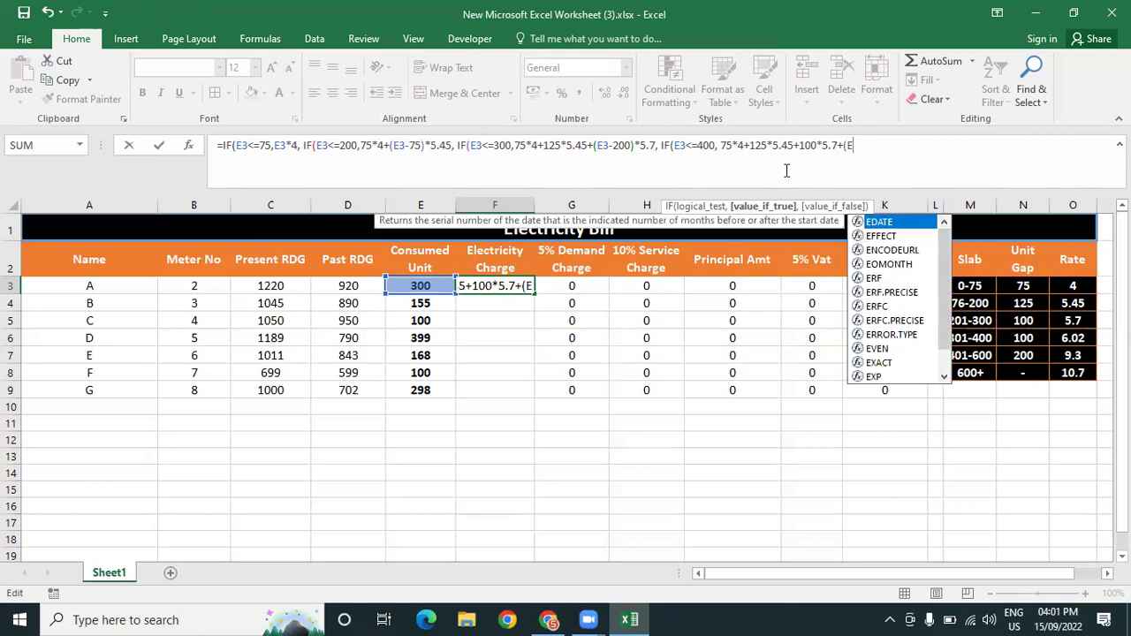
text(3)
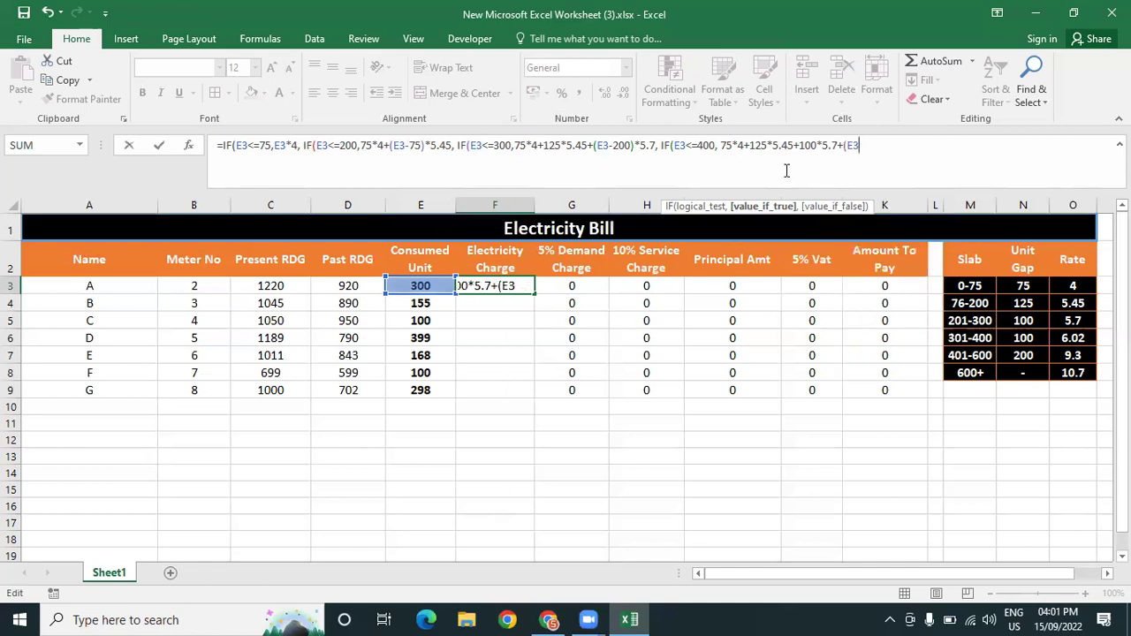
text(-300))
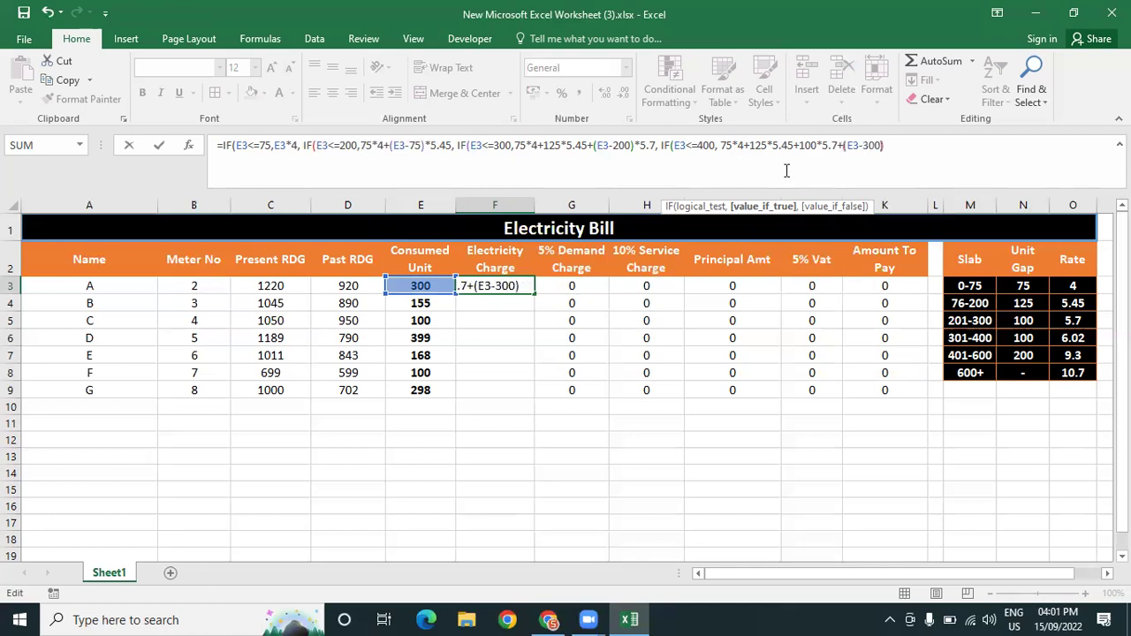
text(*6.02)
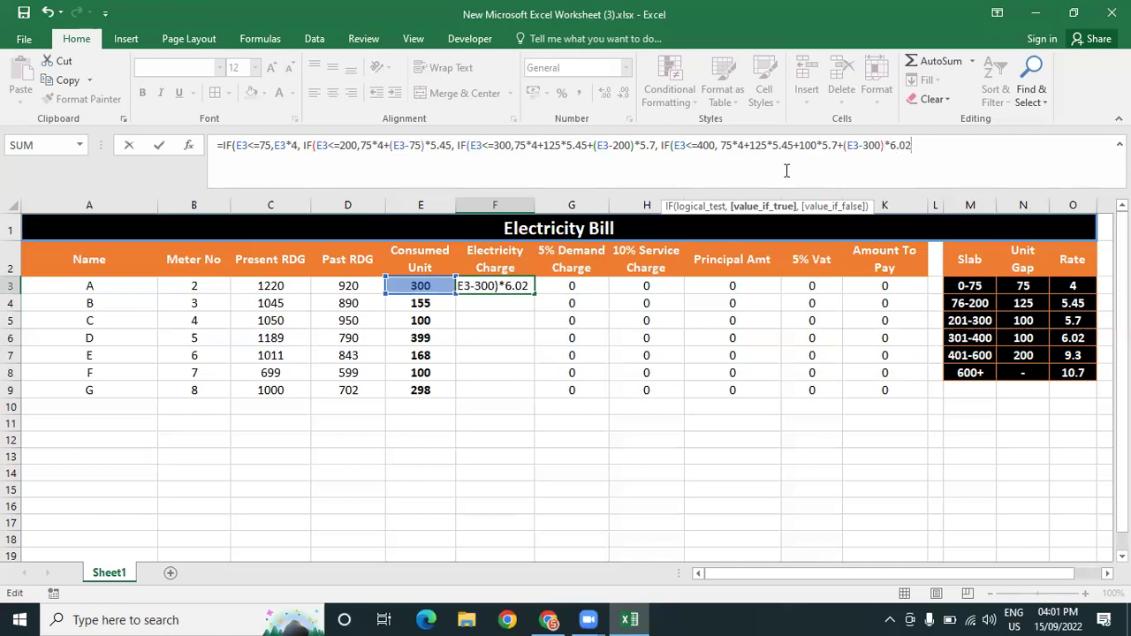
Add a further nested IF as the value if false, with the logical test E3<=600
text(,)
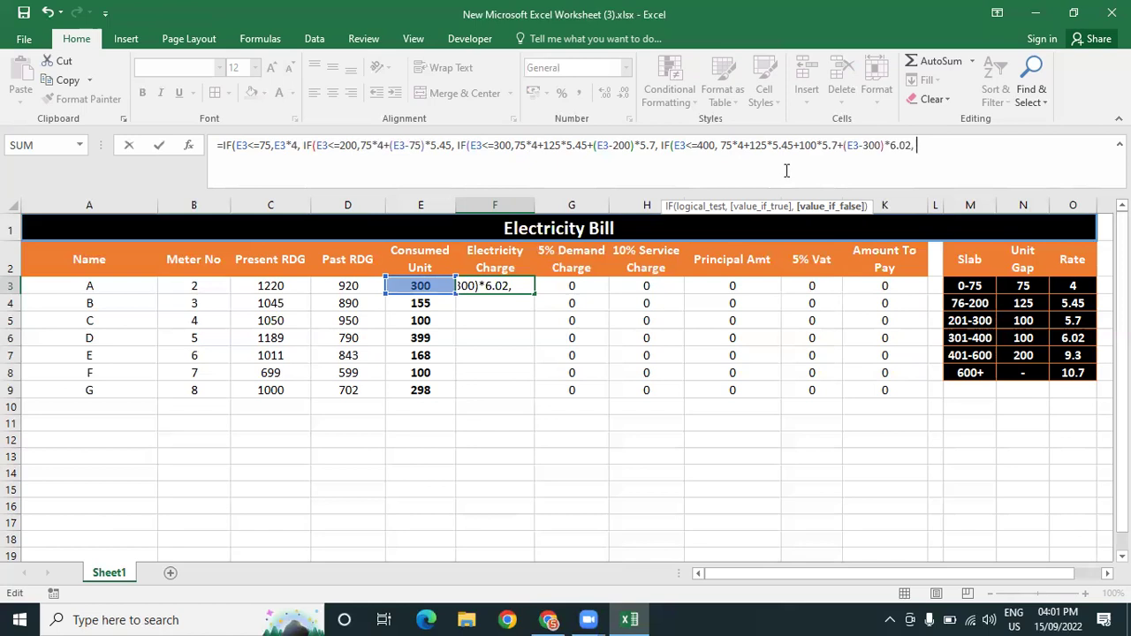
text( IF)
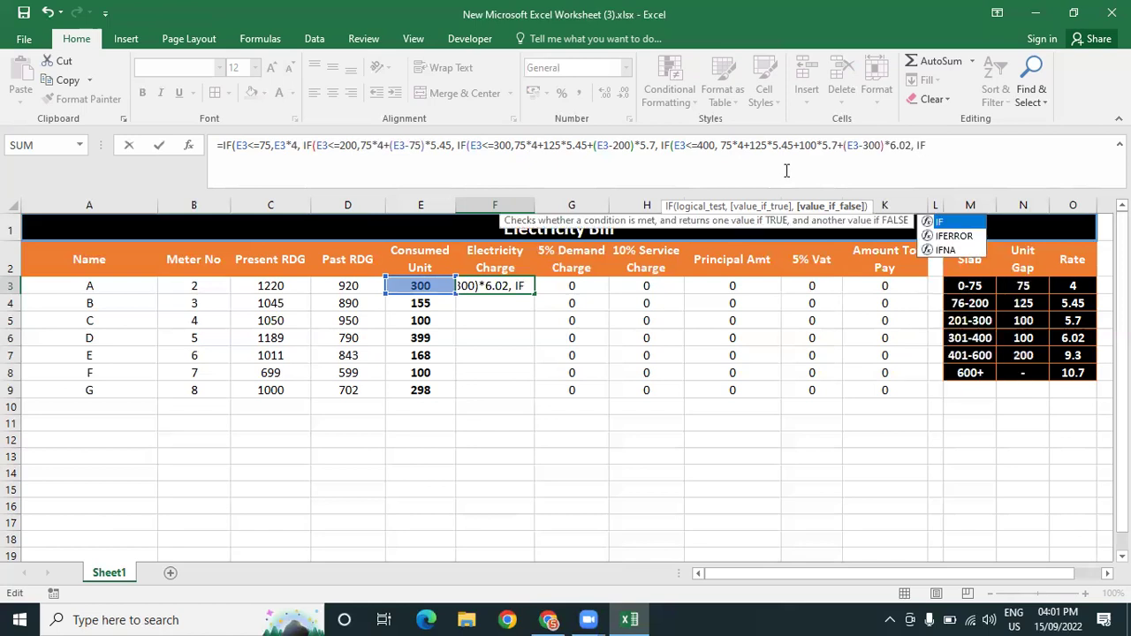
text(()
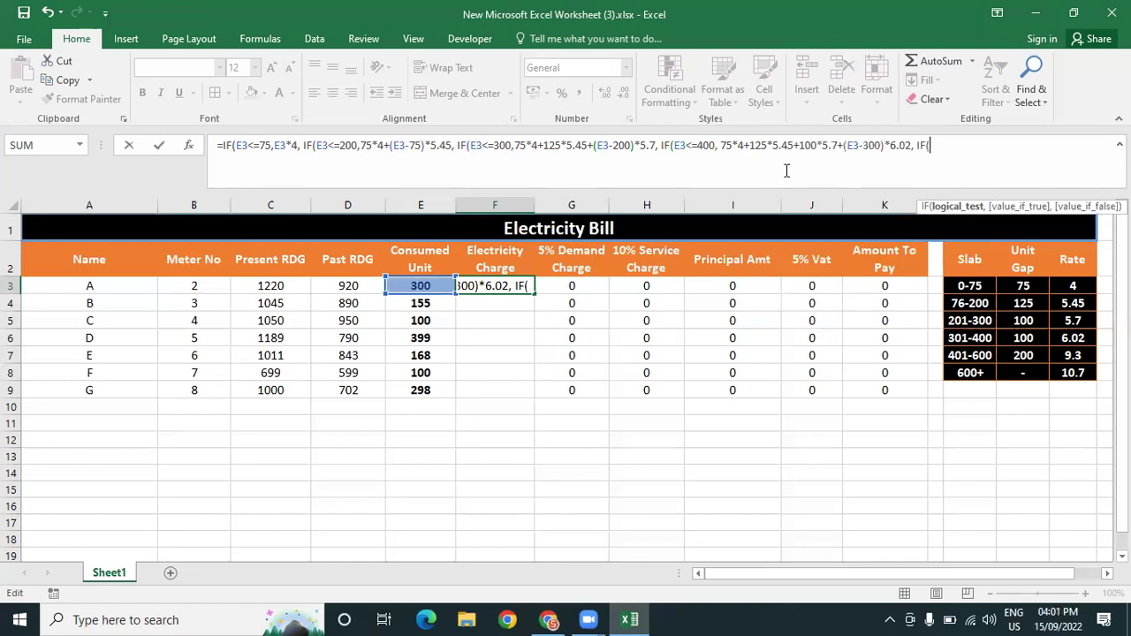
text(E3)
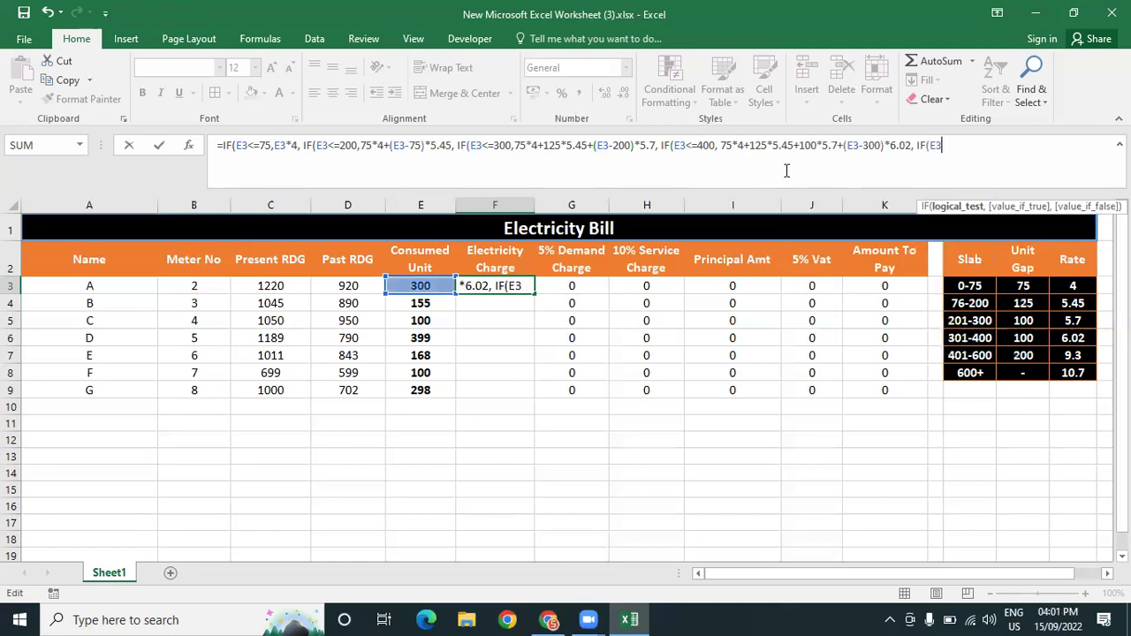
text(<=600)
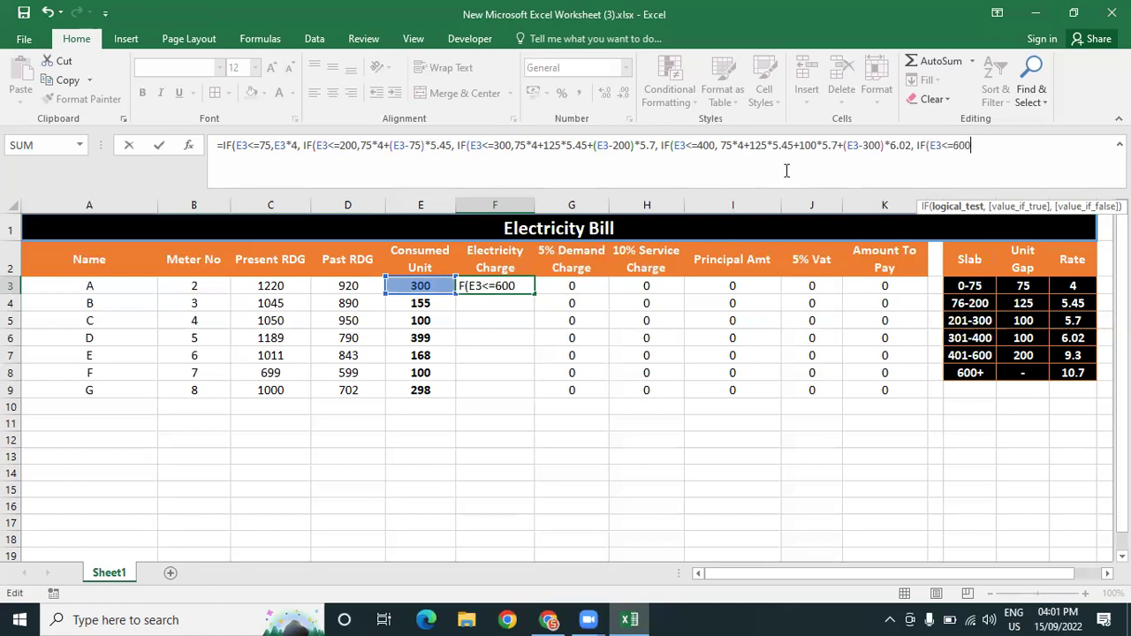
Start the value if true for the E3<=600 test with a copy of 75*4+125*5.45+100*5.7 from the E3<=400 branch
text(,)
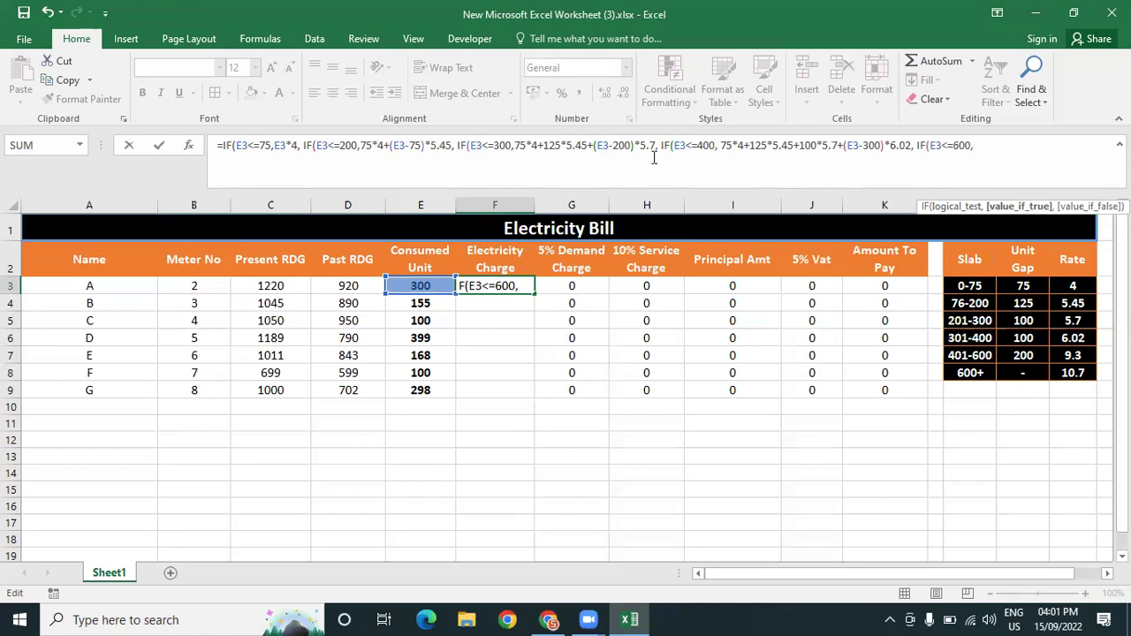
drag(721, 145, 834, 145)
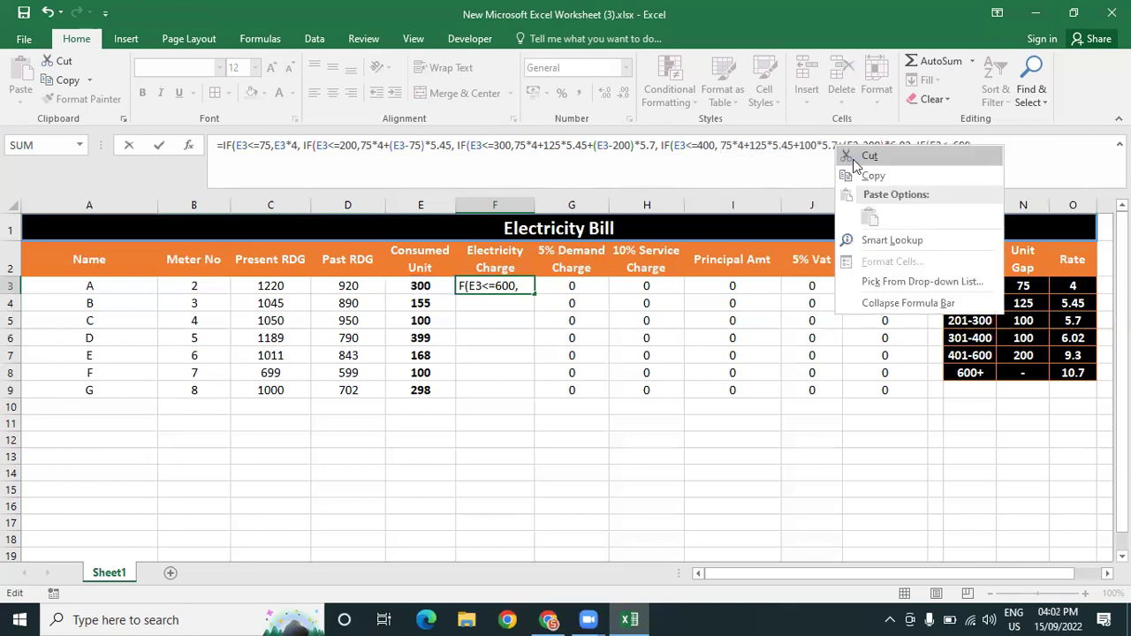
click(873, 175)
click(981, 149)
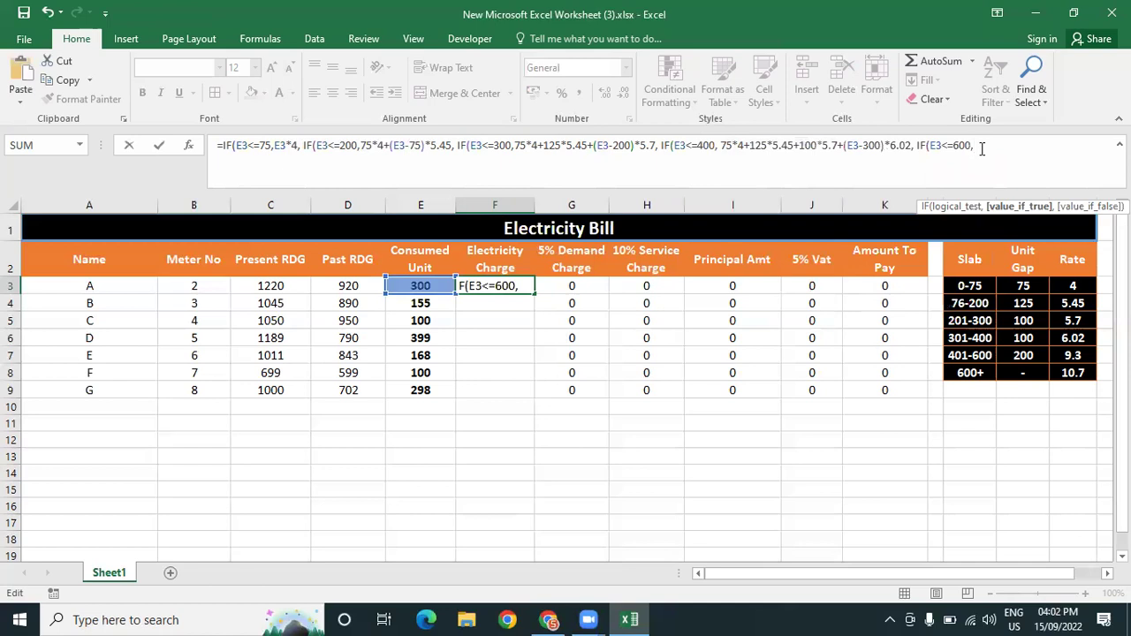
key(ctrl+v)
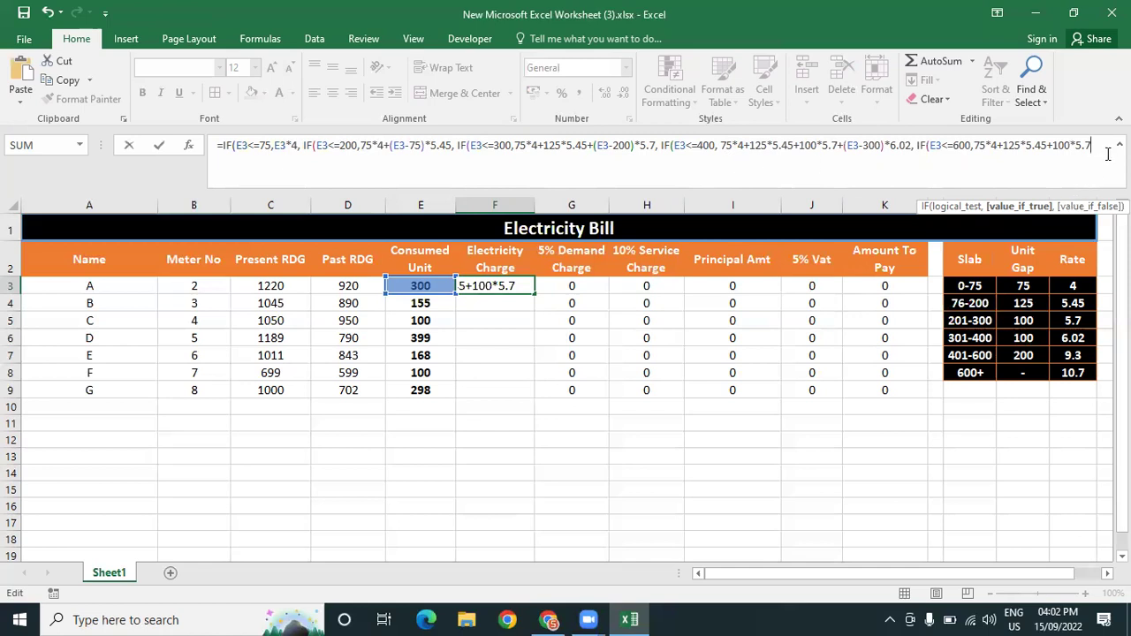
Extend the value if true for the E3<=600 test with +100*6.02+(E3-400)*9.3
text(+100)
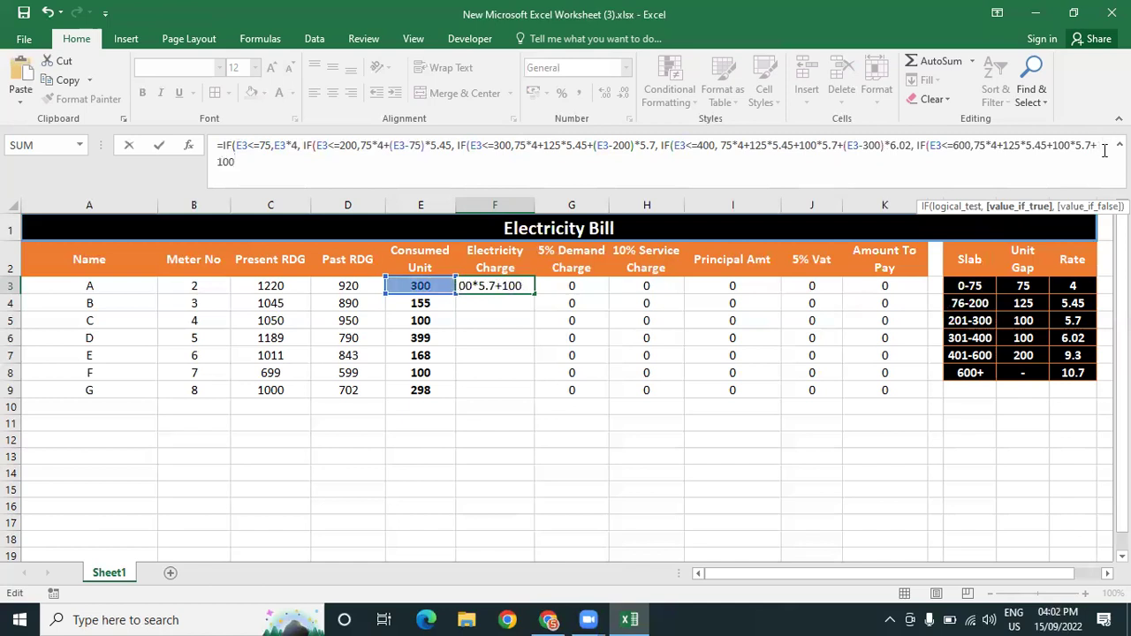
text(*6.02+(E3)
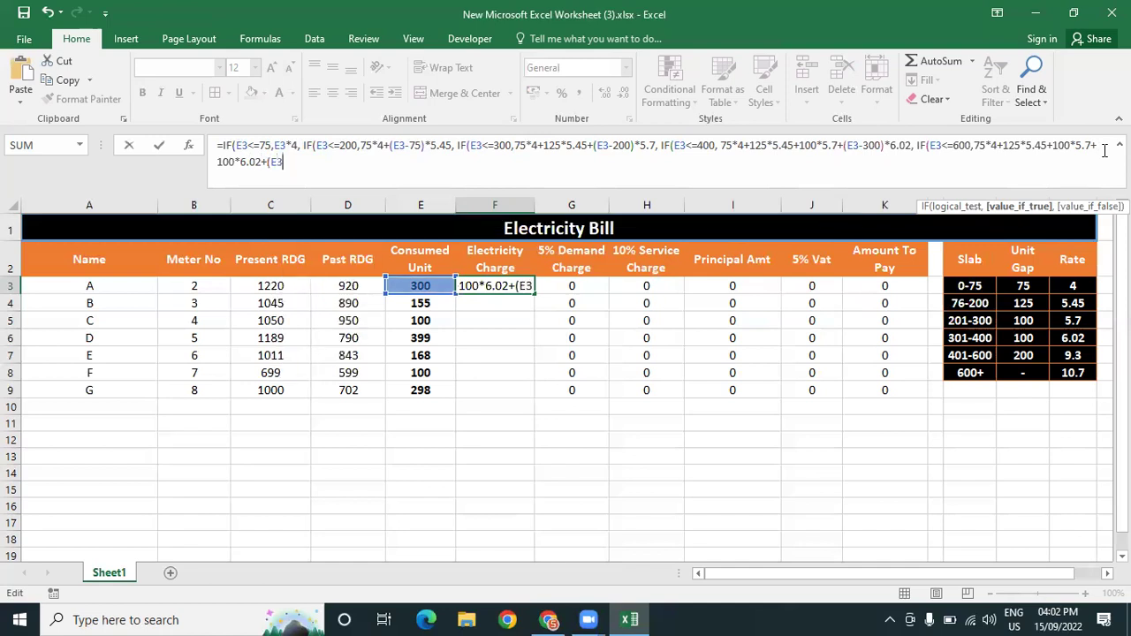
text(-)
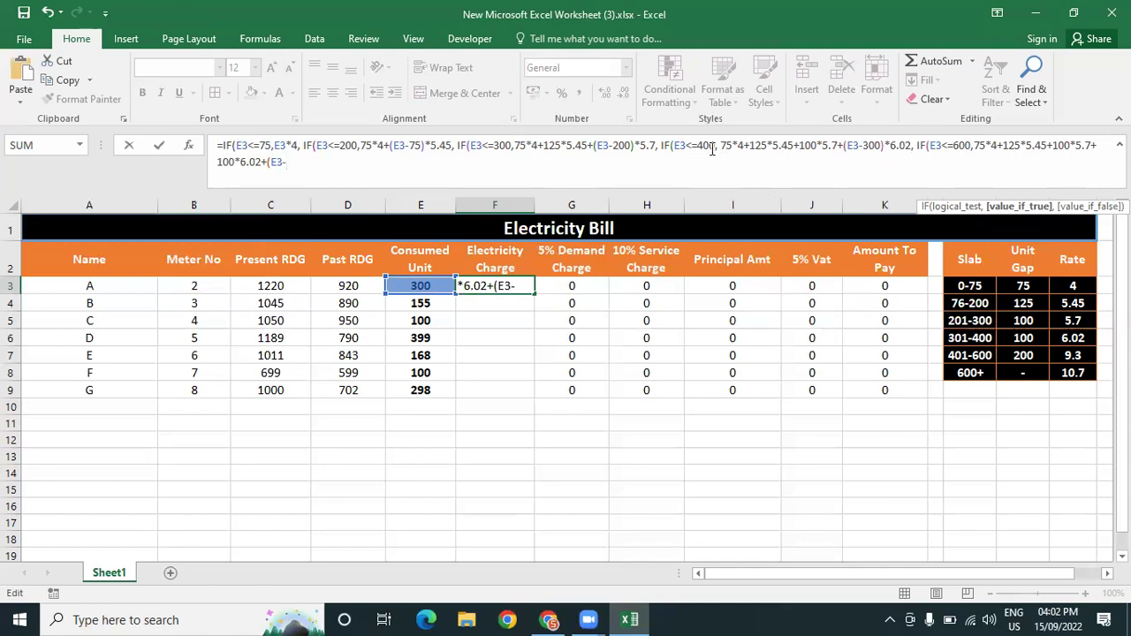
text(400)
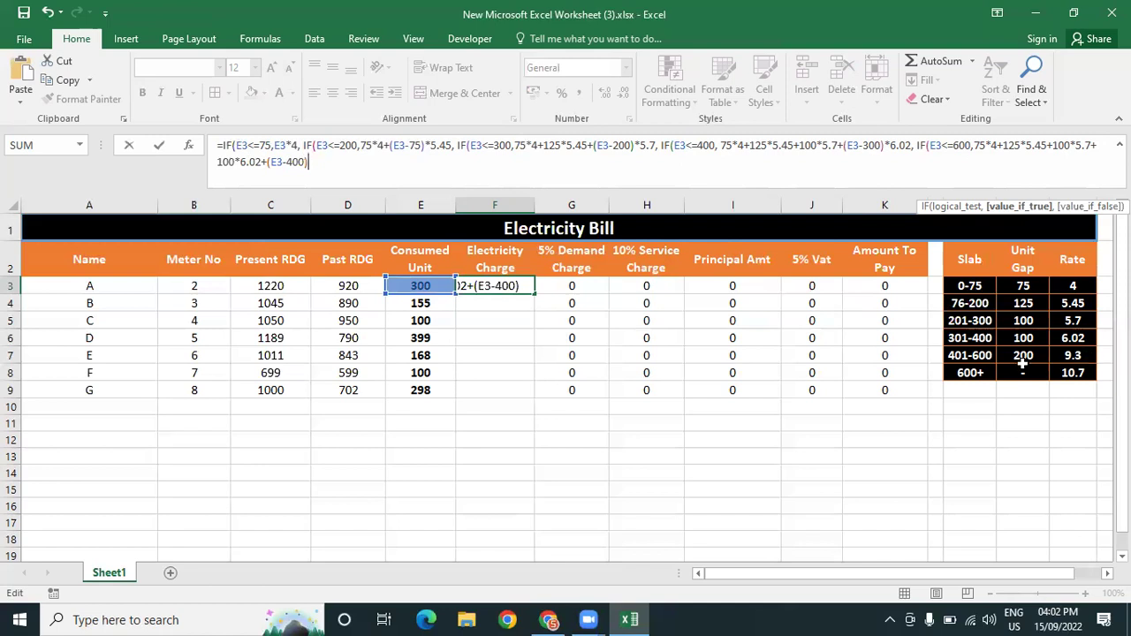
text(*9.3)
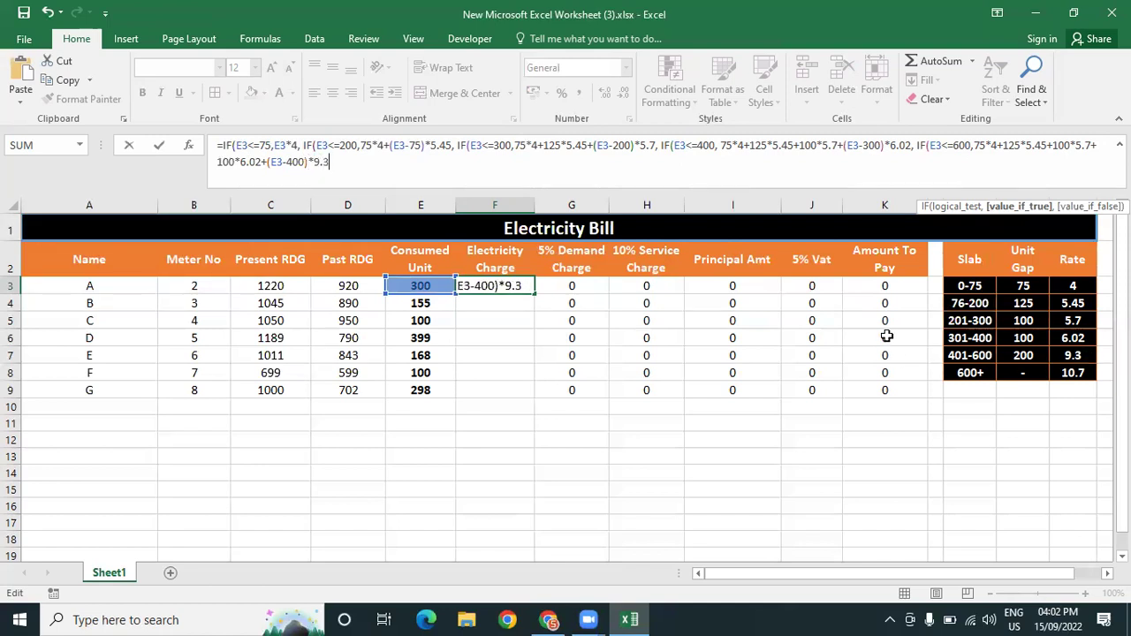
Add a copy of the whole E3<=600 IF segment as that test's value if false
text(,)
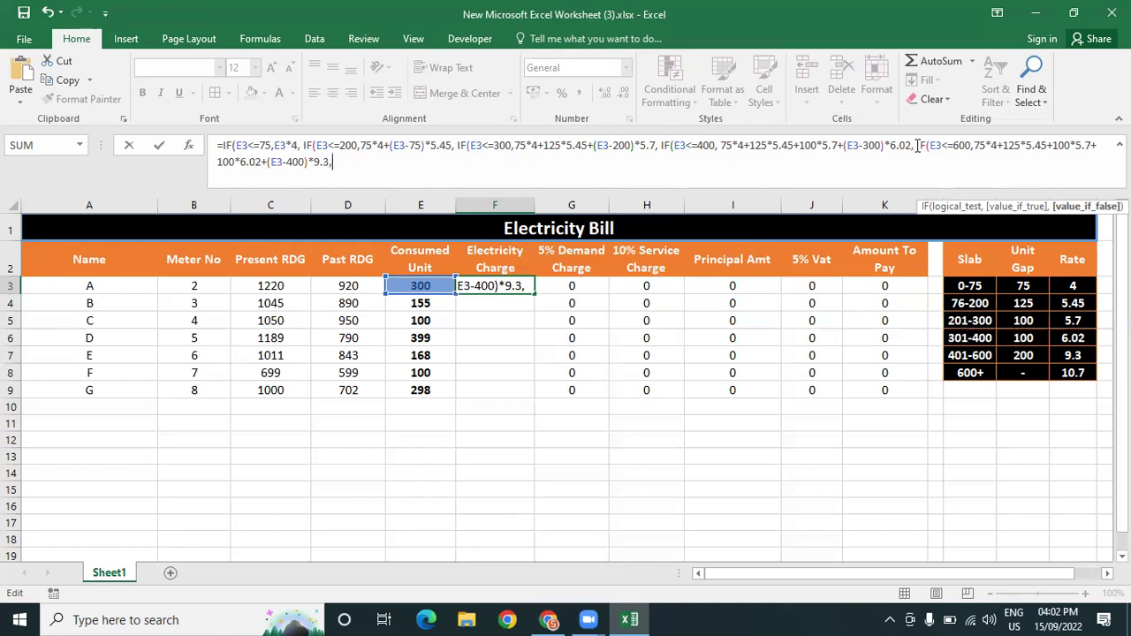
drag(916, 145, 607, 170)
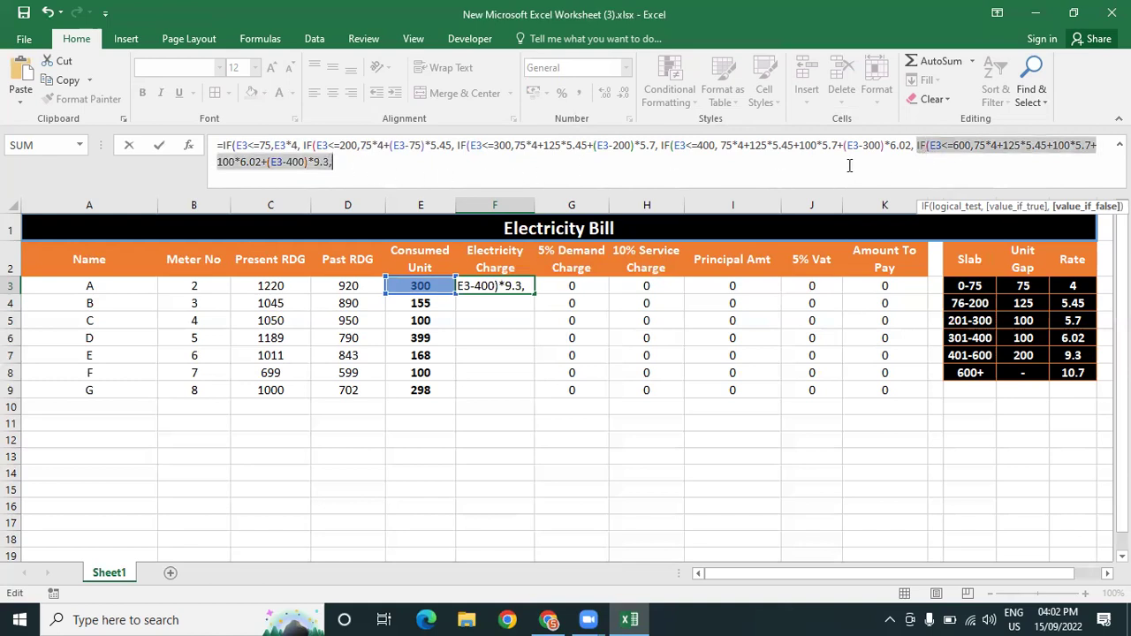
right_click(939, 149)
click(972, 177)
click(434, 170)
key(ctrl+v)
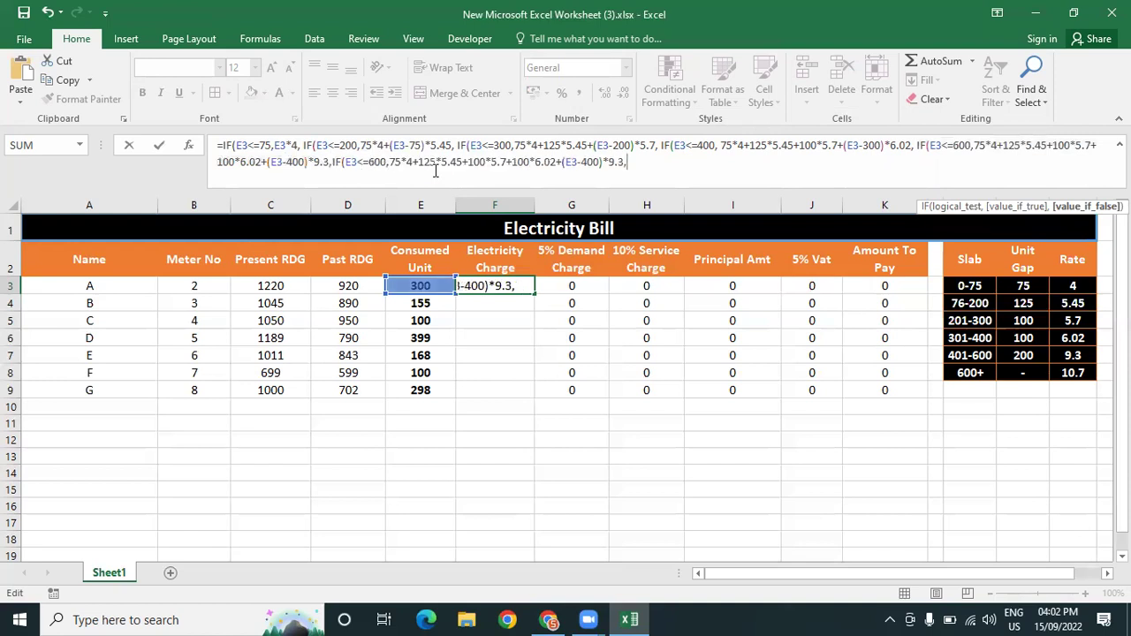
Change the logical test of the copied last IF to E3<=10000
click(386, 162)
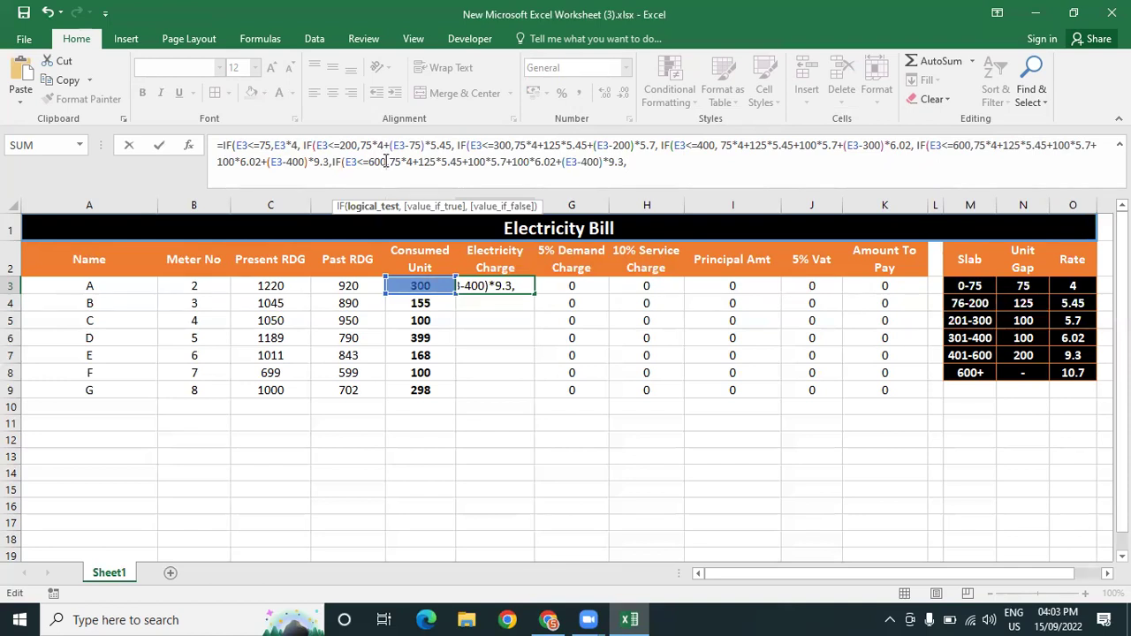
click(386, 162)
key(BackSpace)
key(BackSpace)
key(BackSpace)
text(1)
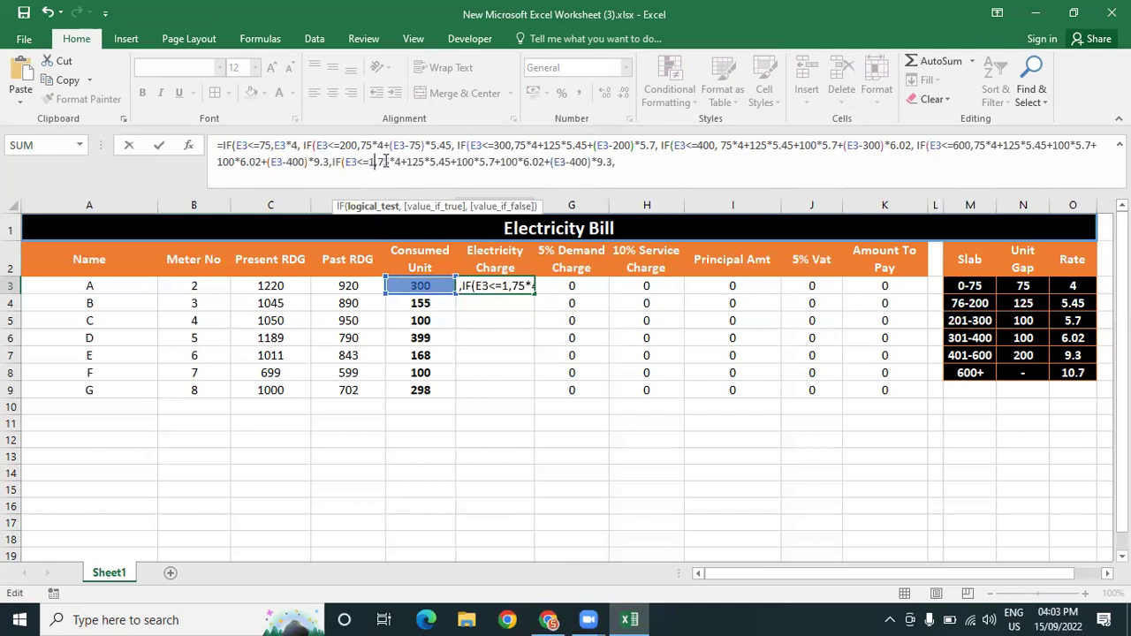
text(0000)
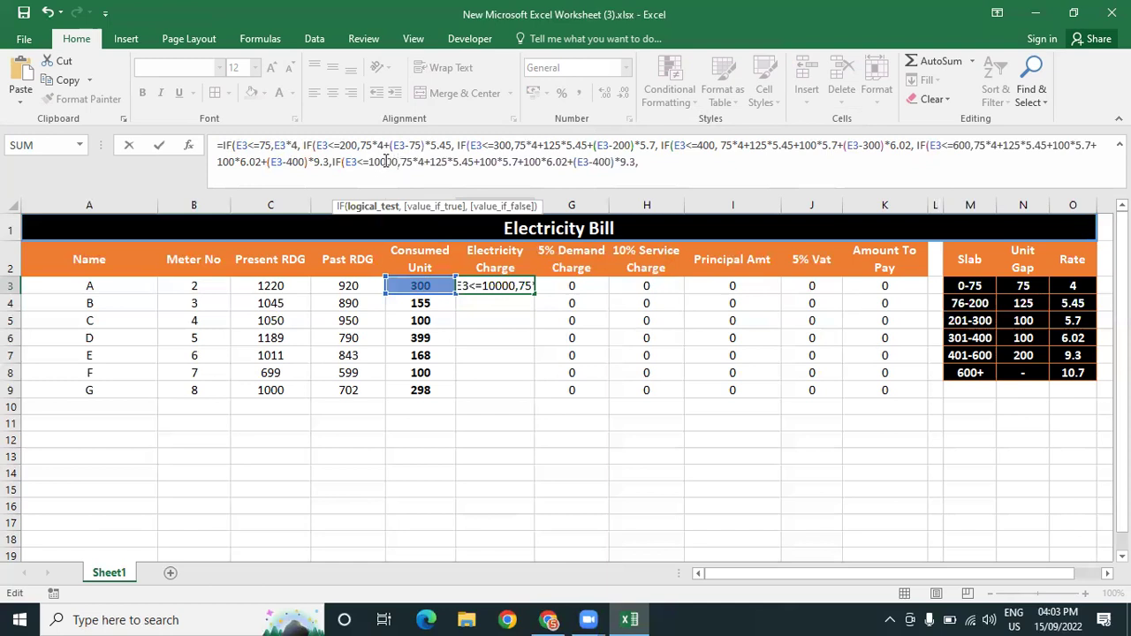
In the E3<=10000 branch, insert 200*9.3 directly before the bracketed term and change that term to (E3-600)
click(422, 162)
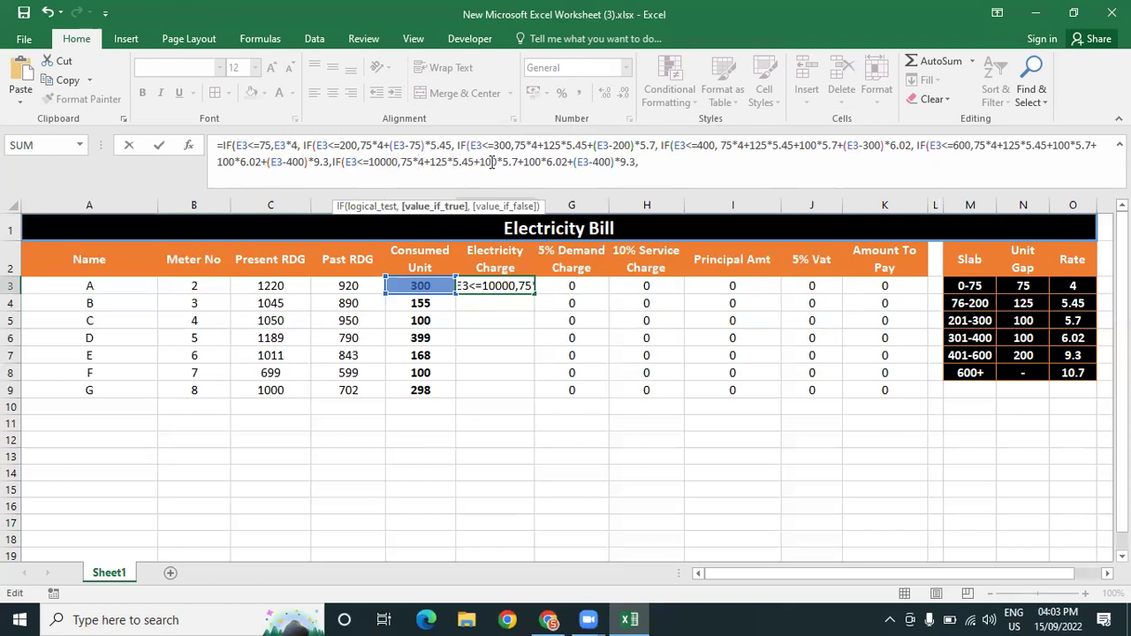
click(534, 162)
click(574, 163)
text(200)
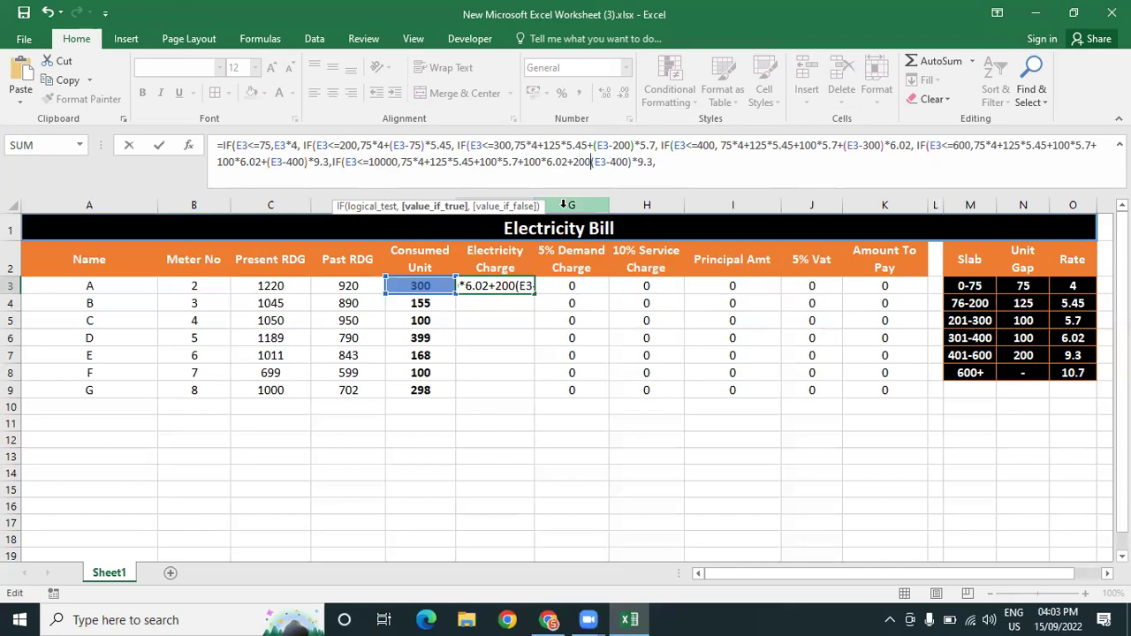
text(*9.3)
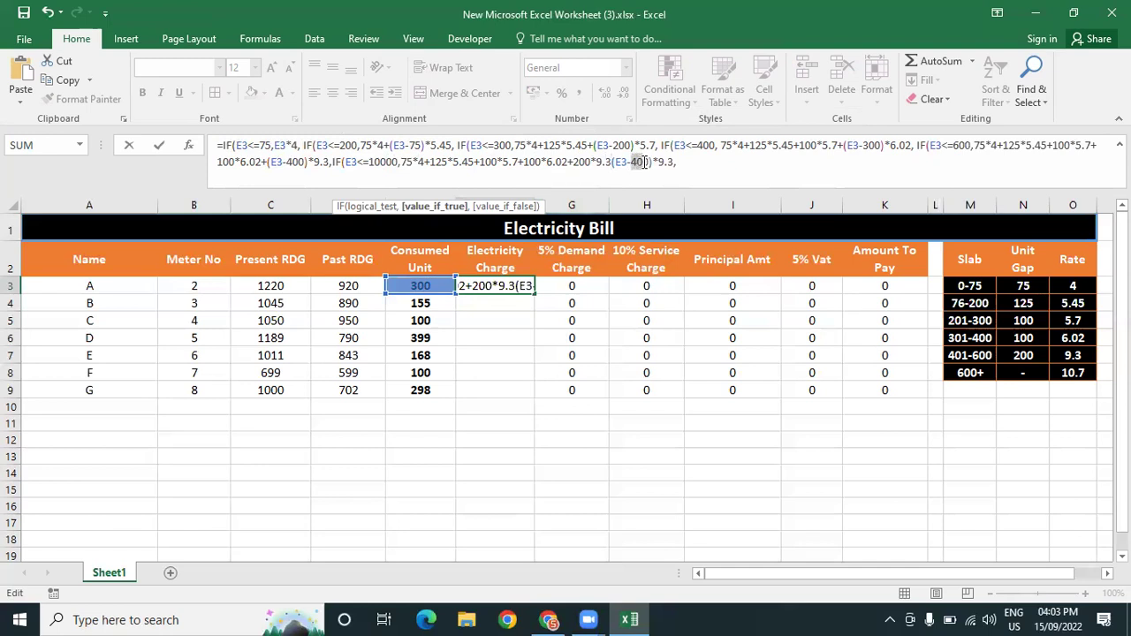
click(634, 161)
key(BackSpace)
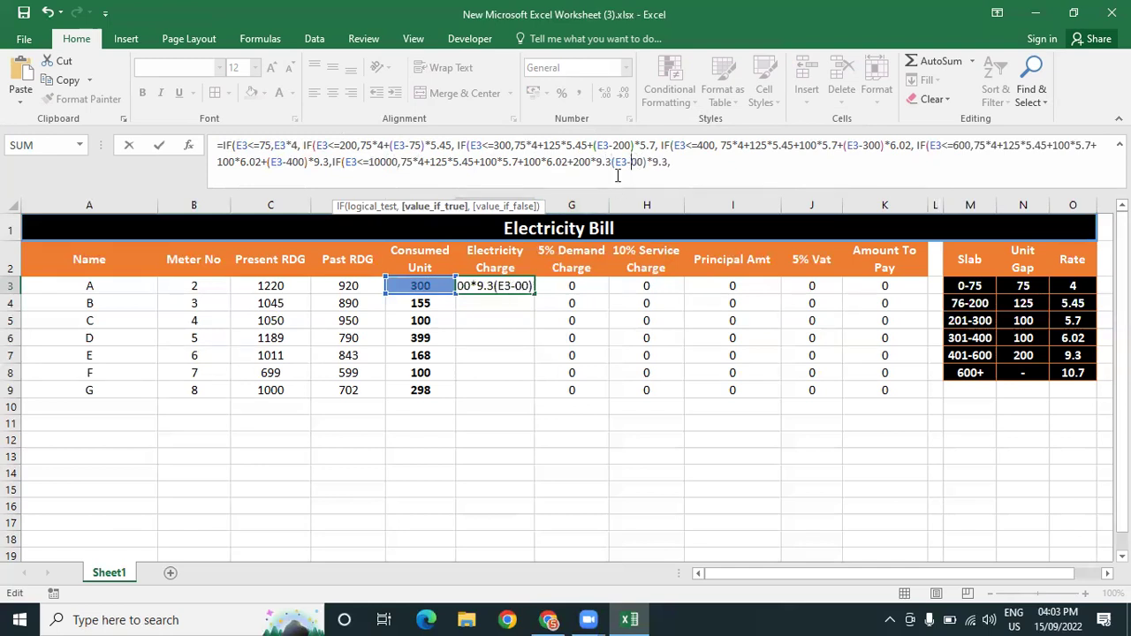
text(6)
Replace the final multiplier and trailing comma in the E3<=10000 branch with the rate 10.7
double_click(666, 165)
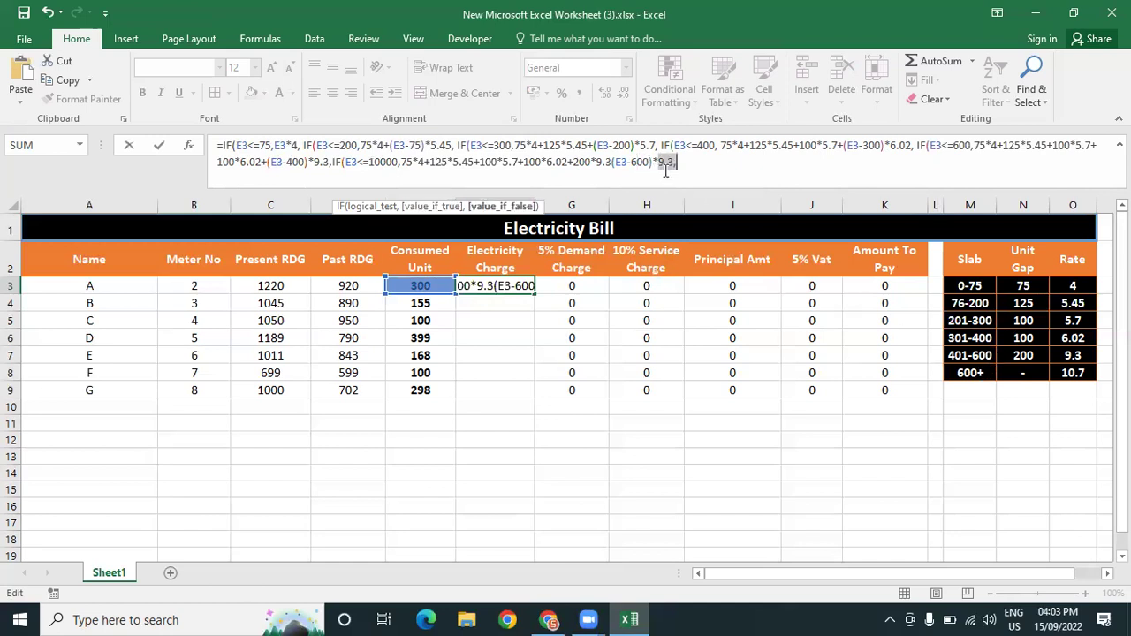
key(BackSpace)
text(10)
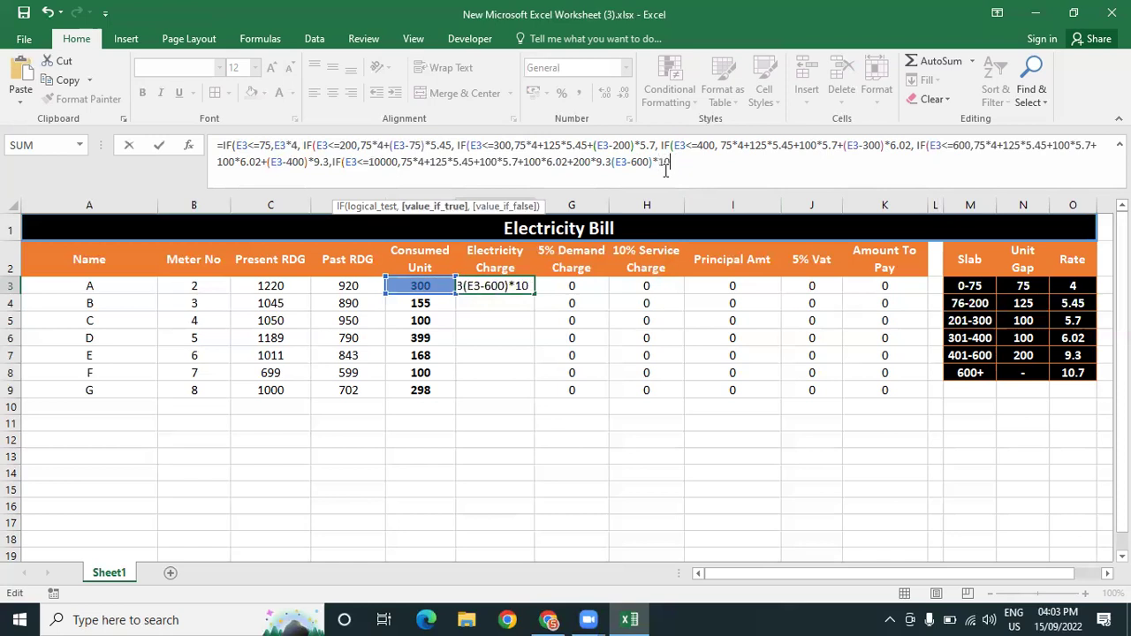
text(.7)
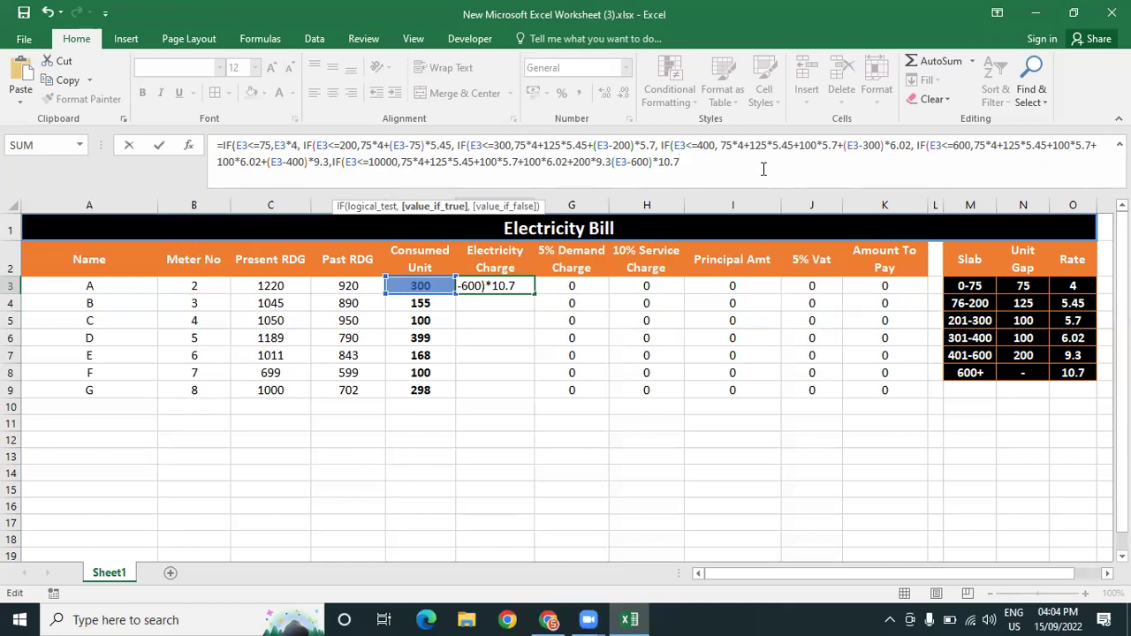
Commit the F3 formula and accept Excel's proposed formula correction
key(Return)
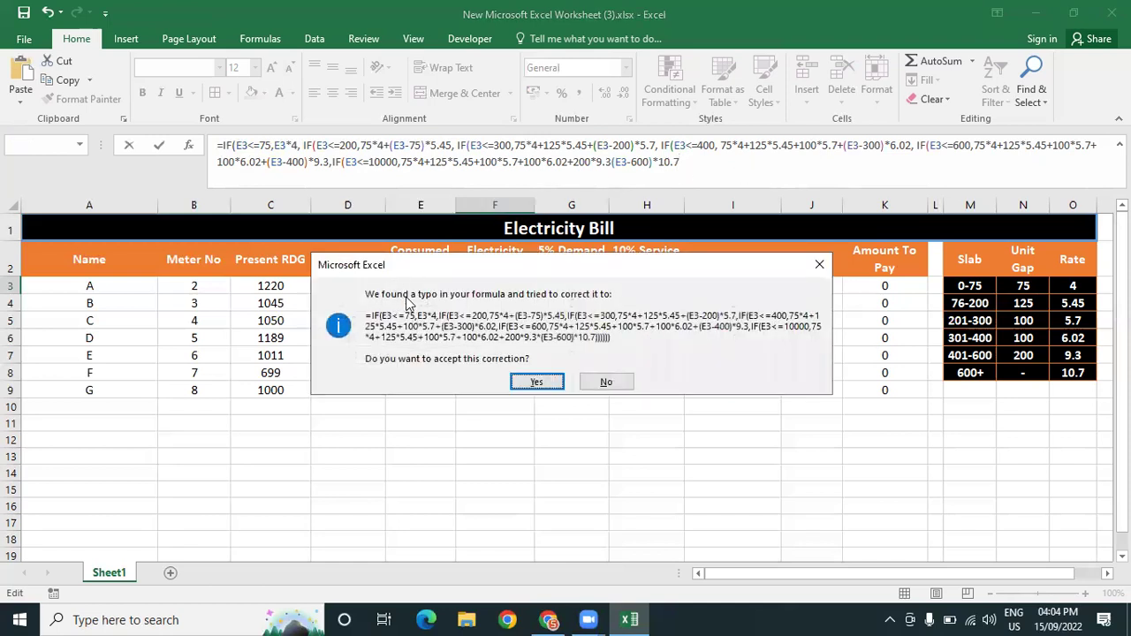
drag(566, 259, 626, 152)
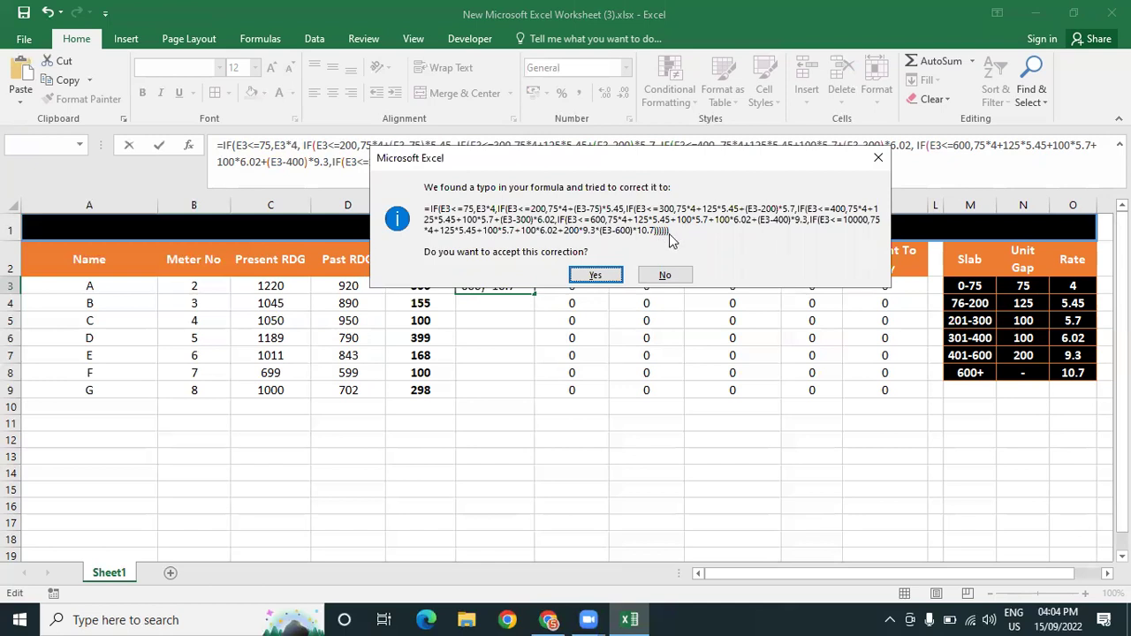
click(609, 275)
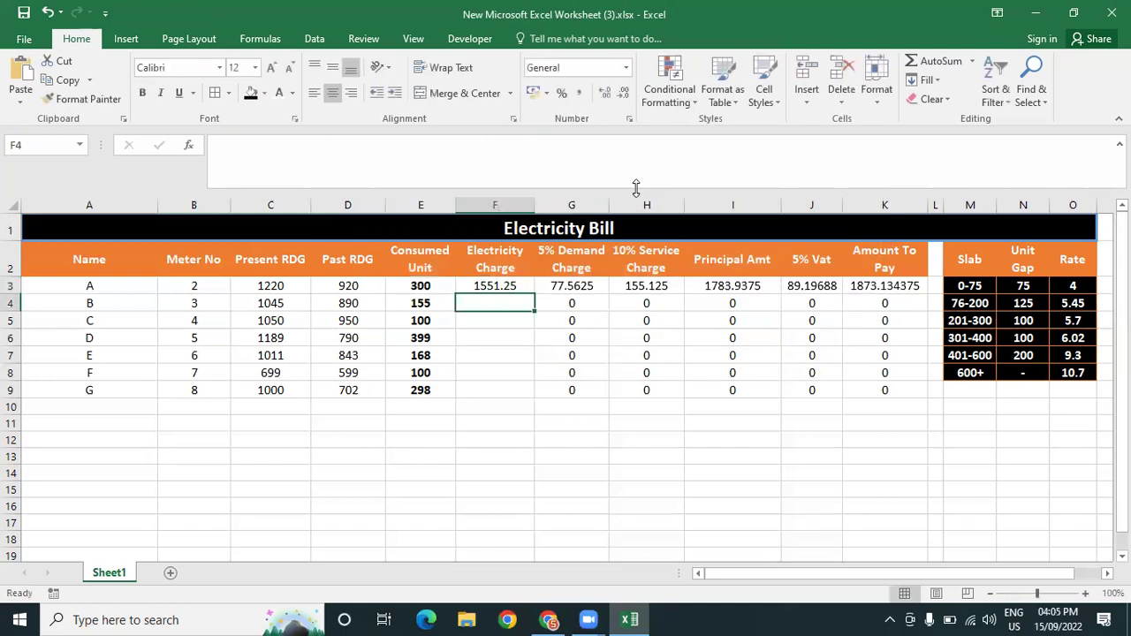
Fill the Electricity Charge formula from F3 down through F9 and check the formula in F3
click(523, 281)
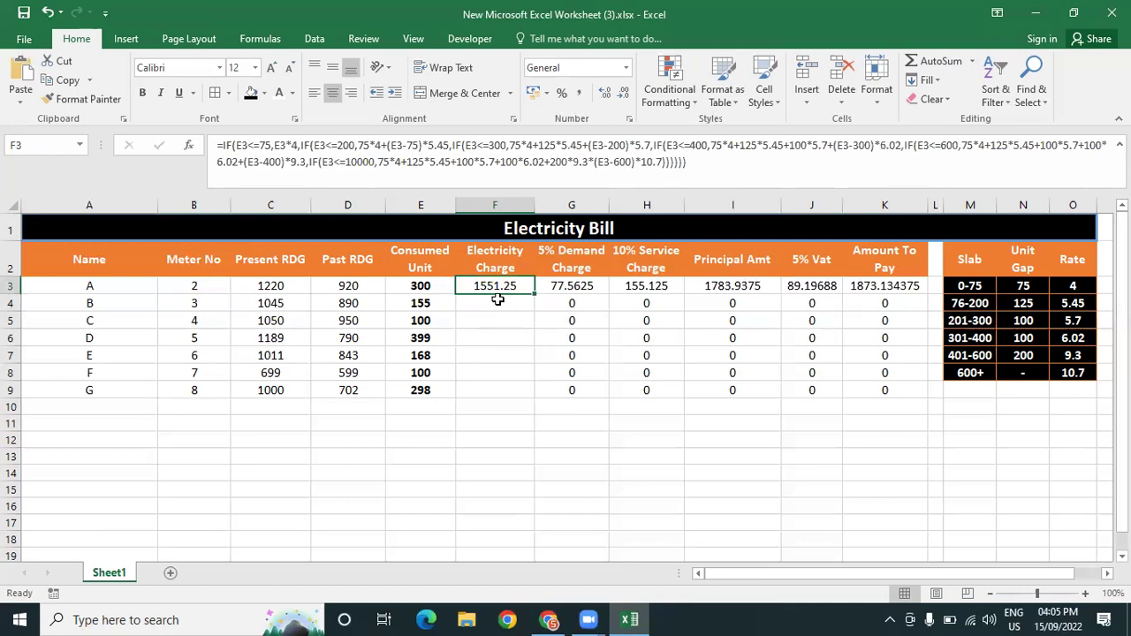
drag(534, 294, 517, 398)
click(712, 478)
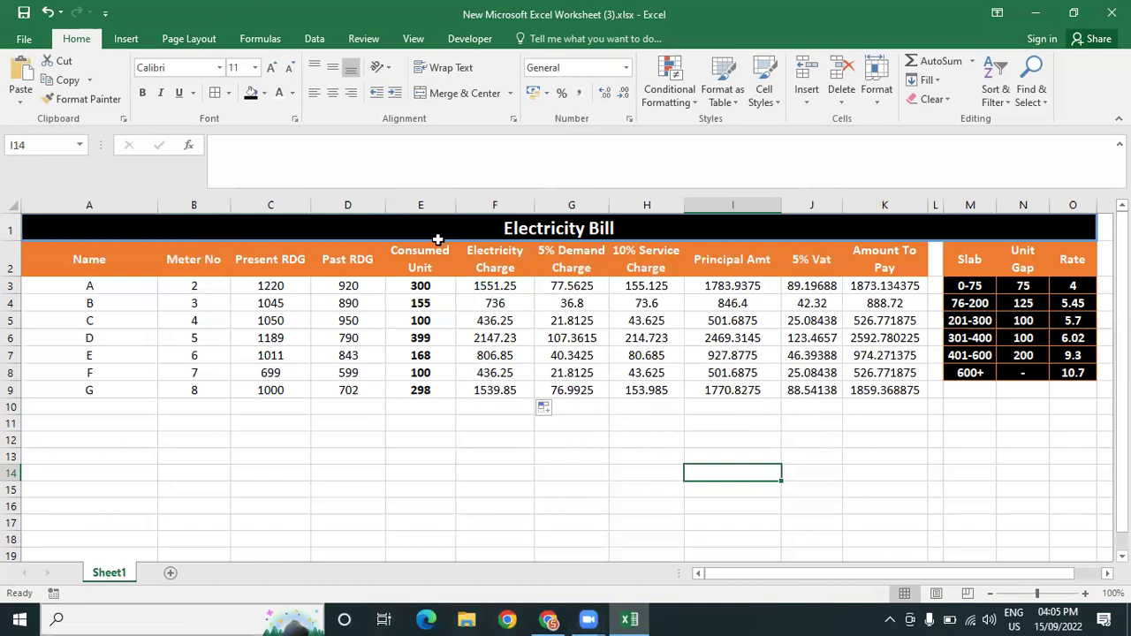
click(509, 413)
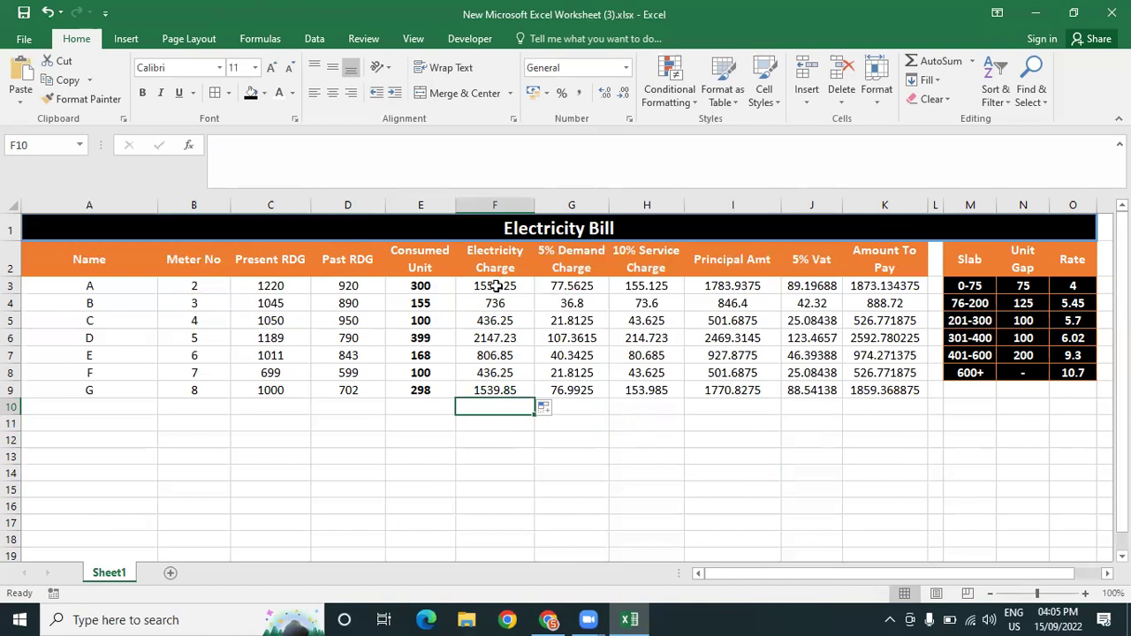
click(500, 286)
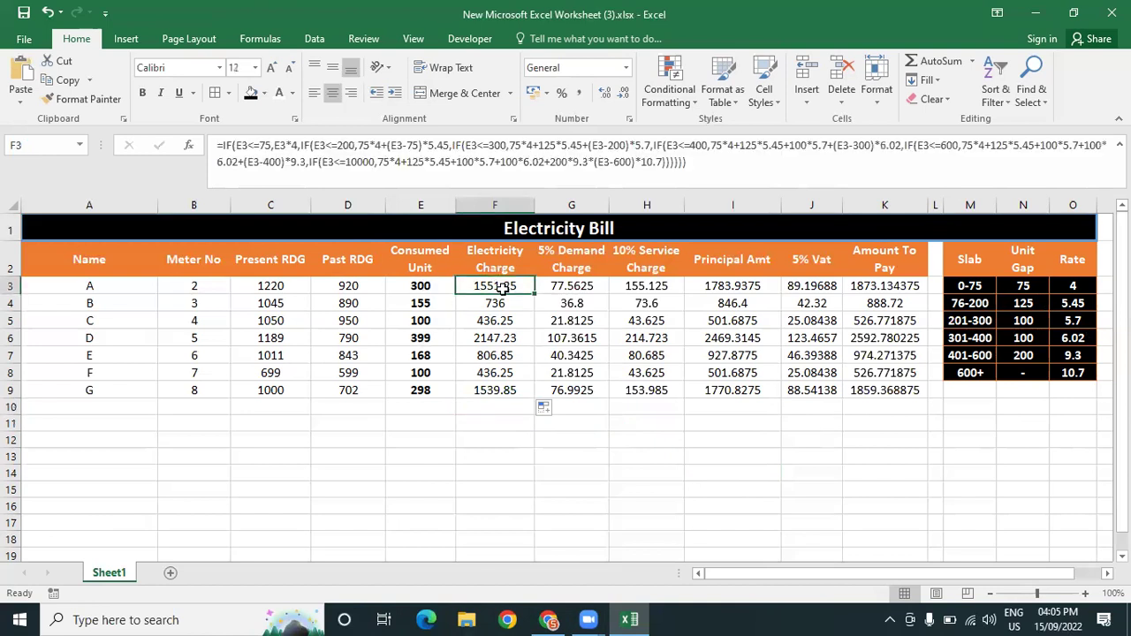
click(656, 511)
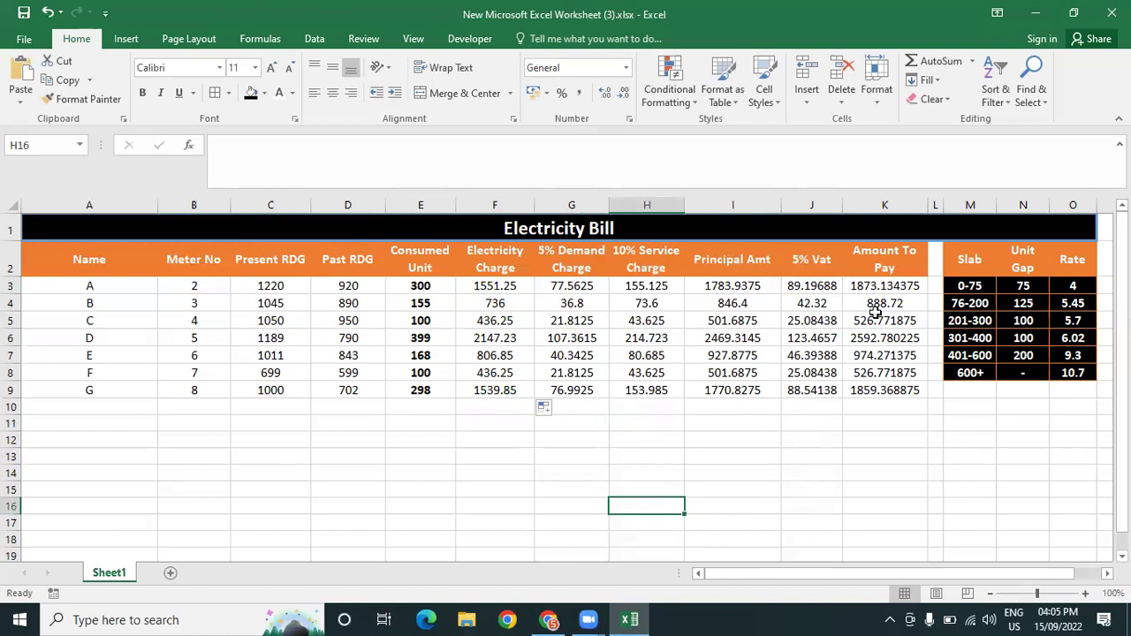
Make the Amount To Pay values in K3:K9 bold
click(879, 284)
drag(878, 285, 876, 389)
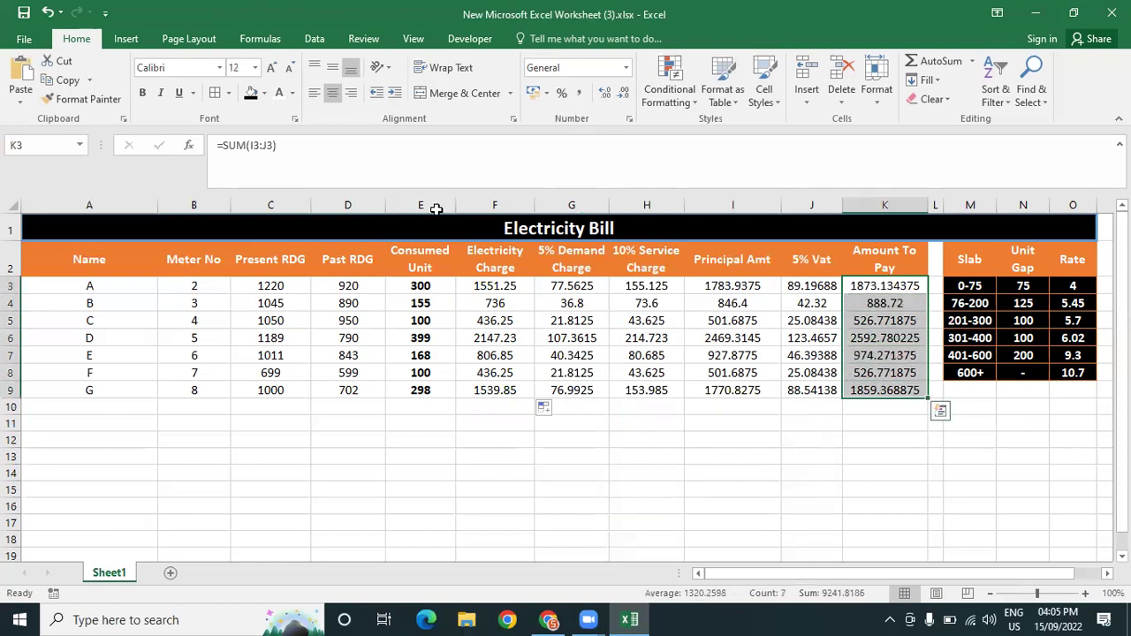
click(144, 91)
click(727, 435)
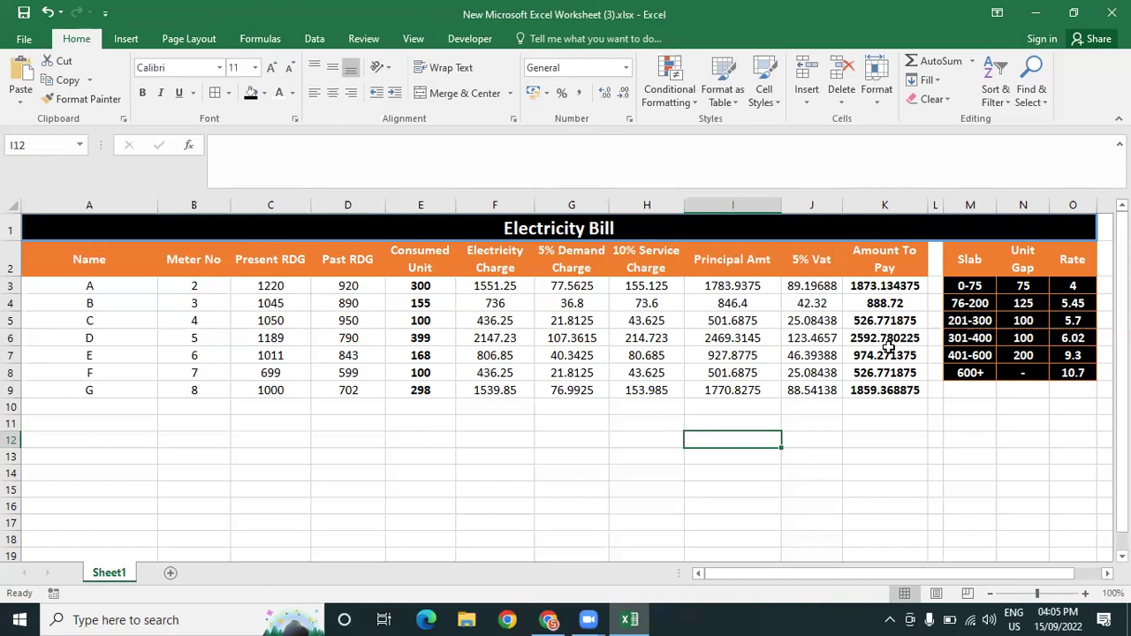
Set the font colour of the Amount To Pay values in K3:K9 to orange
drag(423, 288, 429, 391)
drag(881, 287, 882, 391)
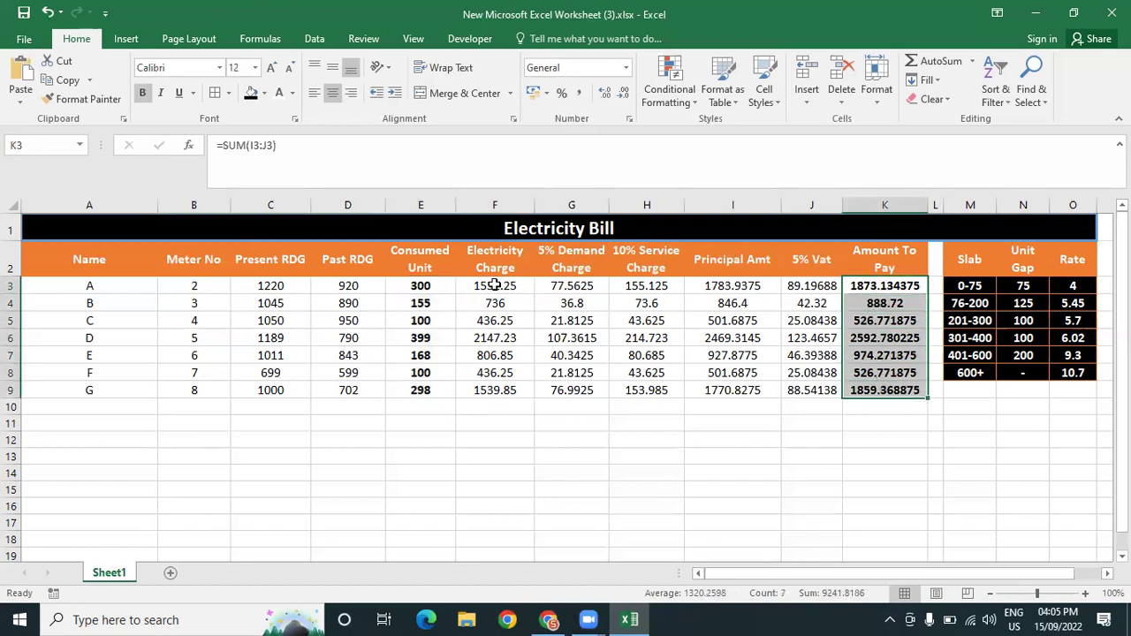
click(848, 372)
drag(877, 279, 882, 393)
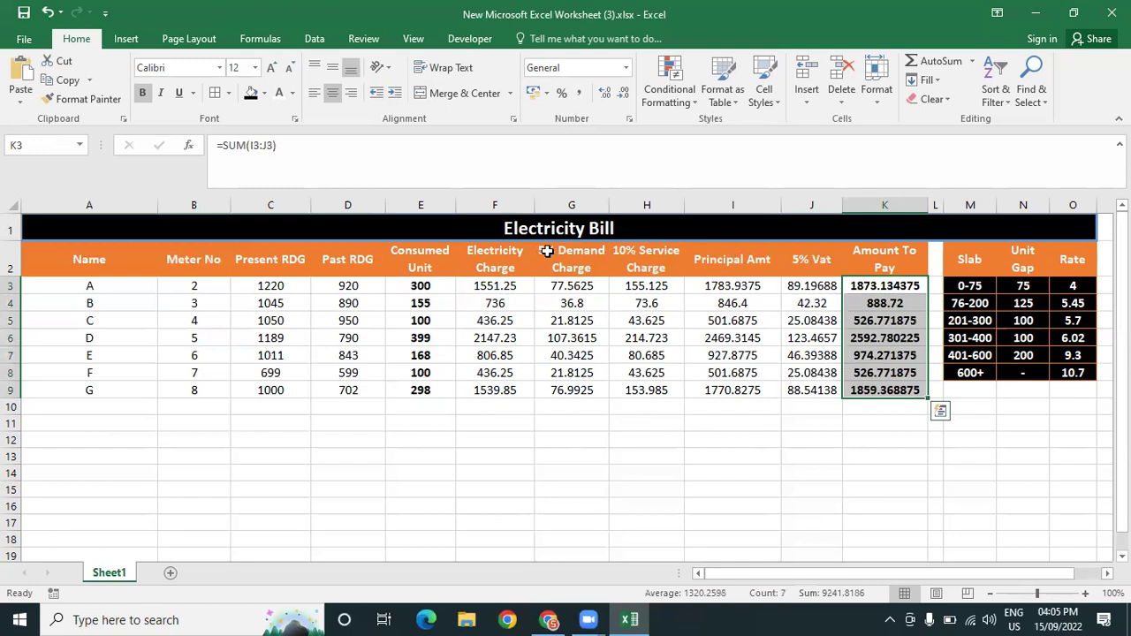
click(292, 93)
click(350, 152)
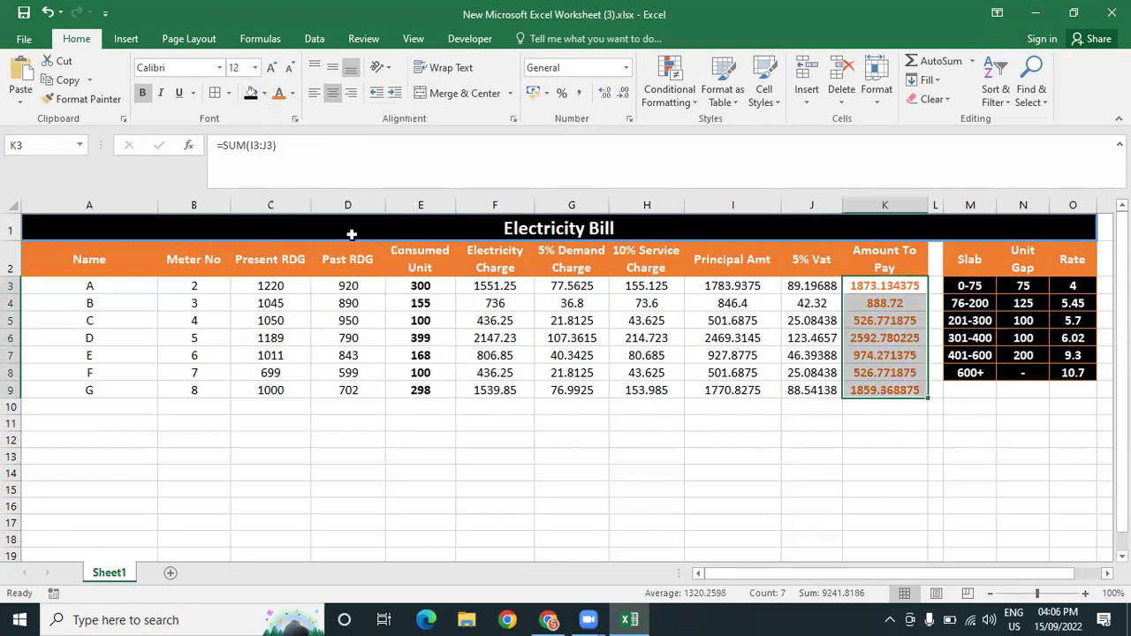
Set the font colour of the Consumed Unit values in E3:E9 to orange
drag(416, 288, 435, 391)
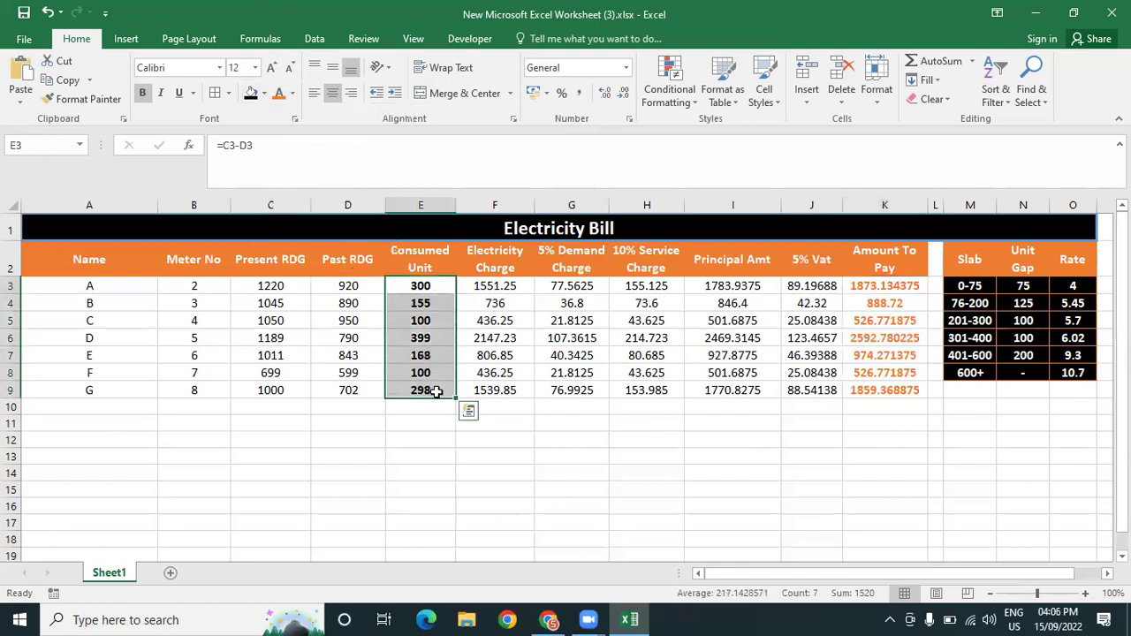
click(280, 93)
click(619, 421)
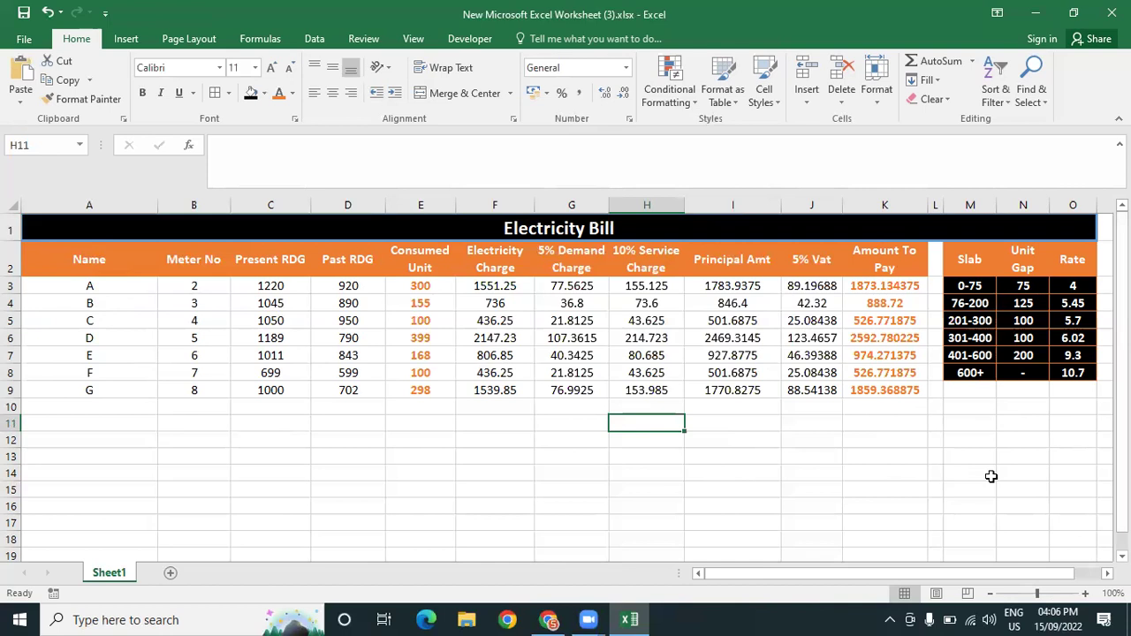
Review the nested IF formula in F3 and its filled copies down the Electricity Charge column to F9
click(502, 285)
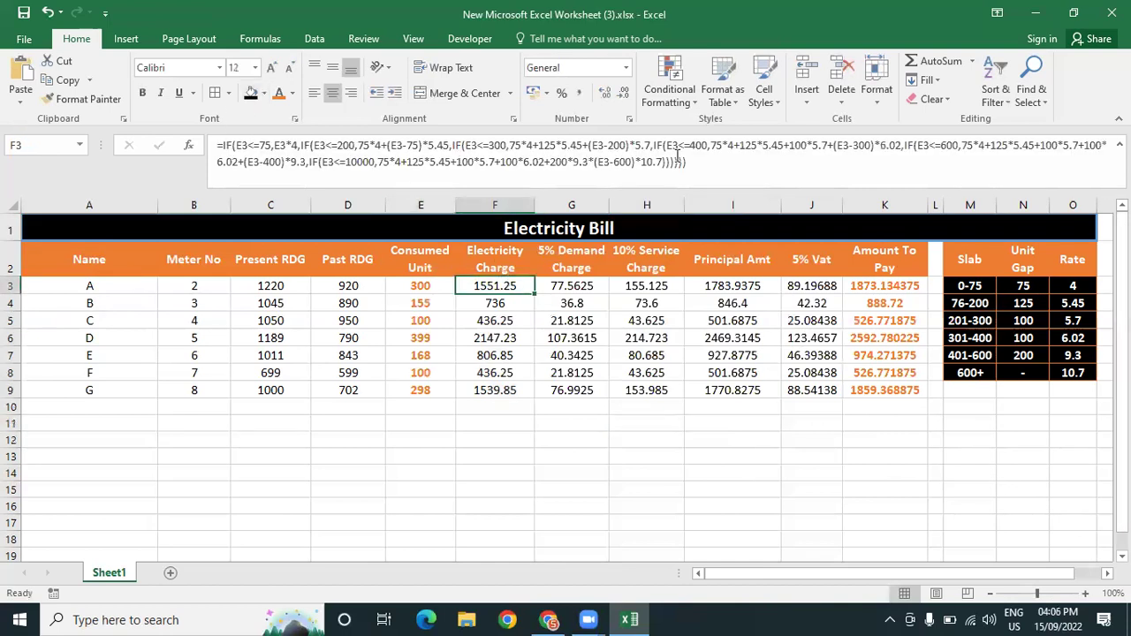
click(713, 161)
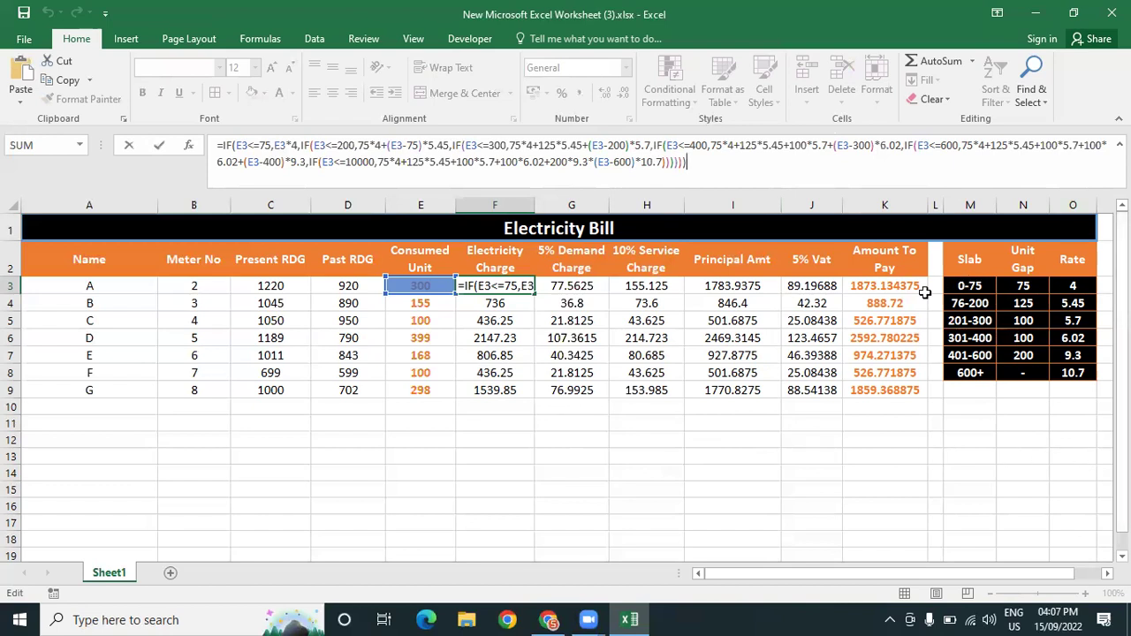
click(576, 422)
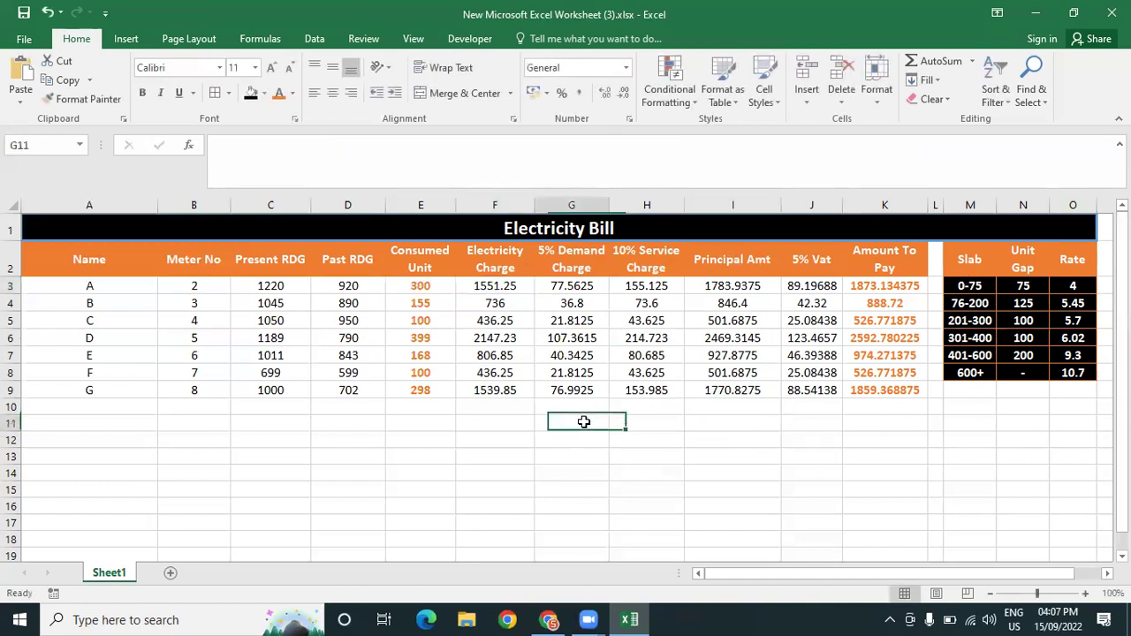
click(491, 289)
click(495, 301)
click(500, 439)
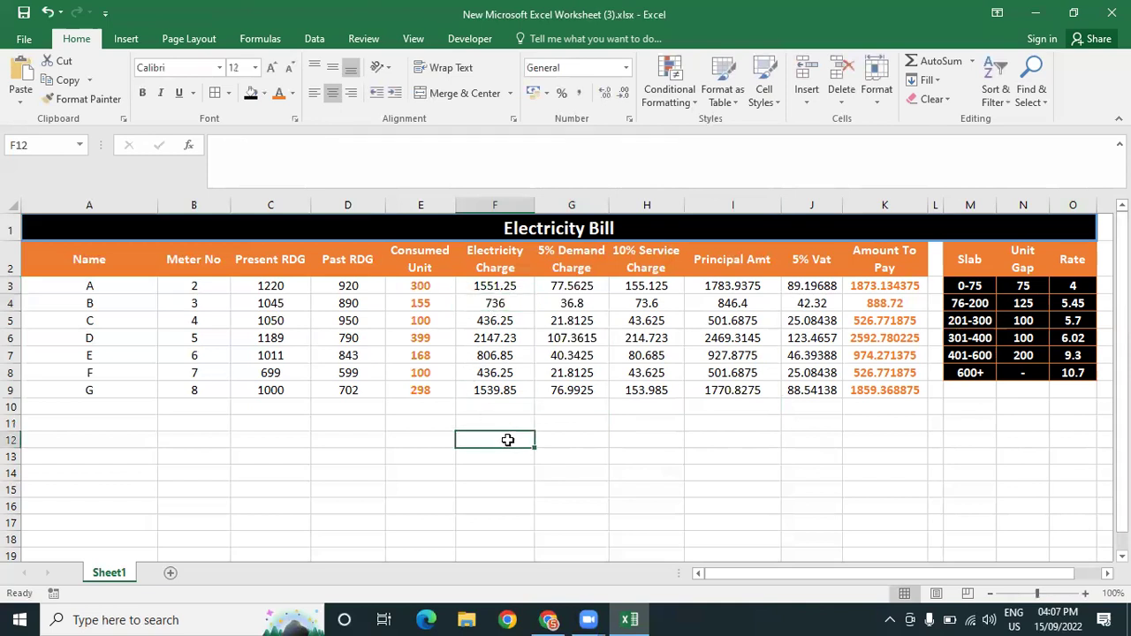
click(495, 301)
click(509, 322)
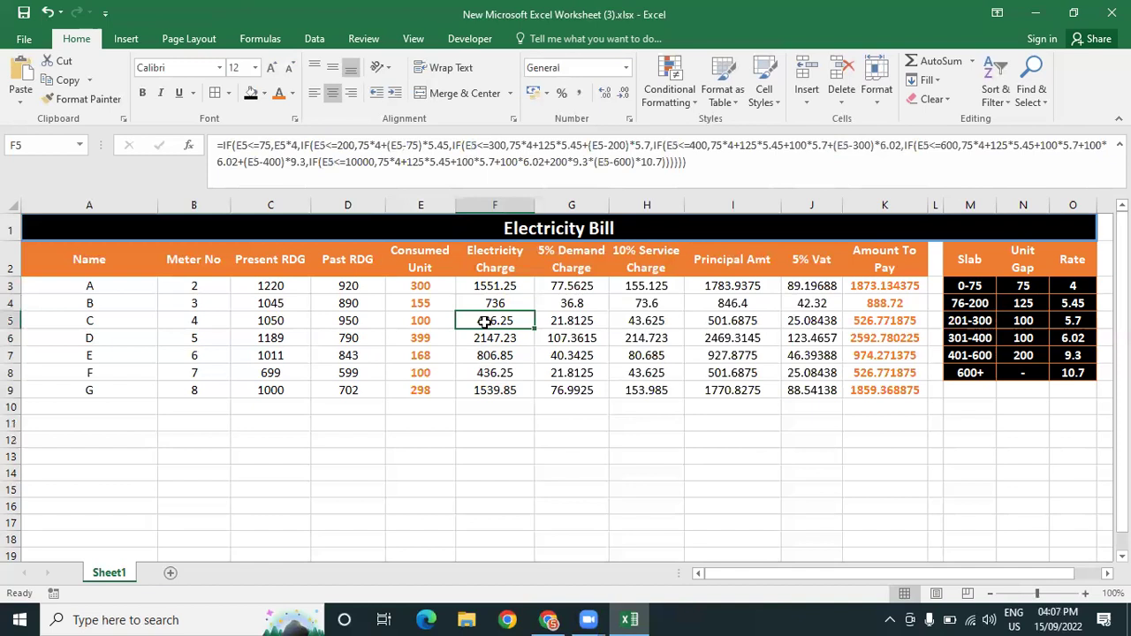
click(491, 373)
click(495, 392)
click(497, 471)
drag(517, 296, 513, 390)
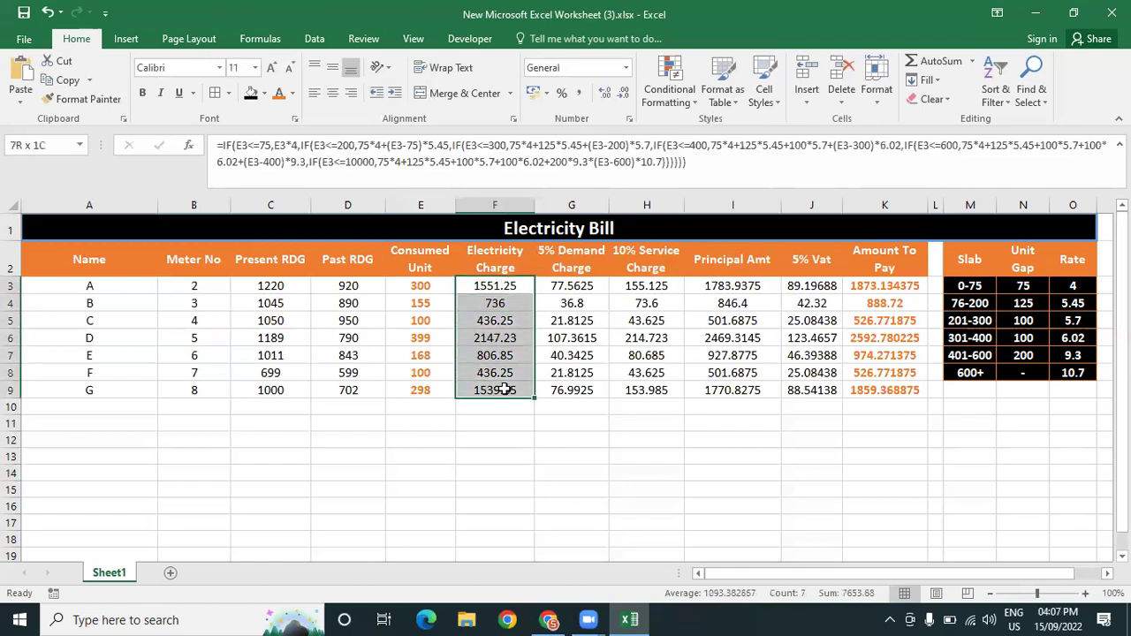
click(526, 441)
click(487, 288)
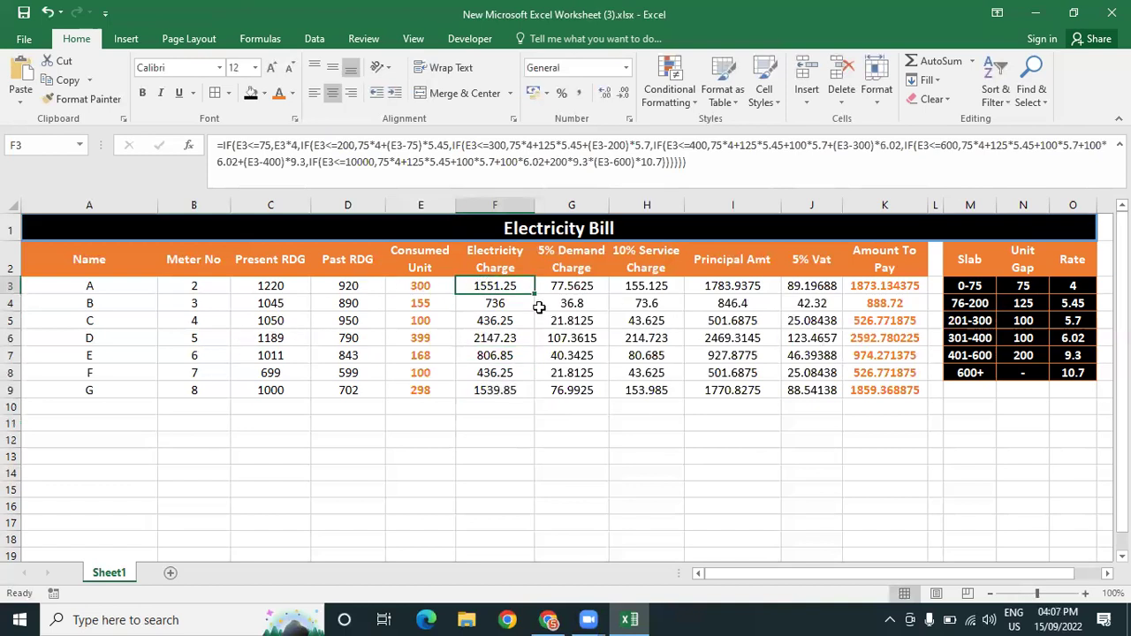
Left-align the charge, VAT and payment values in F3:K9
drag(527, 291, 914, 392)
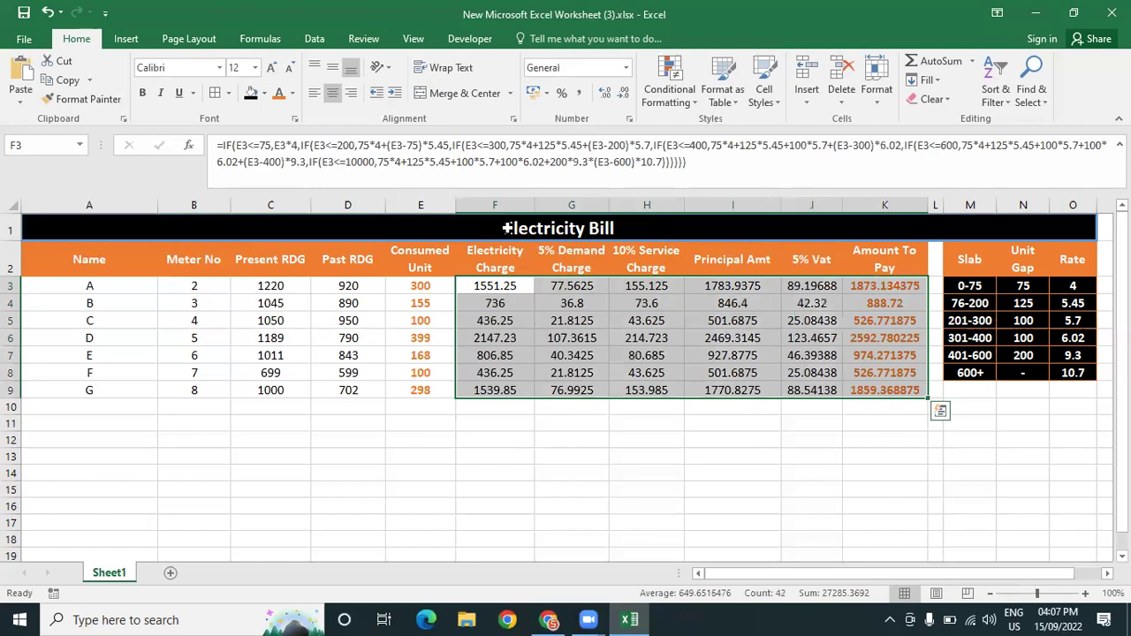
click(315, 94)
click(641, 504)
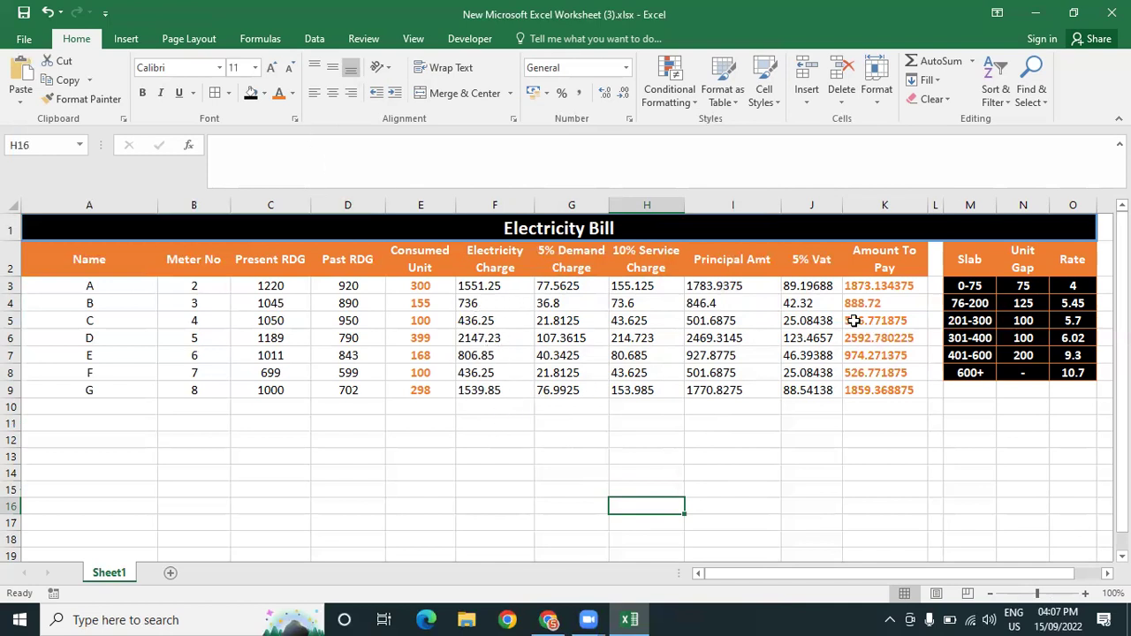
click(825, 485)
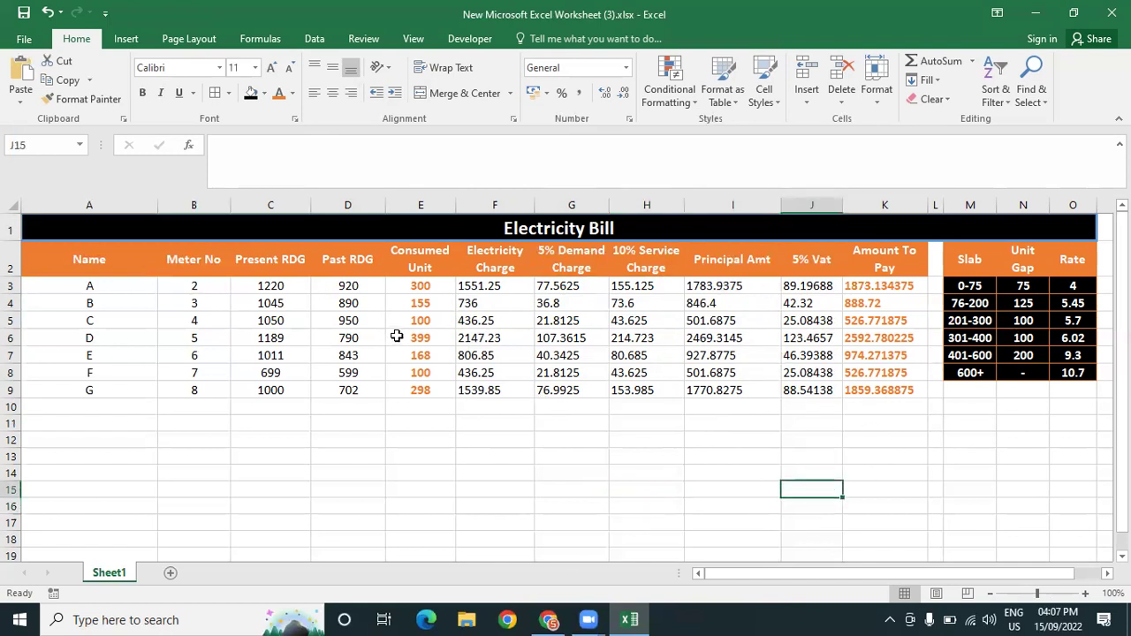
Set the font colour of the charge, principal and VAT values in F3:J9 to blue
drag(469, 286, 806, 394)
click(293, 93)
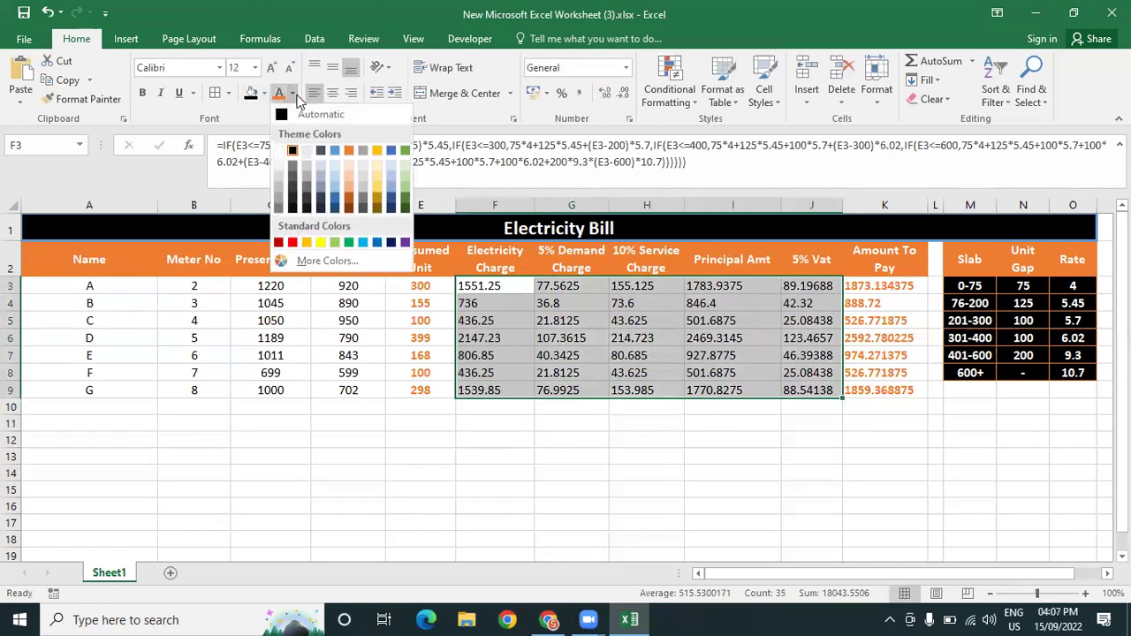
click(336, 152)
Apply the same blue font colour to the name, meter and reading values in A3:D9
drag(324, 286, 71, 390)
click(281, 94)
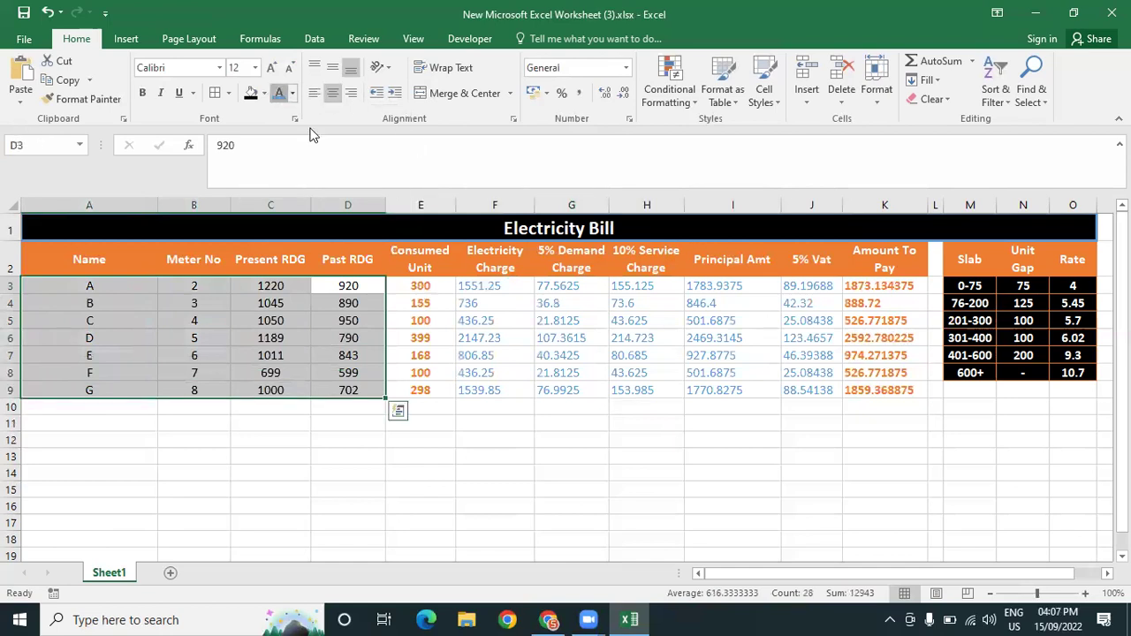
click(503, 439)
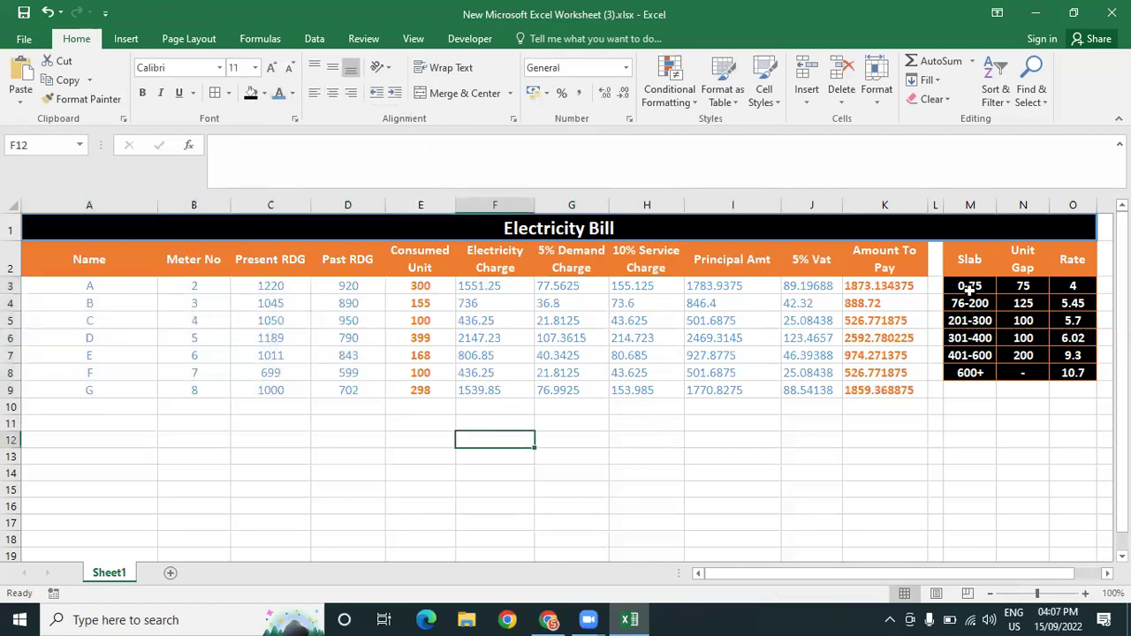
Fill the slab table cells M3:O8 with light blue
drag(960, 285, 1074, 373)
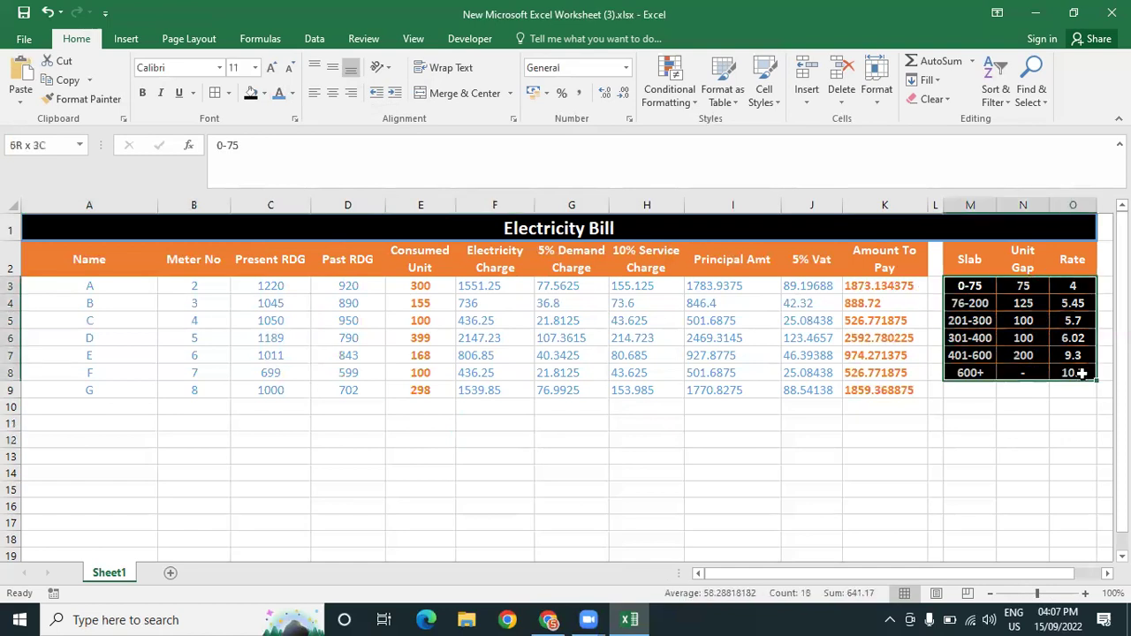
click(263, 94)
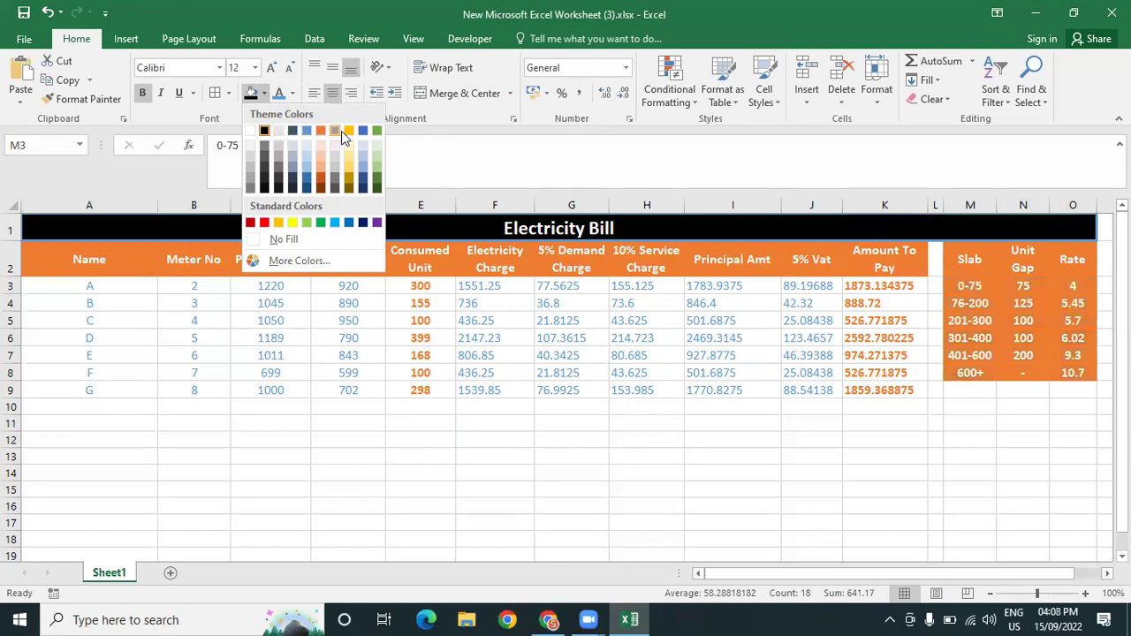
click(334, 223)
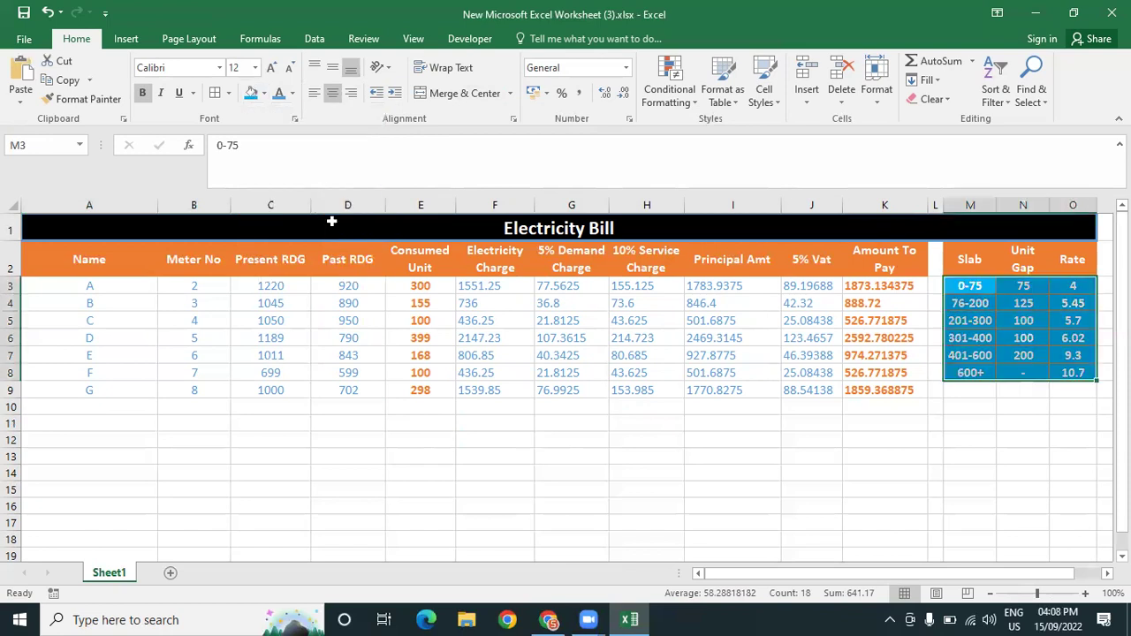
click(1057, 422)
click(872, 484)
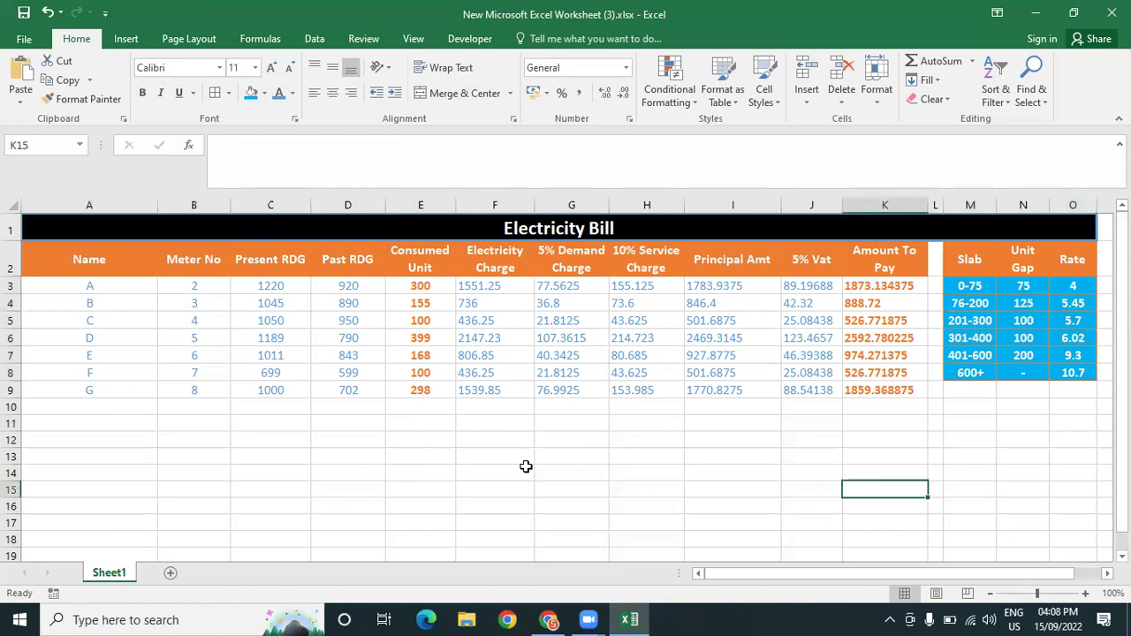
Examine the 5% Vat formulas in the first customer rows and the Amount To Pay formula in K3
click(468, 457)
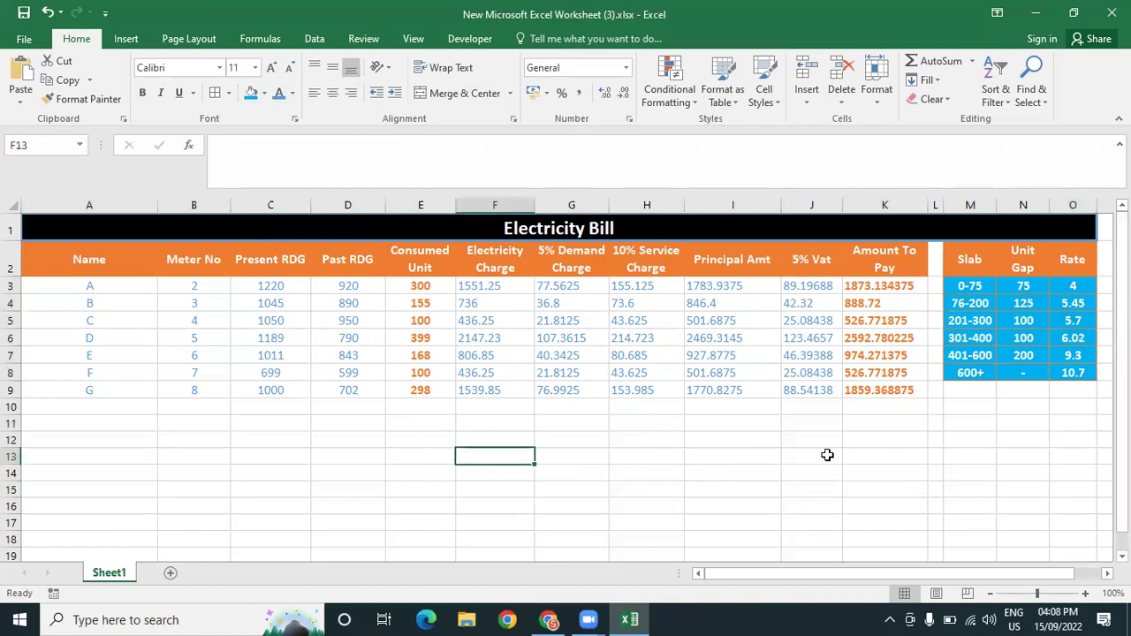
click(822, 305)
click(836, 331)
click(830, 320)
click(832, 300)
click(887, 290)
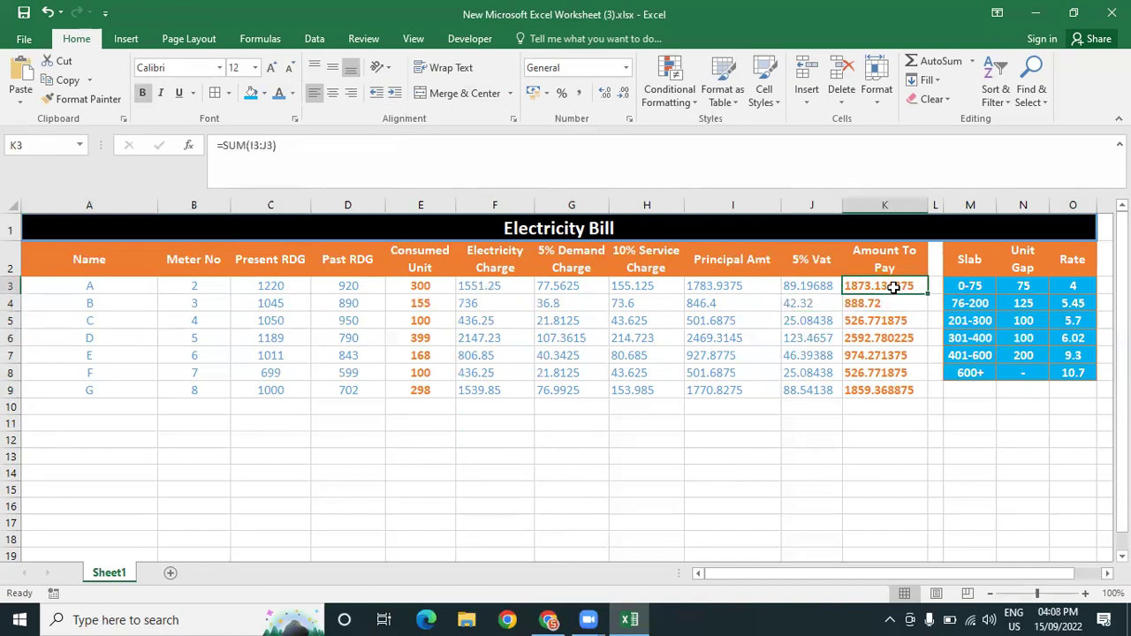
click(802, 290)
click(807, 305)
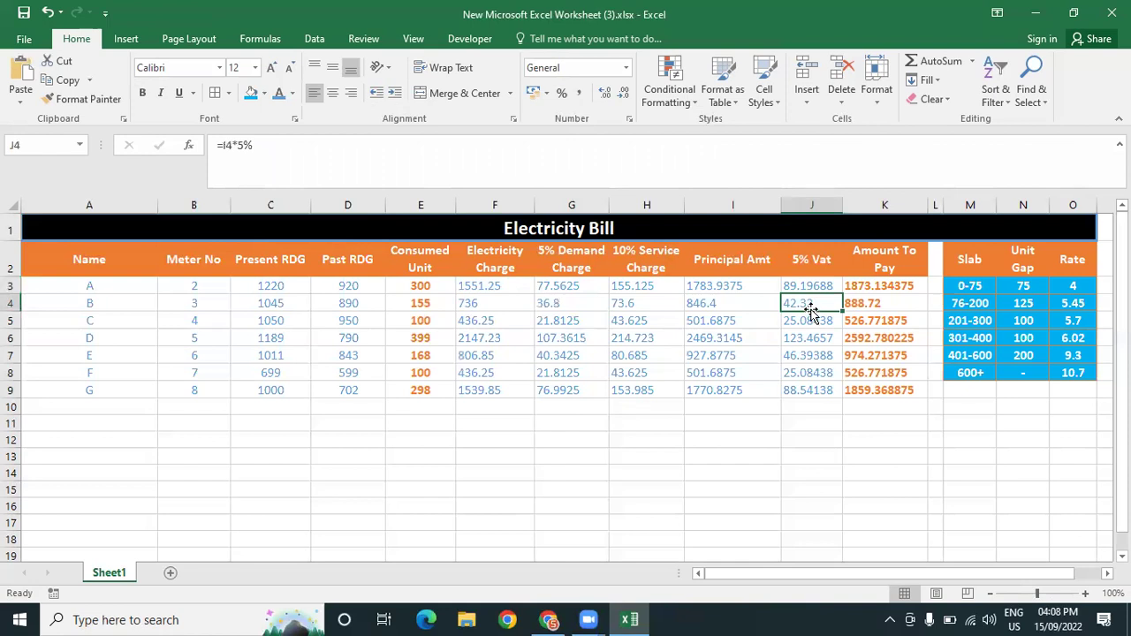
click(854, 339)
click(815, 322)
click(815, 334)
click(814, 320)
click(814, 302)
click(819, 287)
click(813, 302)
click(818, 286)
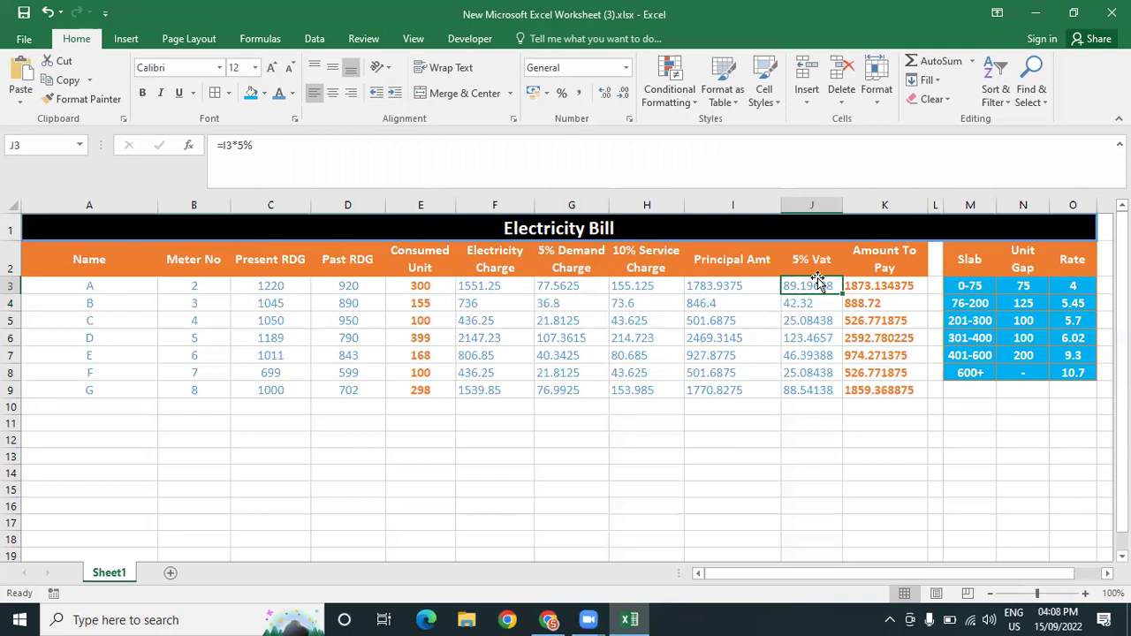
click(810, 305)
key(Up)
click(807, 306)
click(808, 288)
click(811, 301)
click(812, 286)
click(813, 301)
click(814, 285)
click(813, 301)
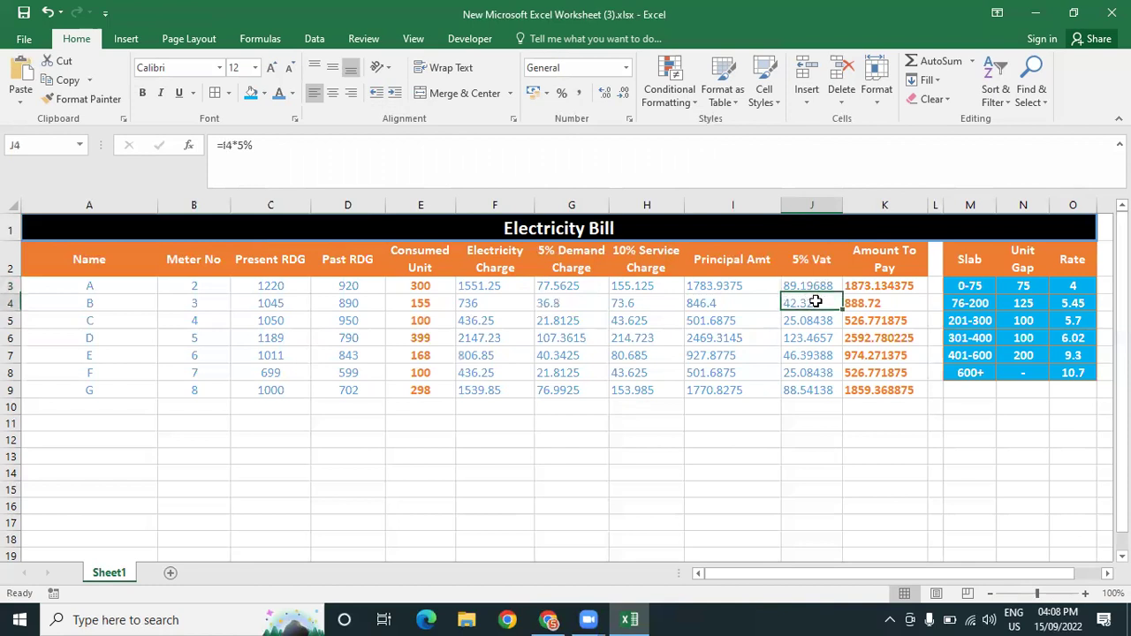
click(813, 286)
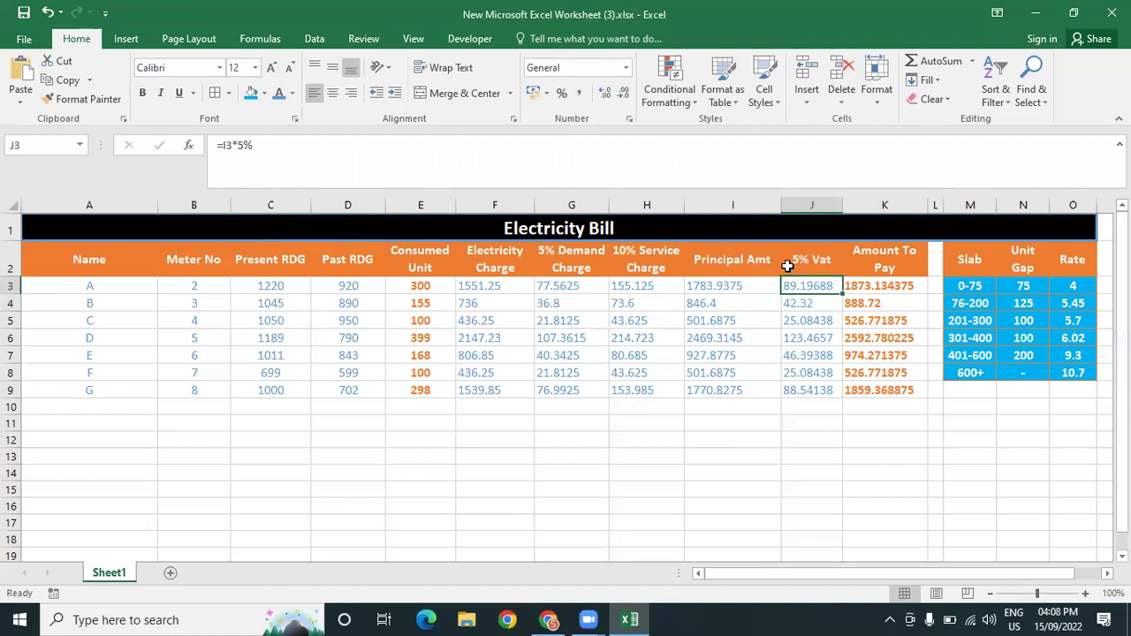
click(814, 441)
click(815, 406)
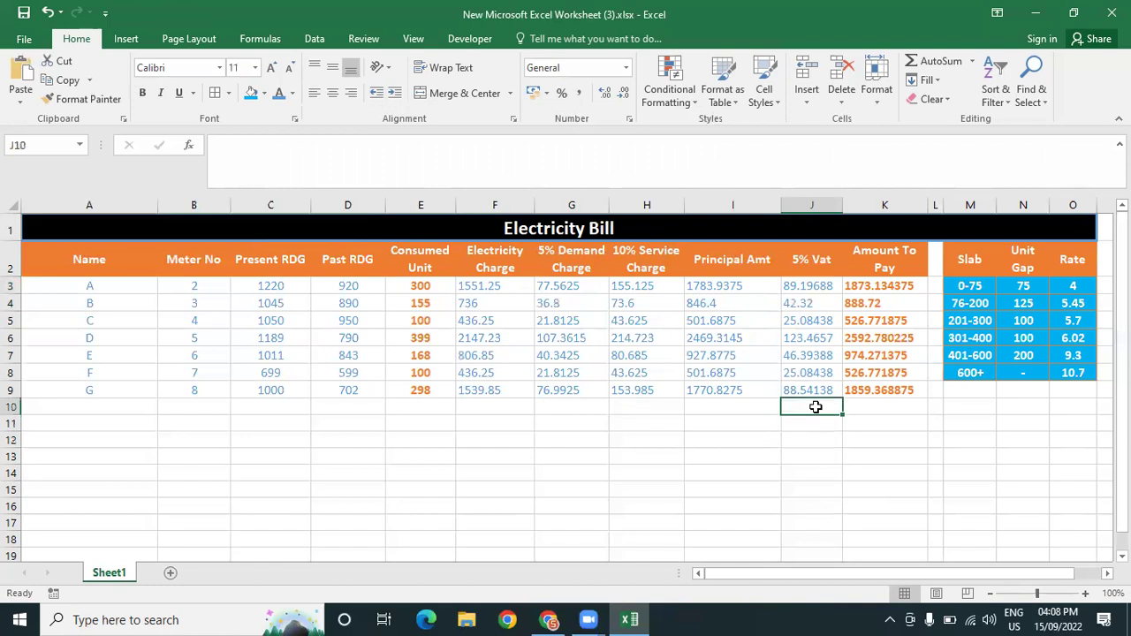
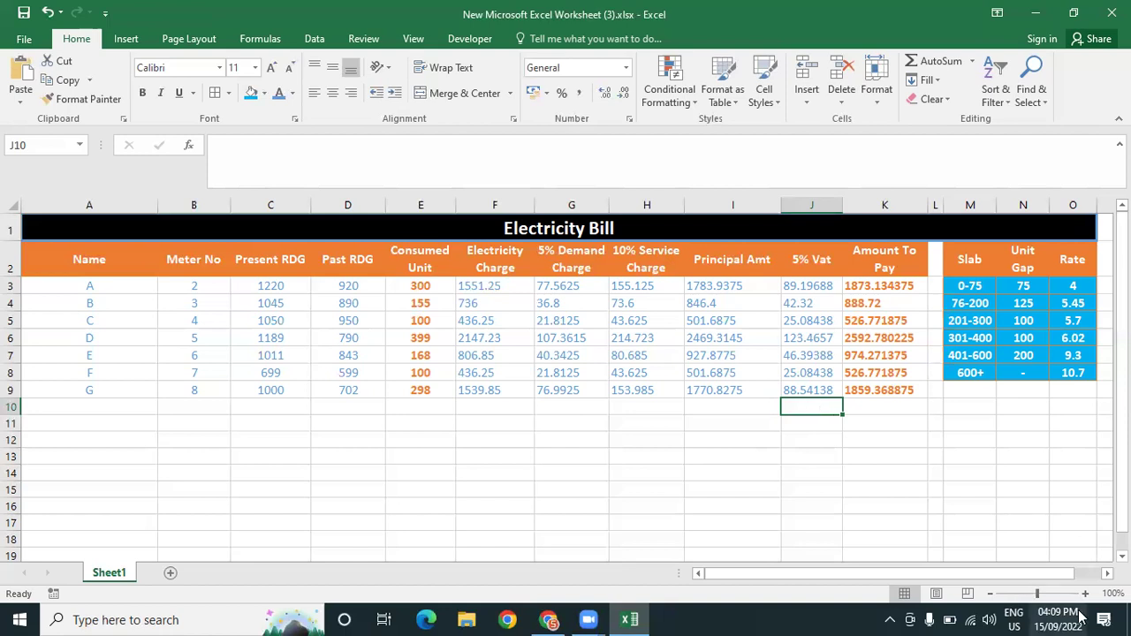
Check the 5% Vat formulas row by row from J3 down to J9
click(820, 304)
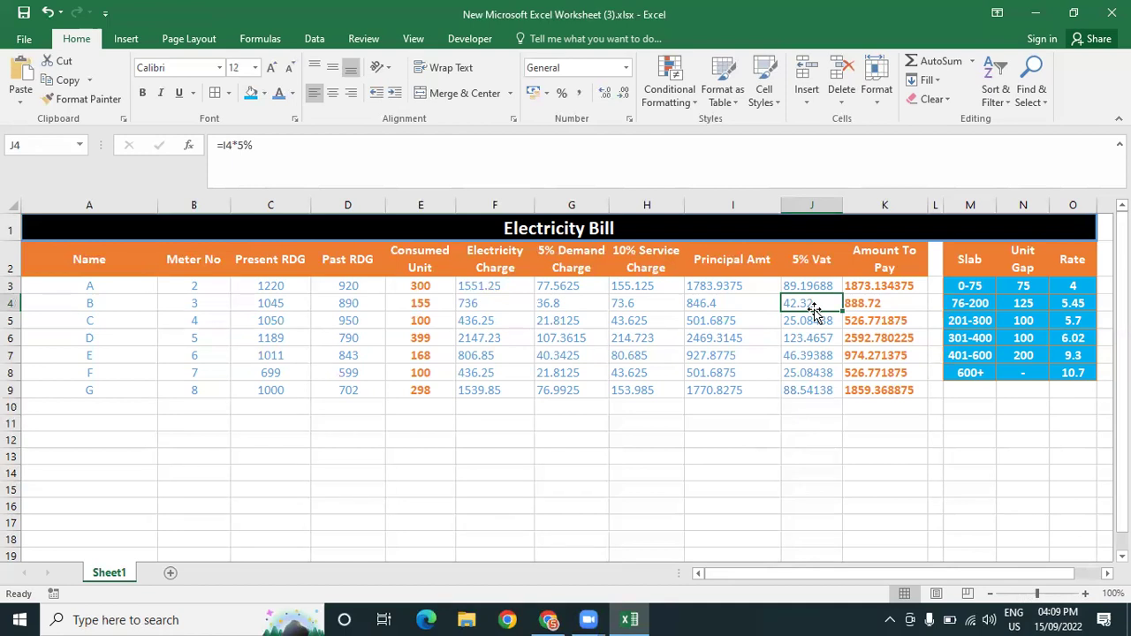
click(831, 405)
click(721, 422)
click(813, 373)
click(804, 304)
click(804, 285)
click(807, 305)
click(808, 320)
click(810, 337)
click(812, 356)
click(813, 373)
click(811, 388)
Check the Principal Amt formulas in the customer rows from I9 up to I3
click(722, 389)
click(724, 372)
click(731, 353)
click(730, 320)
click(729, 303)
click(730, 286)
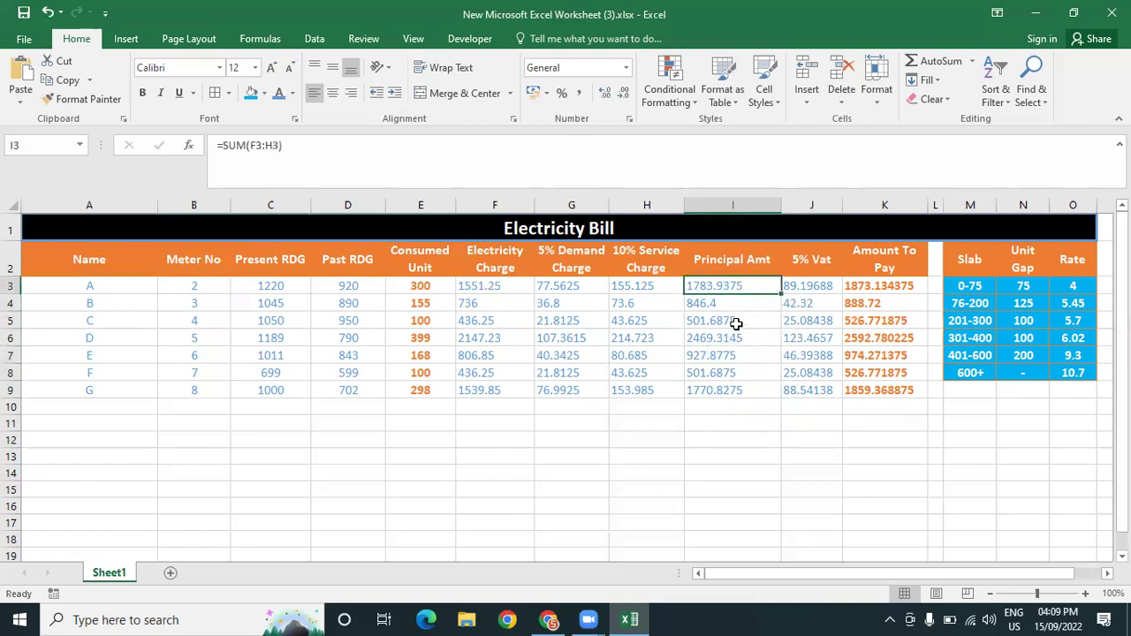
click(734, 341)
click(831, 391)
click(728, 389)
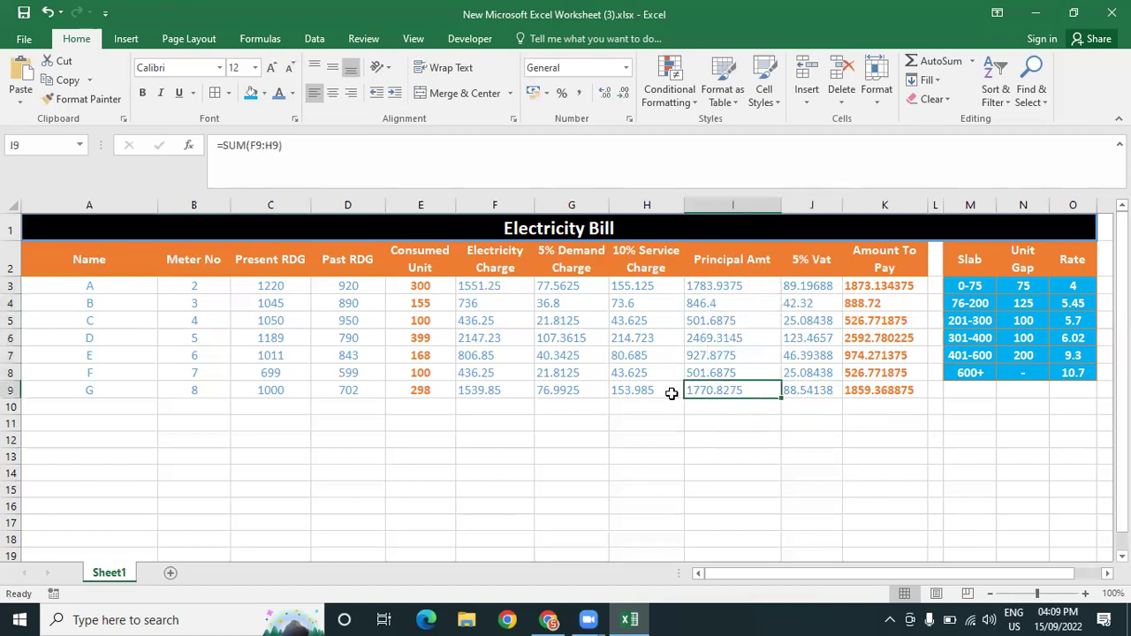
Check the 10% Service Charge formulas in the customer rows of column H
click(670, 375)
click(668, 338)
click(662, 321)
click(659, 303)
click(659, 286)
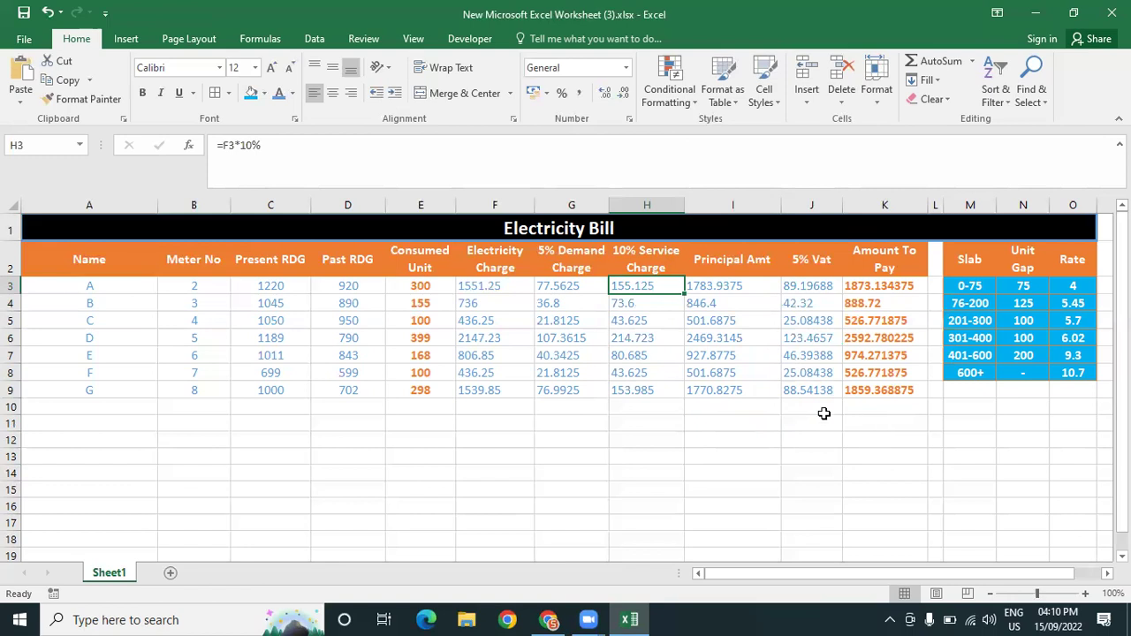
click(649, 404)
click(649, 390)
click(649, 321)
click(651, 286)
click(757, 455)
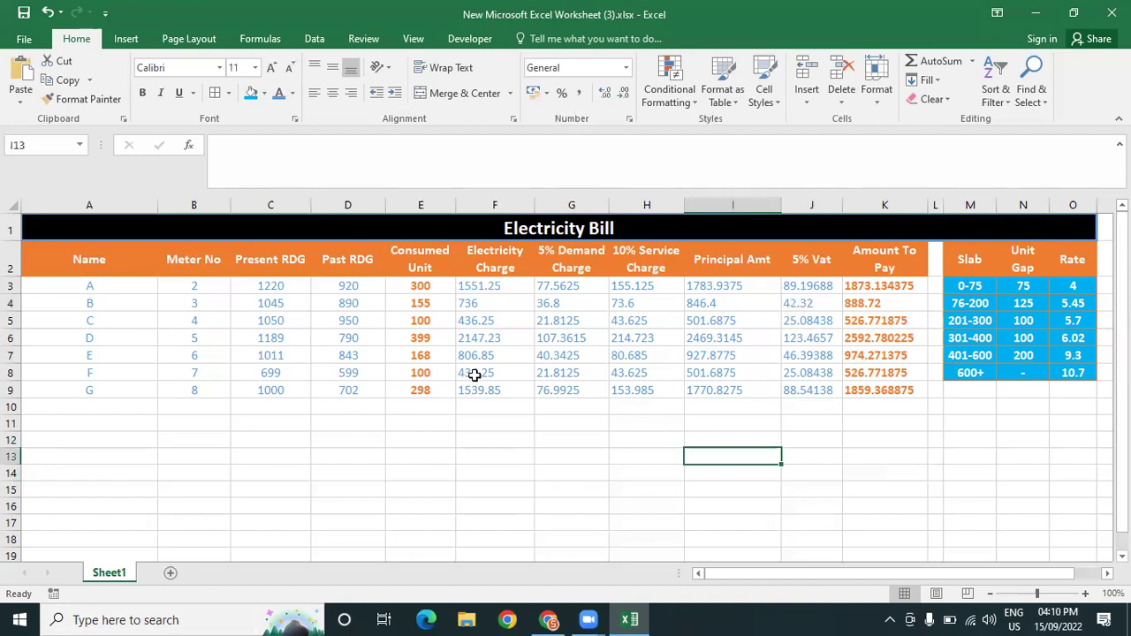
Launch Snipping Tool with the finished Electricity Bill sheet on screen
click(1021, 402)
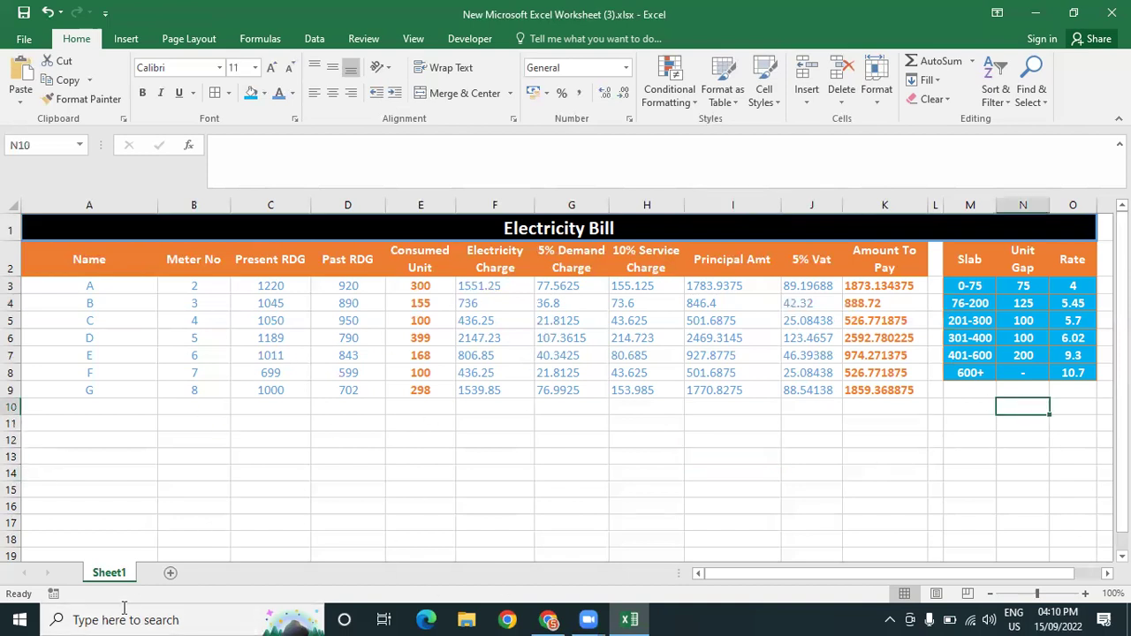
click(239, 619)
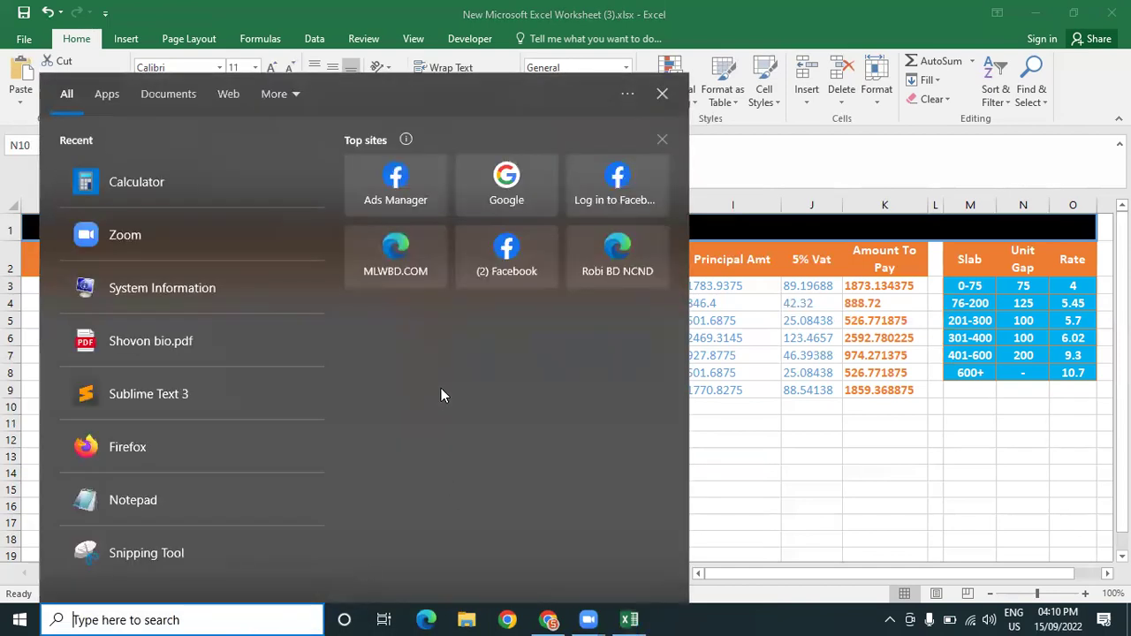
click(126, 558)
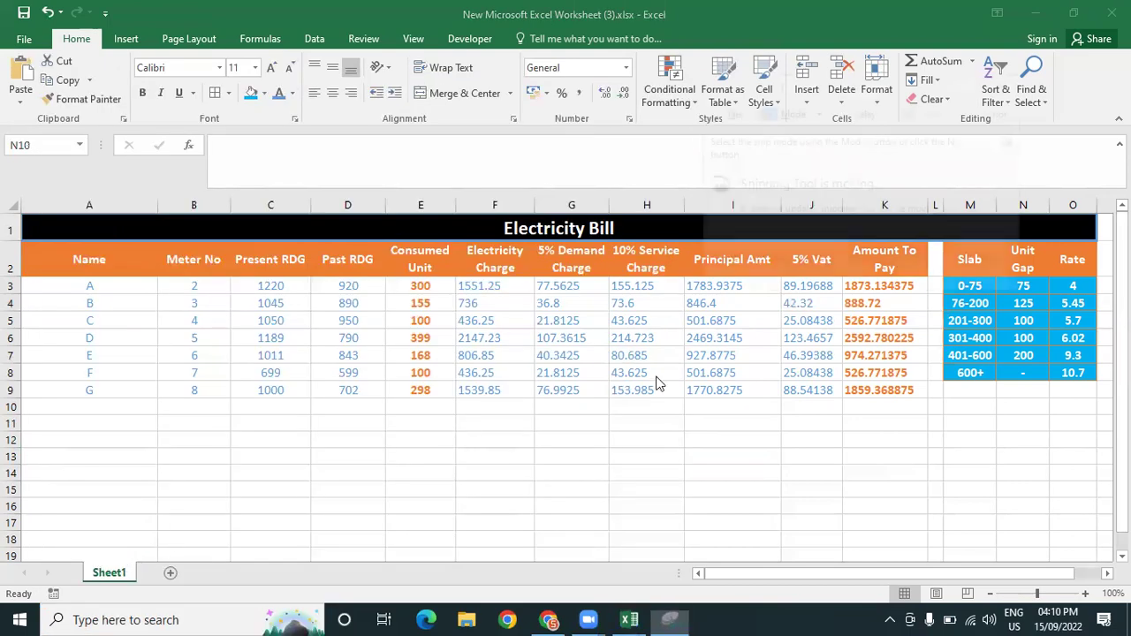
click(730, 112)
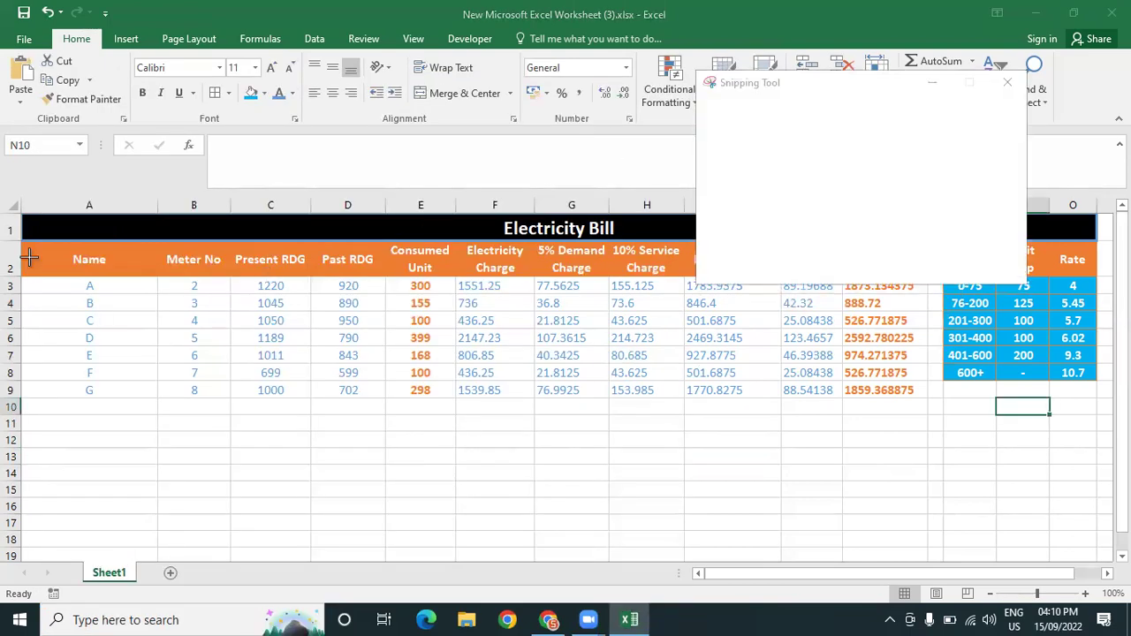
drag(23, 214, 1099, 465)
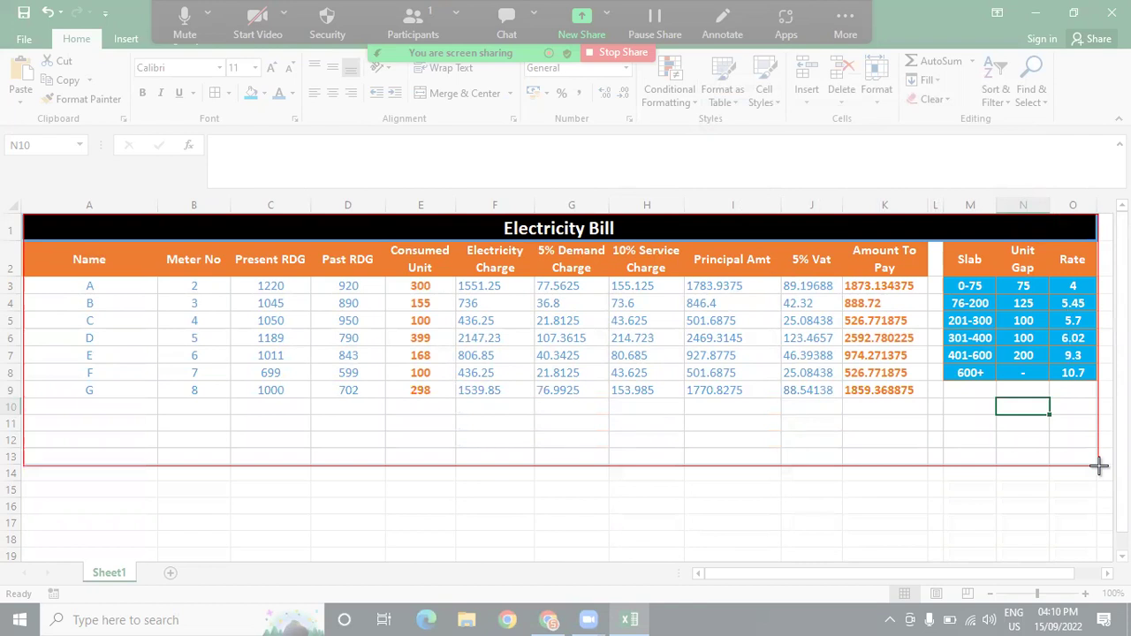
drag(1098, 466, 1098, 465)
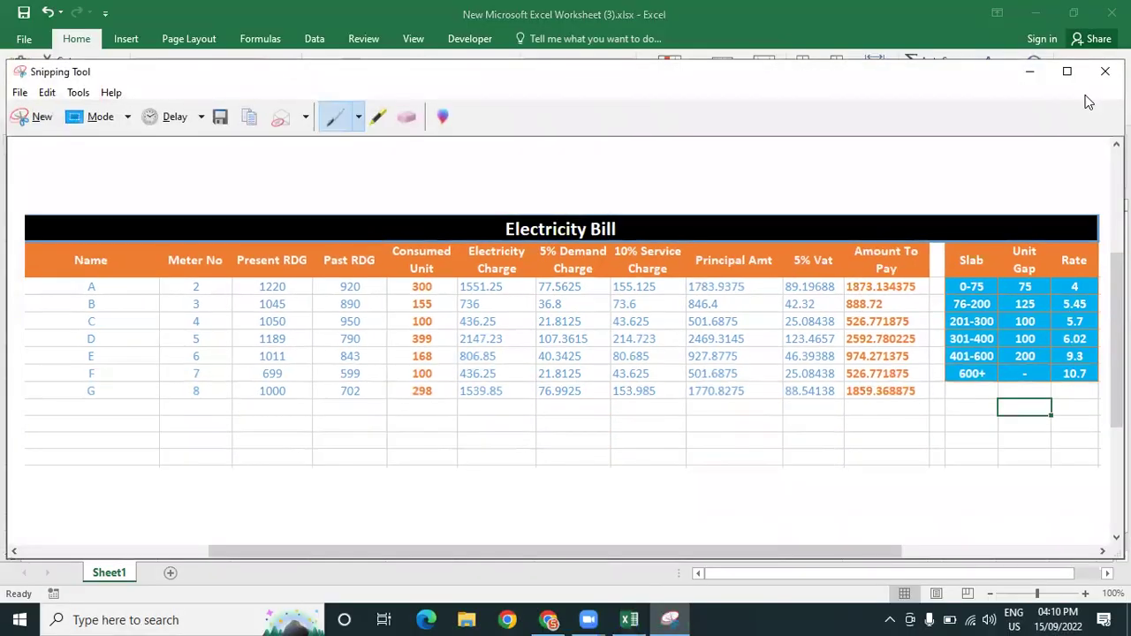
click(1104, 70)
click(633, 335)
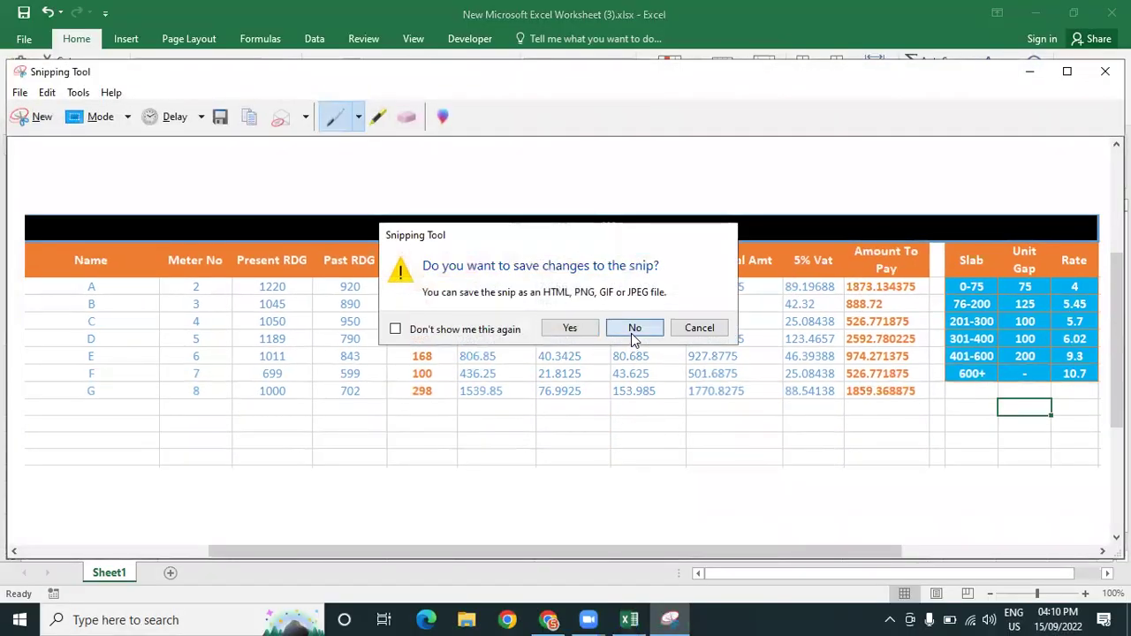
Capture a snip of the formula bar with F3's nested IF formula and the Electricity Bill tables down to row 11
click(269, 616)
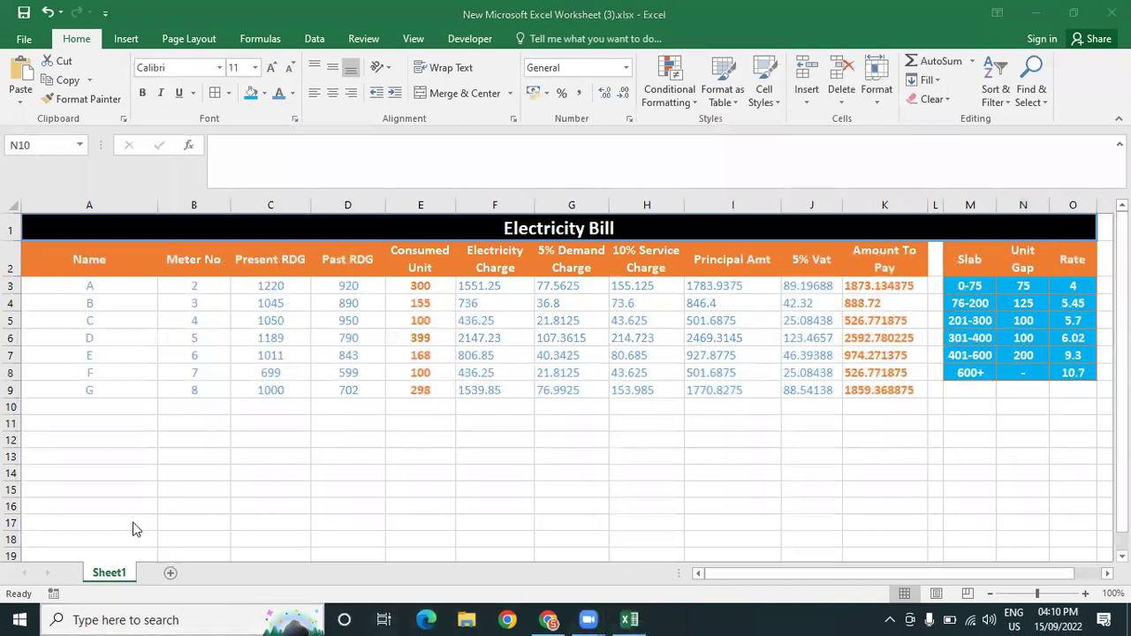
click(149, 553)
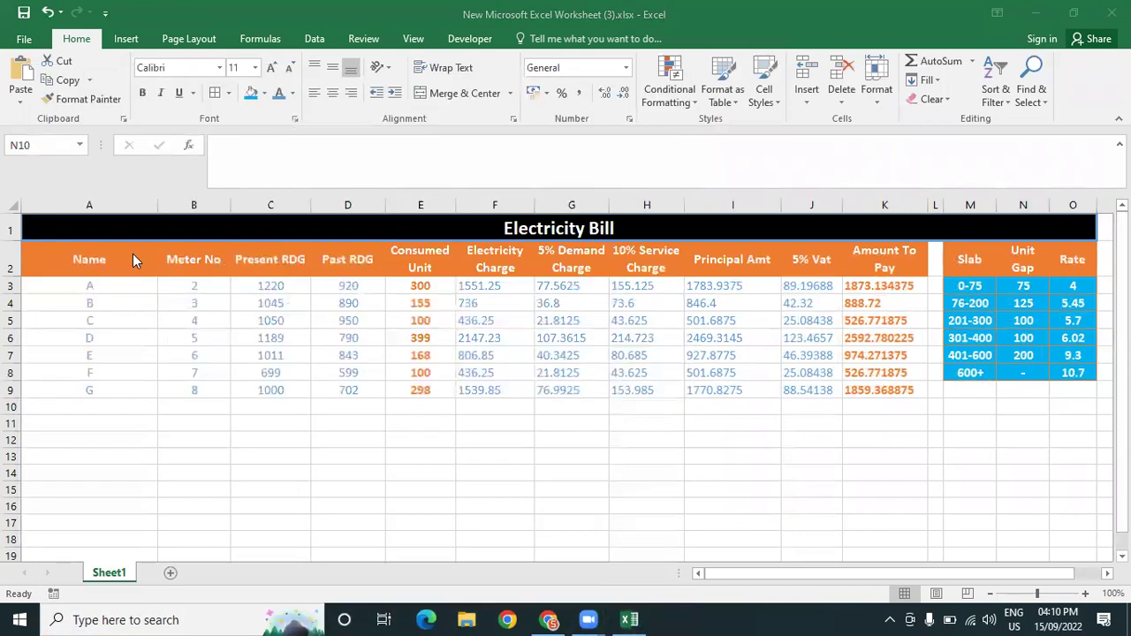
click(420, 288)
click(423, 288)
click(469, 286)
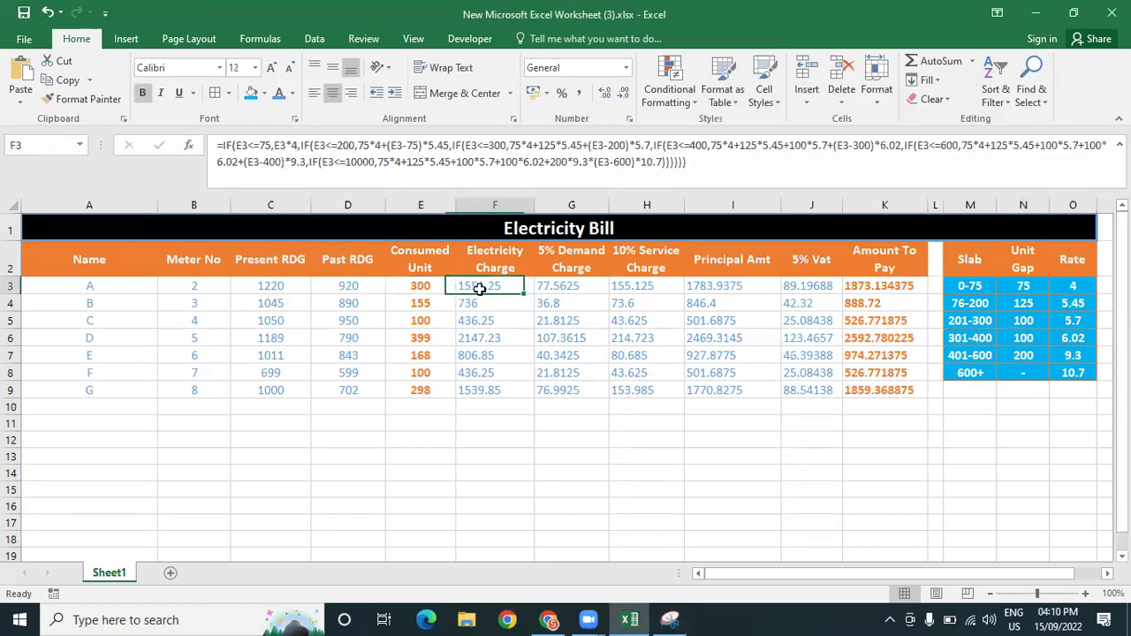
click(672, 618)
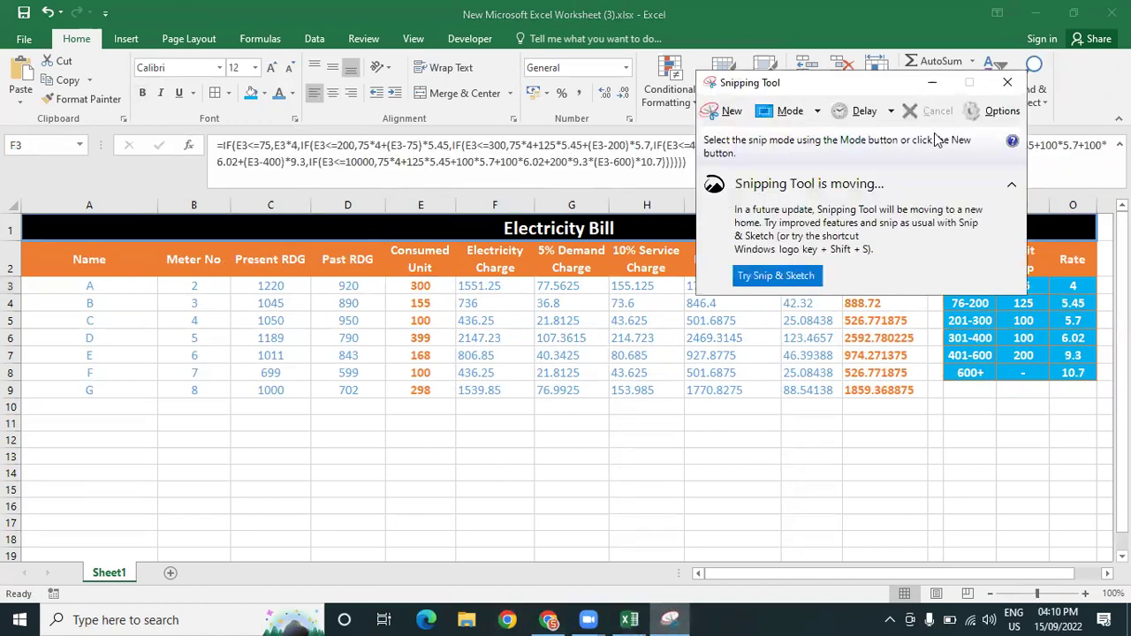
click(720, 111)
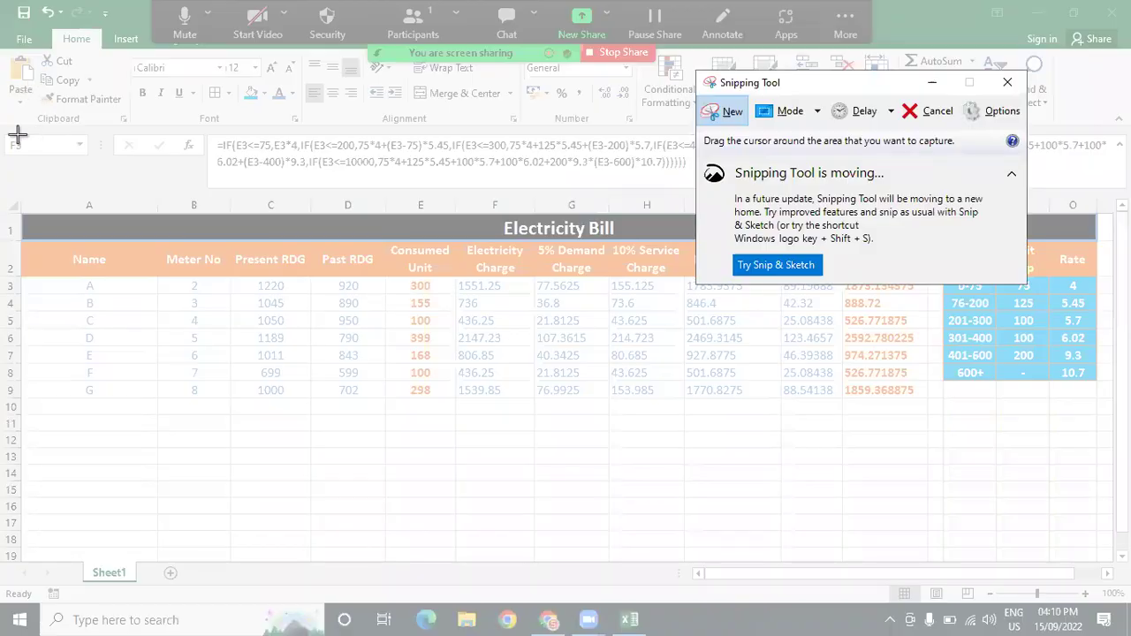
drag(12, 127, 1113, 432)
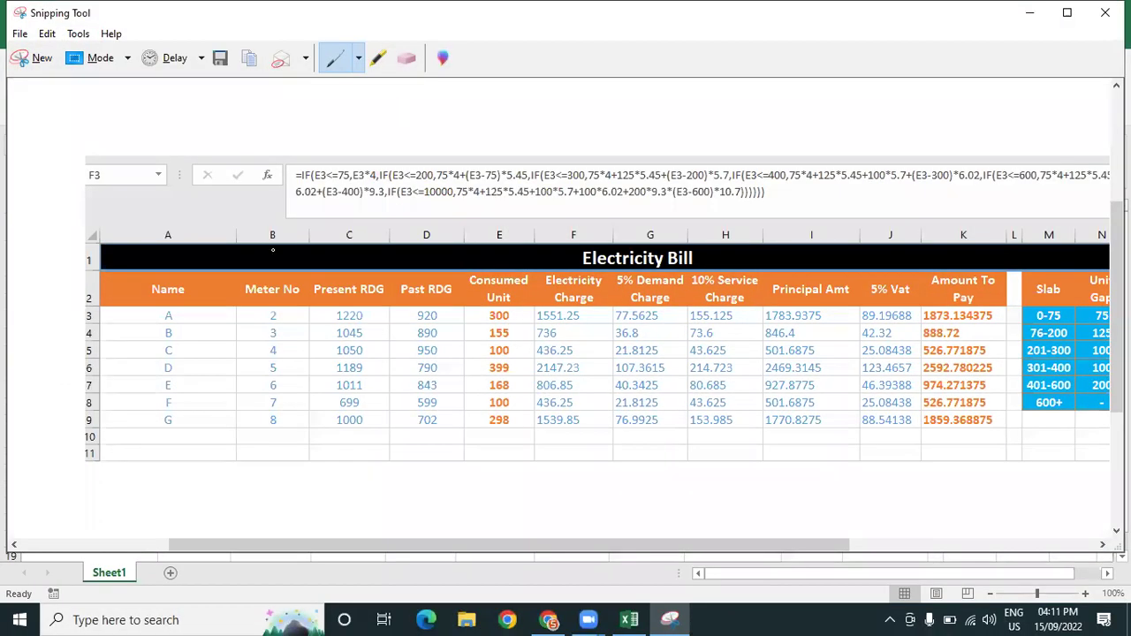
Save the snip as Capture.PNG in the Downloads folder and close Snipping Tool
click(221, 59)
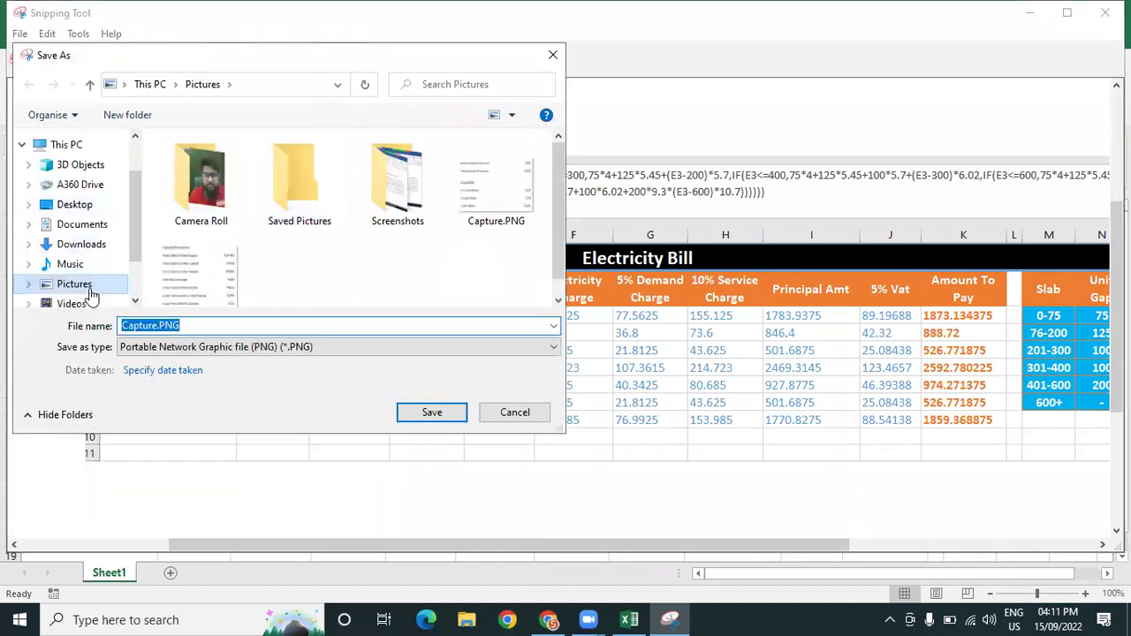
click(82, 244)
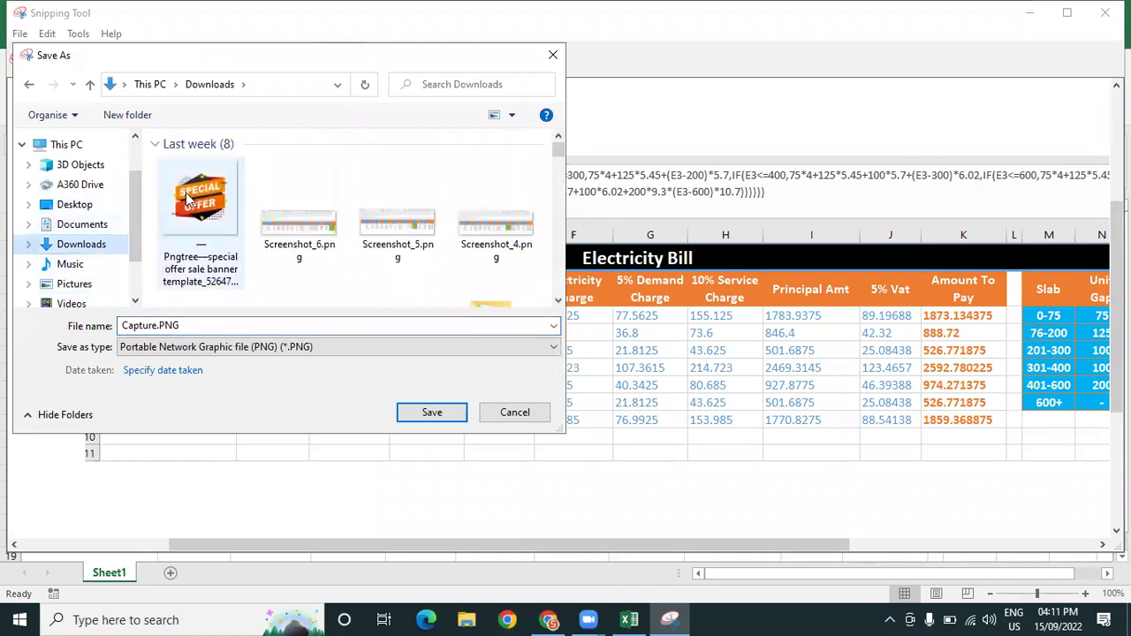
click(426, 414)
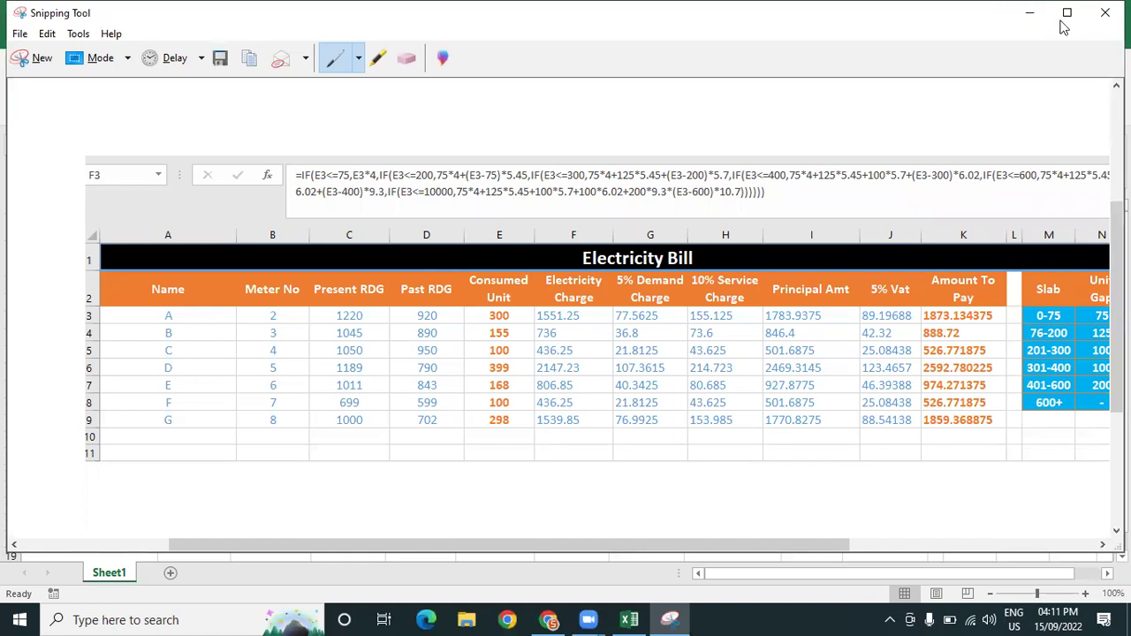
click(1105, 12)
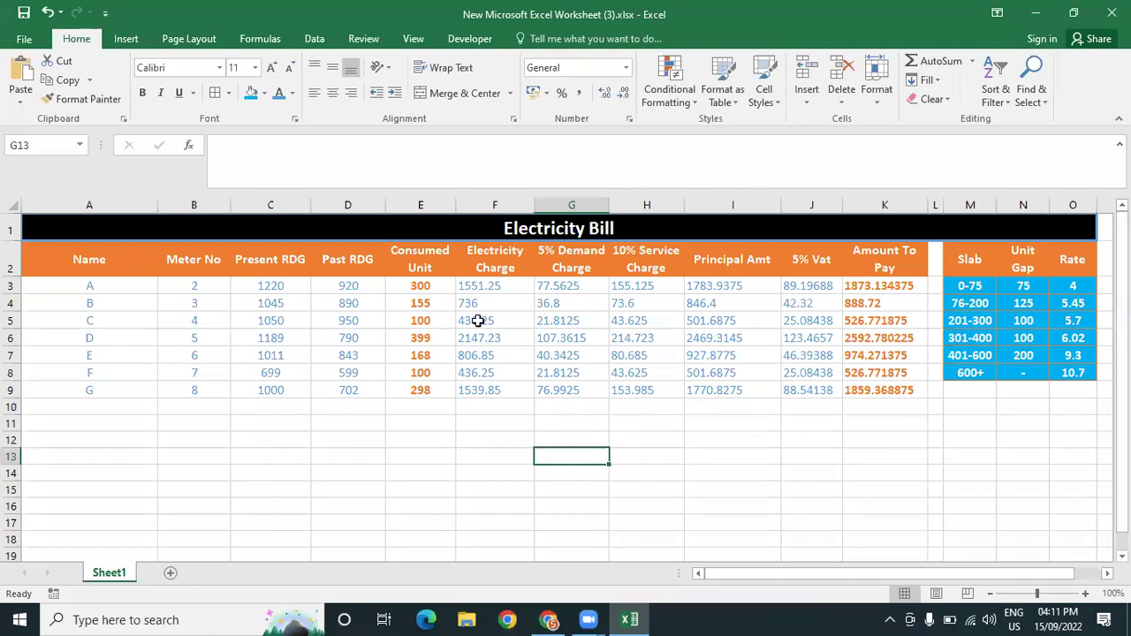
click(1042, 502)
click(569, 452)
click(891, 475)
click(1041, 354)
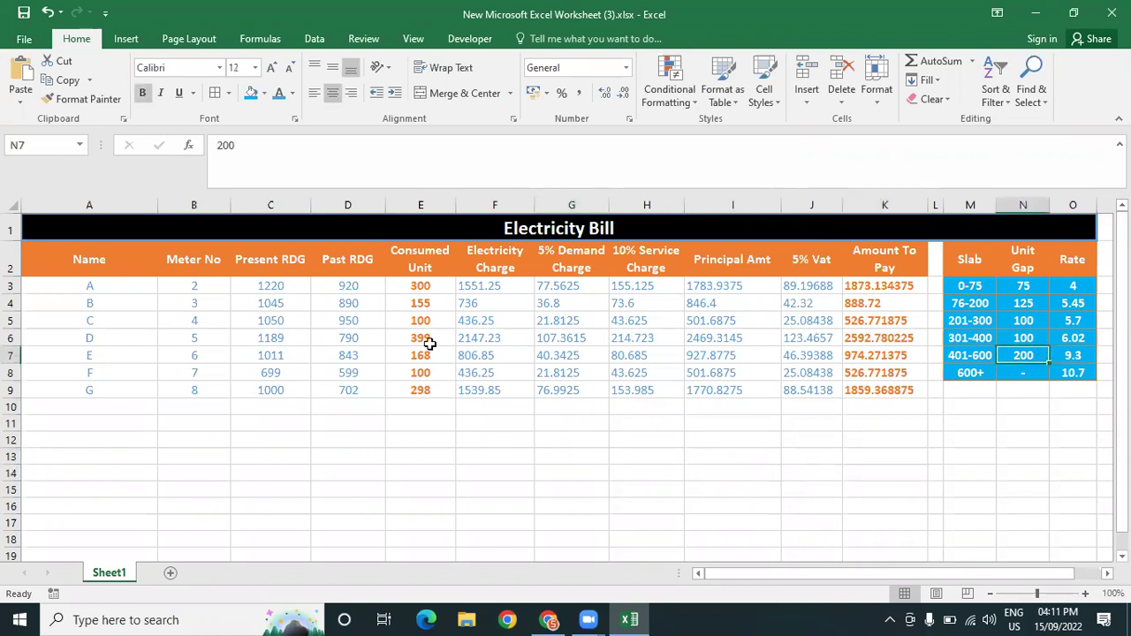
Examine the nested IF formula for the Electricity Charge of customer B in F4
click(467, 298)
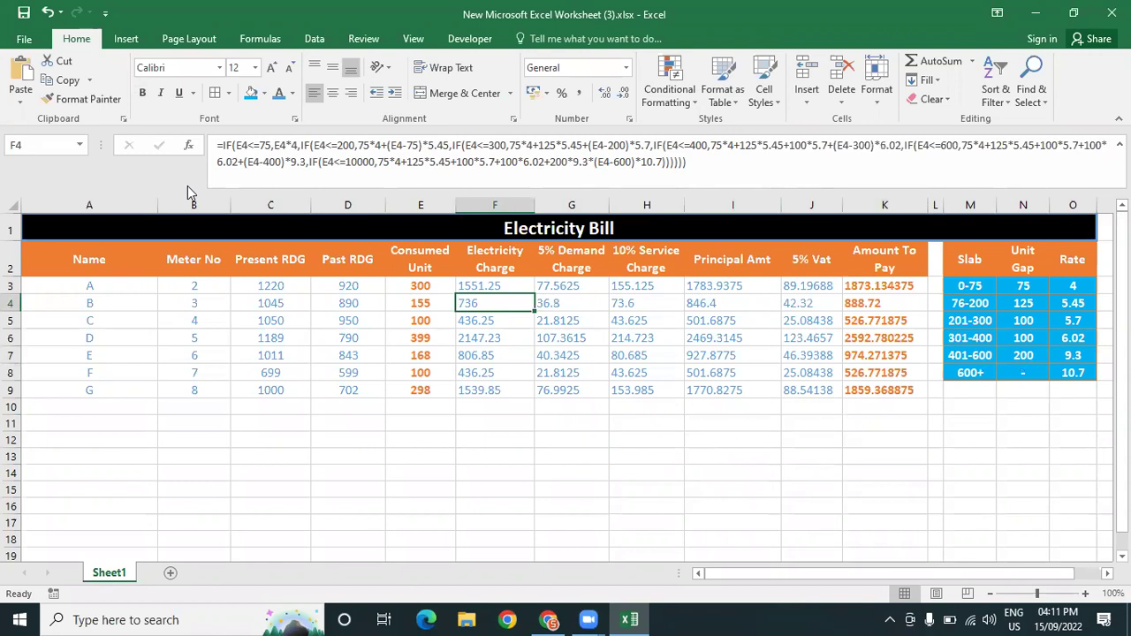
click(303, 145)
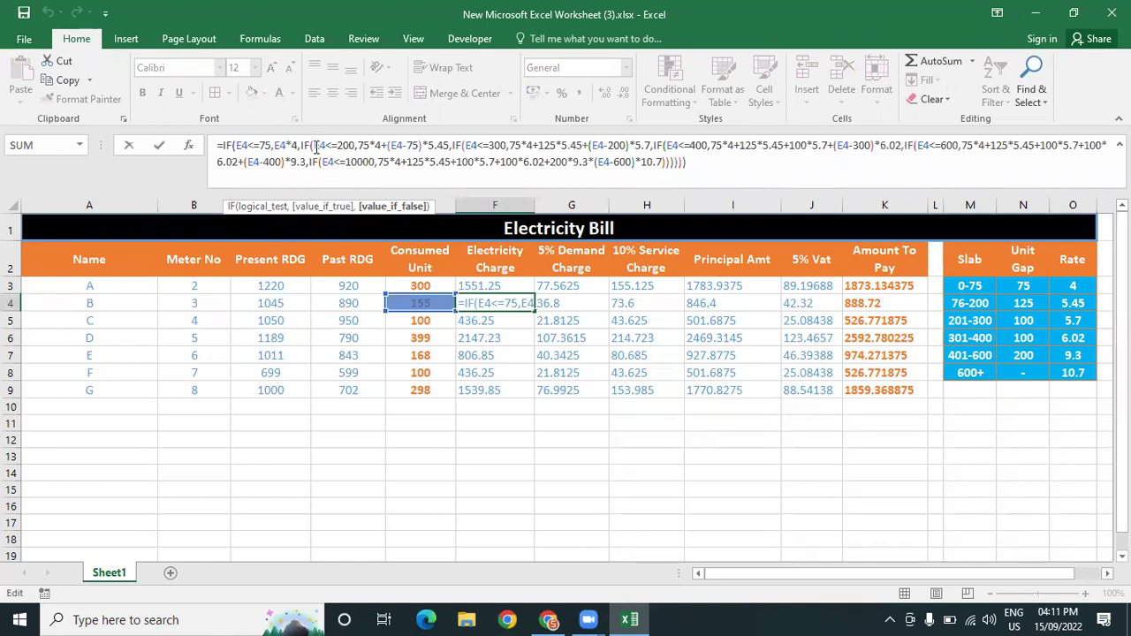
key(shift+Return)
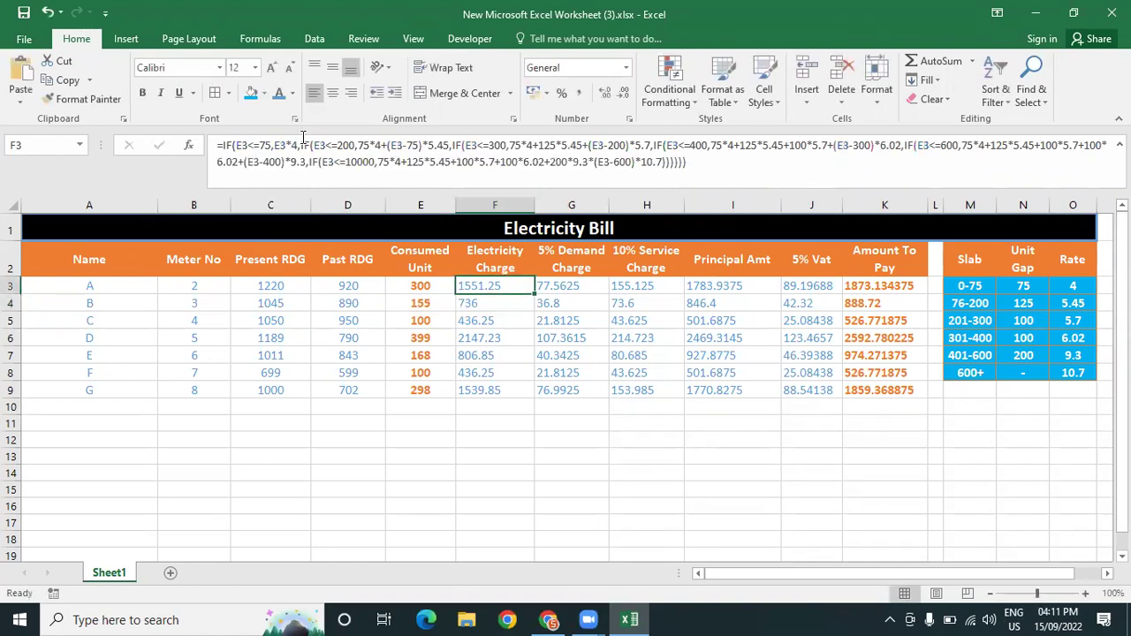
key(Down)
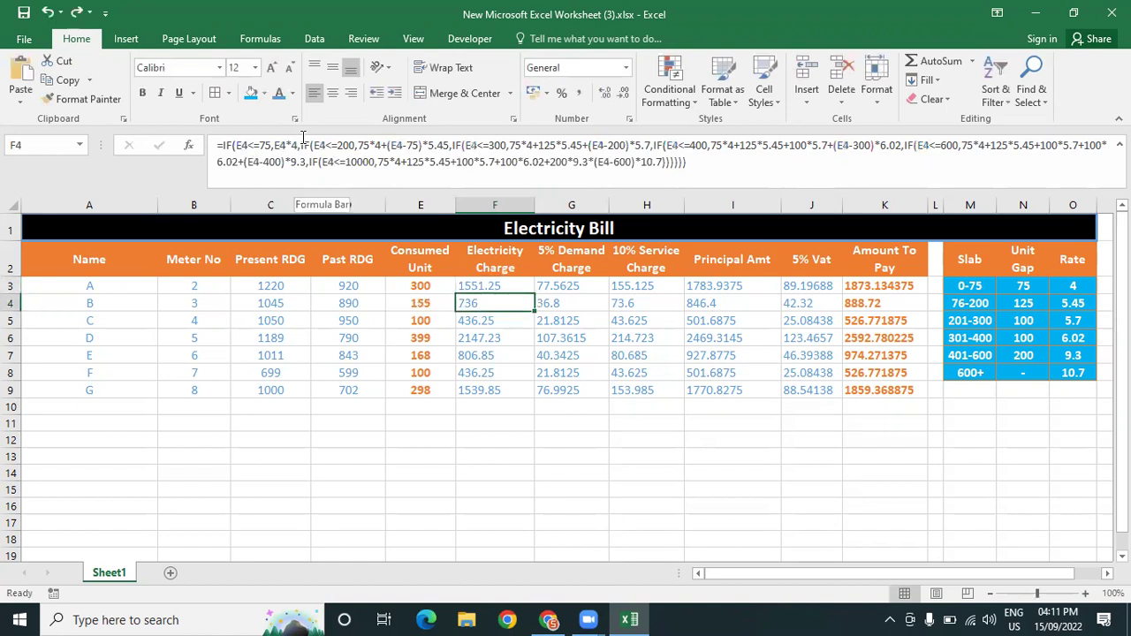
key(F2)
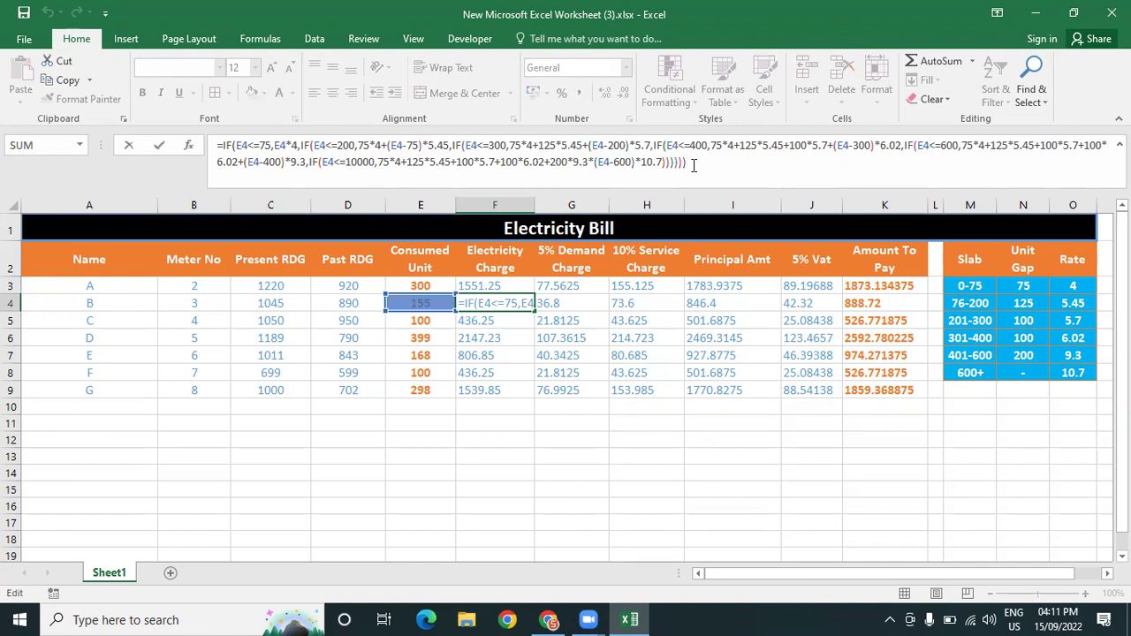
key(Return)
click(622, 419)
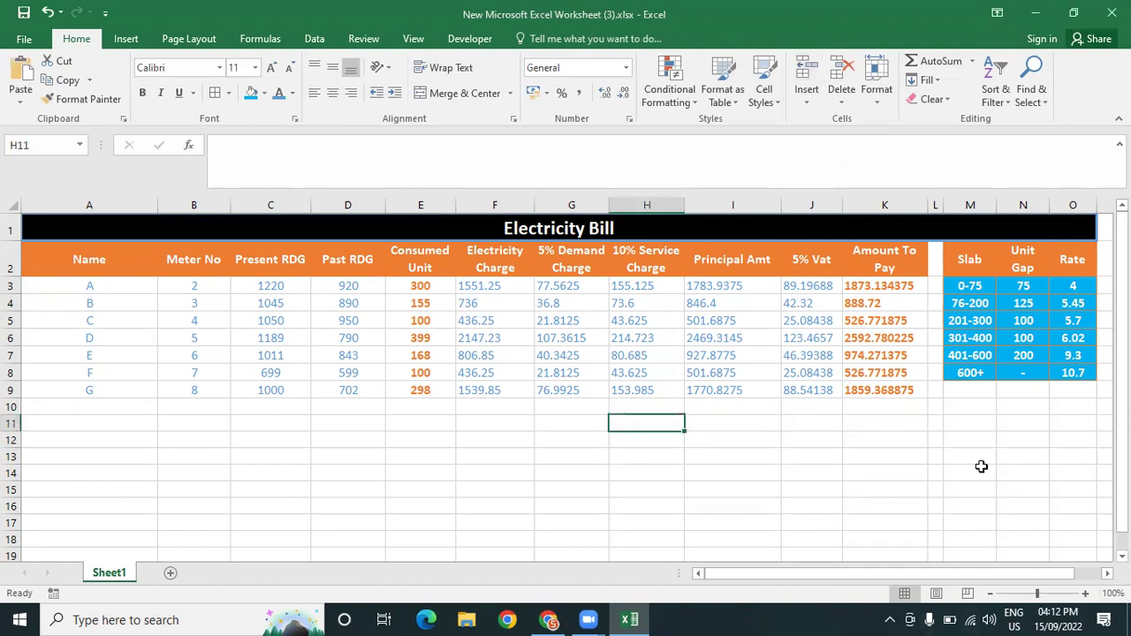
Review the Consumed Unit cells E3:E9 and the Present and Past RDG values in columns C and D
click(353, 290)
drag(429, 286, 431, 389)
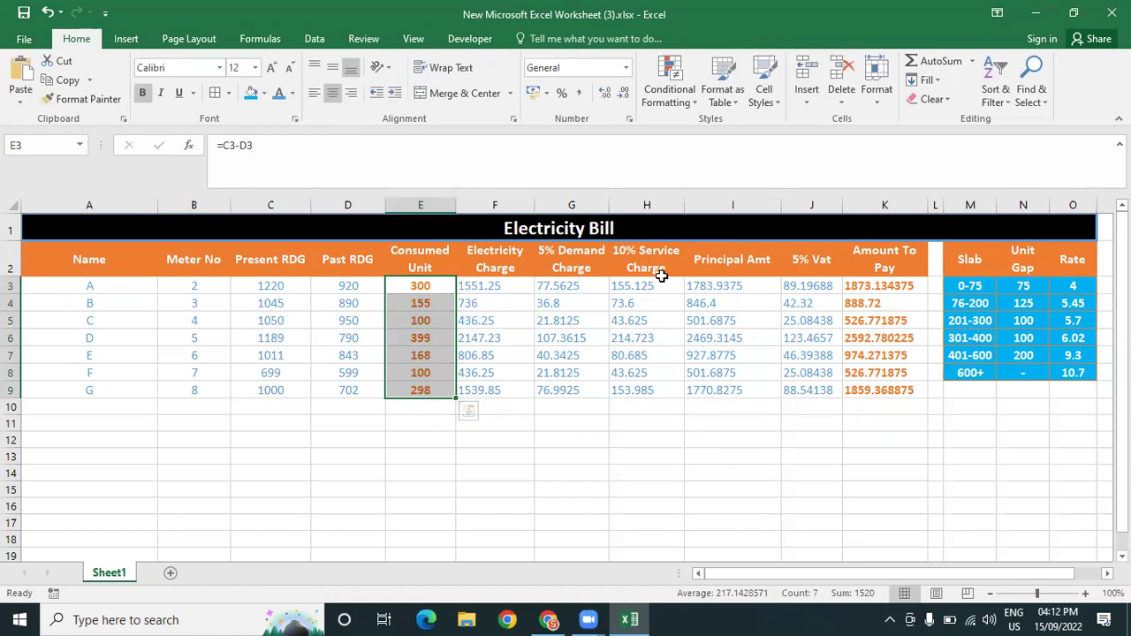
click(464, 404)
click(413, 428)
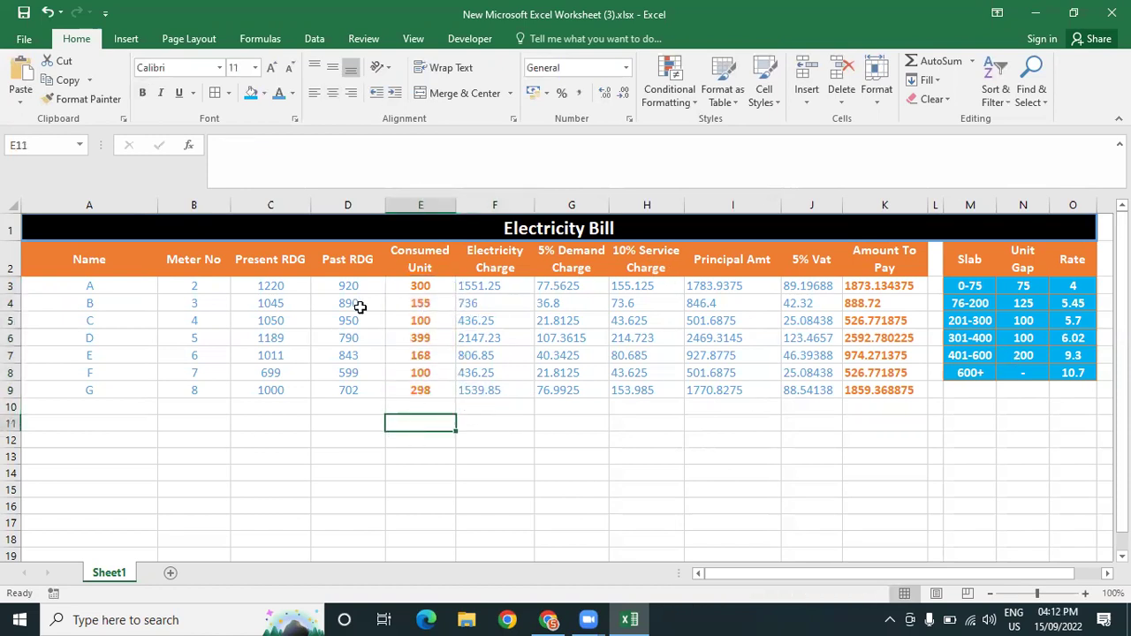
drag(254, 285, 359, 391)
click(397, 504)
drag(259, 293, 369, 366)
click(646, 440)
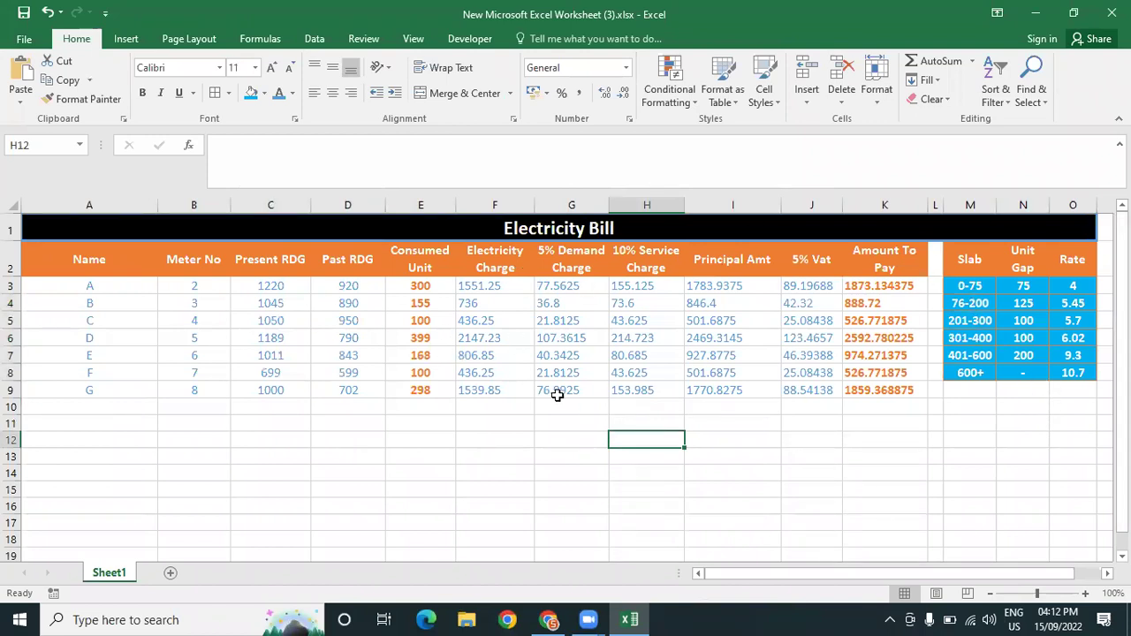
Try replacing the nested IF formula in F3 with =E3
click(412, 285)
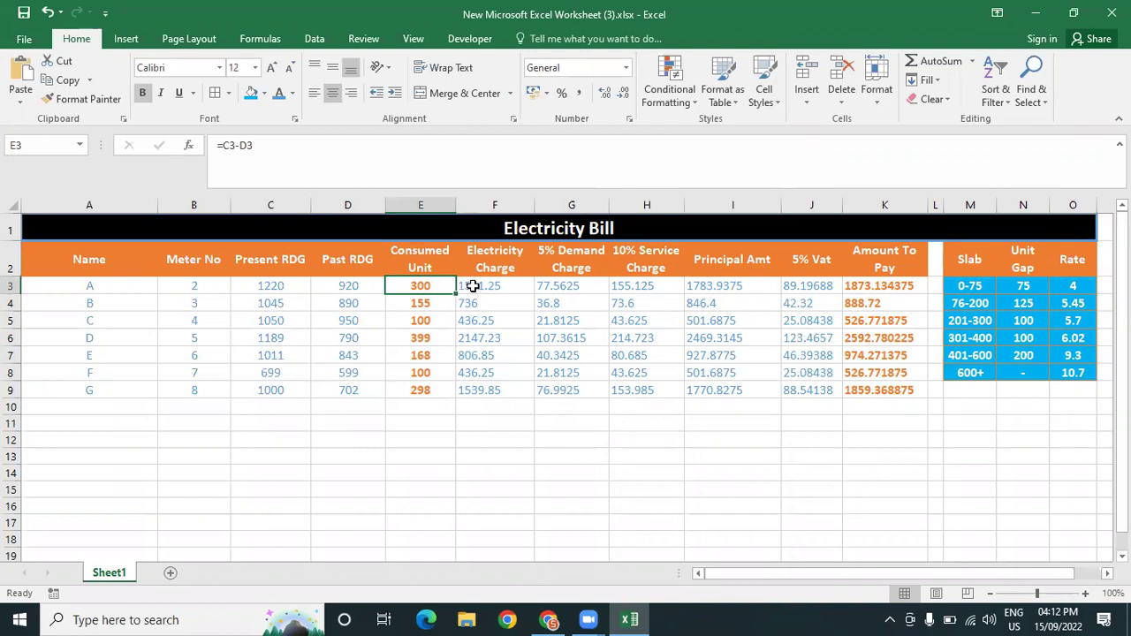
click(466, 286)
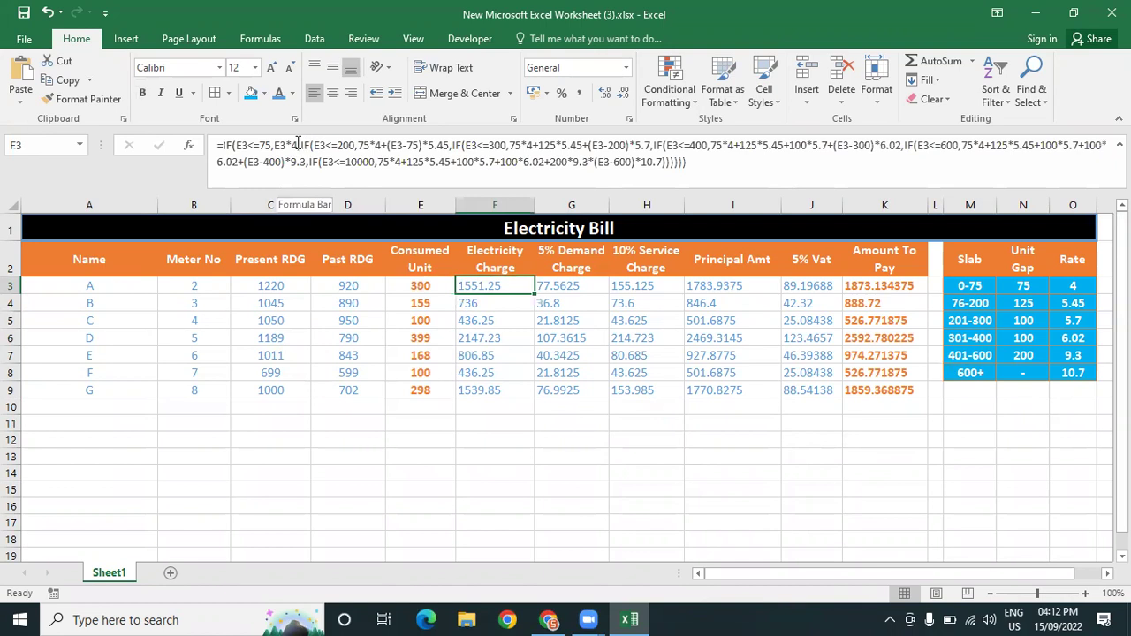
click(299, 145)
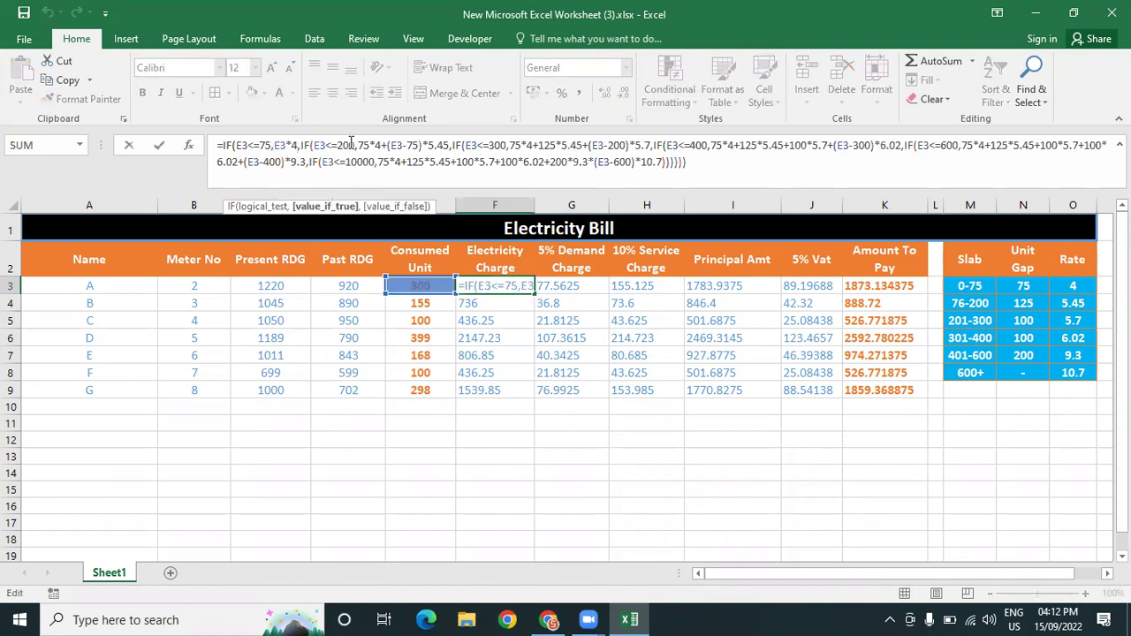
click(203, 158)
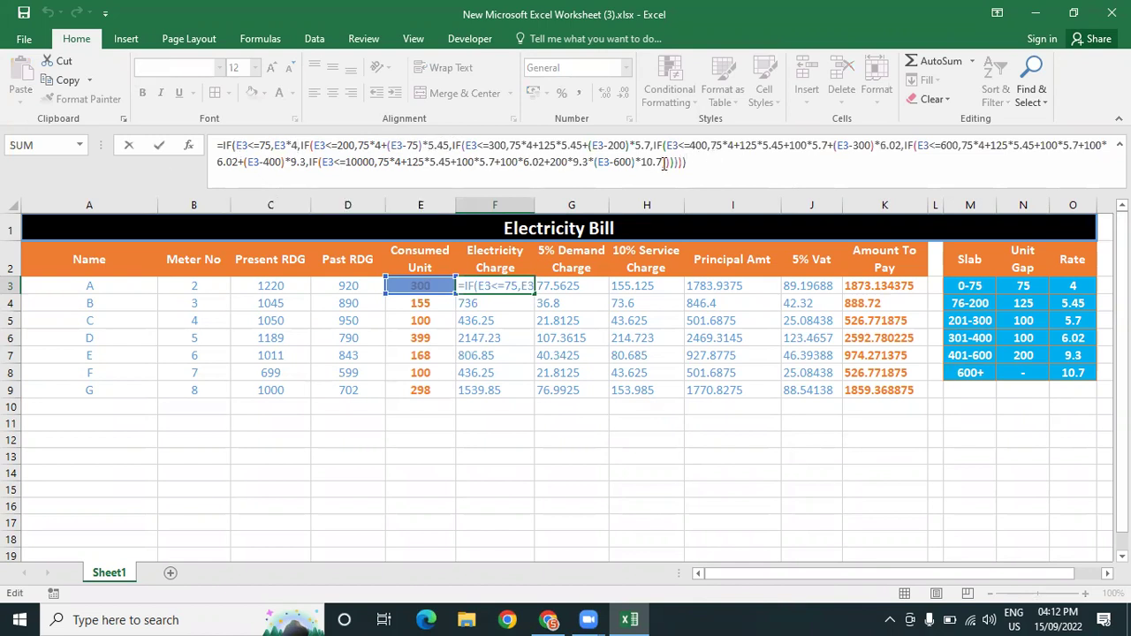
drag(663, 164, 196, 138)
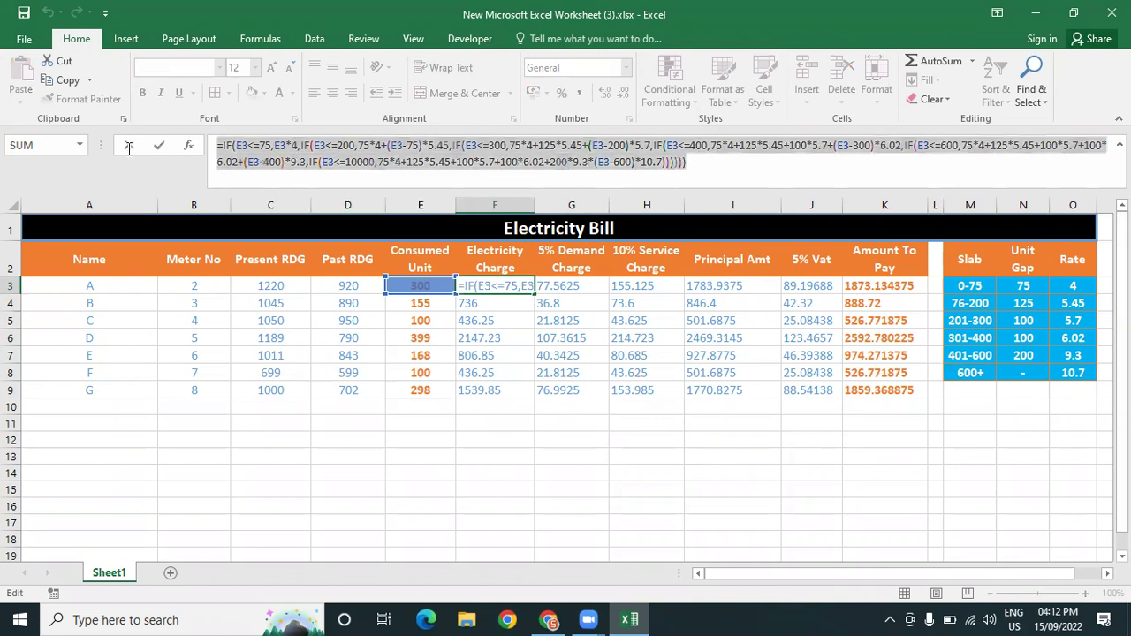
text(=)
click(405, 285)
click(468, 171)
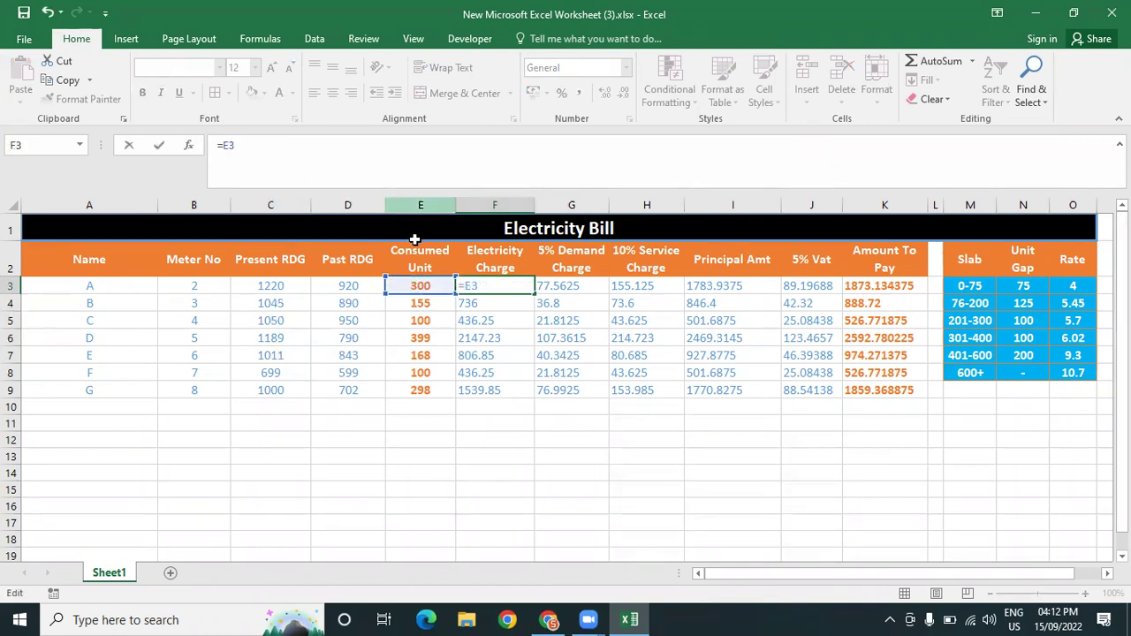
click(415, 307)
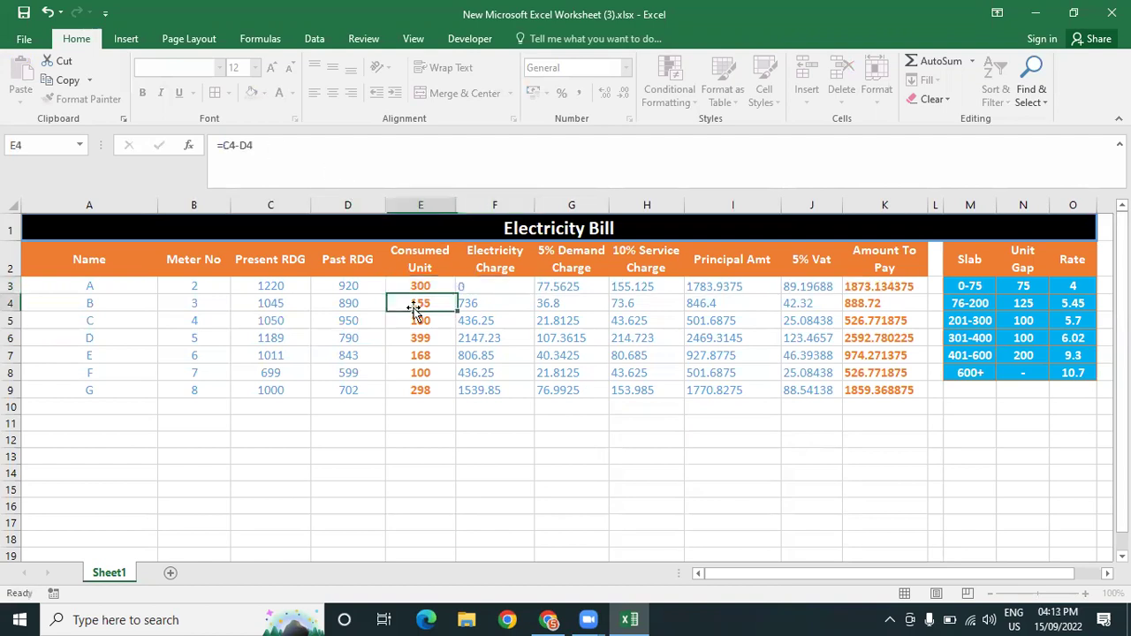
click(497, 455)
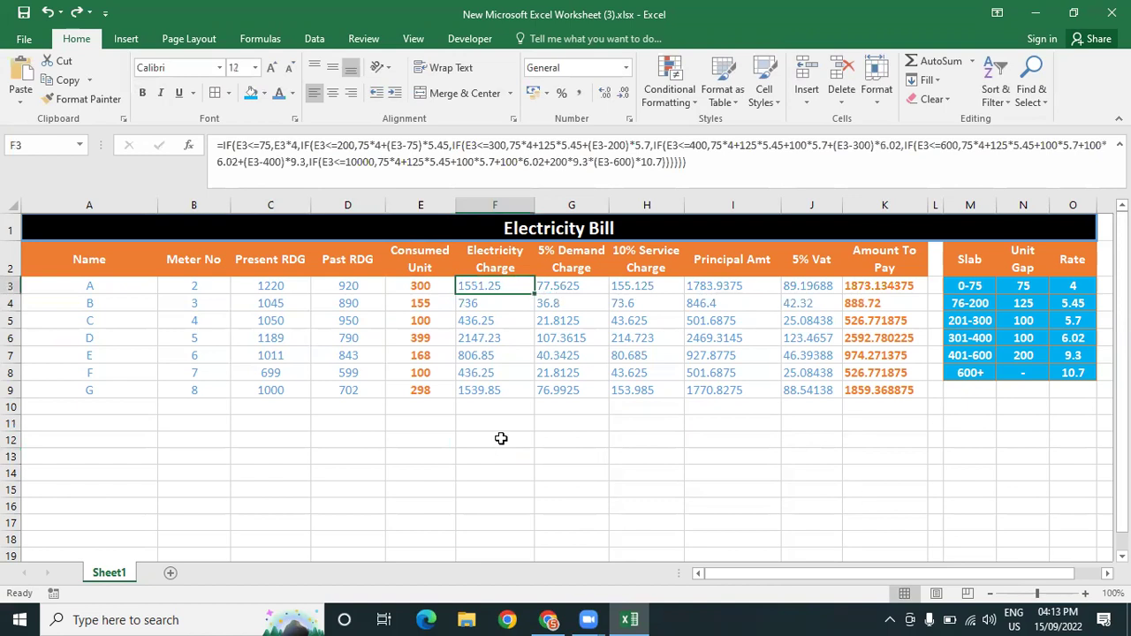
Examine the nested IF formula for the Electricity Charge of customer A in F3
click(500, 438)
click(471, 296)
click(473, 287)
click(574, 455)
click(499, 281)
click(511, 423)
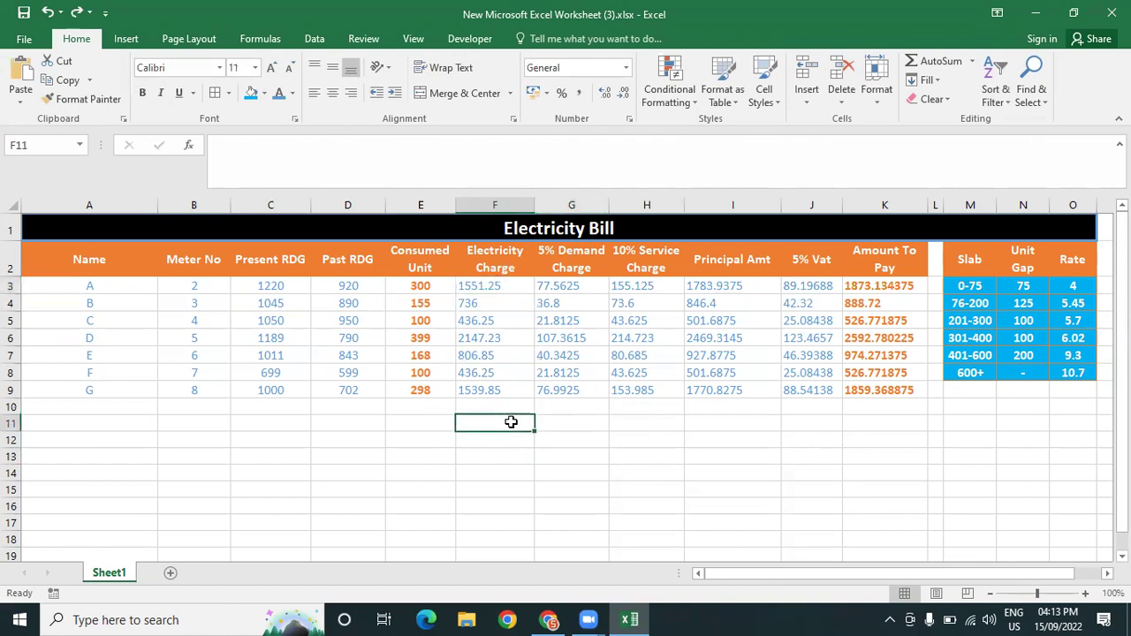
click(513, 287)
click(496, 150)
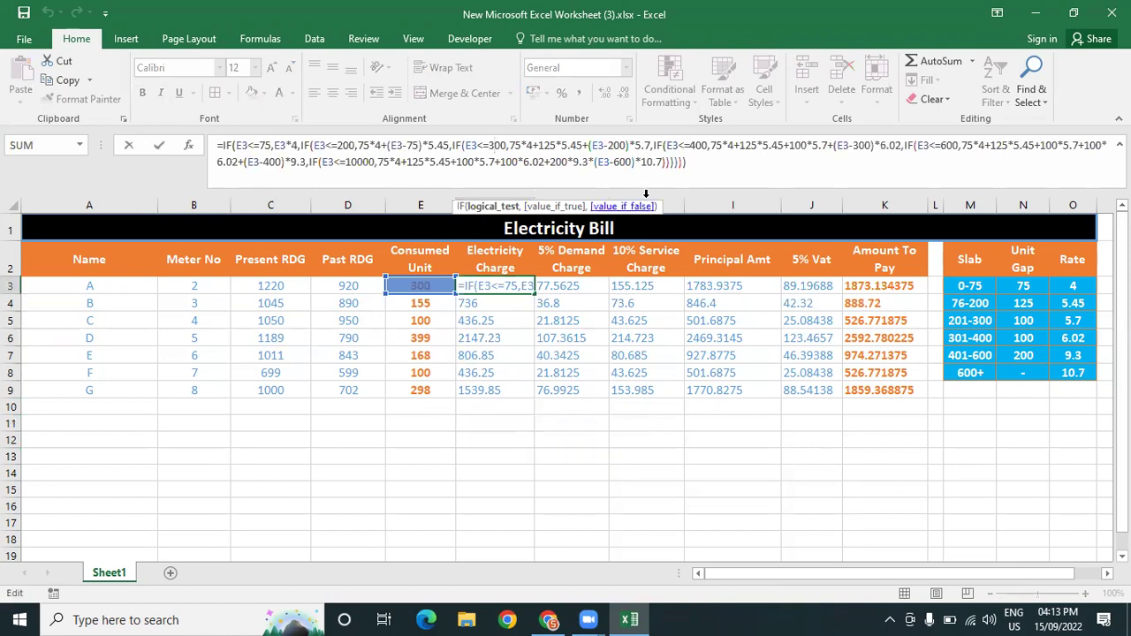
click(698, 165)
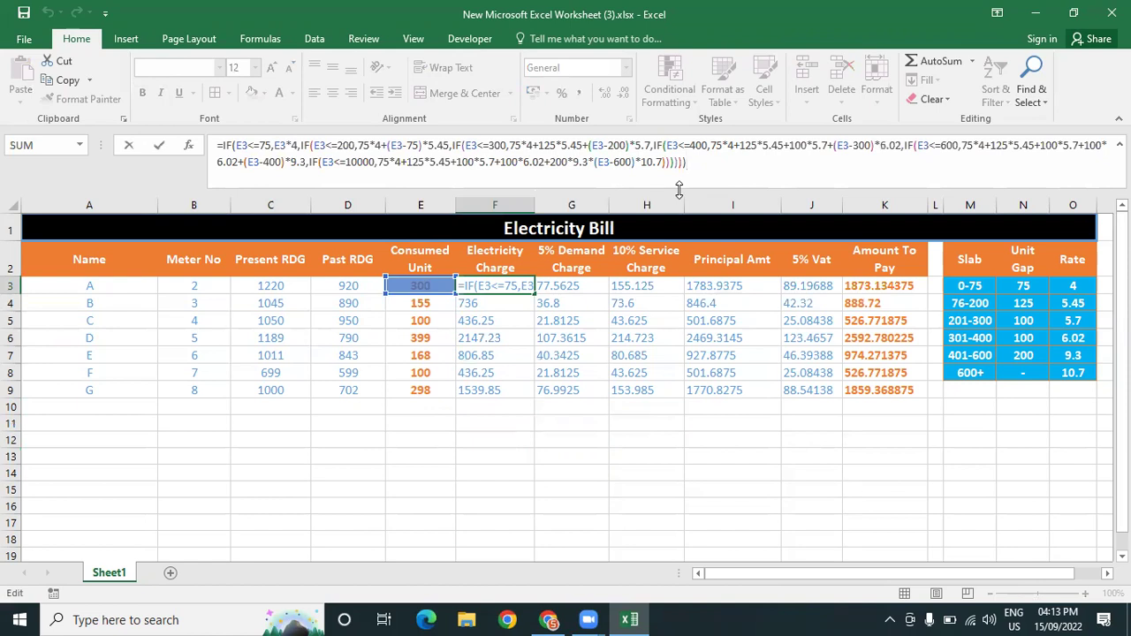
key(Return)
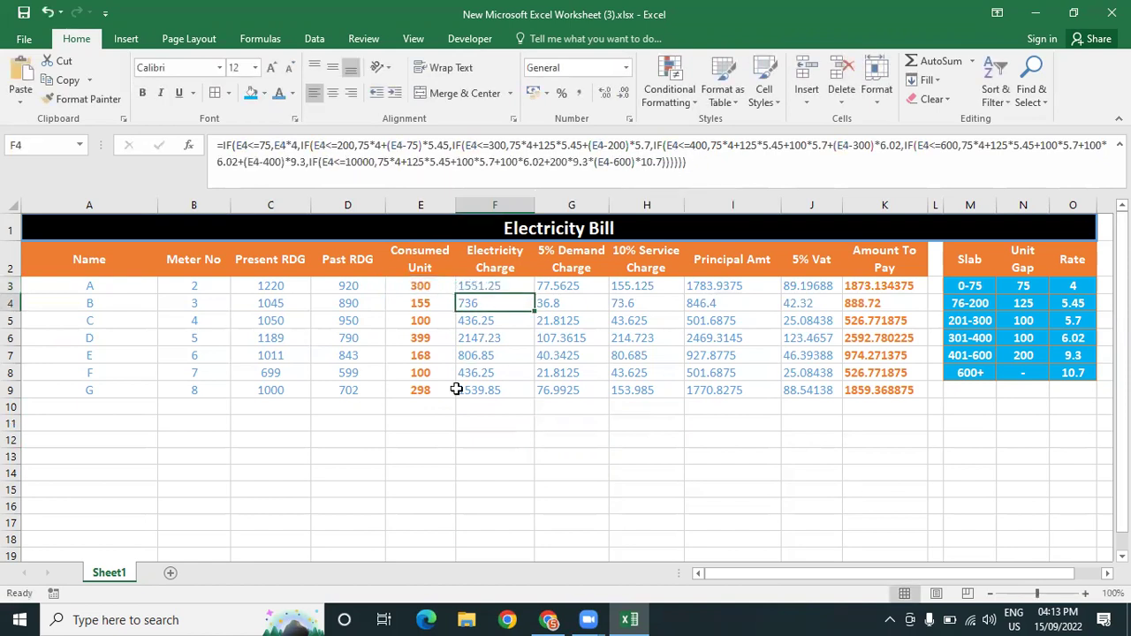
click(415, 423)
click(621, 409)
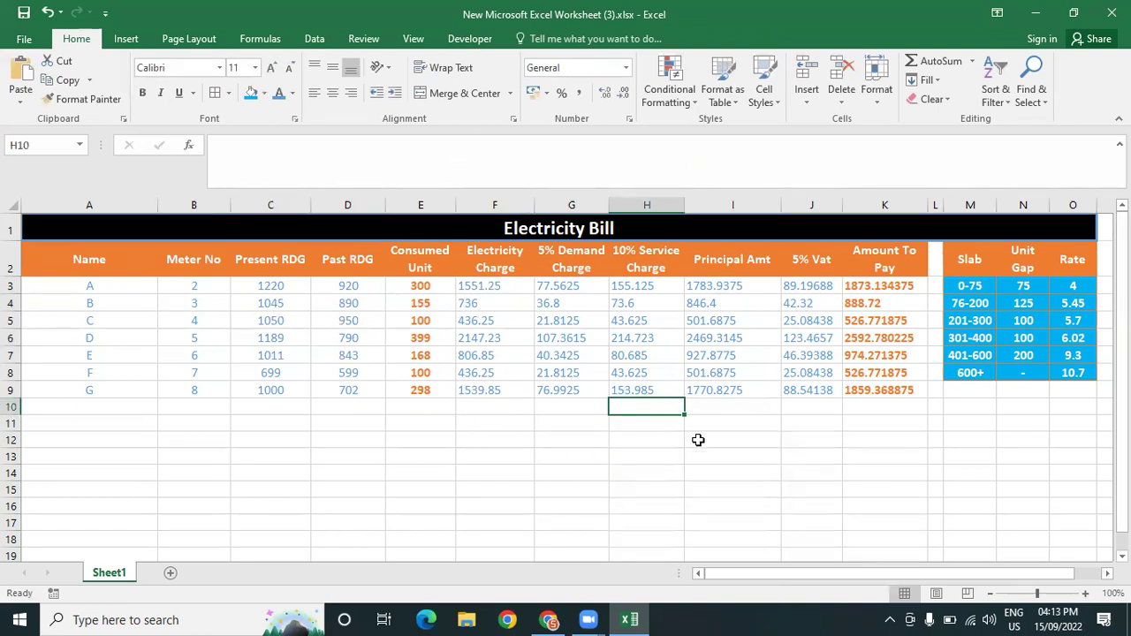
click(923, 456)
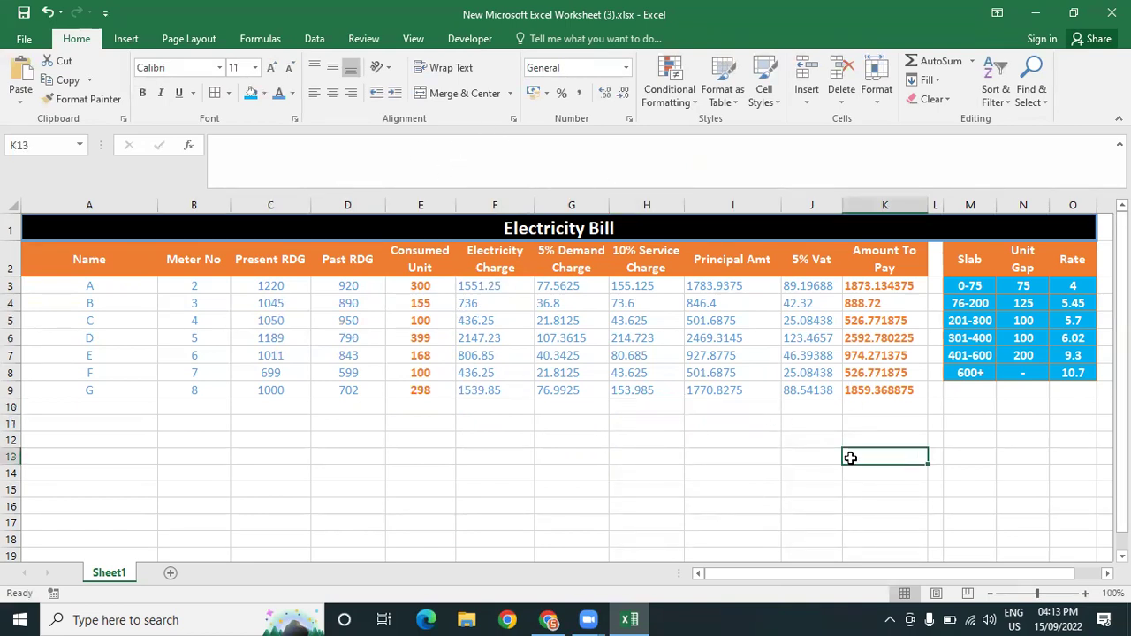
Fill the slab, unit gap and rate cells M3:O8 with a darker blue theme colour
drag(954, 285, 1073, 373)
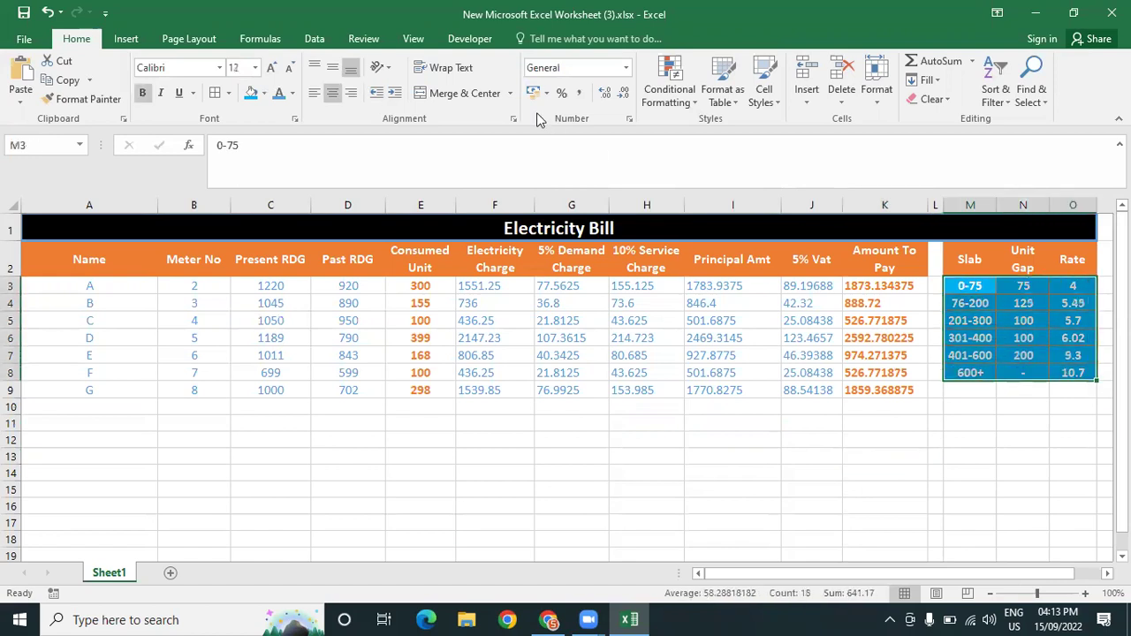
click(264, 93)
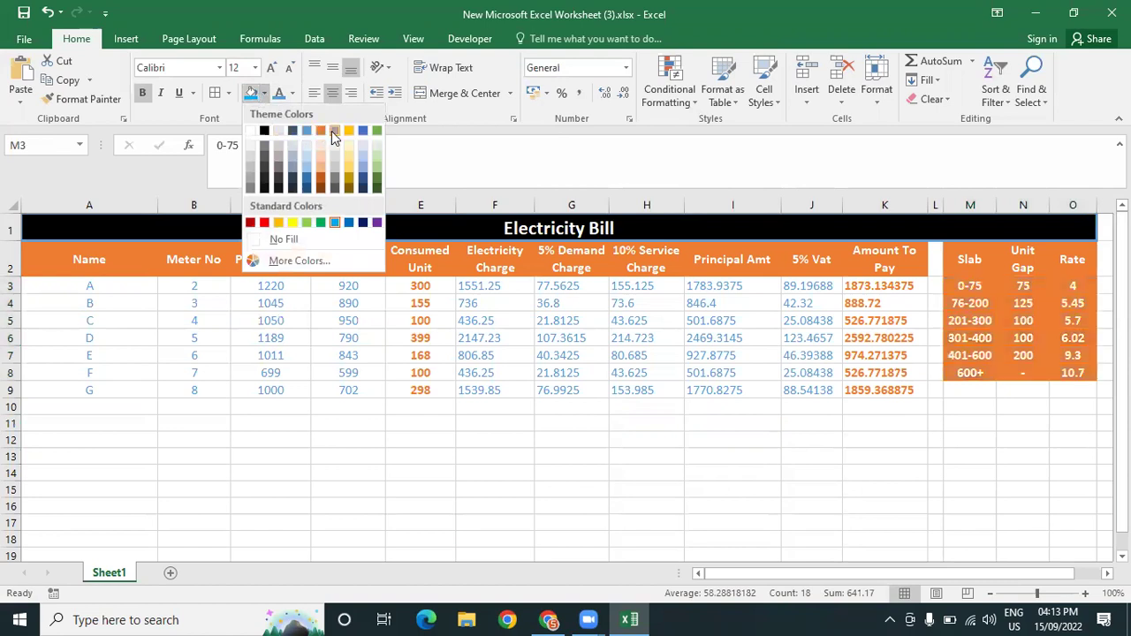
click(311, 179)
click(970, 406)
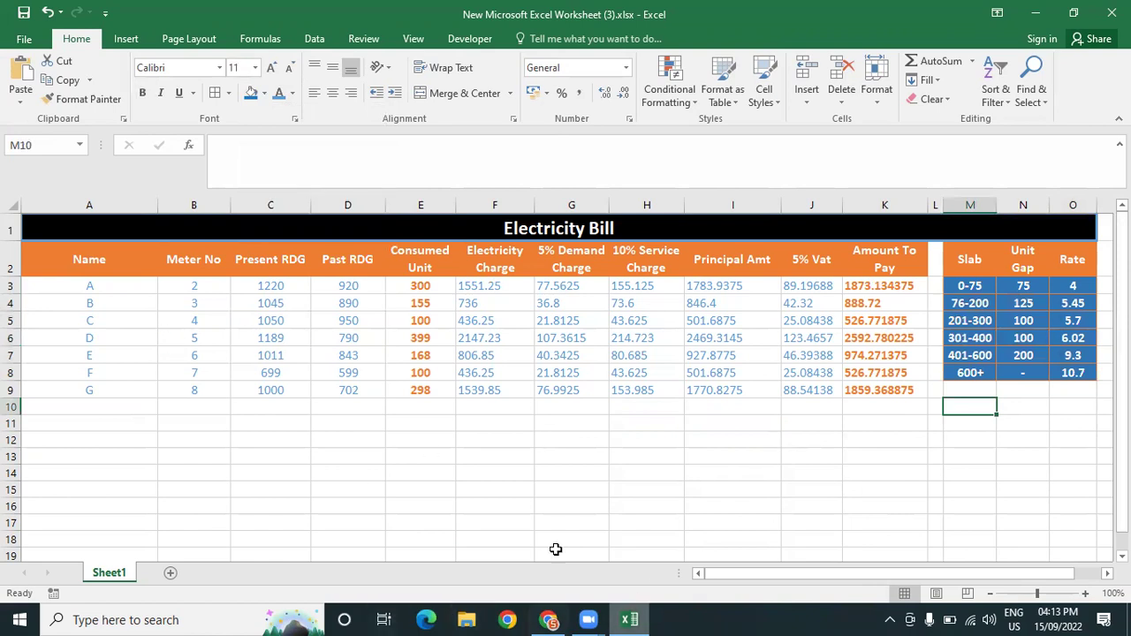
click(598, 422)
click(988, 407)
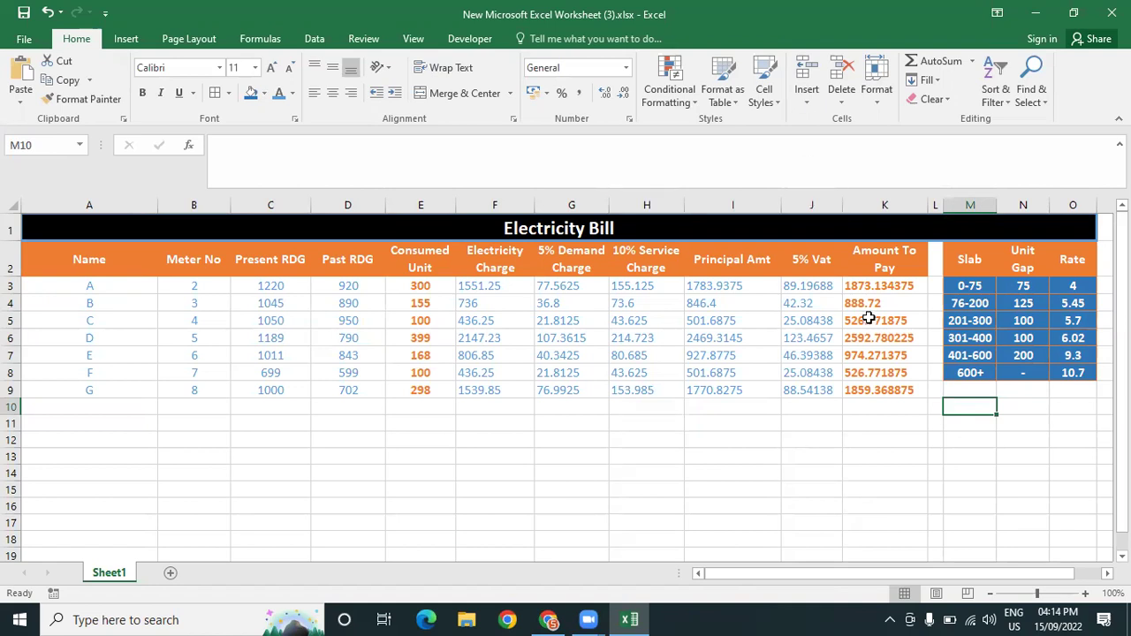
Review the first IF condition of the Electricity Charge formula in F3 and the Consumed Unit formula in E3
click(546, 285)
click(495, 287)
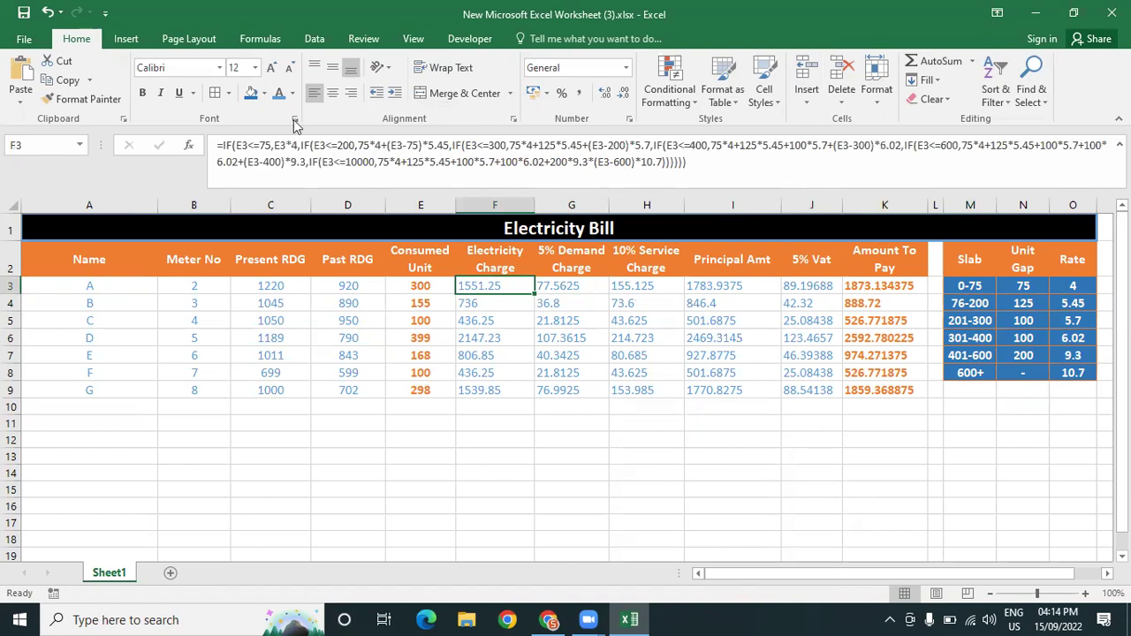
click(249, 145)
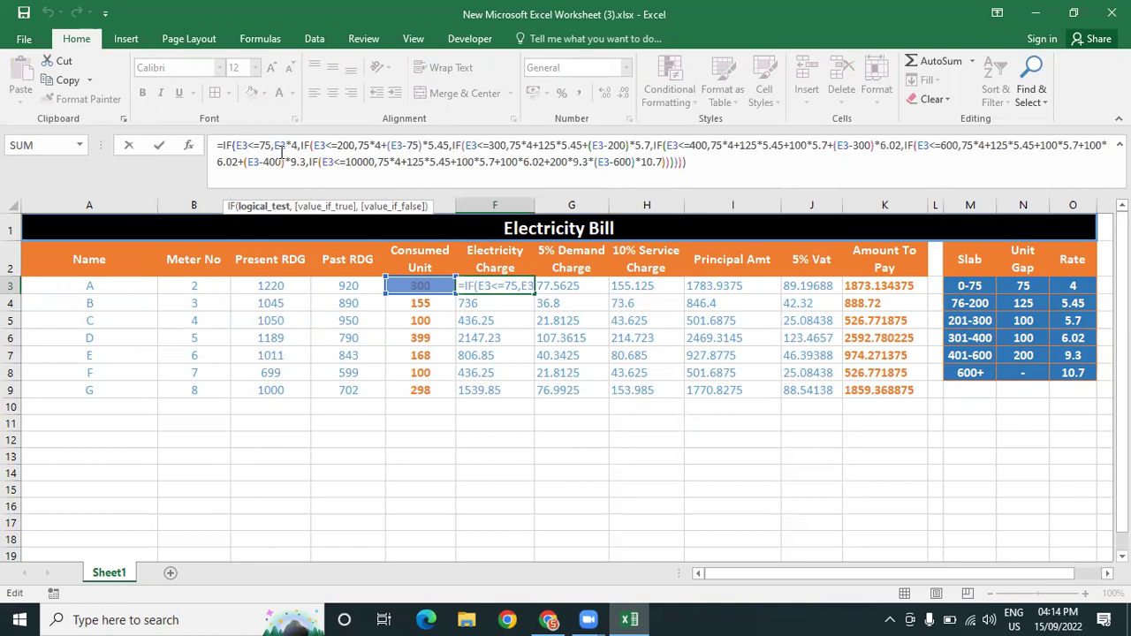
click(664, 453)
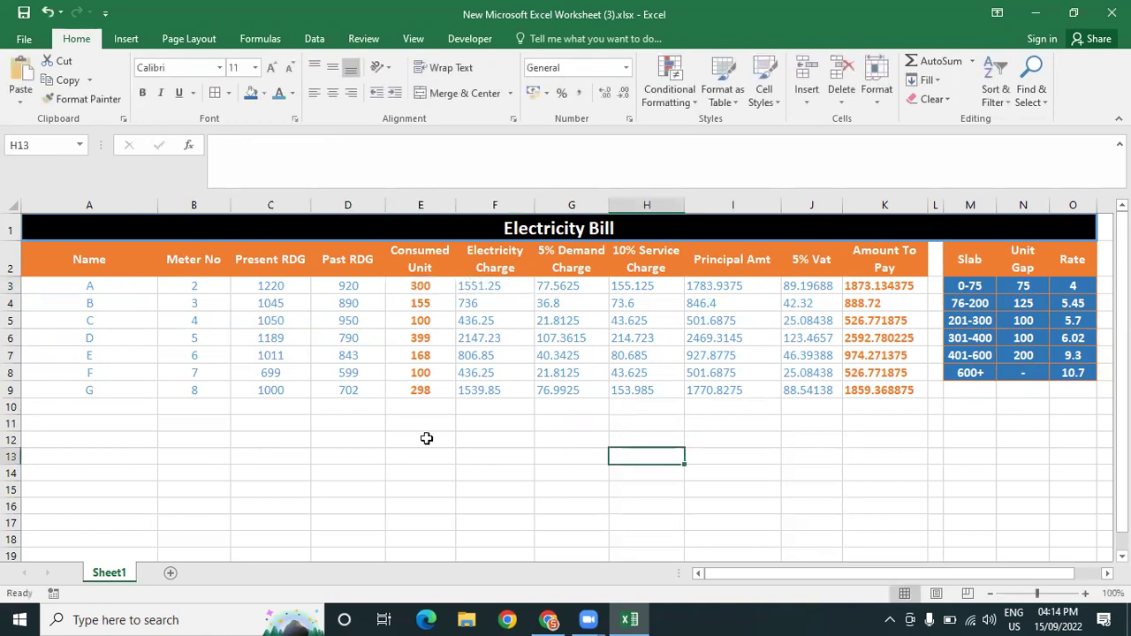
click(466, 290)
key(Left)
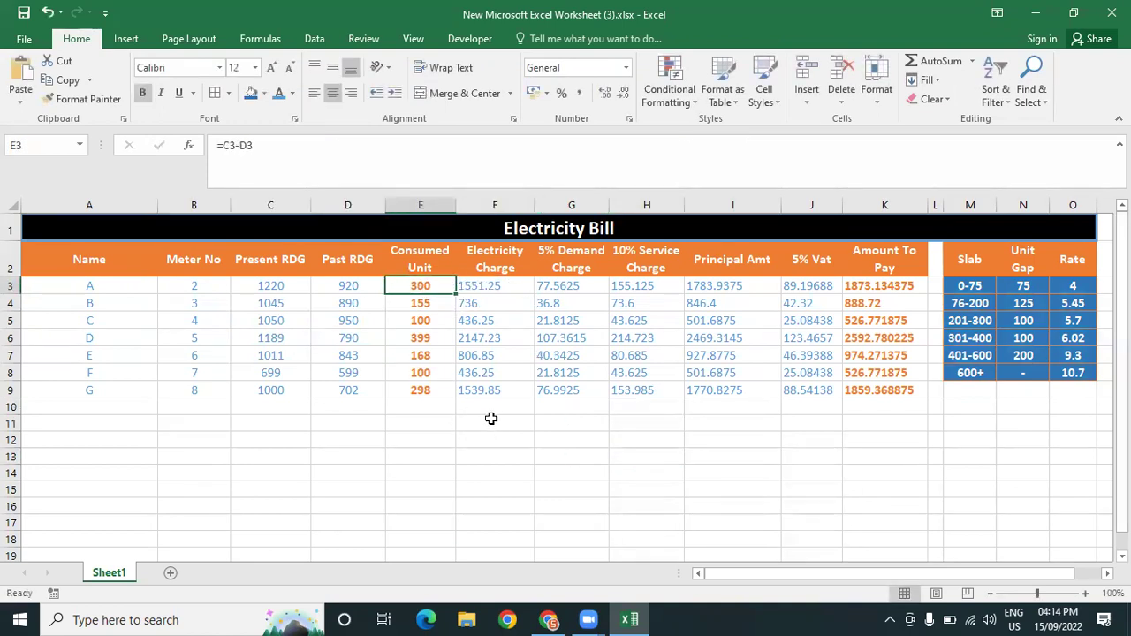
Enter the text IF( in the empty cell F12 below the table
click(497, 437)
click(278, 160)
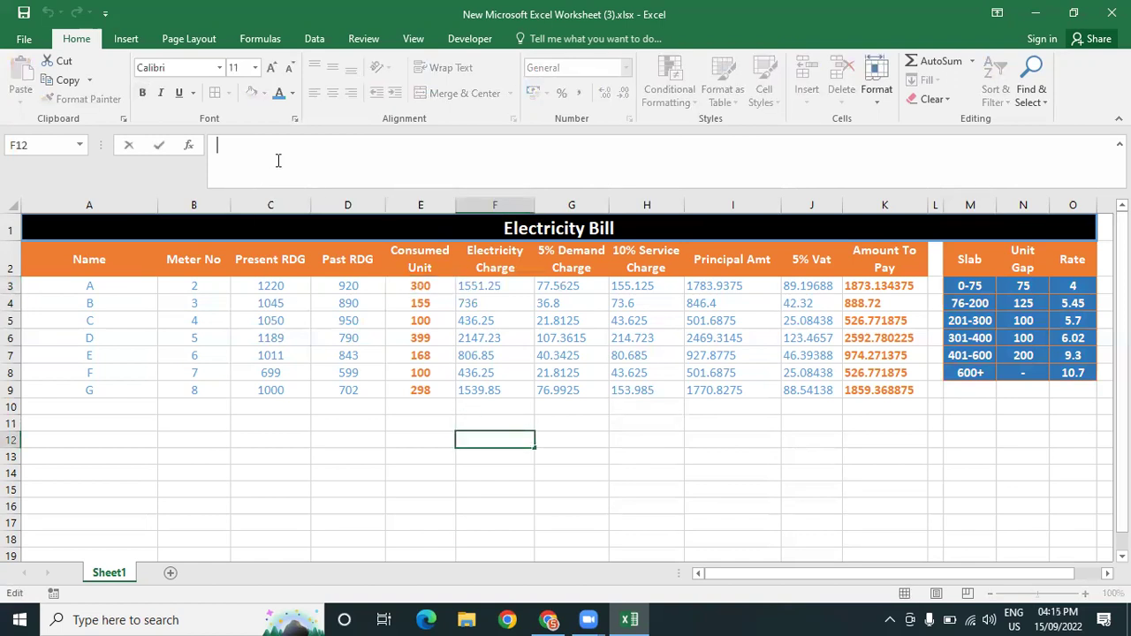
text(IF()
click(427, 437)
click(508, 441)
click(305, 144)
click(404, 446)
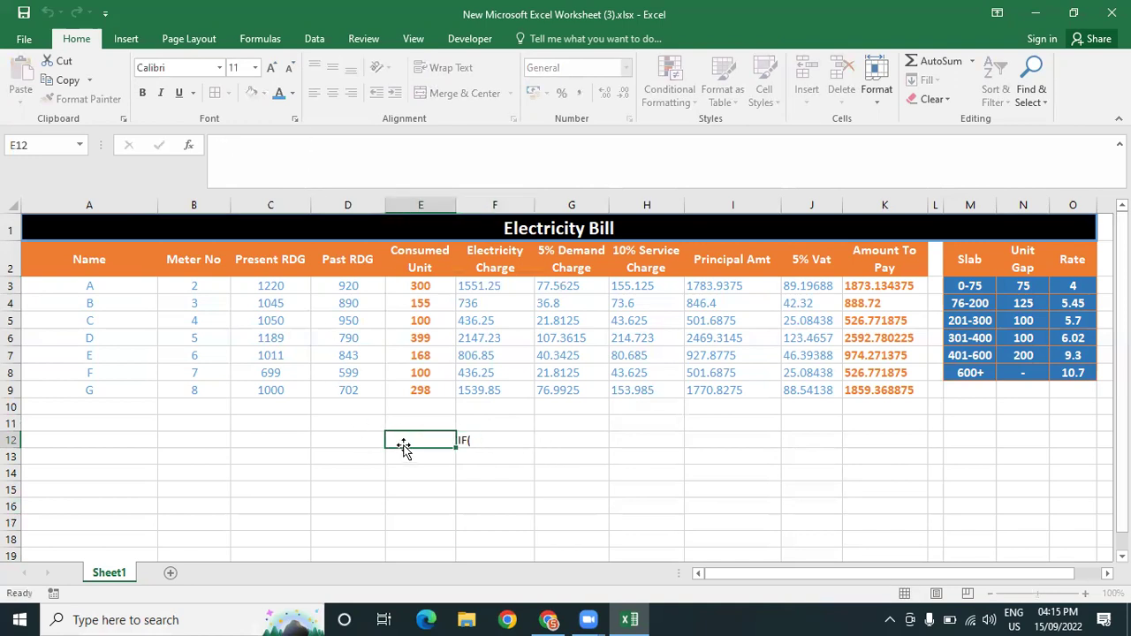
Turn the text in F12 into a formula and extend it to =IF(E3=>0
click(485, 446)
click(321, 145)
text(E)
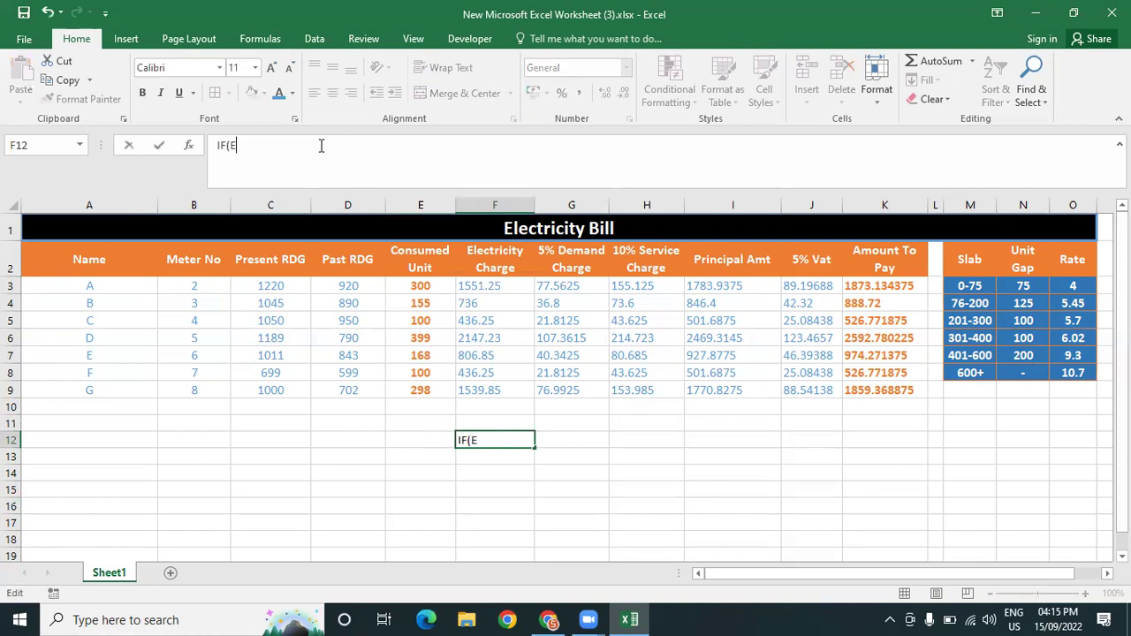
text(3)
click(216, 144)
text(=)
click(310, 154)
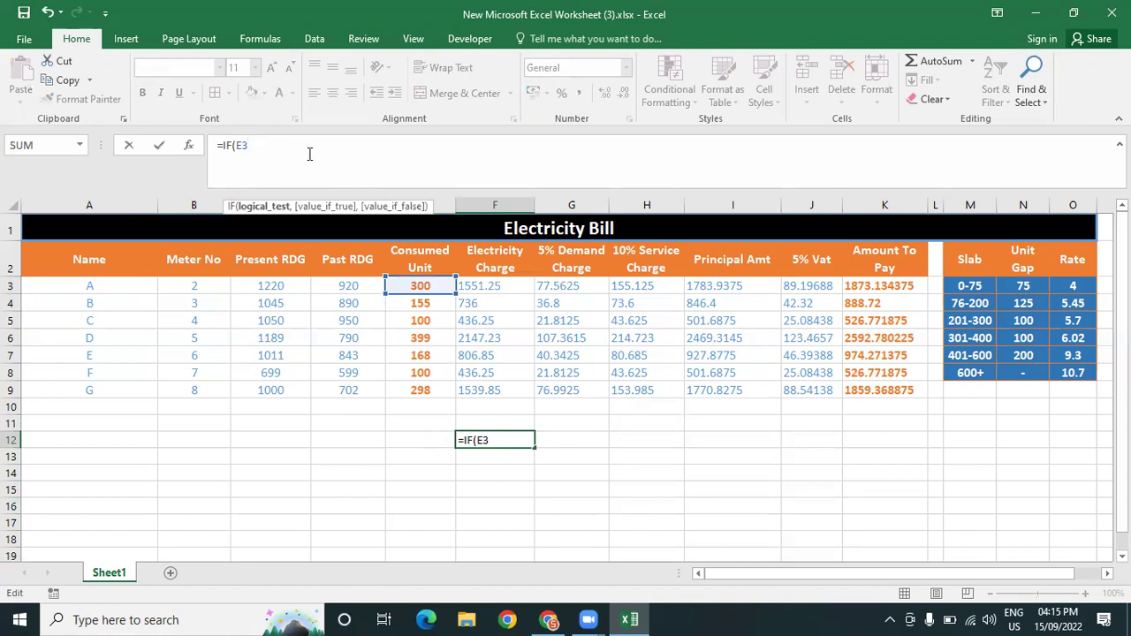
key(BackSpace)
text(=>0)
Insert AND before the opening bracket in F12 so the formula reads =IF AND(E3=>0
click(232, 146)
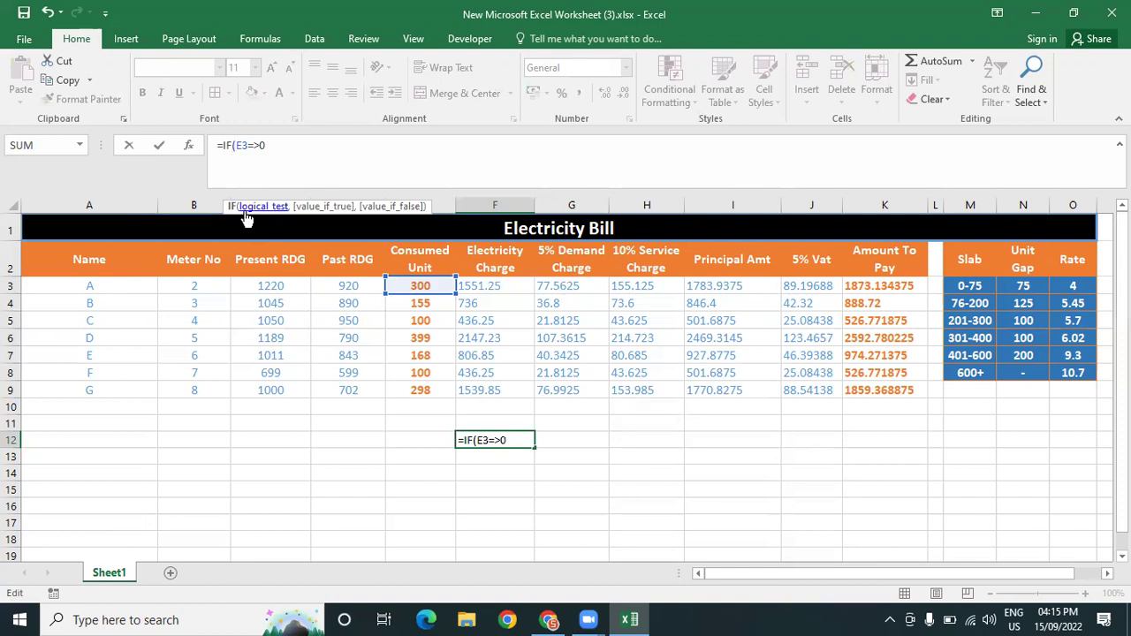
text(aN)
key(BackSpace)
key(BackSpace)
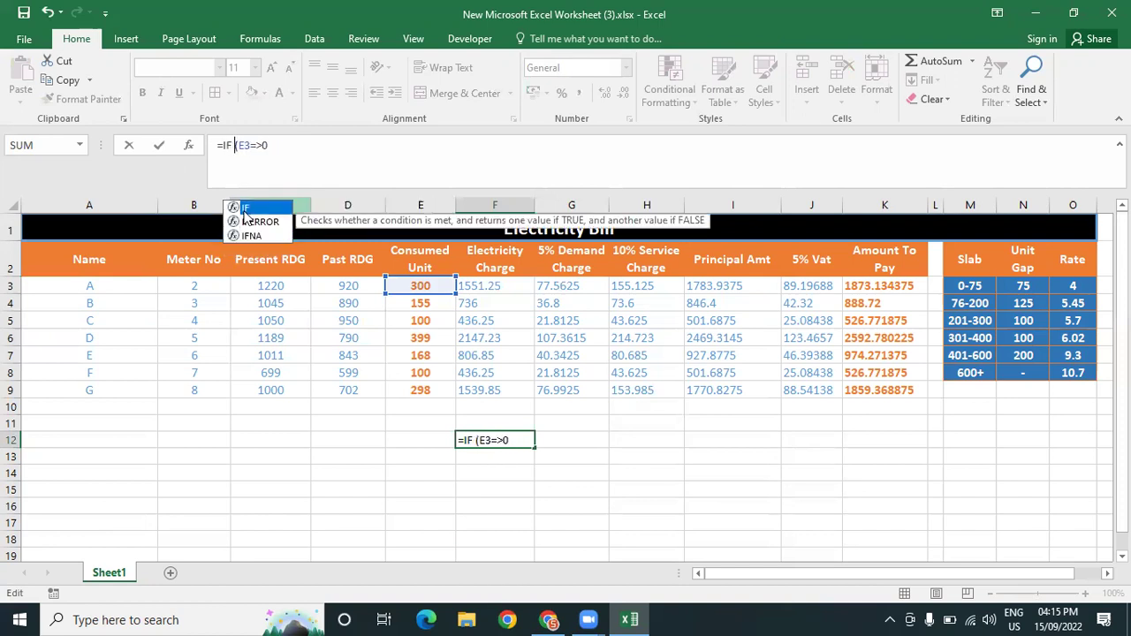
text(ANF)
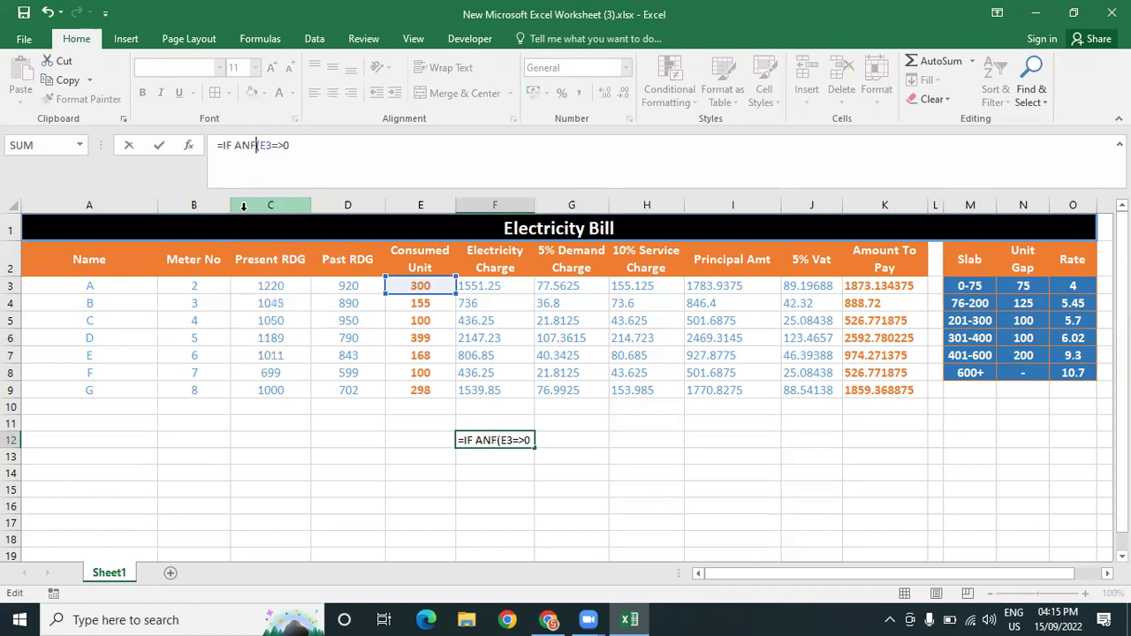
key(BackSpace)
text(D)
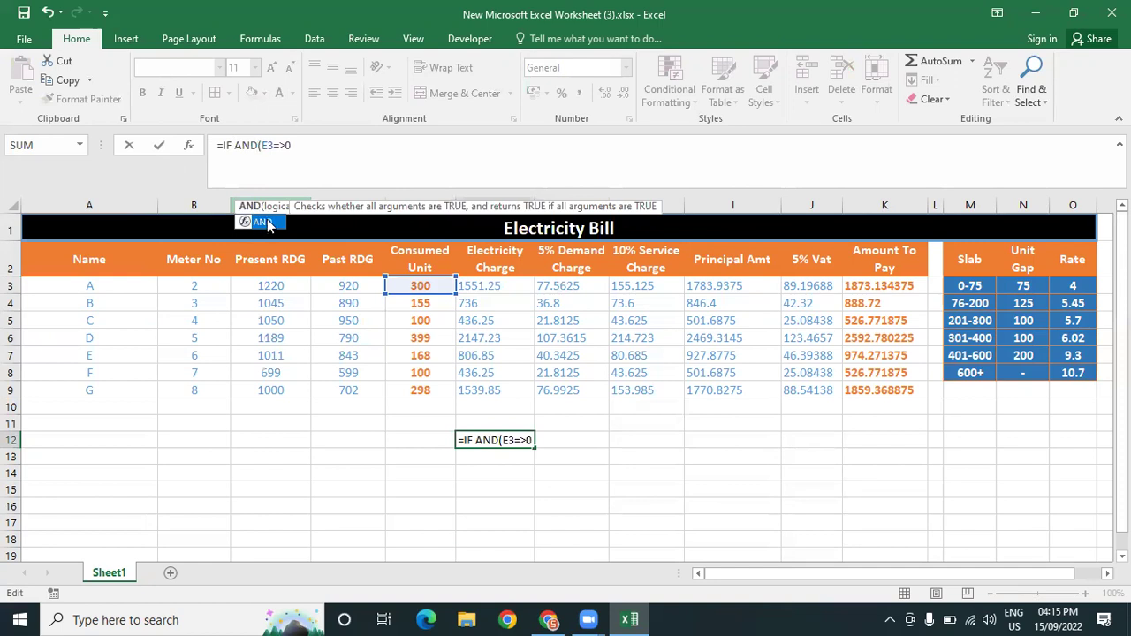
click(268, 224)
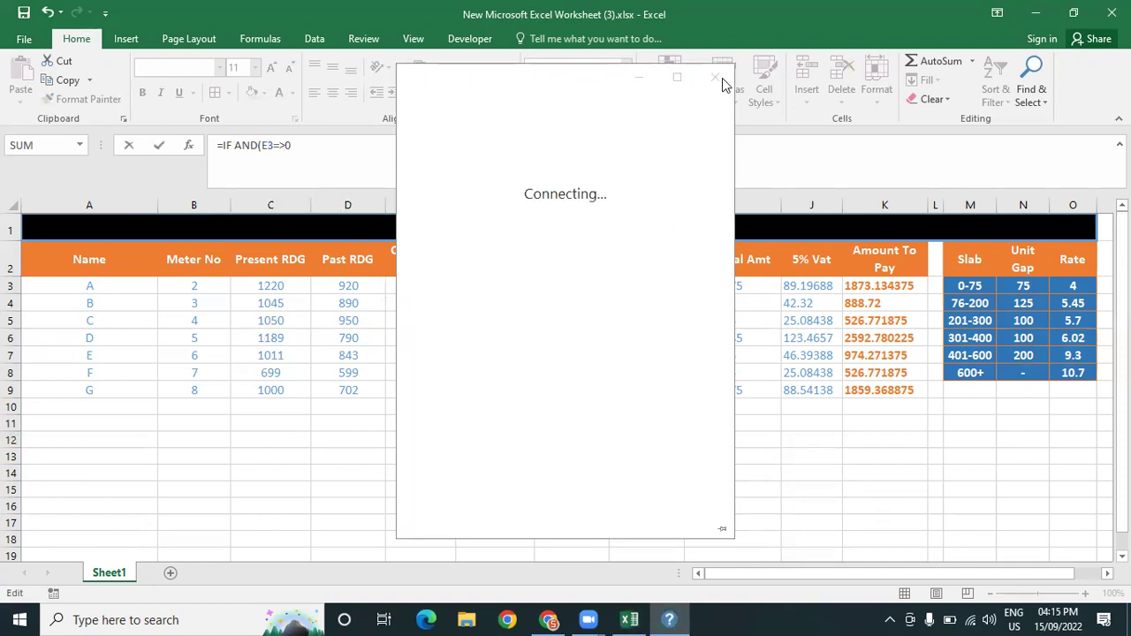
click(716, 77)
click(309, 150)
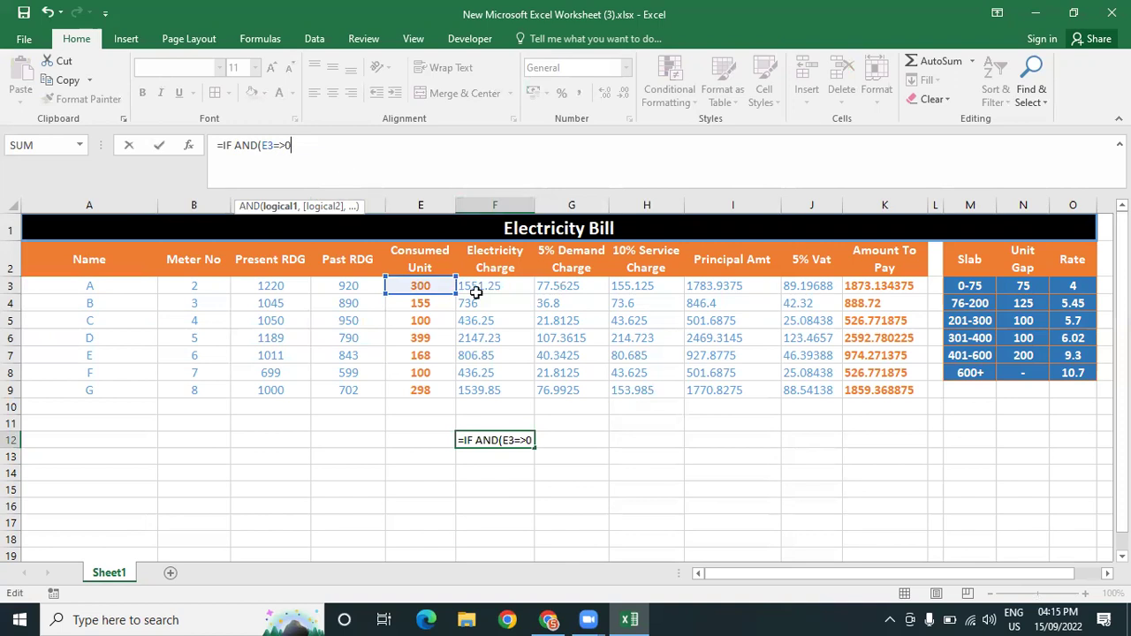
click(549, 619)
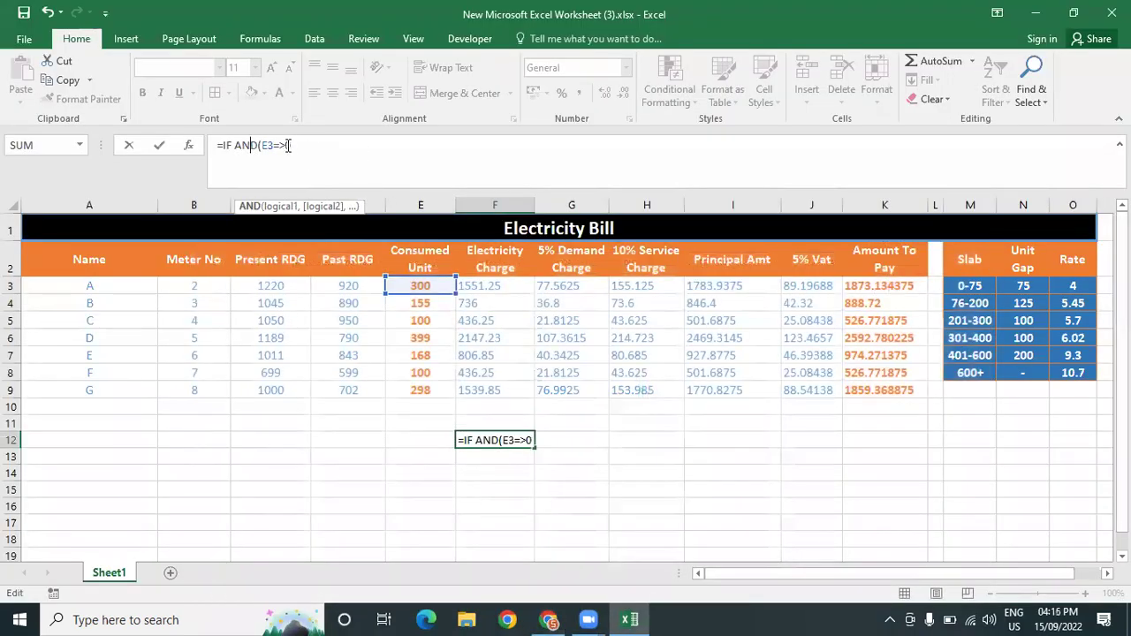
Append ELSE (E3<=20000), E3*10%) to the end of the formula in F12
click(292, 148)
text(ELSE)
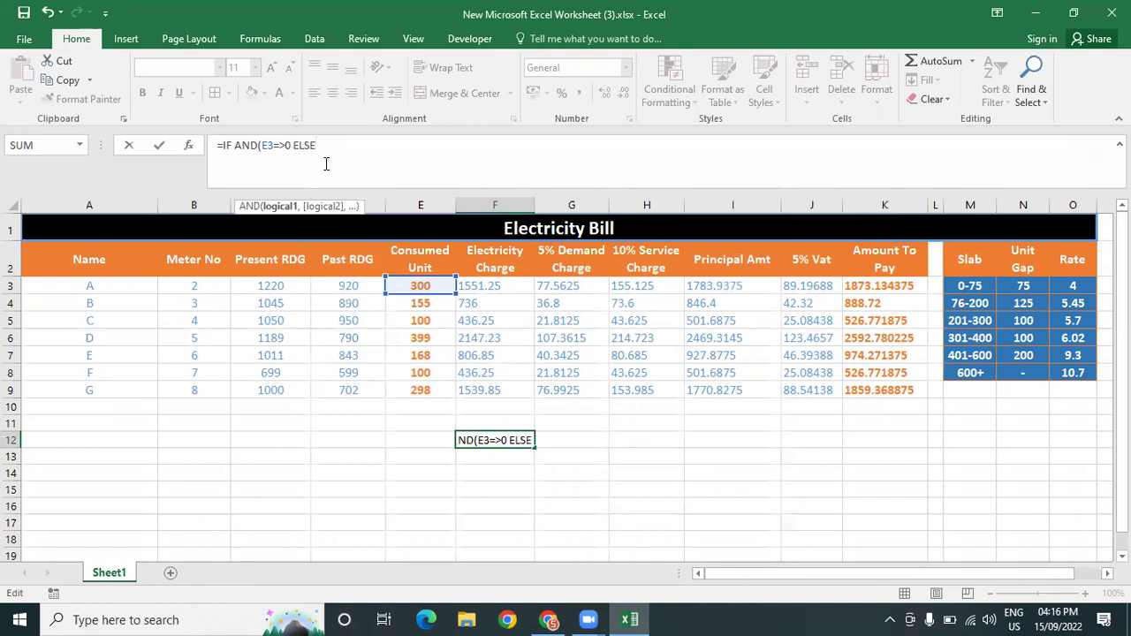
text( (E3<=20000))
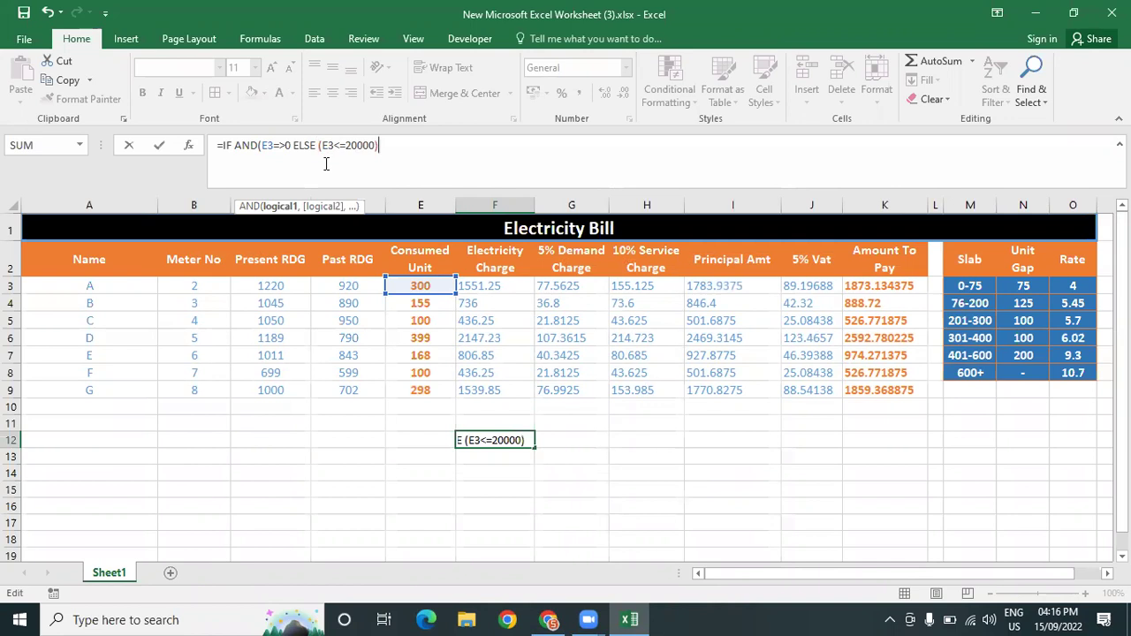
text(,)
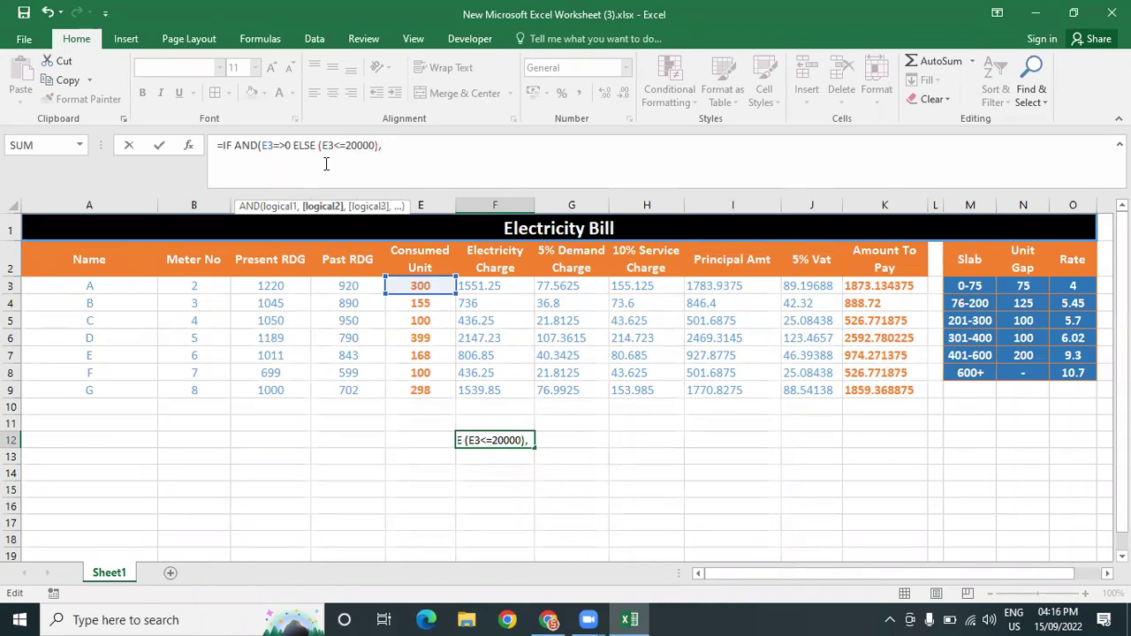
text( E)
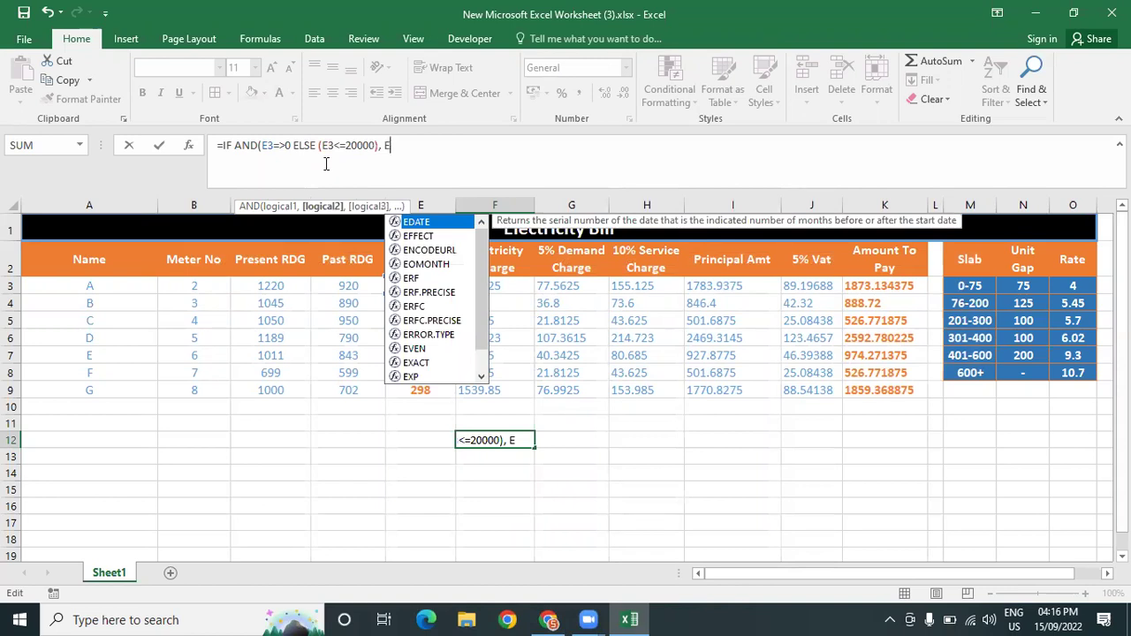
key(BackSpace)
text(E3)
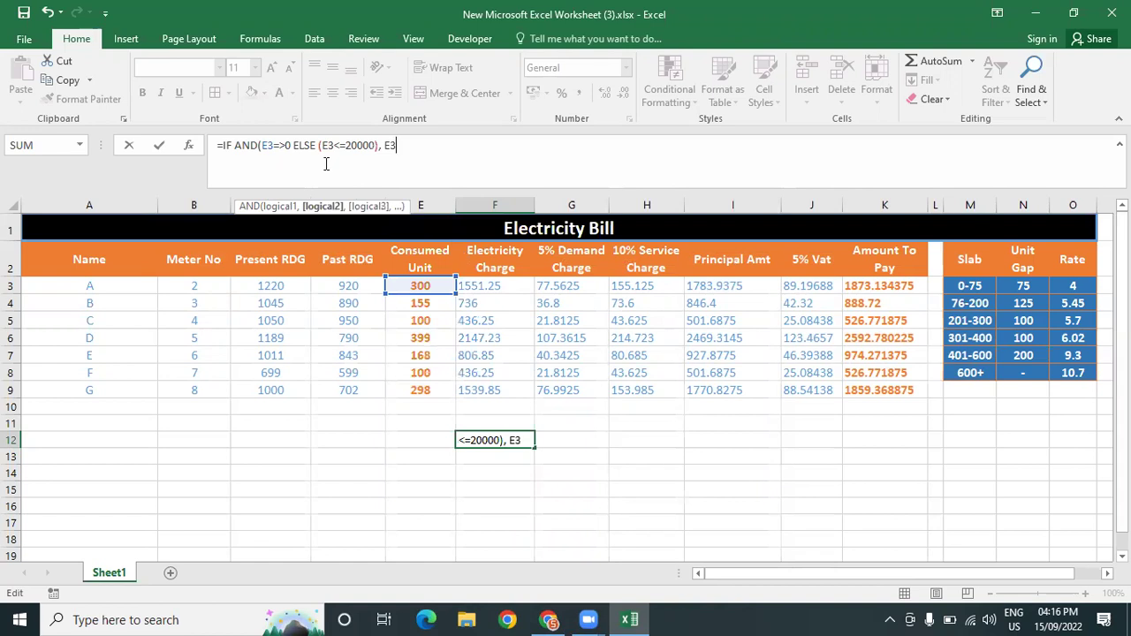
text(*10%)
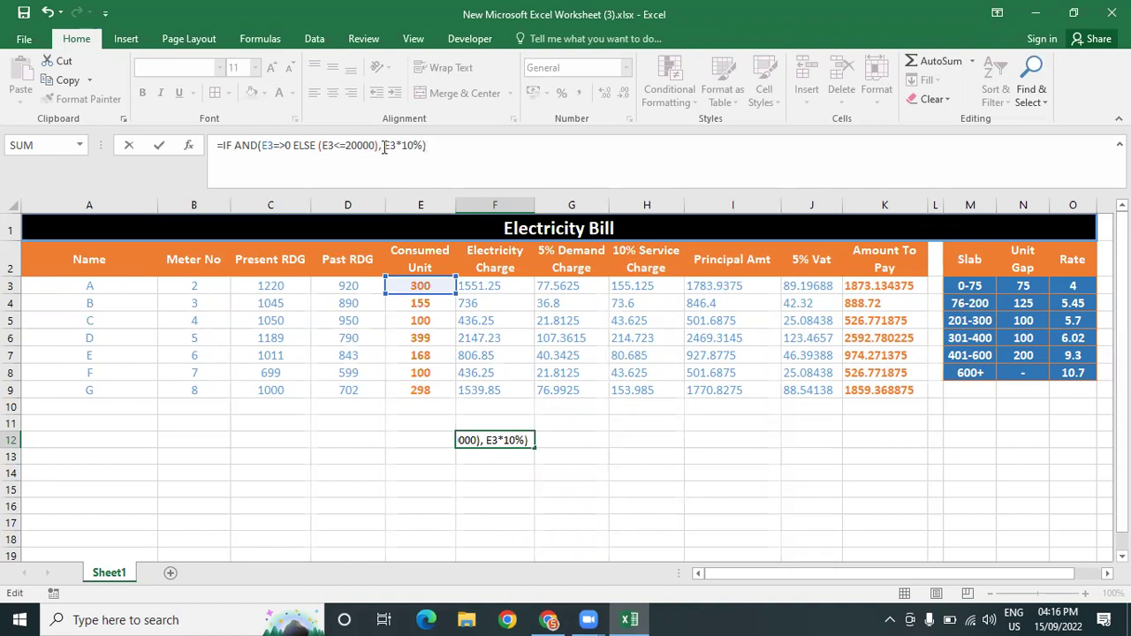
Try to commit the formula =IF AND(E3=>0 ELSE (E3<=20000), E3*10%) in F12
click(322, 146)
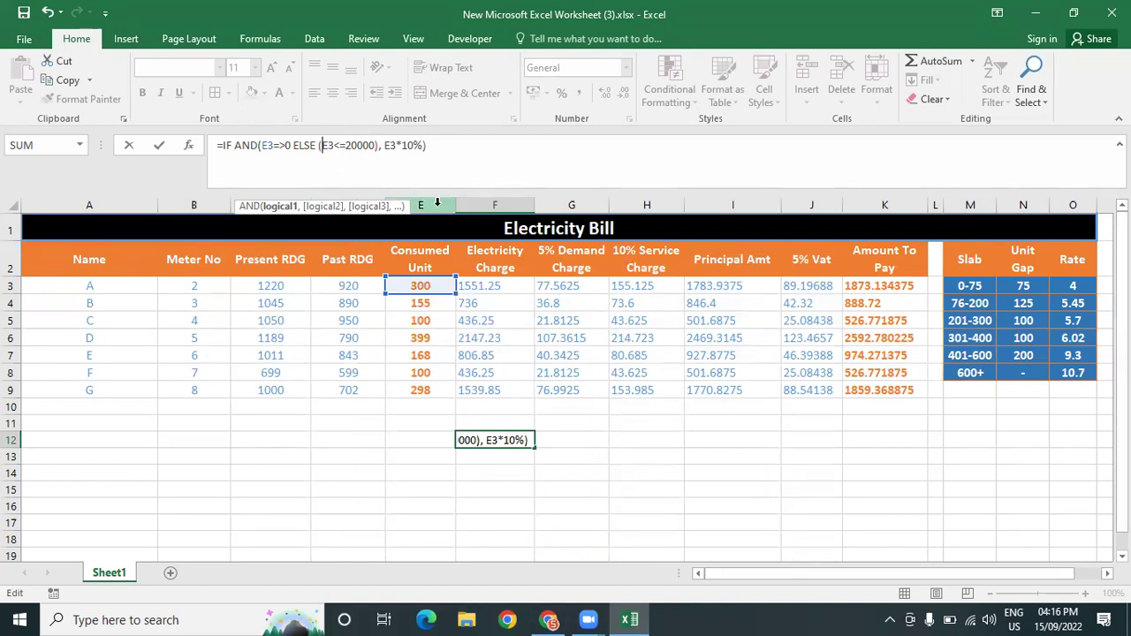
click(495, 147)
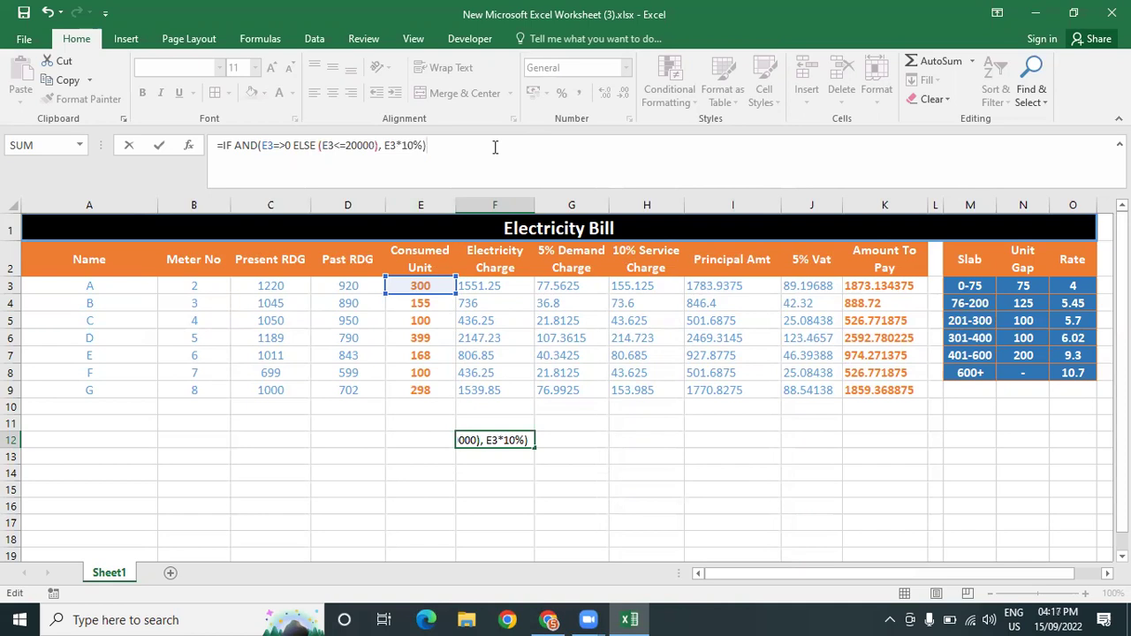
key(Return)
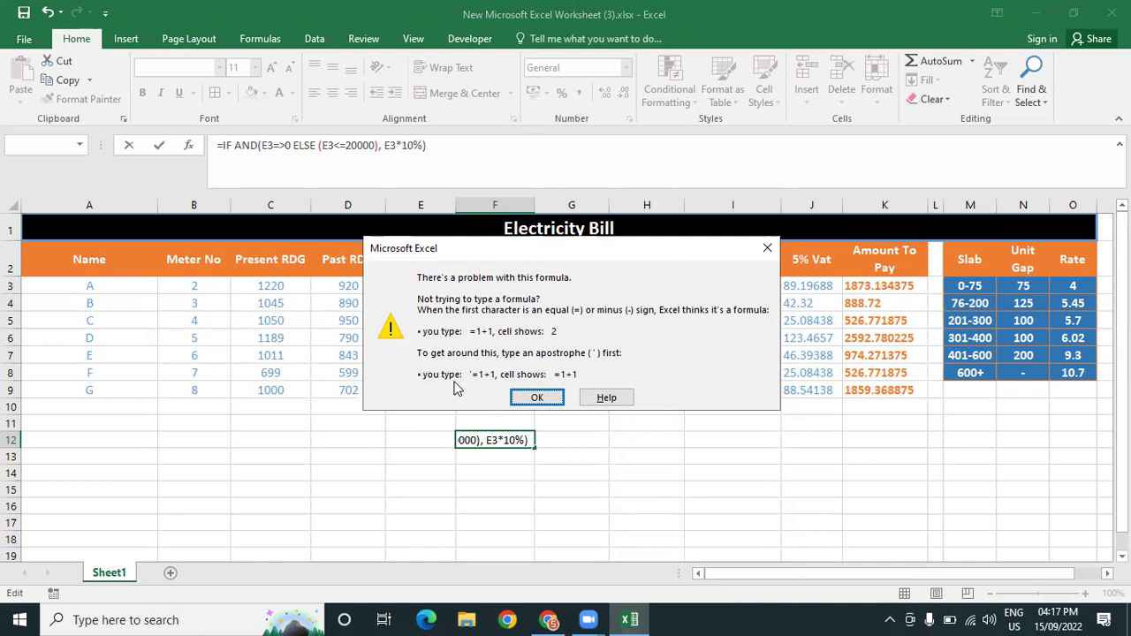
click(546, 399)
click(283, 152)
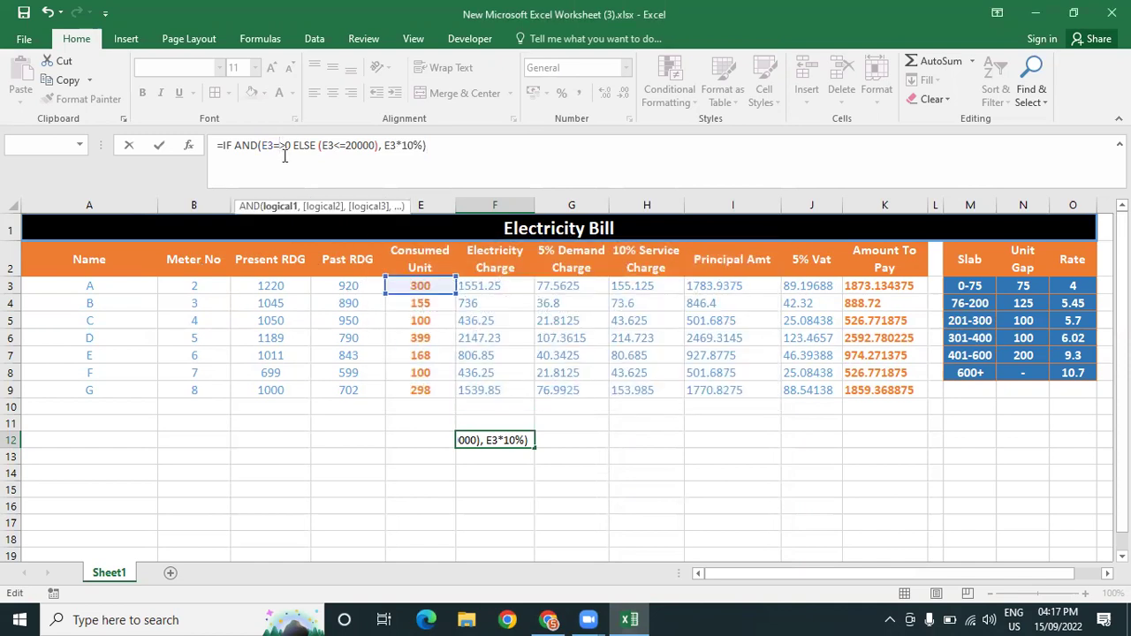
Try to commit the formula in F12 with E3>0 as the first condition, and restore the condition to E3=>0
key(BackSpace)
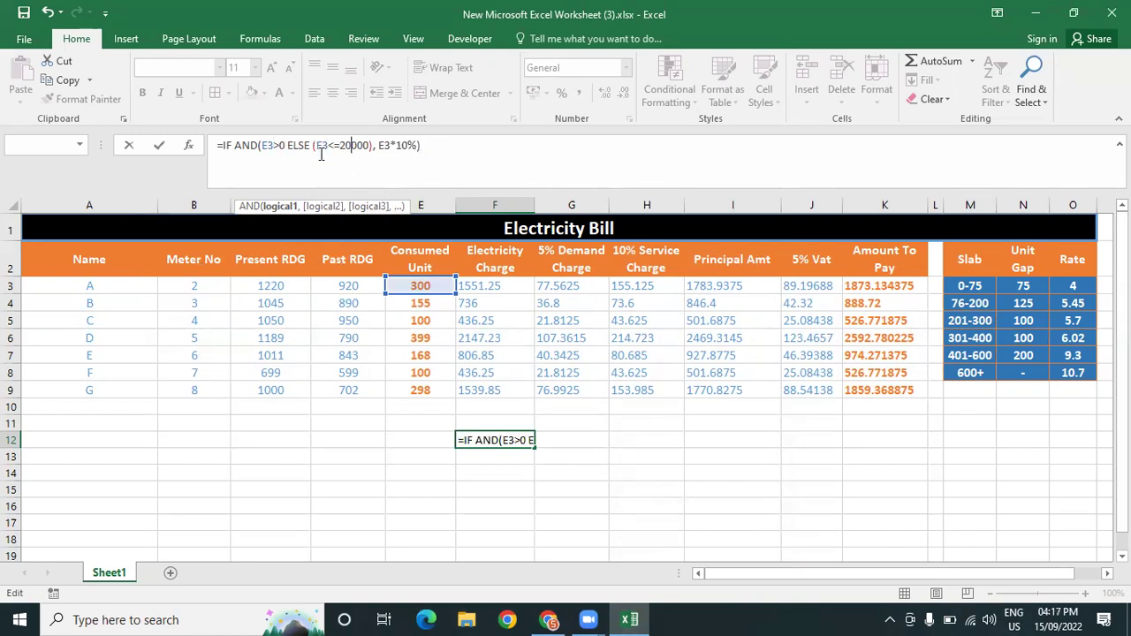
click(459, 148)
key(Return)
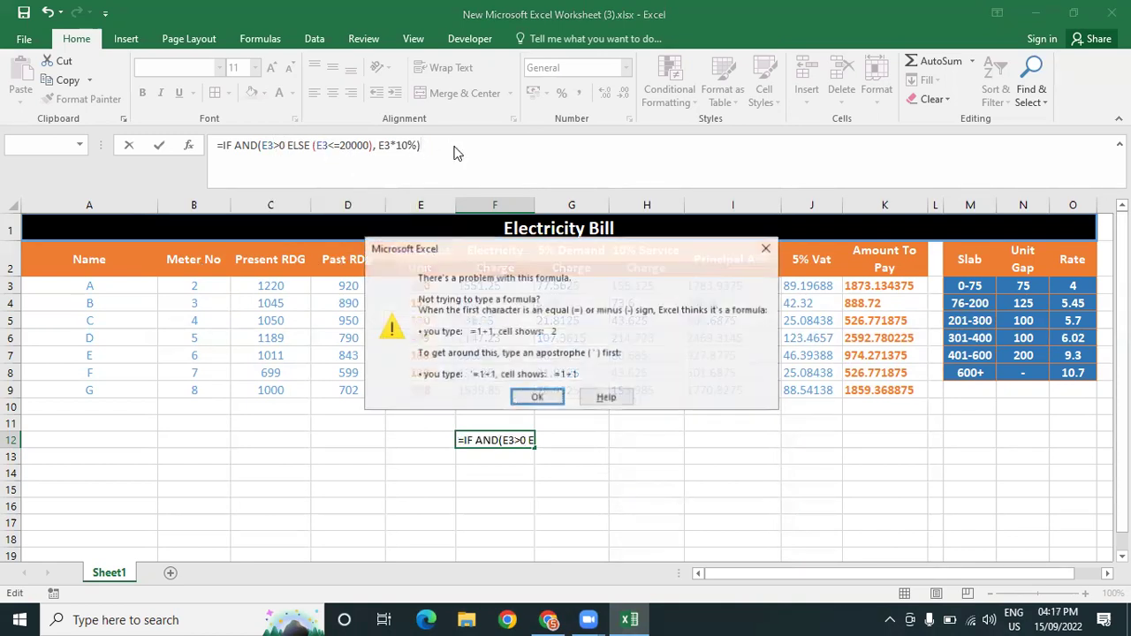
click(536, 398)
click(275, 148)
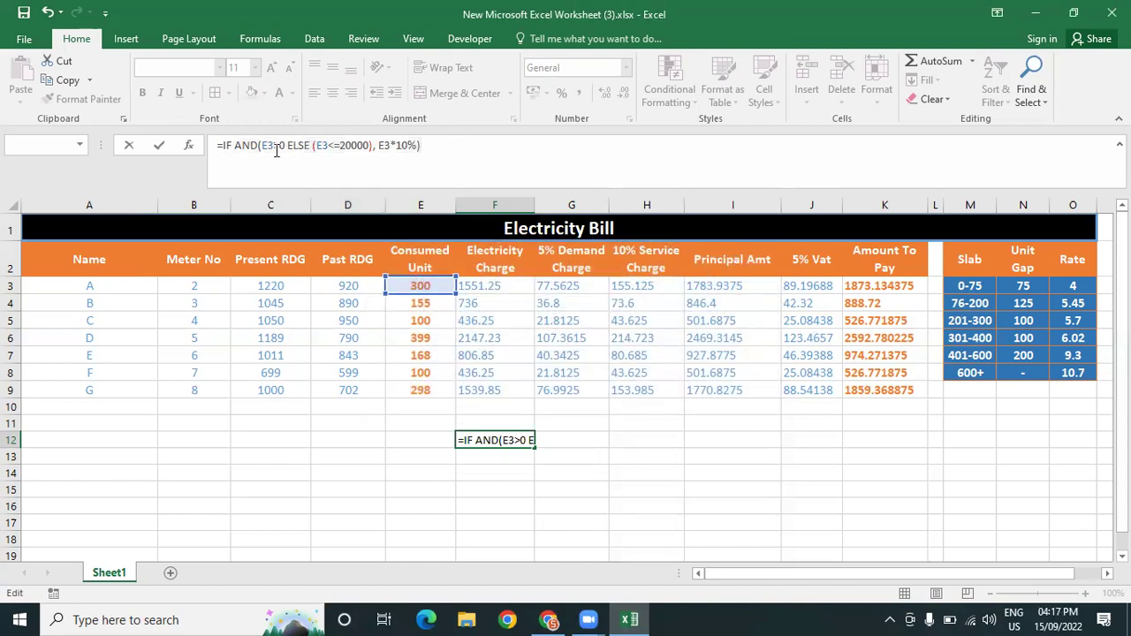
text(=)
Remove the brackets around E3<=20000 in the F12 formula
click(321, 146)
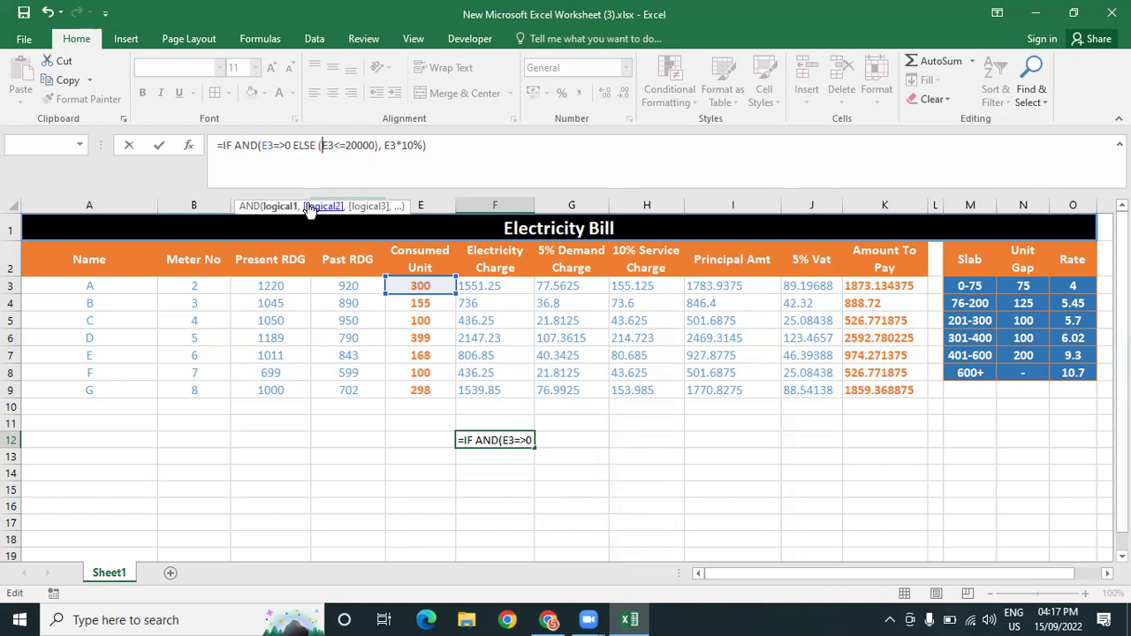
key(BackSpace)
click(375, 148)
key(Left)
key(Delete)
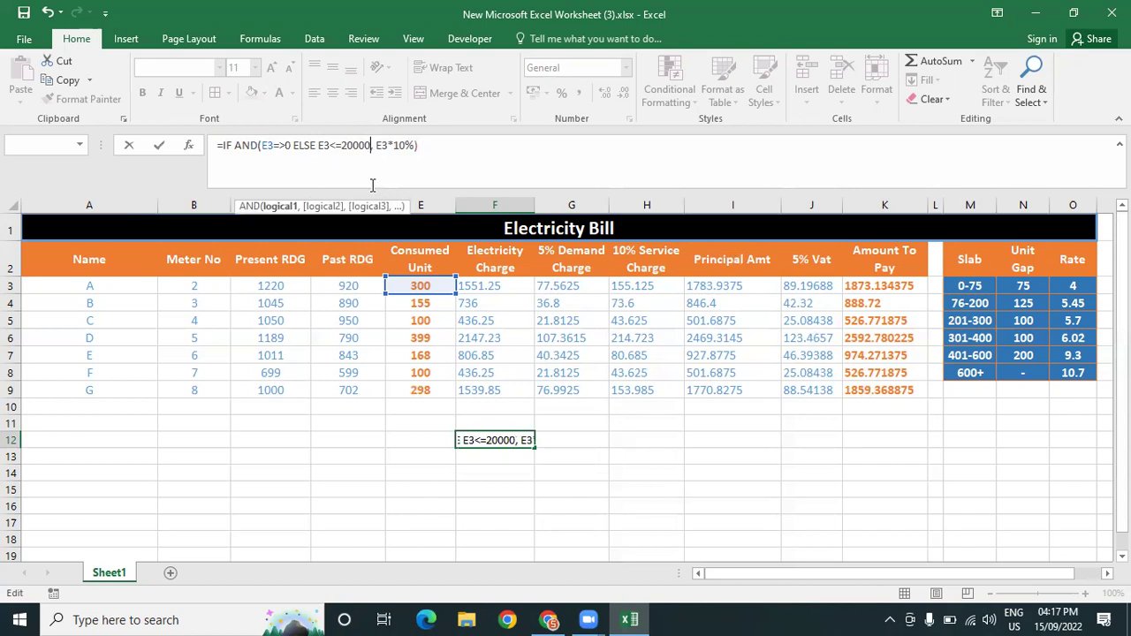
Insert a comma after E3=>0 and try to commit =IF AND(E3=>0, ELSE E3<=20000, E3*10%) in F12
click(287, 151)
text(,)
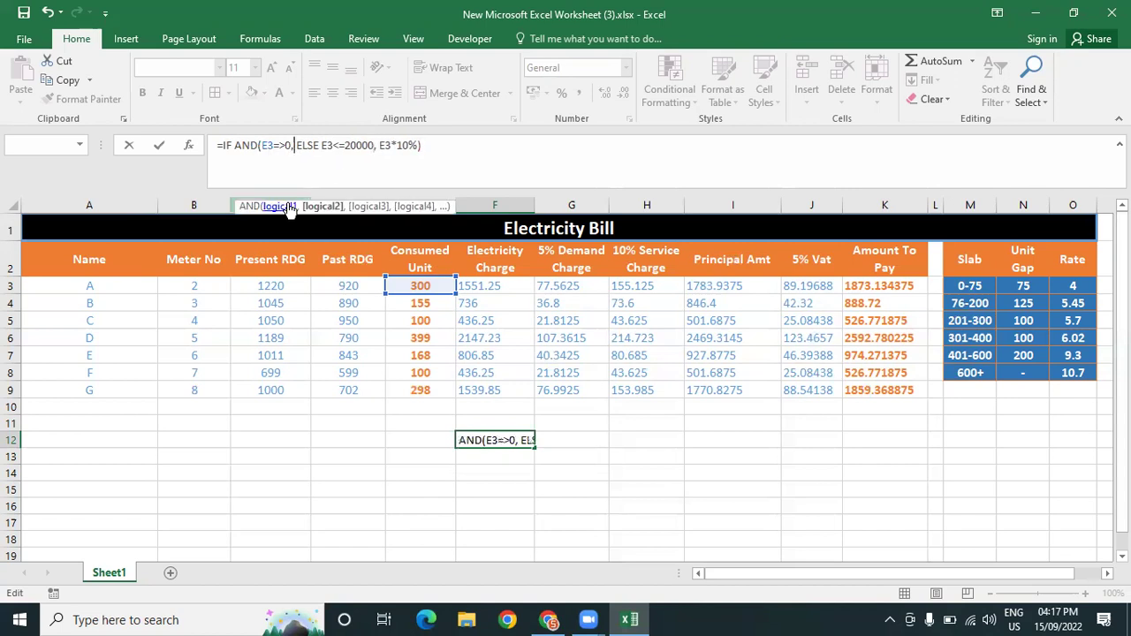
click(476, 169)
key(Return)
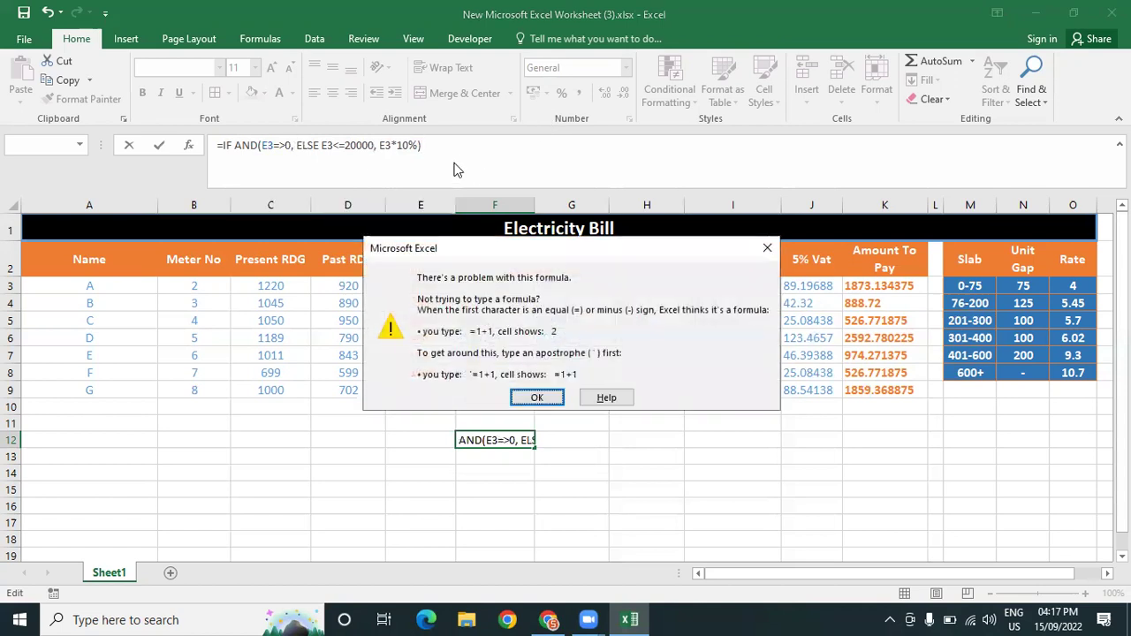
click(540, 399)
click(273, 162)
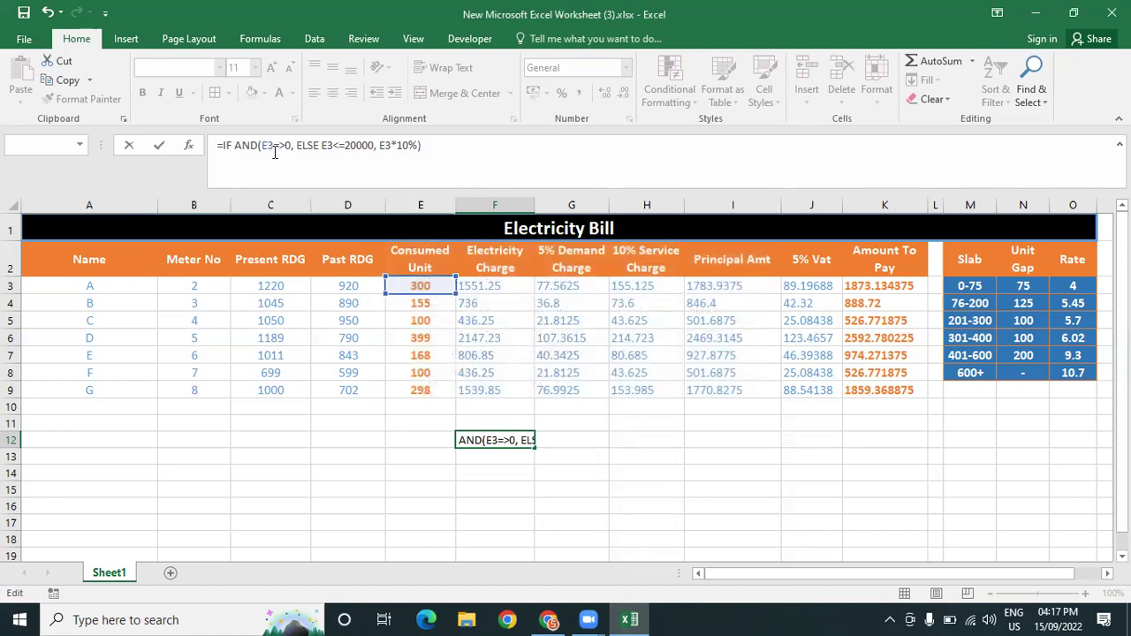
click(278, 146)
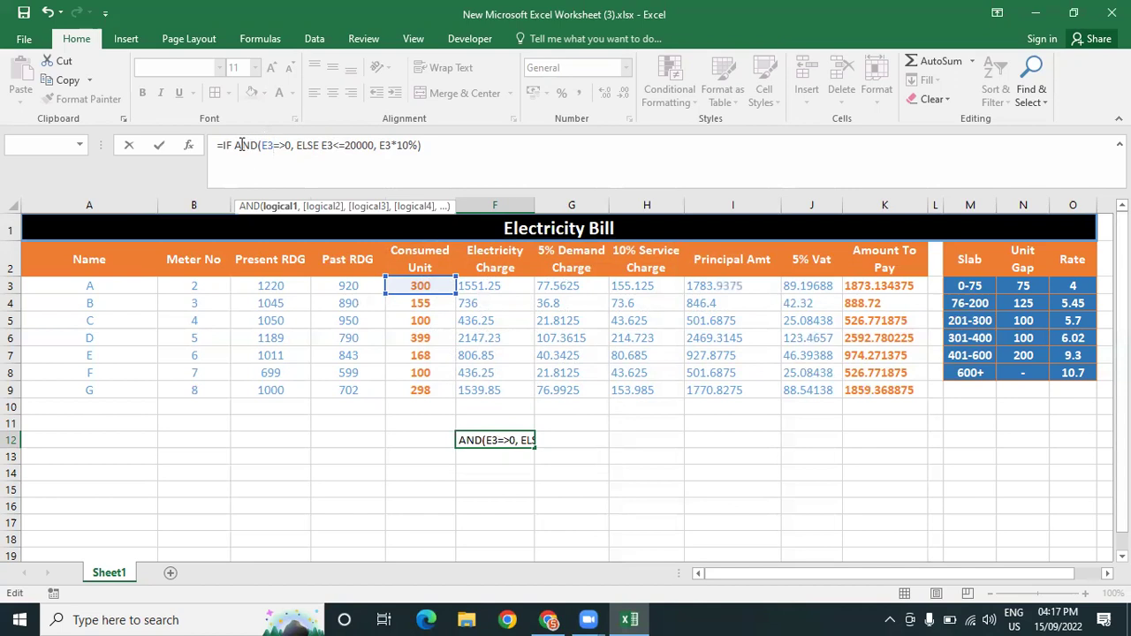
Switch to Chrome, load YouTube in the open new tab, and return to the Excel workbook
click(550, 619)
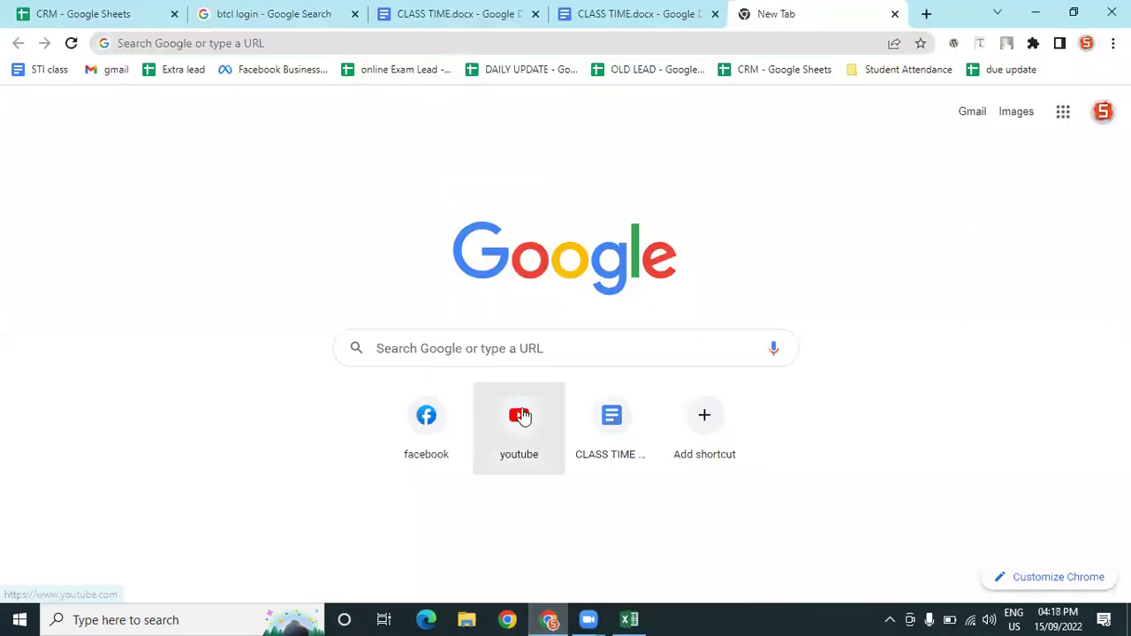
click(520, 416)
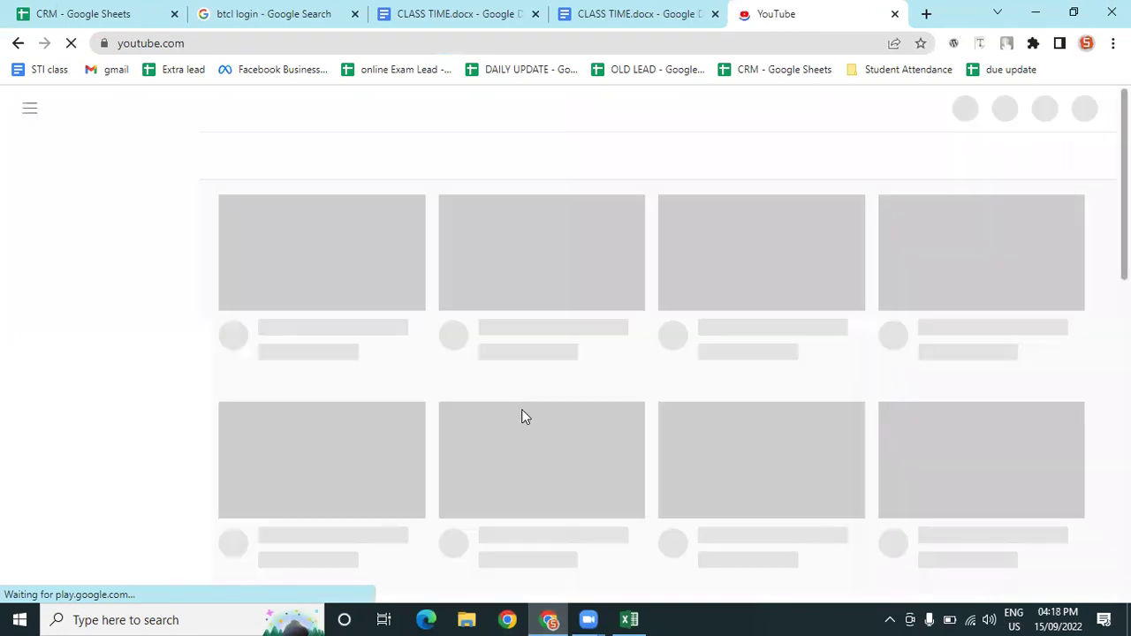
click(629, 619)
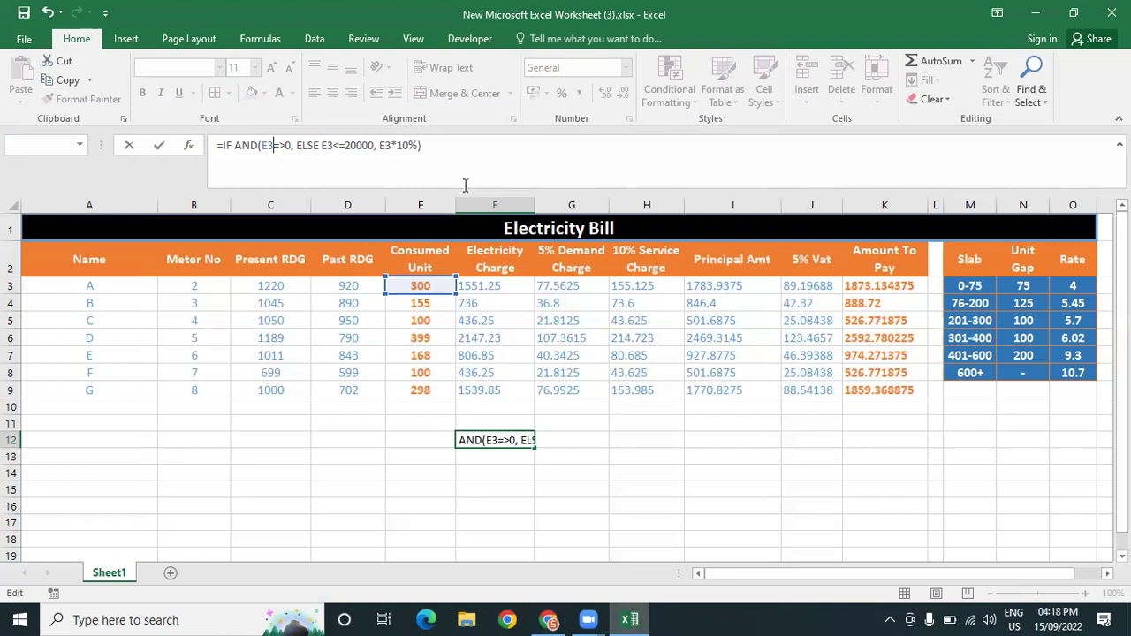
Enclose AND in its own brackets and try to commit =IF (AND)(E3=>0, ELSE E3<=20000, E3*10%) in F12
key(Left)
key(Left)
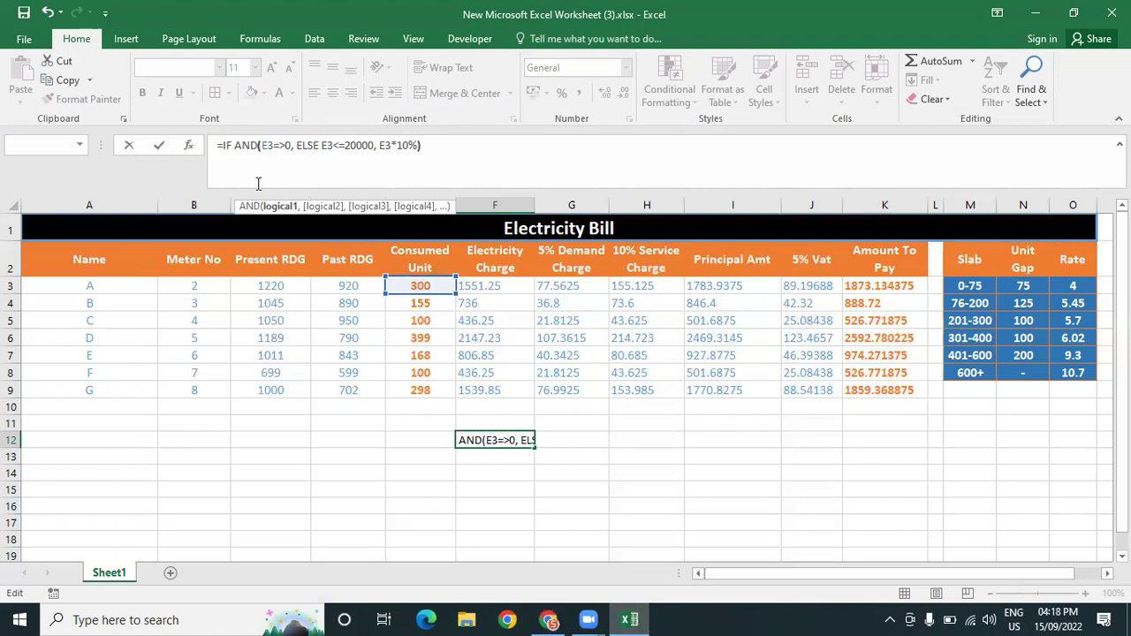
key(Left)
text())
key(Left)
key(Left)
key(Left)
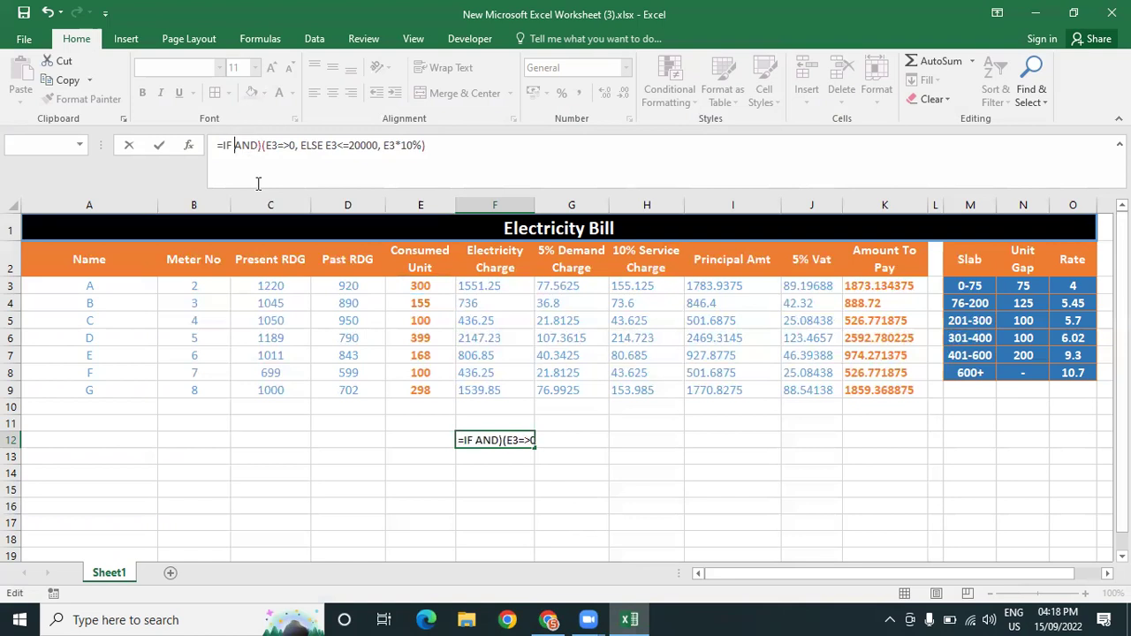
text(()
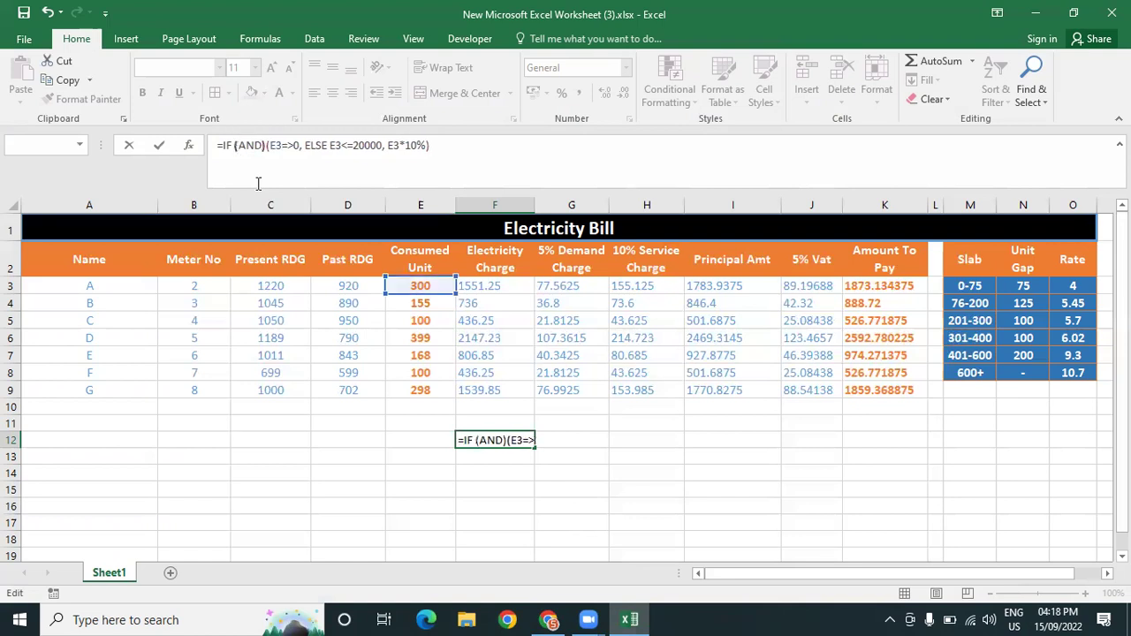
click(451, 145)
key(Return)
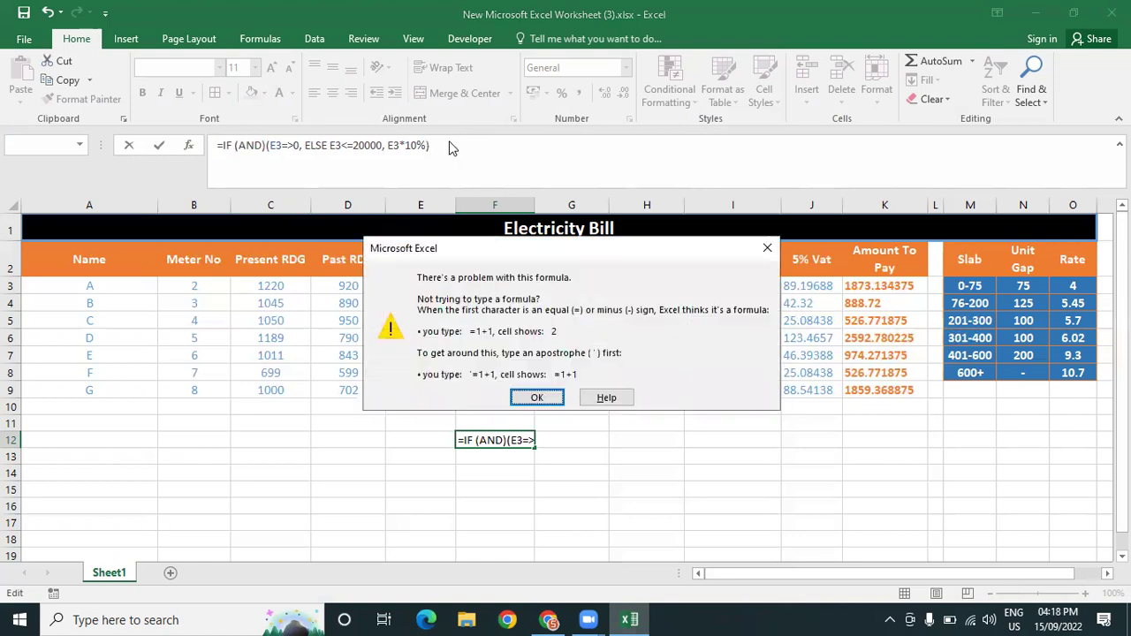
click(536, 398)
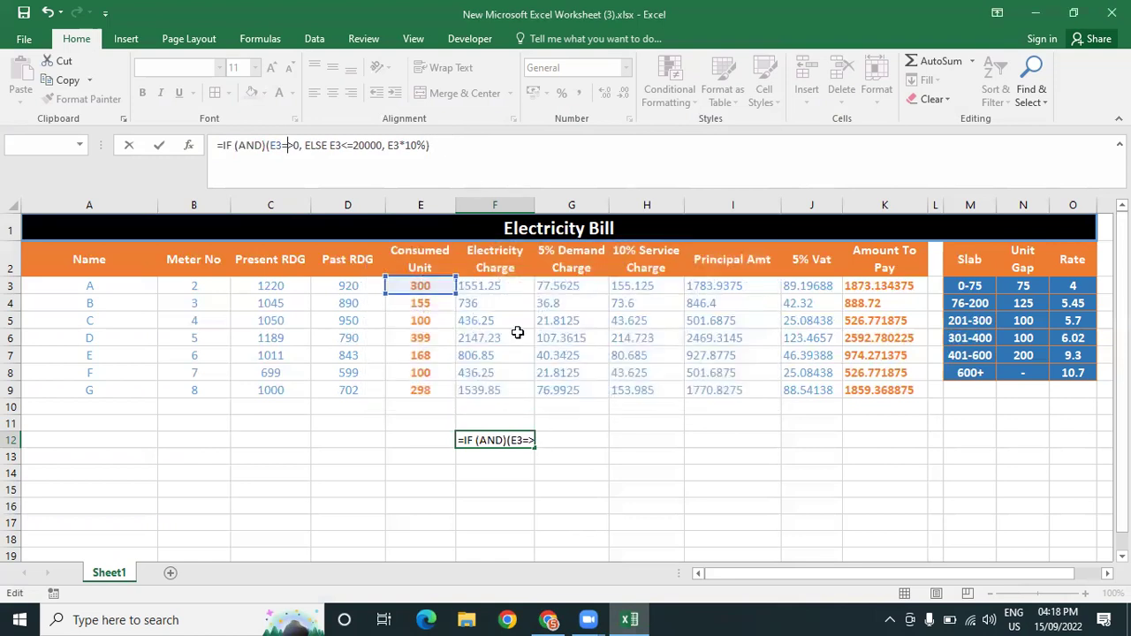
Switch to YouTube in Chrome and expand the sidebar's library list to browse the class playlists
click(552, 618)
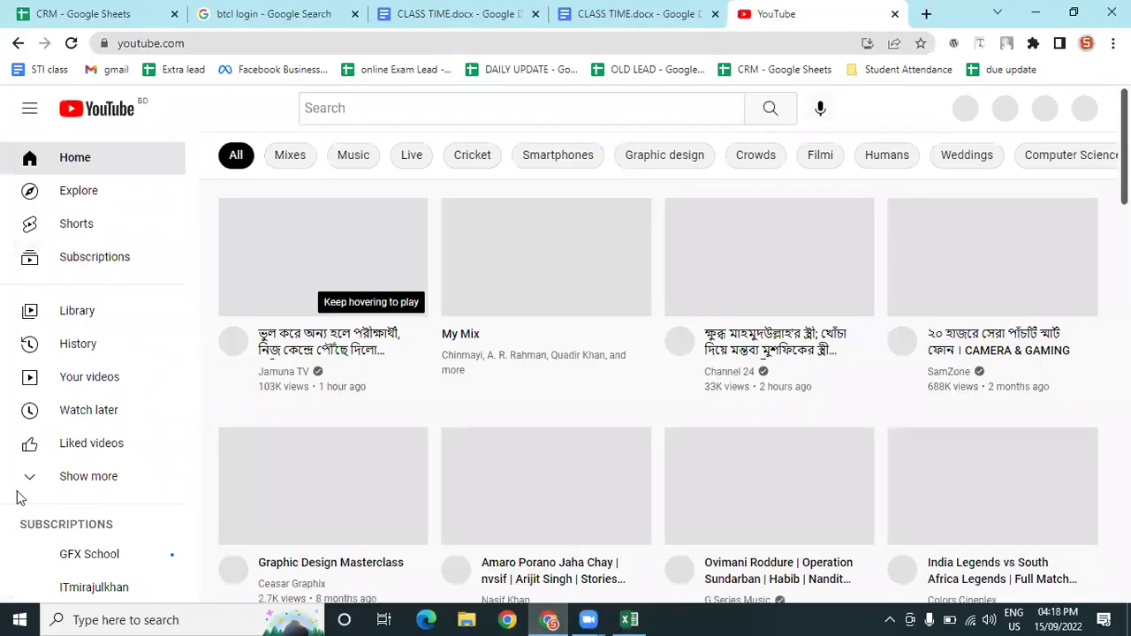
click(36, 485)
scroll(35, 484, down, 2)
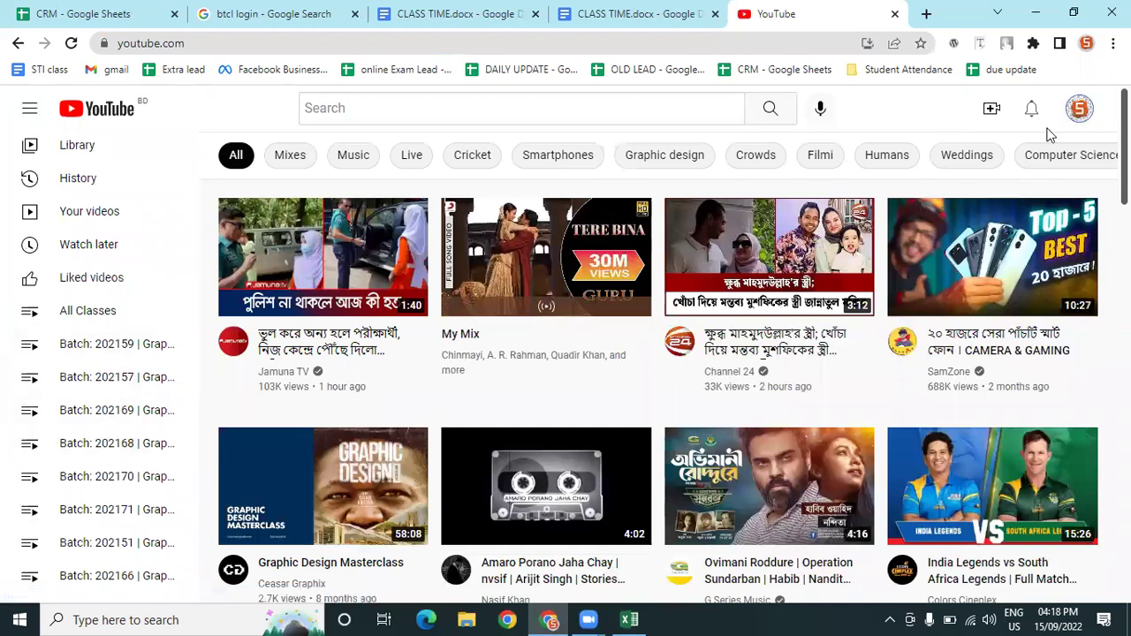
Open the signed-in Skill And Technology Institute channel page from the account options
click(1079, 107)
click(908, 255)
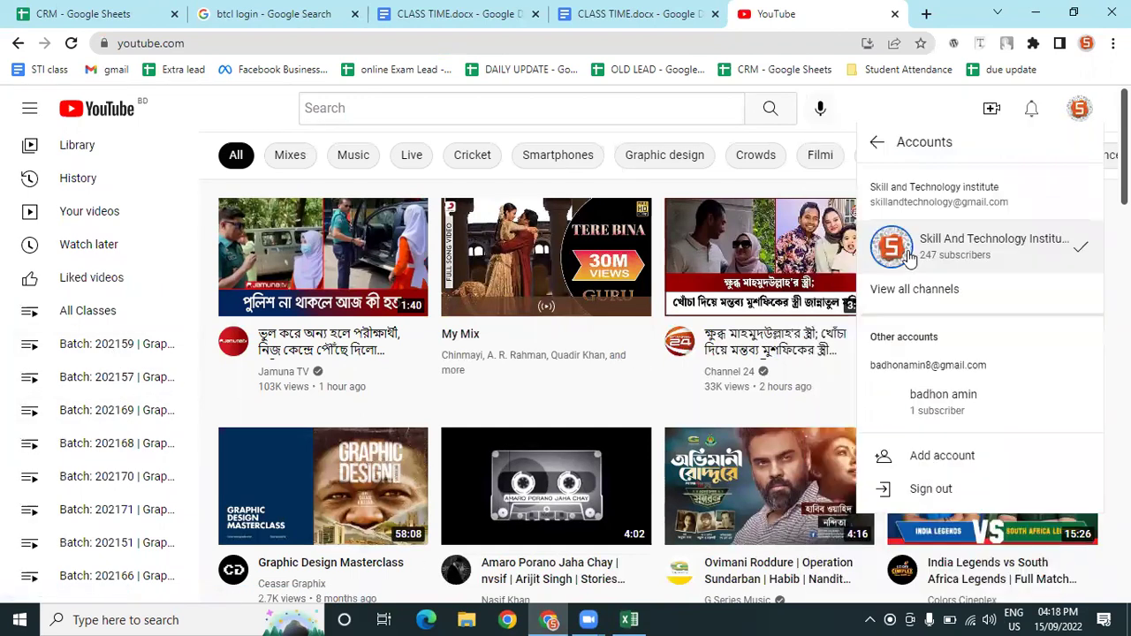
click(1071, 117)
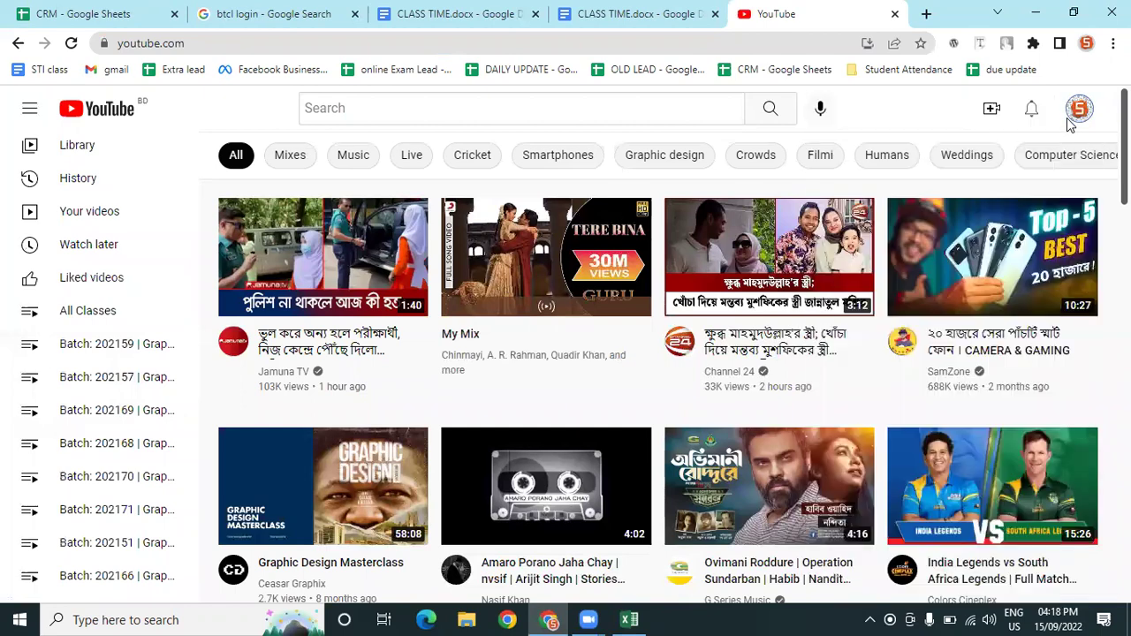
click(1071, 119)
click(876, 192)
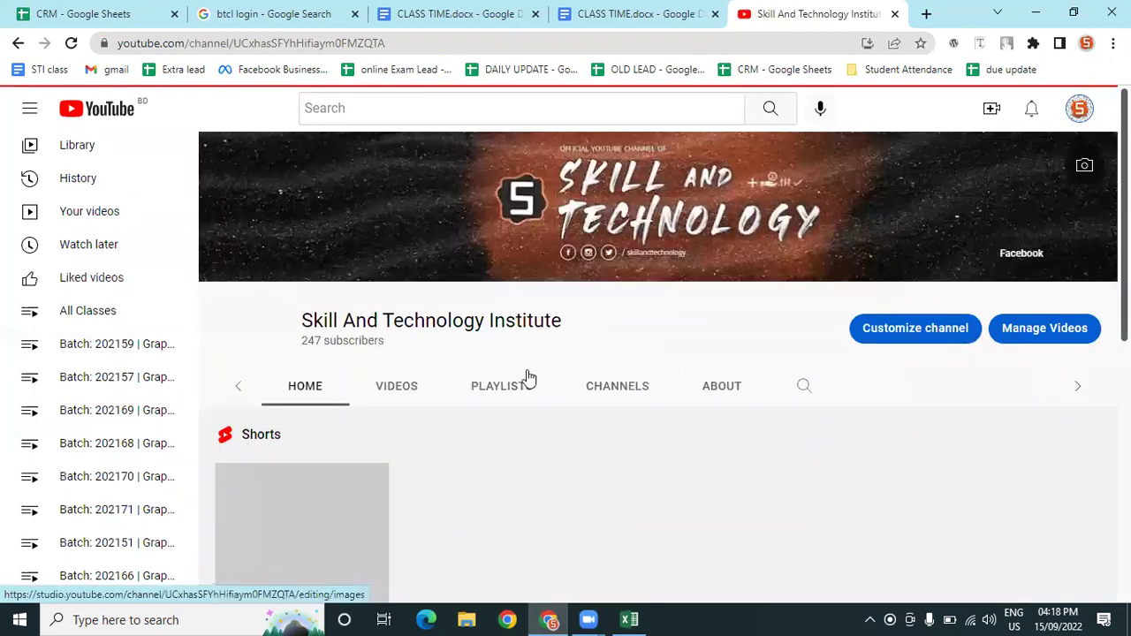
Find the "Batch: 202162 | Basic Computer | Sunday 5:30 pm" playlist among the channel's created playlists and play it
click(470, 380)
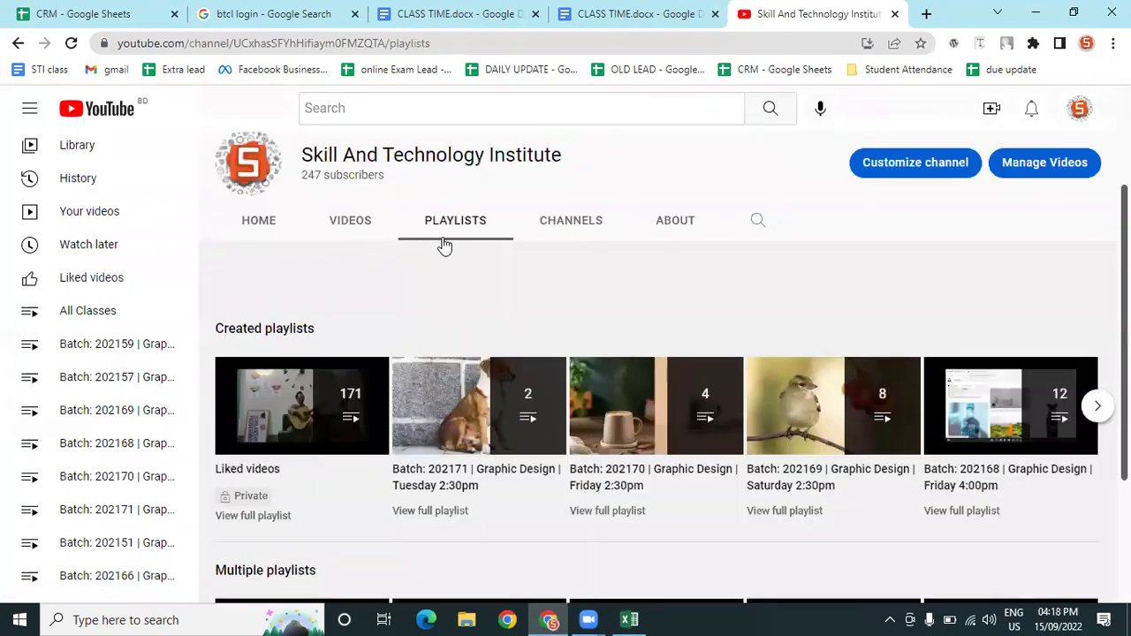
scroll(353, 164, down, 1)
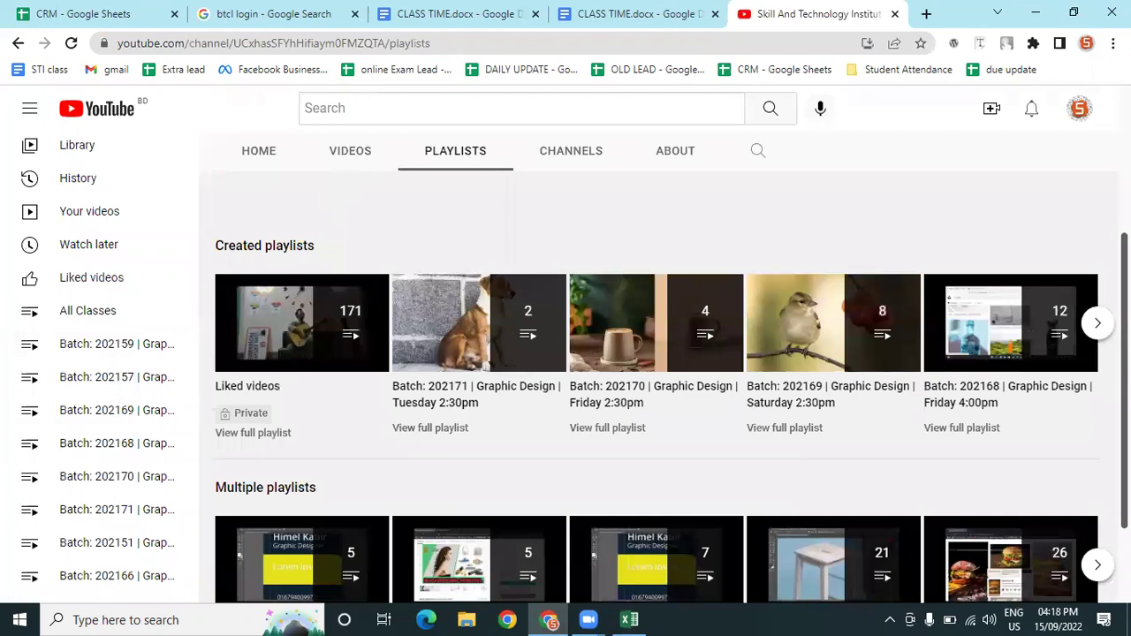
click(1097, 323)
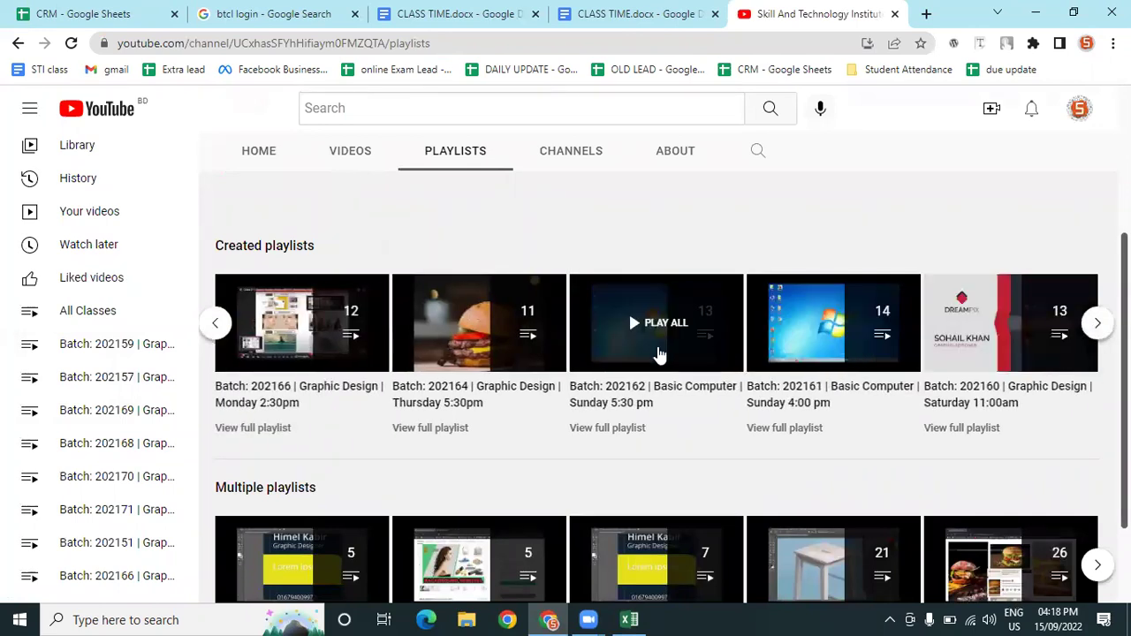
click(605, 355)
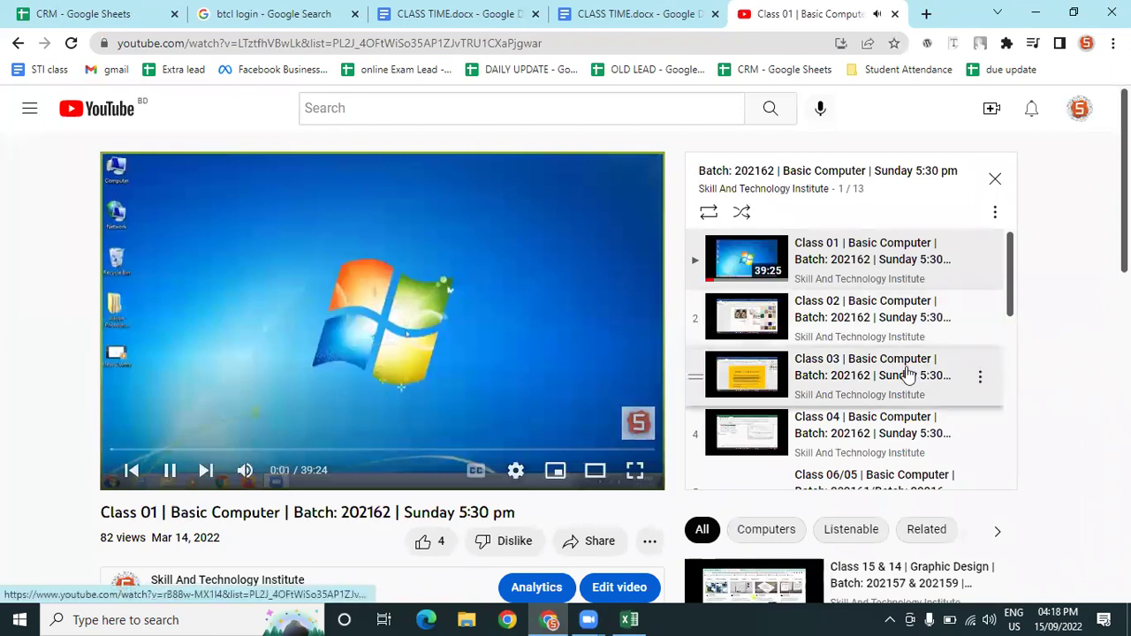
Play the Class 08/07 Basic Computer video from the playlist and skip back to an early part of it
scroll(901, 374, down, 2)
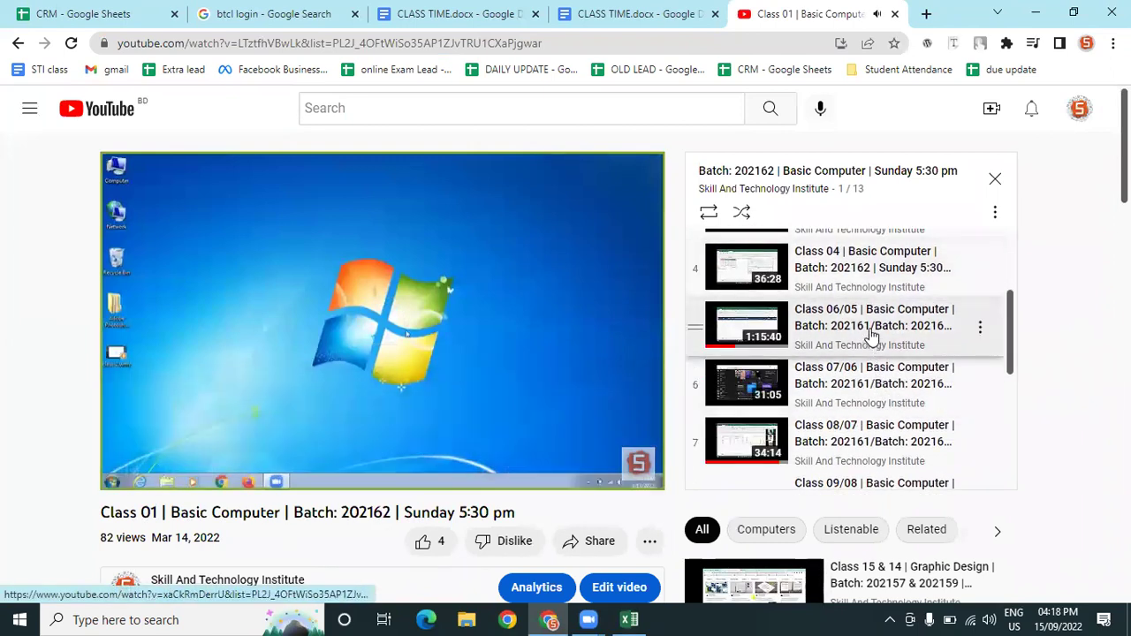
click(854, 435)
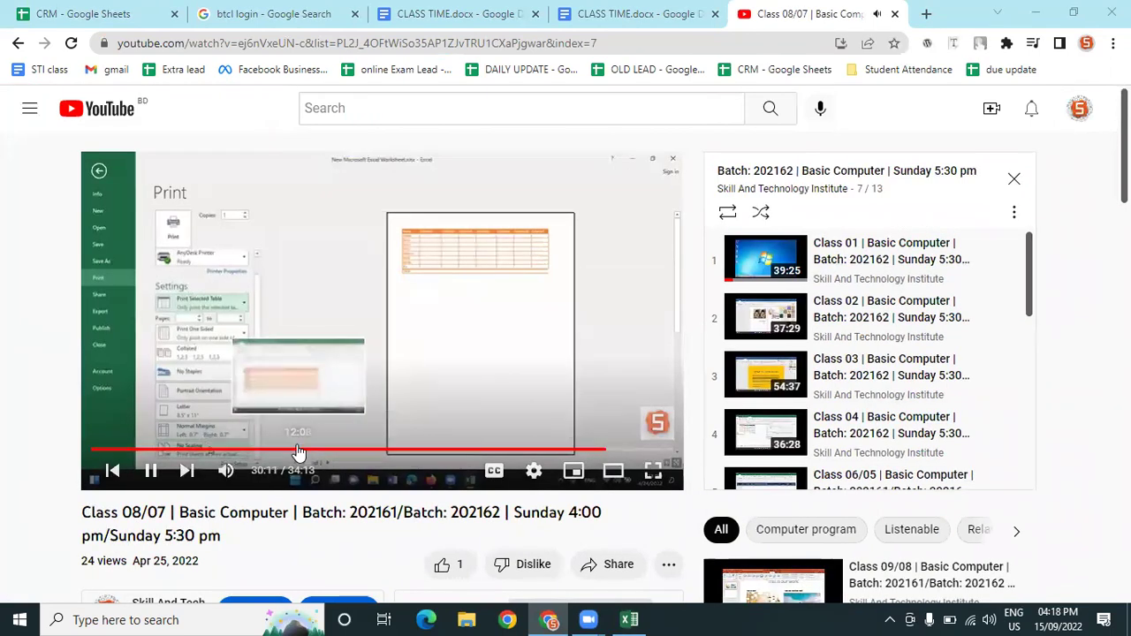
click(171, 450)
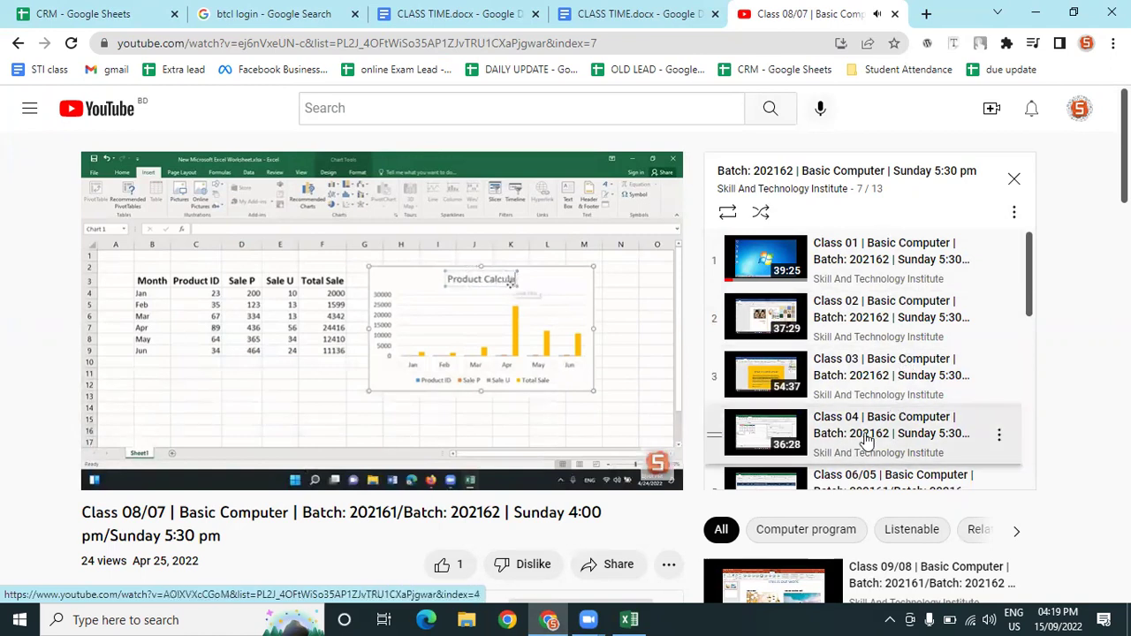
Play the Class 06/05 Basic Computer video from the playlist and jump to 20:33
scroll(862, 416, down, 2)
click(862, 338)
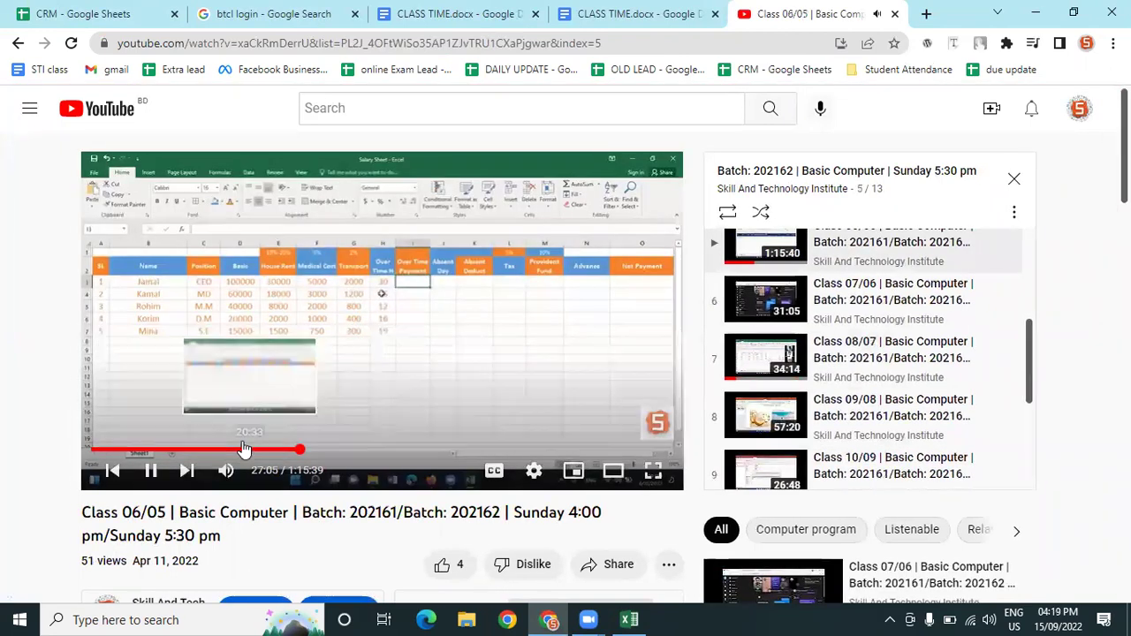
click(246, 449)
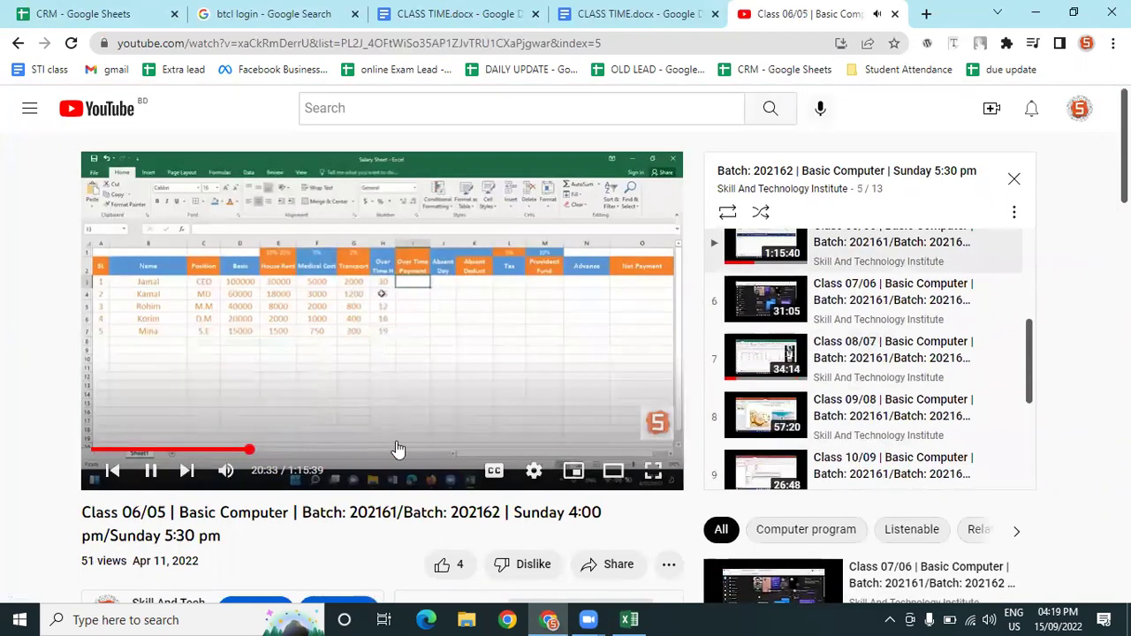
Enlarge the player, pause the video near 21:30 at the House Rent IF(AND formula, and show it full screen
click(623, 472)
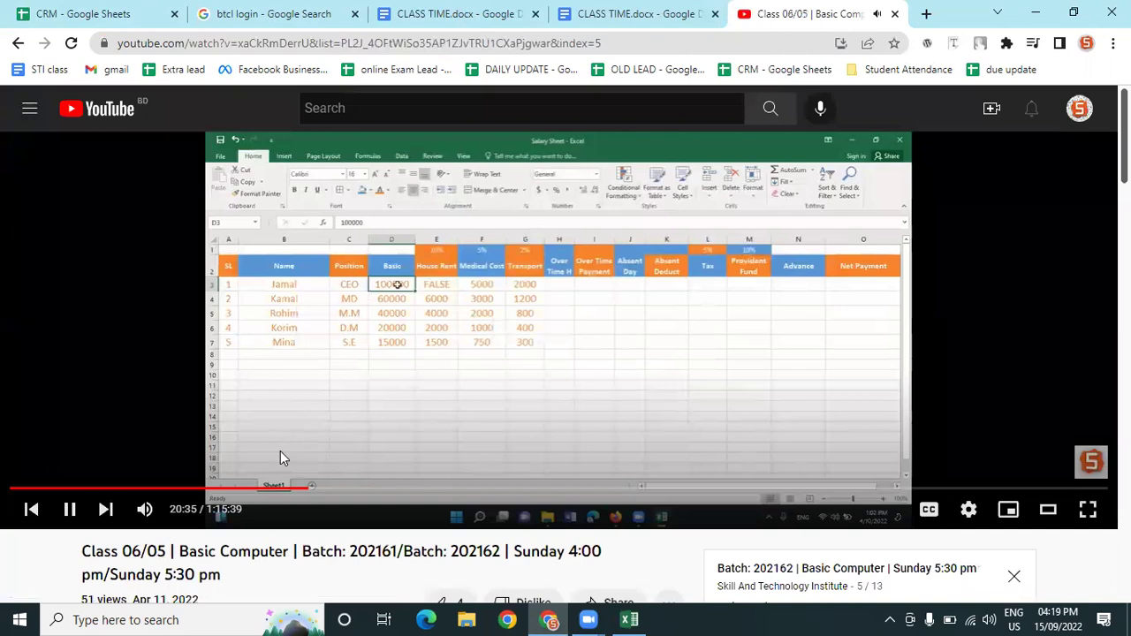
click(321, 488)
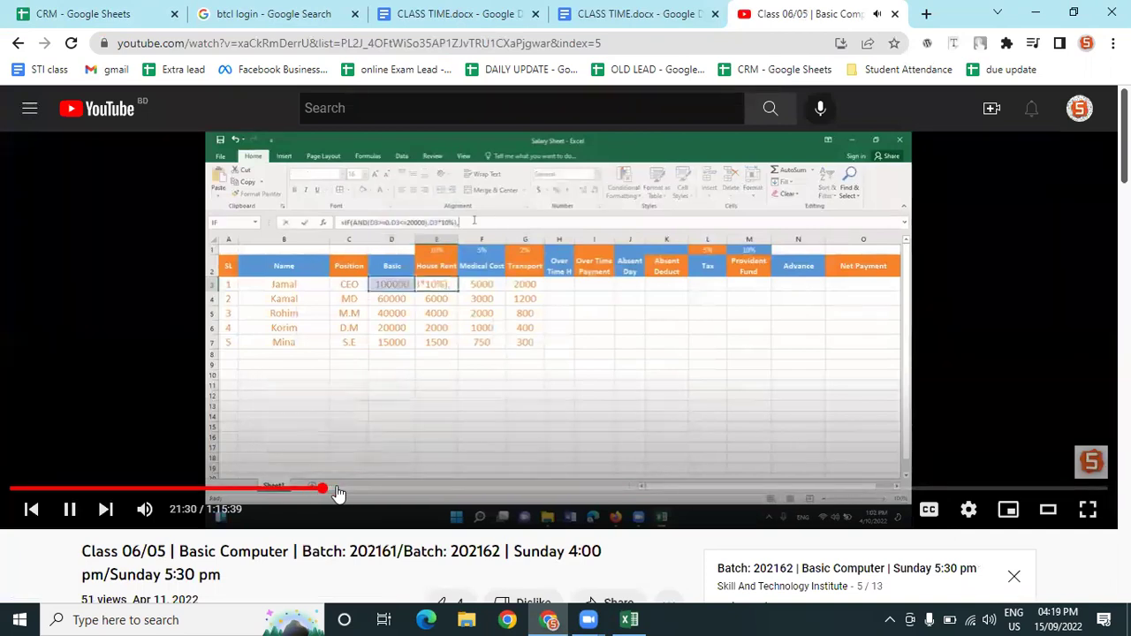
click(381, 288)
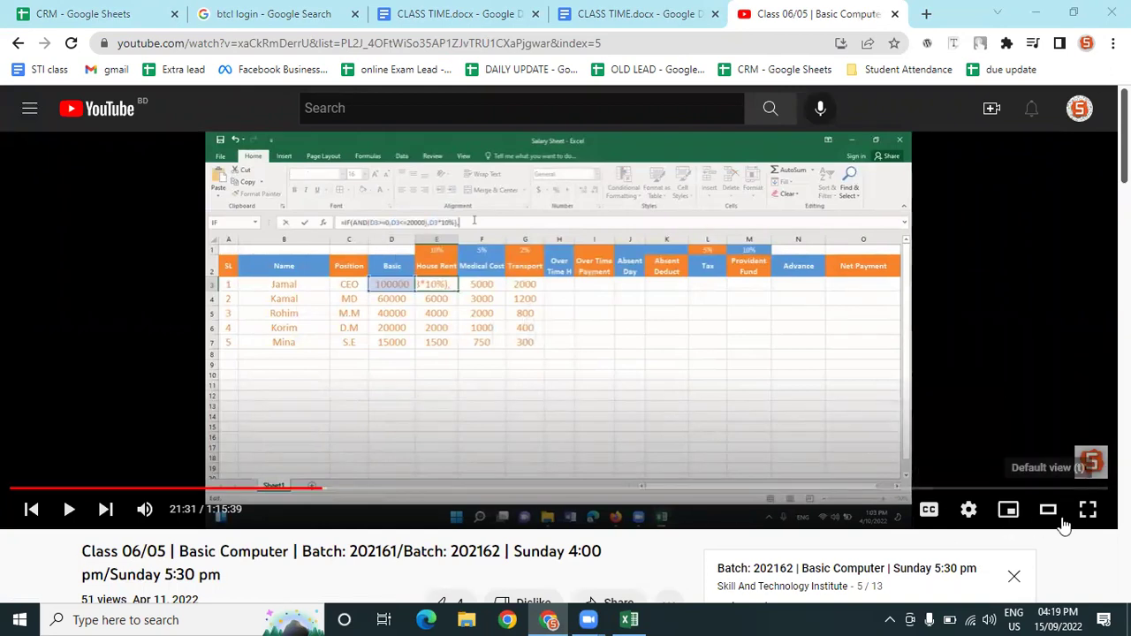
click(1087, 509)
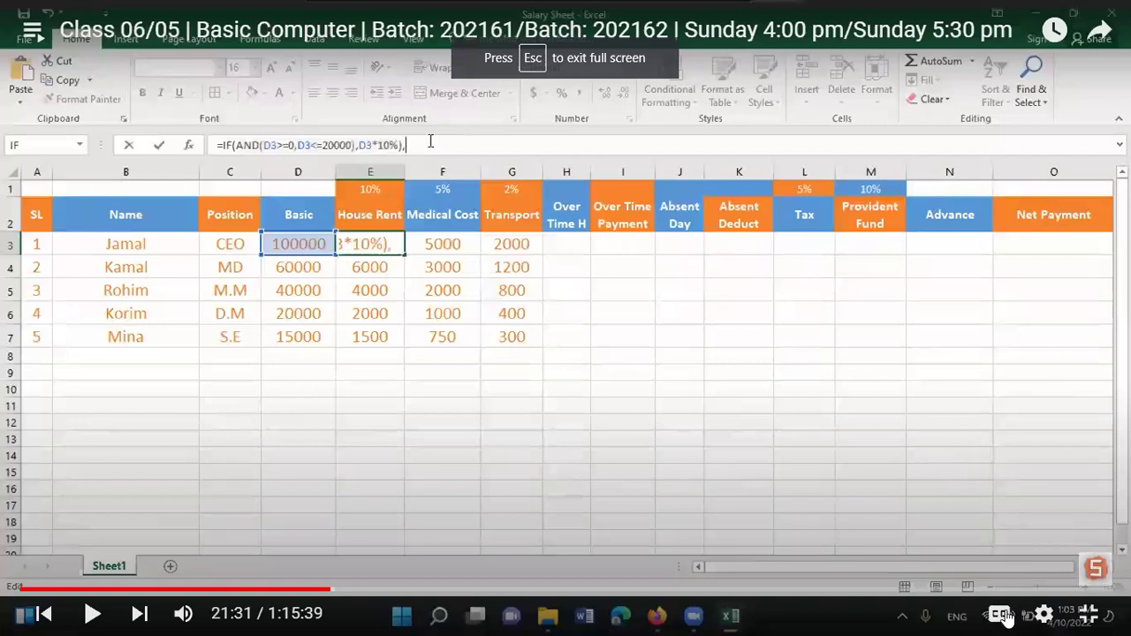
Check the quality options of the class video and exit full screen
click(1044, 613)
click(972, 551)
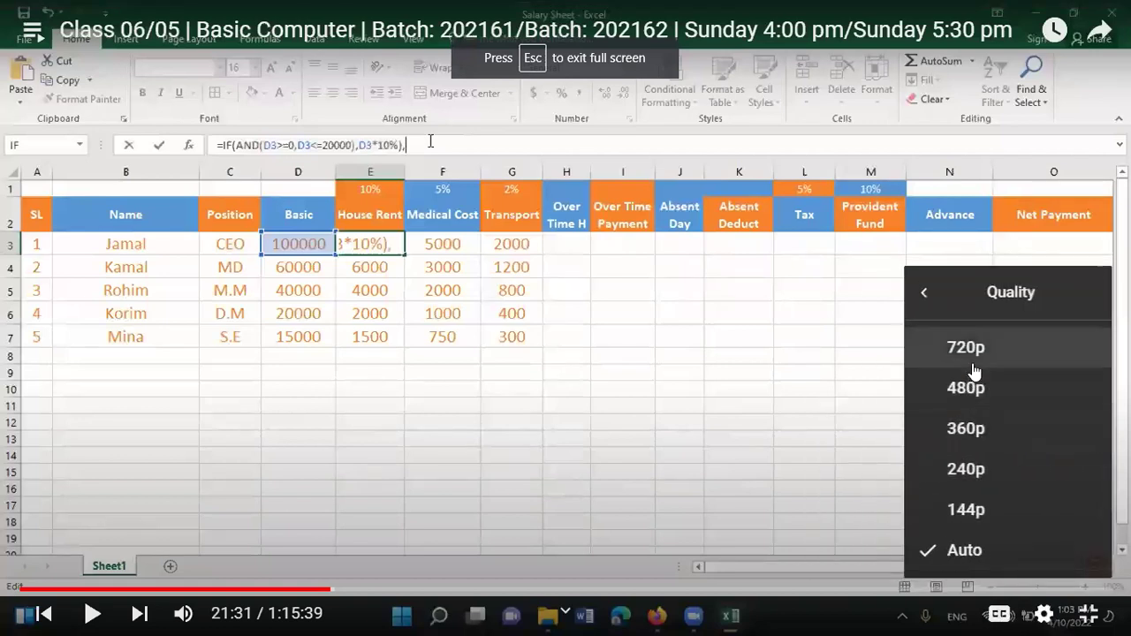
click(901, 353)
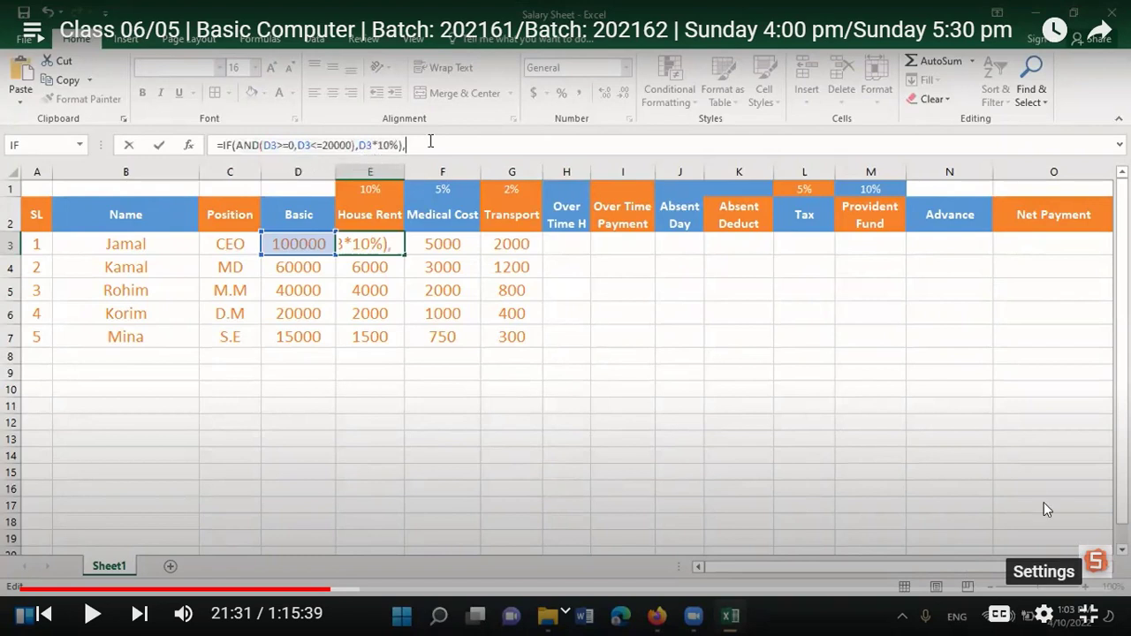
click(1089, 613)
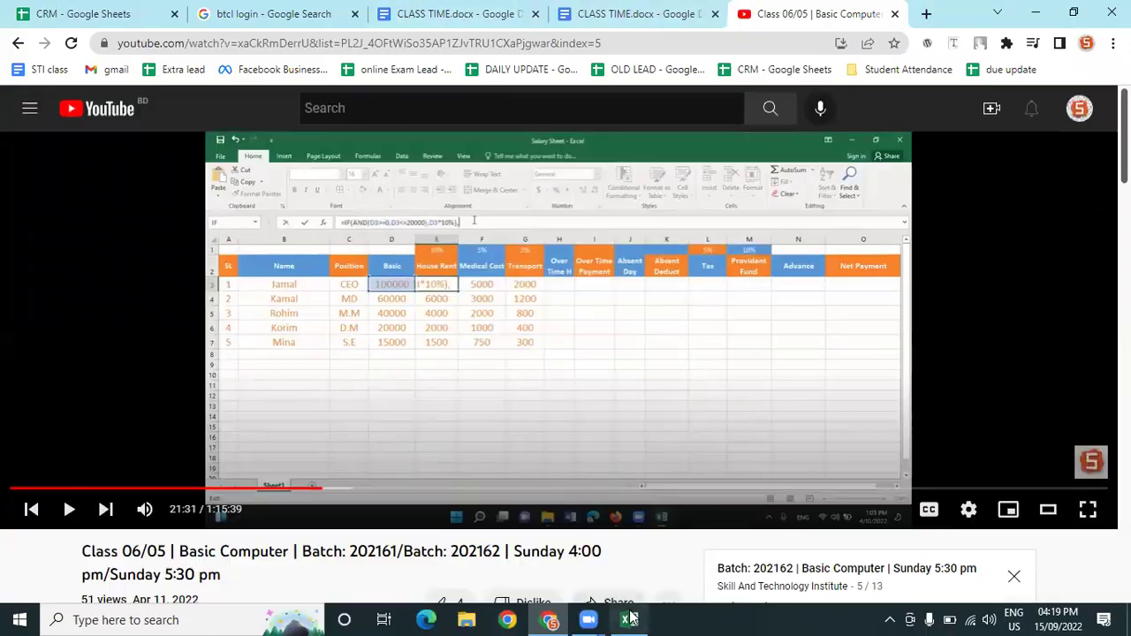
Switch to the Excel workbook and correct the beginning of the F12 formula to =IF (AND(E3>=0
click(629, 619)
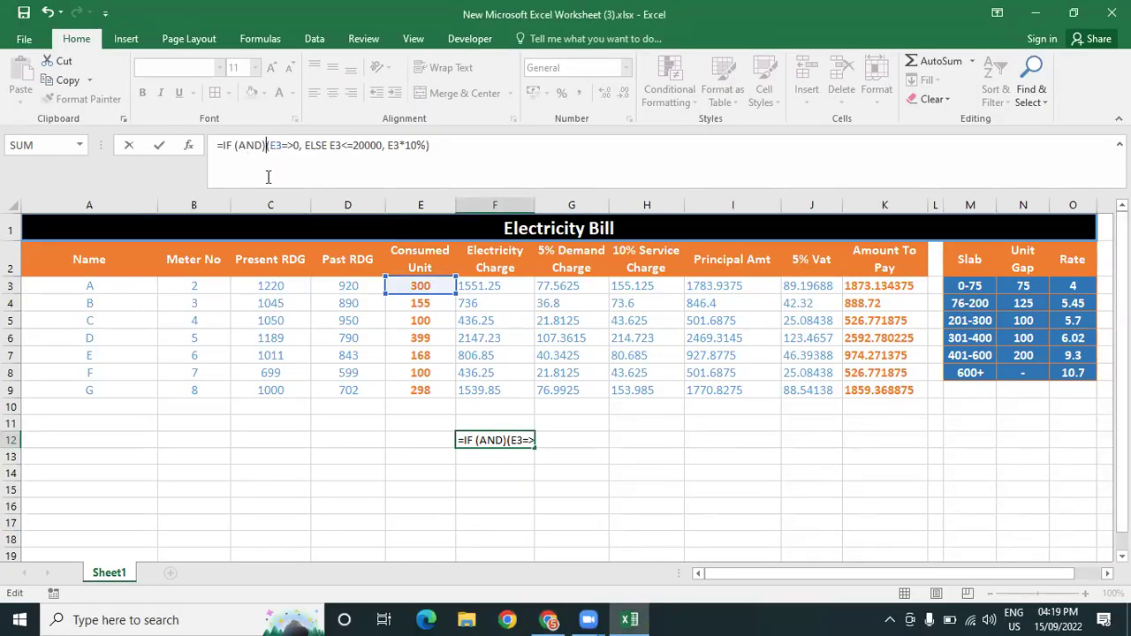
key(BackSpace)
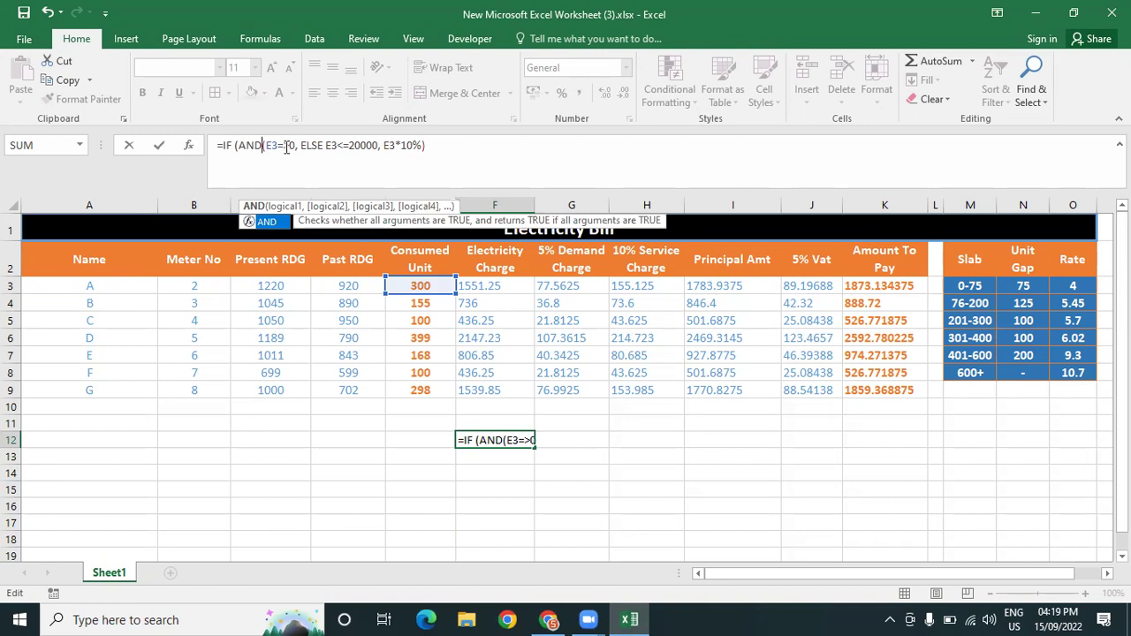
click(285, 147)
key(BackSpace)
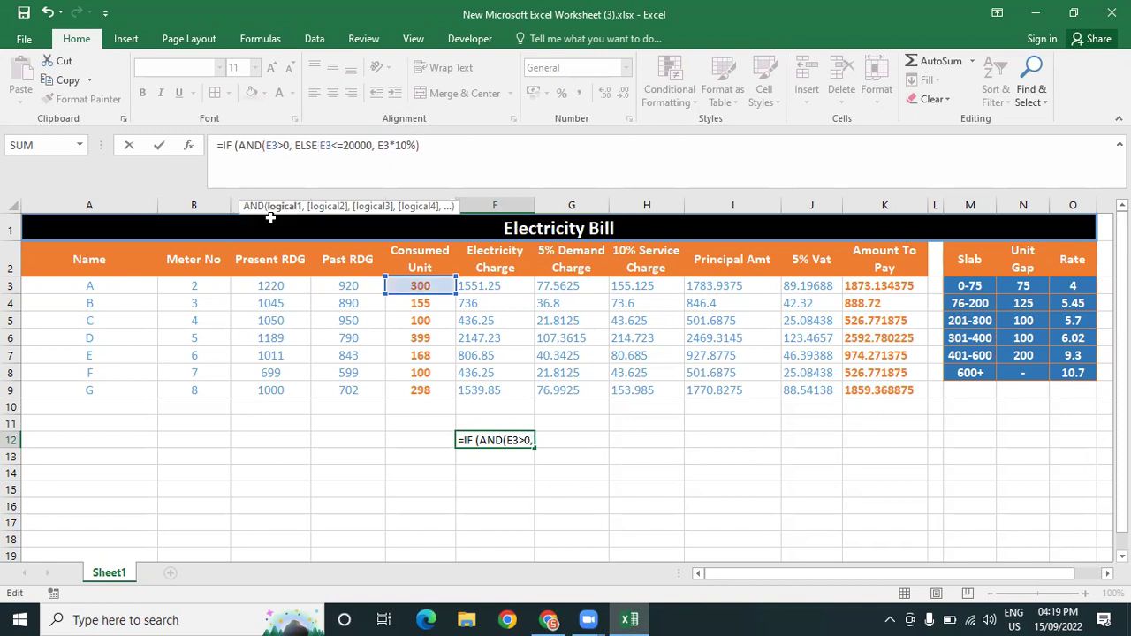
text(=)
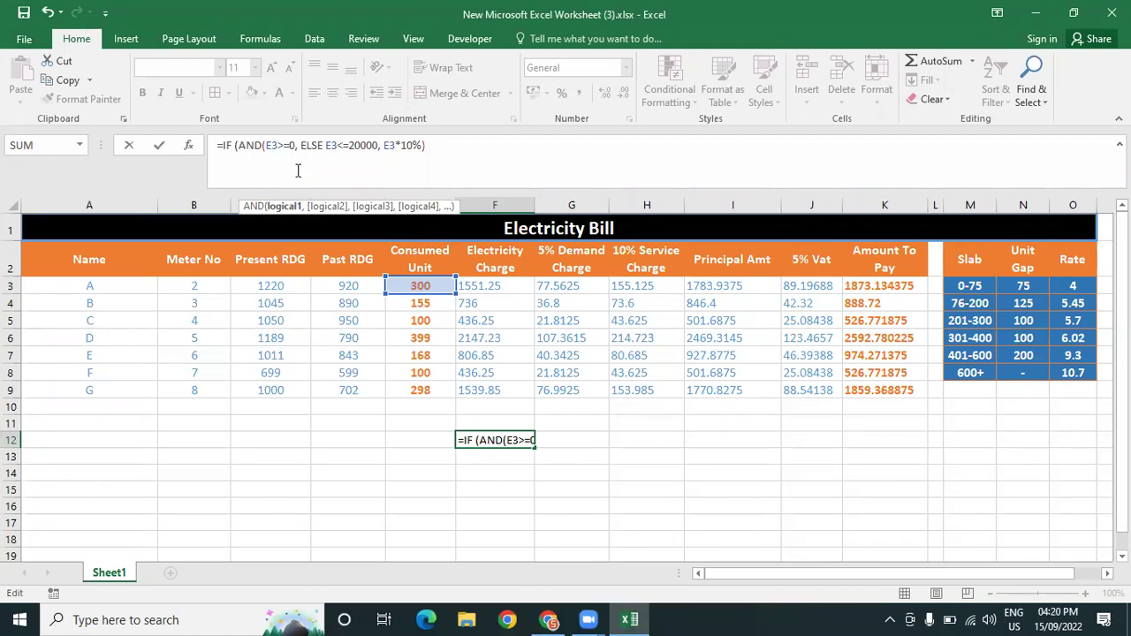
Remove the word ELSE before the condition E3<=20000 in the F12 formula
click(323, 146)
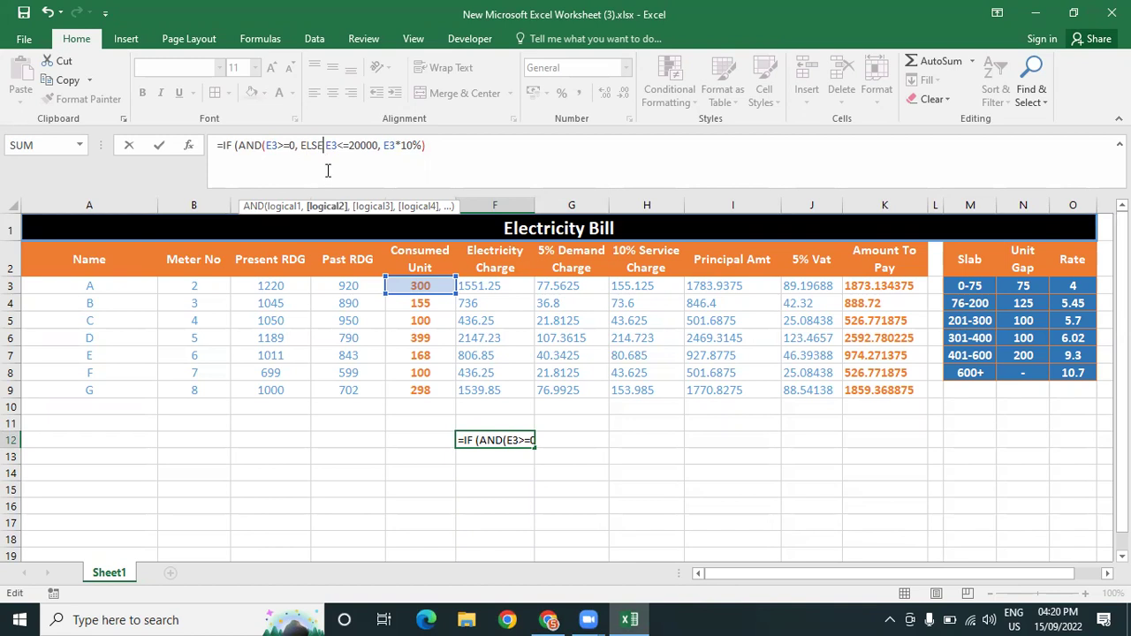
key(BackSpace)
key(BackSpace)
key(BackSpace)
key(BackSpace)
key(BackSpace)
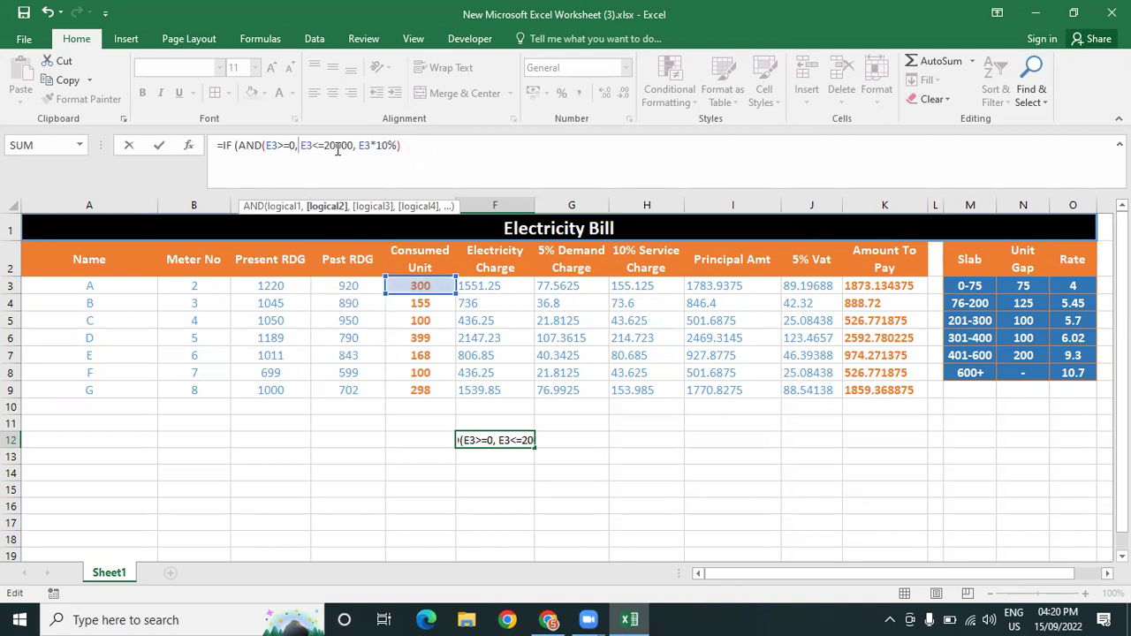
Close the AND after E3<=20000, add a comma before E3*10%, and enter the F12 formula with Excel's suggested correction
click(358, 144)
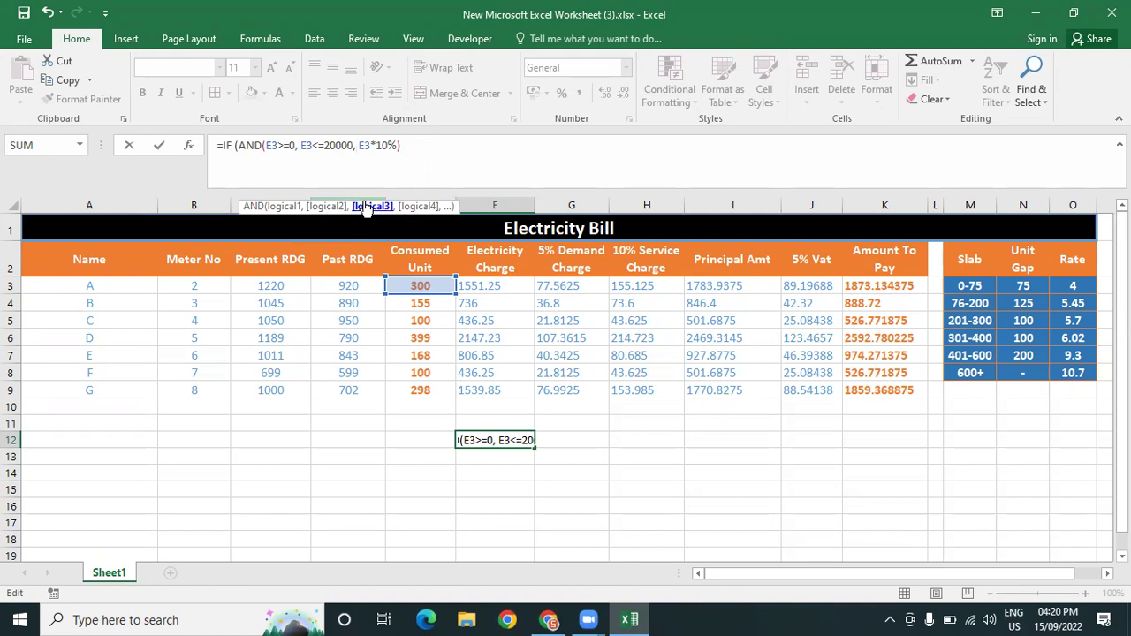
key(BackSpace)
text())
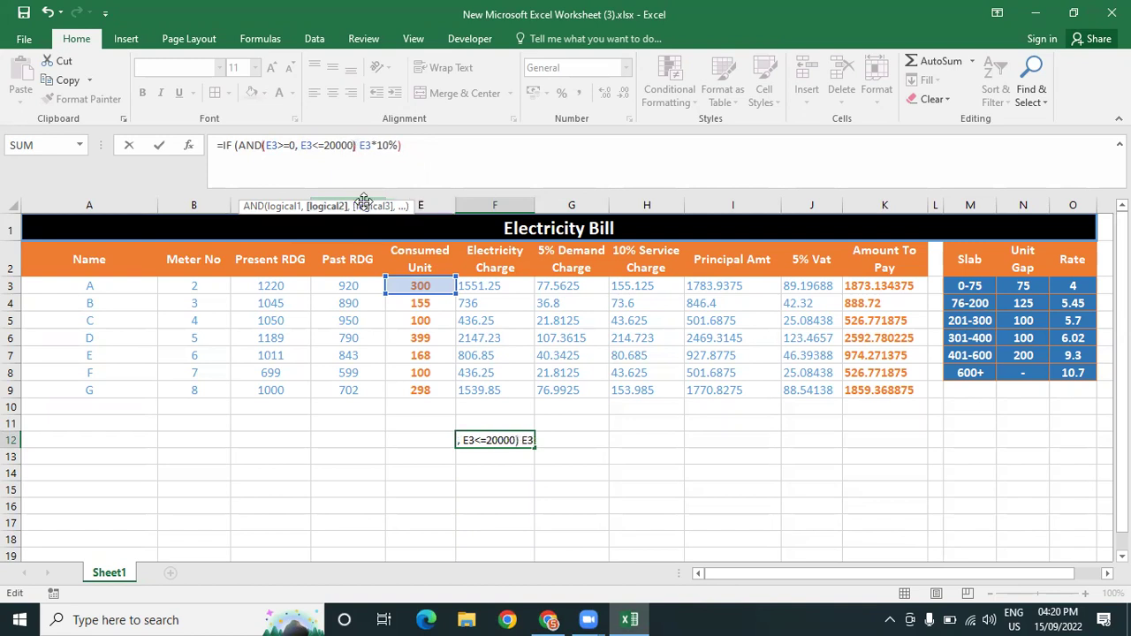
click(549, 619)
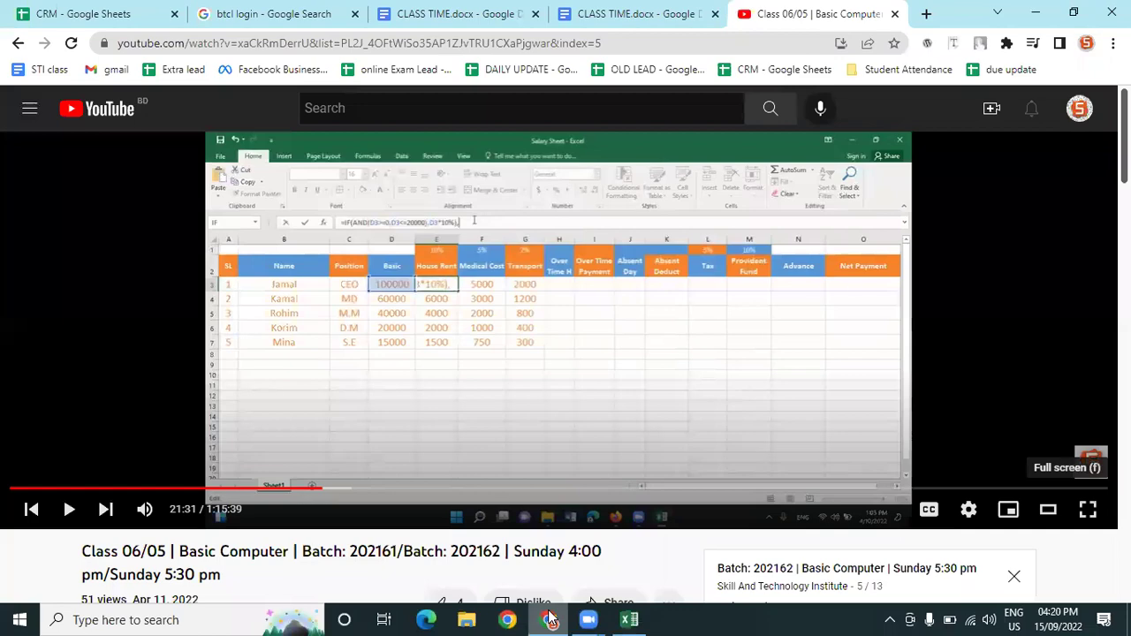
click(549, 619)
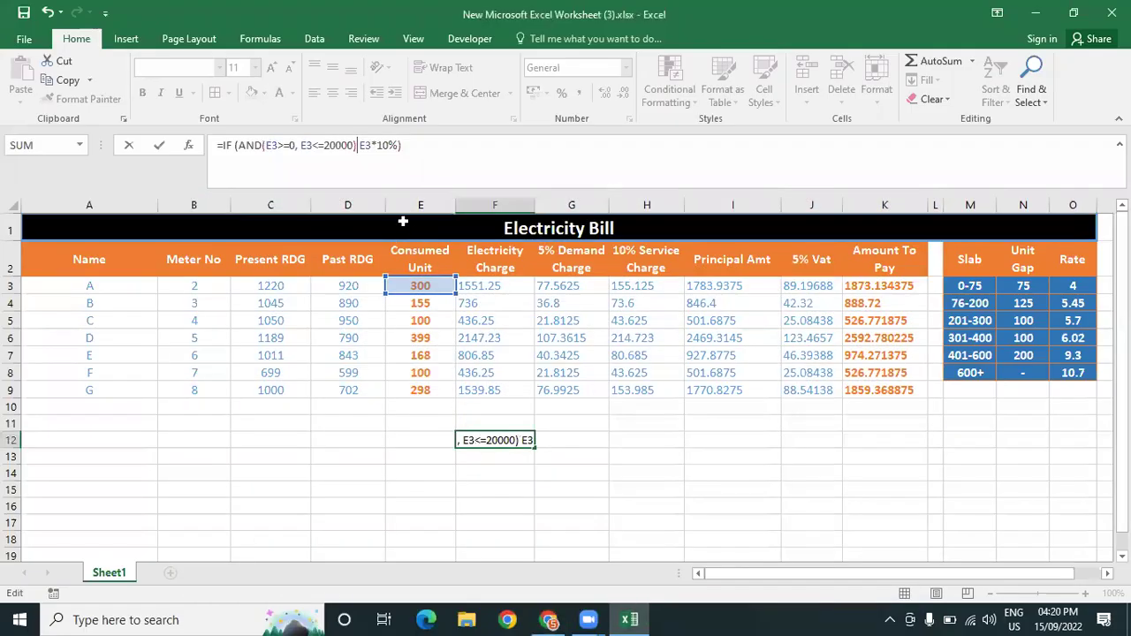
text(,)
key(Return)
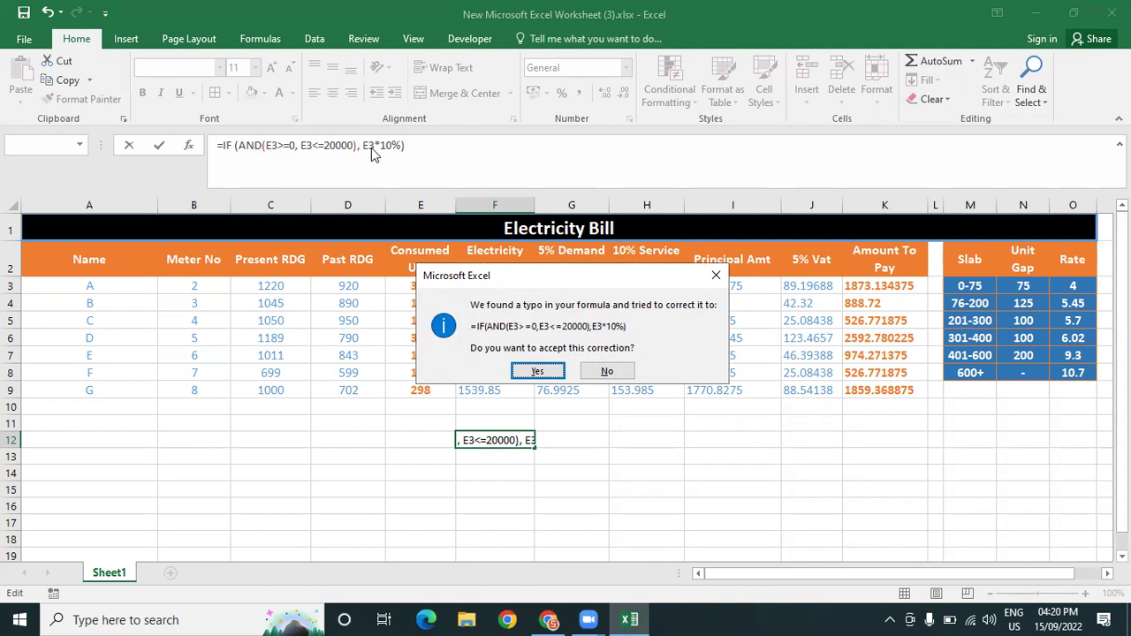
click(537, 372)
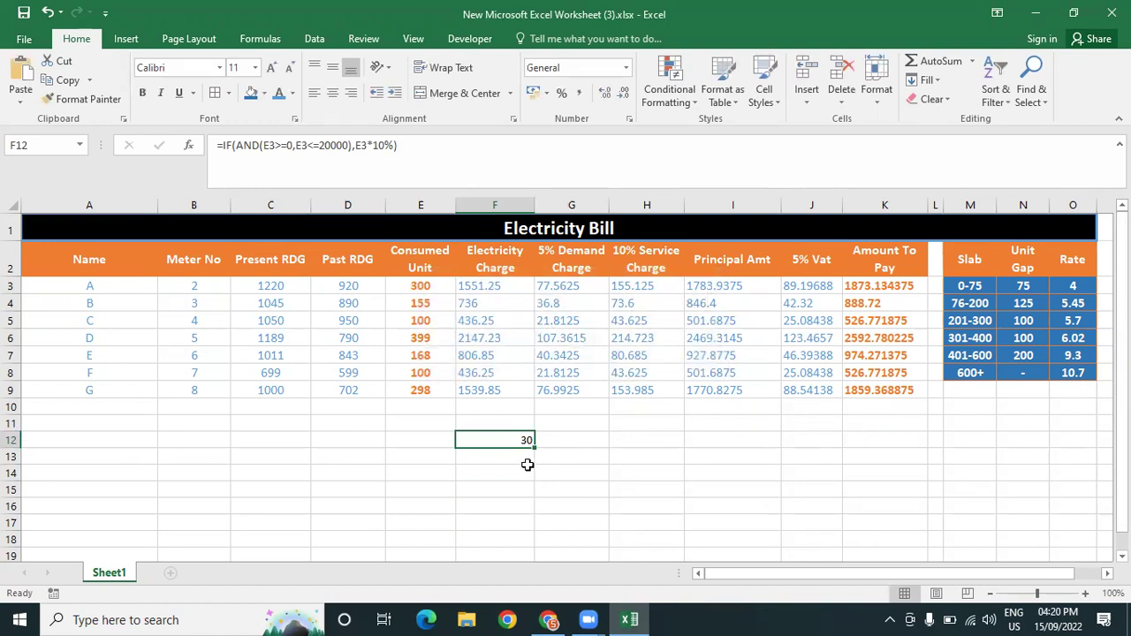
Change all three E3 references in the F12 formula to E12, giving =IF(AND(E12>=0,E12<=20000),E12*10%)
click(428, 287)
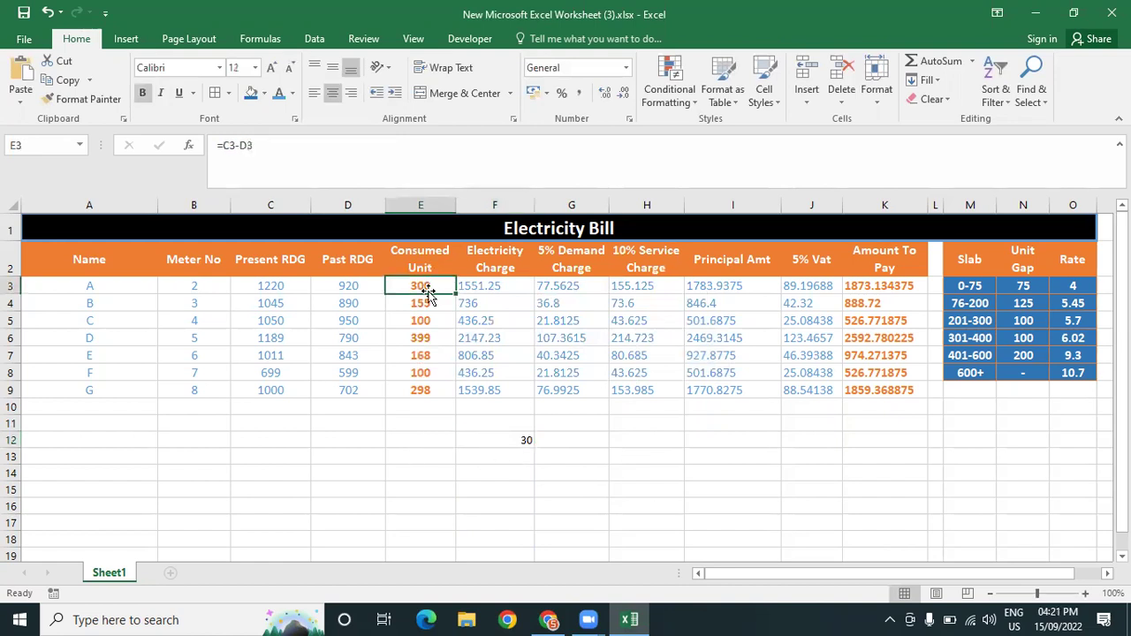
click(429, 441)
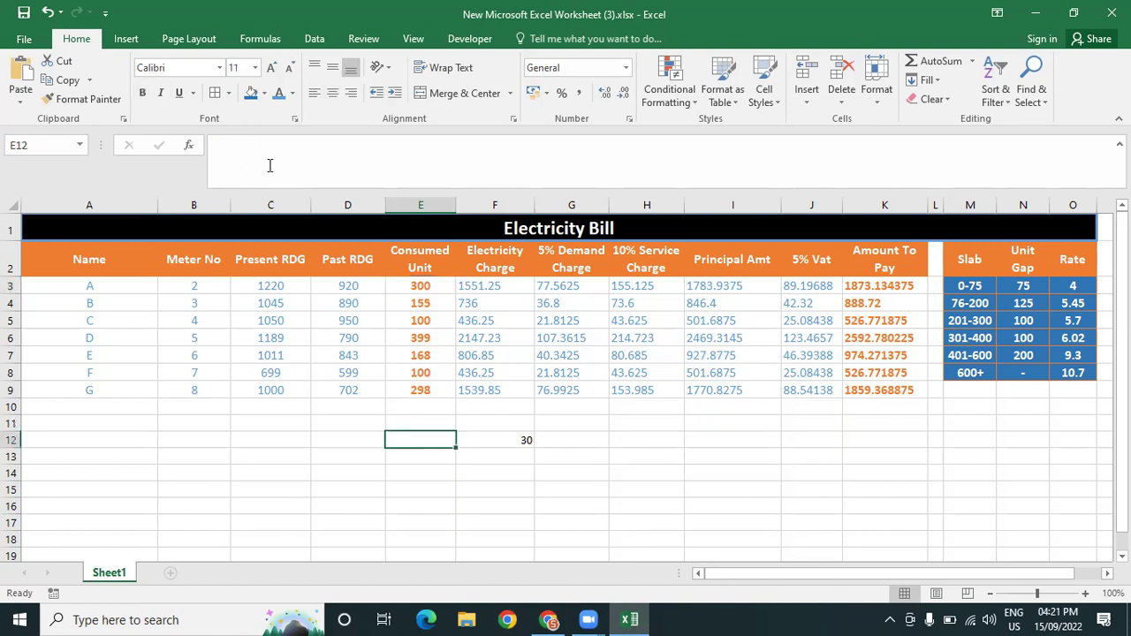
click(507, 440)
click(273, 144)
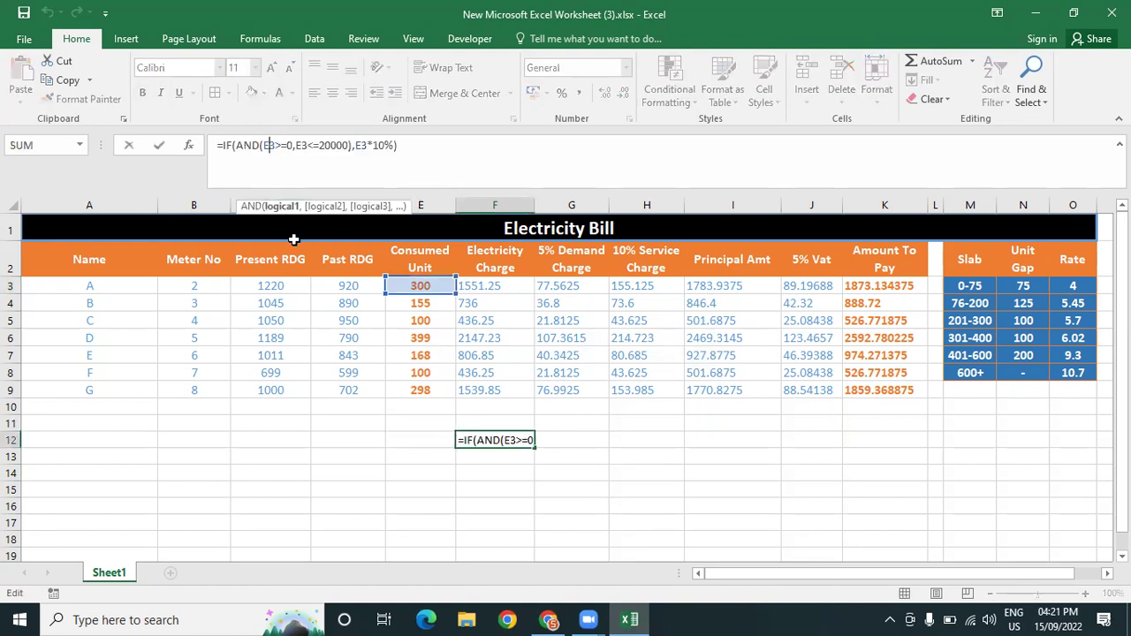
key(Delete)
text(12)
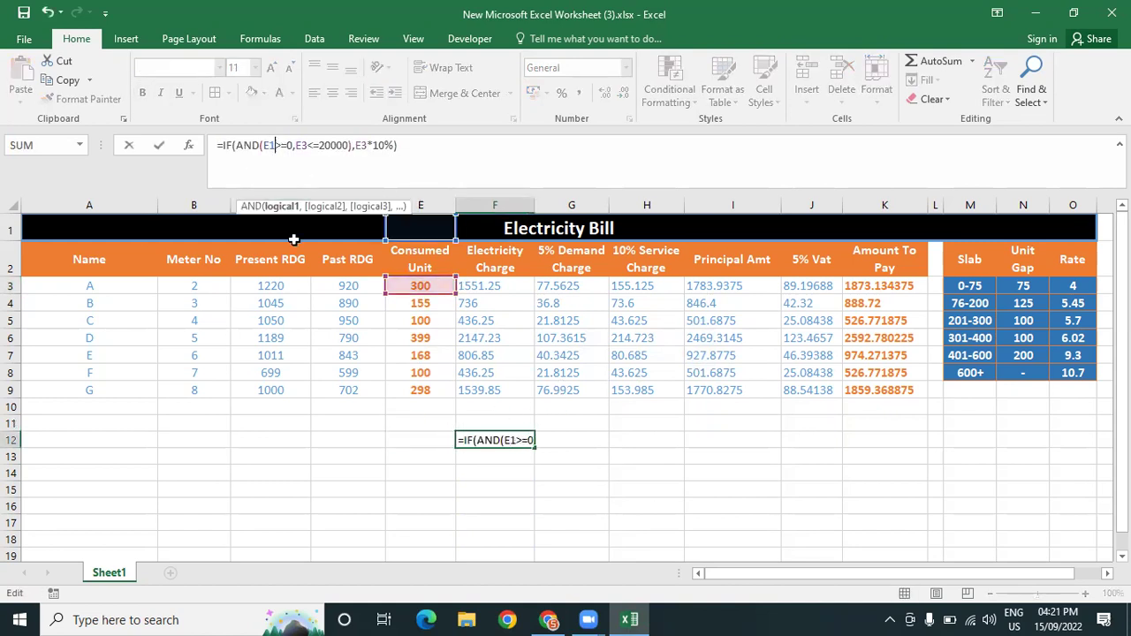
click(309, 145)
key(BackSpace)
text(12)
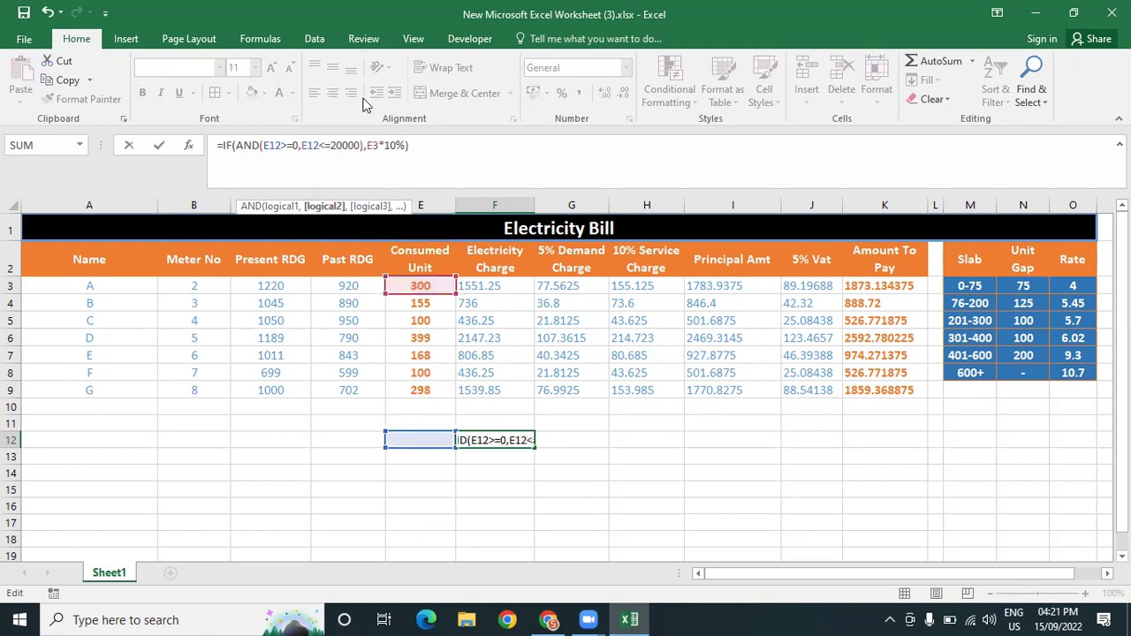
click(375, 145)
key(BackSpace)
text(12)
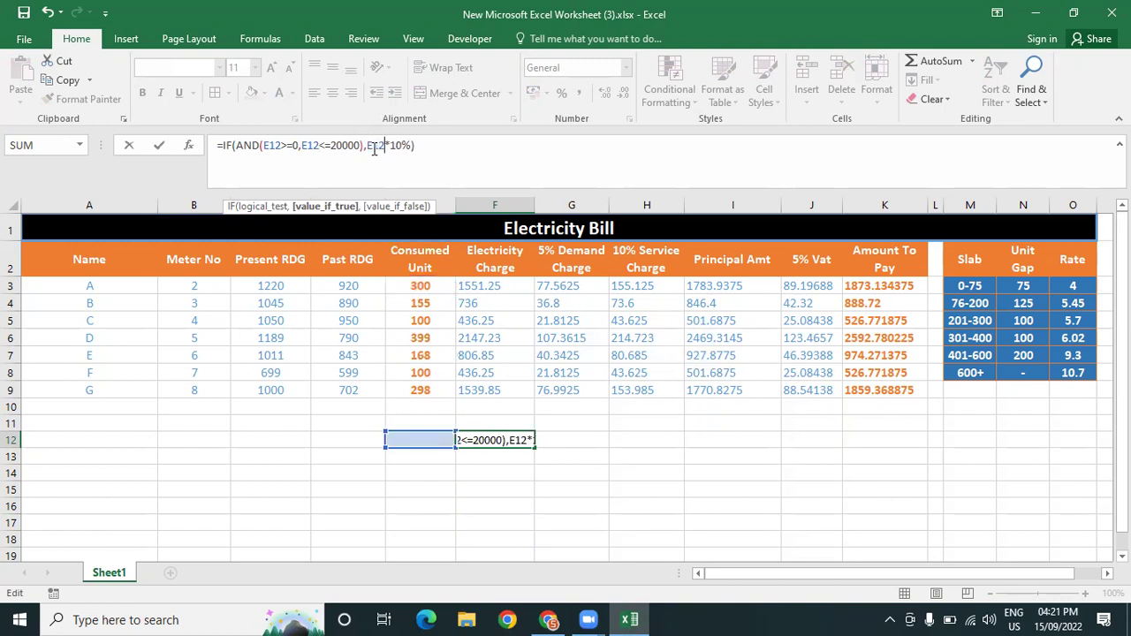
key(Return)
Test the F12 formula by entering 10000, 12000 and finally 20001 in cell E12
click(411, 438)
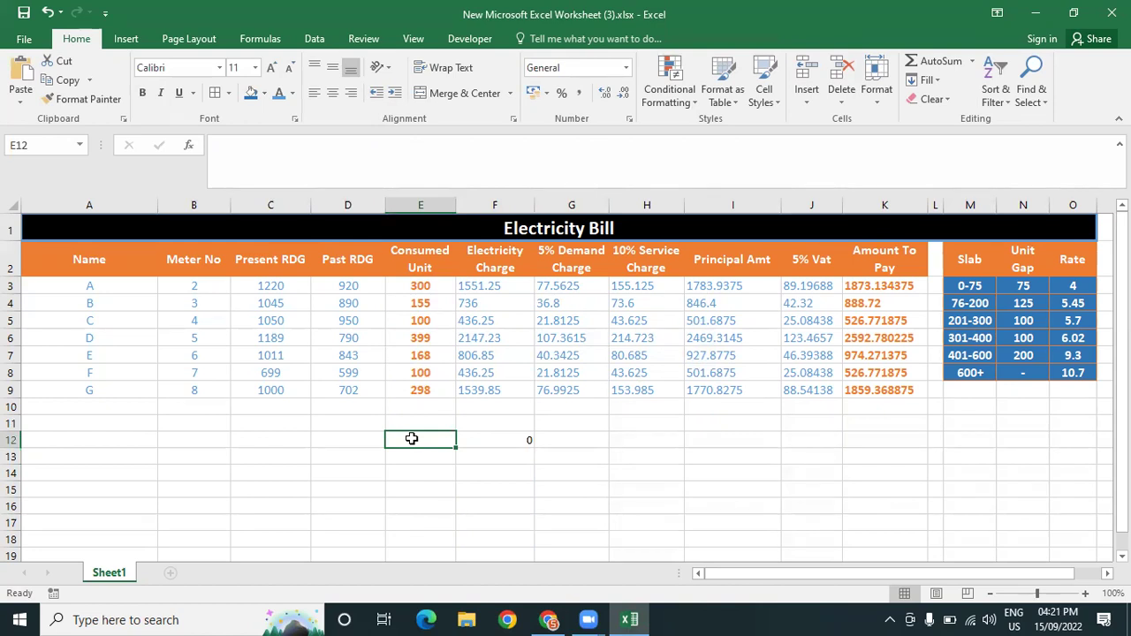
text(10000)
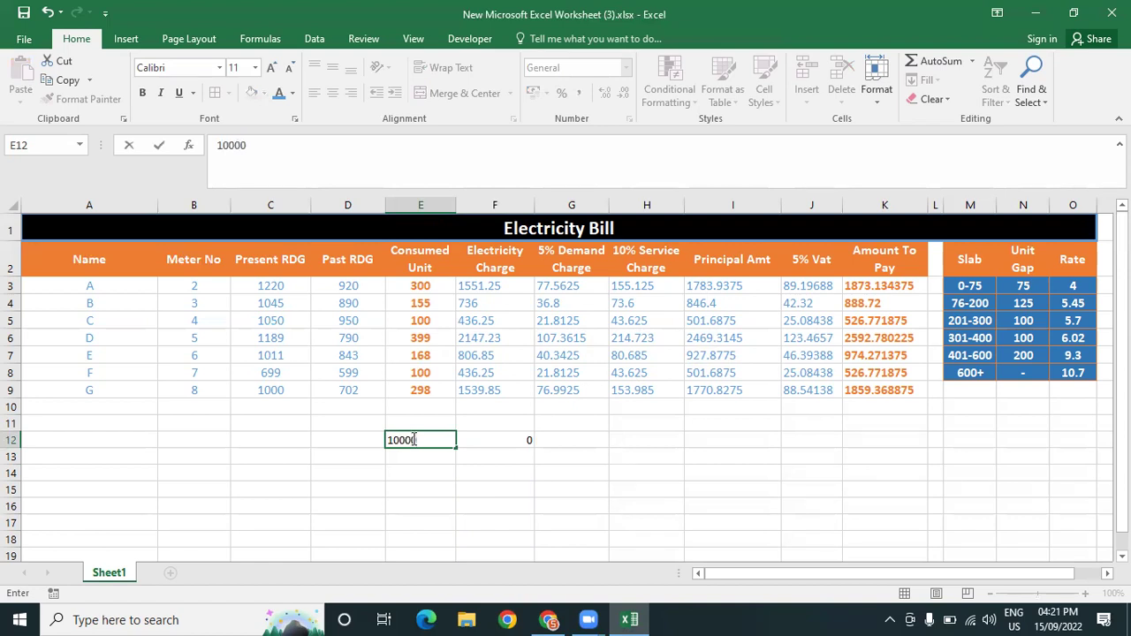
click(626, 477)
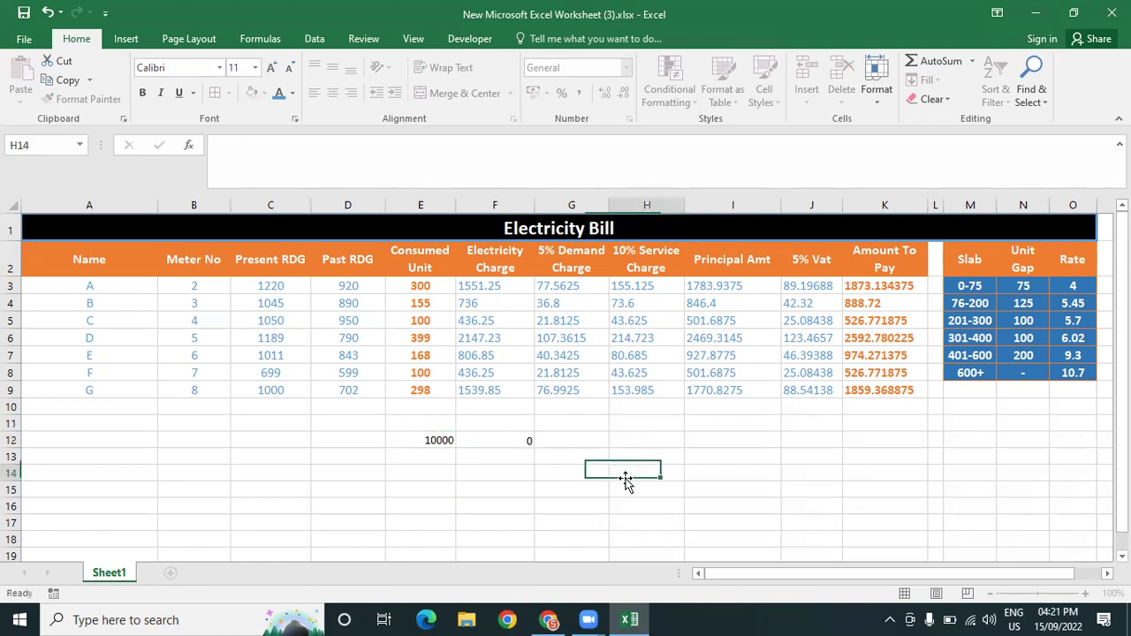
click(443, 440)
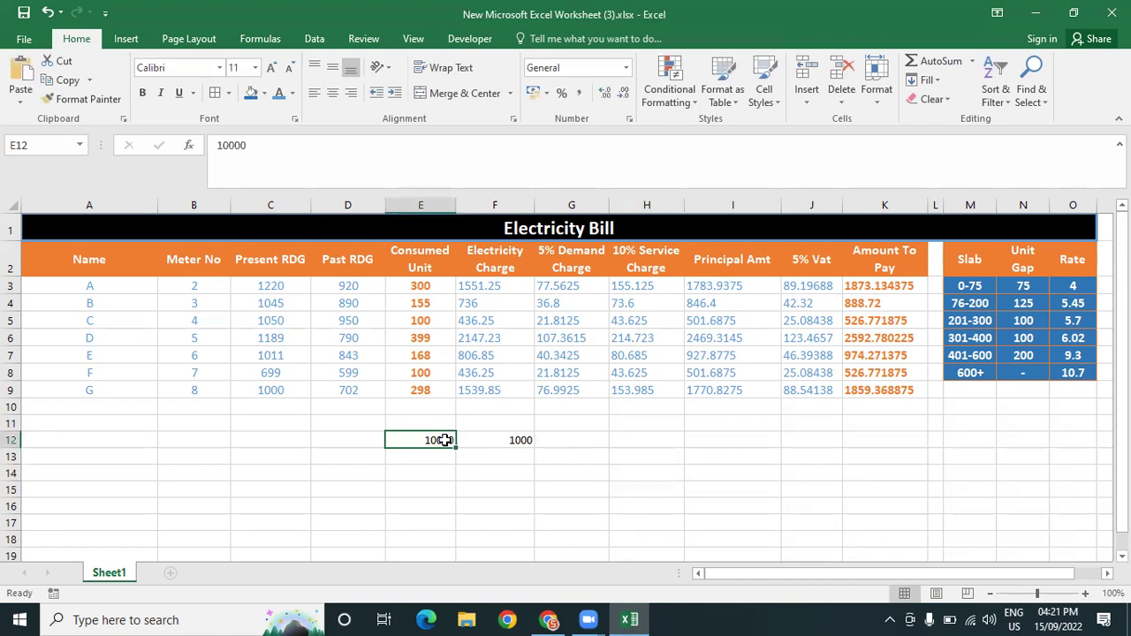
text(12000)
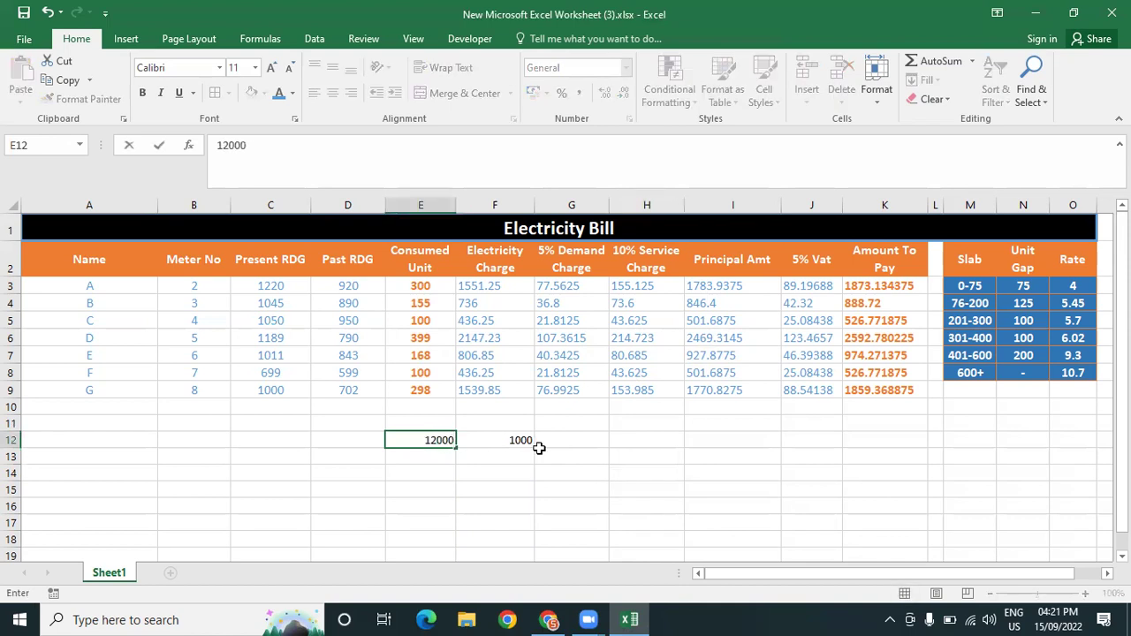
click(651, 453)
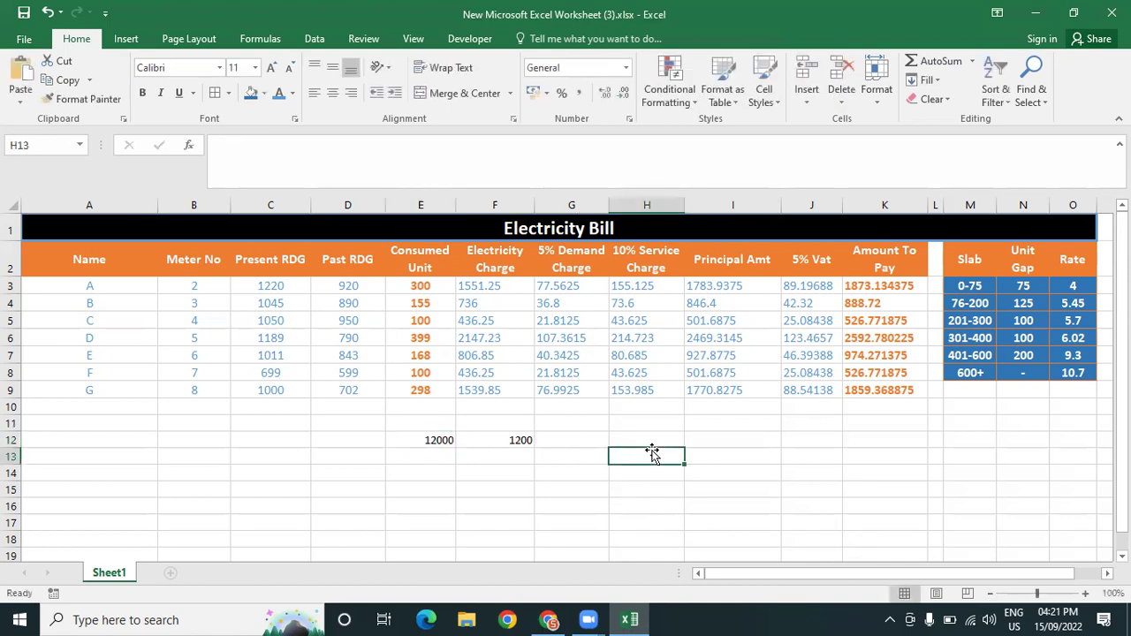
click(442, 440)
text(20001)
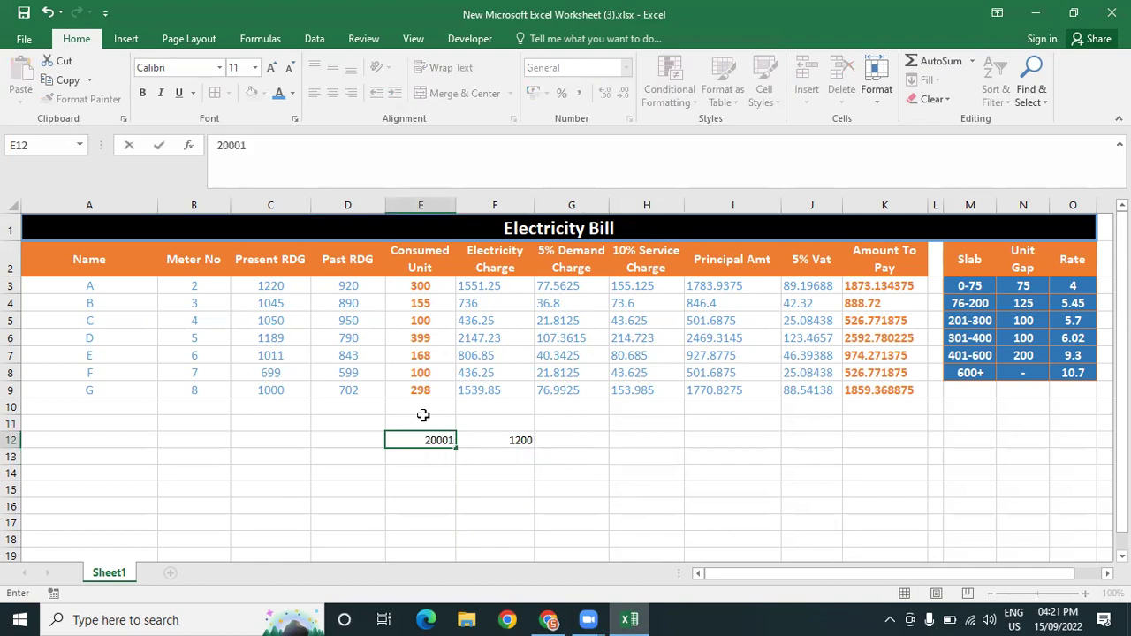
key(Return)
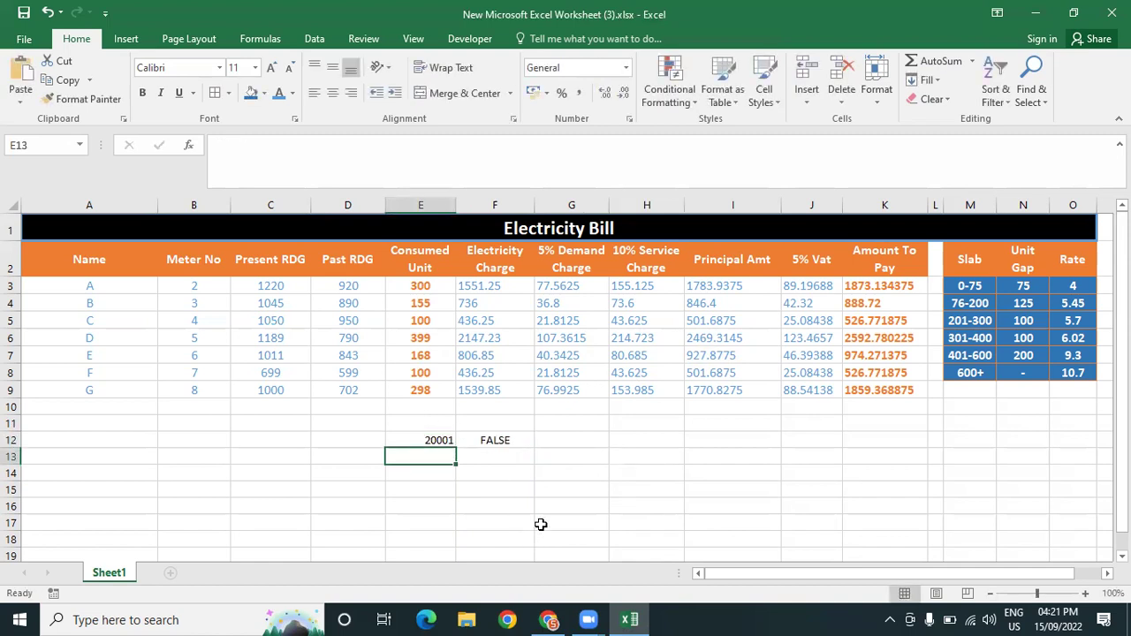
Switch to the class video in Chrome and play it to about 21:40 to review the second nested IF(AND
click(438, 440)
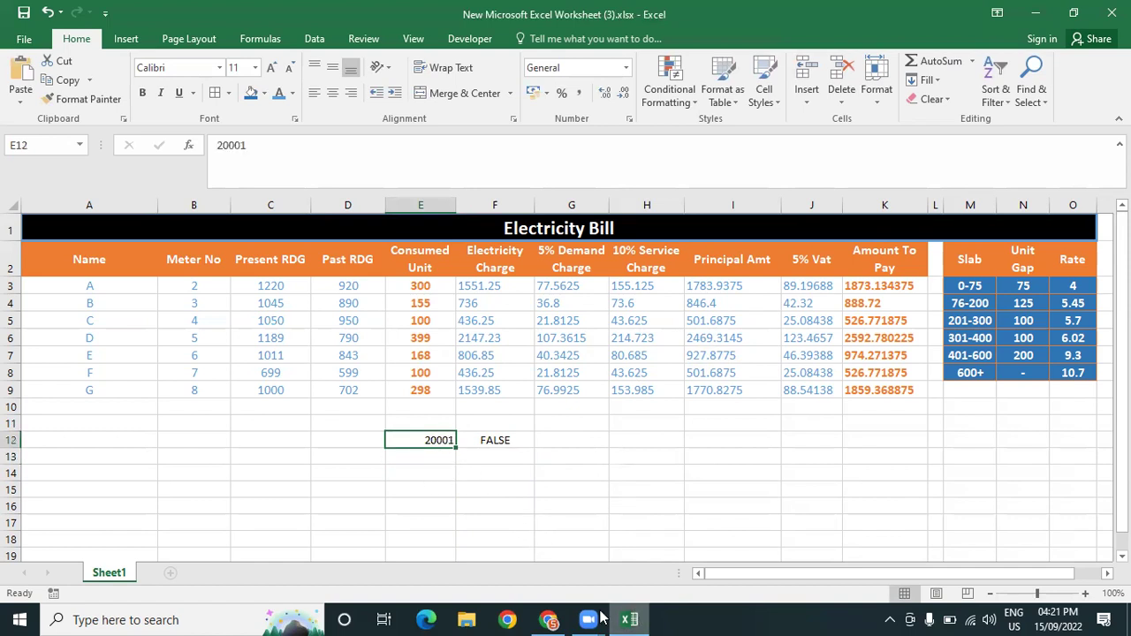
click(550, 620)
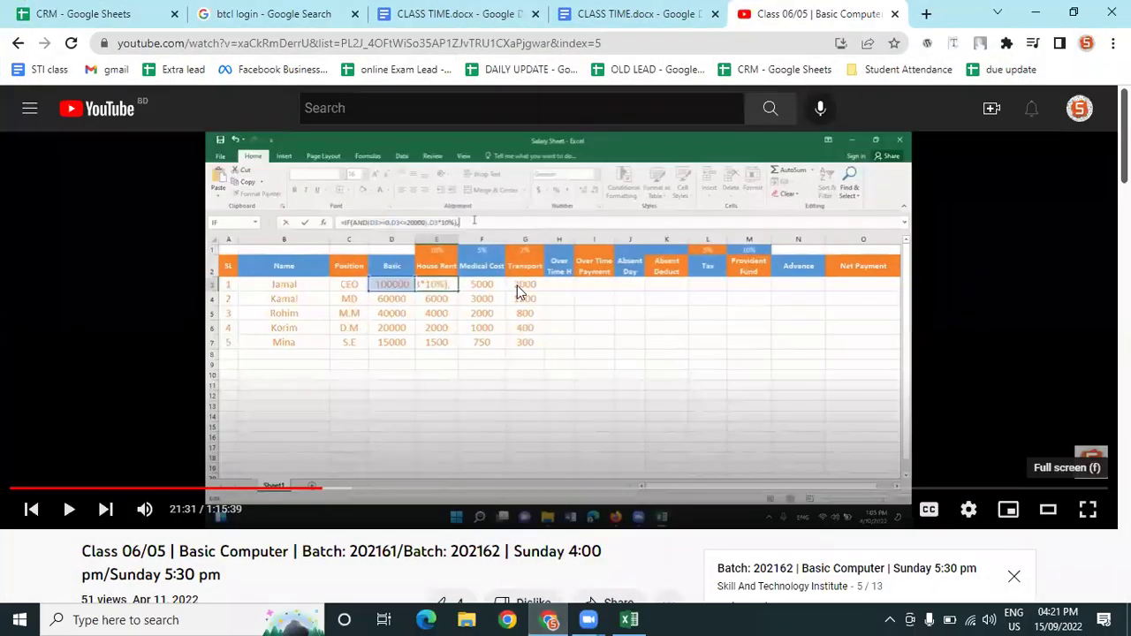
click(517, 286)
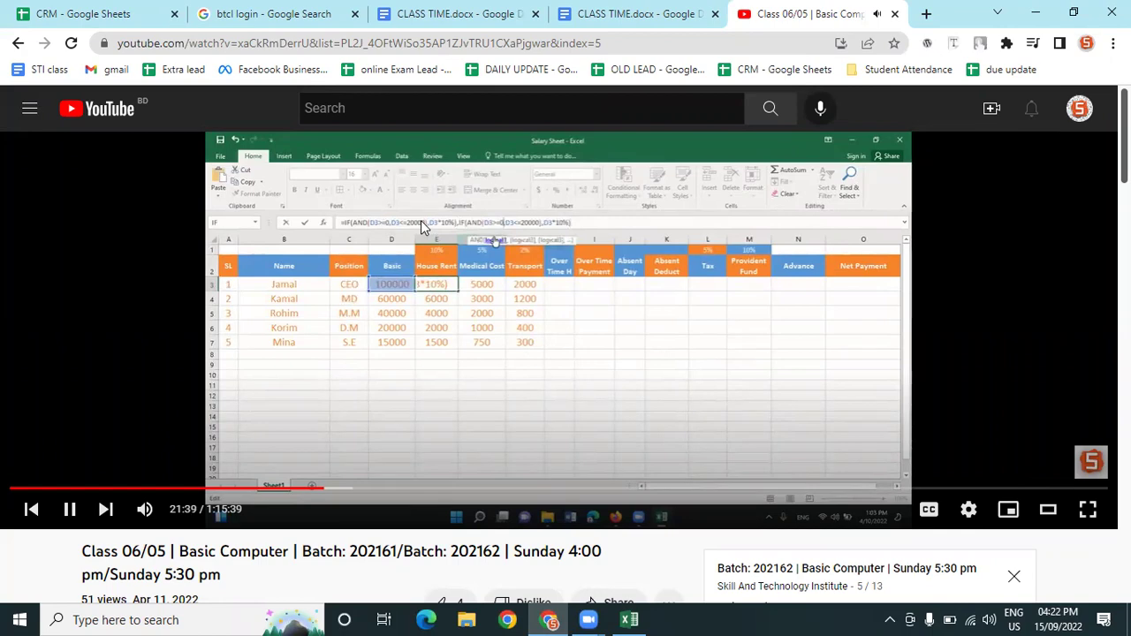
key(space)
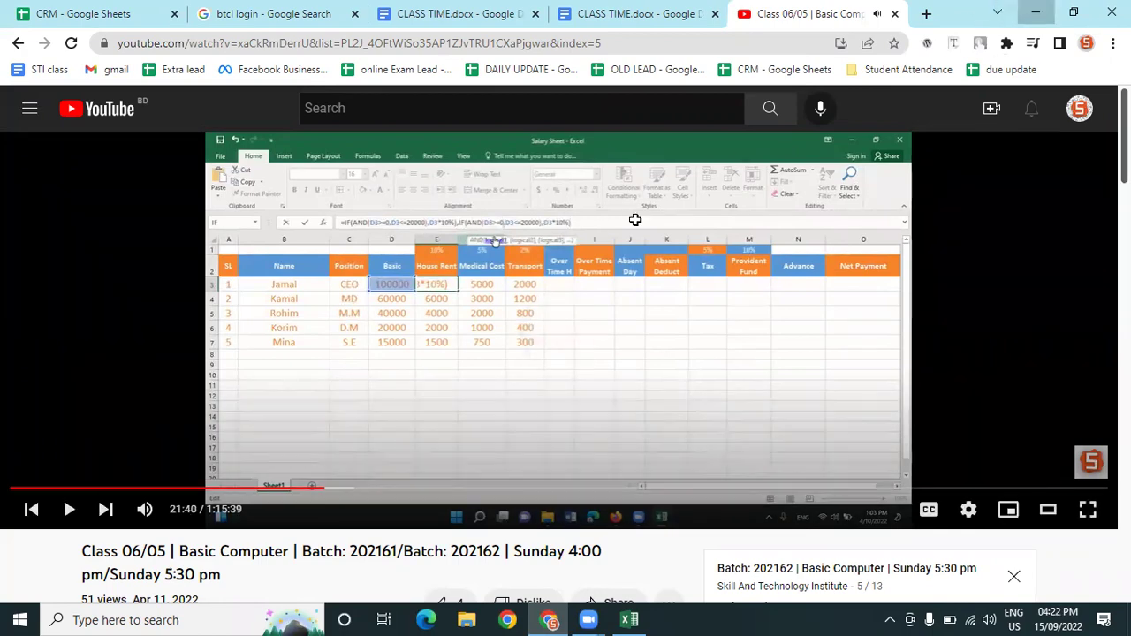
Switch back to Excel, copy the IF(AND(E12>=0,E12<=20000),E12*10%) part of the F12 formula and paste it after a comma at the formula's end
key(alt+Tab)
click(488, 437)
drag(438, 159, 188, 144)
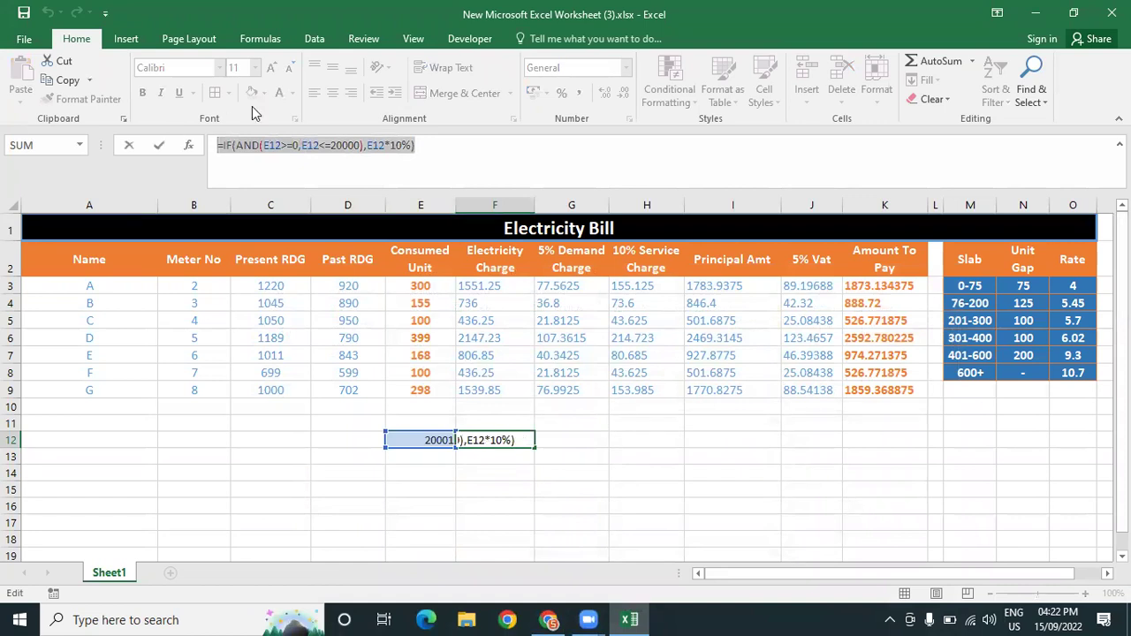
drag(416, 145, 237, 149)
key(ctrl+c)
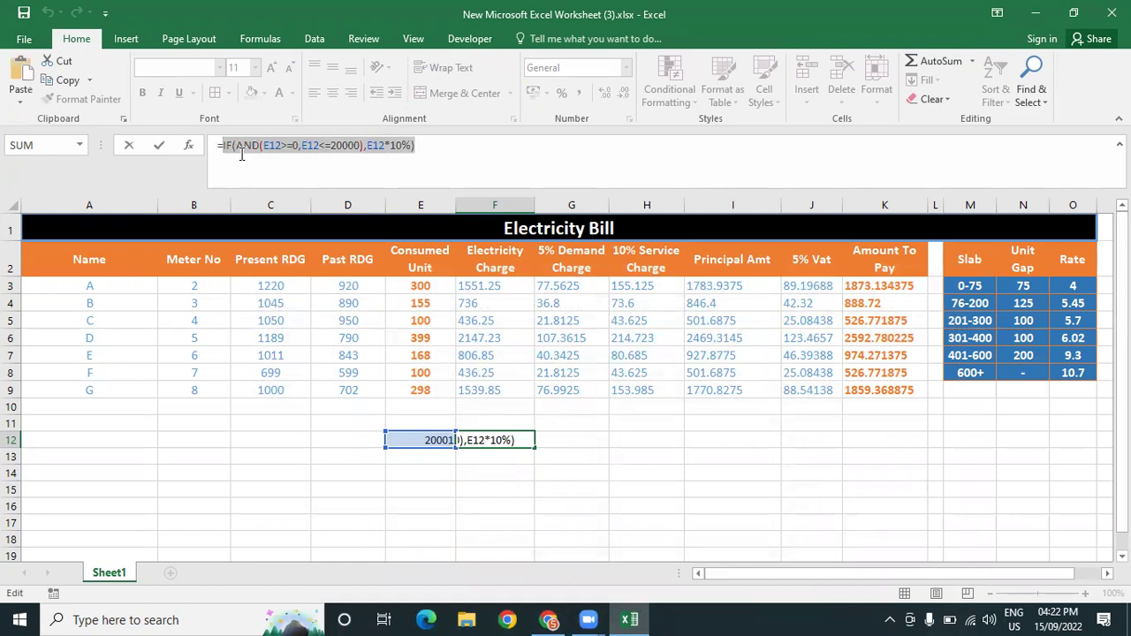
key(Left)
click(449, 144)
text(,)
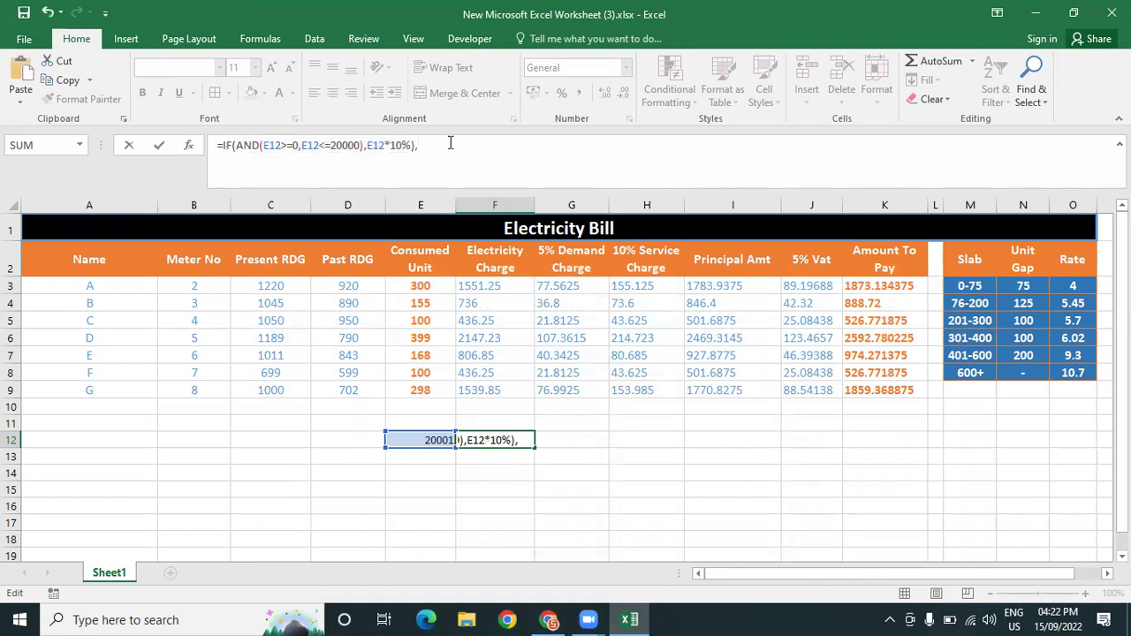
key(ctrl+v)
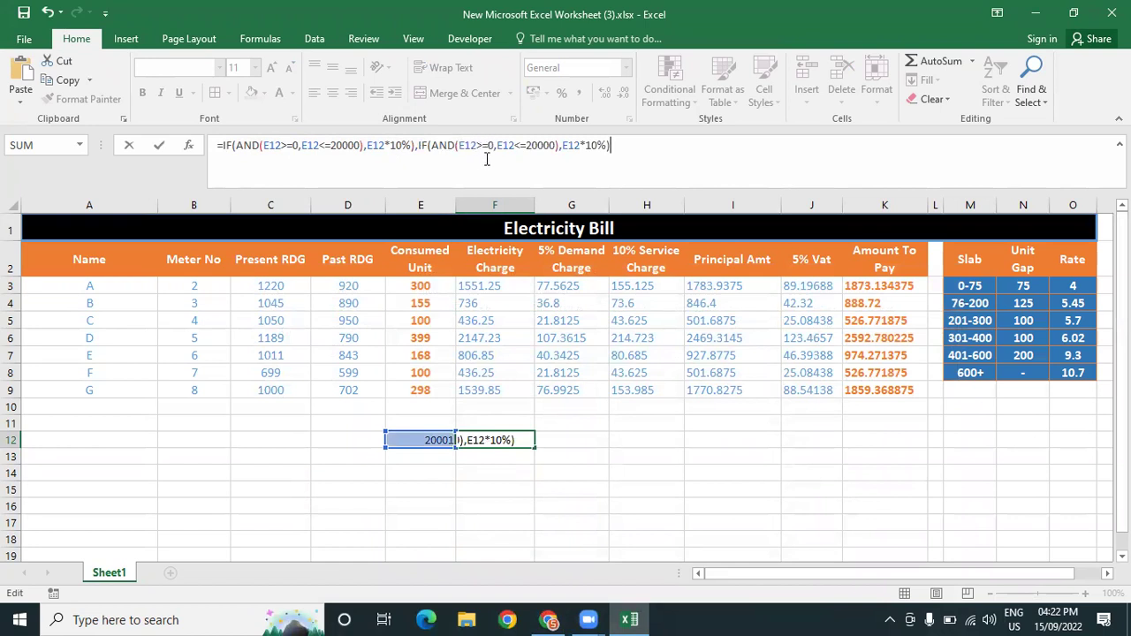
Set the limits in the second AND of the F12 formula to E12>=20001 and E12<=50000
click(493, 145)
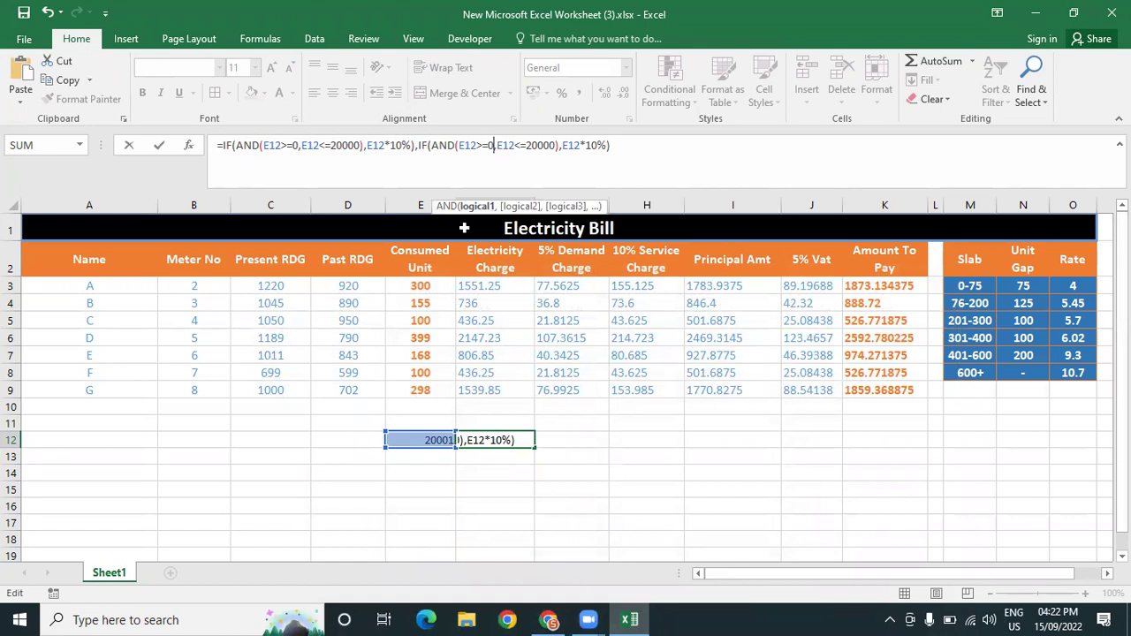
key(BackSpace)
text(2000)
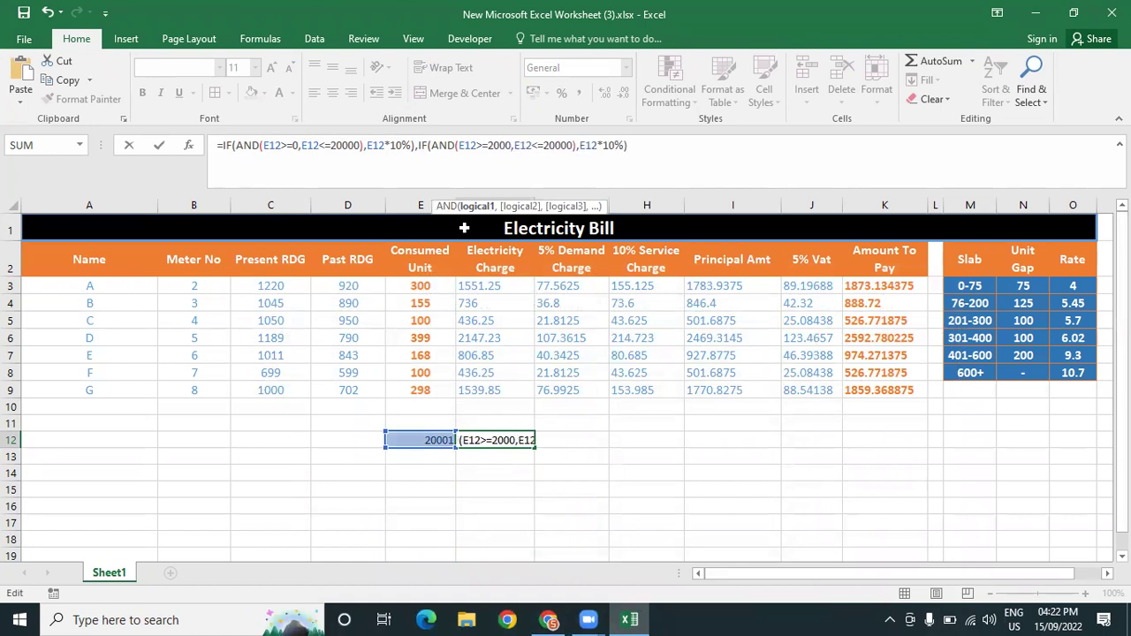
text(1)
key(Right)
key(Right)
key(Right)
key(Right)
key(Right)
key(Right)
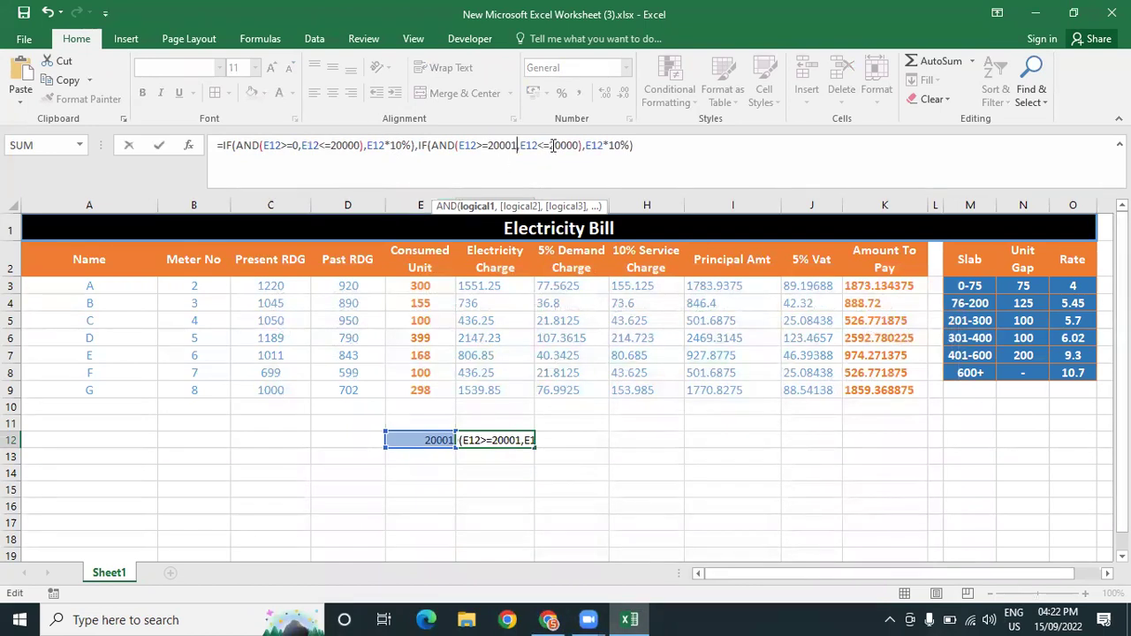
key(Delete)
text(5)
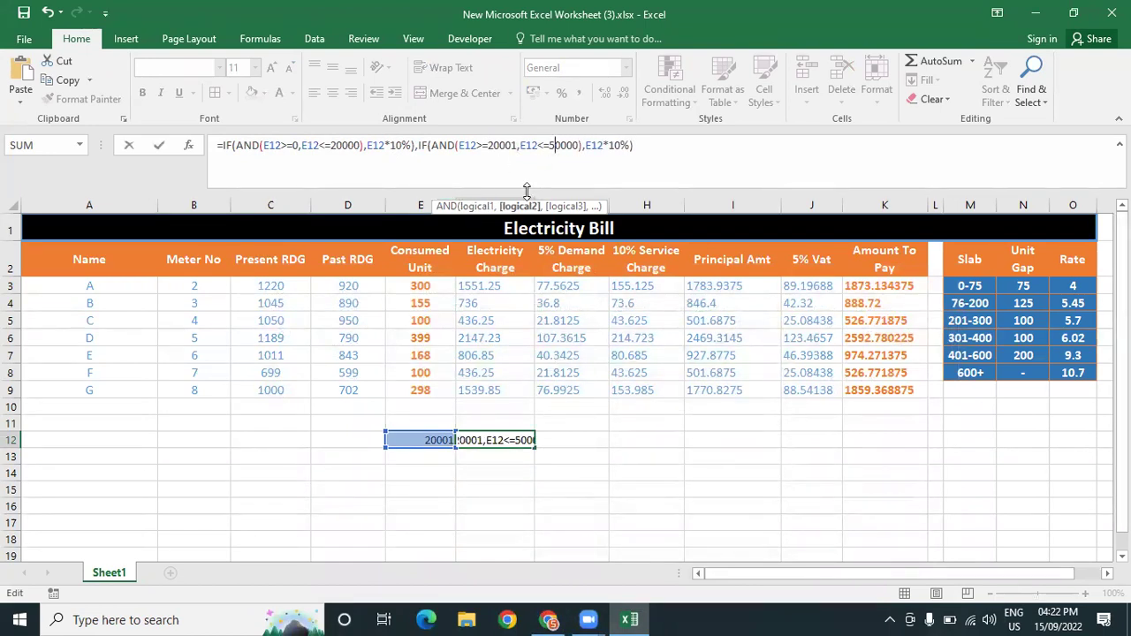
Change the second IF's result to E12*20%, enter the F12 formula and reselect the cell
click(602, 189)
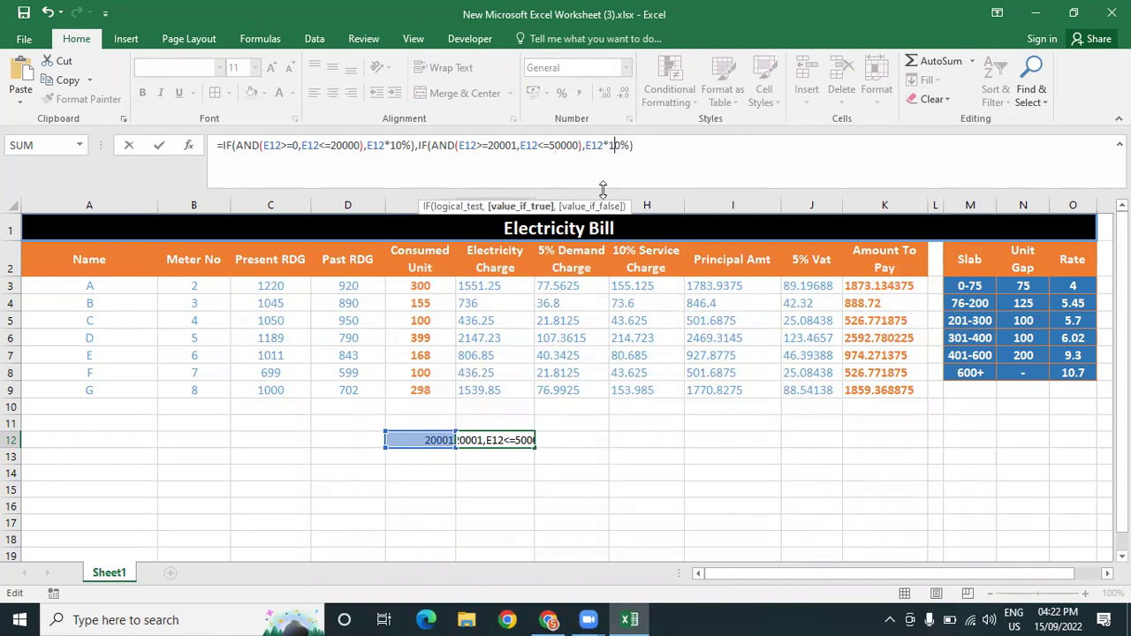
key(BackSpace)
text(2)
click(683, 152)
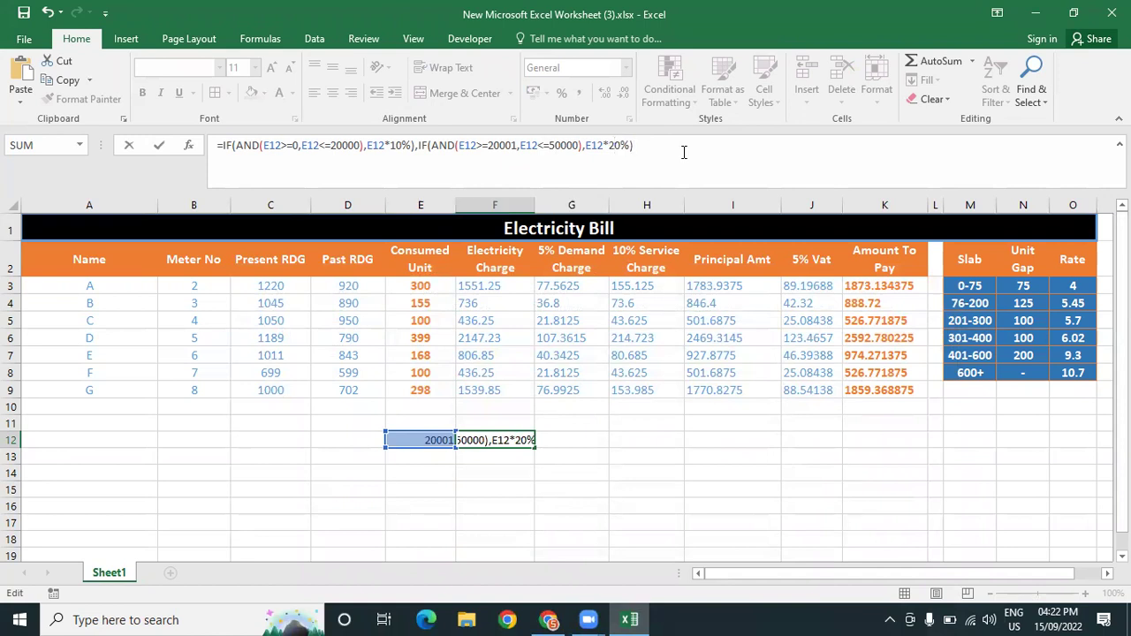
key(Return)
click(468, 443)
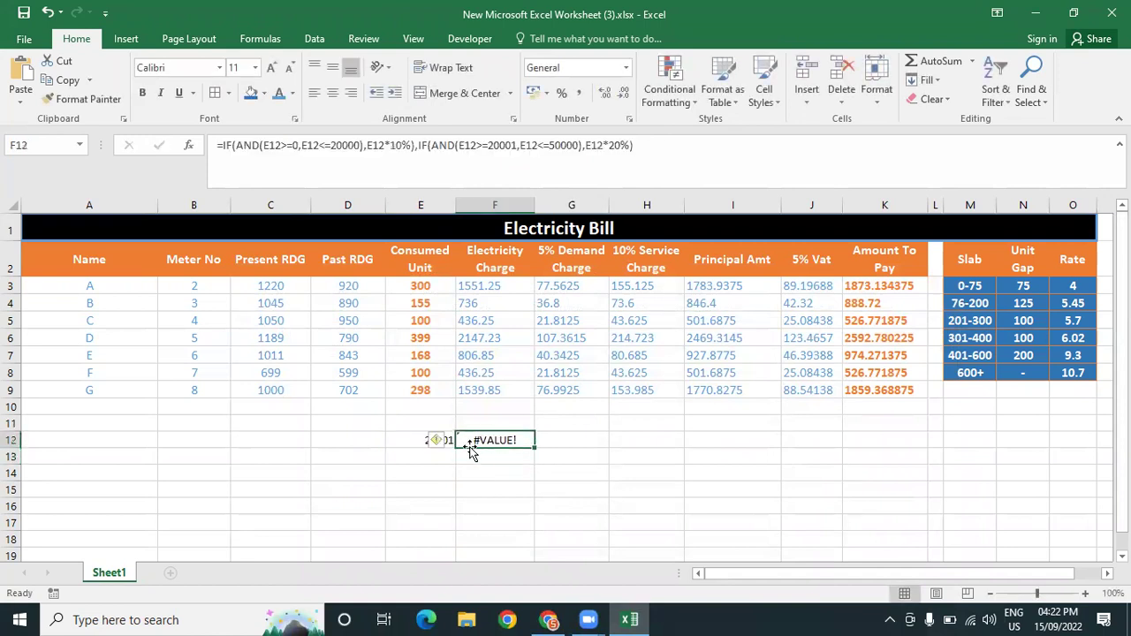
Examine the nesting and closing brackets of the F12 formula, as well as the value in E12
click(664, 147)
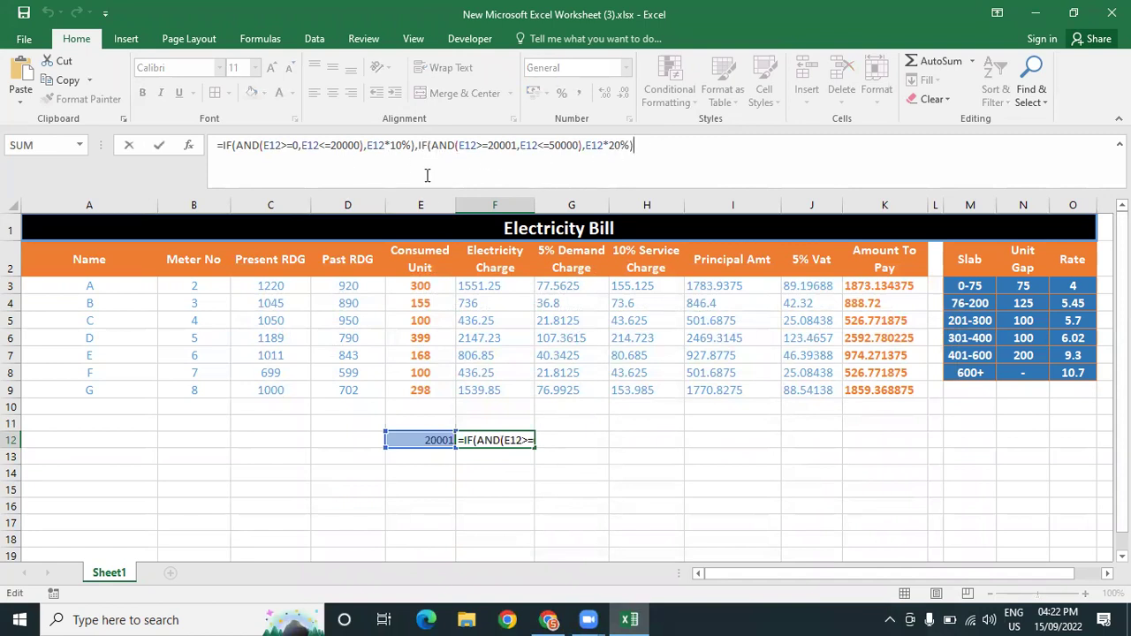
key(Right)
key(Right)
key(Right)
click(438, 436)
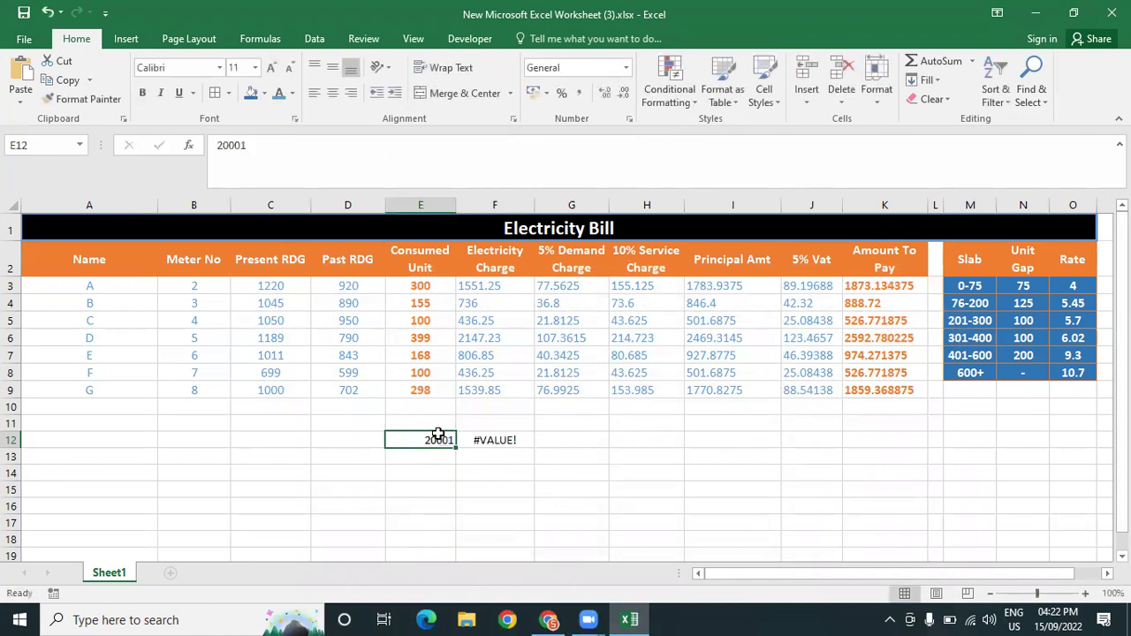
click(502, 439)
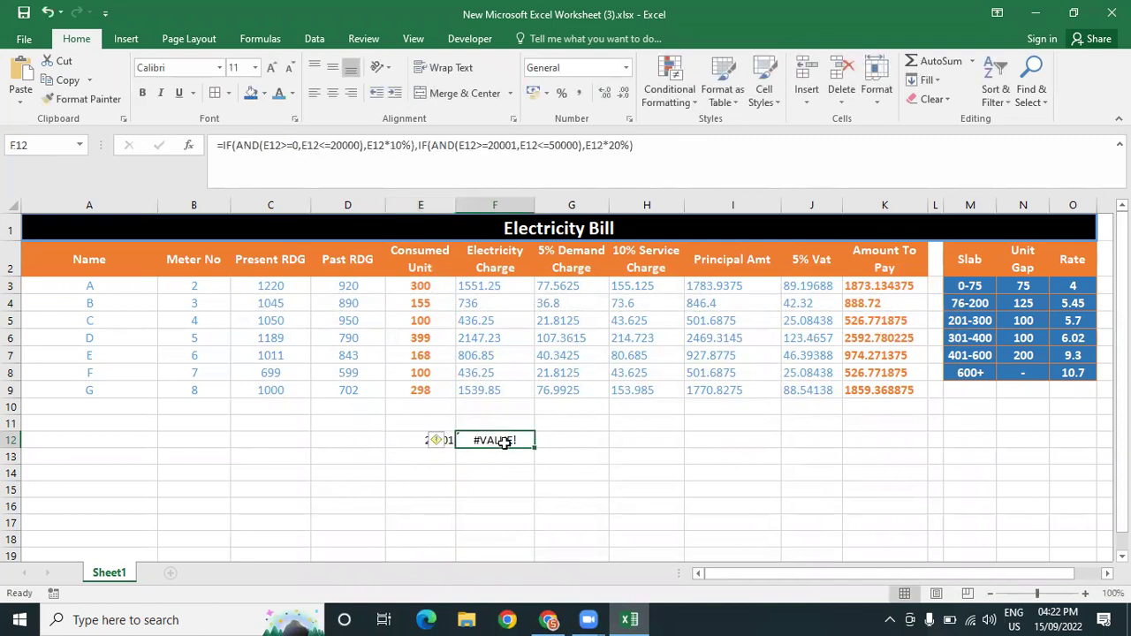
click(232, 145)
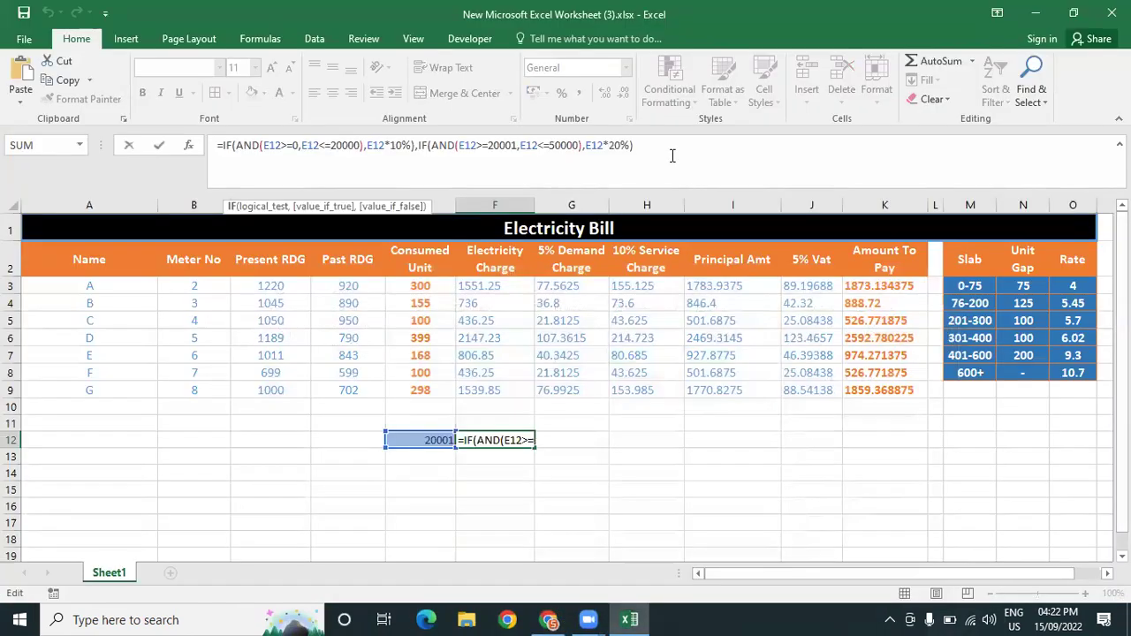
click(671, 156)
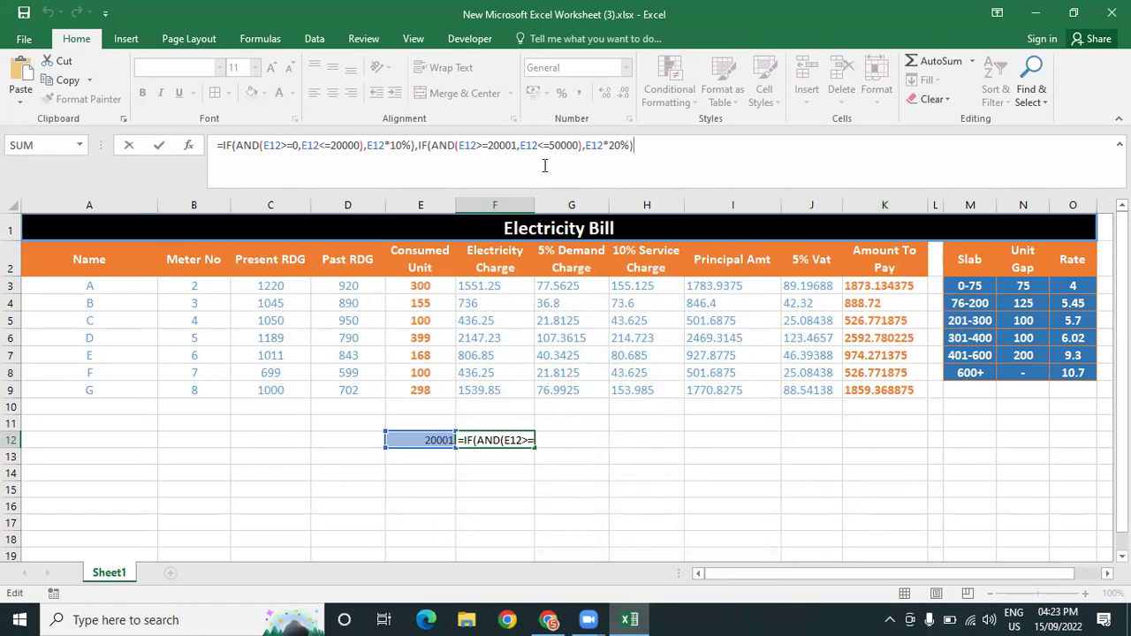
Remove the closing bracket after E12*10%, add a second closing bracket at the end of the F12 formula, and enter it
click(414, 146)
key(Delete)
click(666, 144)
text())
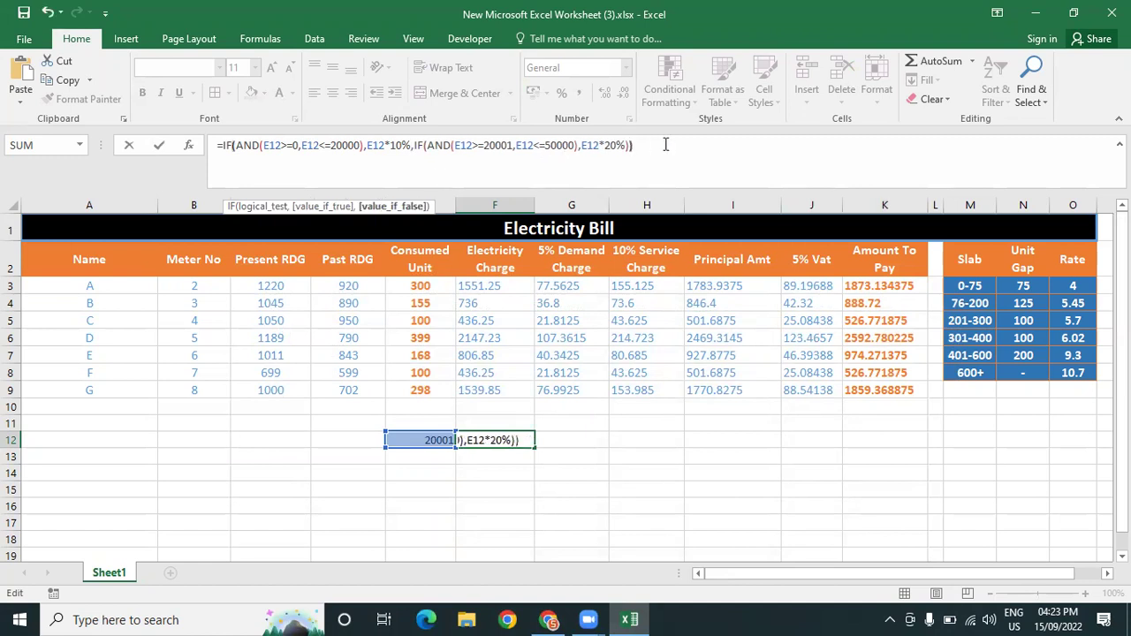
key(Return)
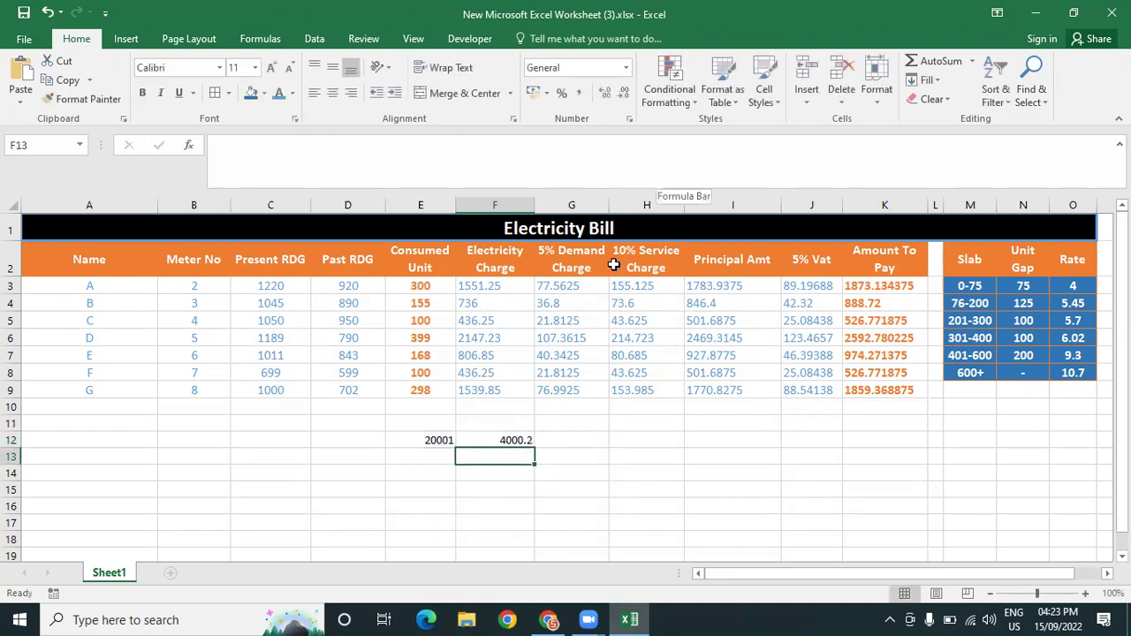
Review the comma and closing brackets of the nested F12 formula, and test it by entering 25000 in E12
click(509, 437)
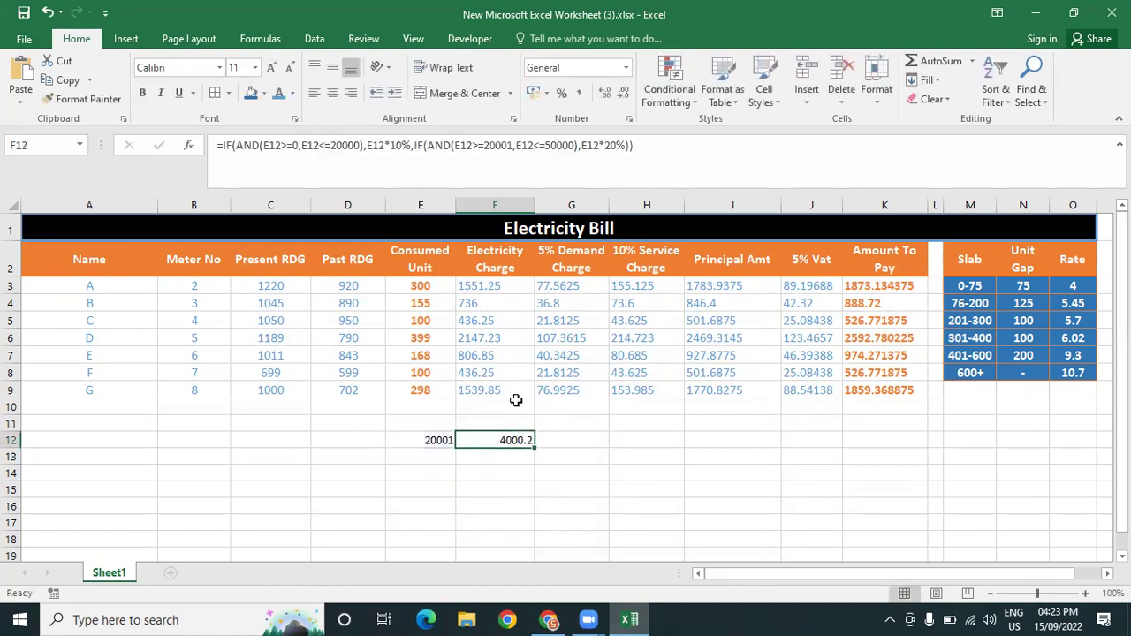
click(638, 148)
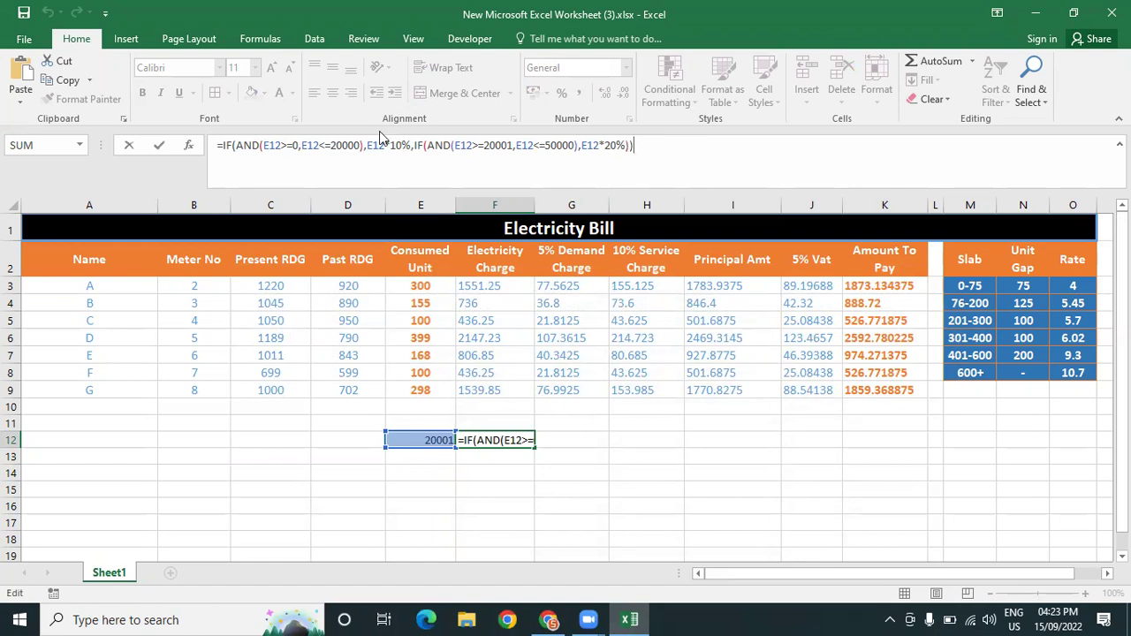
click(414, 146)
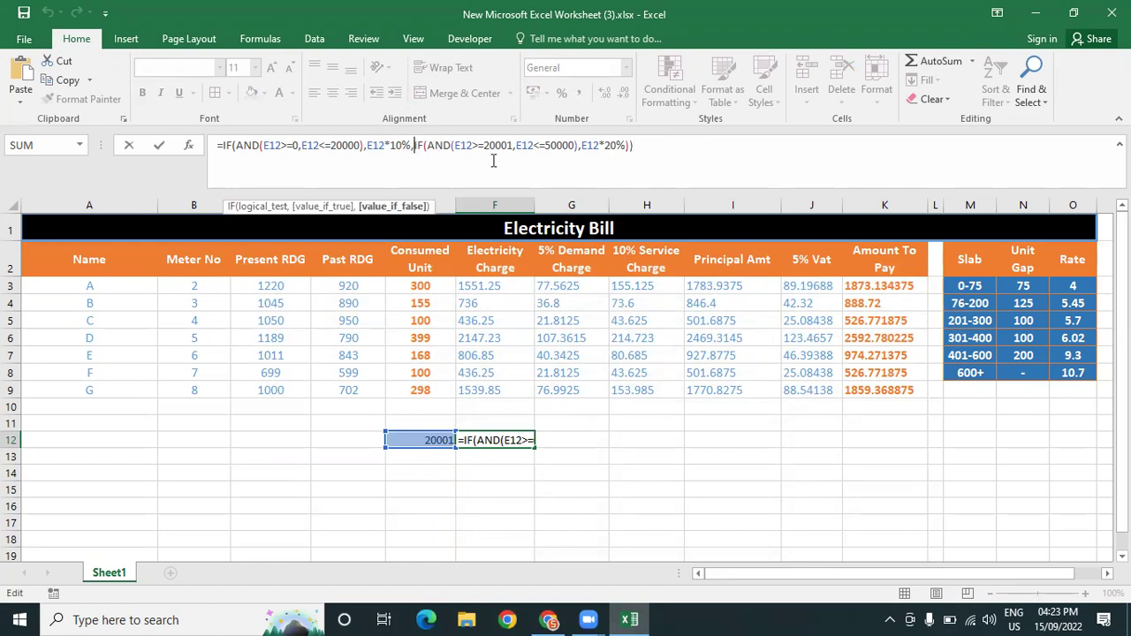
click(628, 146)
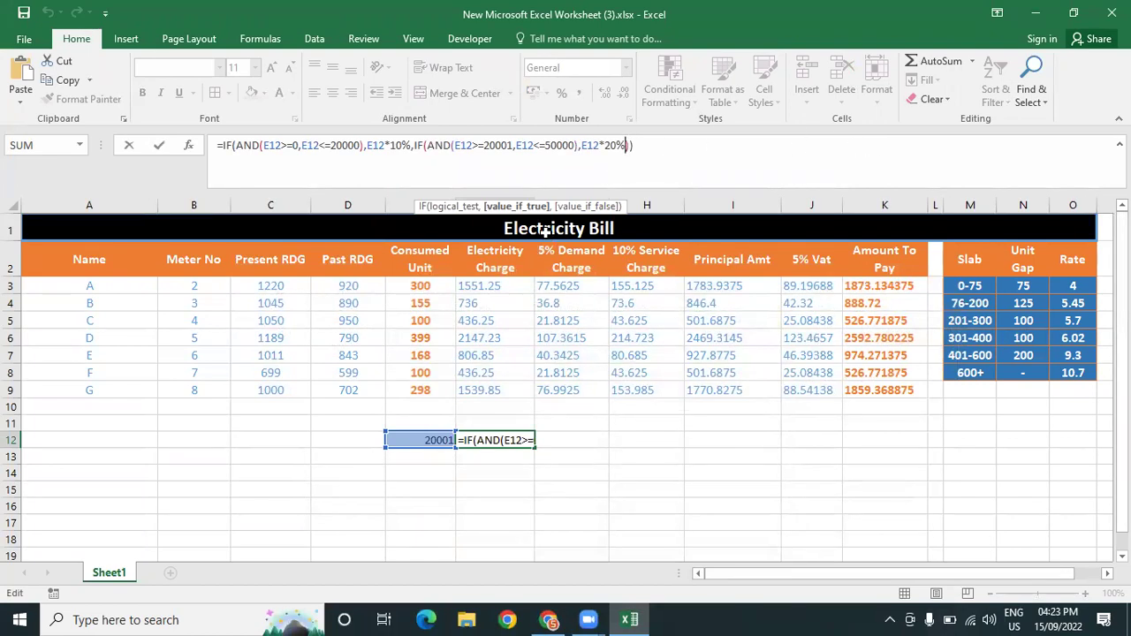
click(596, 440)
click(433, 440)
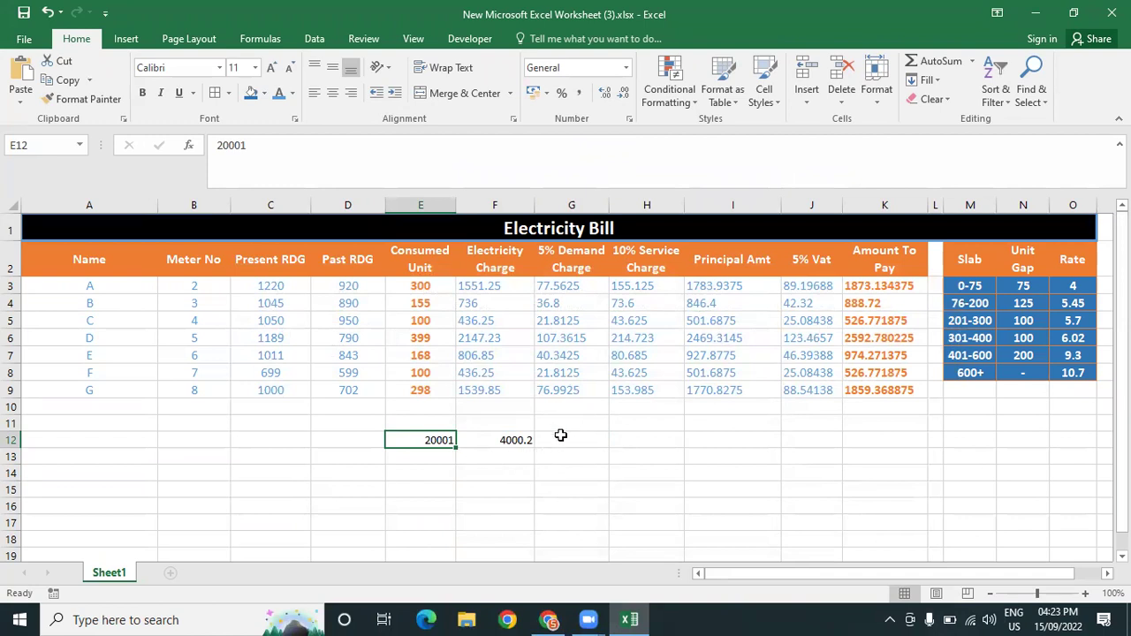
text(25000)
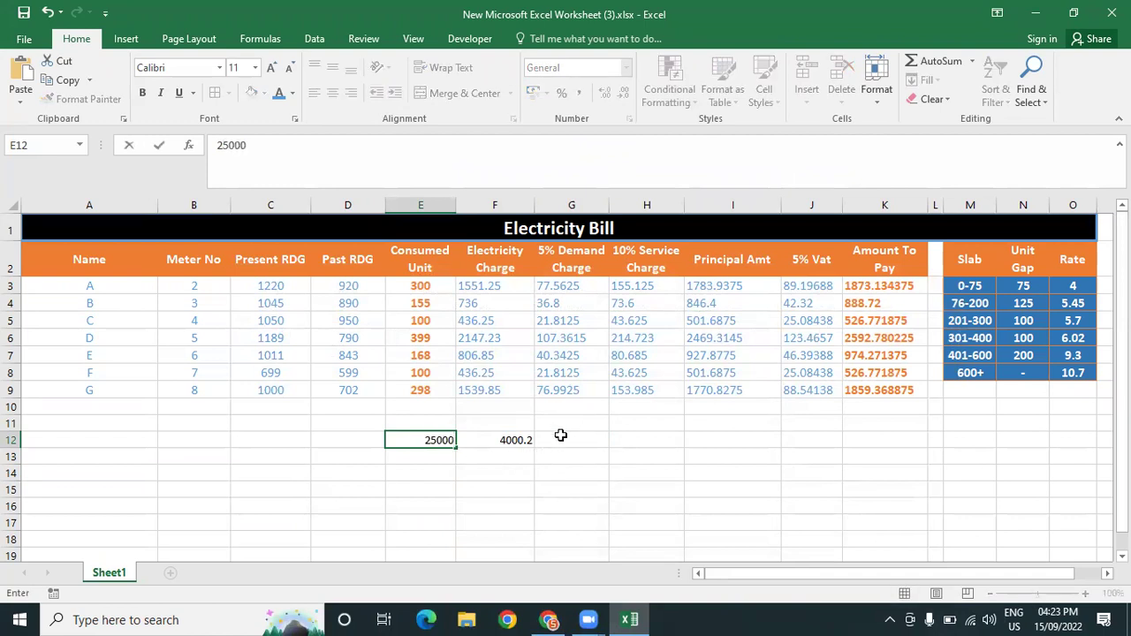
click(575, 501)
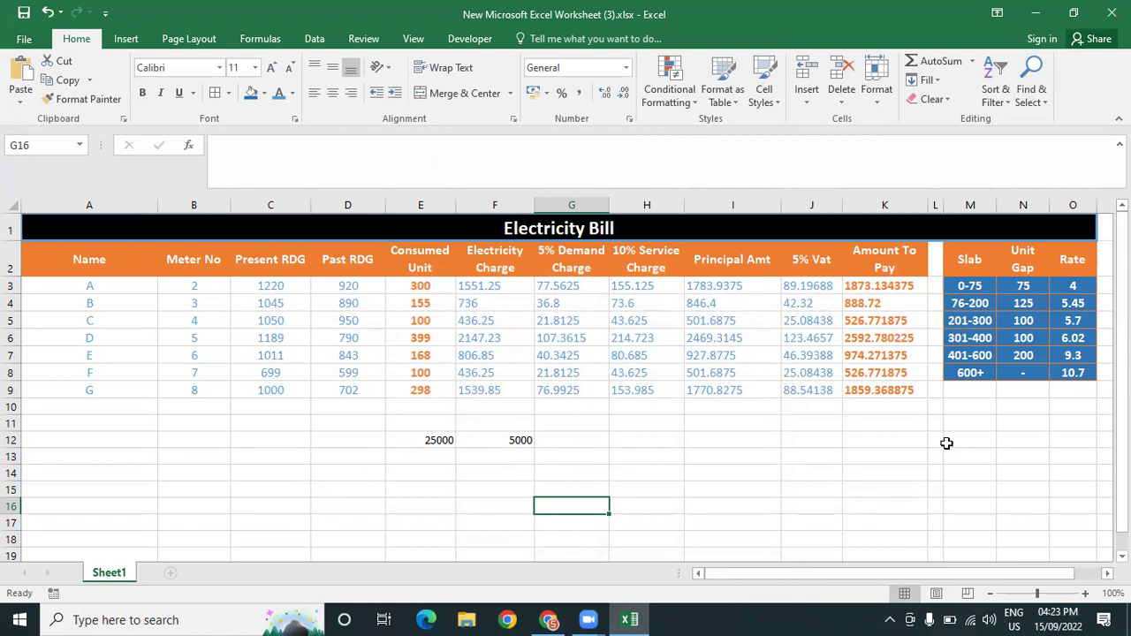
Clear the test value in E12 and the nested formula in F12
drag(441, 440, 513, 435)
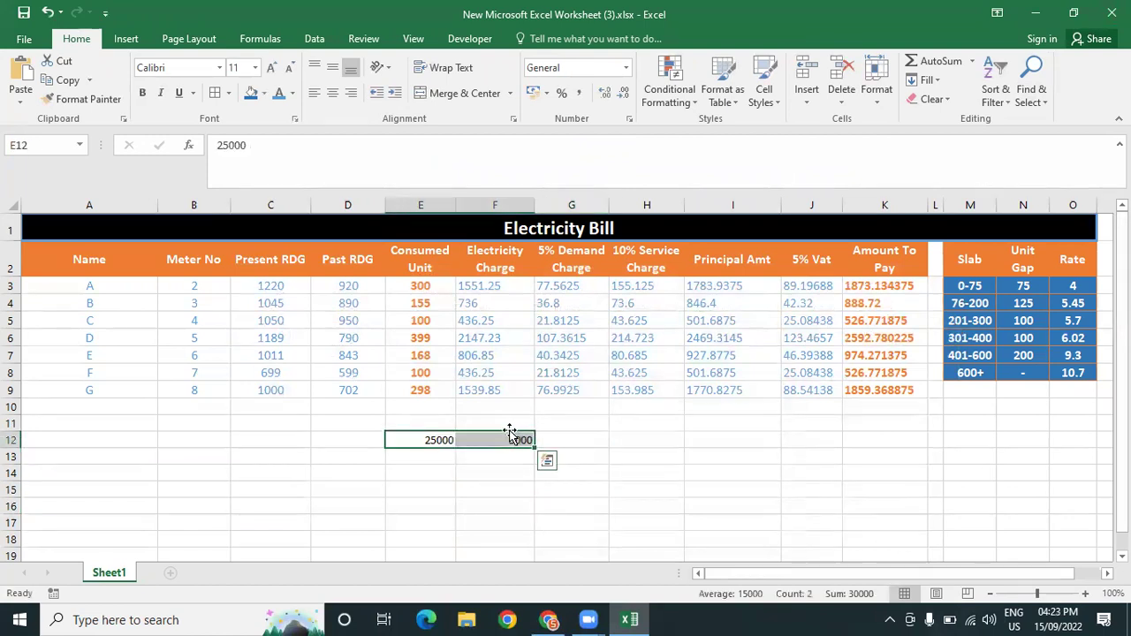
key(ctrl+z)
click(513, 442)
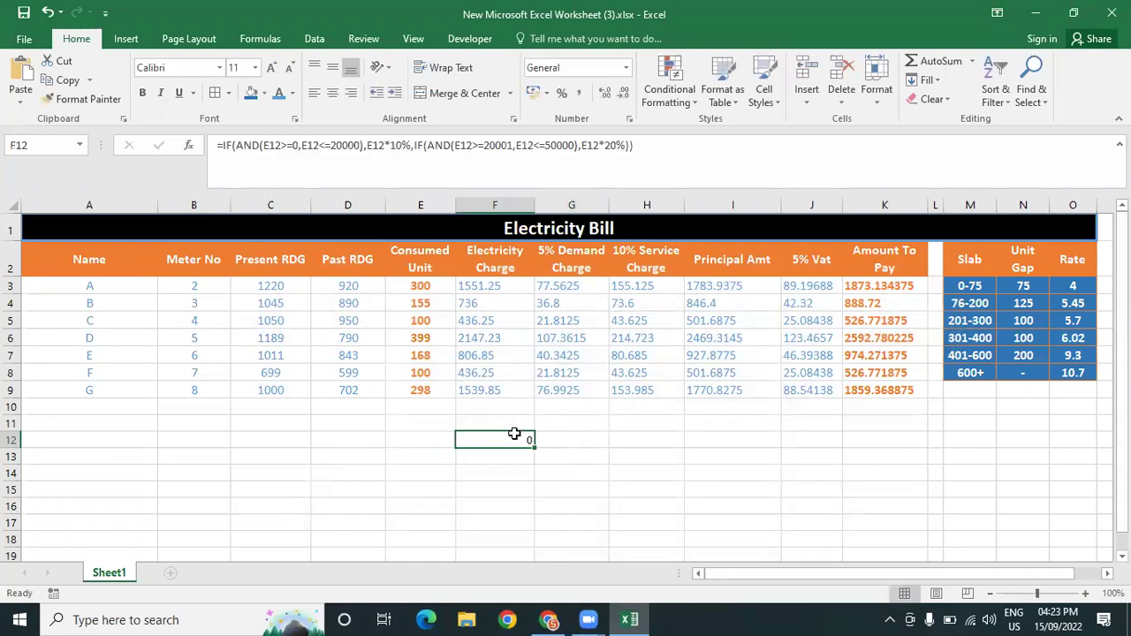
key(Delete)
click(622, 455)
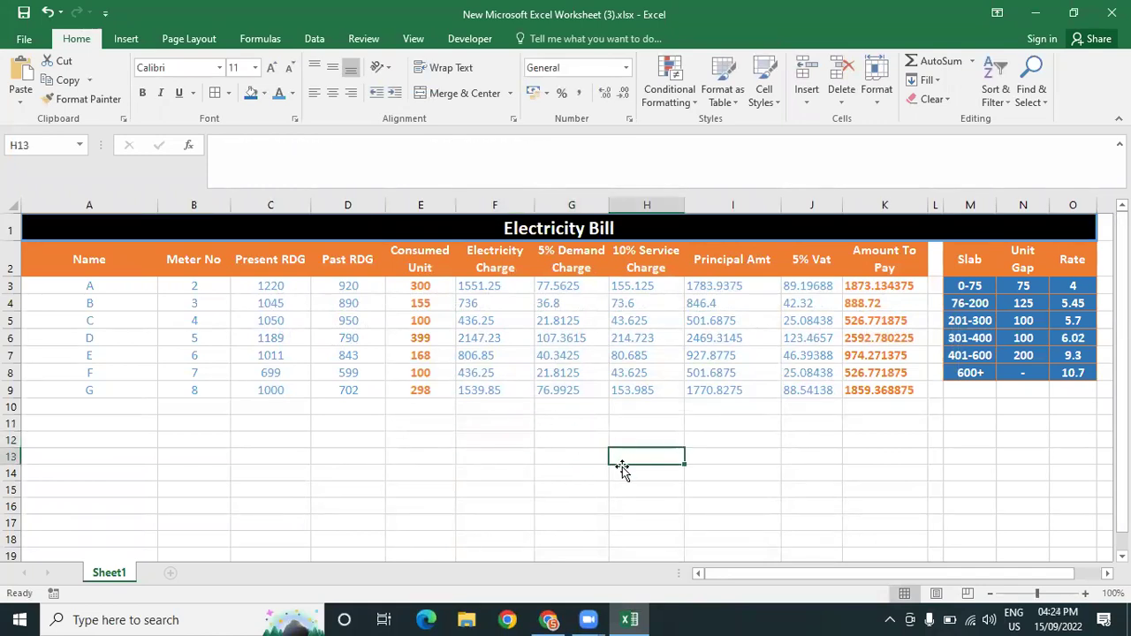
Check the Electricity Charge formula in F3 and undo the clearing of cells E12 and F12
click(477, 288)
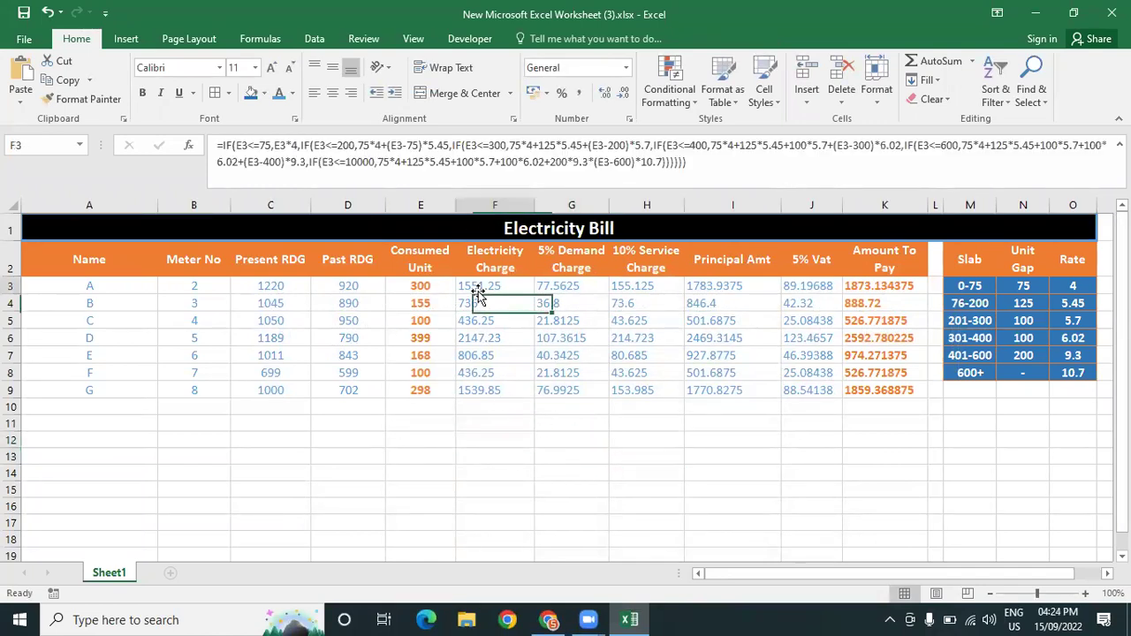
click(523, 475)
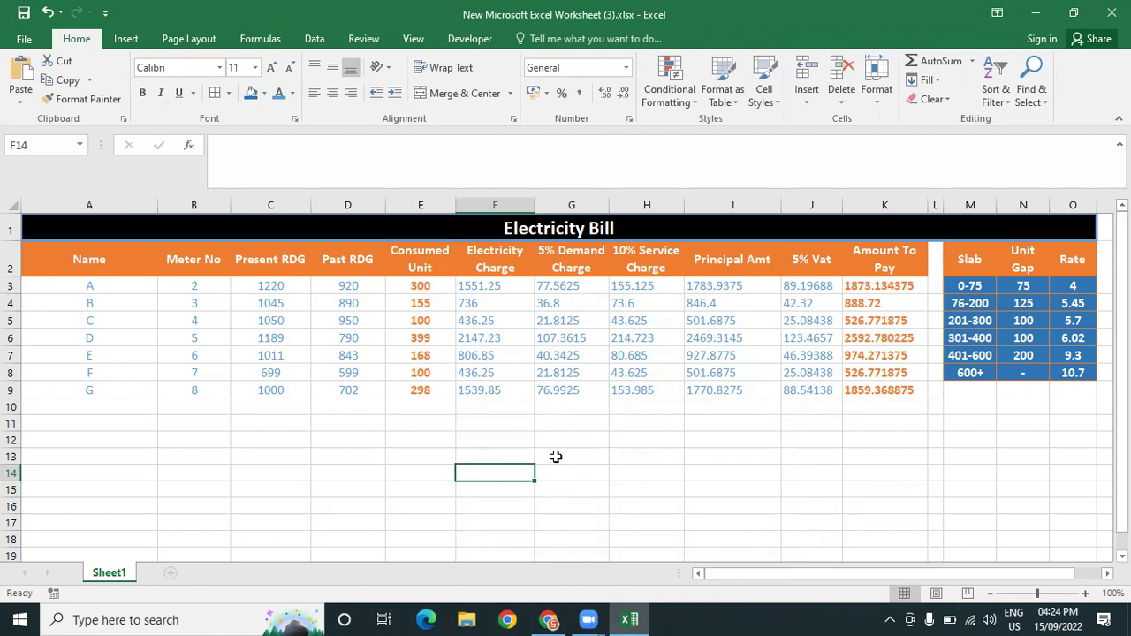
key(Up)
key(Up)
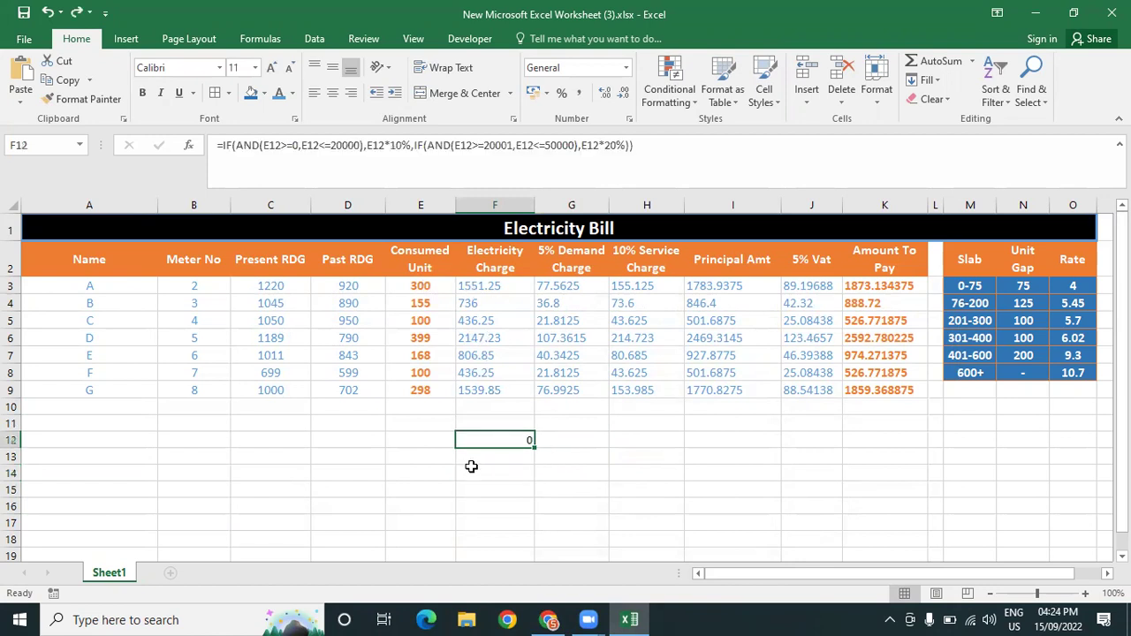
key(ctrl+z)
Remove AND with its opening and closing brackets from the first condition of the nested IF formula in F12
click(512, 438)
click(260, 145)
key(BackSpace)
key(BackSpace)
key(BackSpace)
key(BackSpace)
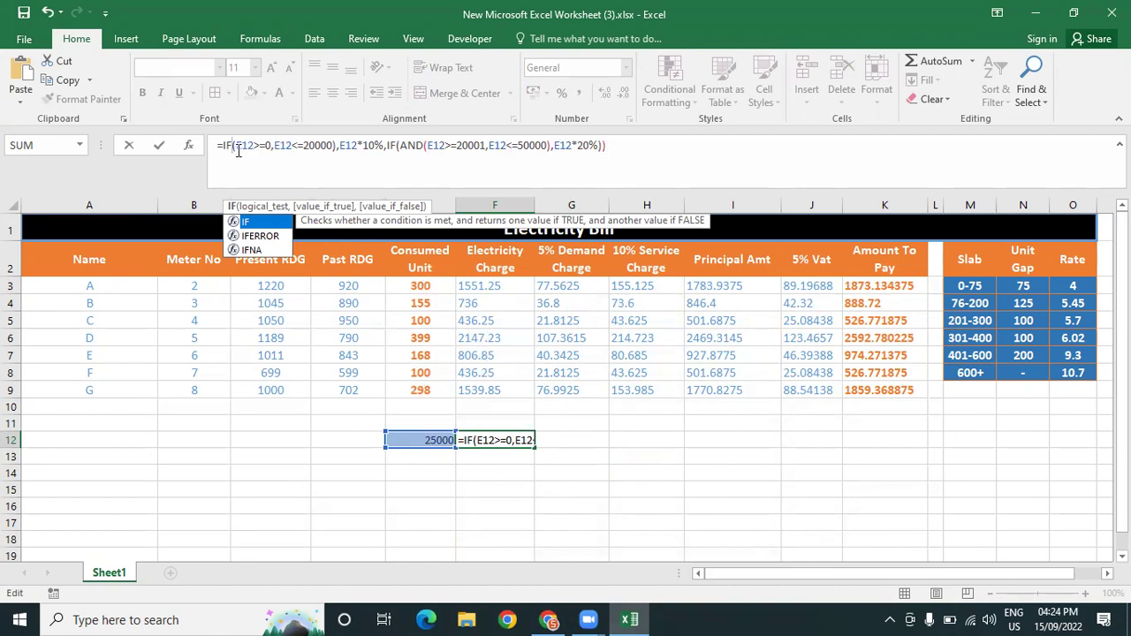
click(335, 146)
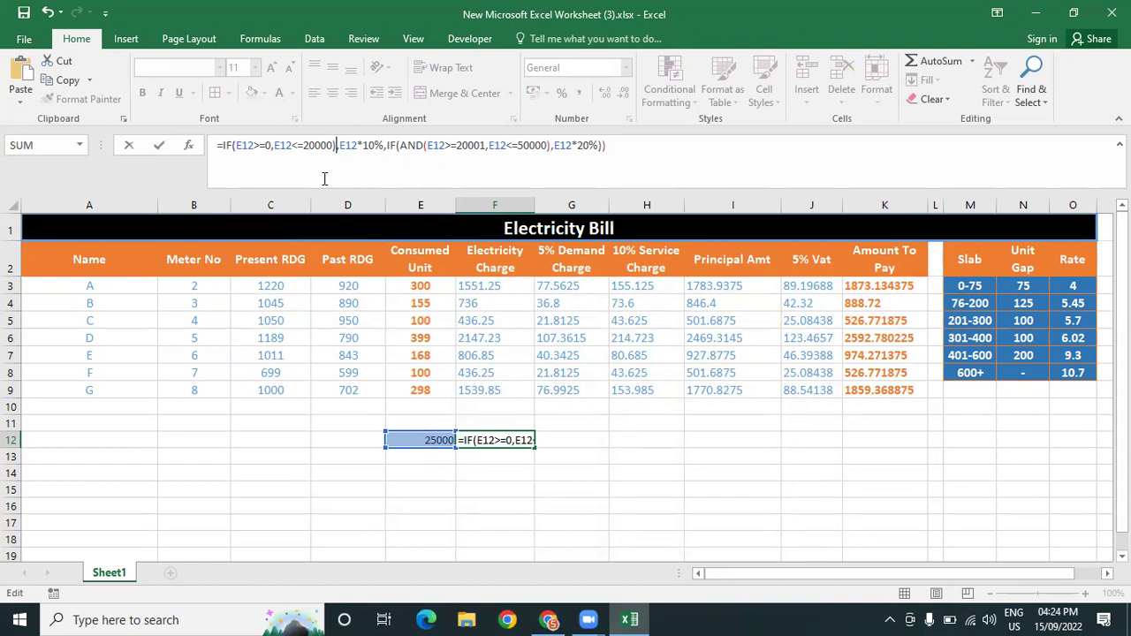
key(BackSpace)
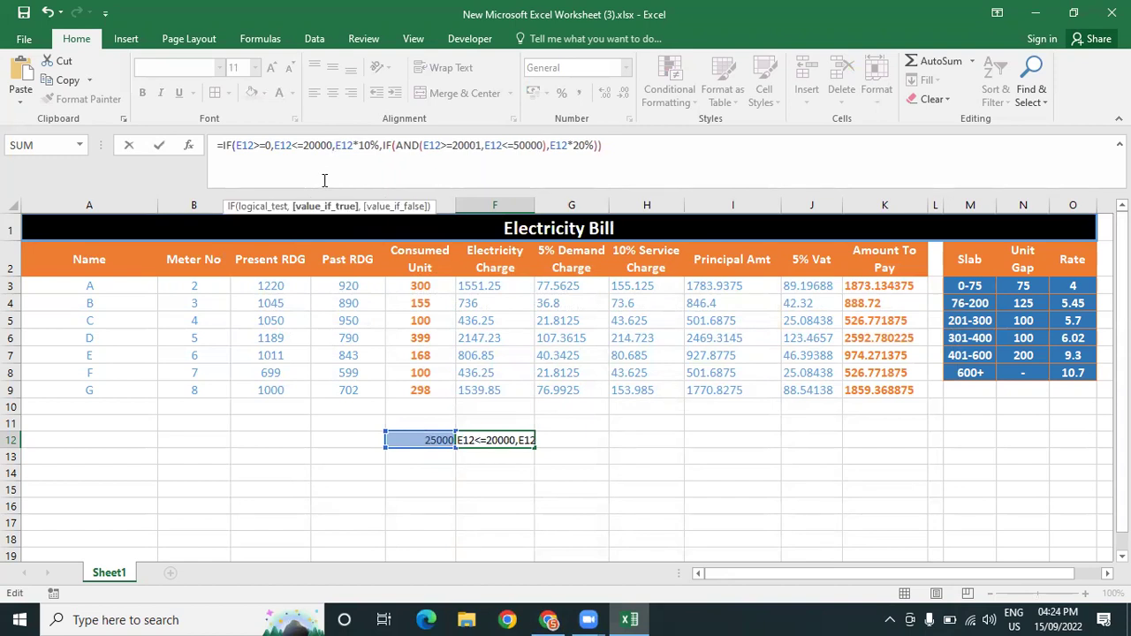
Remove the bracket after the second IF and the one after E12<=50000, and try to enter the F12 formula
click(394, 146)
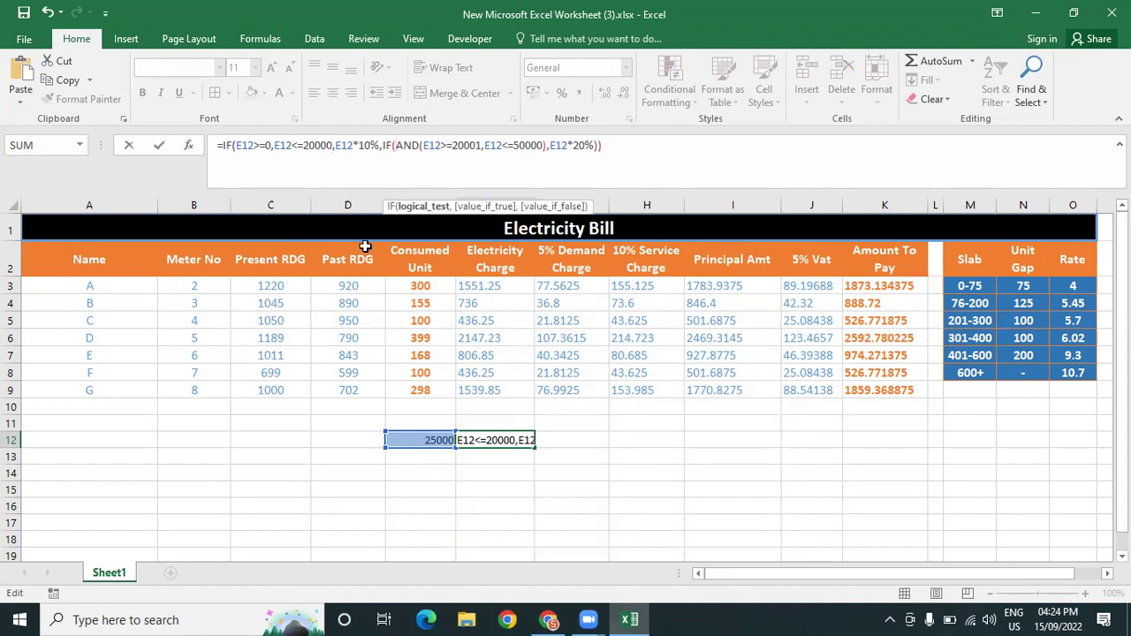
key(BackSpace)
key(Right)
key(Right)
key(Right)
key(Right)
key(Right)
key(Right)
key(Right)
key(Right)
key(Right)
key(Right)
key(Right)
key(Right)
key(Right)
key(Right)
key(Right)
key(Right)
key(Right)
key(Right)
key(Right)
key(Right)
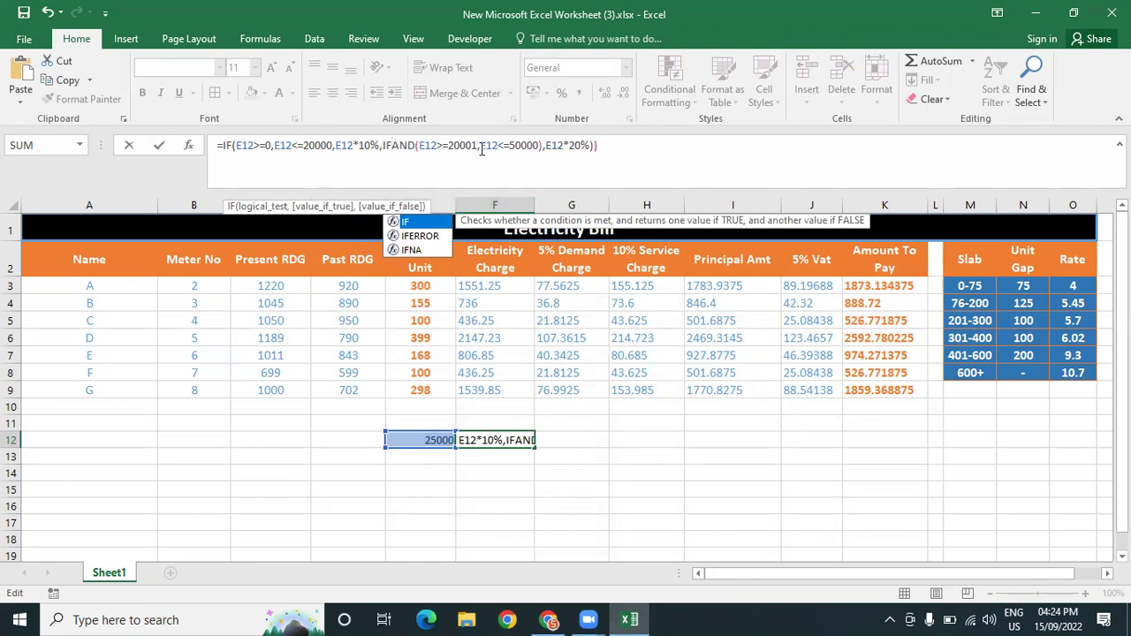
key(BackSpace)
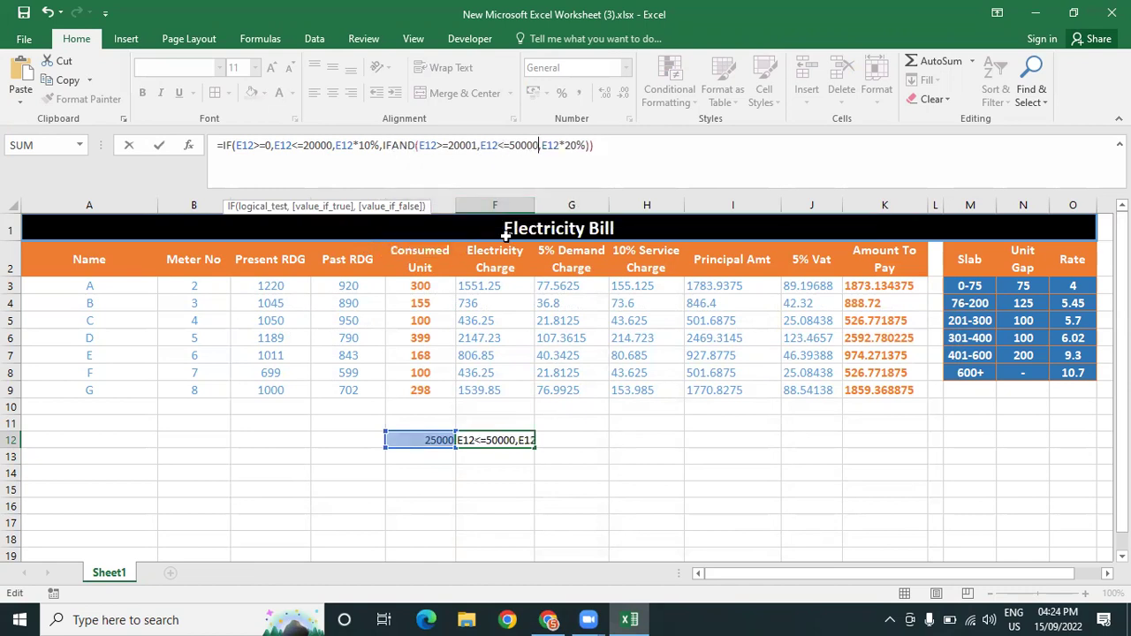
key(Return)
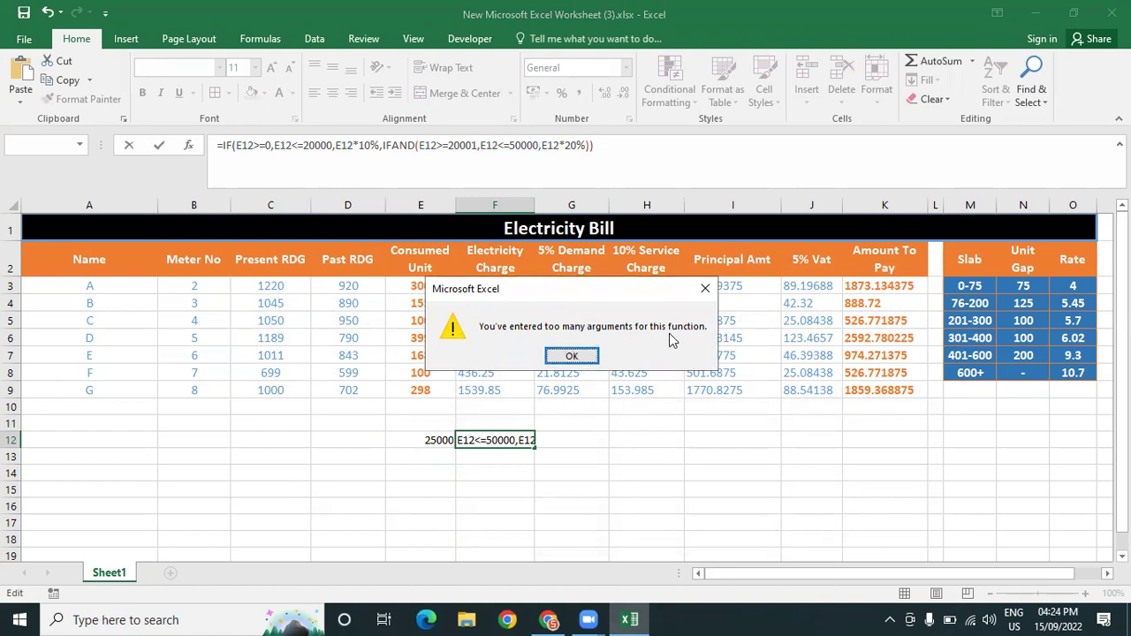
click(572, 356)
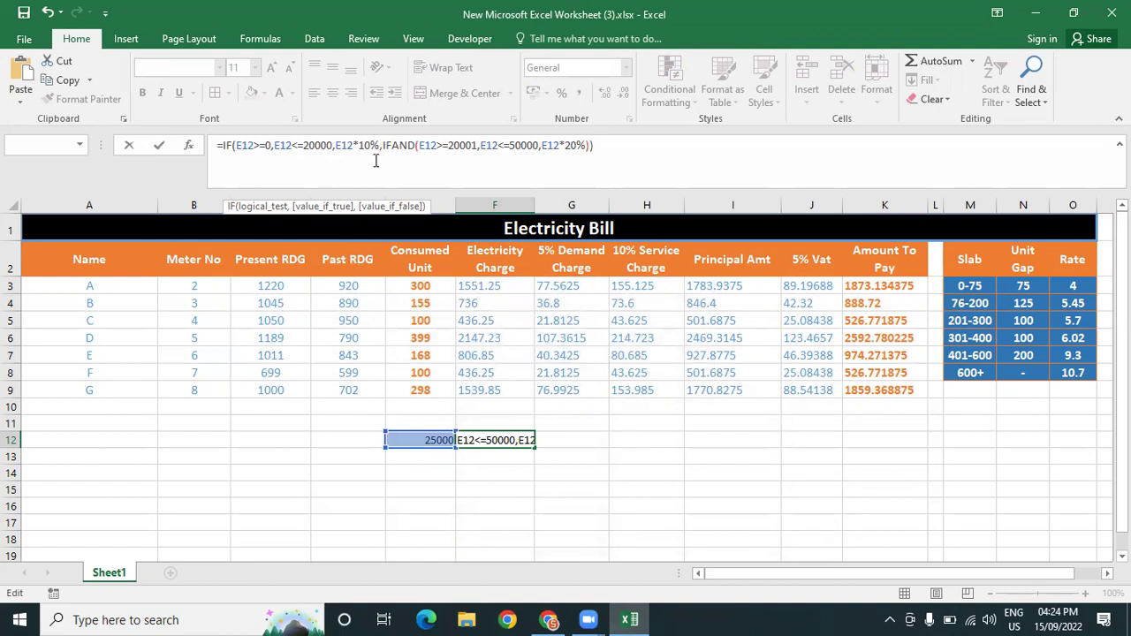
Enclose the first condition E12>=0,E12<=20000 in its own brackets and add a closing bracket after E12<=50000
click(235, 145)
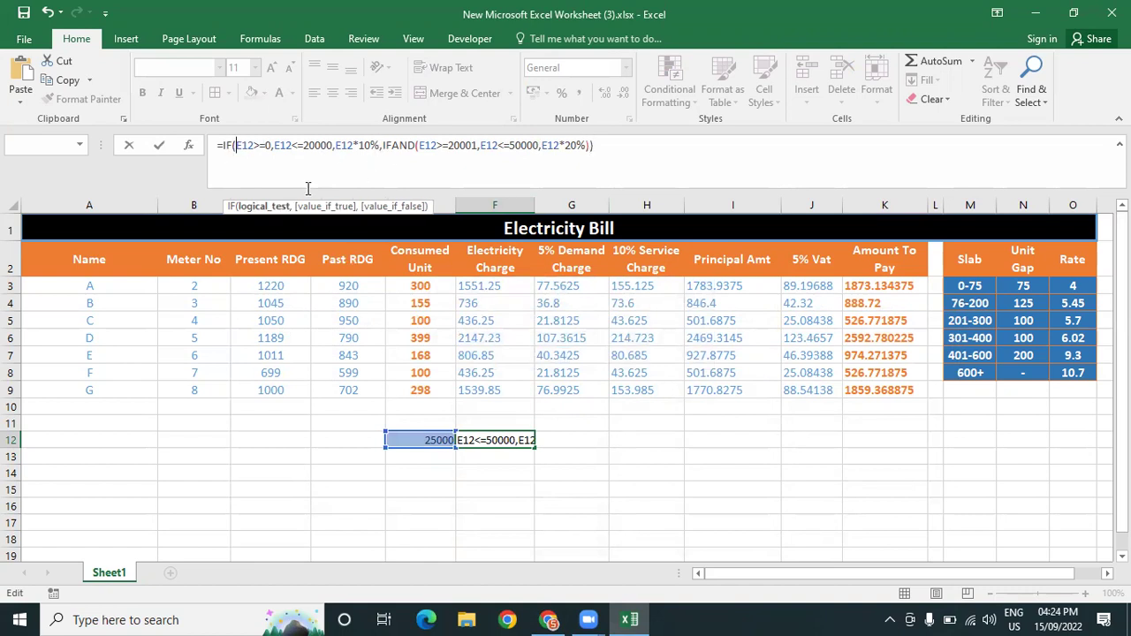
text(()
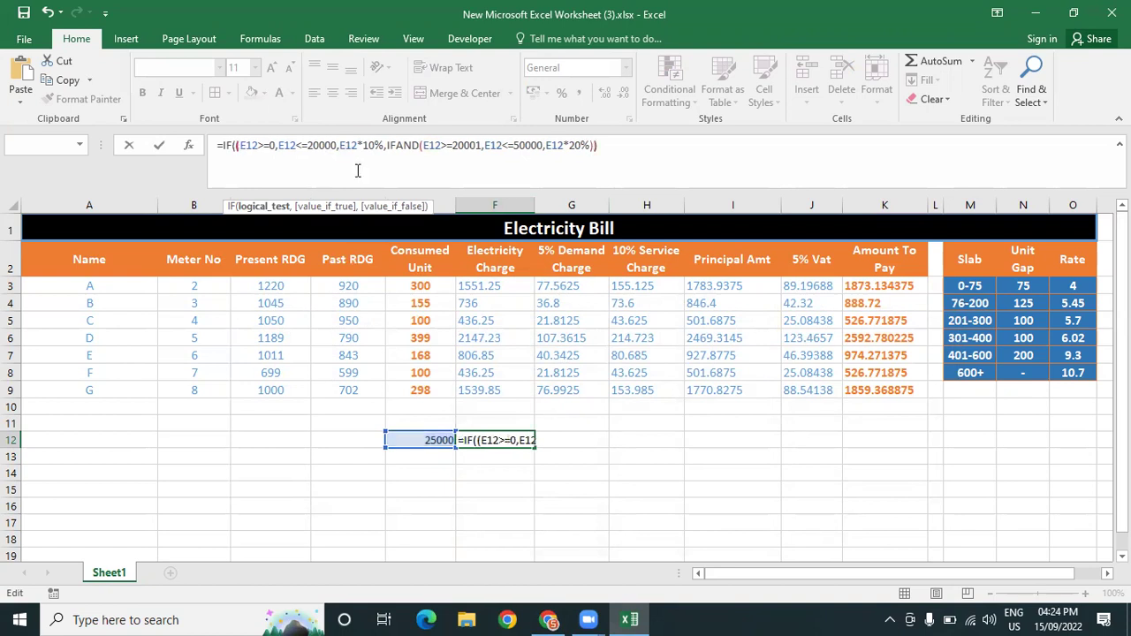
click(337, 186)
text())
click(426, 145)
click(548, 145)
text())
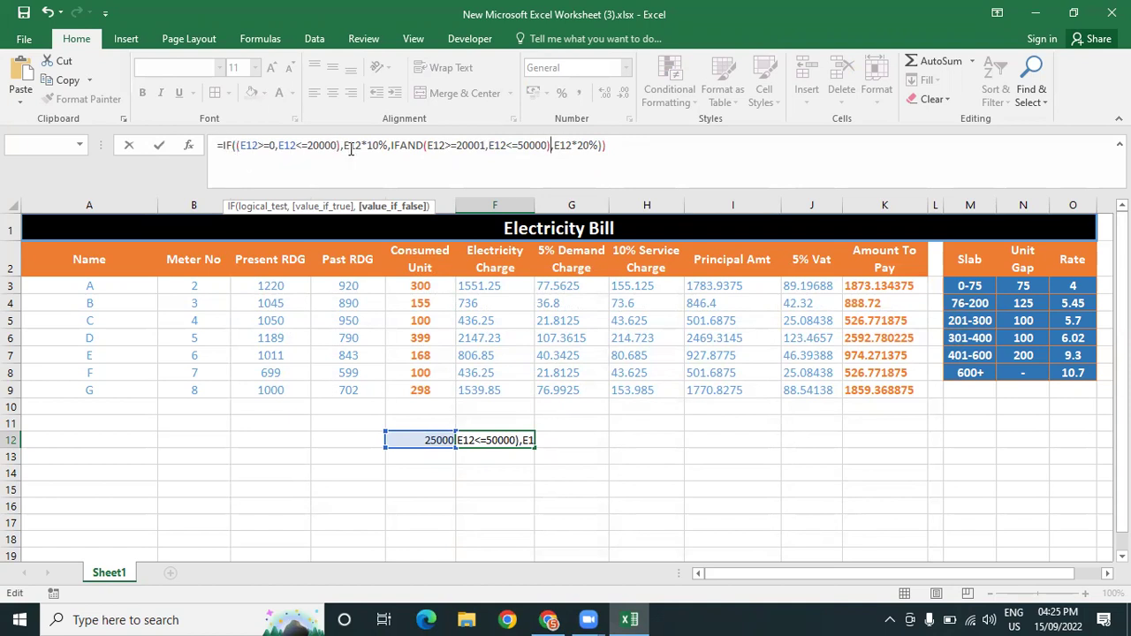
Add an opening bracket before E12>=20001, delete AND from the second condition, and try to enter the F12 formula
click(424, 146)
text(()
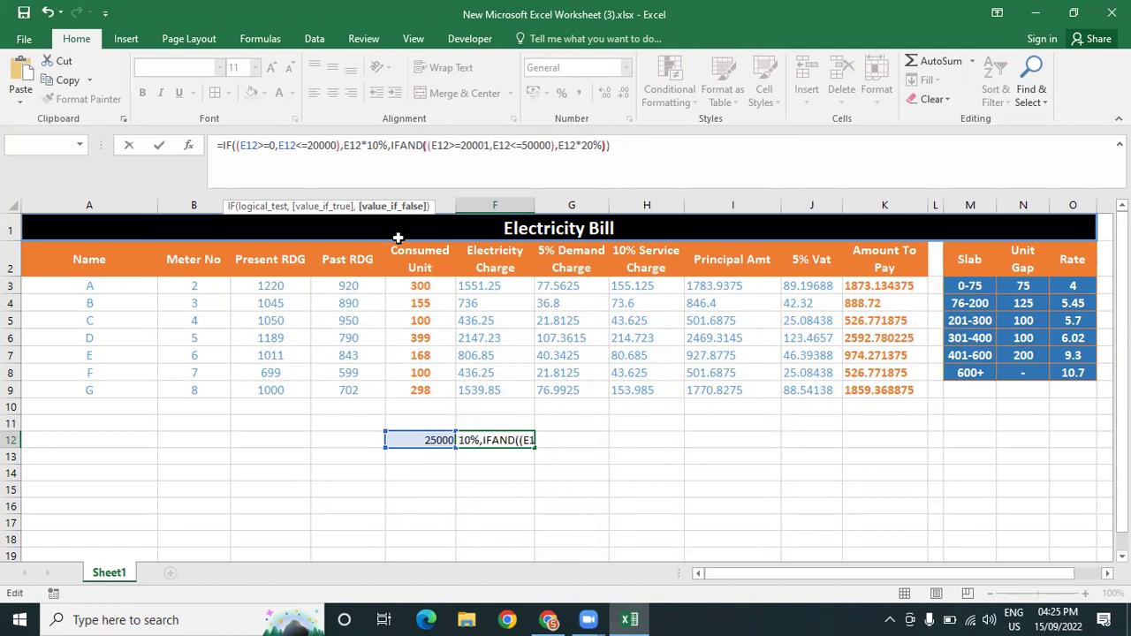
key(BackSpace)
key(BackSpace)
key(BackSpace)
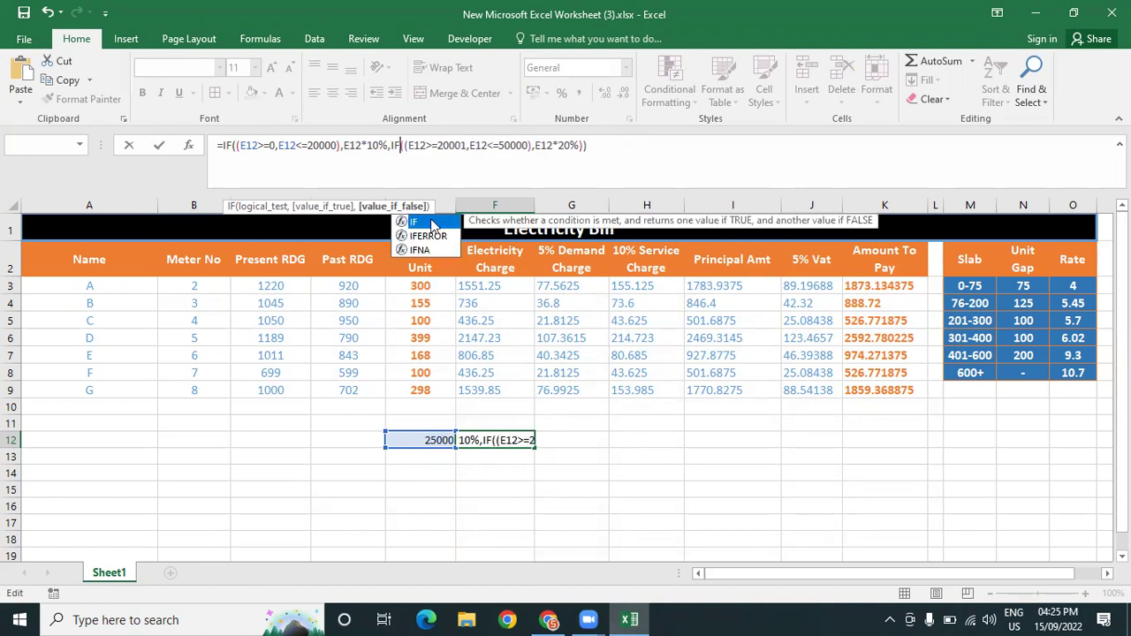
click(420, 147)
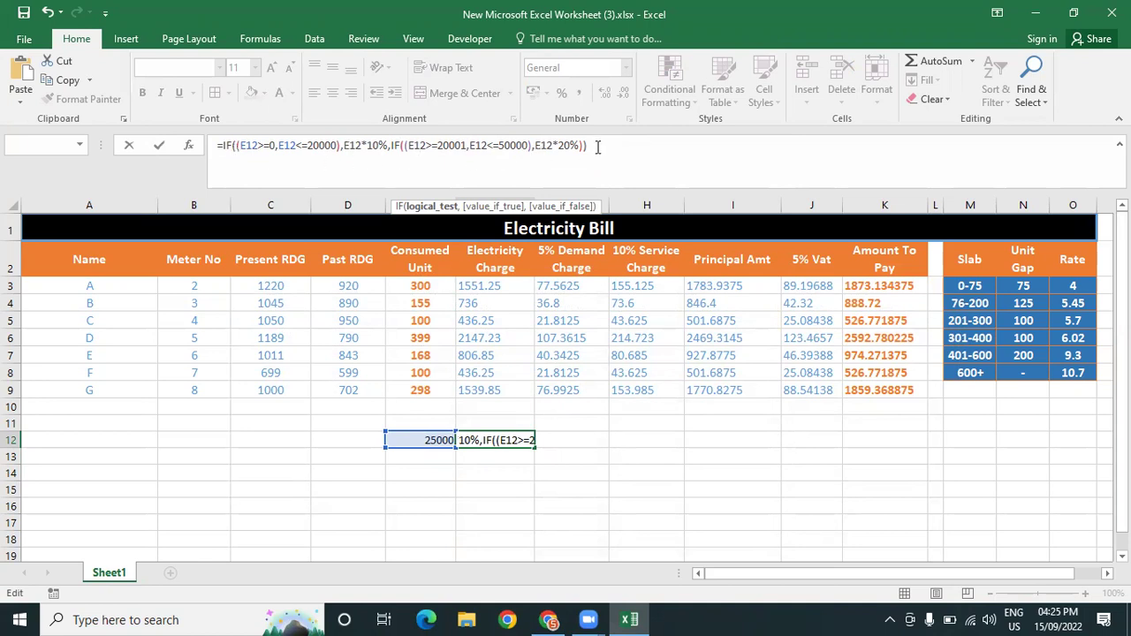
key(Return)
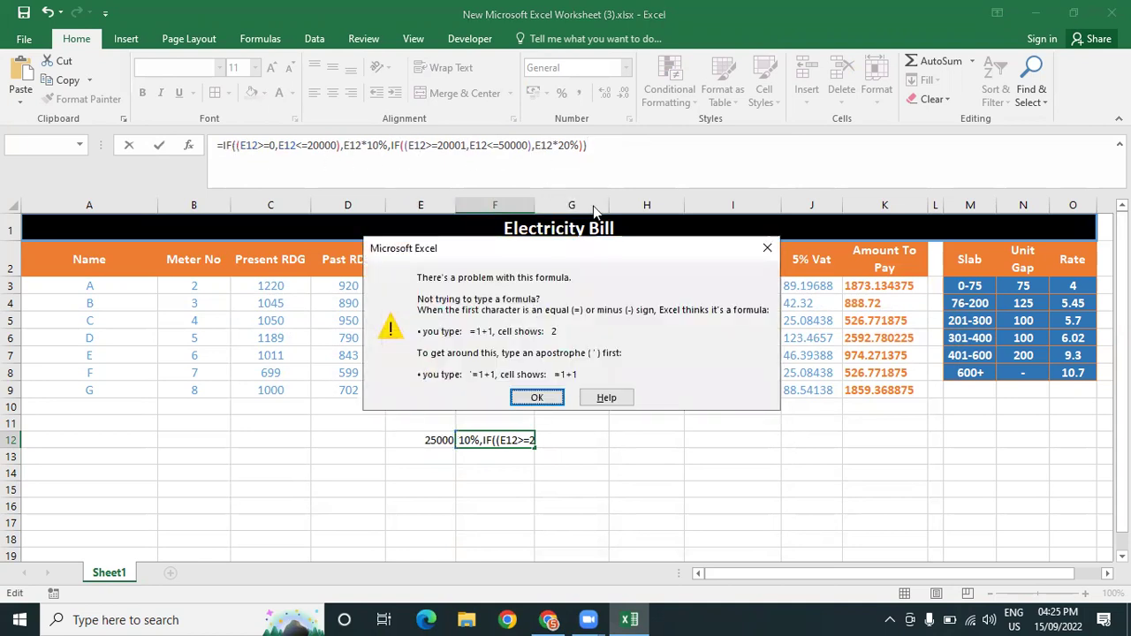
click(538, 396)
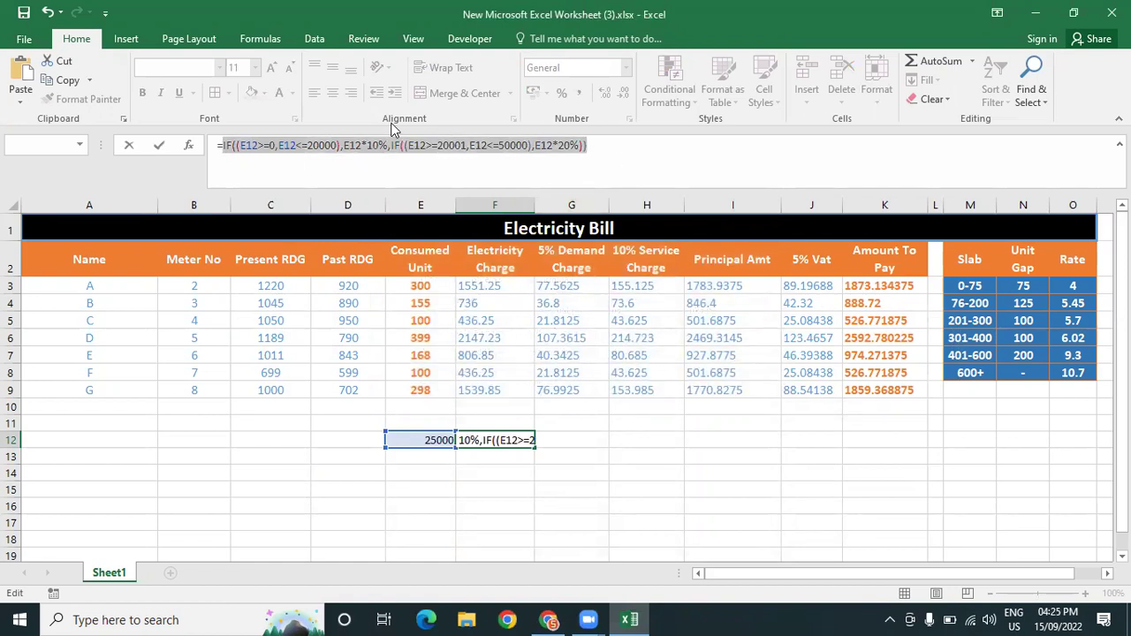
Try entering the F12 formula without AND once more, and cancel the edit
click(670, 147)
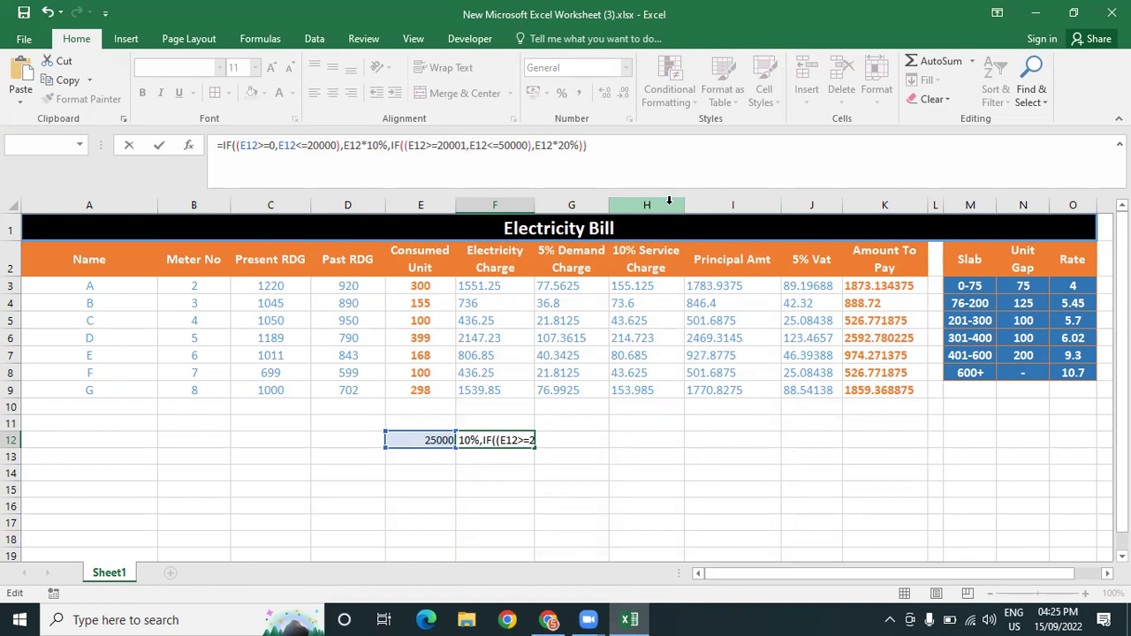
key(Return)
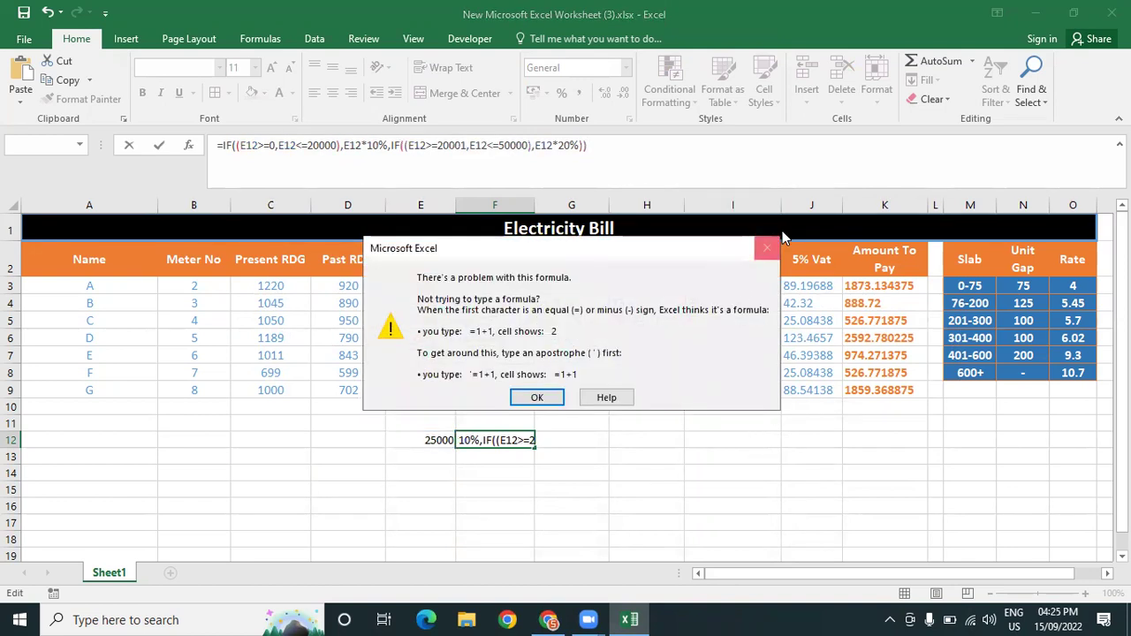
key(Escape)
key(Escape)
Enter the reference =E6 in F12 and start closing the workbook
text(=)
click(402, 339)
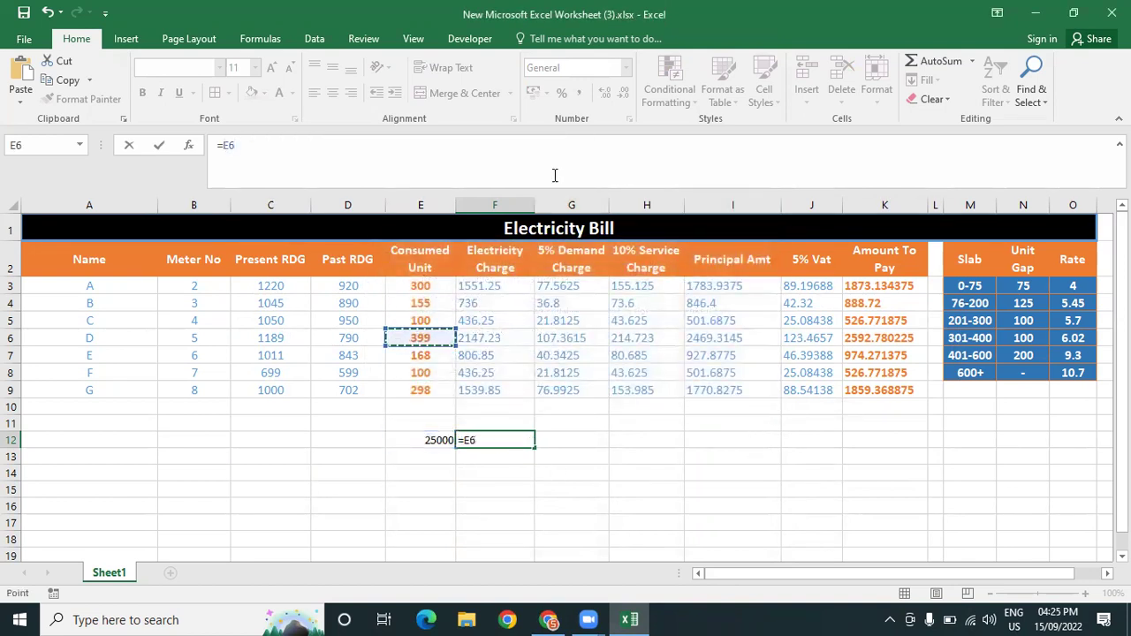
click(1112, 12)
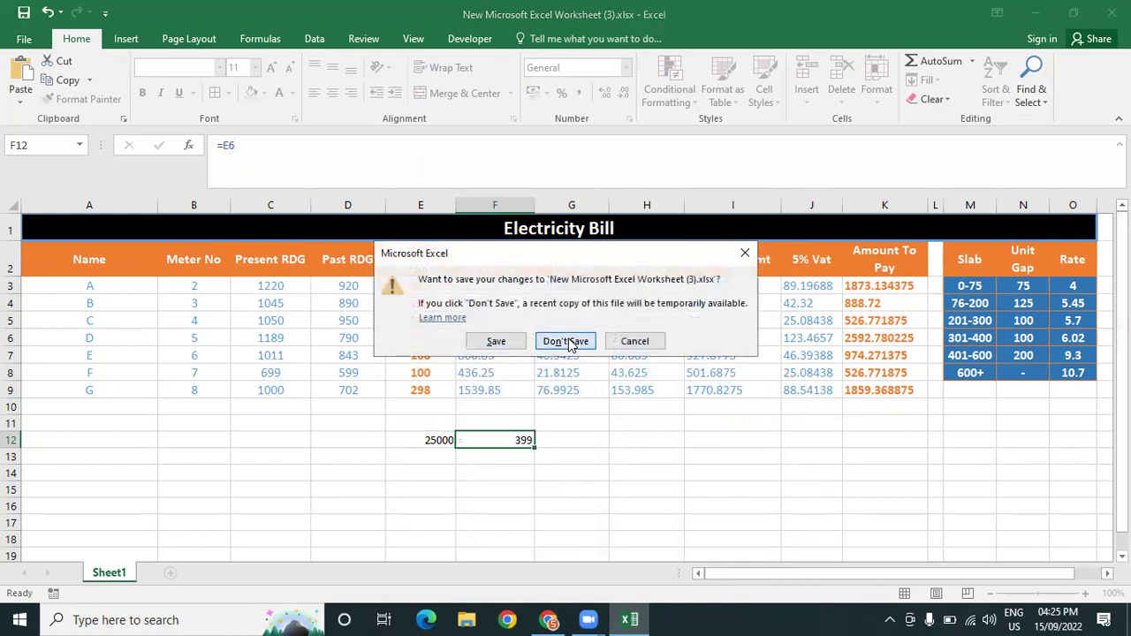